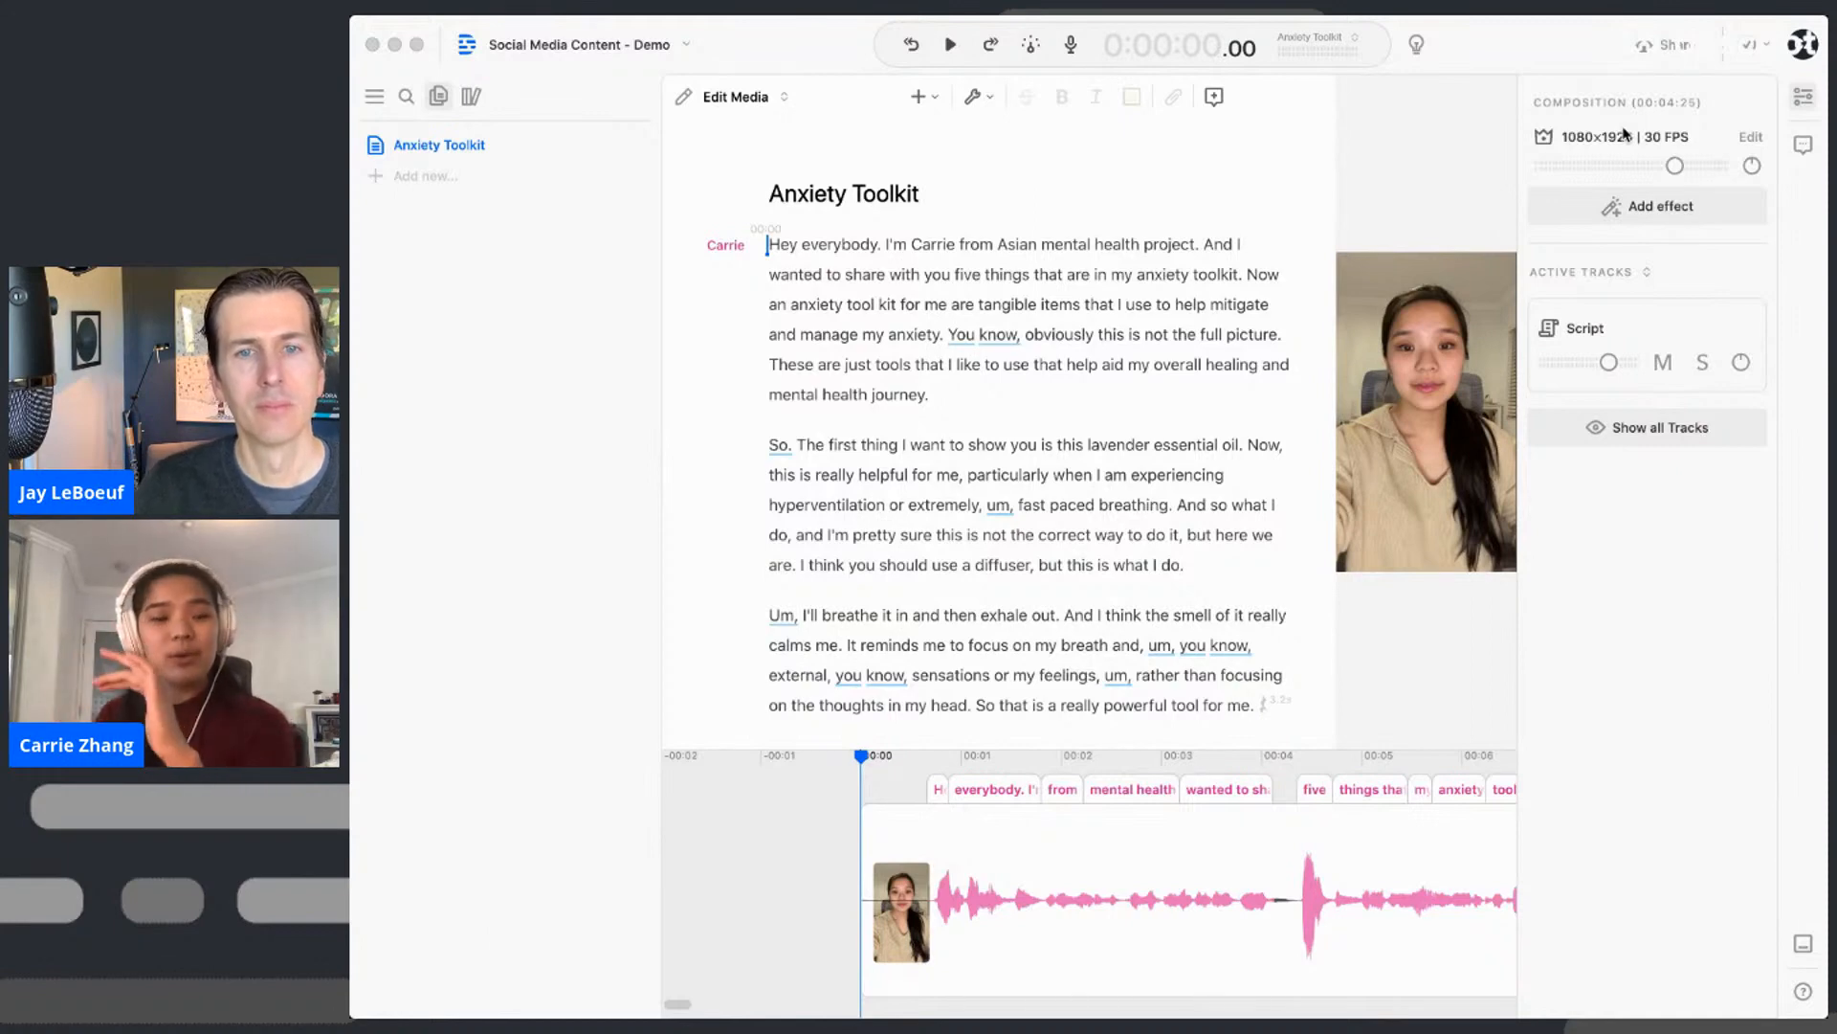
- Switch the composition's orientation to Landscape (16:9)
{"action": "left_click", "coordinate": [1751, 142]}
{"action": "left_click", "coordinate": [1752, 143]}
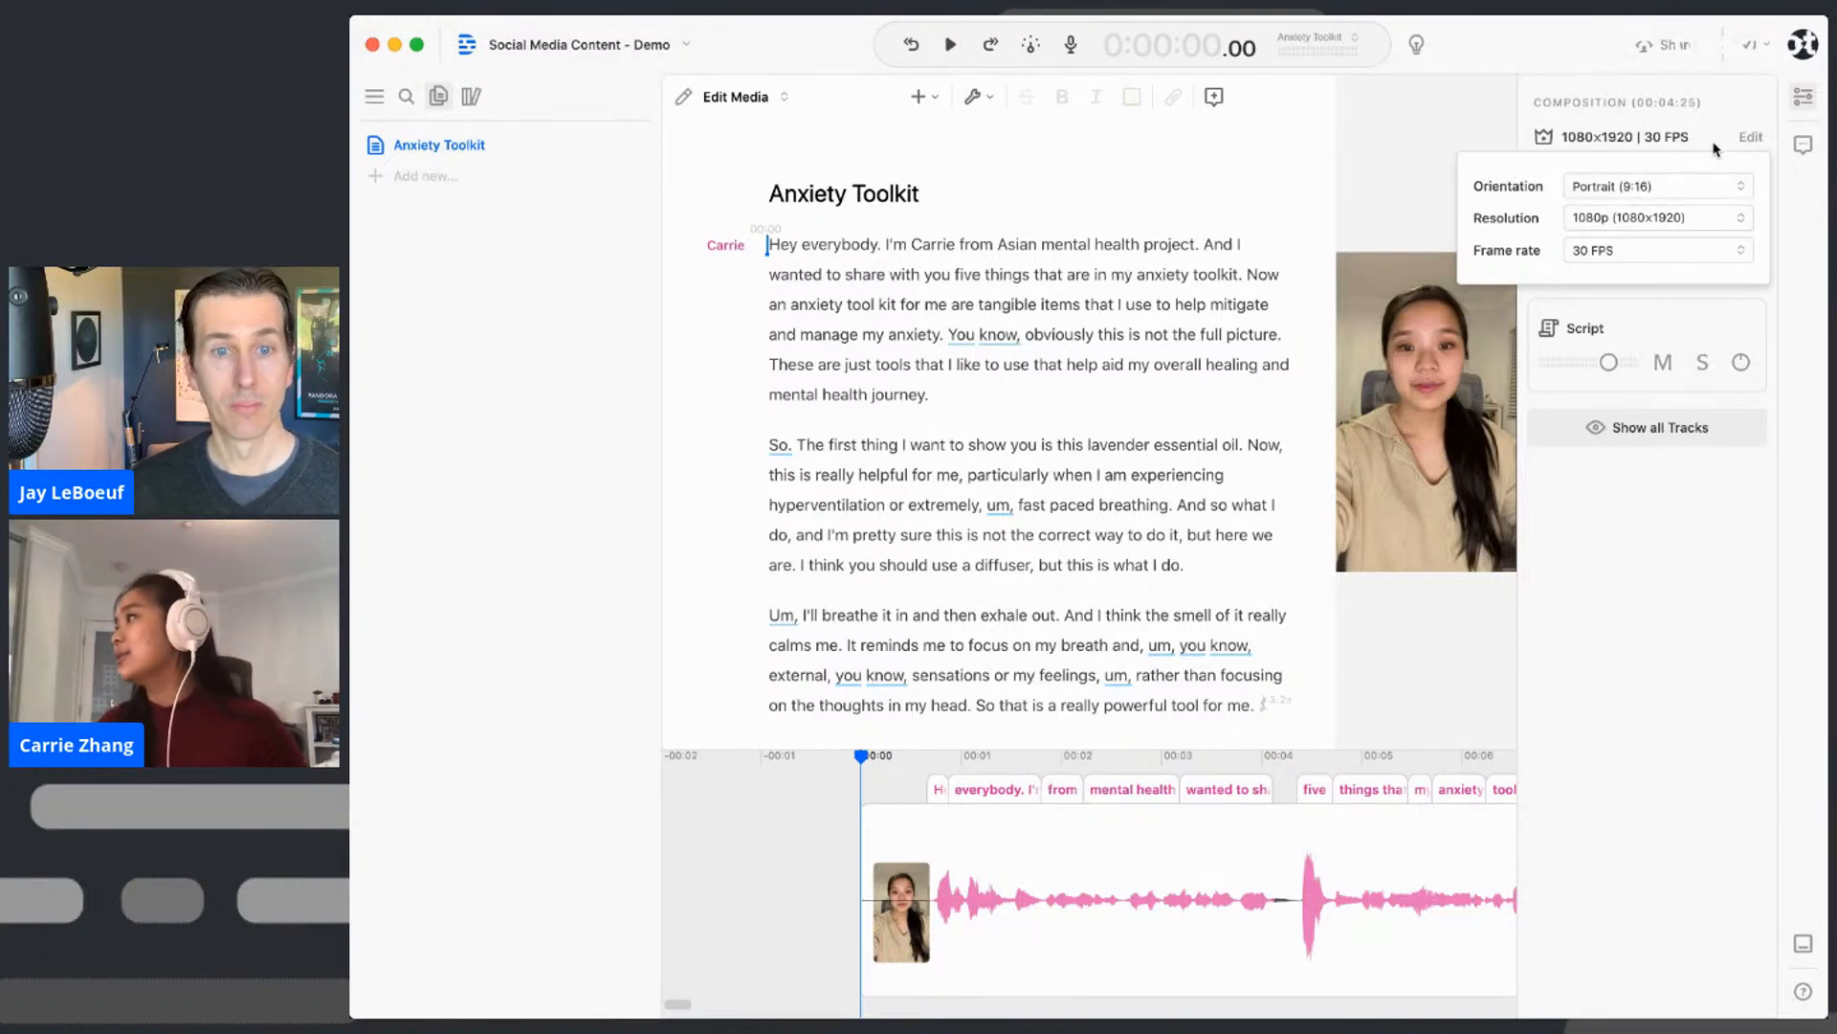
{"action": "left_click", "coordinate": [1701, 186]}
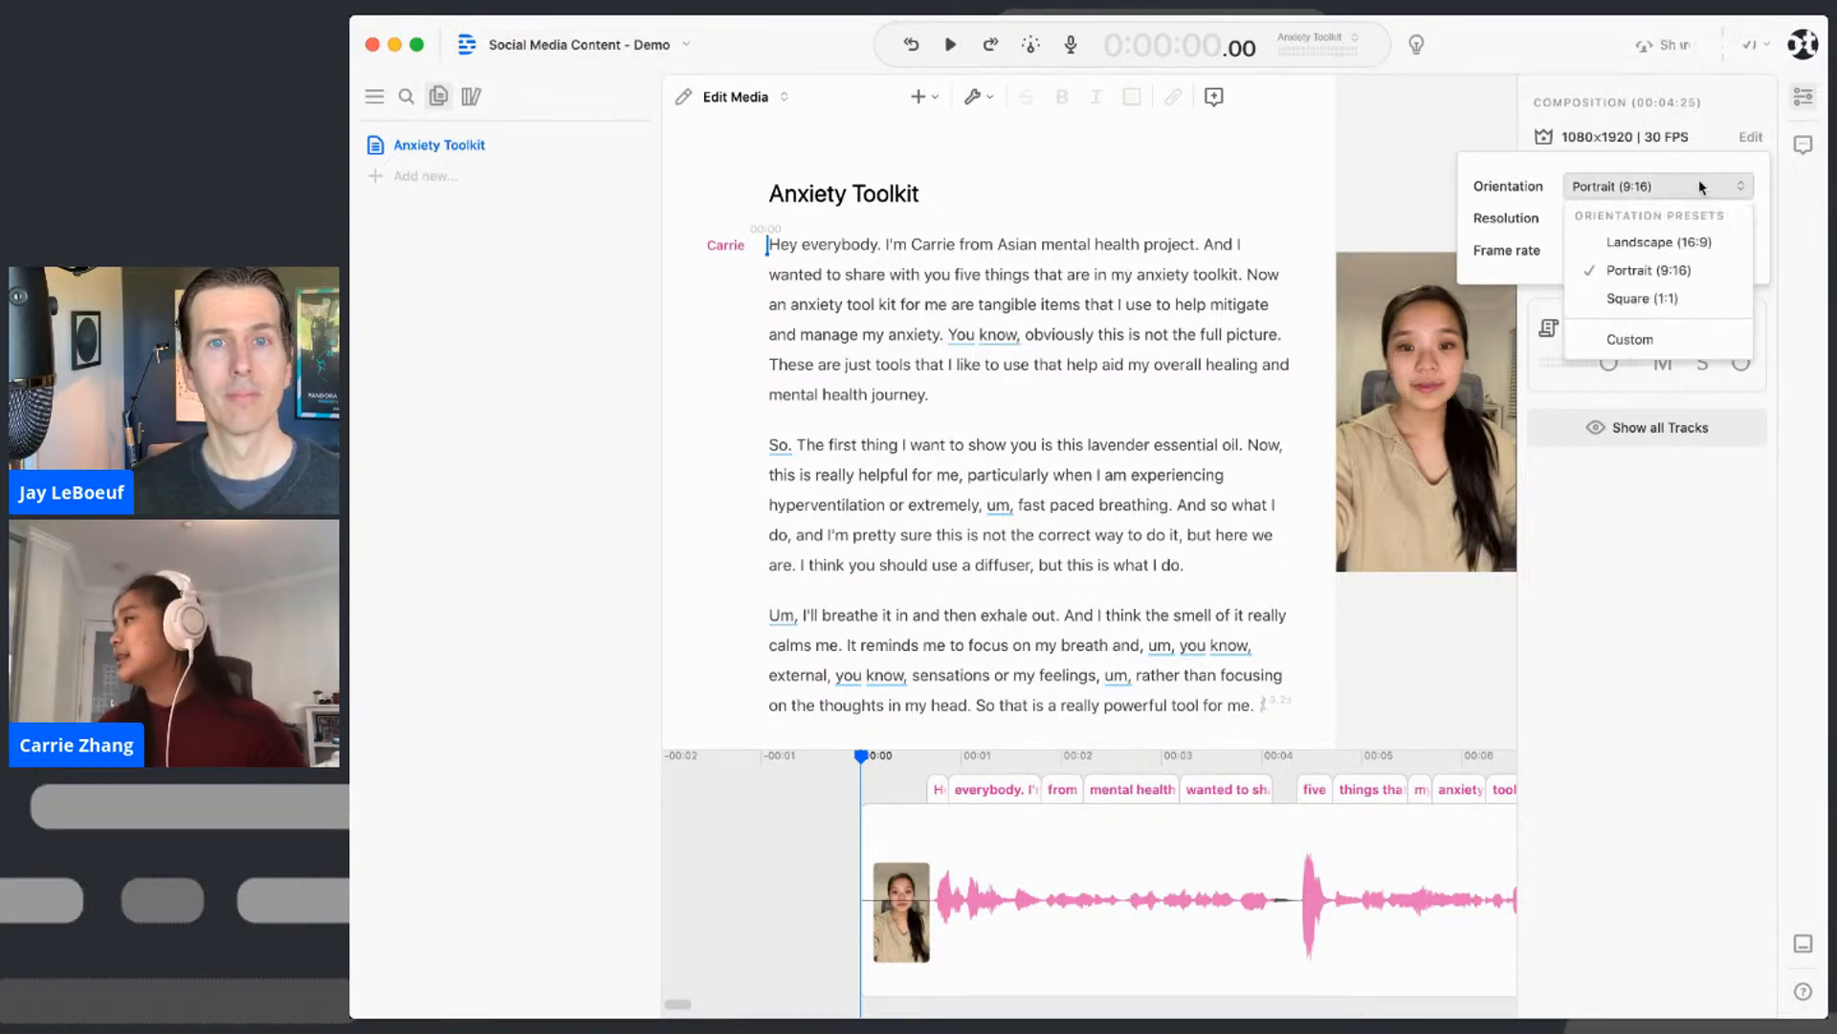
{"action": "left_click", "coordinate": [1686, 247]}
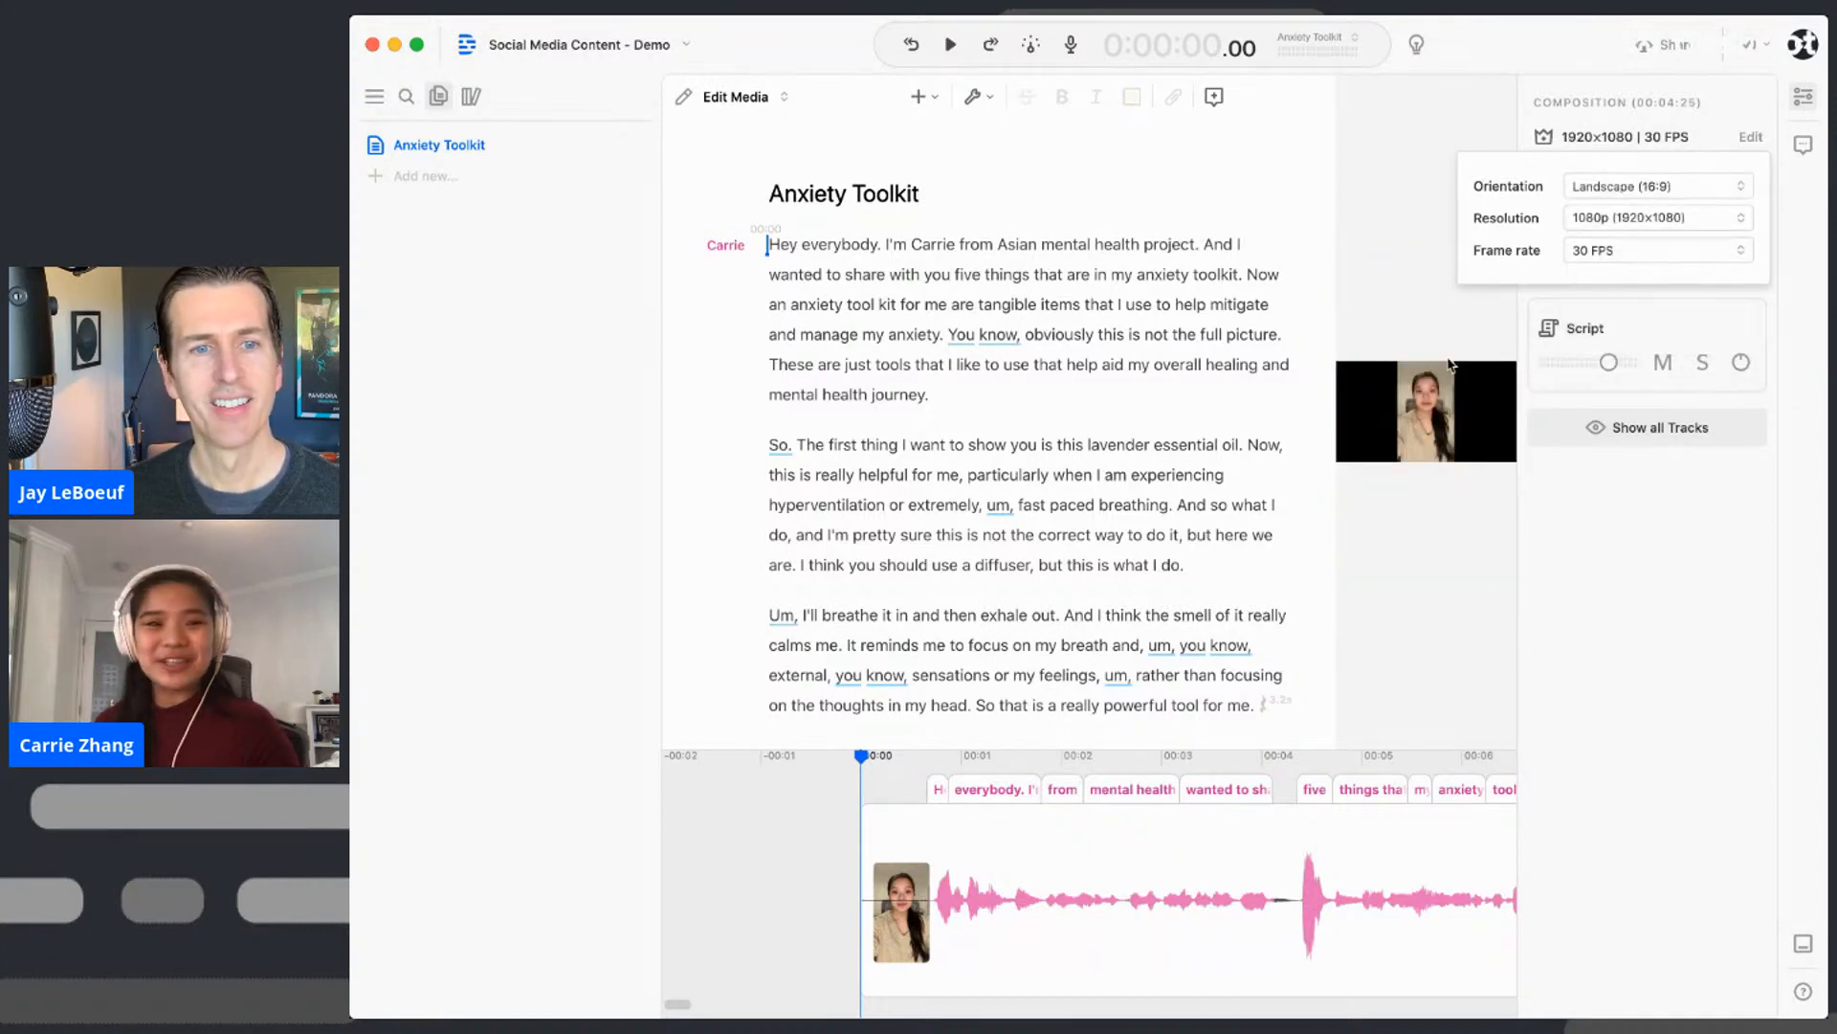
- Preview the composition in Square (1:1) orientation, and return it to Portrait (9:16)
{"action": "left_click", "coordinate": [1613, 191]}
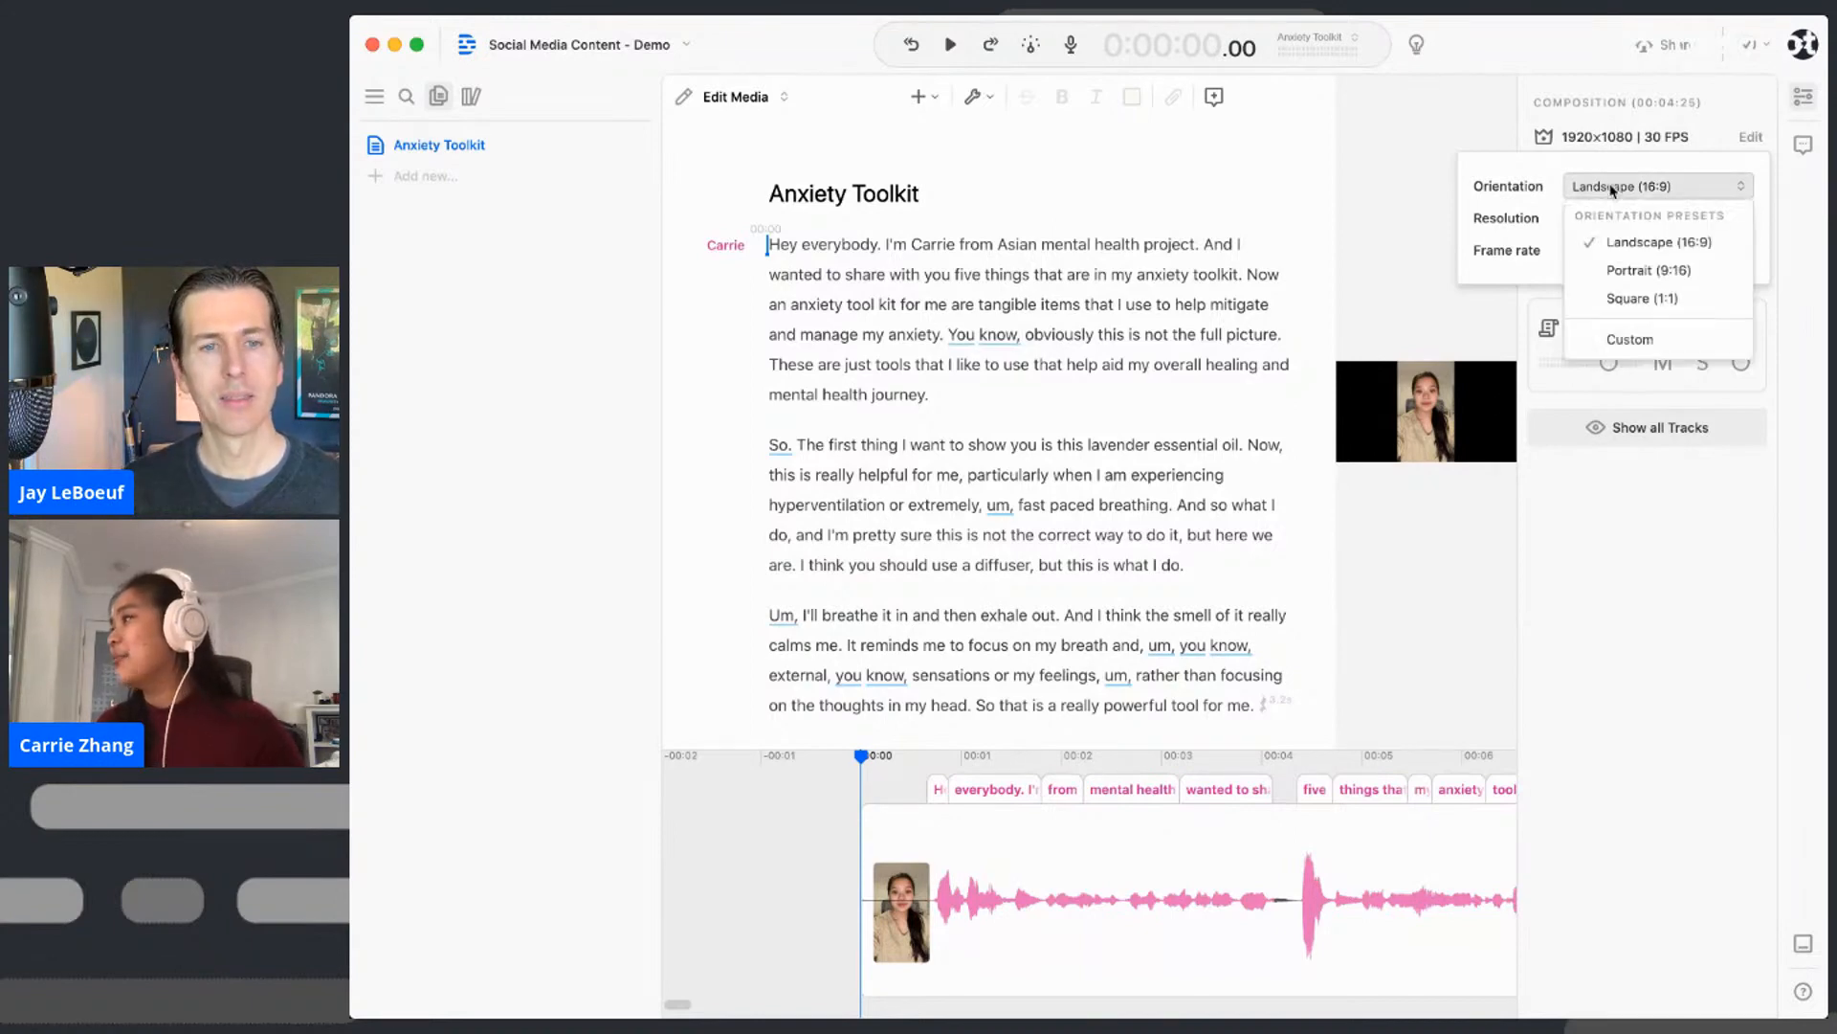
{"action": "left_click", "coordinate": [1627, 297]}
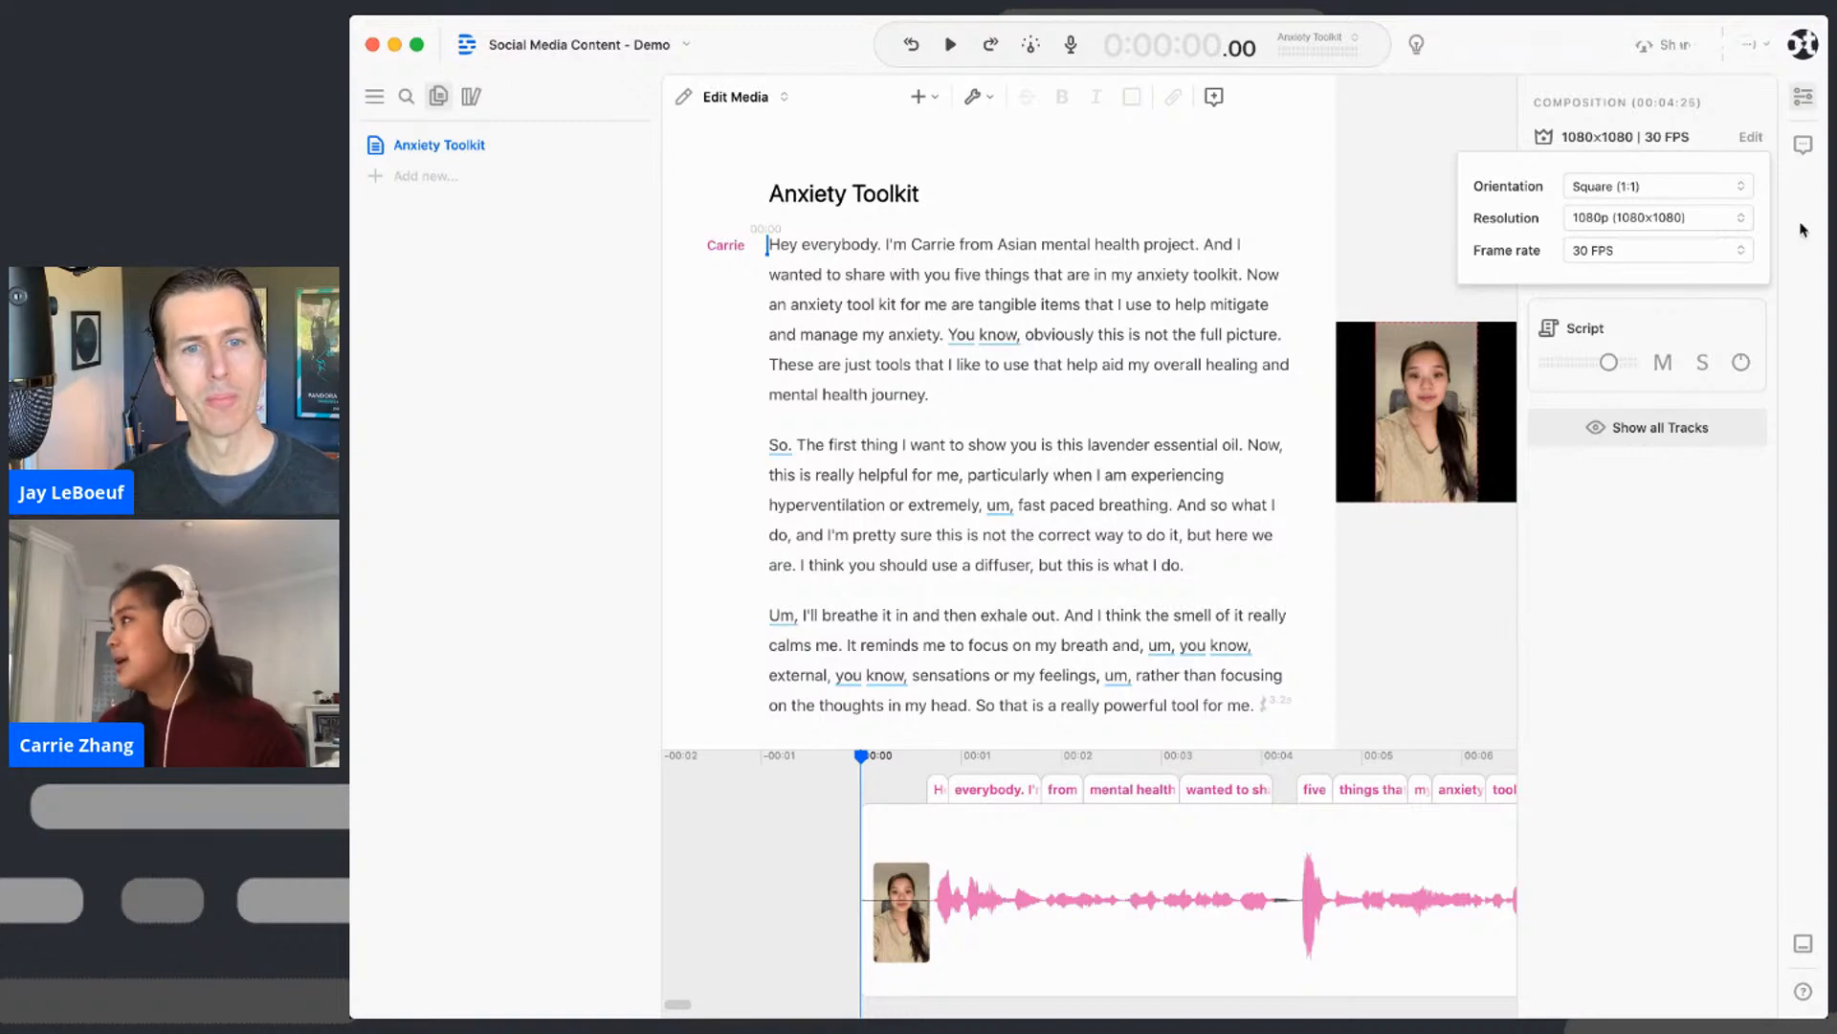
{"action": "left_click", "coordinate": [1692, 191]}
{"action": "left_click", "coordinate": [1670, 272]}
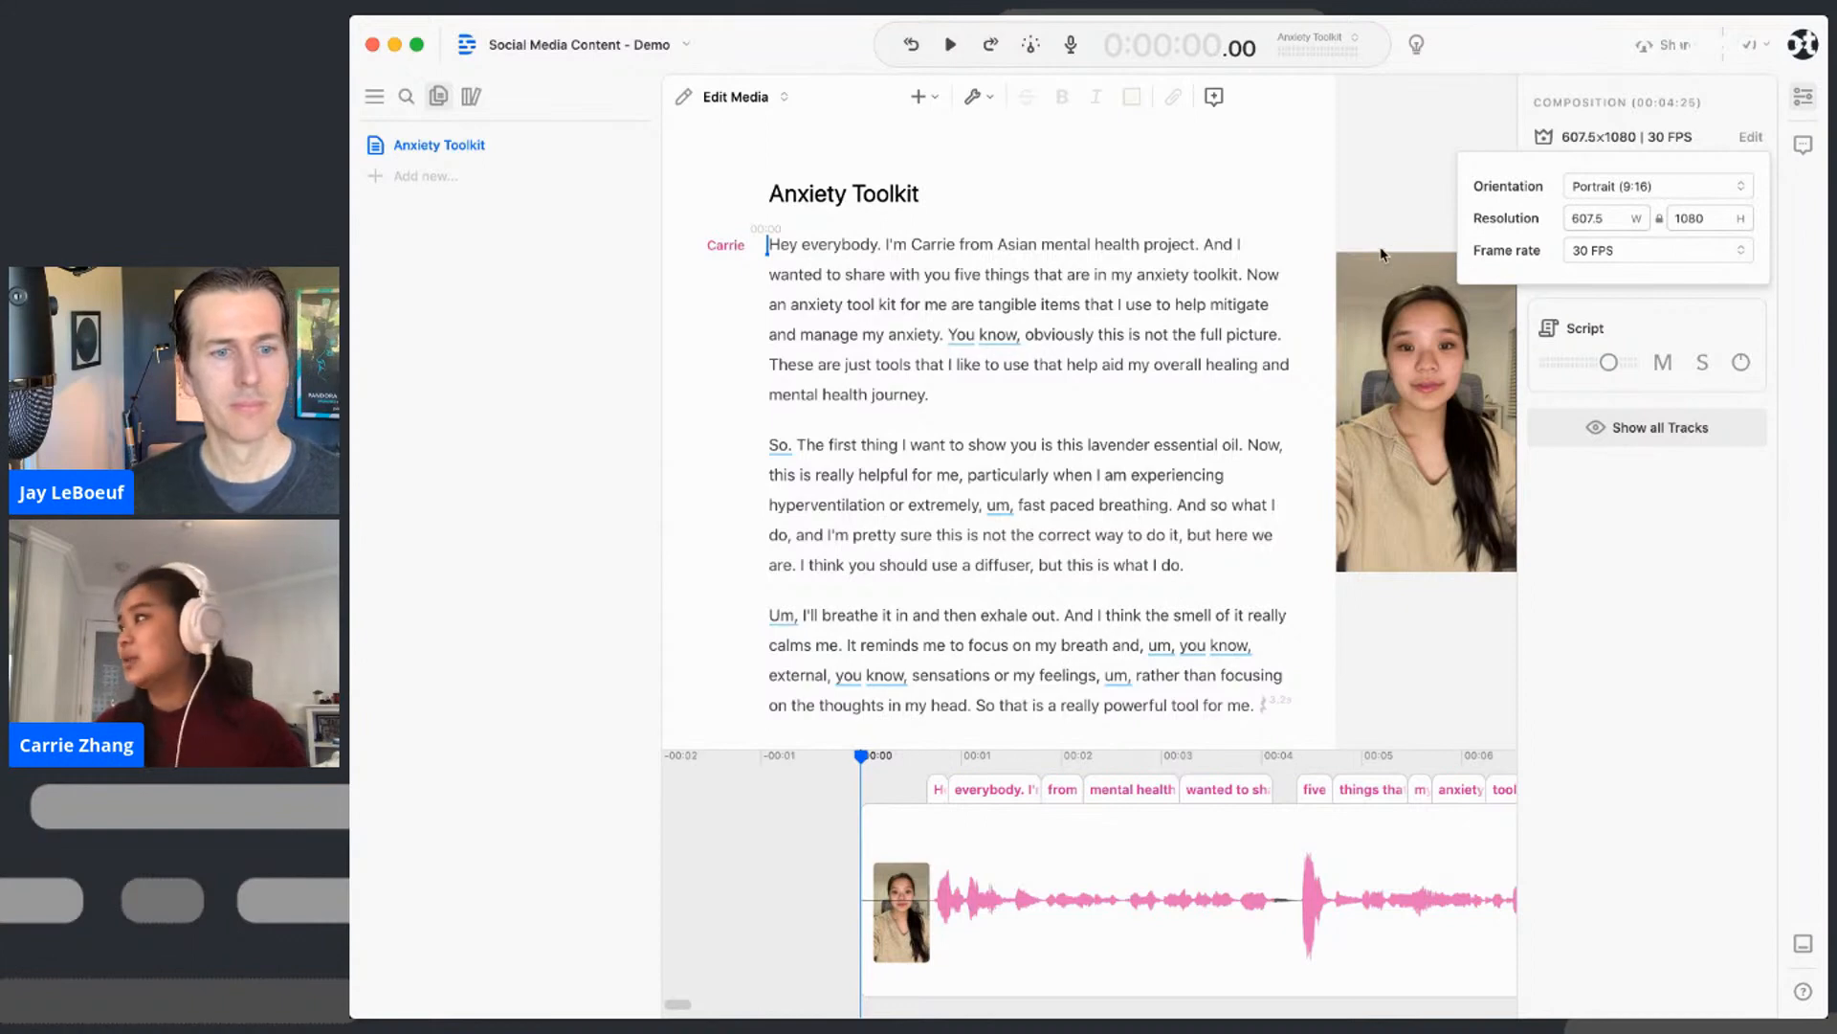
{"action": "left_click", "coordinate": [1700, 146]}
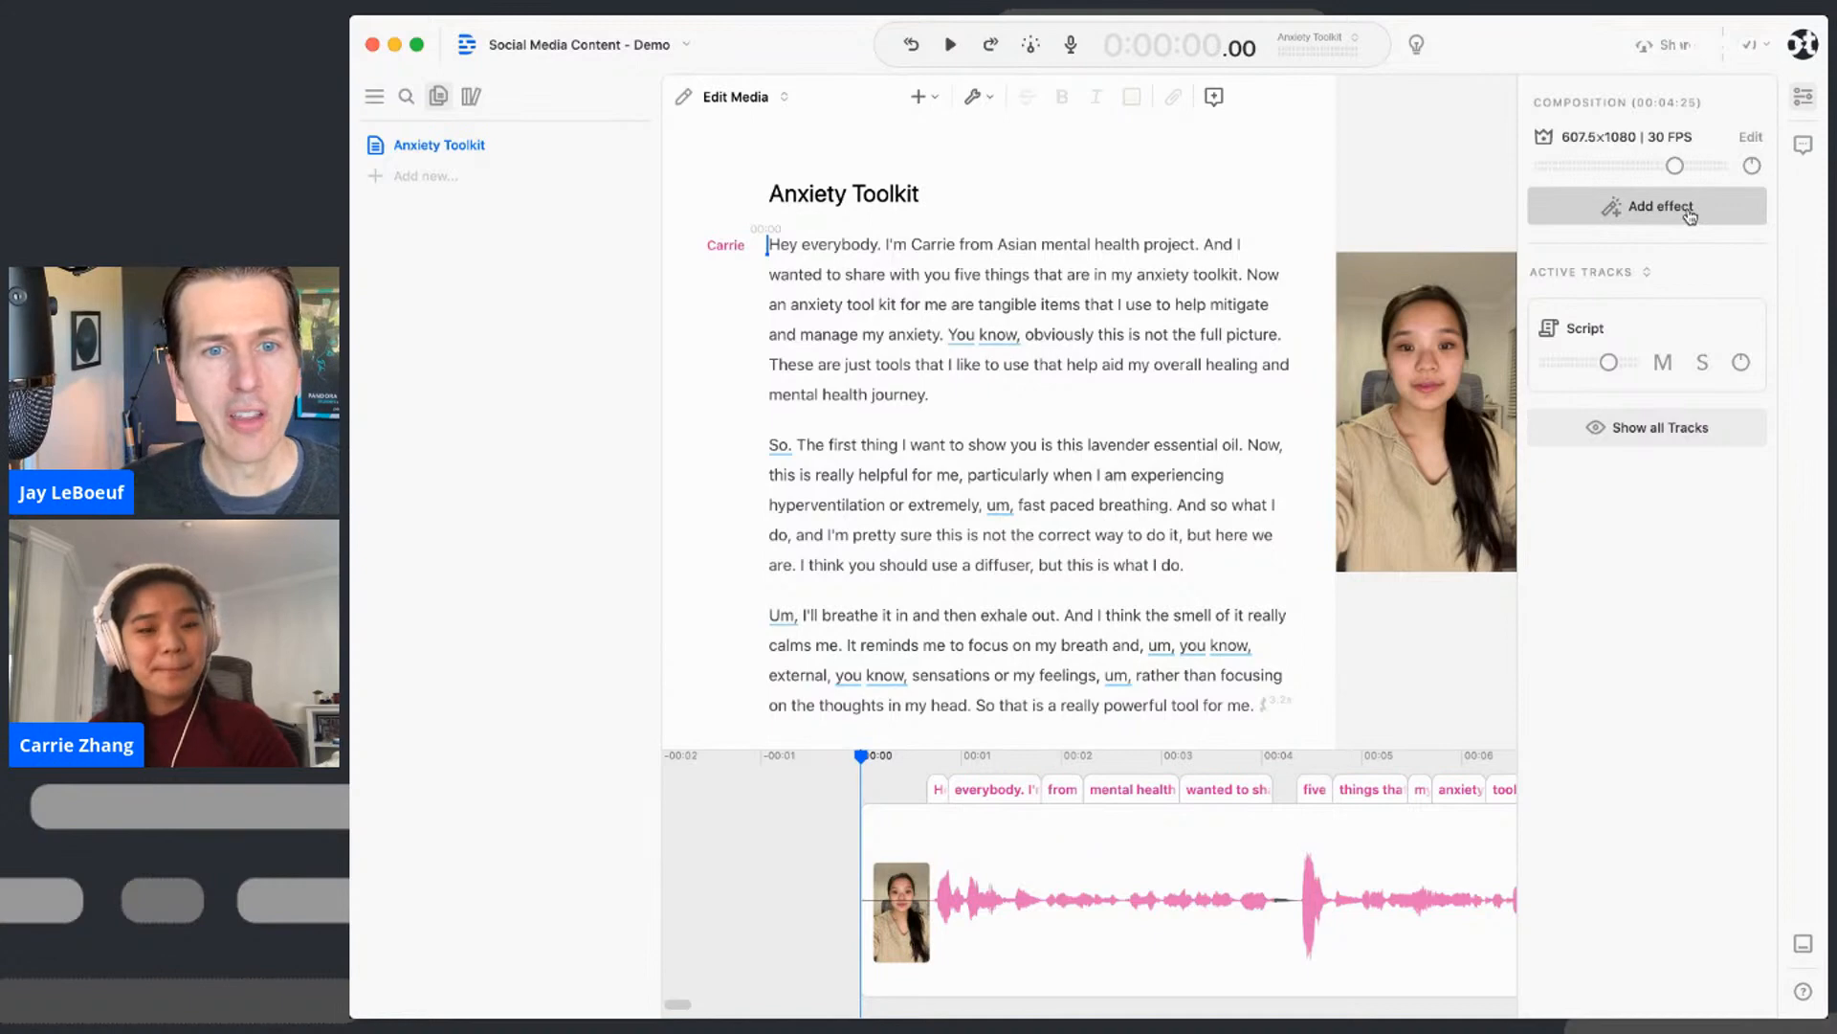
- Set the composition's orientation to Square (1:1)
{"action": "left_click", "coordinate": [1750, 139]}
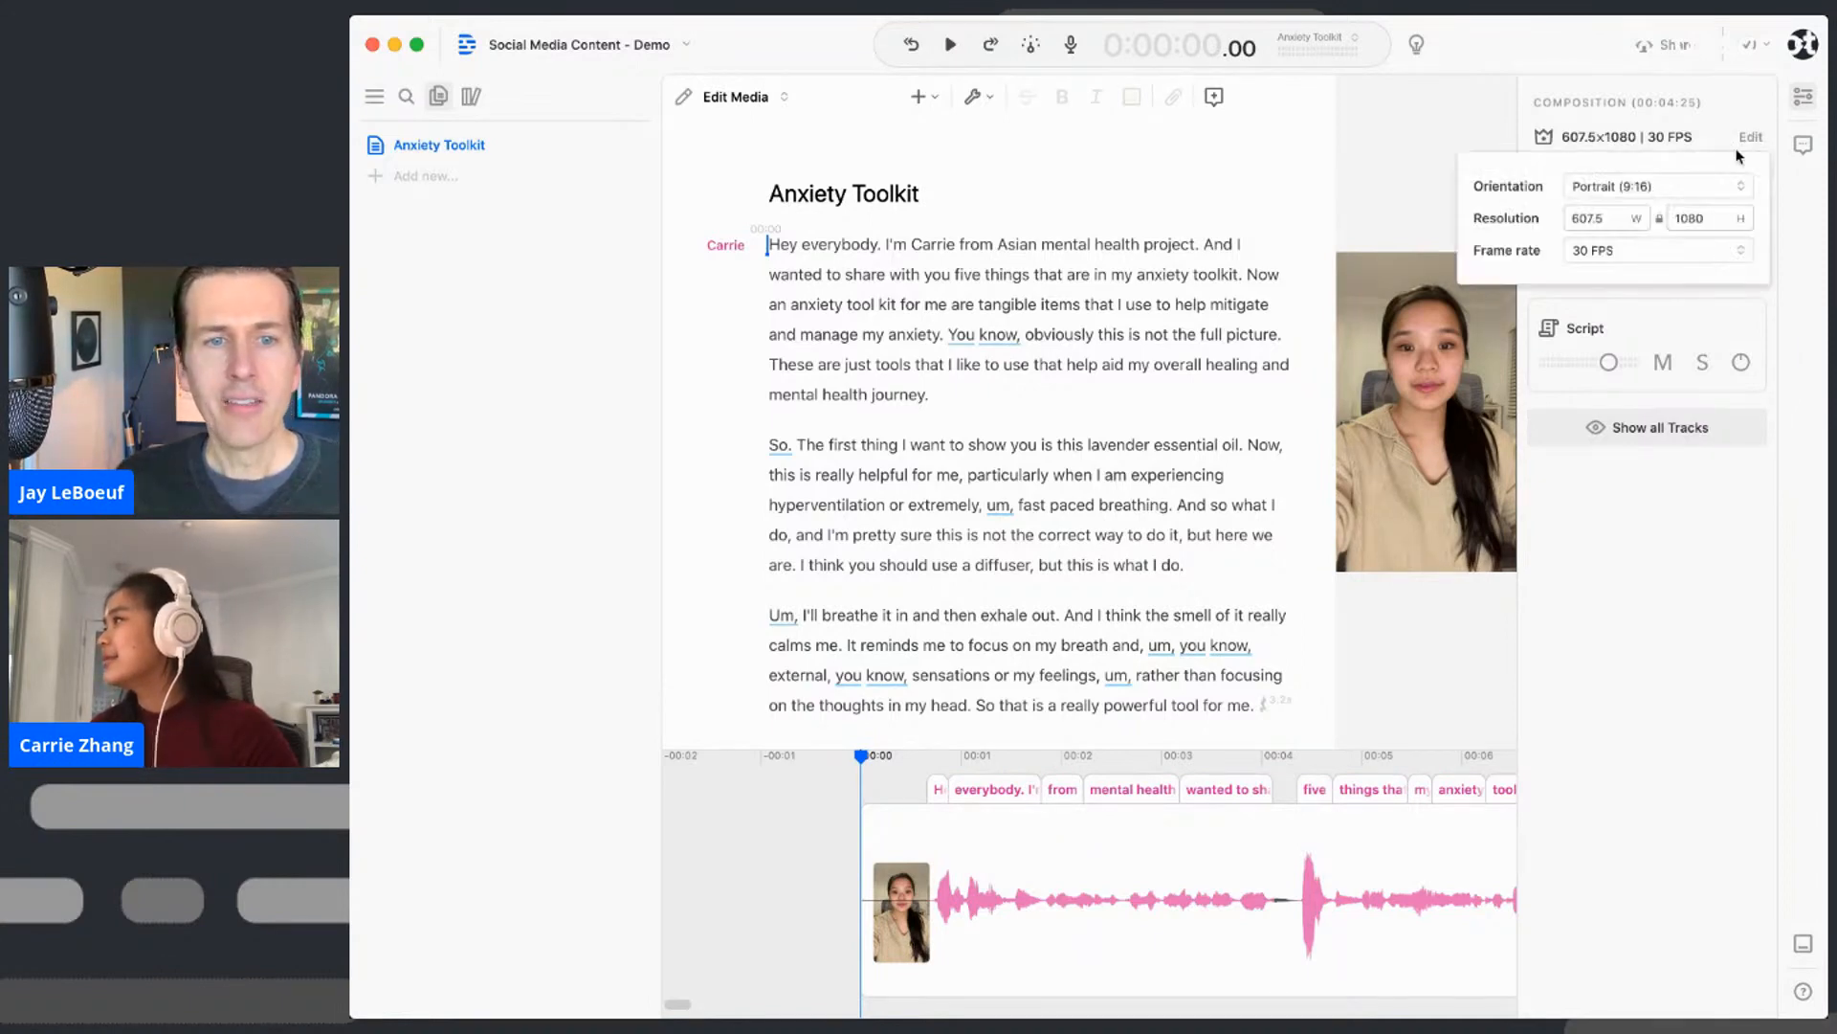
{"action": "left_click", "coordinate": [1690, 187]}
{"action": "left_click", "coordinate": [1660, 303]}
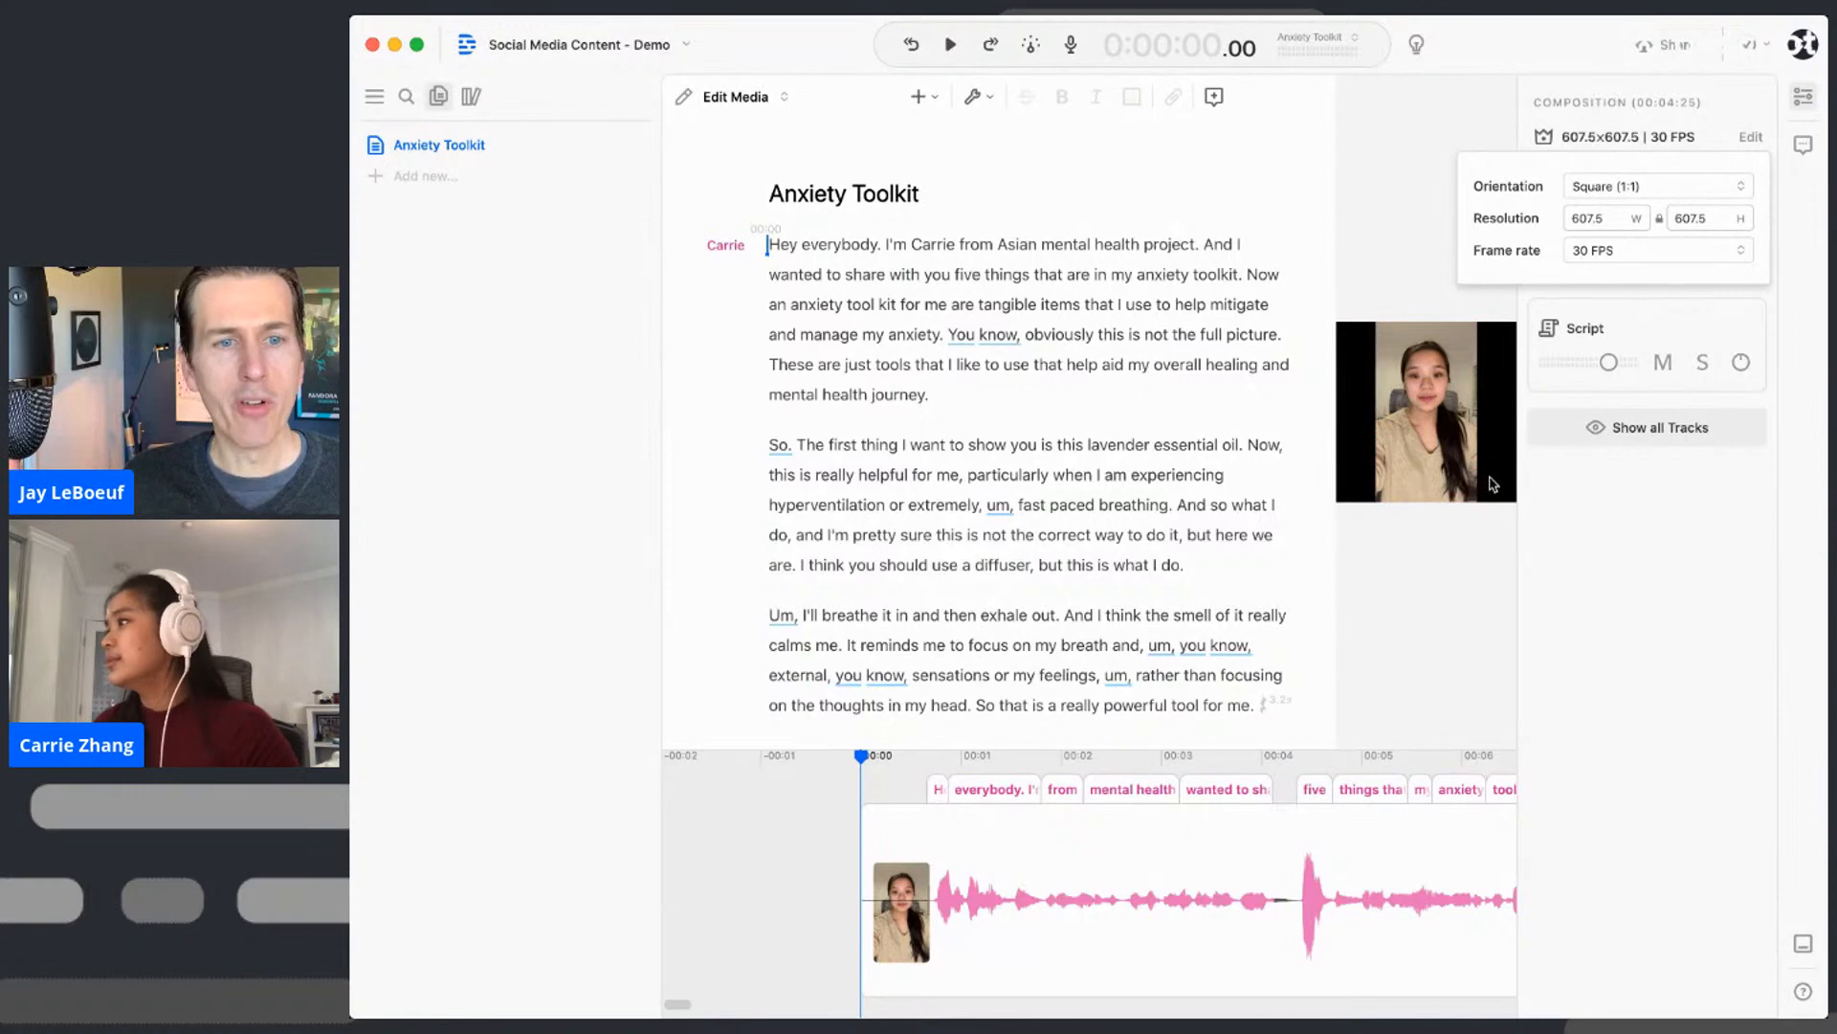
- Enlarge the IMG_1946.MOV clip to 179% scale and move it down in the frame to a Y position of 76%
{"action": "left_click", "coordinate": [1414, 490]}
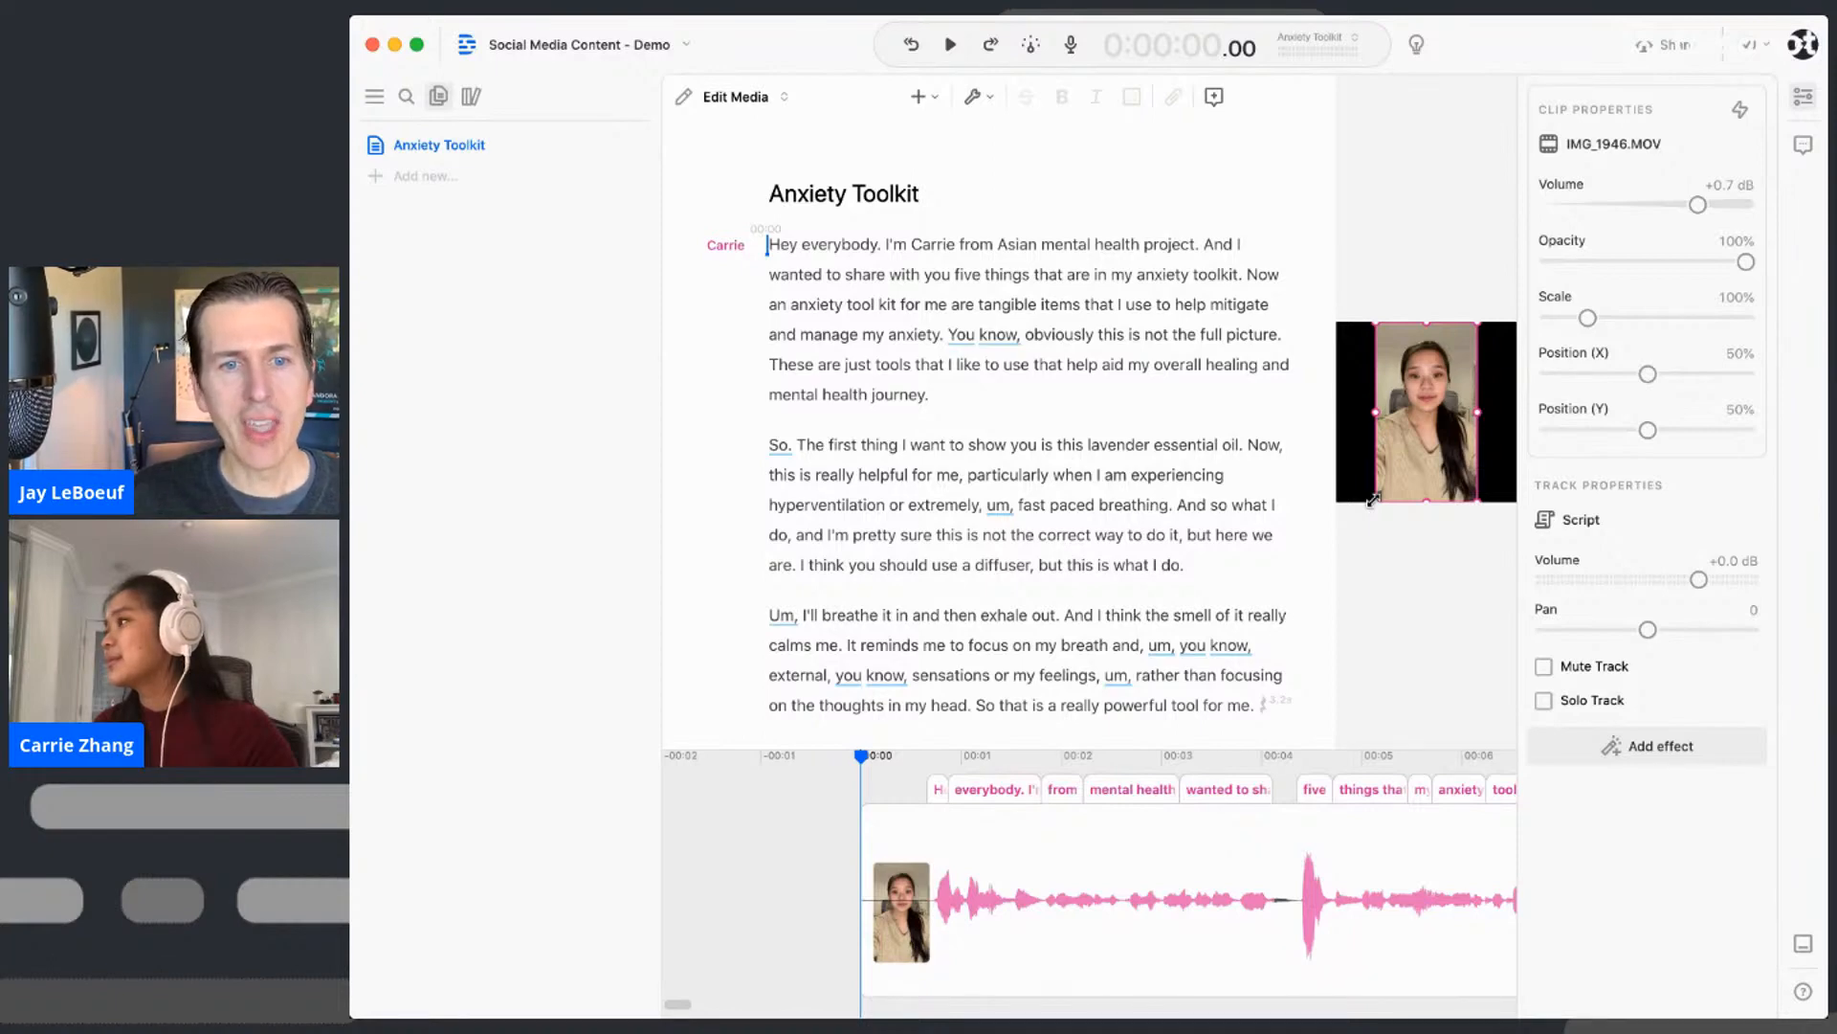
{"action": "left_click_drag", "start_coordinate": [1373, 498], "coordinate": [1370, 510]}
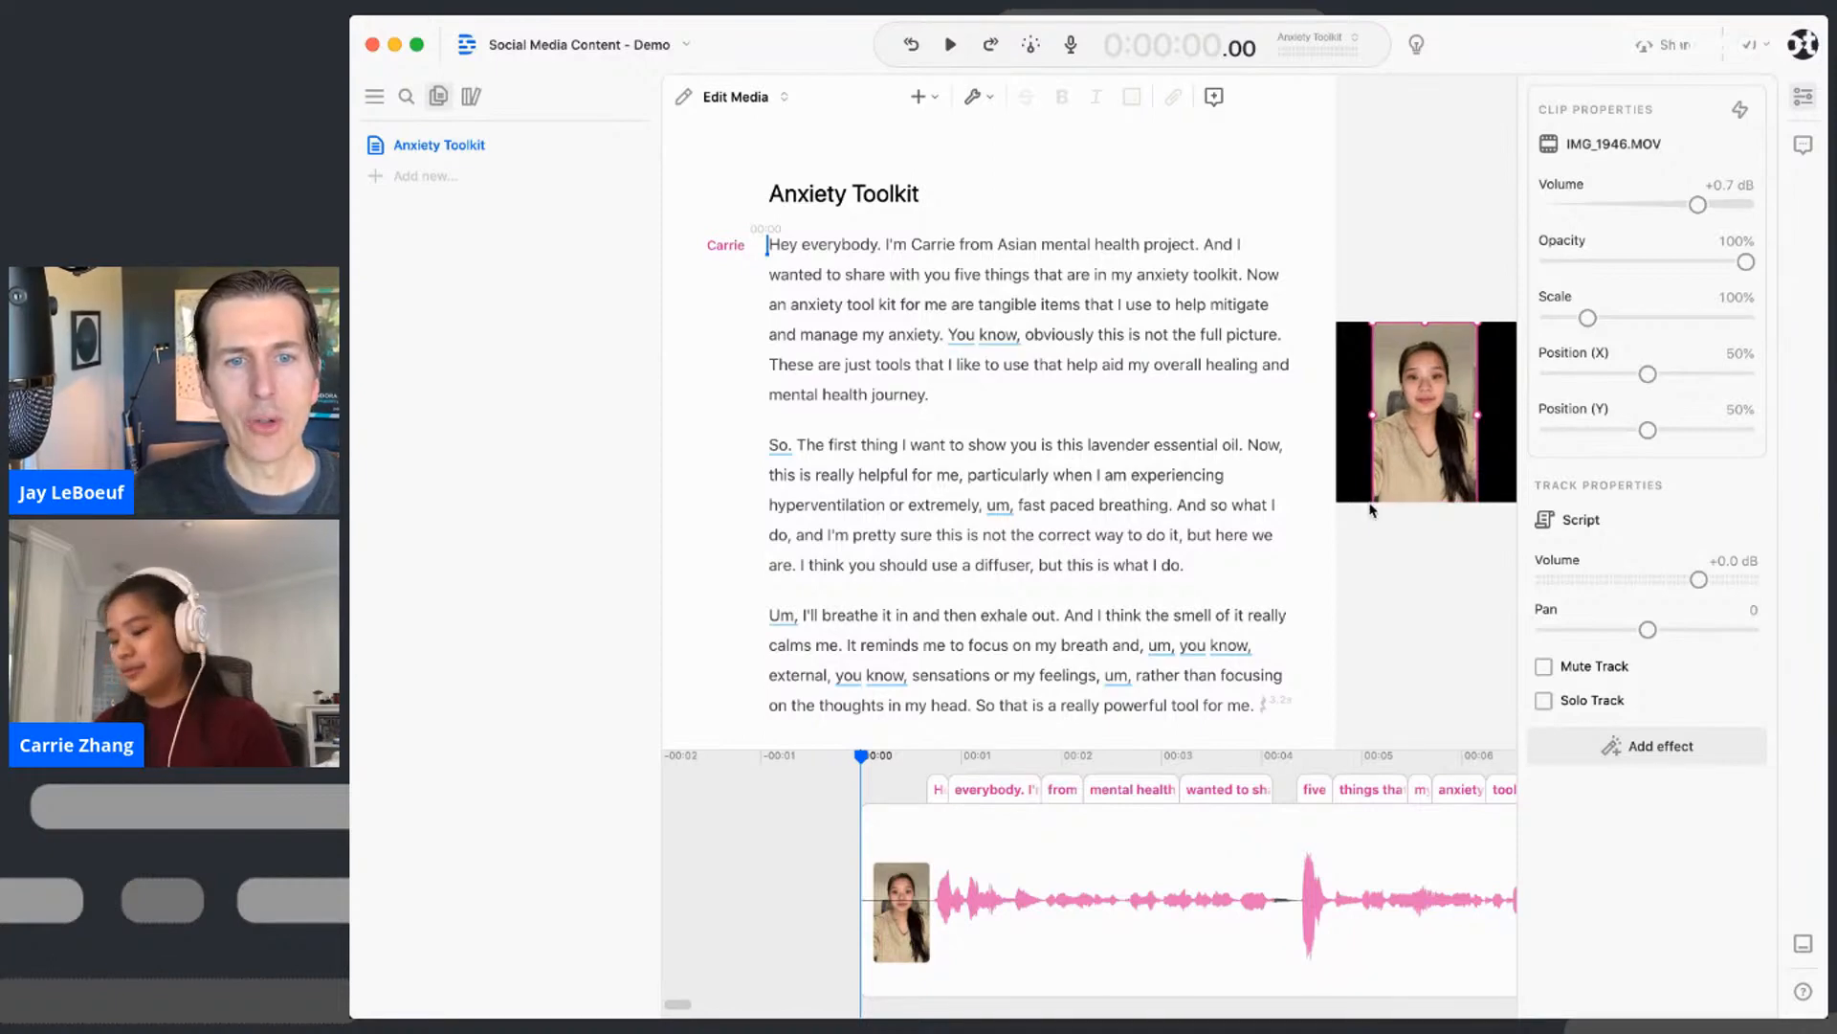
{"action": "key", "text": "super+z"}
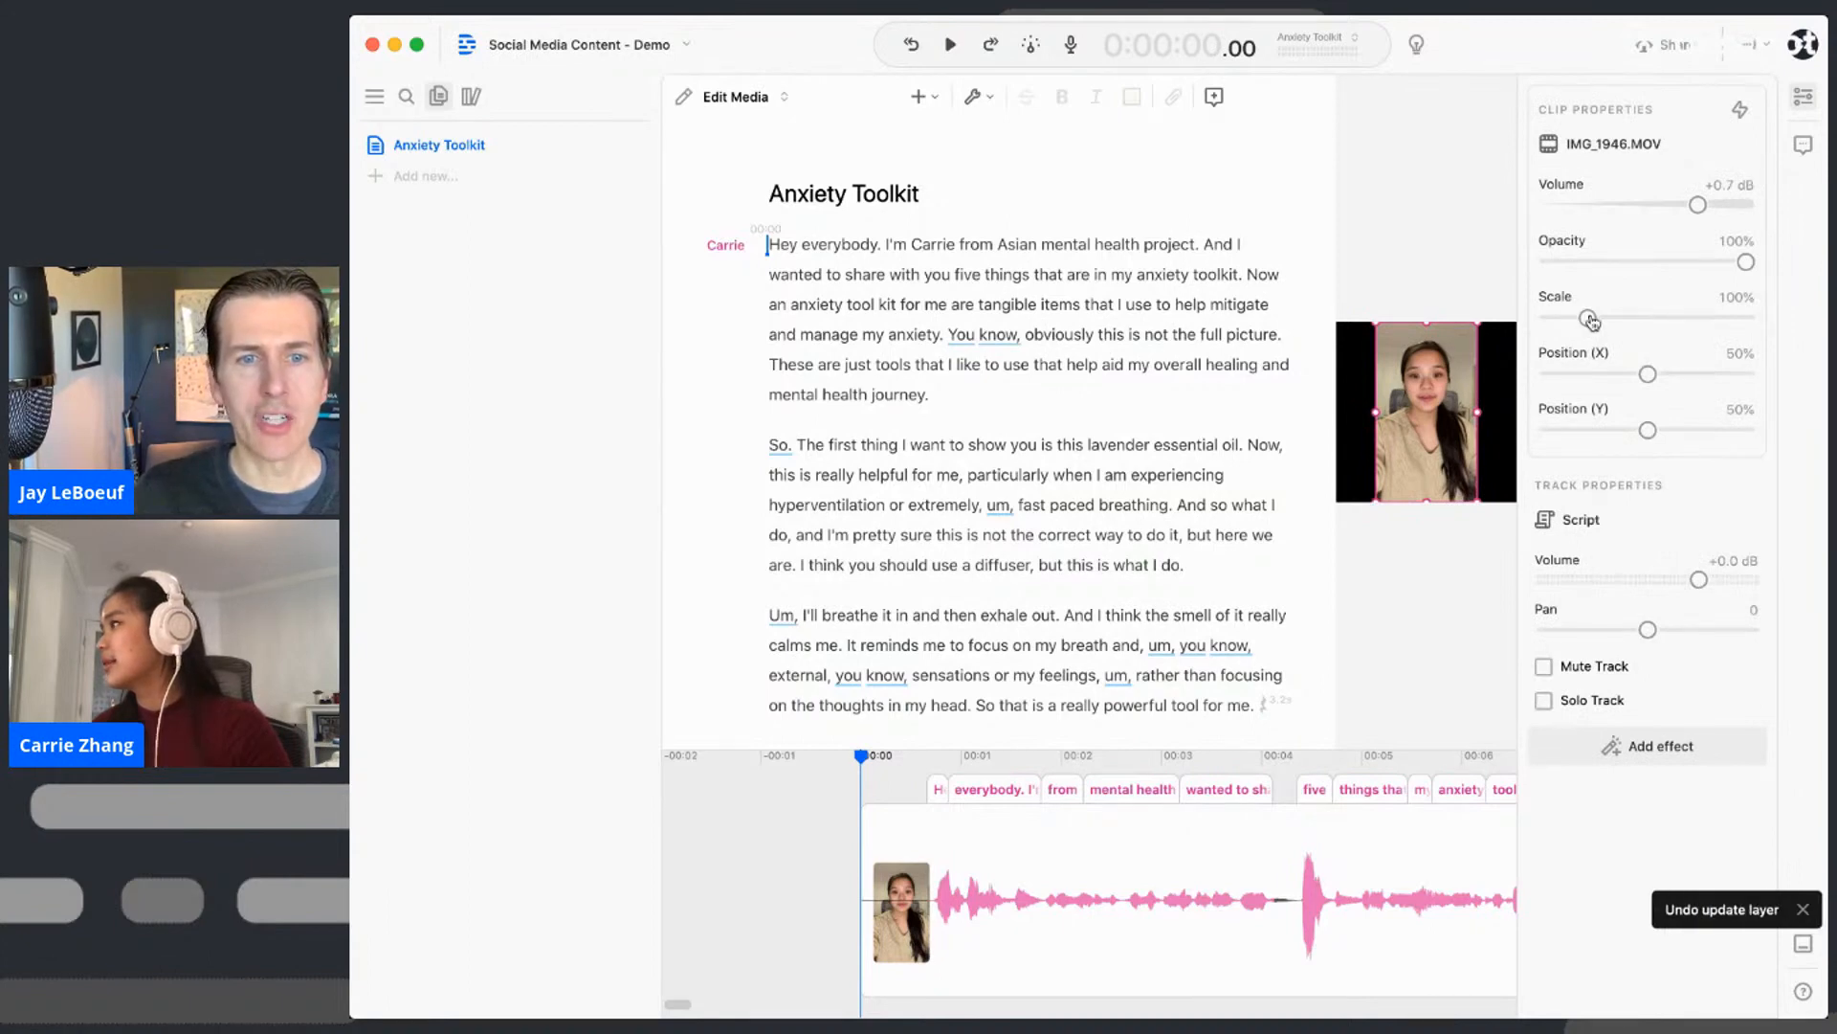
{"action": "left_click_drag", "start_coordinate": [1590, 321], "coordinate": [1621, 321]}
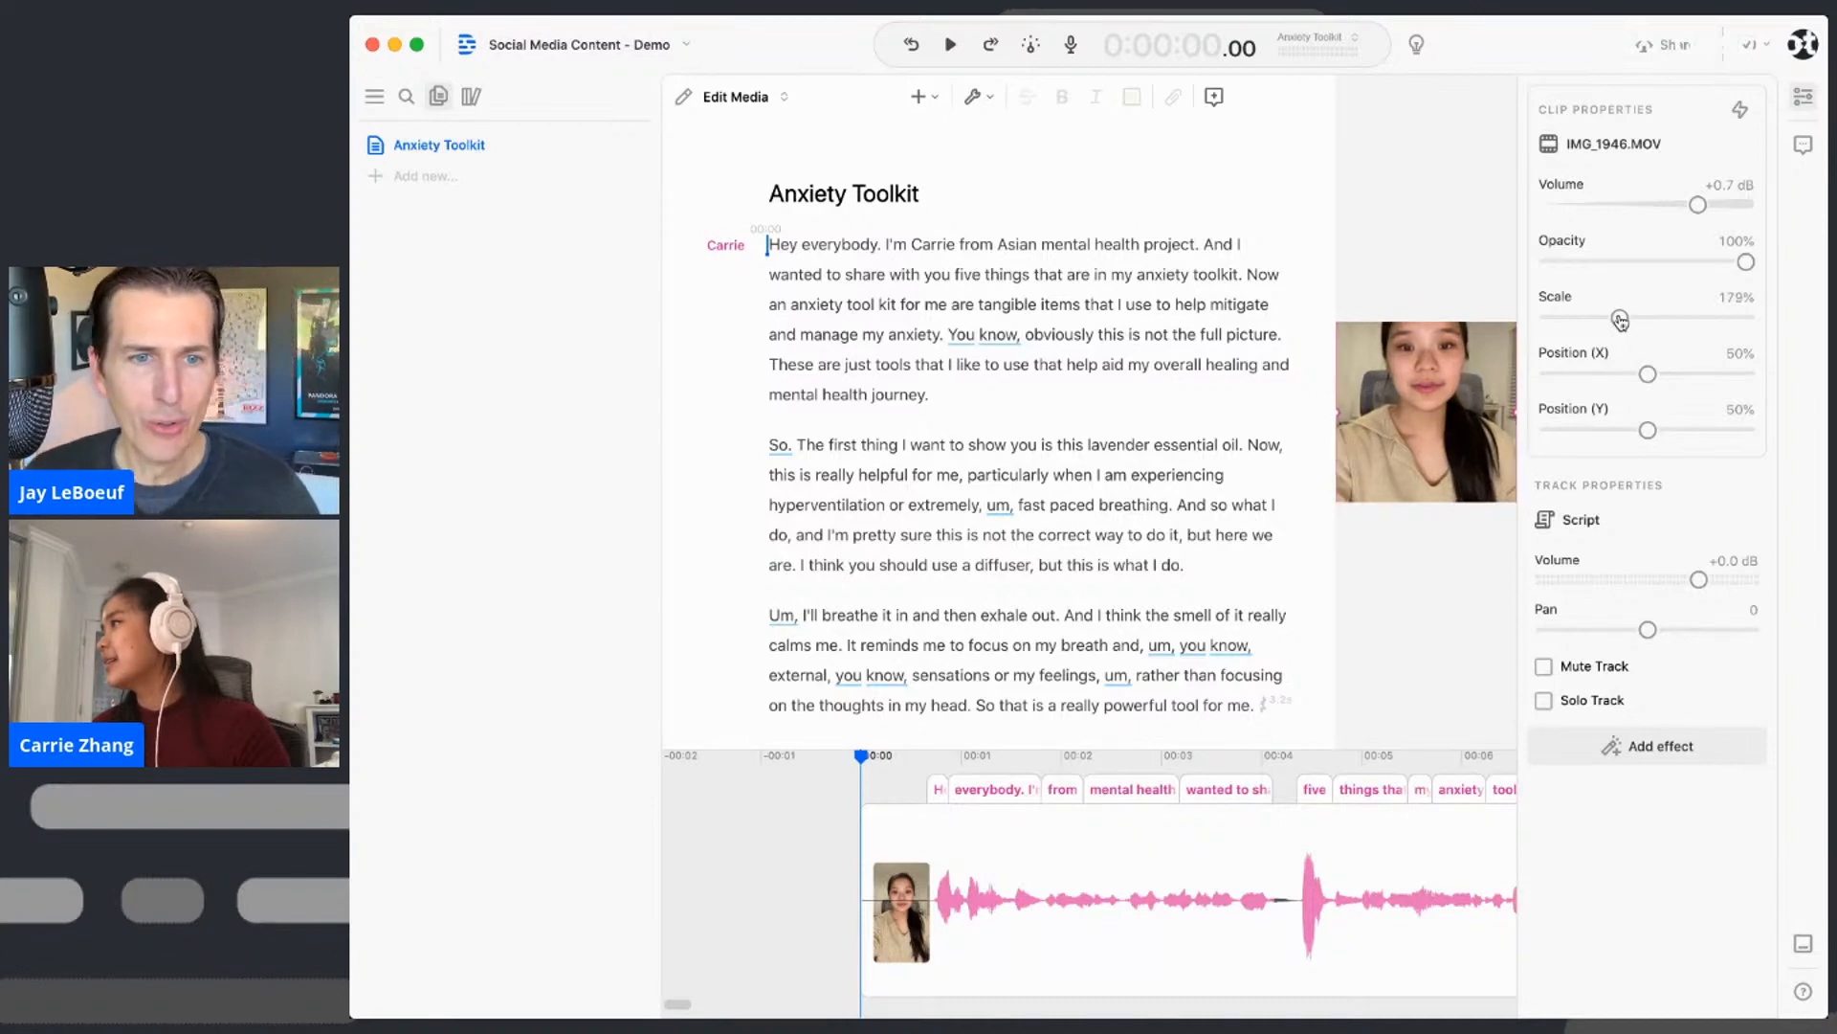
{"action": "left_click_drag", "start_coordinate": [1428, 365], "coordinate": [1428, 418]}
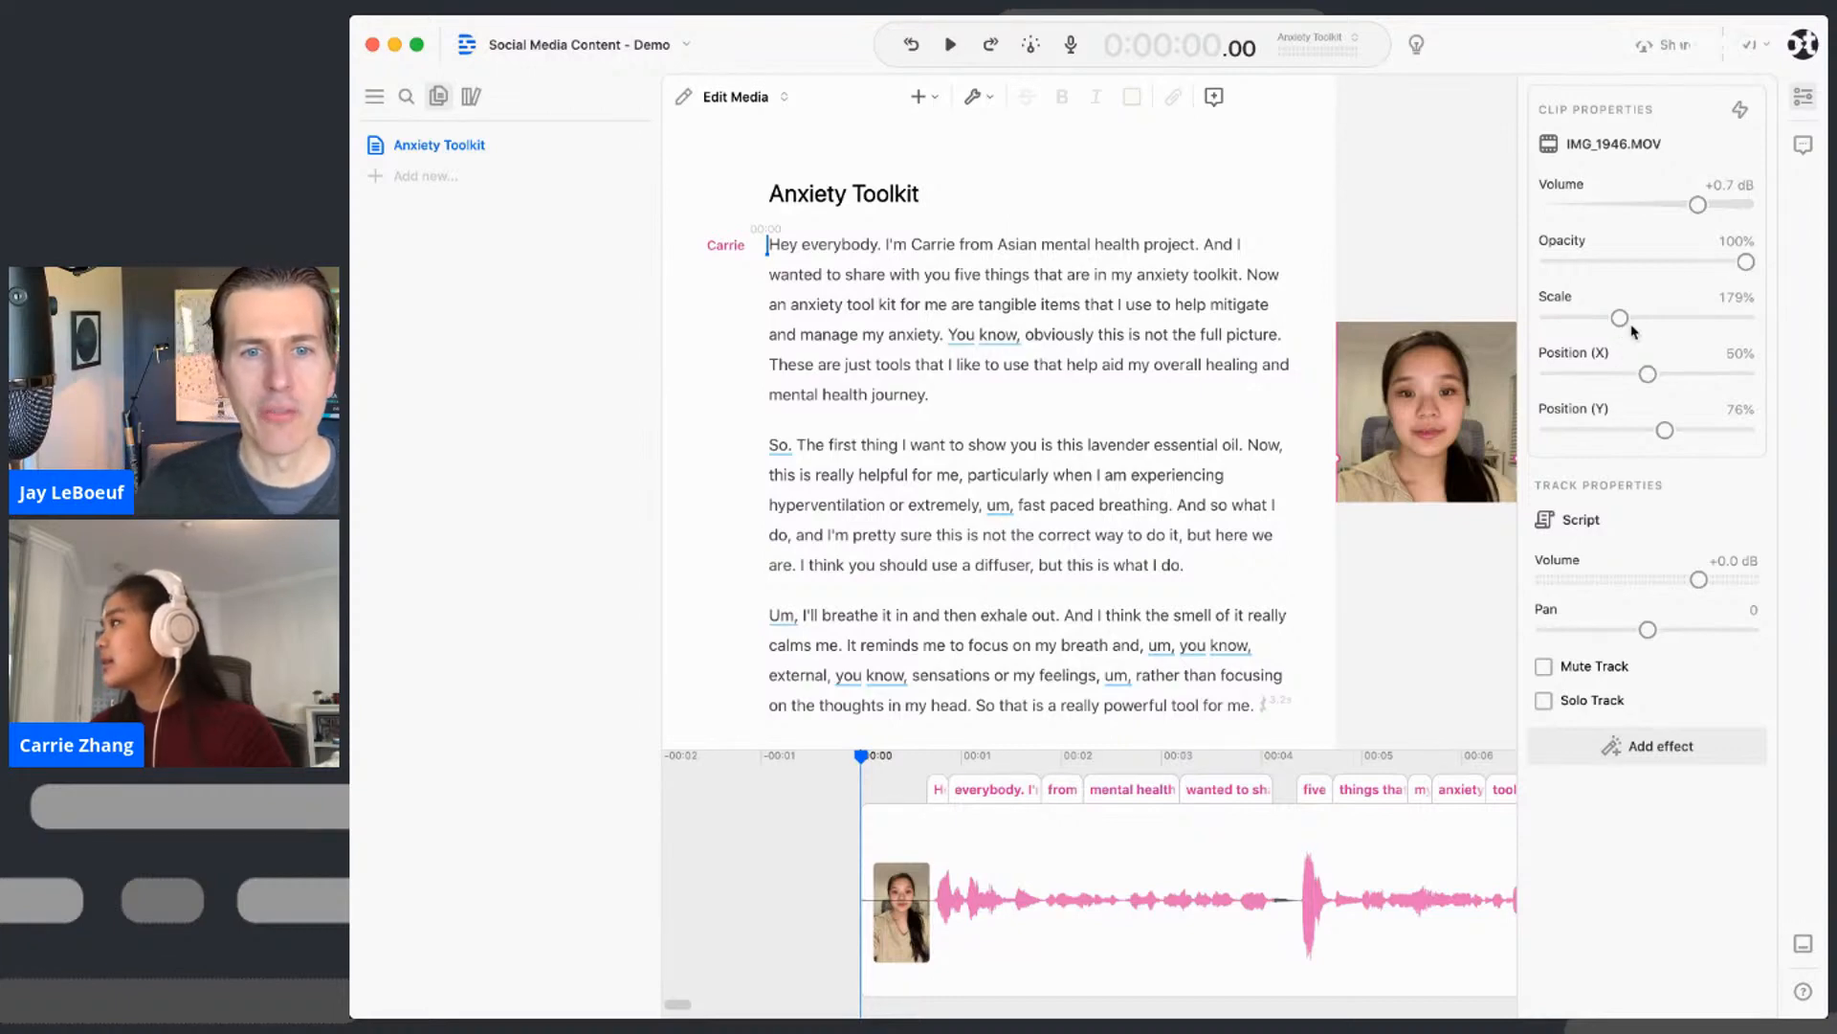
- Restore the video clip's scale to 100% and its Y position to 50%, and deselect the clip
{"action": "left_click_drag", "start_coordinate": [1624, 324], "coordinate": [1588, 323]}
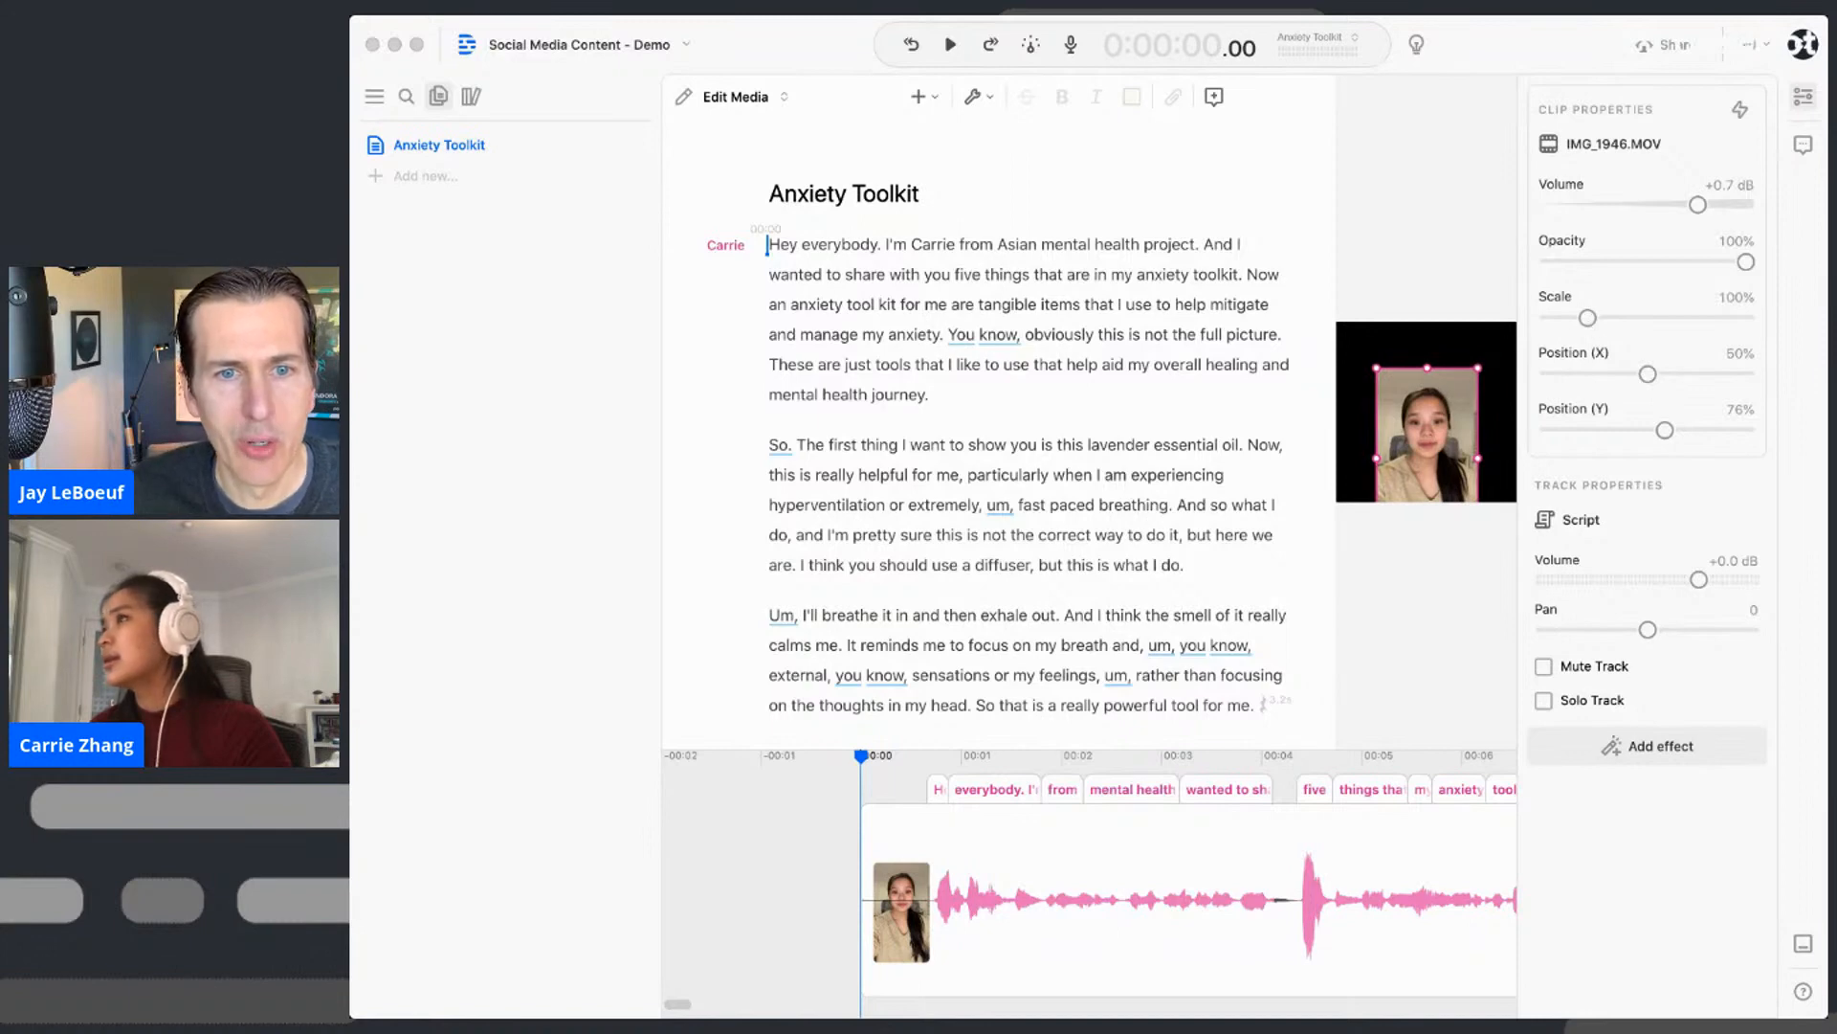
{"action": "left_click", "coordinate": [1410, 428]}
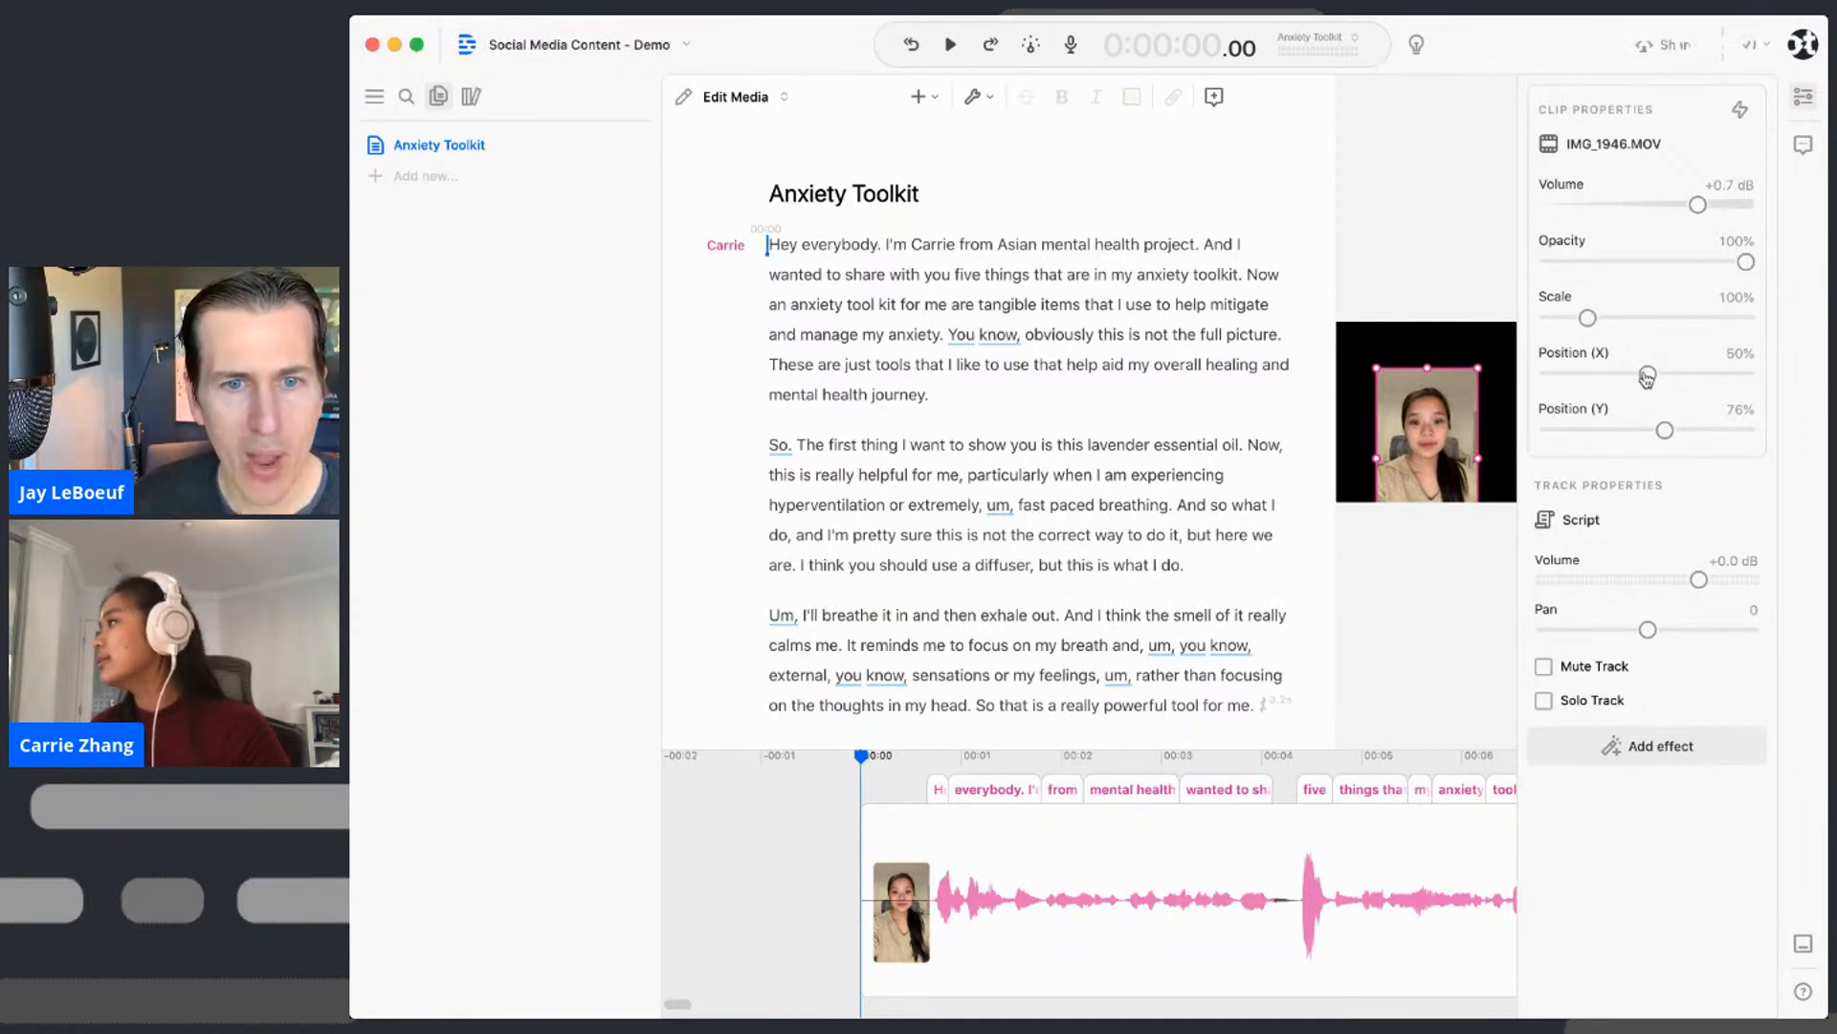
{"action": "left_click_drag", "start_coordinate": [1664, 432], "coordinate": [1649, 437]}
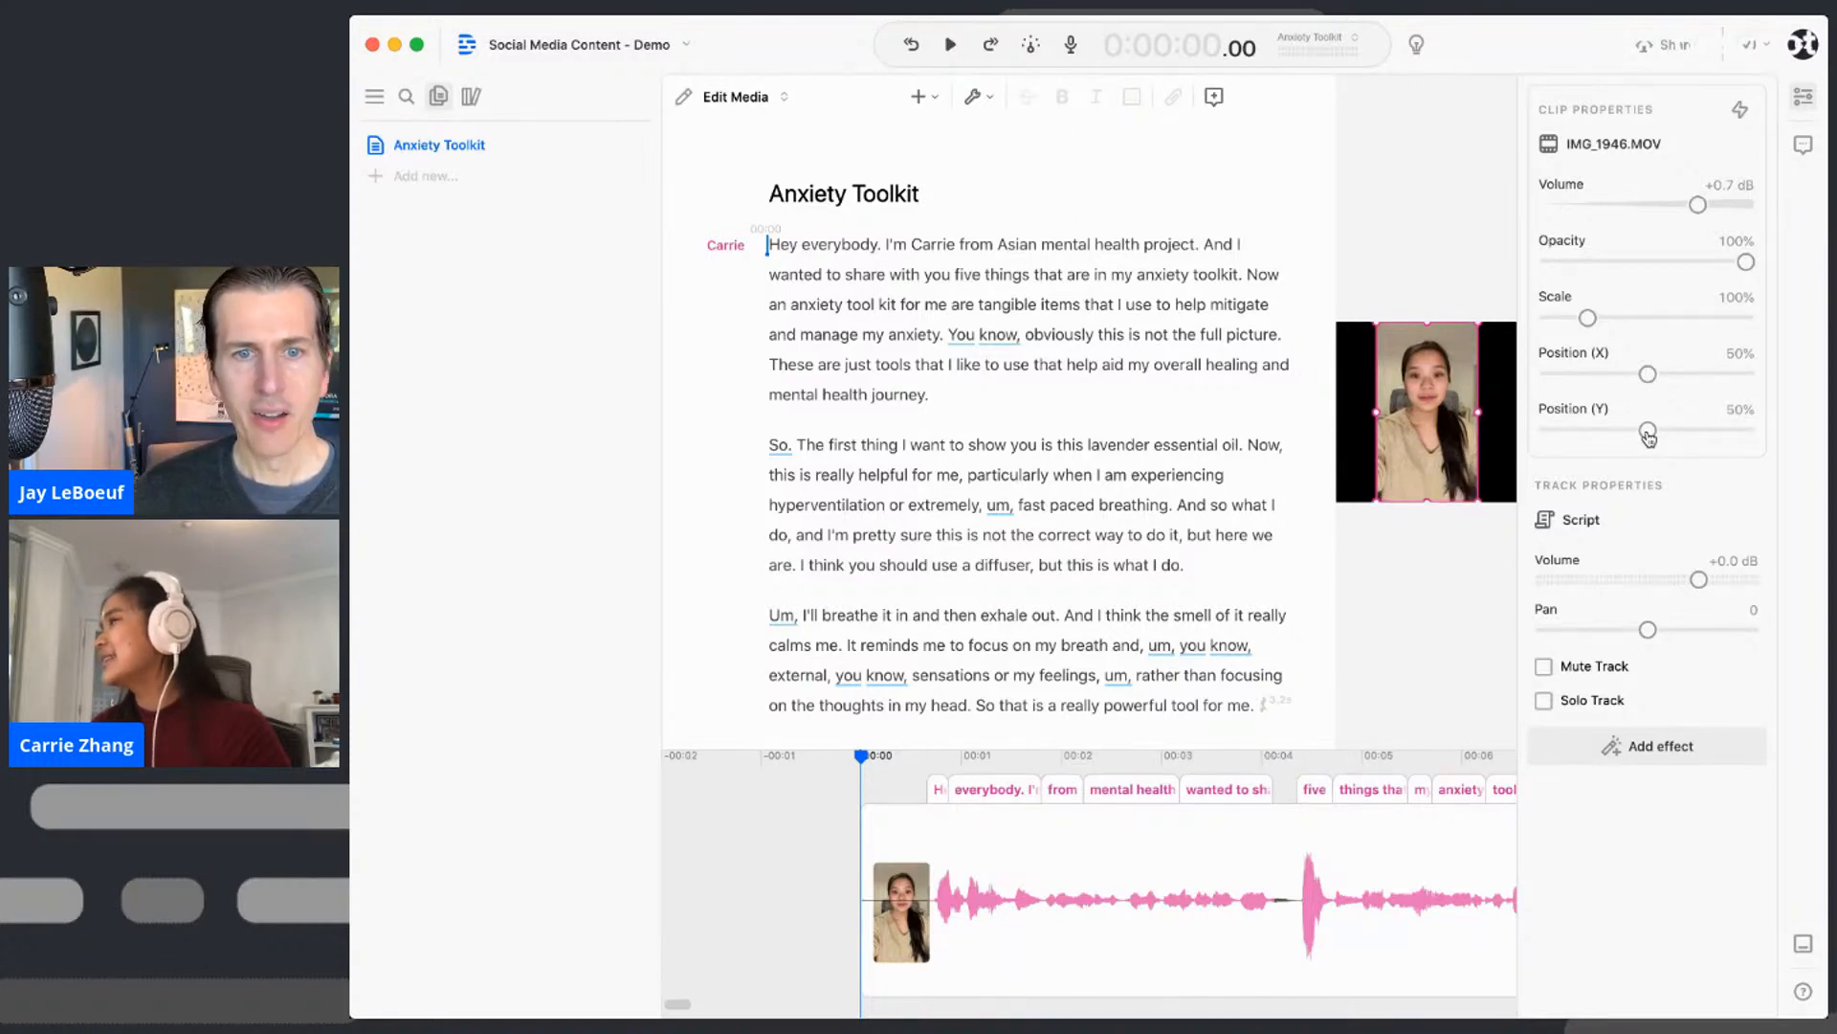
{"action": "left_click", "coordinate": [1479, 284]}
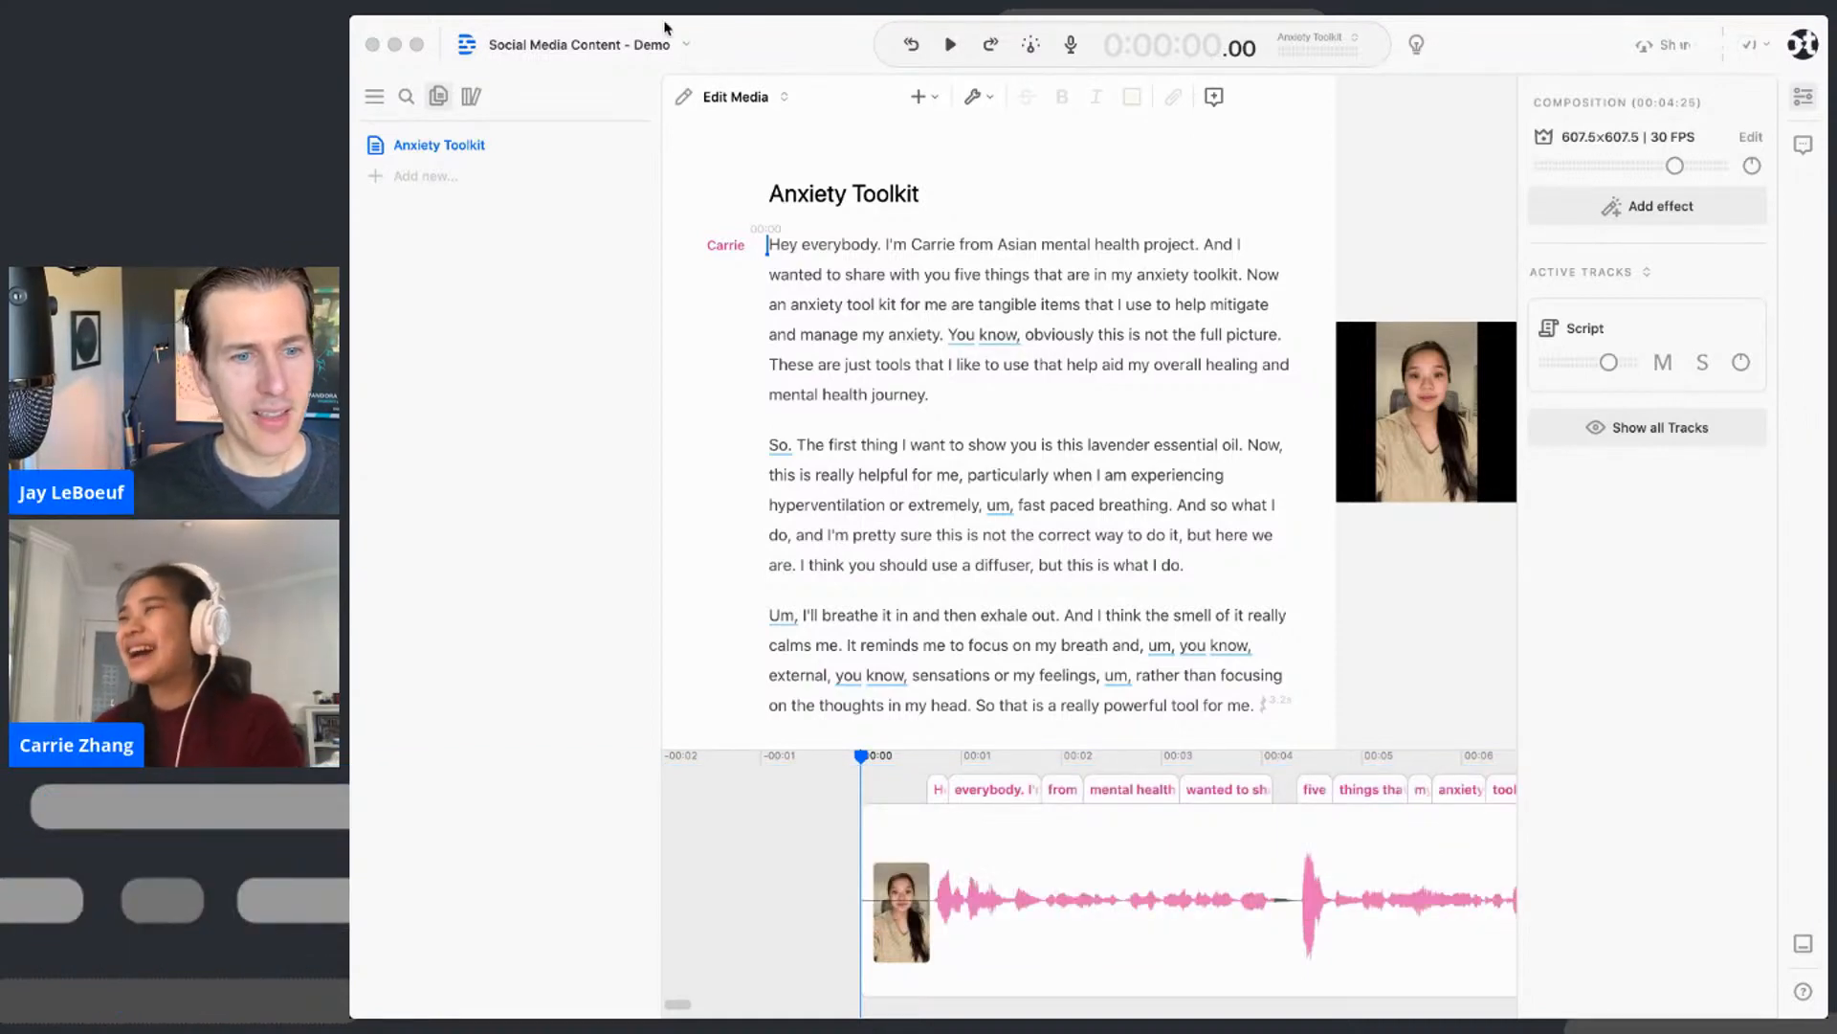
- Look through the opening paragraphs of the transcript and highlight "lavender essential" to examine its matching section in the timeline
{"action": "left_click", "coordinate": [759, 50]}
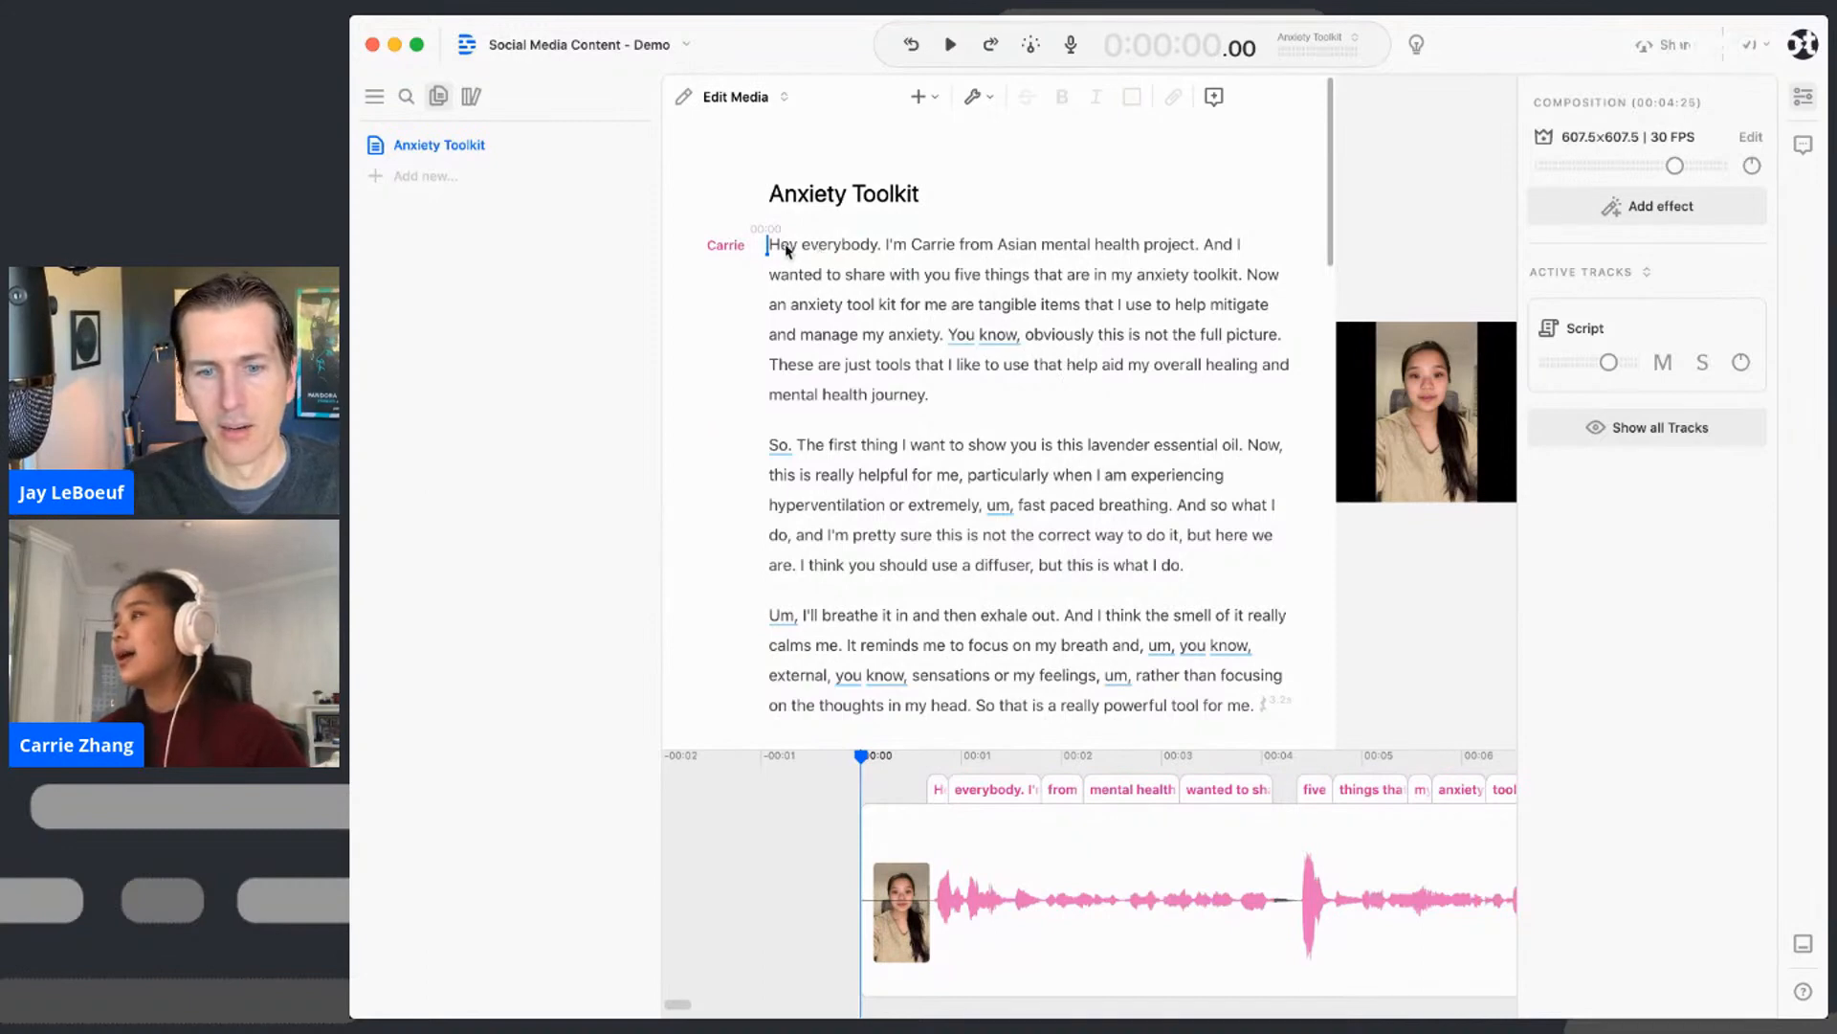
{"action": "scroll", "coordinate": [918, 268], "scroll_direction": "down", "scroll_amount": 4}
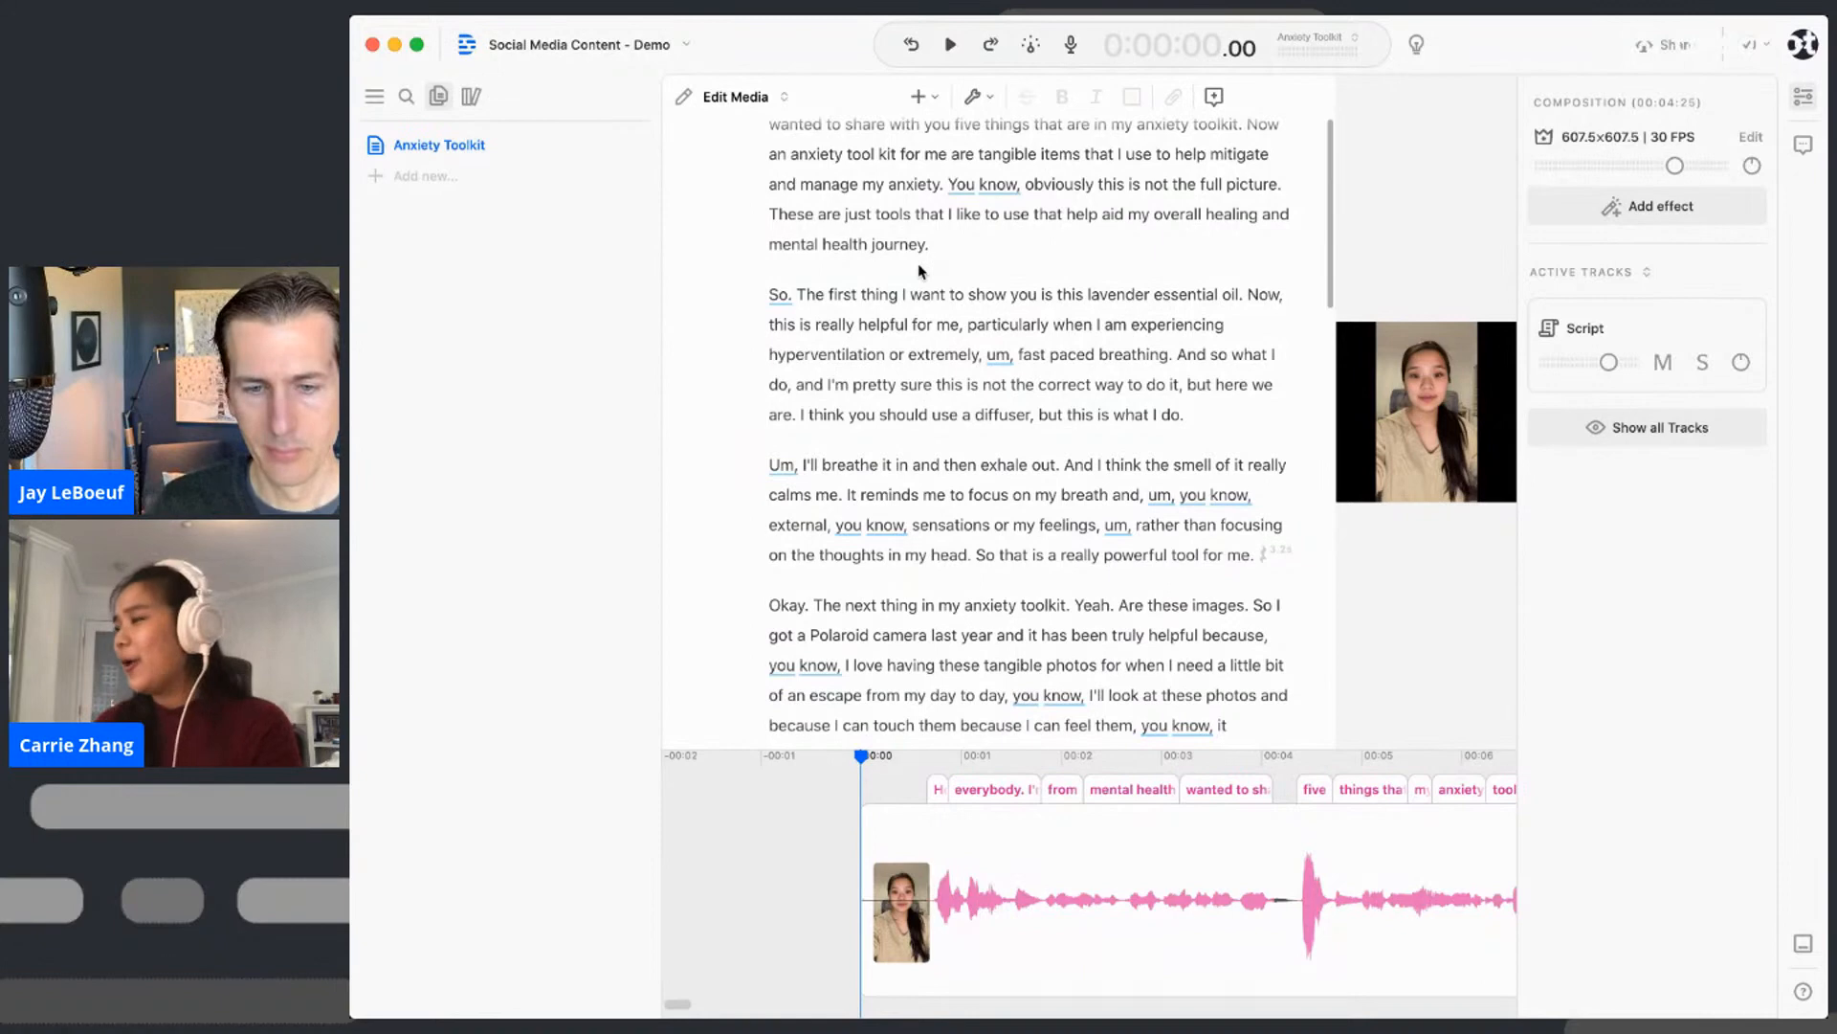
{"action": "scroll", "coordinate": [1000, 375], "scroll_direction": "down", "scroll_amount": 2}
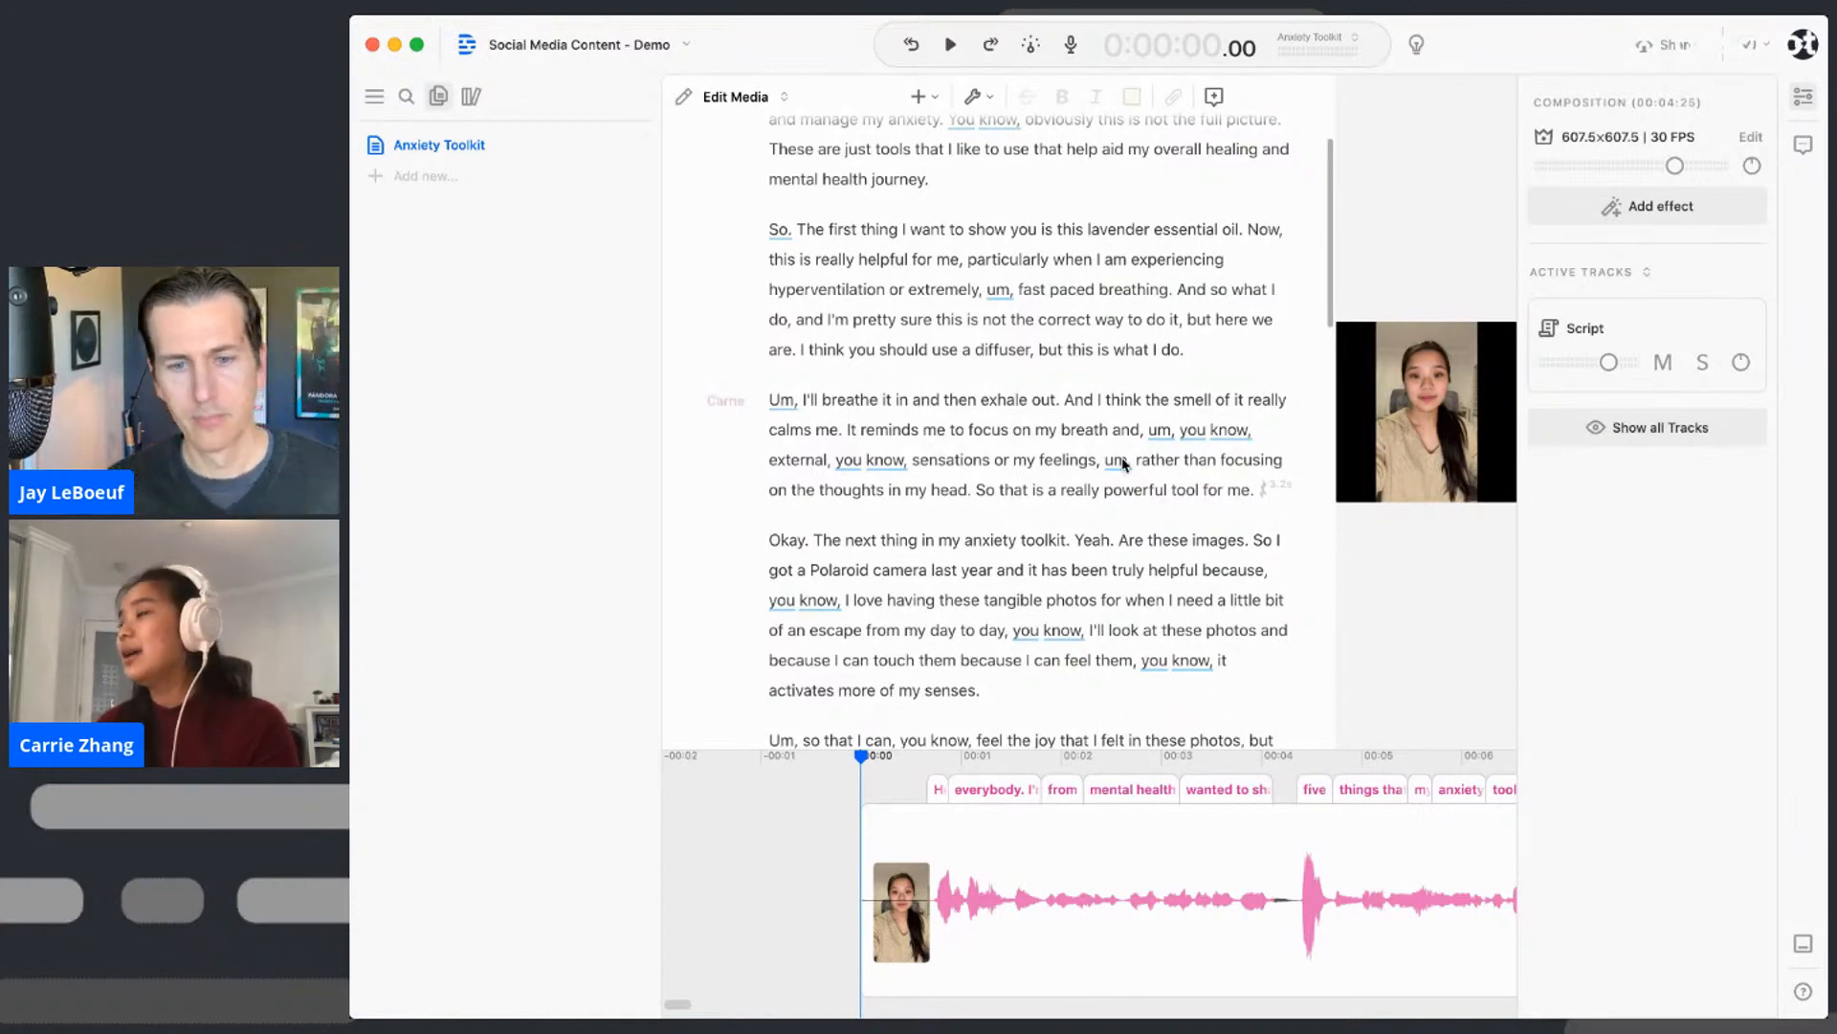
{"action": "scroll", "coordinate": [861, 306], "scroll_direction": "up", "scroll_amount": 3}
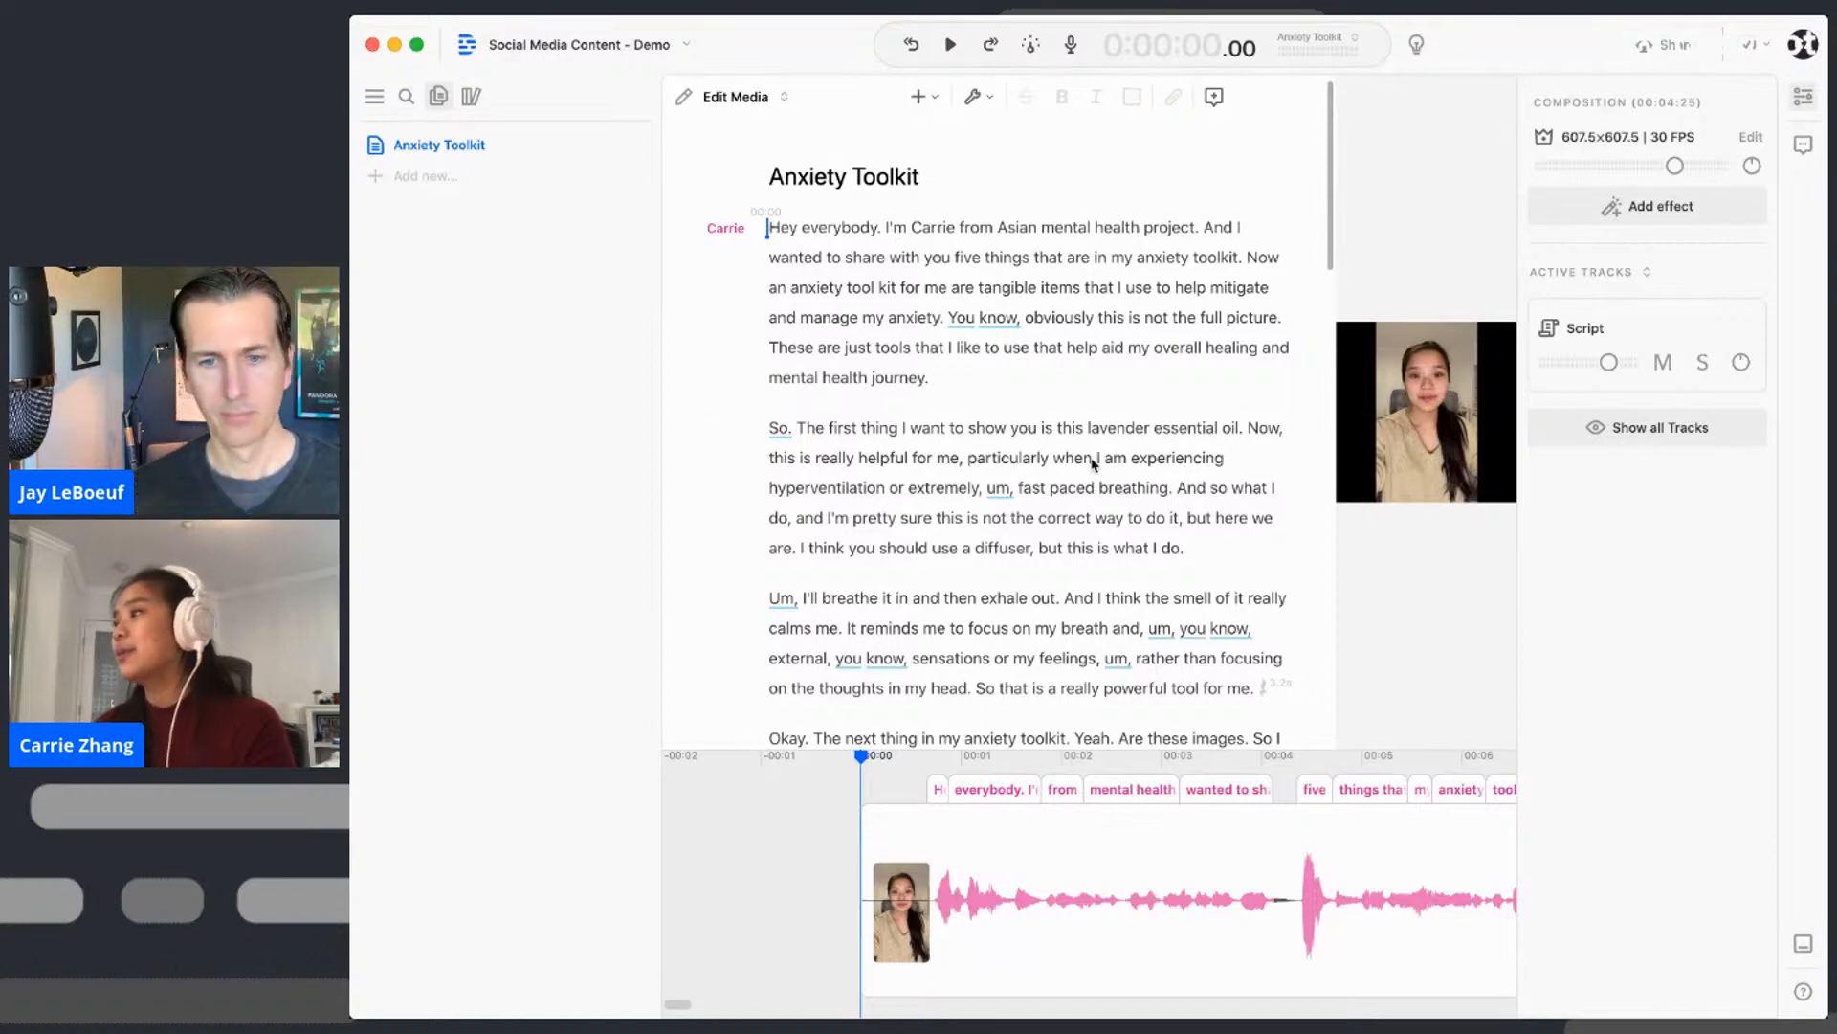
{"action": "scroll", "coordinate": [1099, 490], "scroll_direction": "down", "scroll_amount": 1}
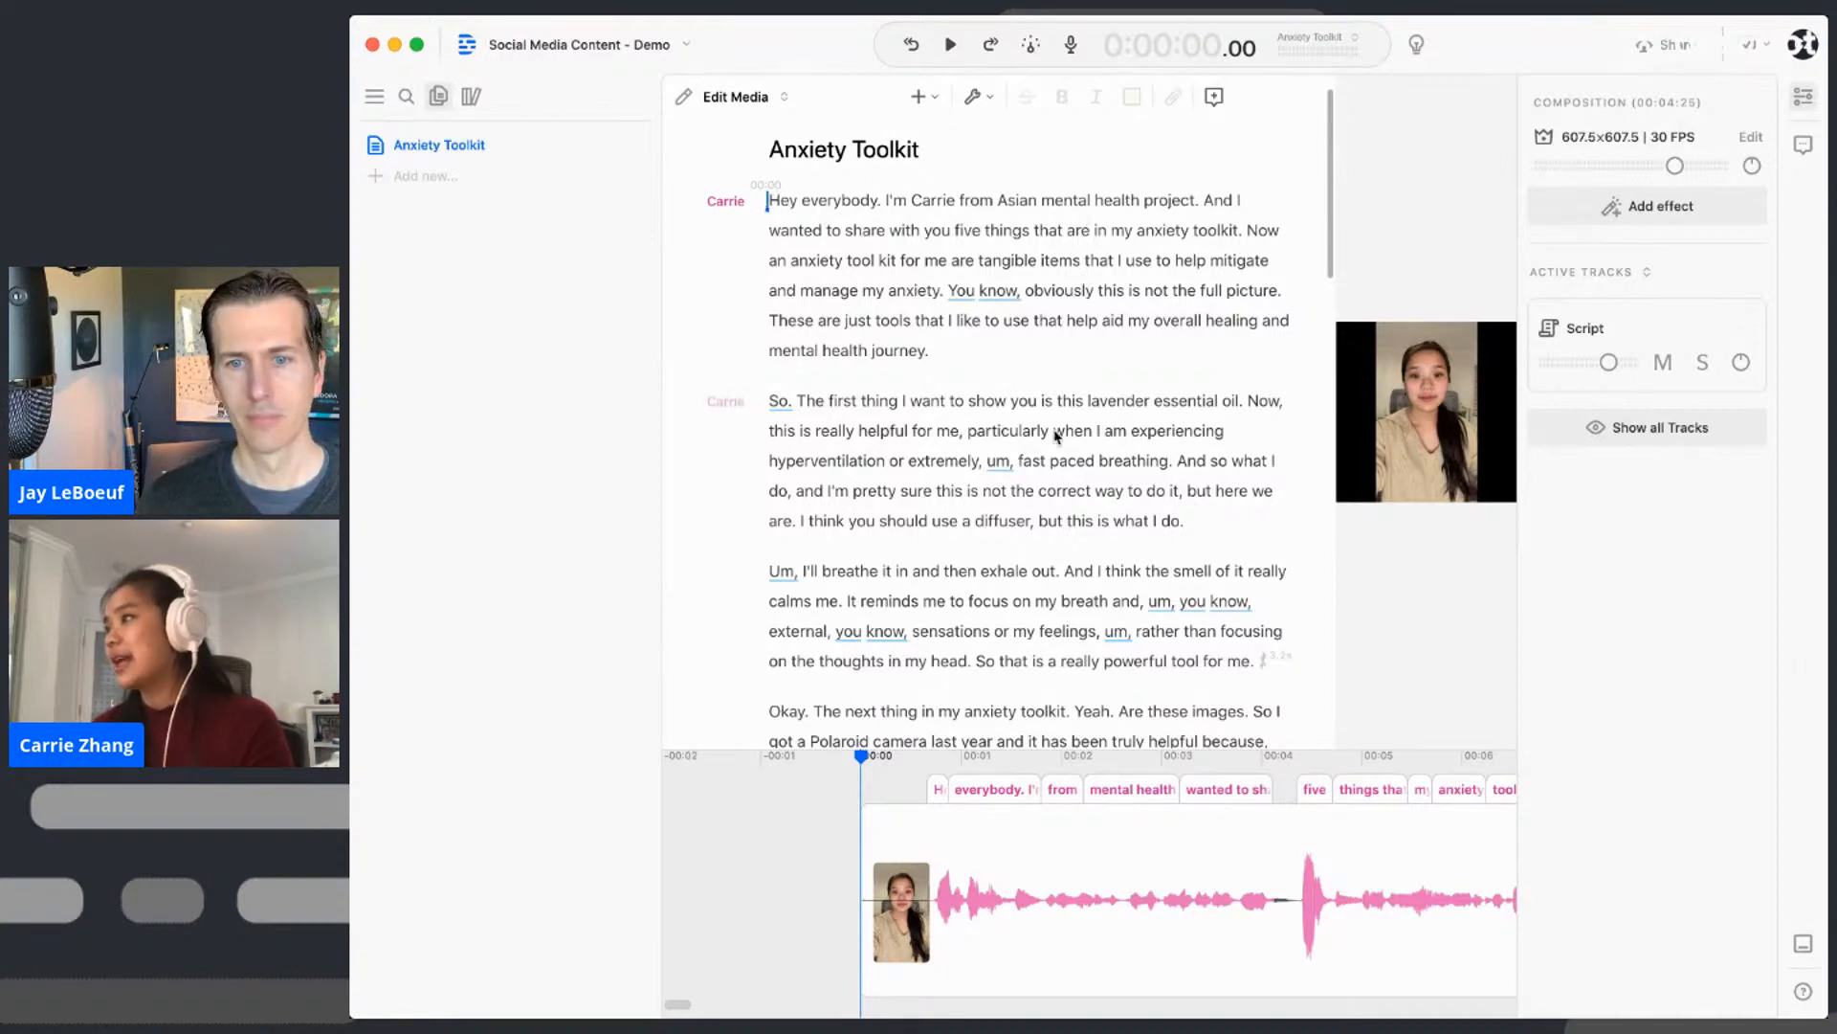
{"action": "left_click_drag", "start_coordinate": [1091, 402], "coordinate": [1196, 402]}
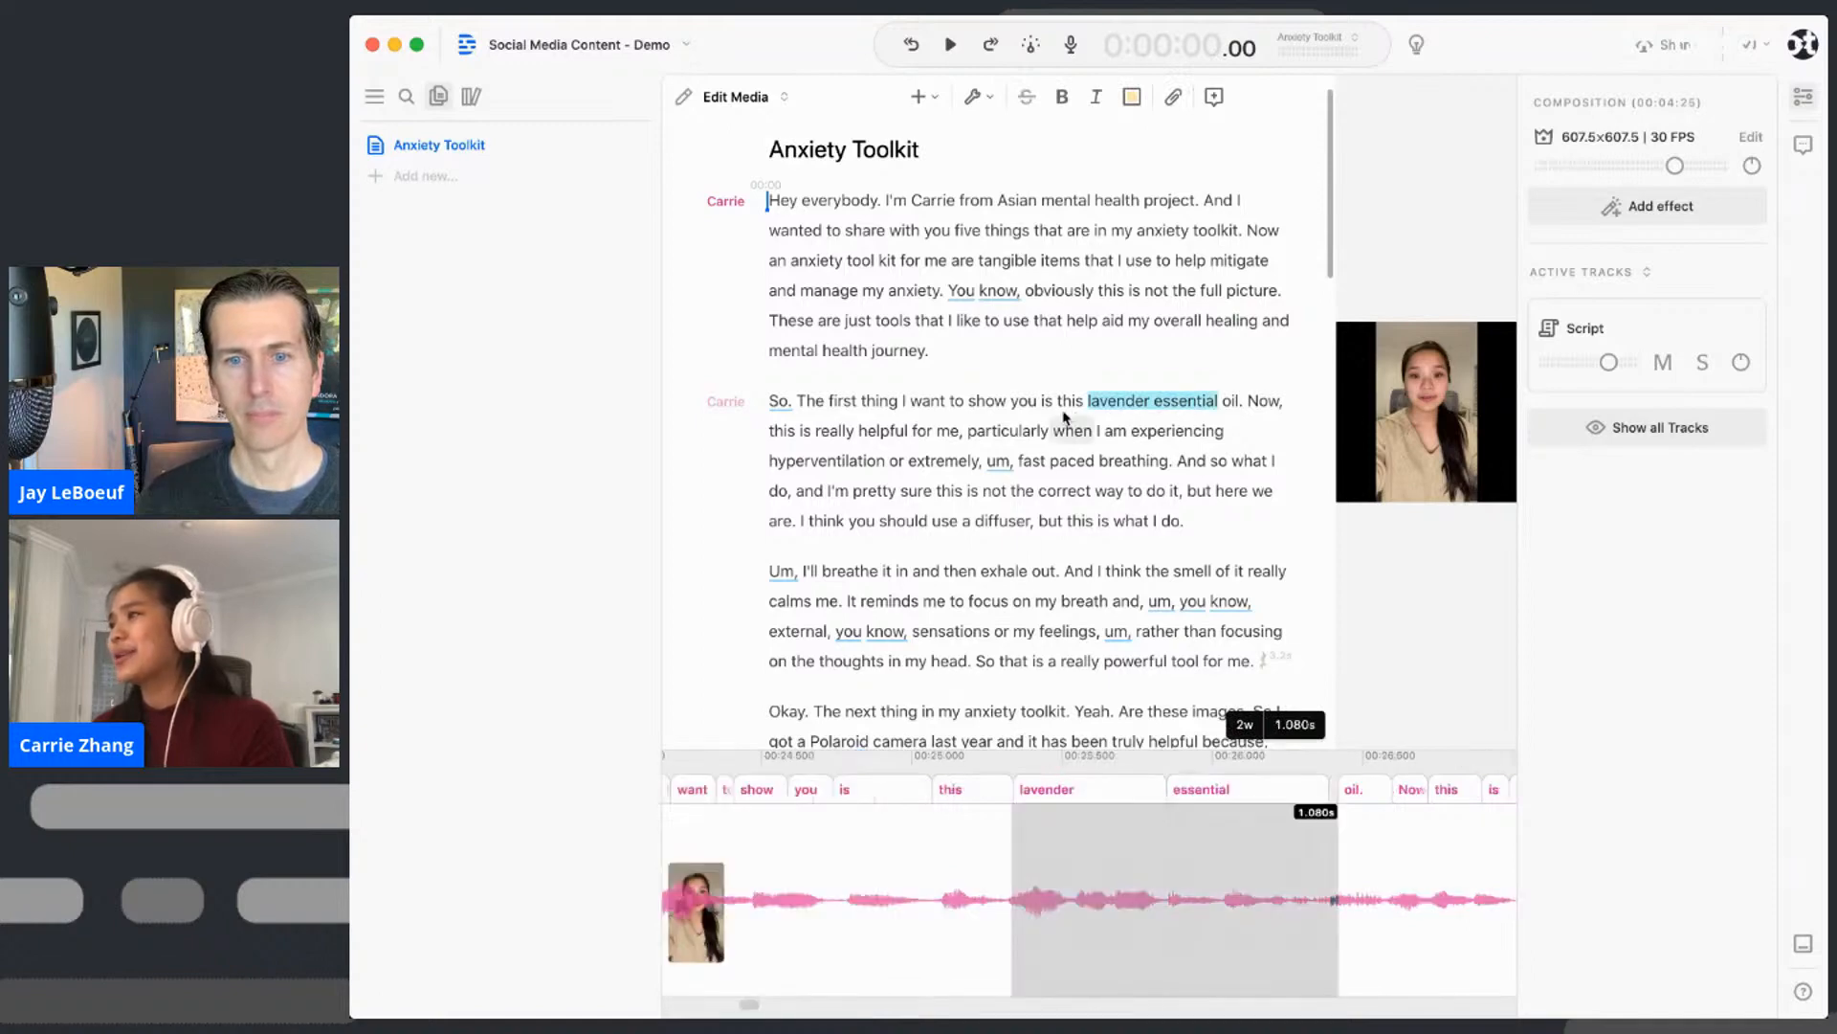
{"action": "left_click", "coordinate": [960, 410]}
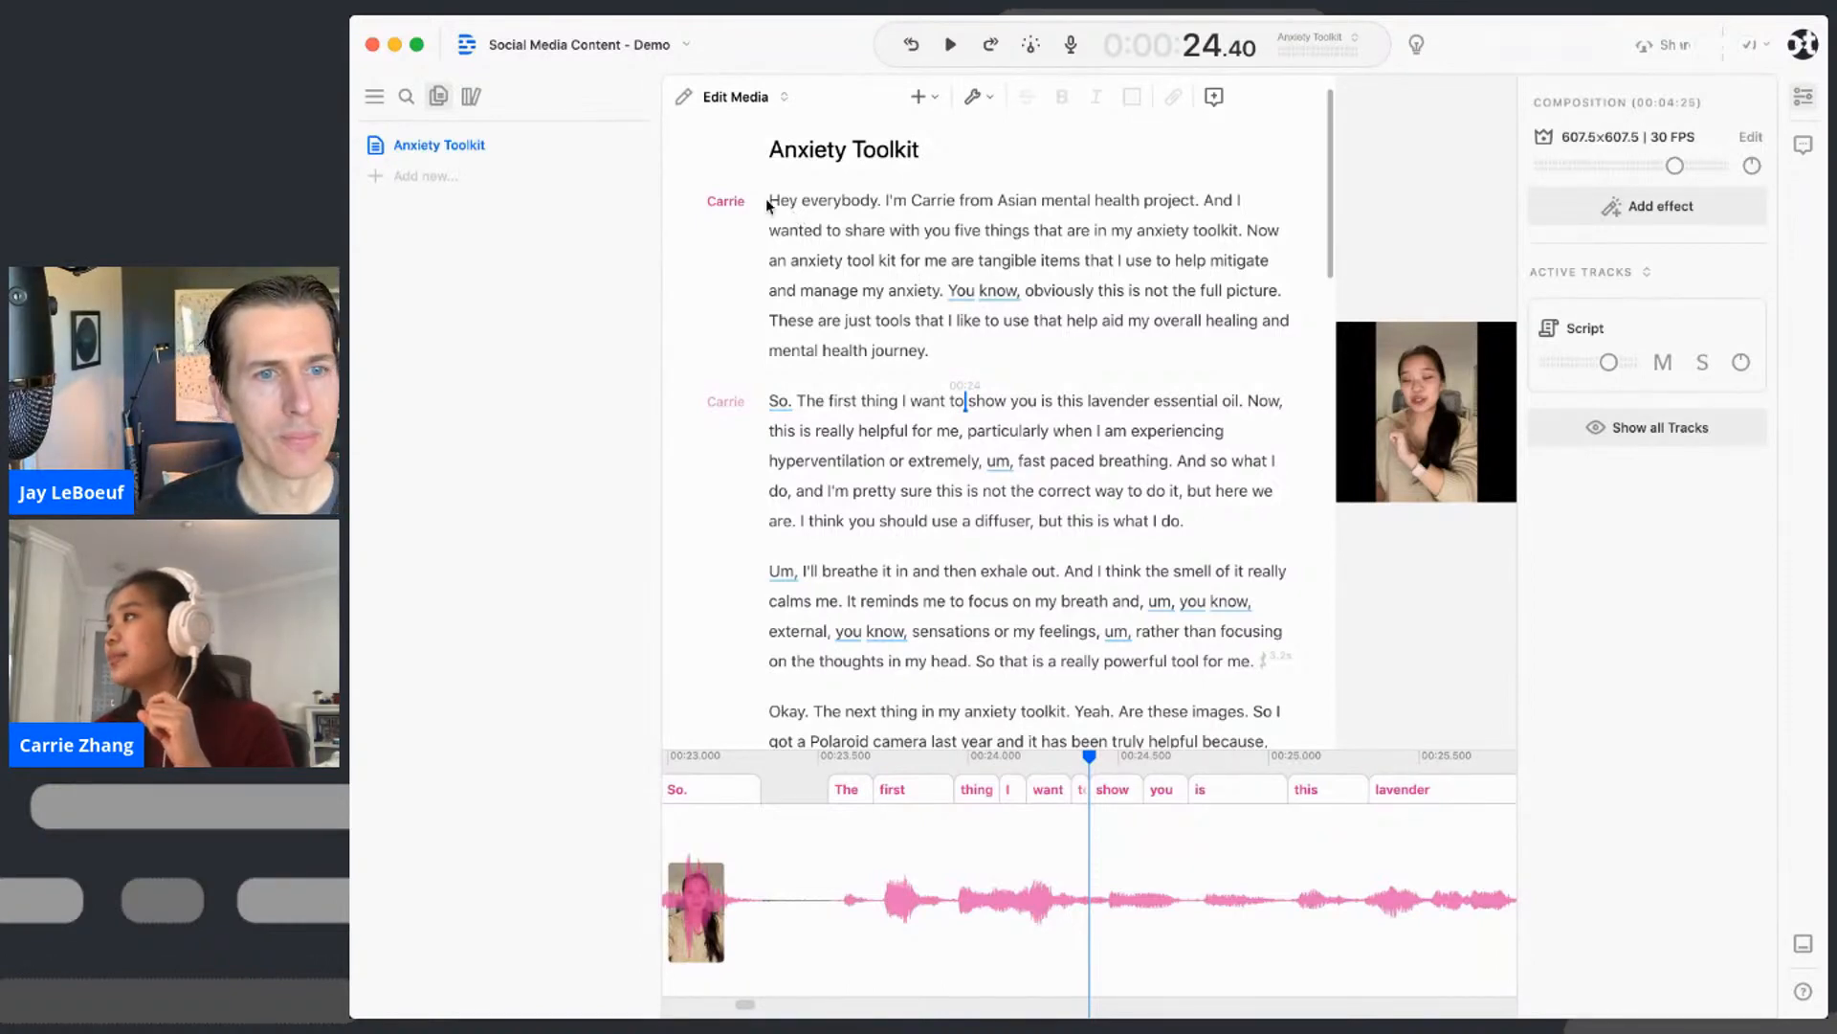
- Play the composition from the beginning of the script into the second paragraph, and pause playback
{"action": "left_click", "coordinate": [997, 300]}
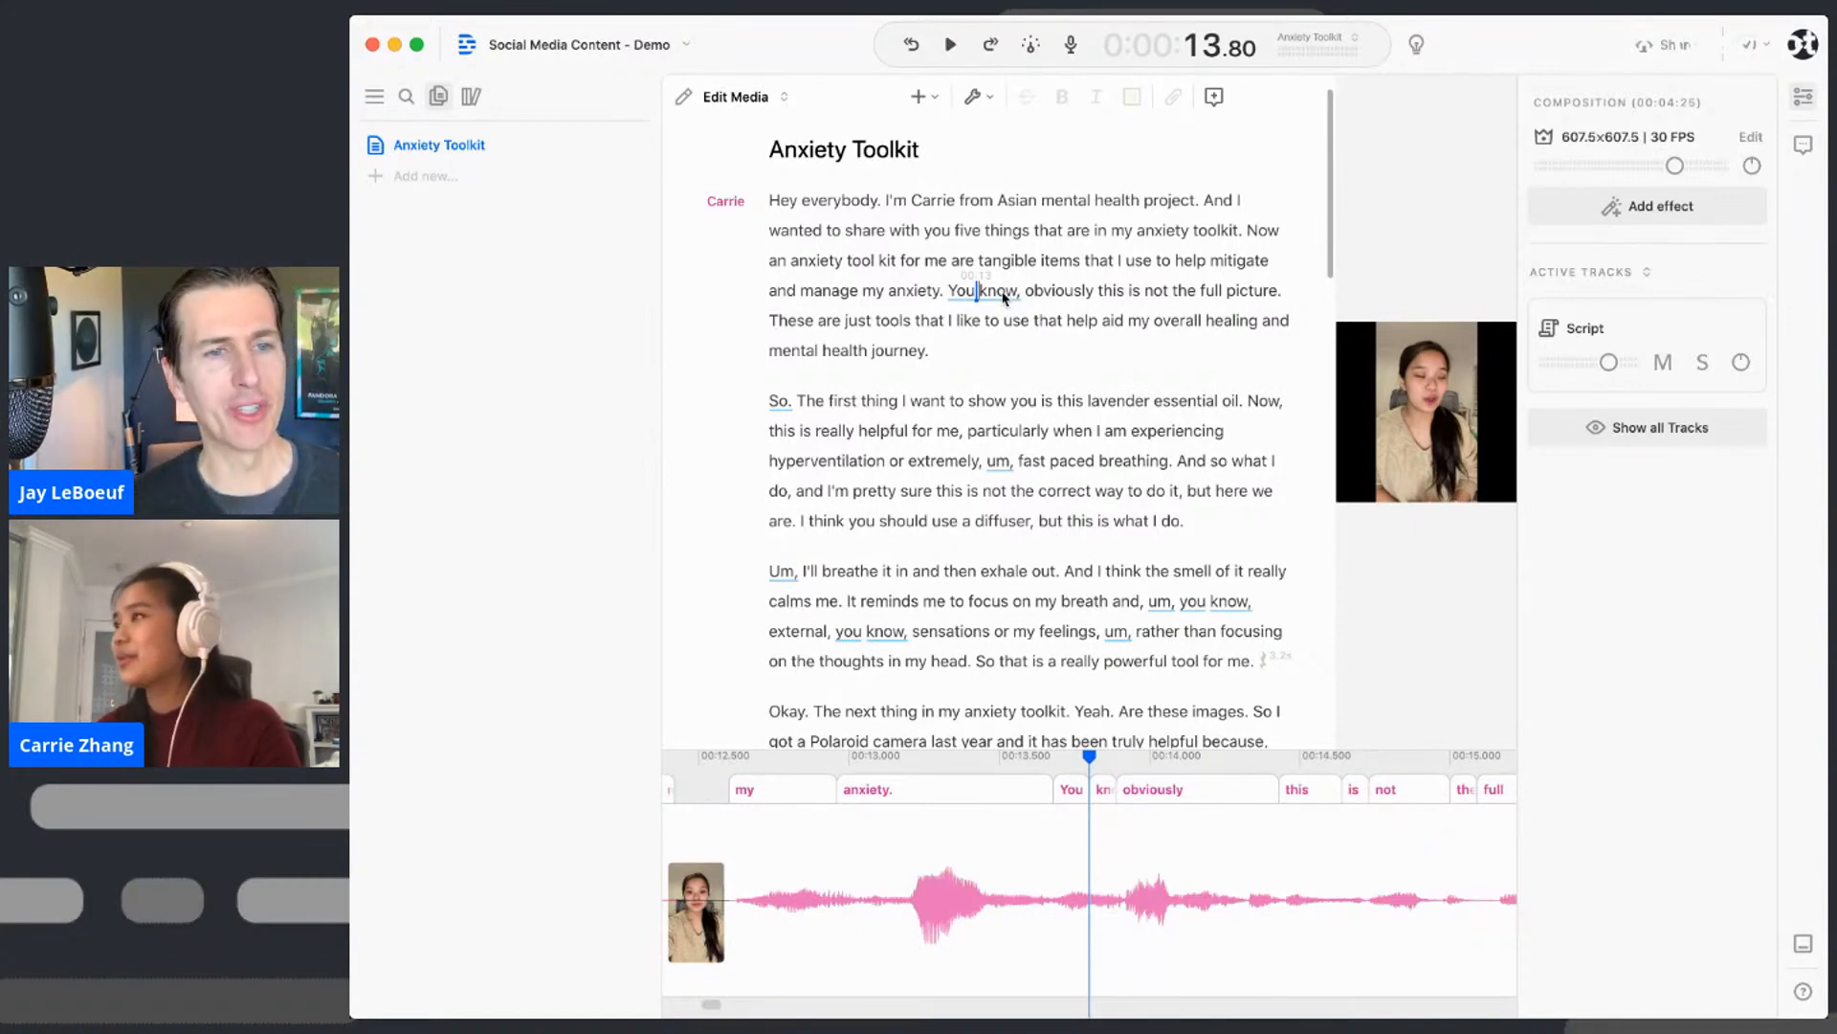
{"action": "left_click", "coordinate": [774, 201]}
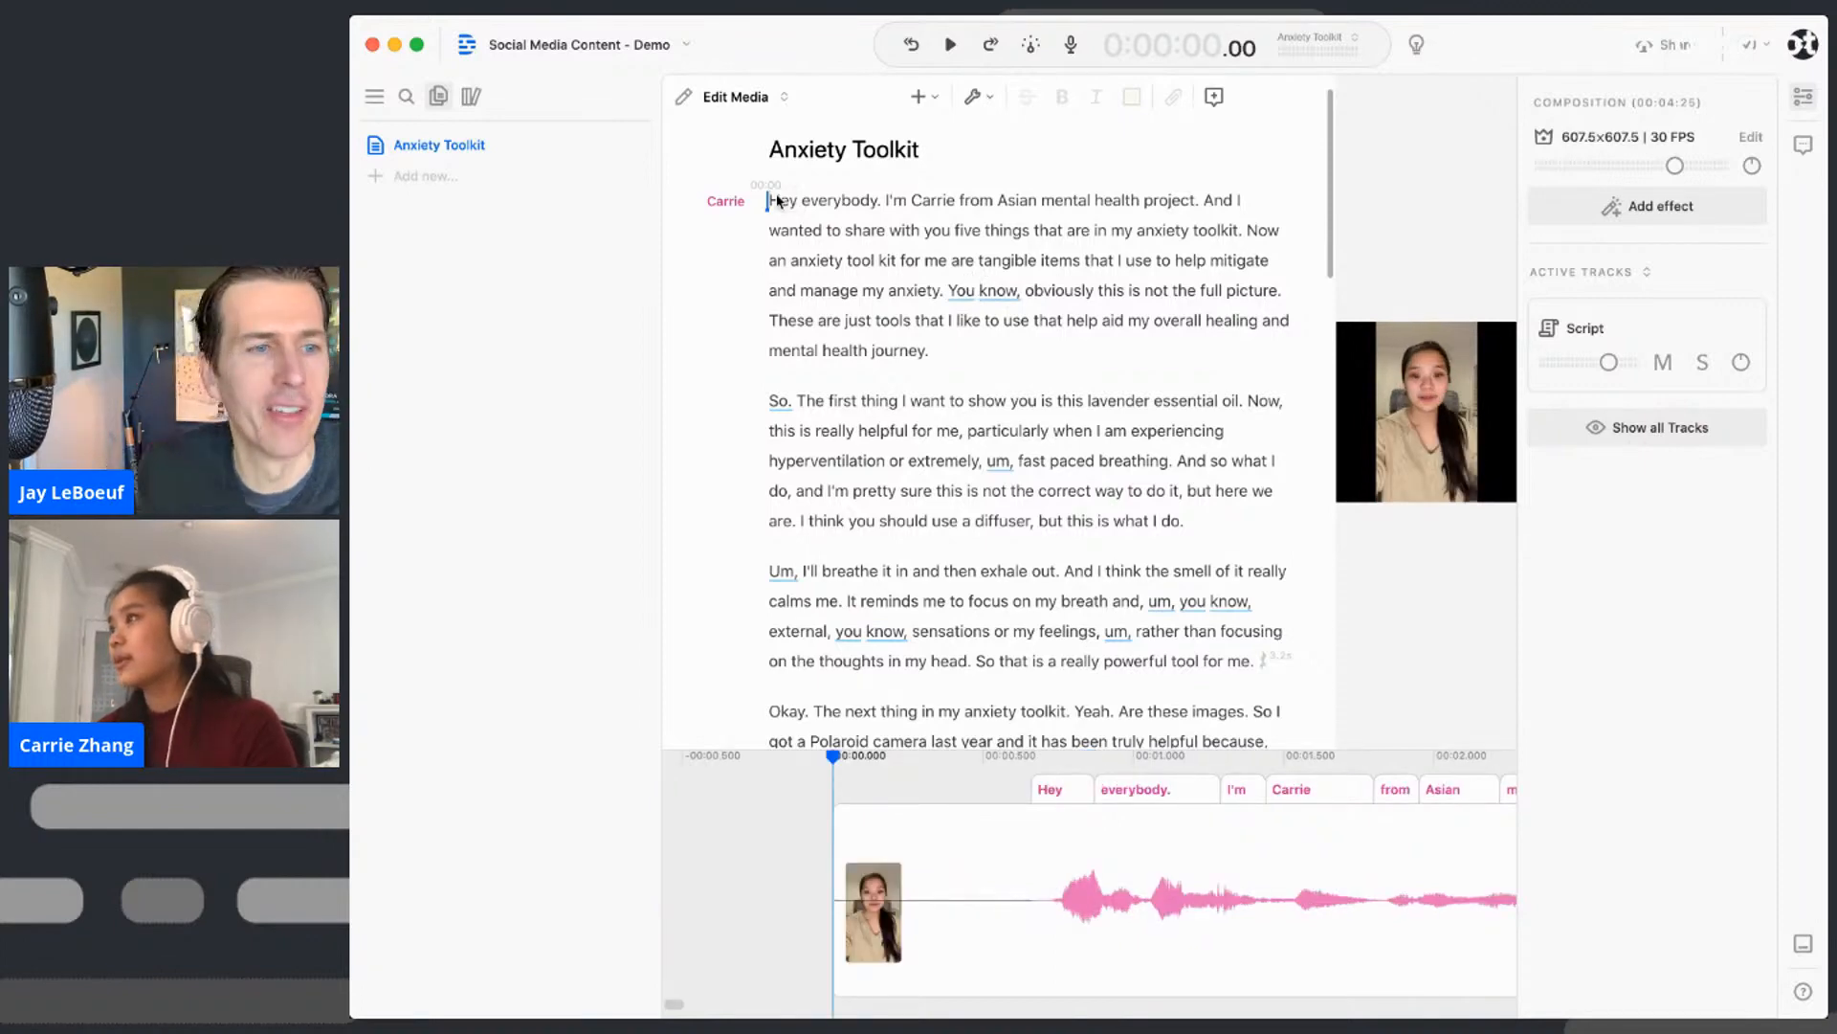
{"action": "key", "text": "space"}
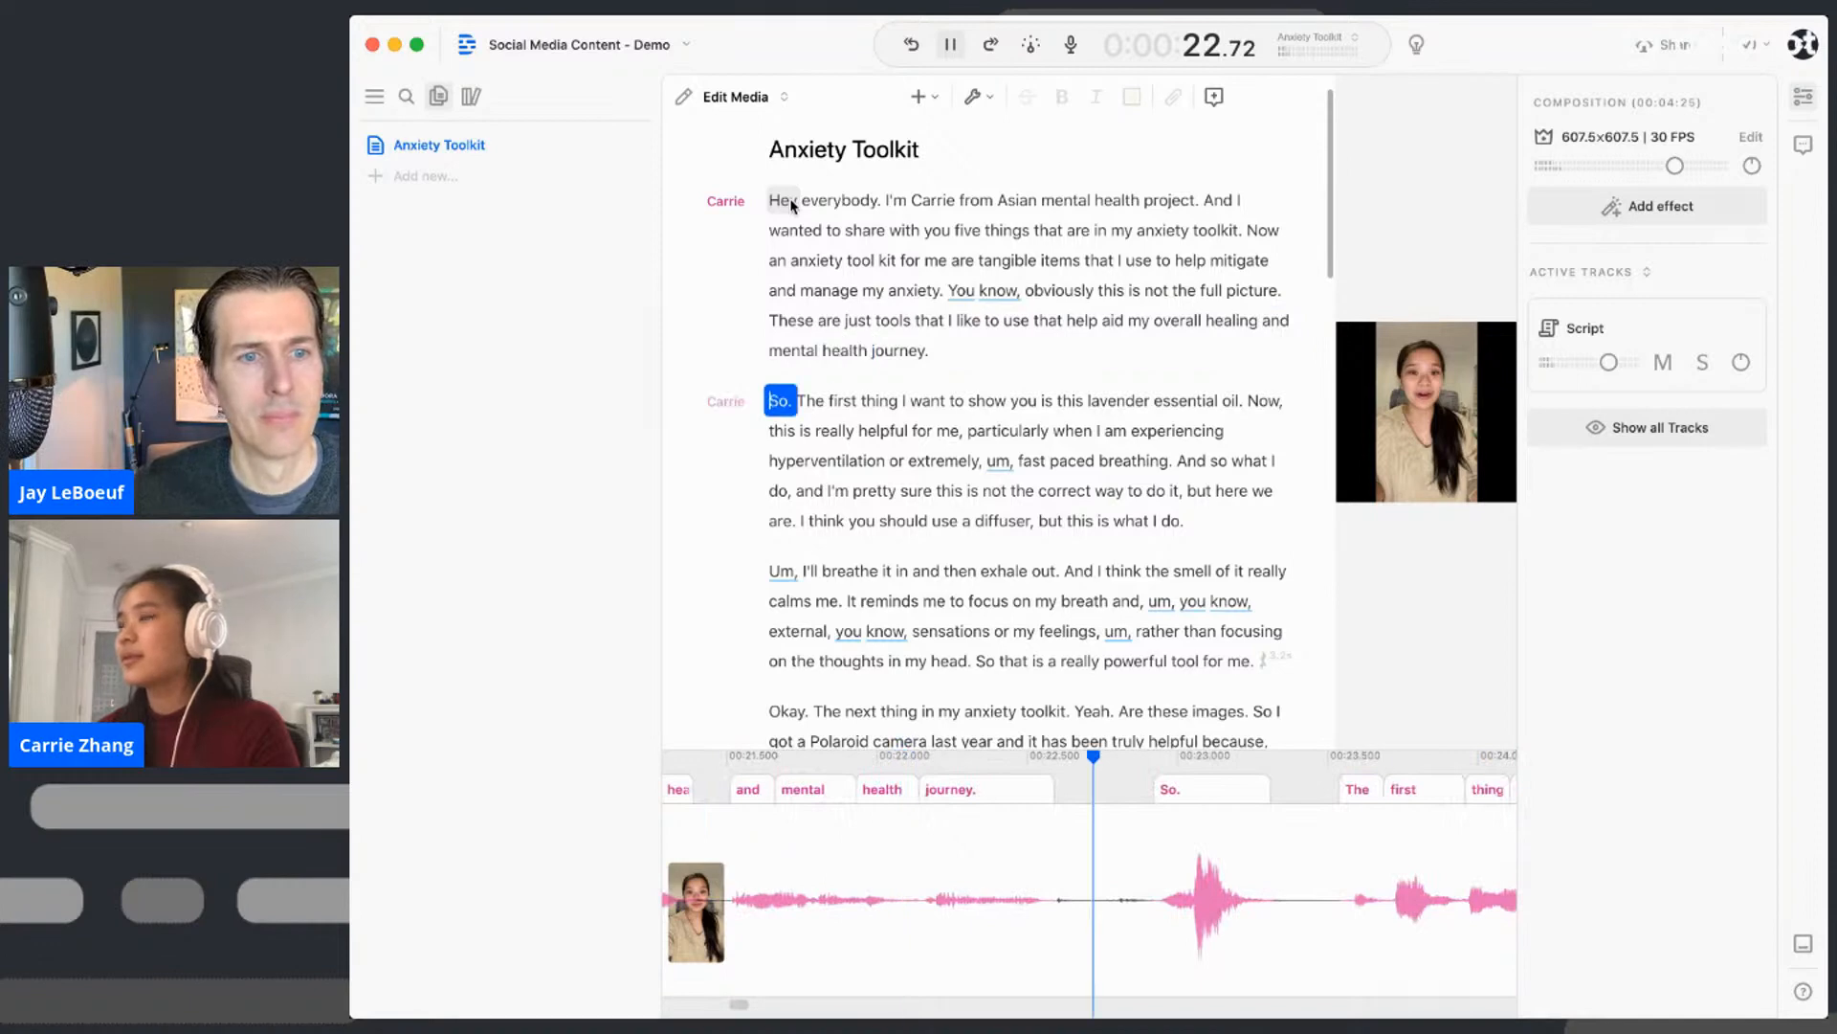
{"action": "left_click", "coordinate": [953, 47]}
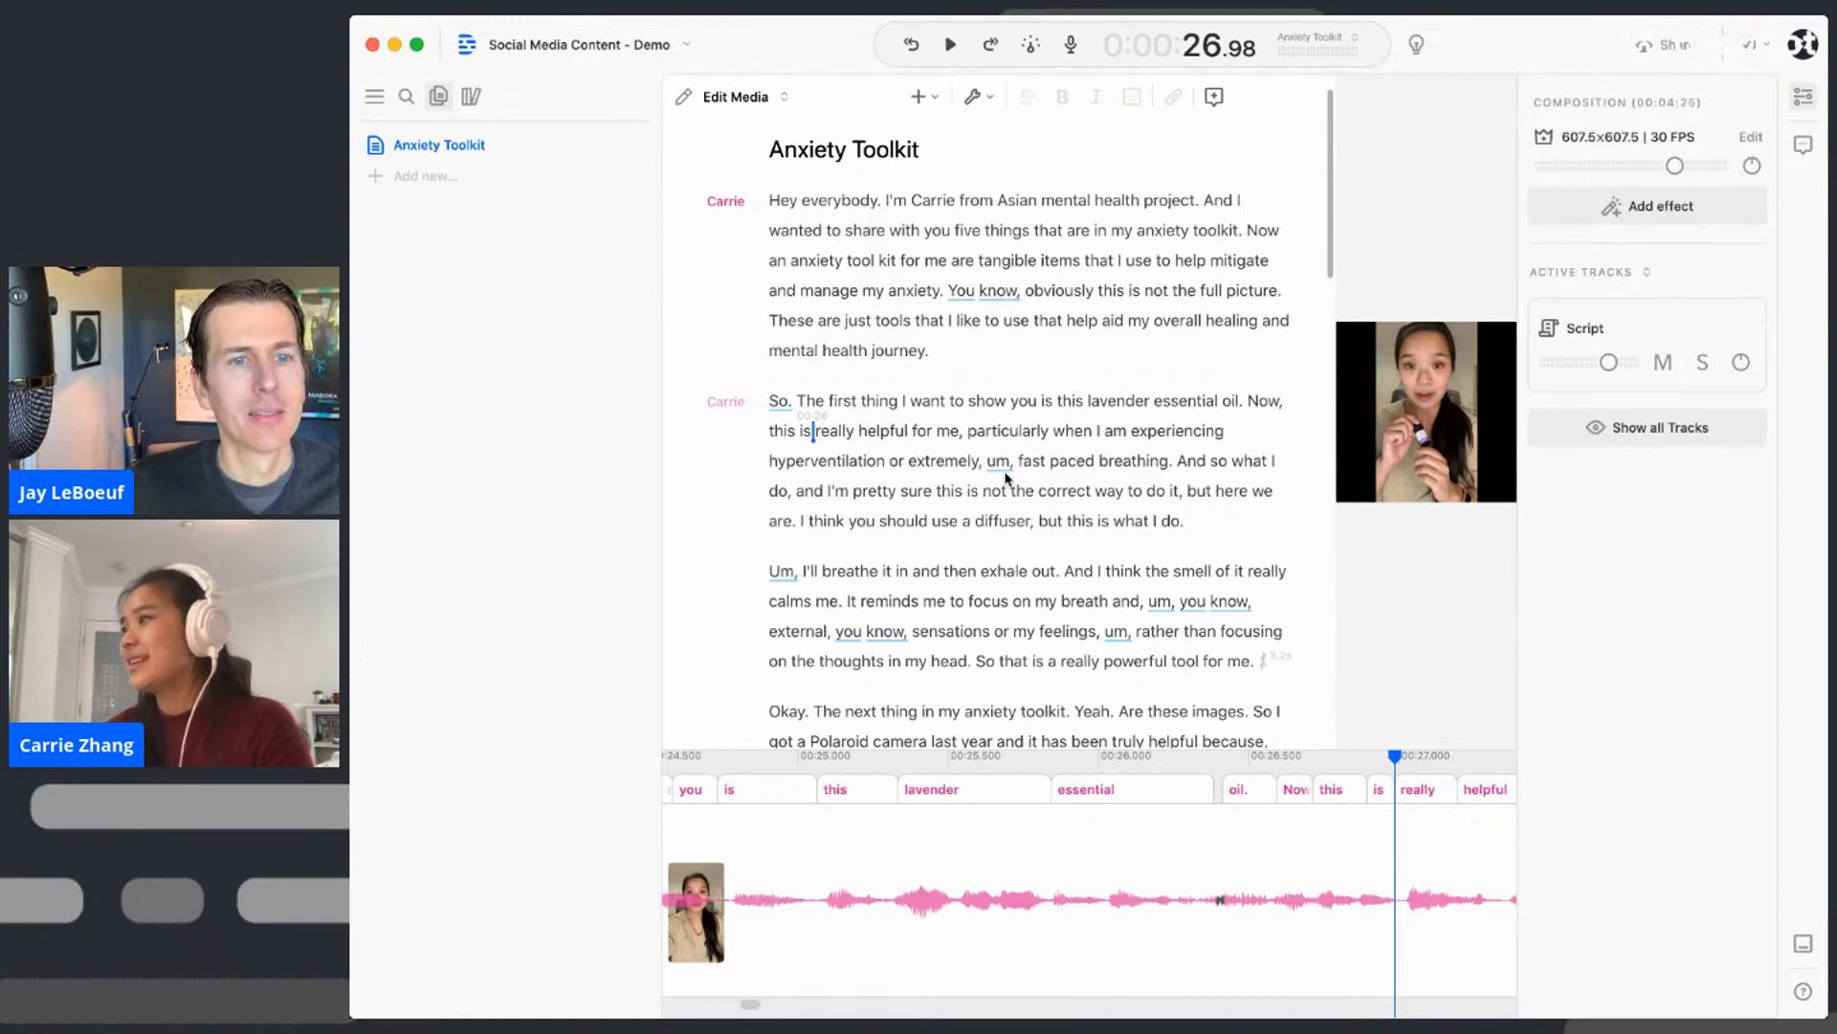
- Examine the filler words "So." and "You know," in the script and timeline, leaving the playhead just before "You know,"
{"action": "left_click", "coordinate": [785, 406]}
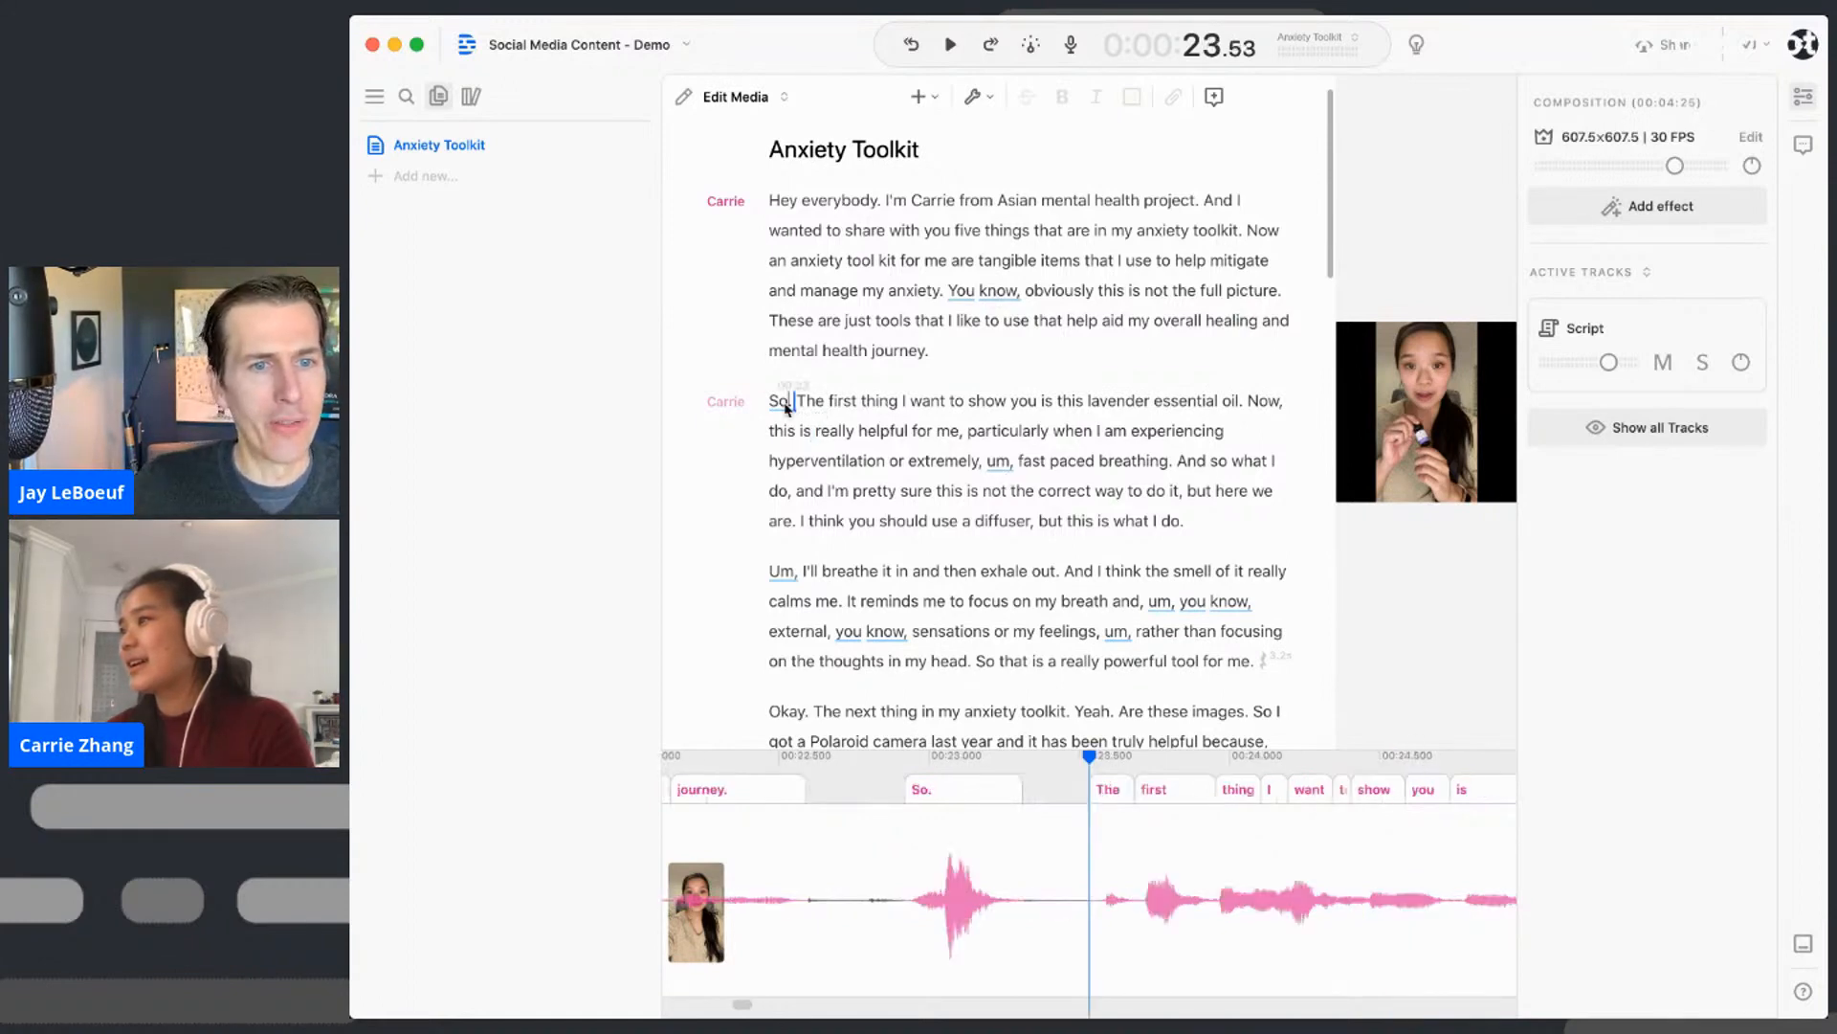
{"action": "key", "text": "Left"}
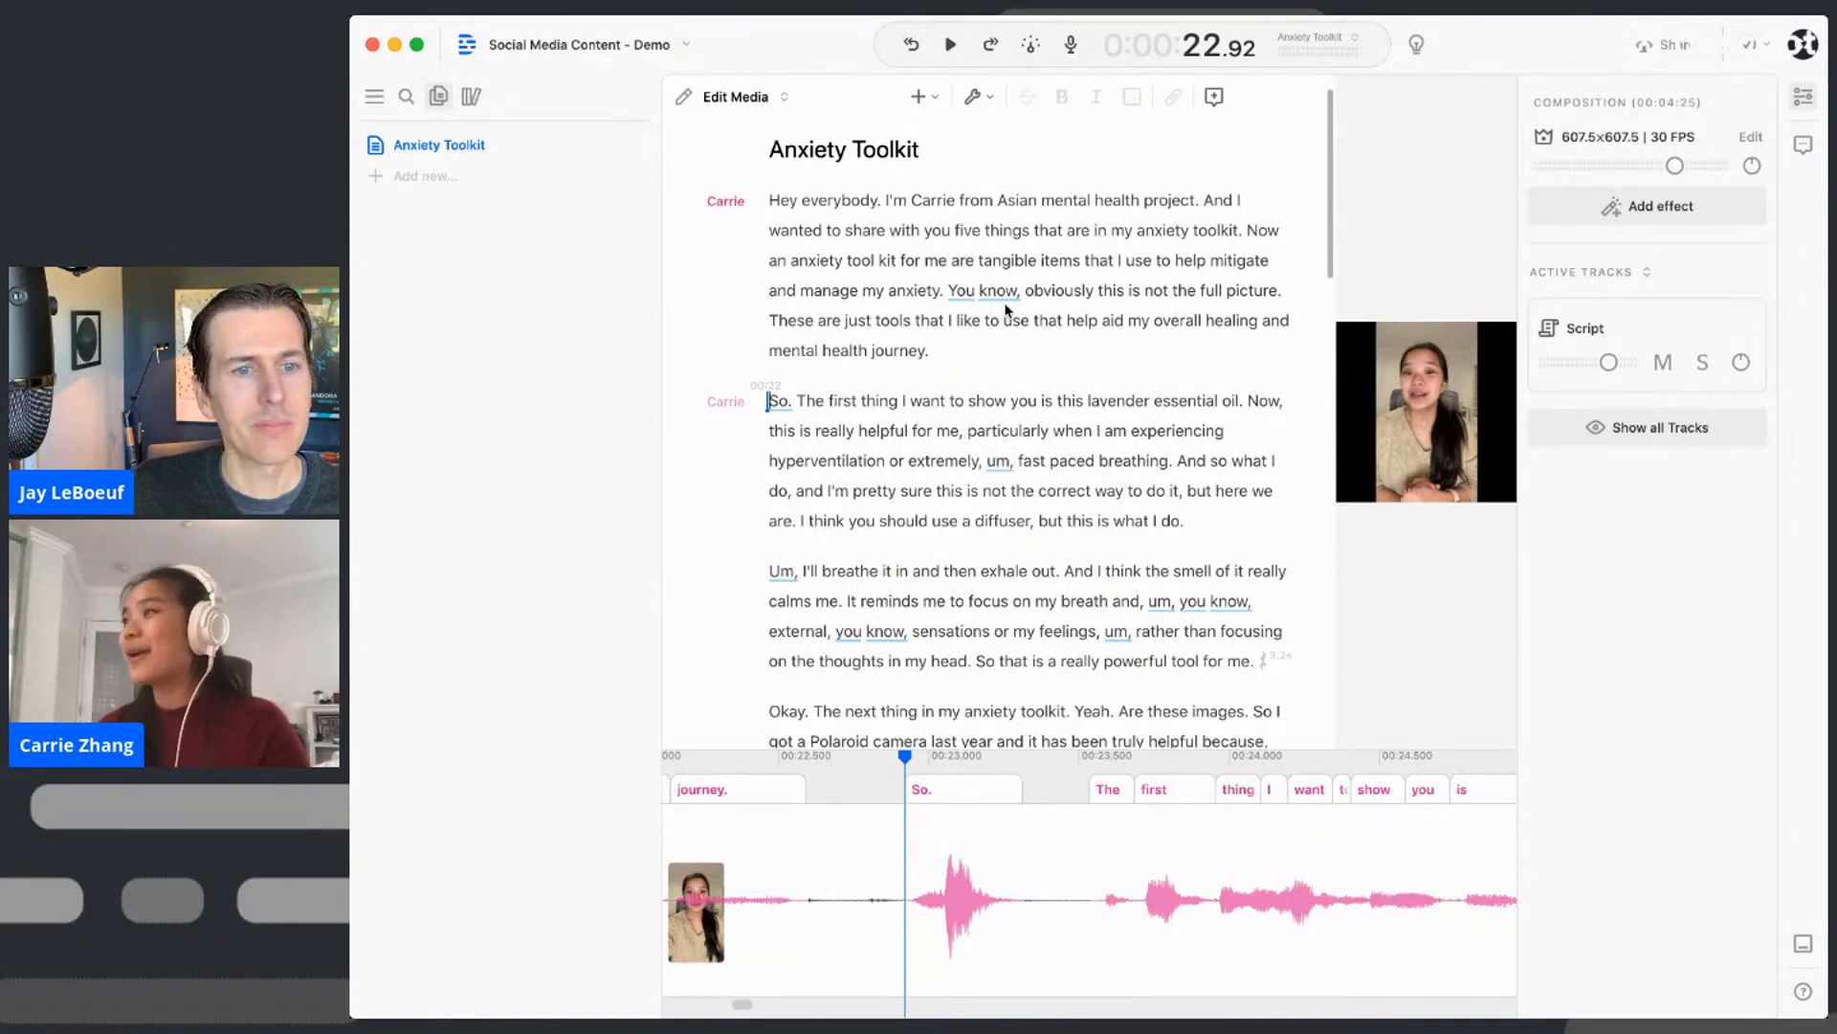
{"action": "left_click", "coordinate": [978, 291]}
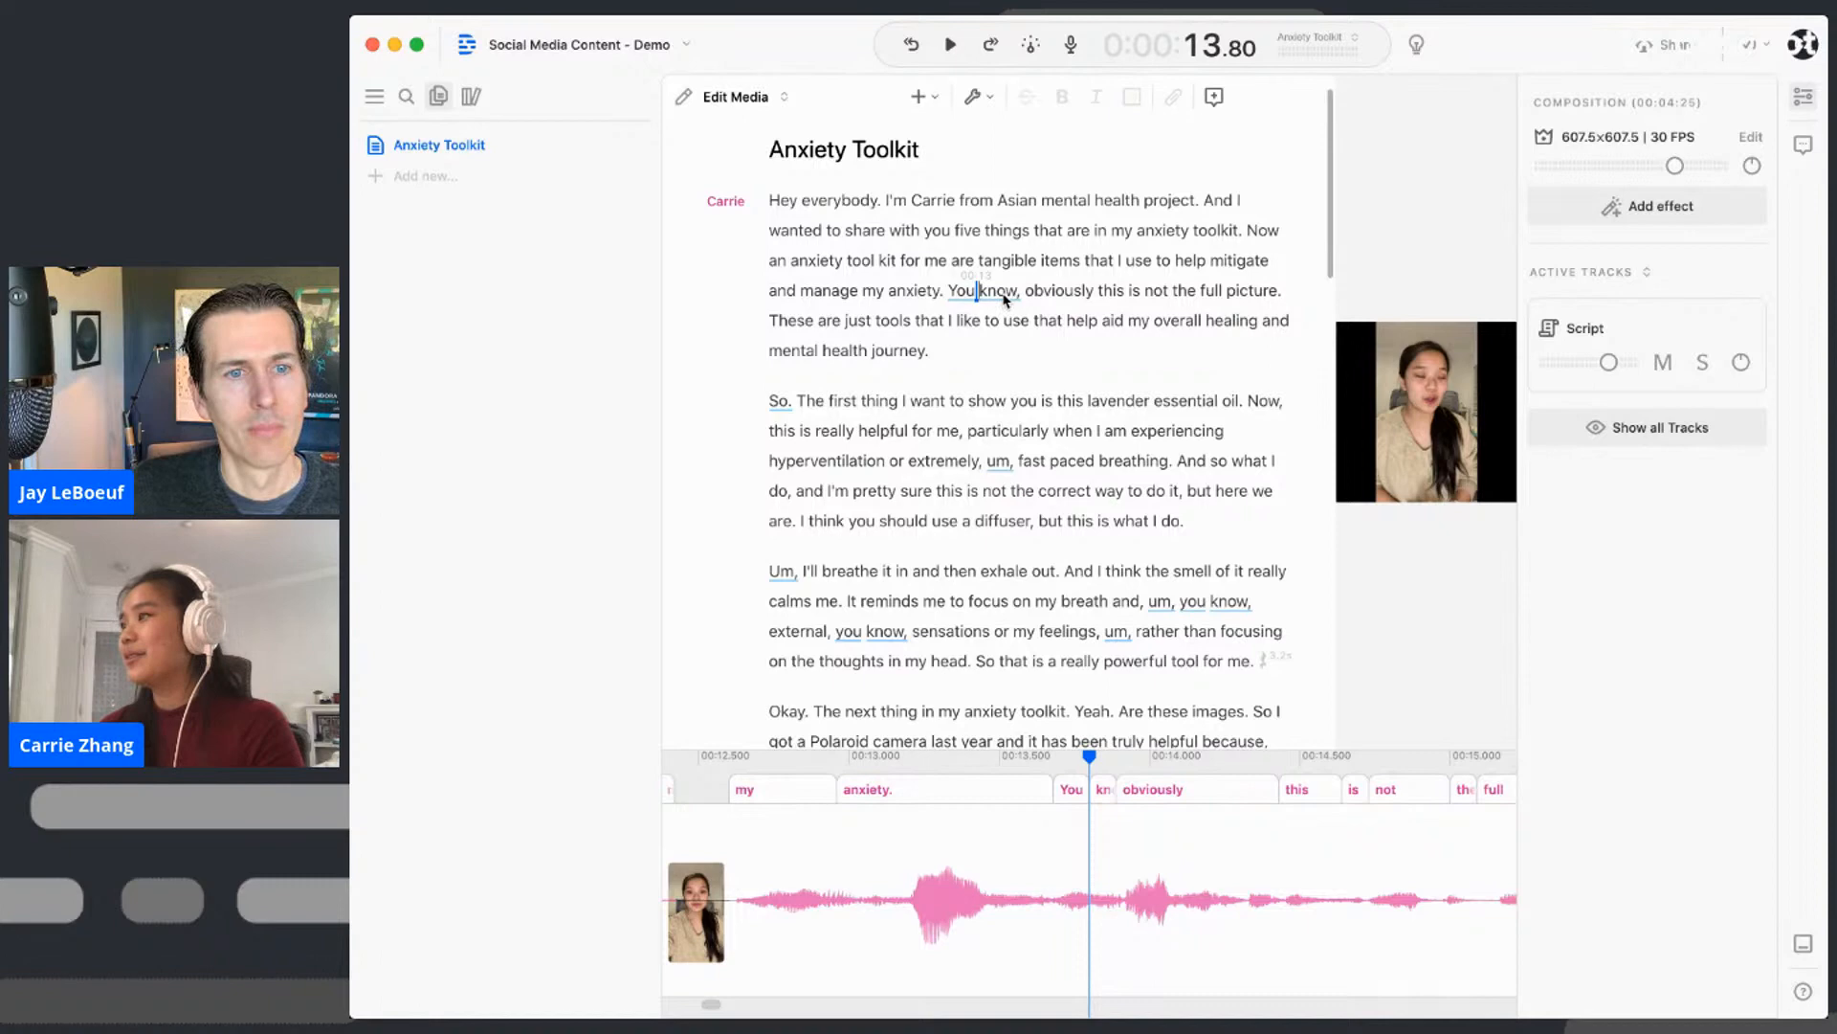
{"action": "double_click", "coordinate": [1005, 300]}
{"action": "left_click", "coordinate": [957, 299]}
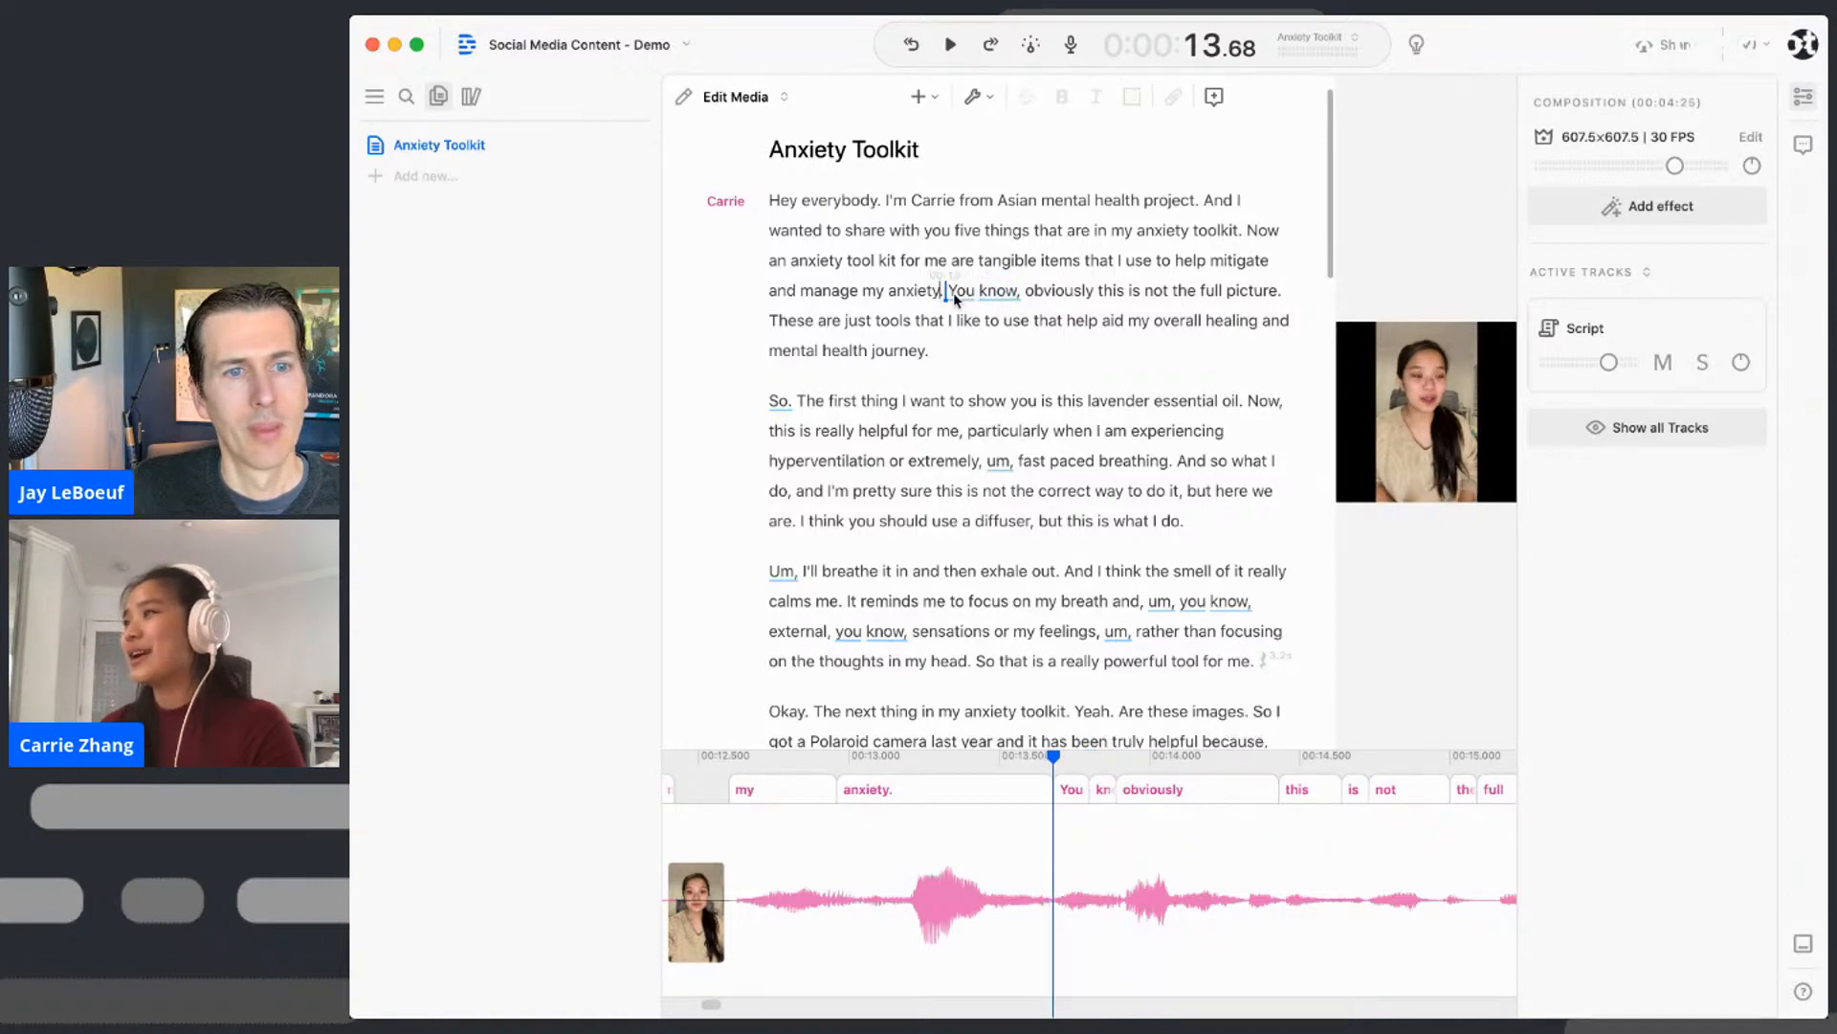
{"action": "key", "text": "shift+alt+Right"}
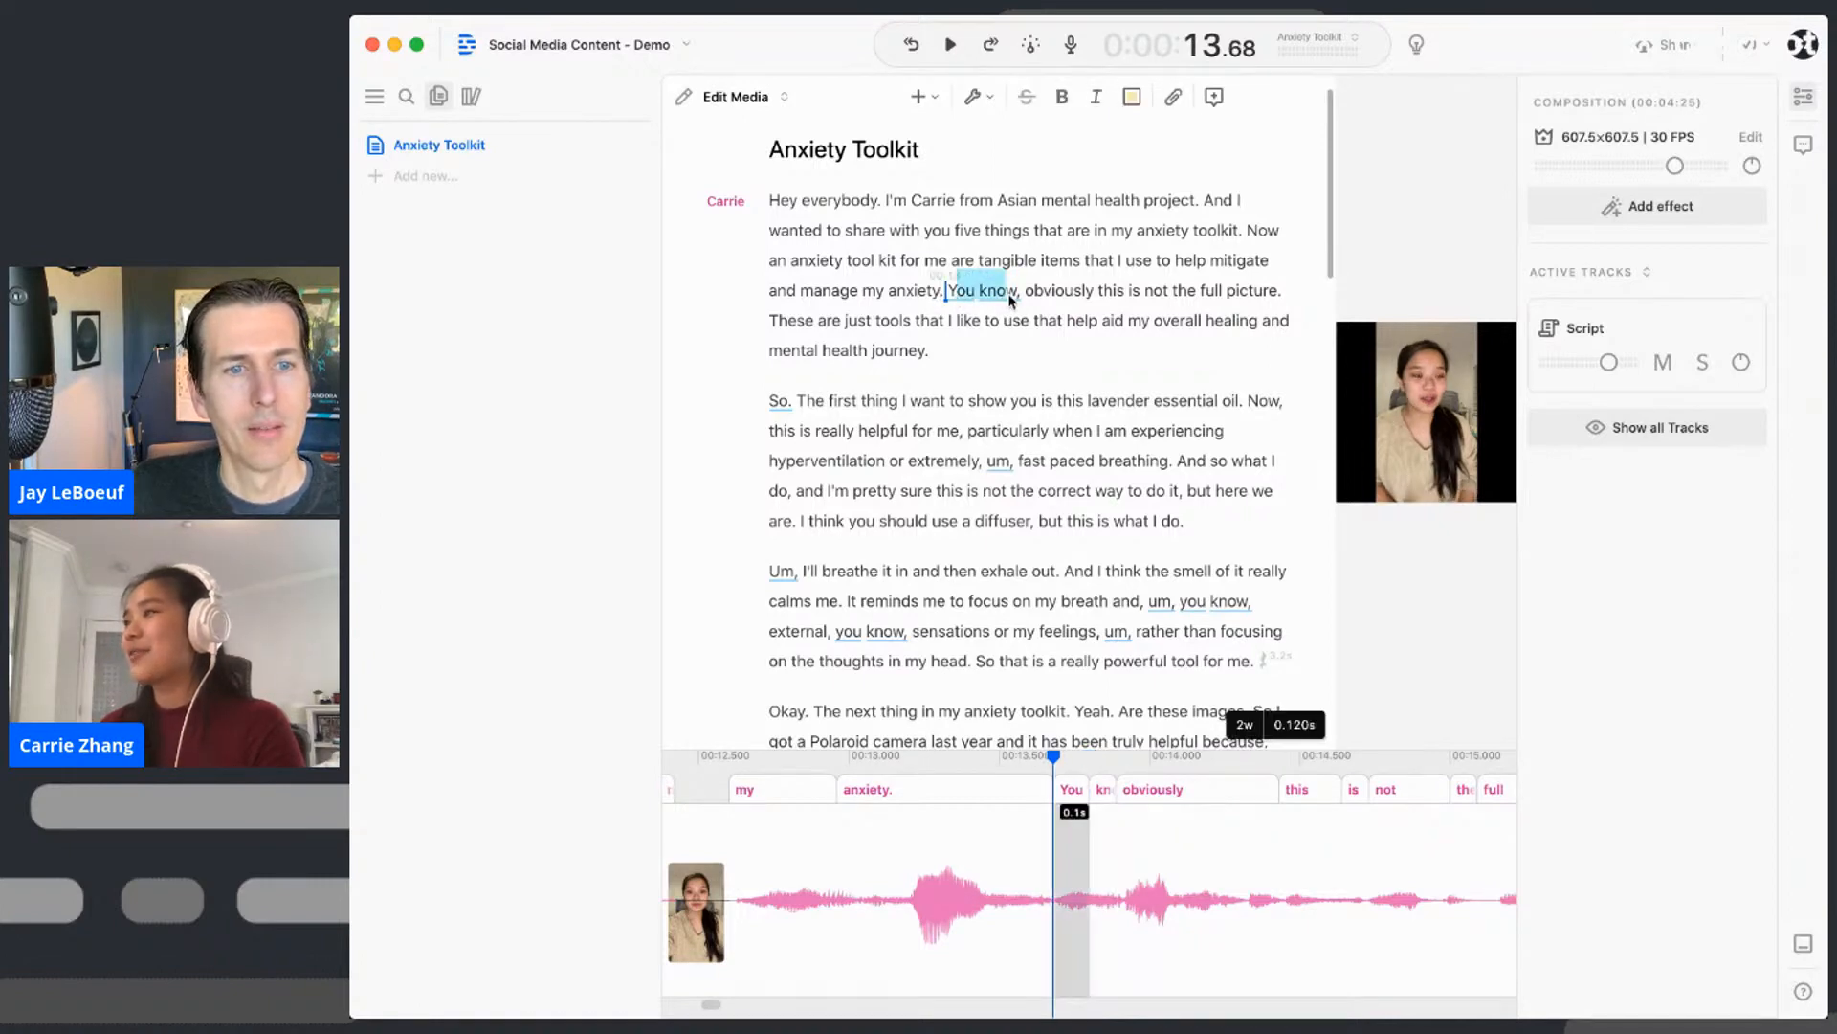
{"action": "key", "text": "Right"}
{"action": "key", "text": "Left"}
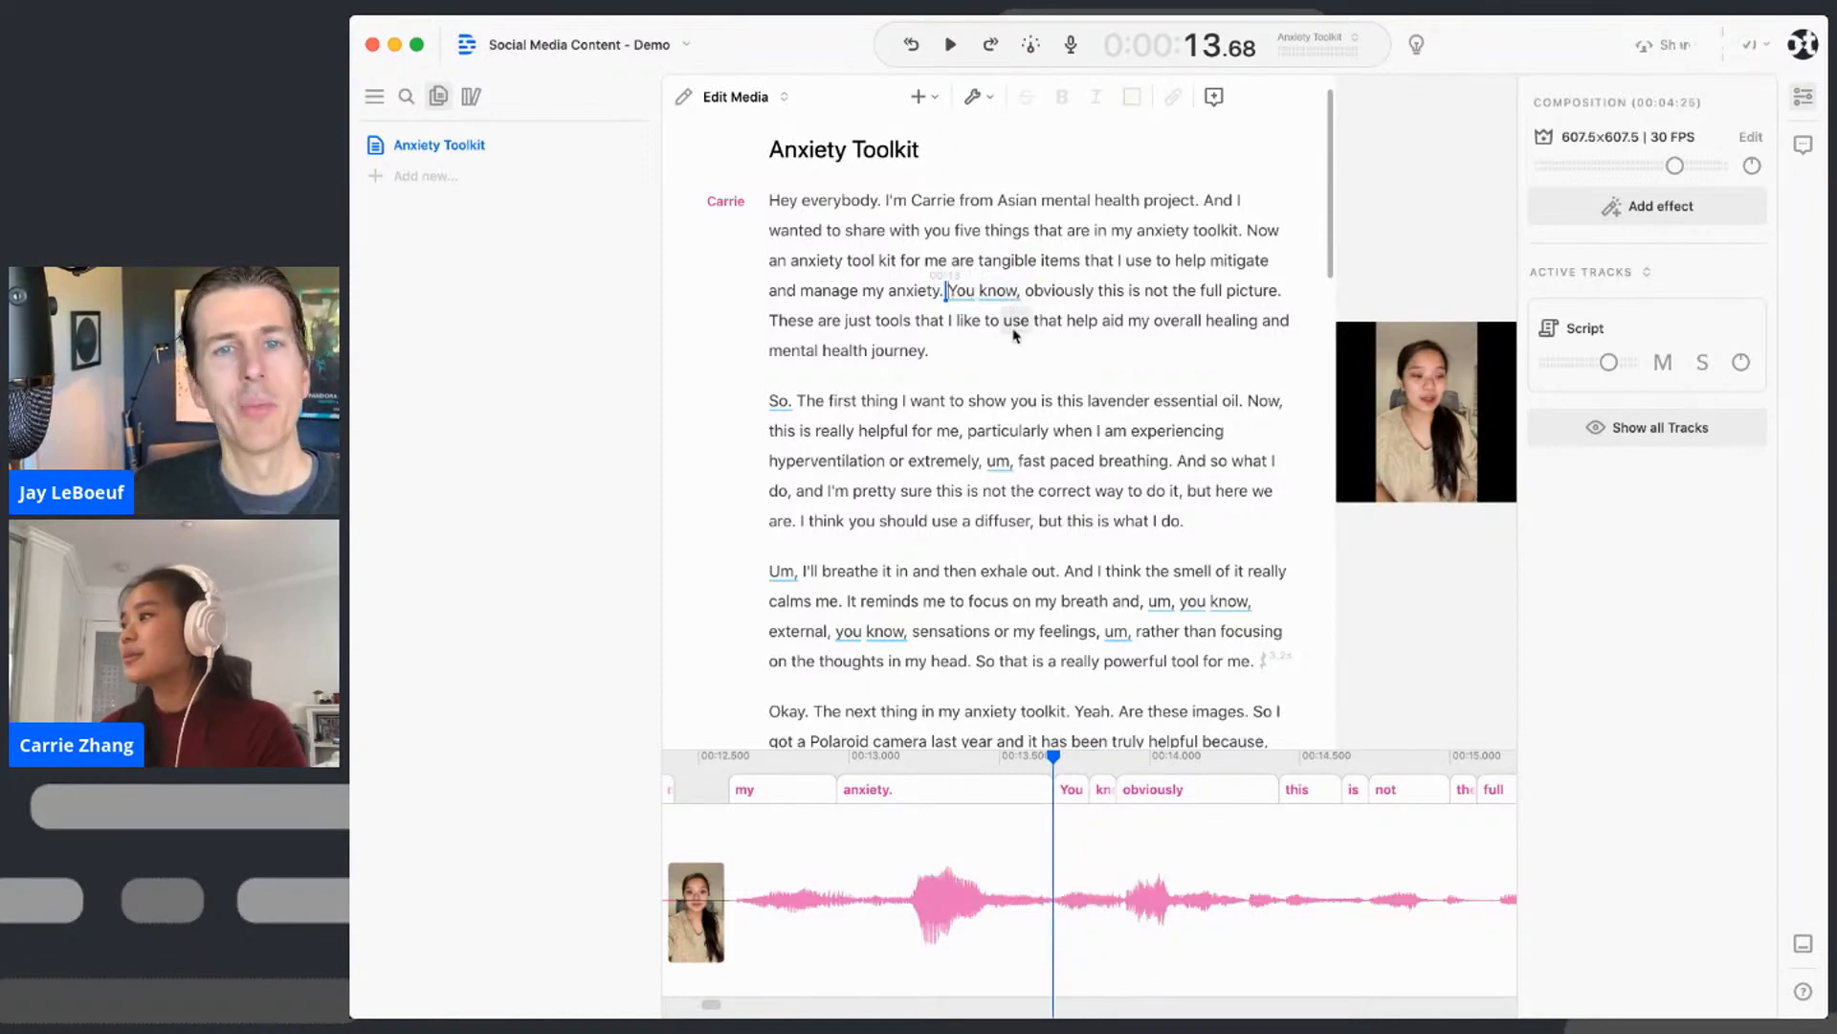
- Look through the transcript down to the affirmation card paragraphs for underlined filler words, and return to its beginning
{"action": "scroll", "coordinate": [1040, 400], "scroll_direction": "down", "scroll_amount": 1}
{"action": "scroll", "coordinate": [1040, 400], "scroll_direction": "down", "scroll_amount": 4}
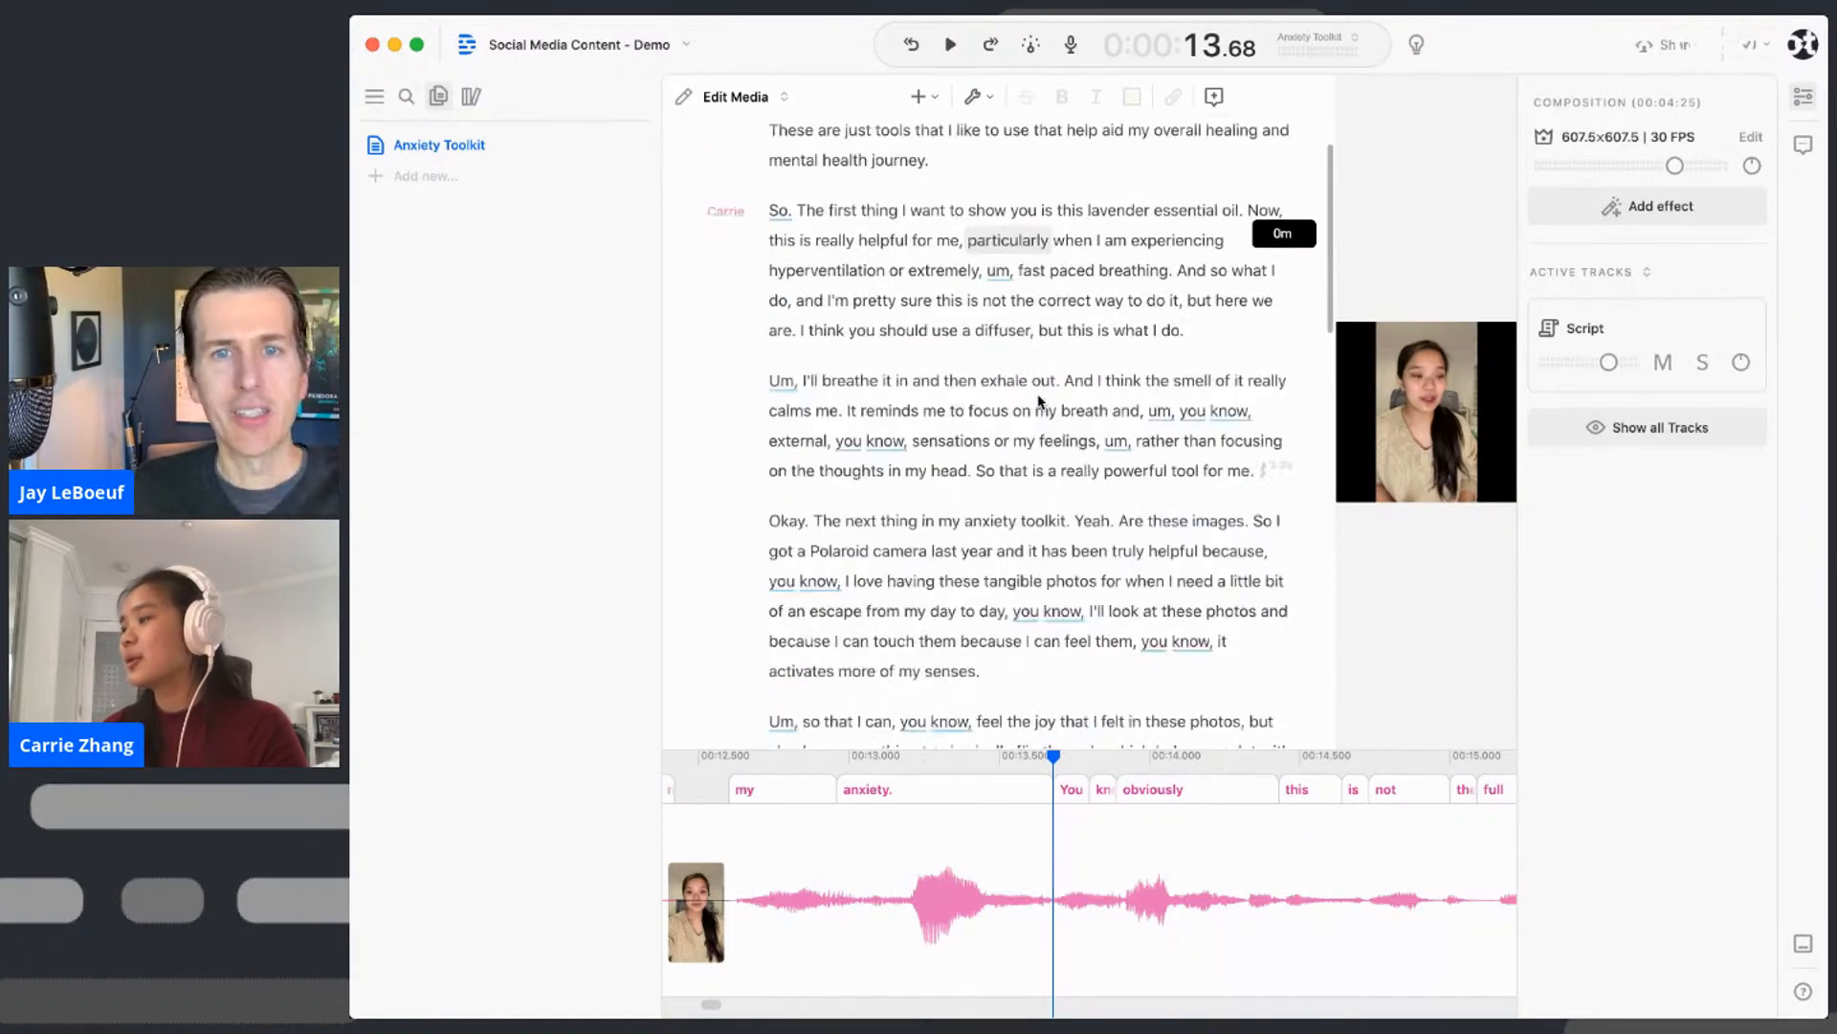
{"action": "scroll", "coordinate": [1039, 400], "scroll_direction": "down", "scroll_amount": 2}
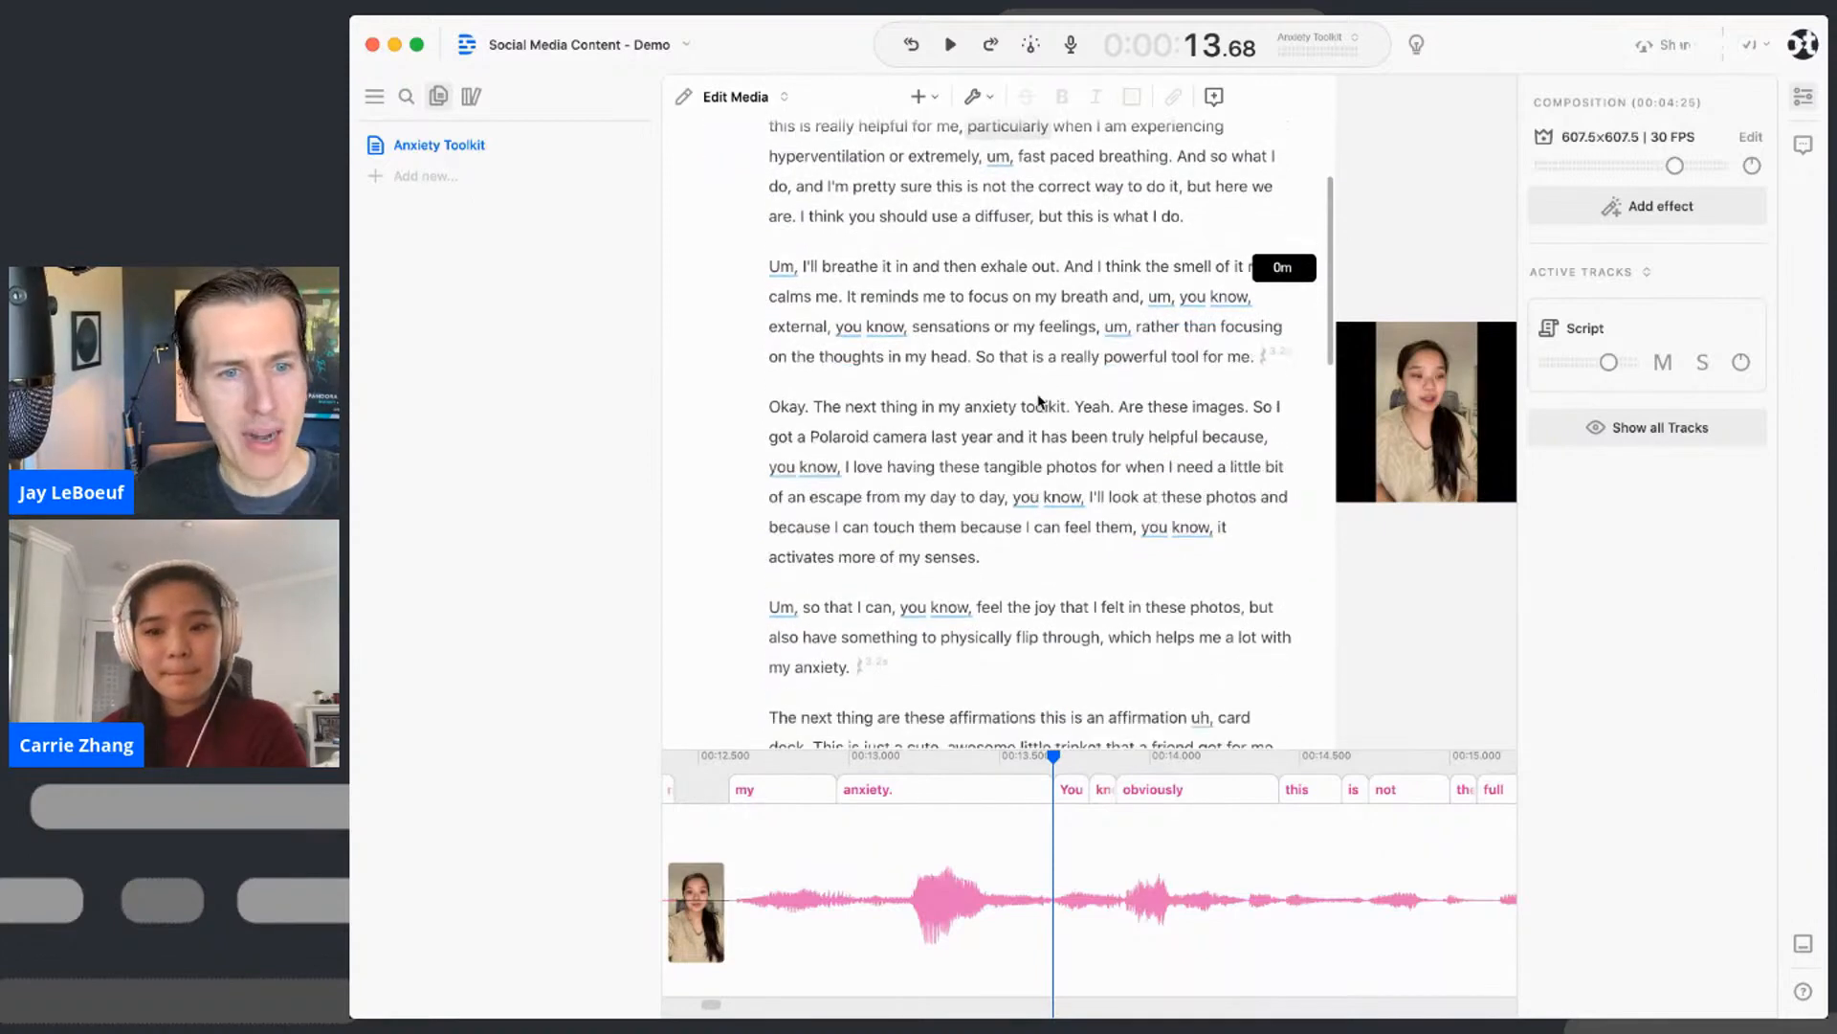
{"action": "scroll", "coordinate": [1039, 400], "scroll_direction": "down", "scroll_amount": 2}
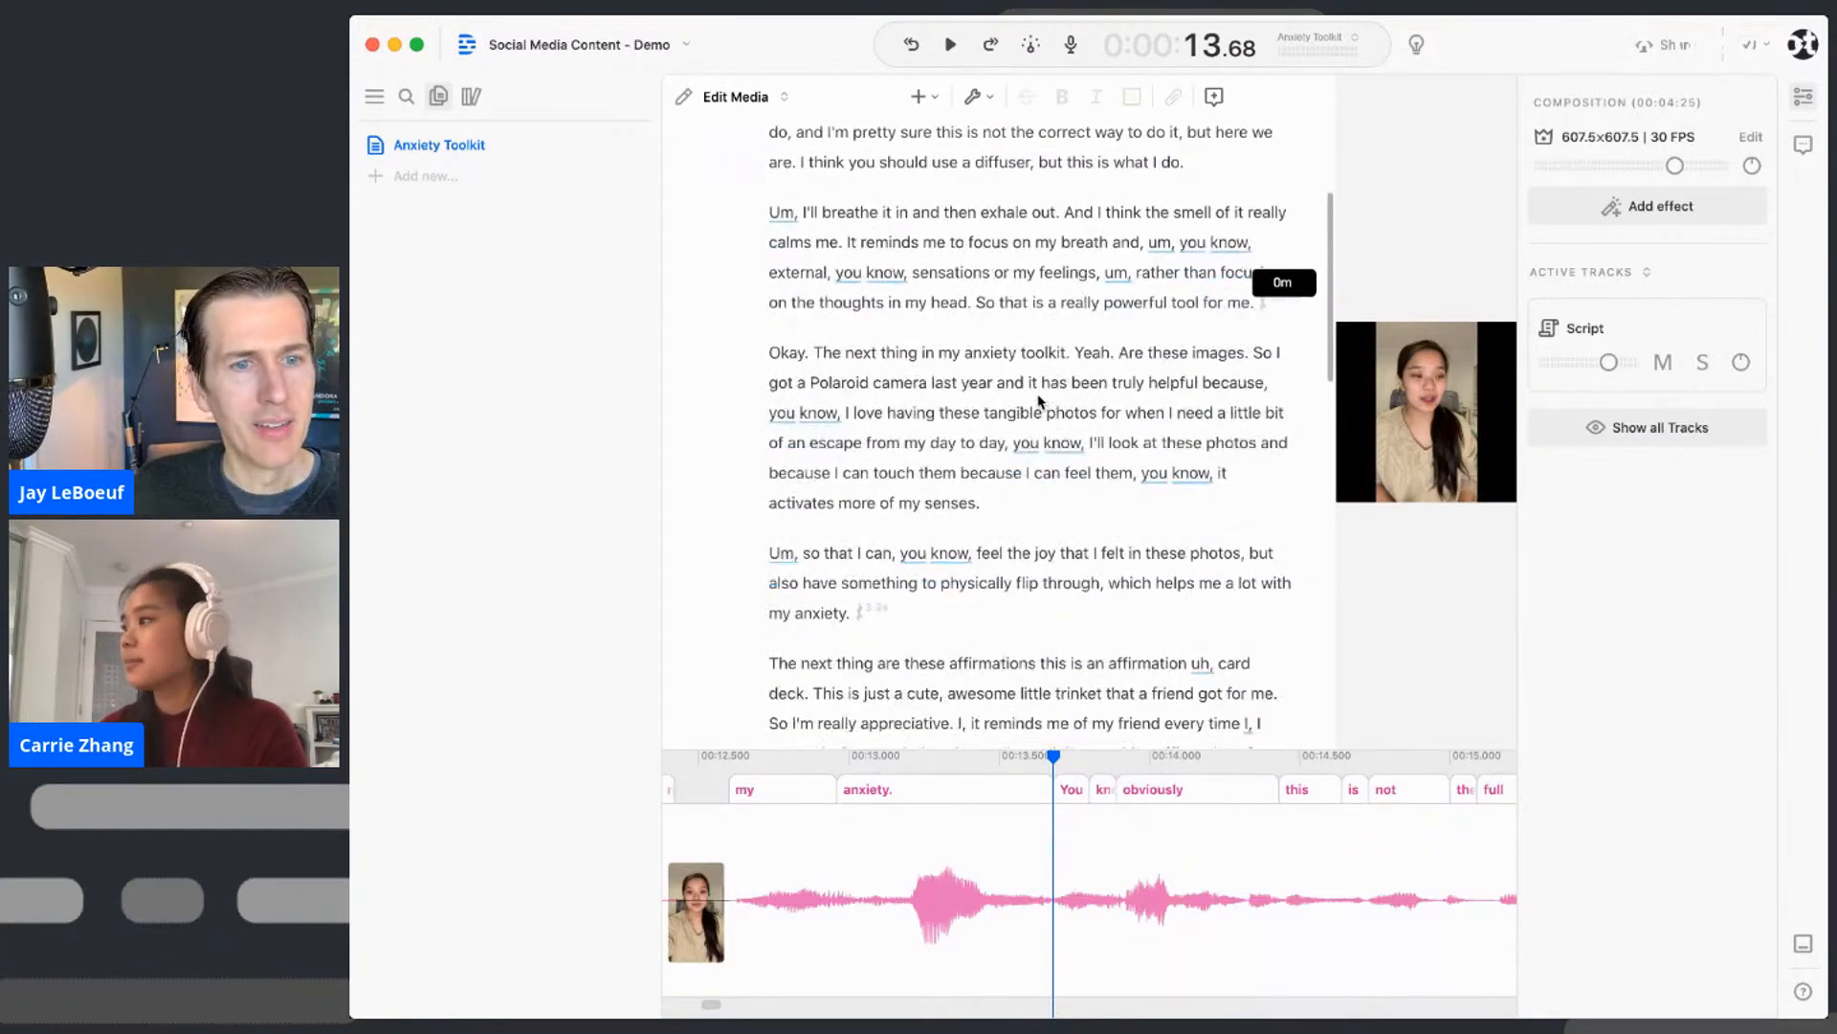
{"action": "scroll", "coordinate": [1042, 402], "scroll_direction": "down", "scroll_amount": 1}
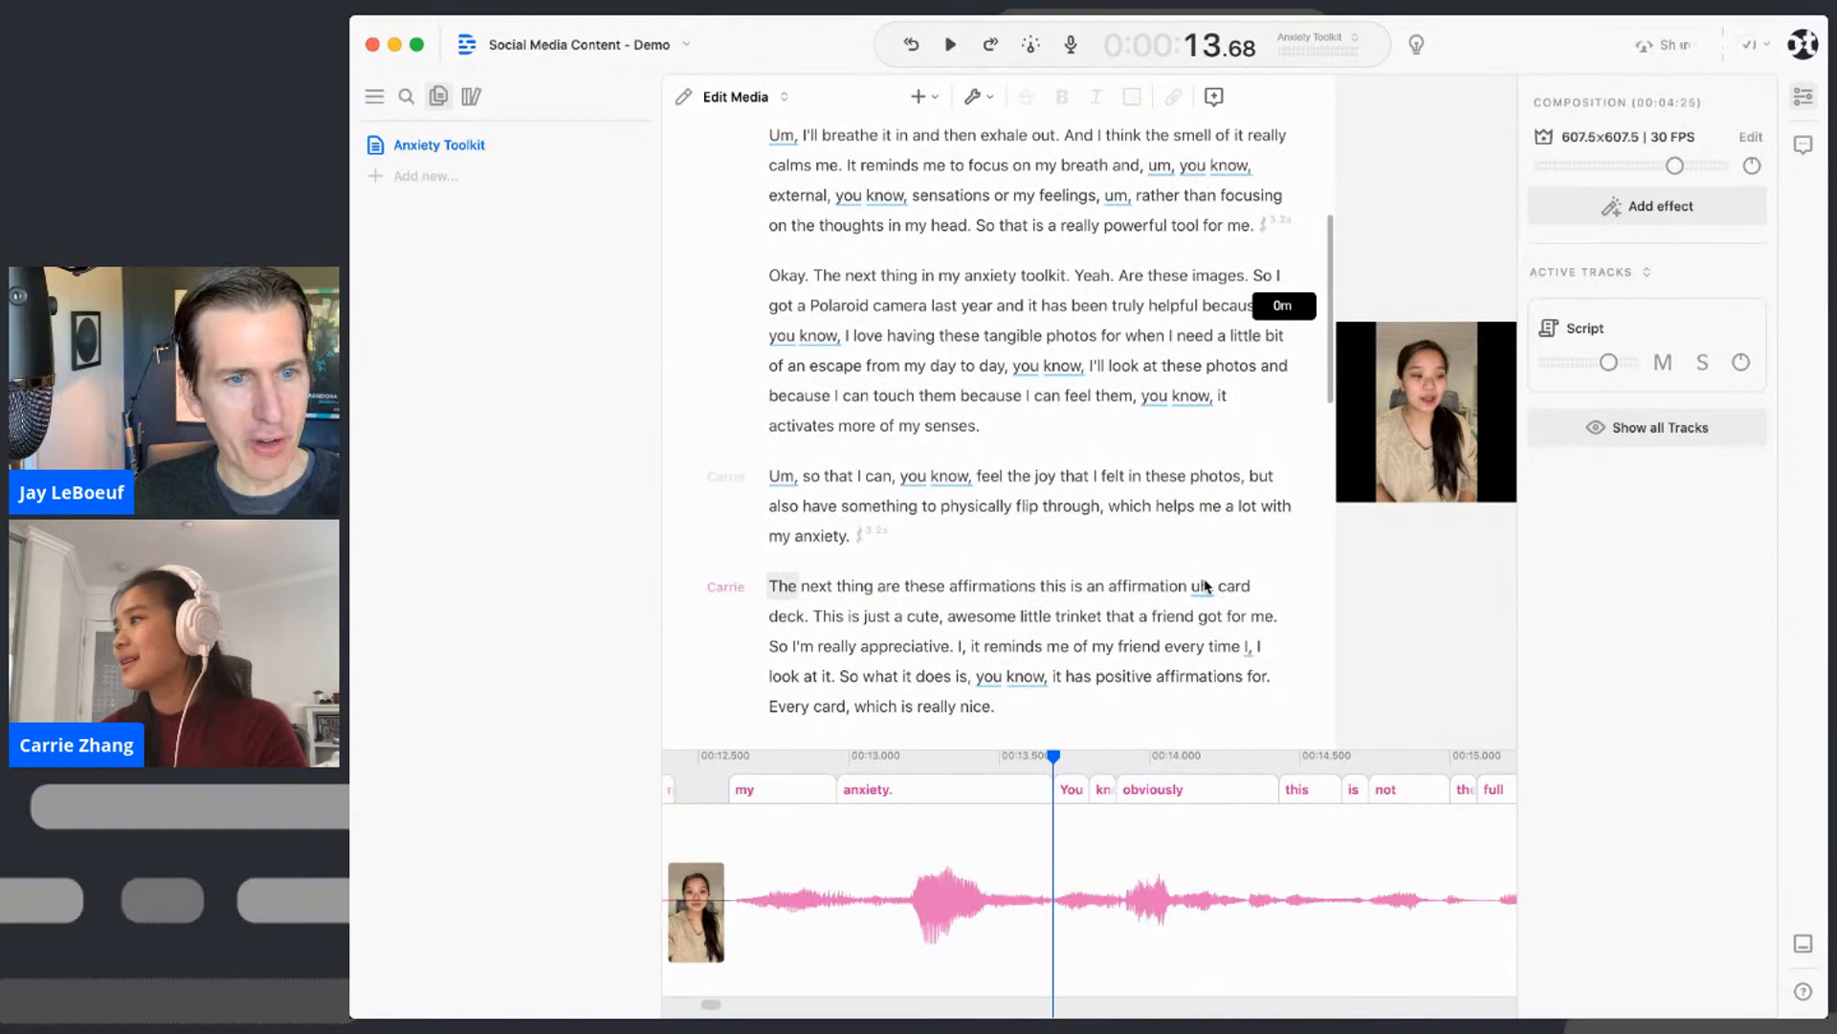
{"action": "scroll", "coordinate": [1206, 586], "scroll_direction": "down", "scroll_amount": 1}
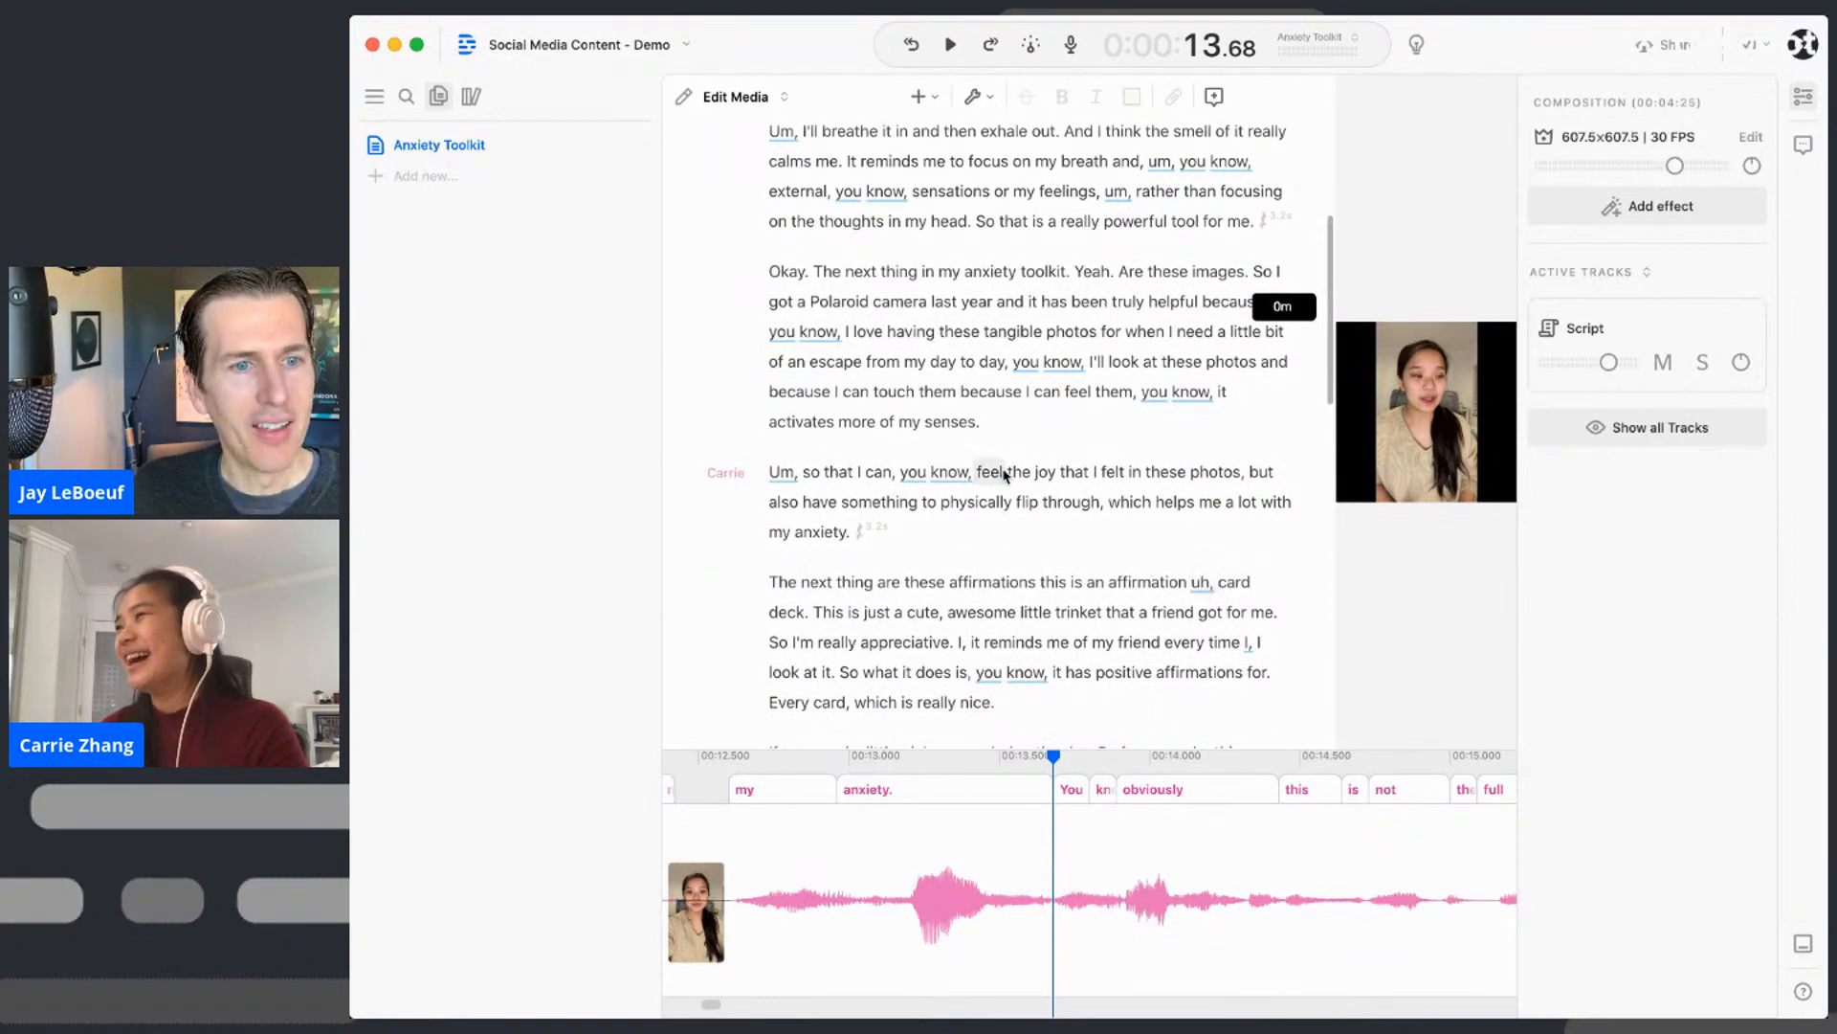
{"action": "scroll", "coordinate": [1060, 448], "scroll_direction": "down", "scroll_amount": 2}
{"action": "scroll", "coordinate": [1058, 448], "scroll_direction": "down", "scroll_amount": 3}
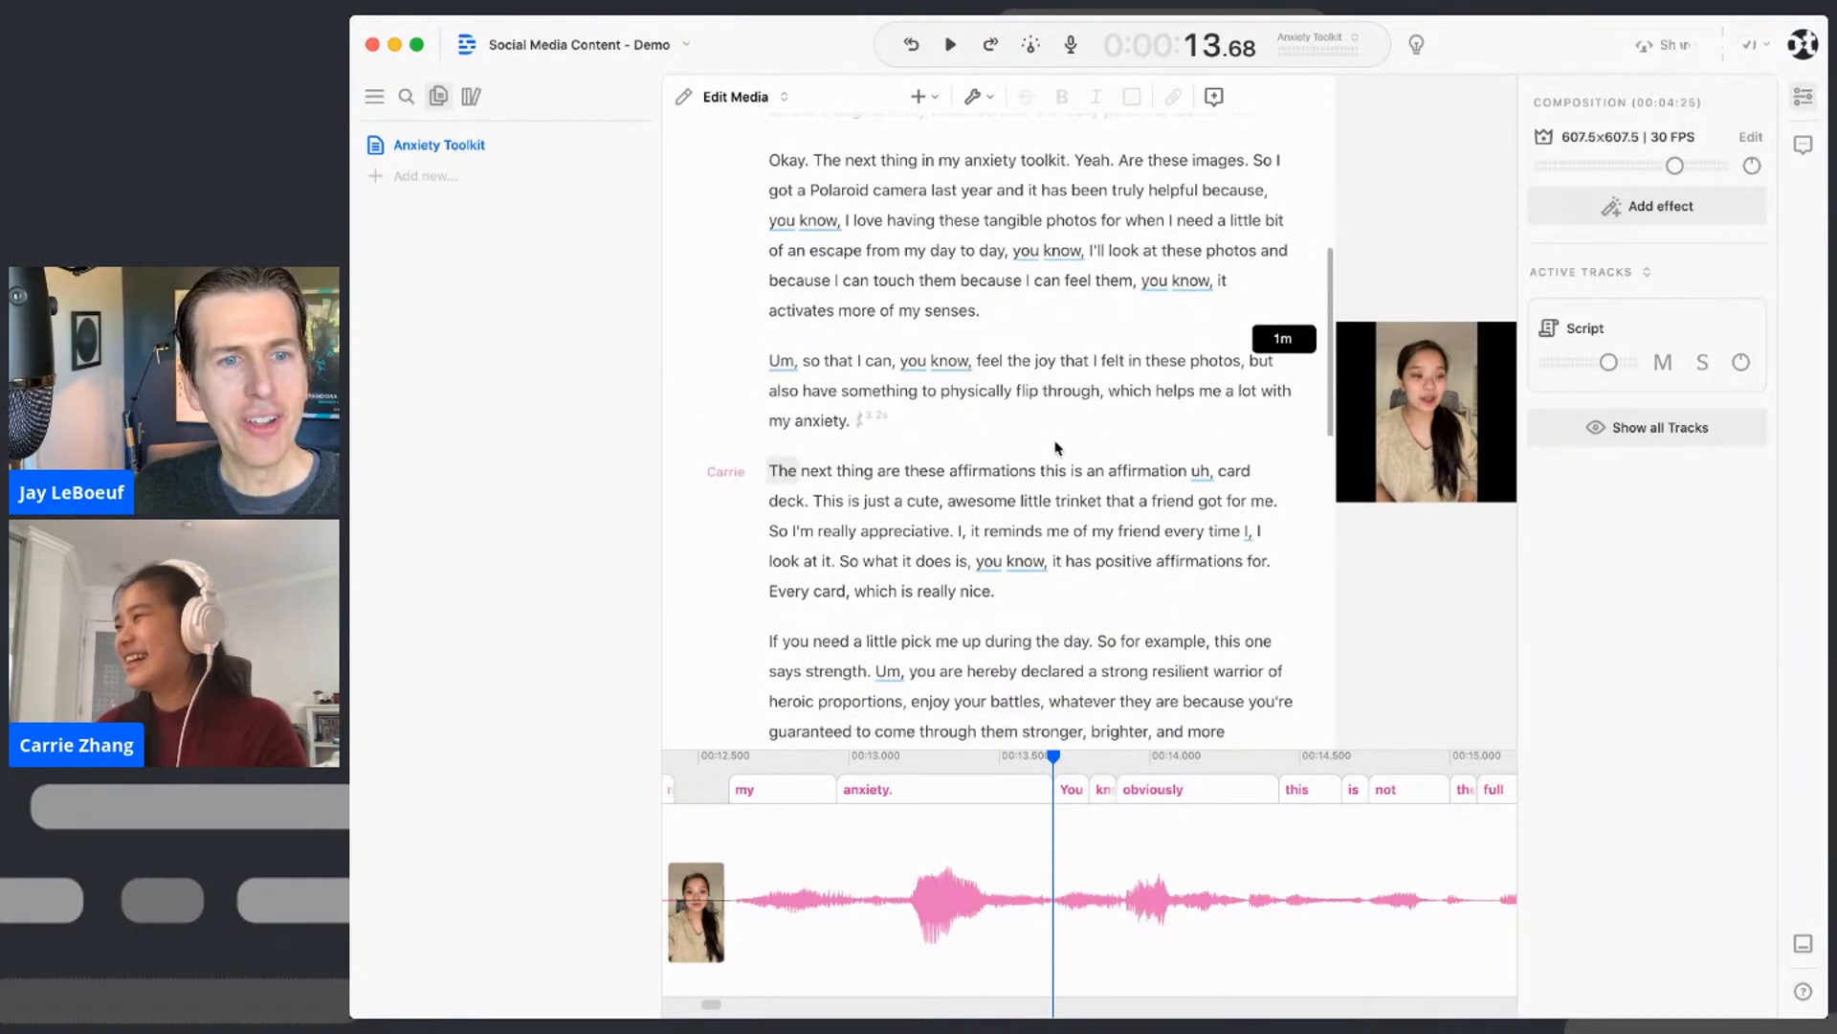
{"action": "scroll", "coordinate": [1055, 448], "scroll_direction": "up", "scroll_amount": 8}
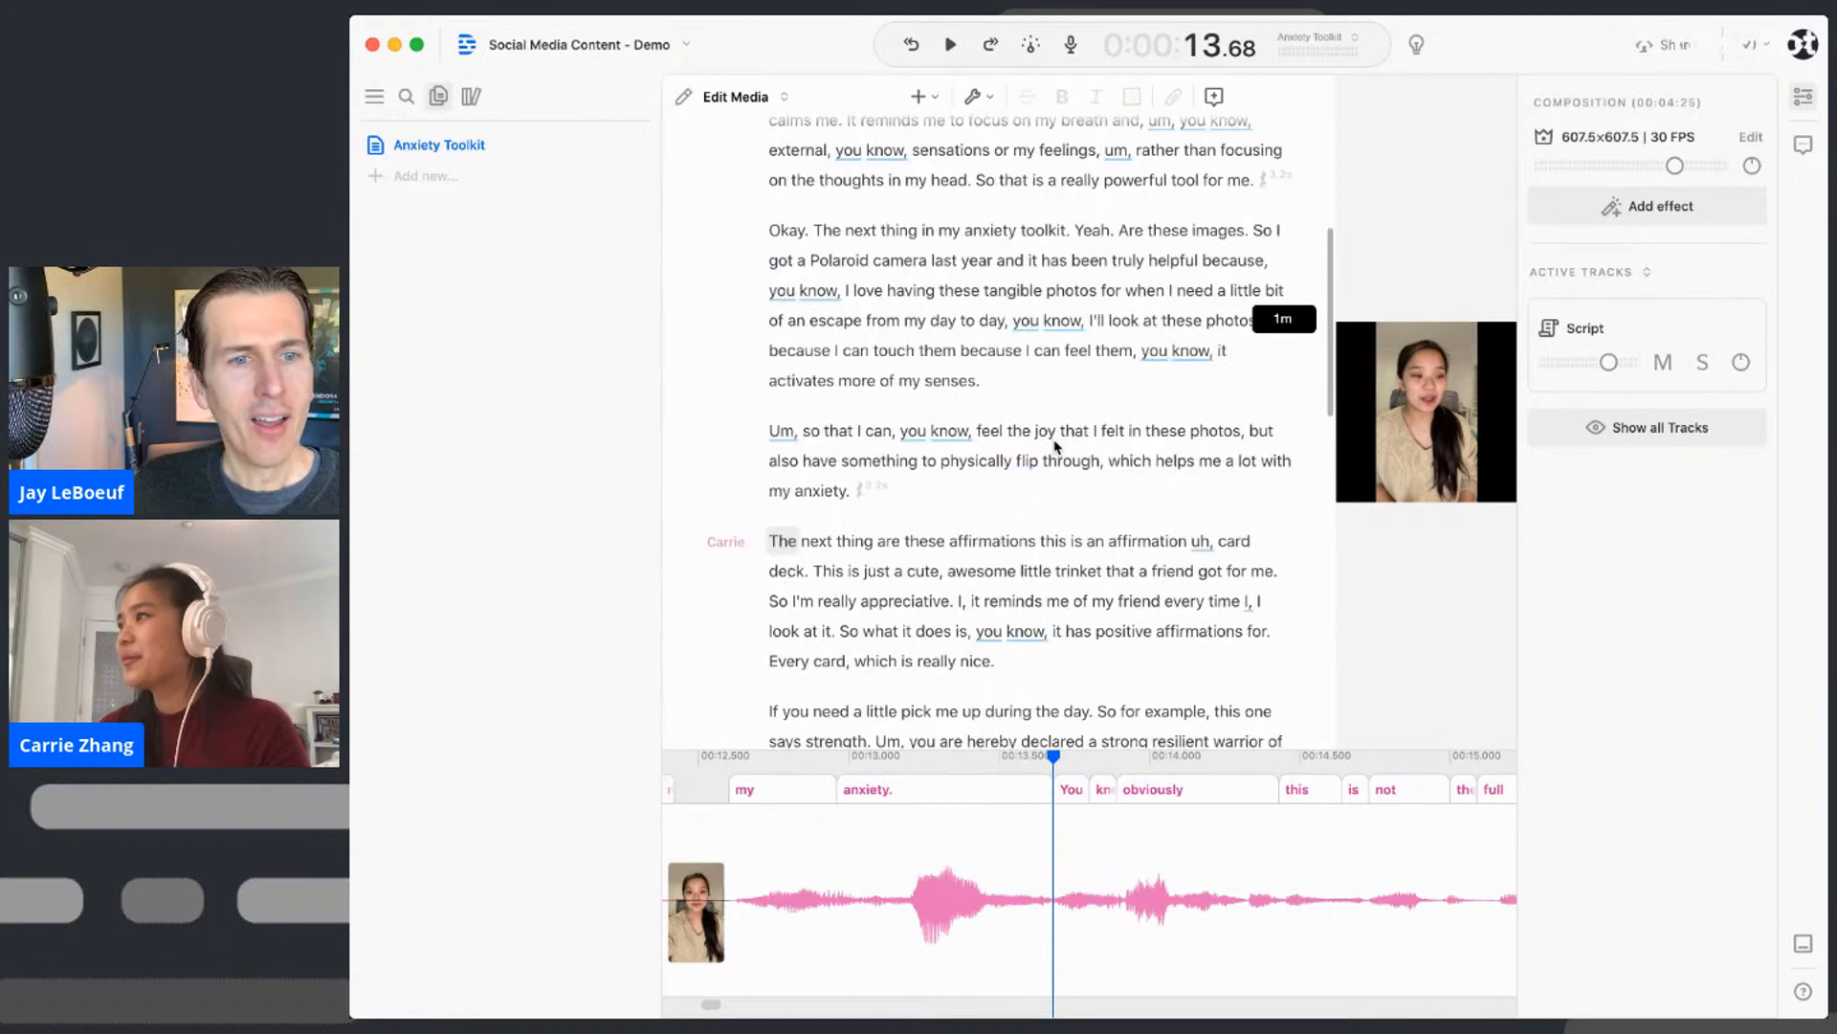
{"action": "scroll", "coordinate": [1055, 447], "scroll_direction": "up", "scroll_amount": 5}
{"action": "scroll", "coordinate": [1056, 447], "scroll_direction": "down", "scroll_amount": 2}
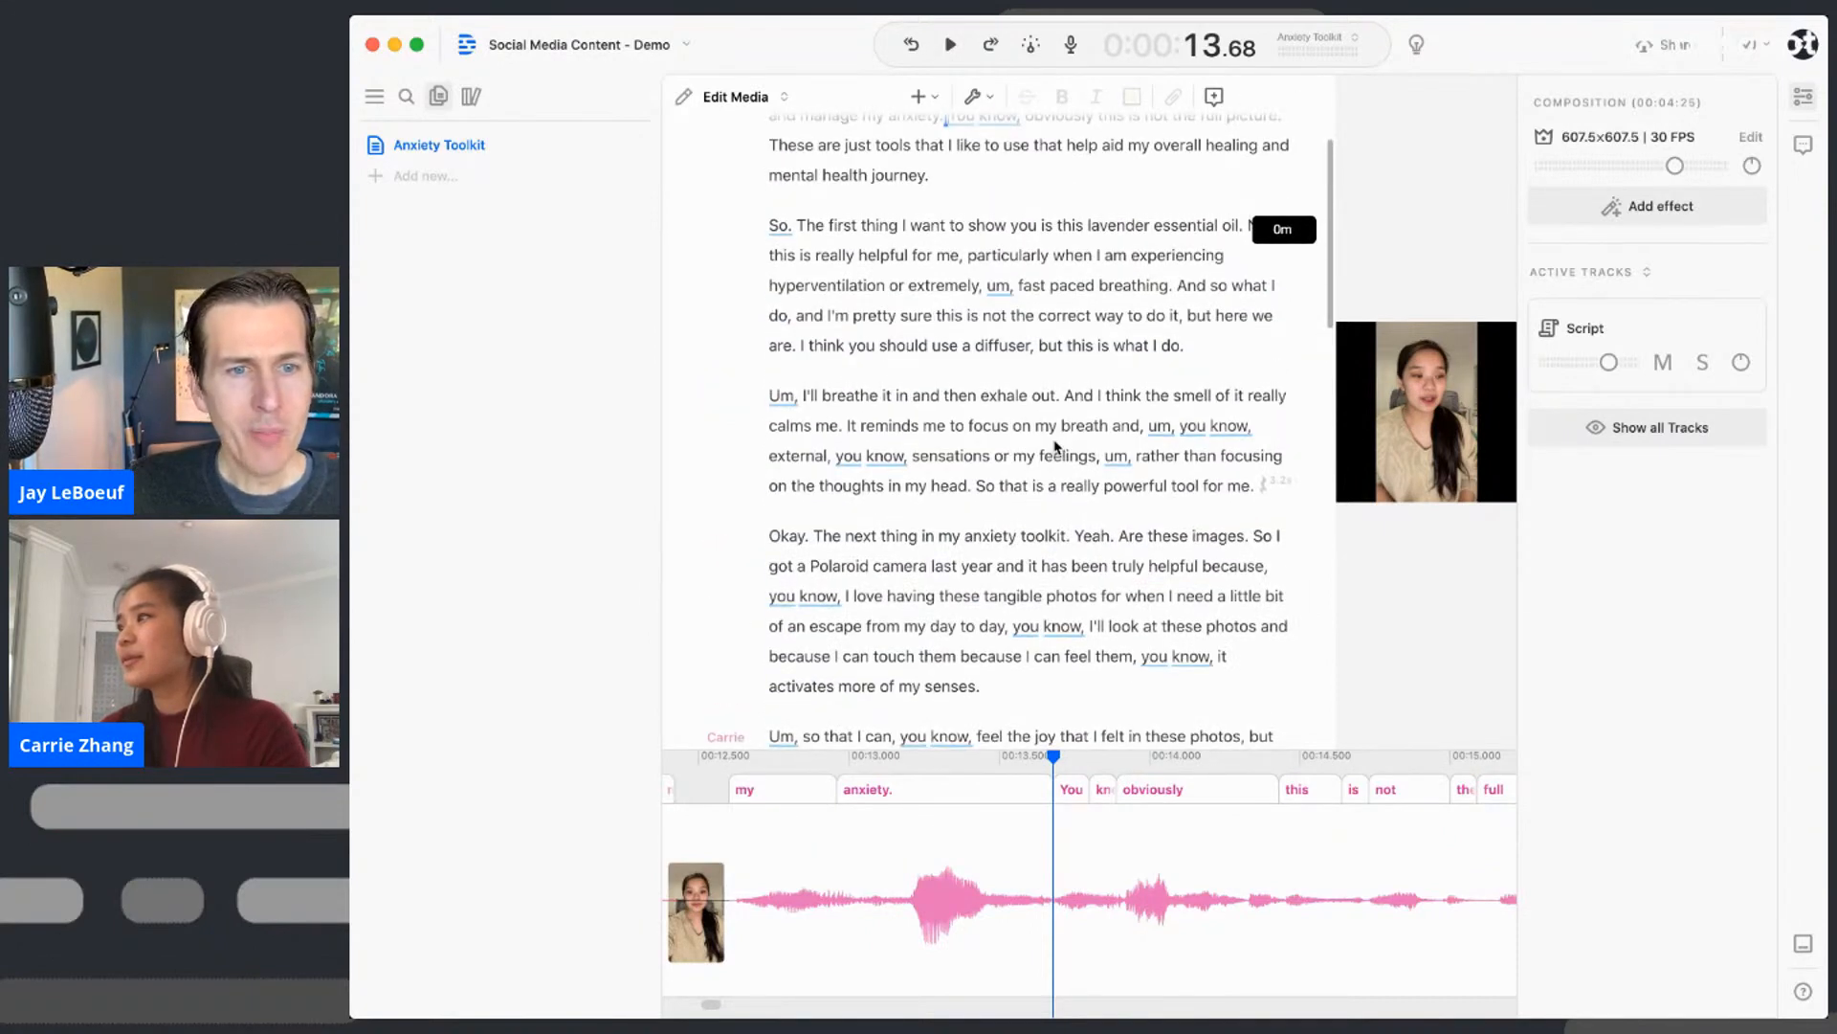
{"action": "scroll", "coordinate": [1056, 446], "scroll_direction": "up", "scroll_amount": 5}
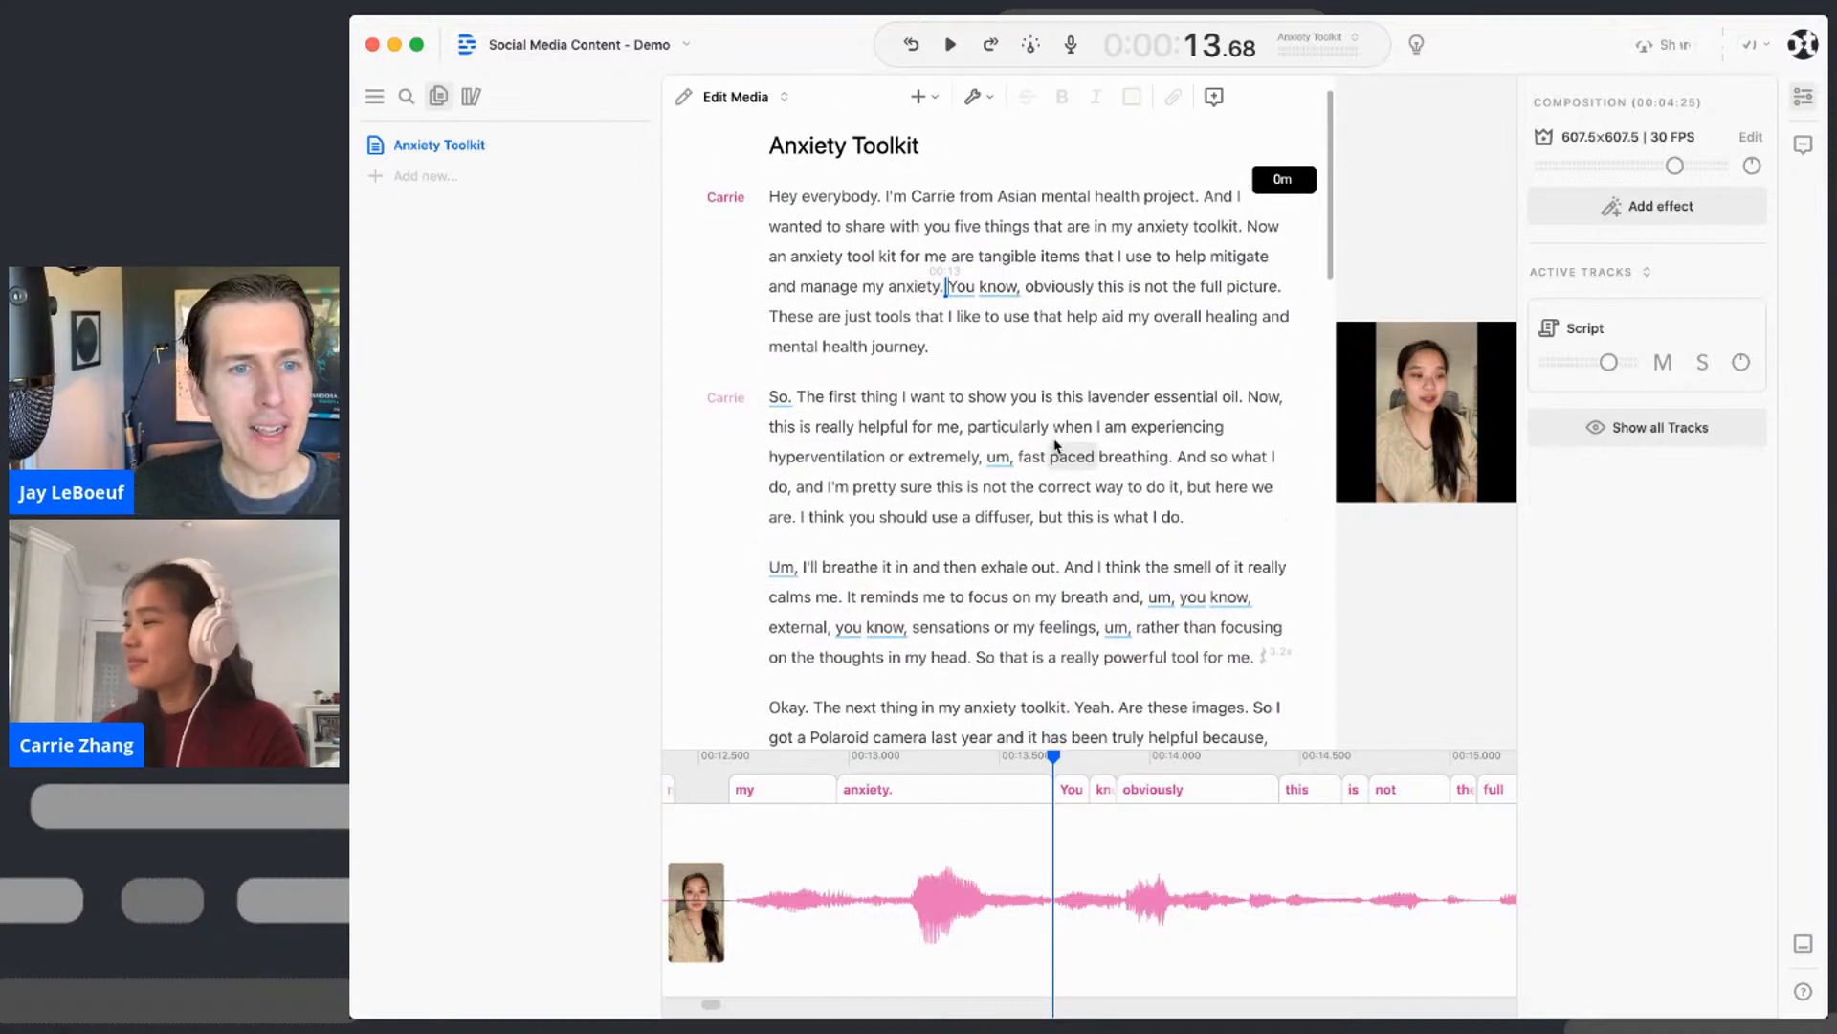
- Start Remove filler words from "You know," in the first paragraph and look through the filler word results
{"action": "left_click", "coordinate": [993, 290]}
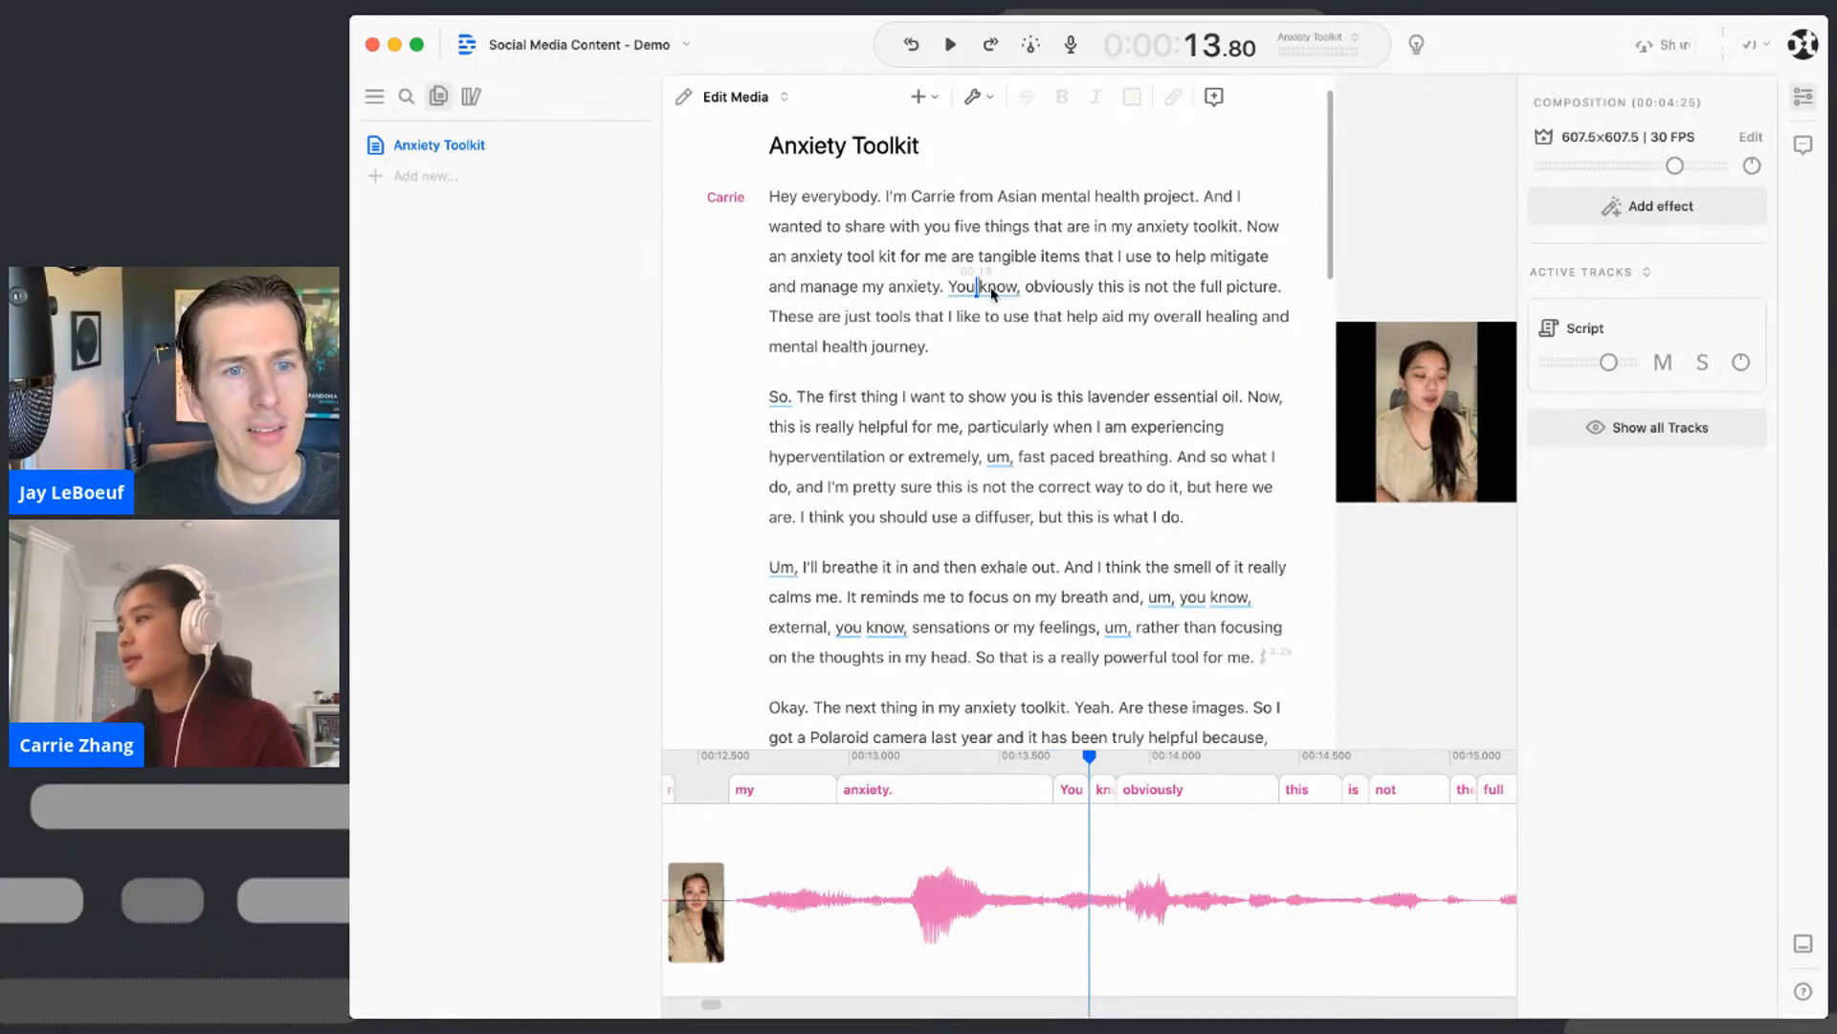
{"action": "double_click", "coordinate": [992, 290]}
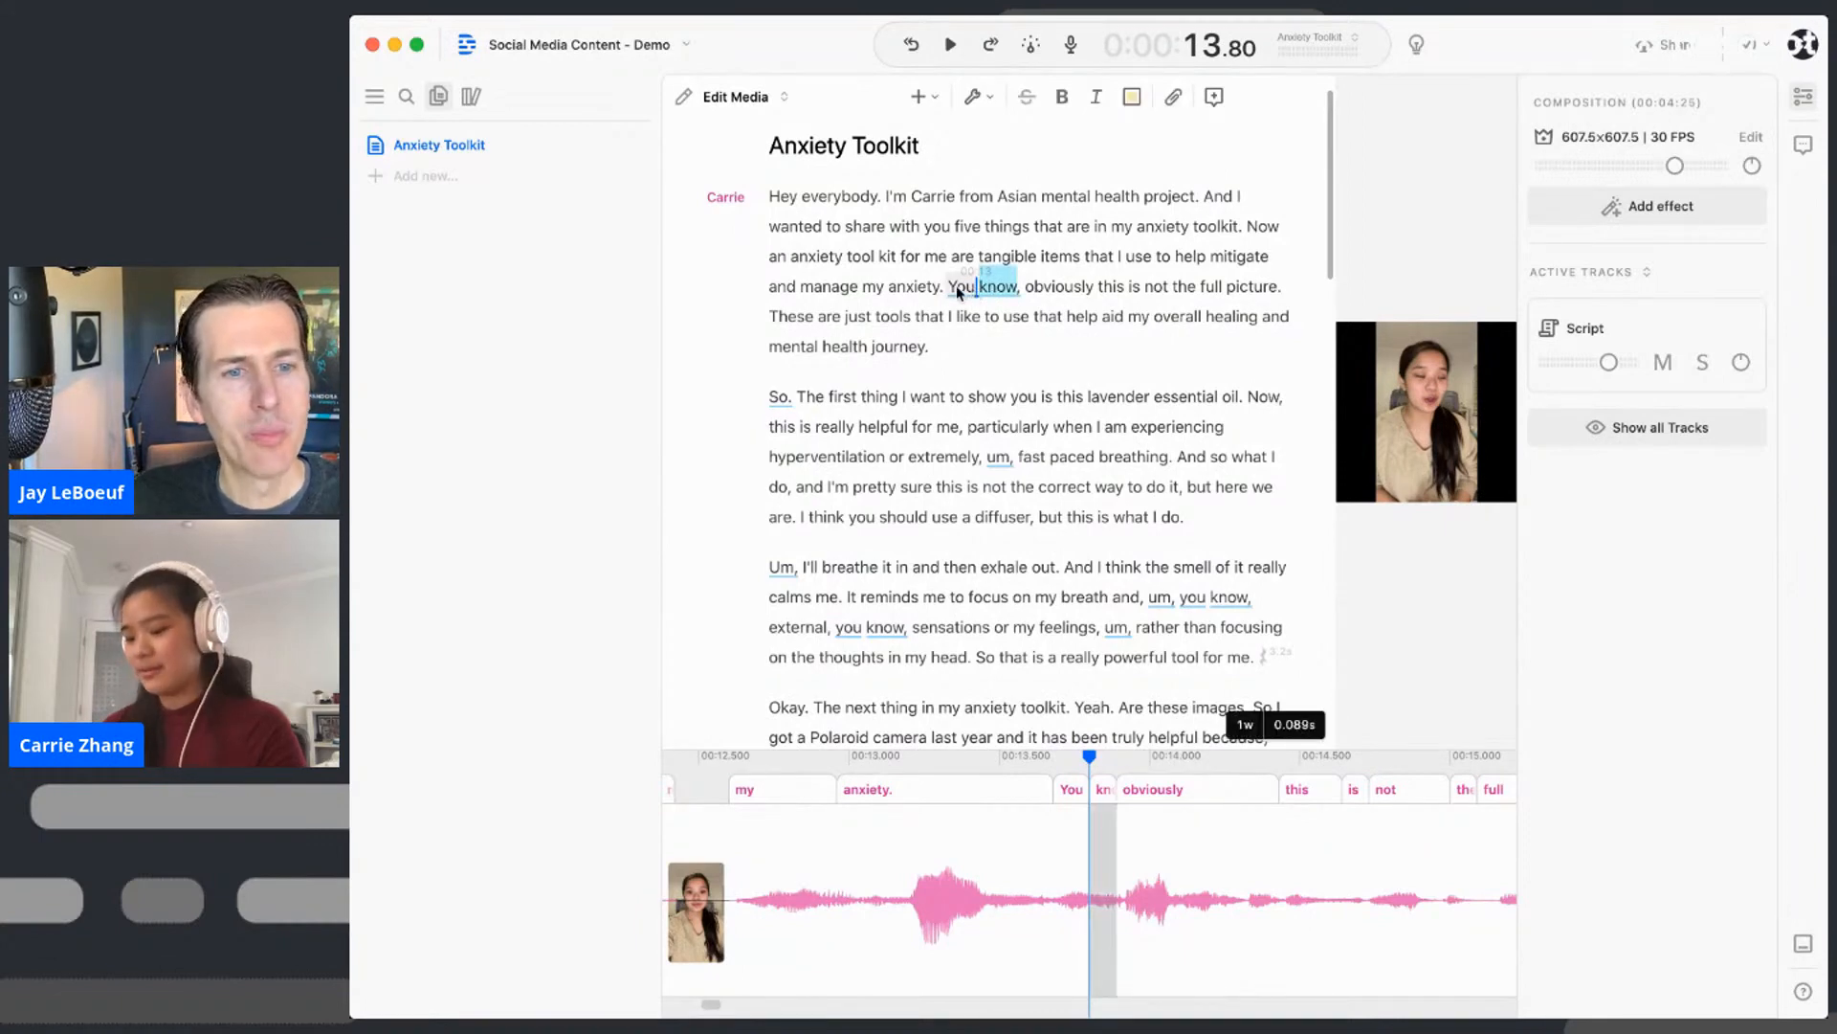
{"action": "right_click", "coordinate": [957, 293]}
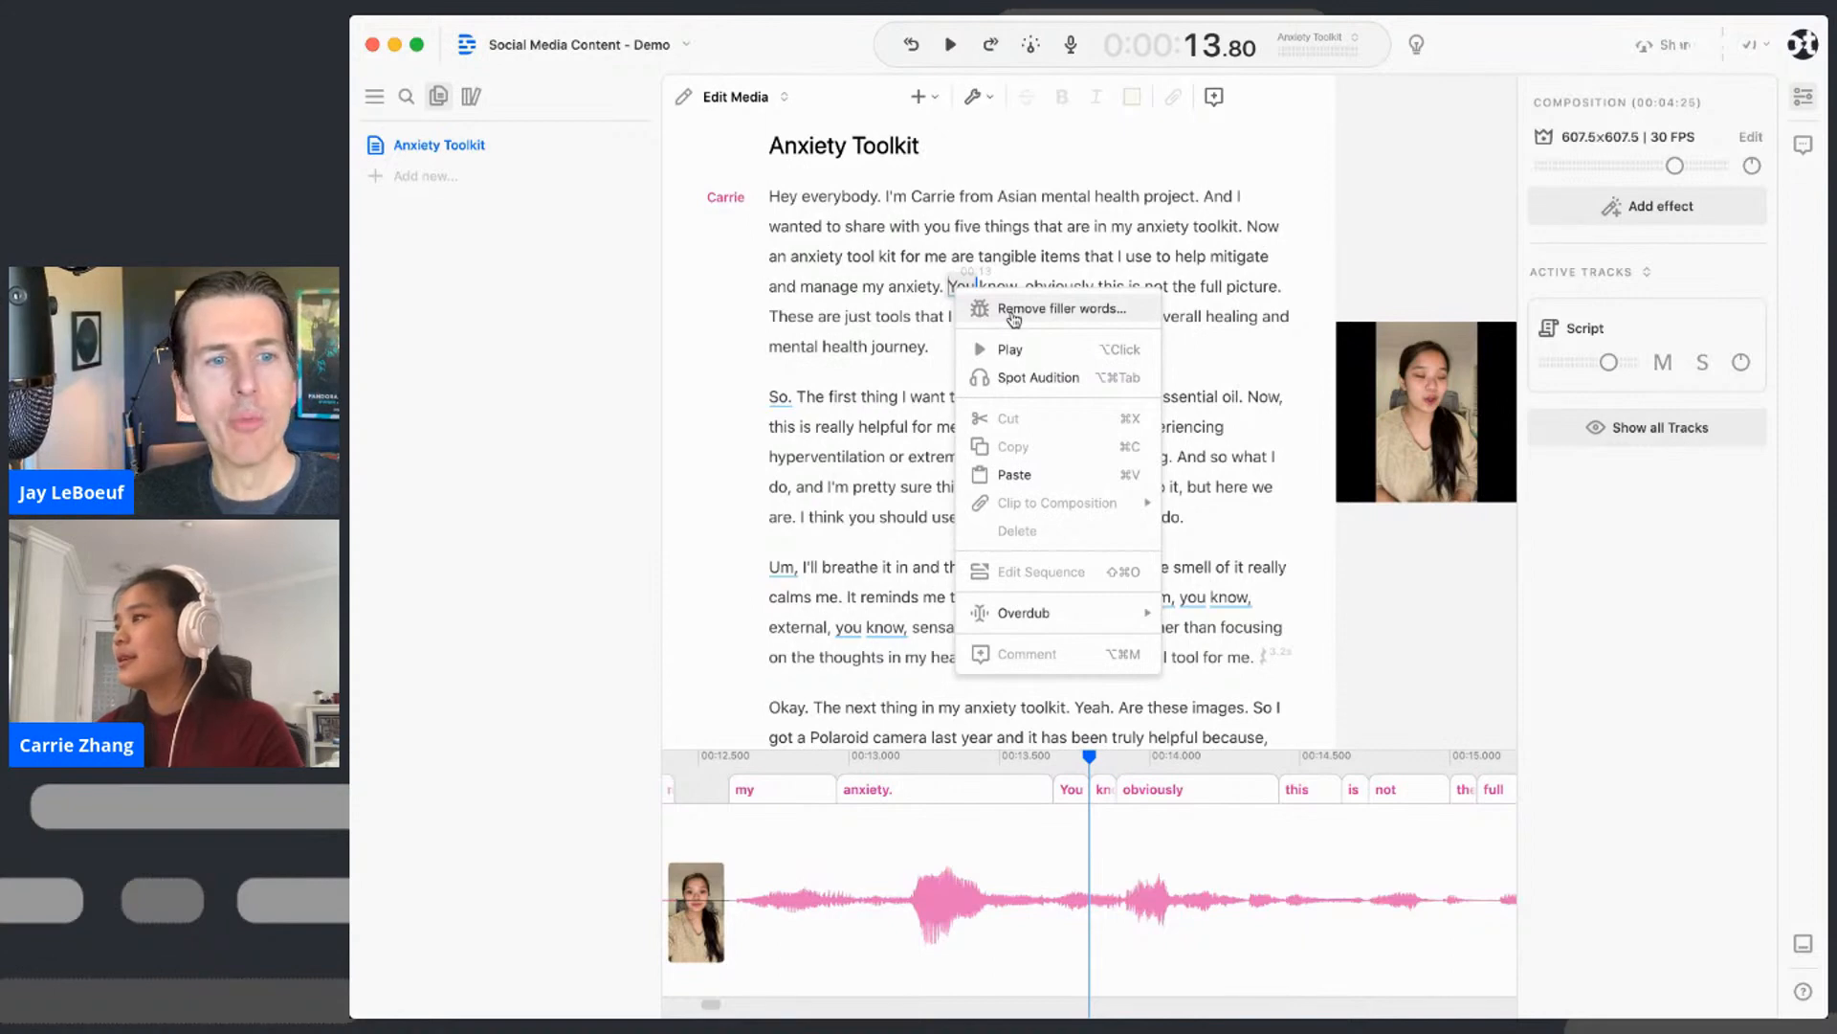
{"action": "left_click", "coordinate": [1015, 310]}
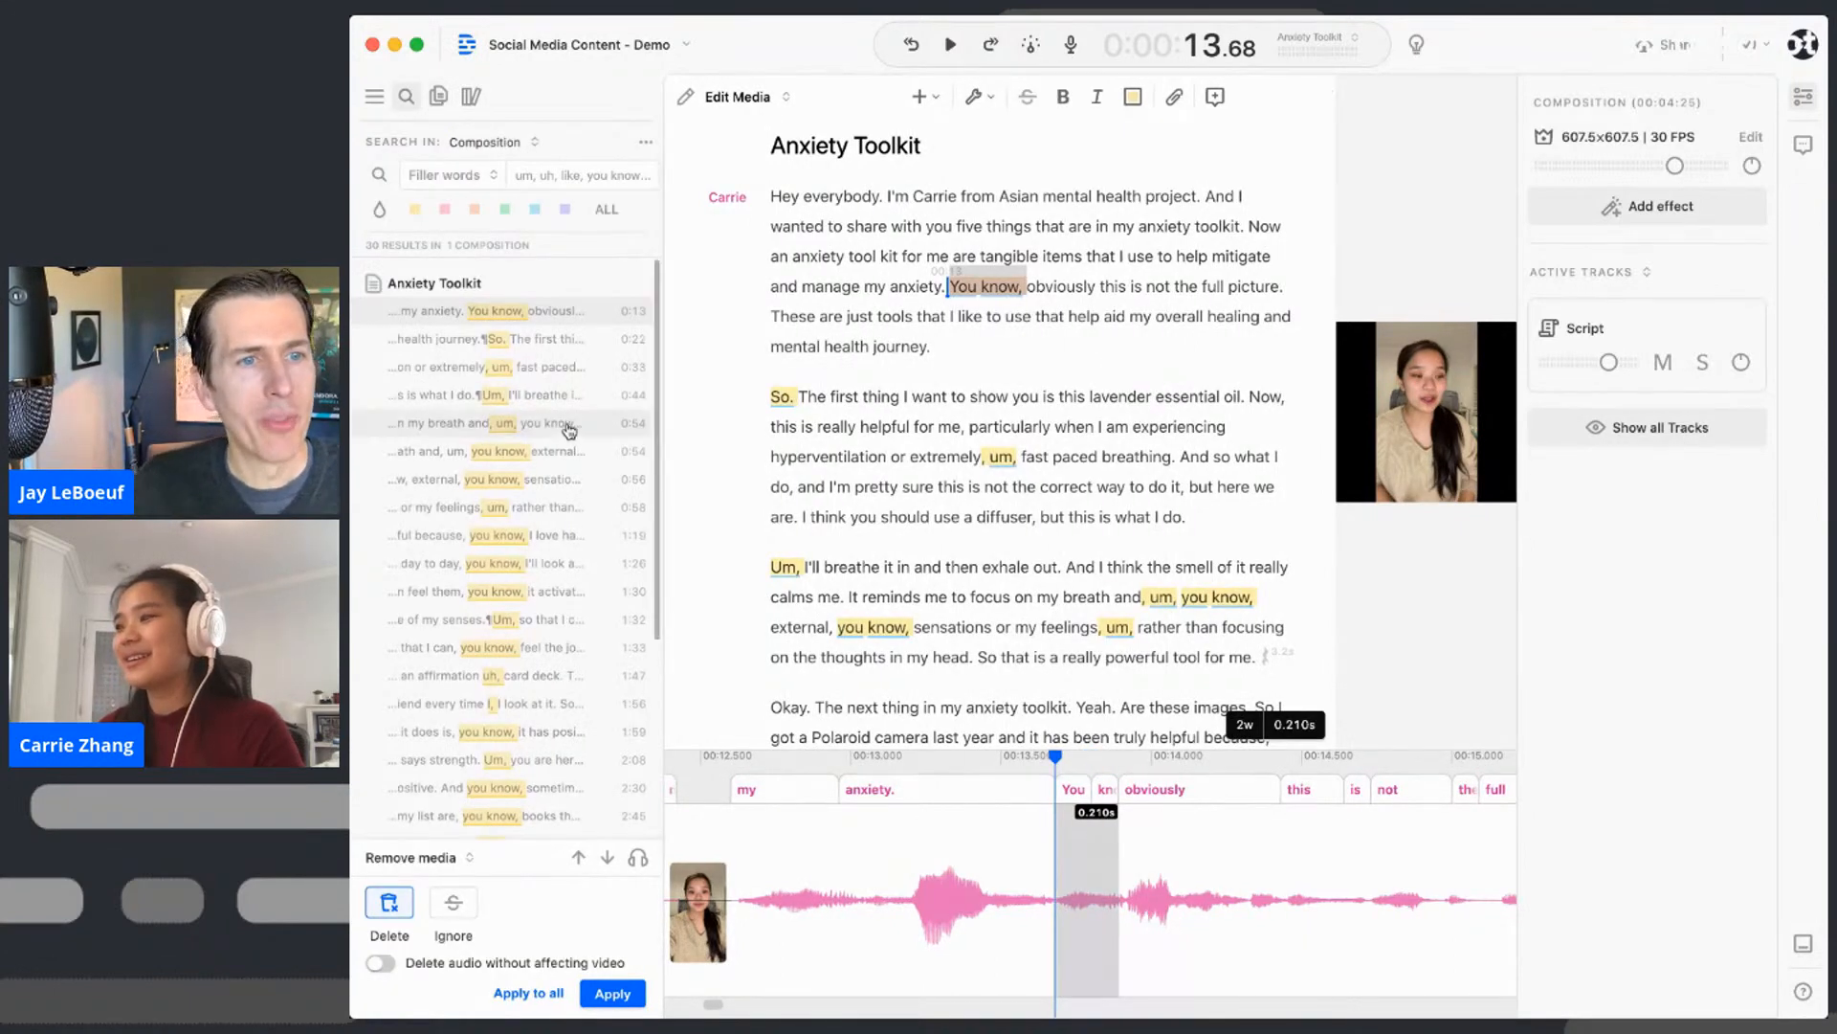
{"action": "scroll", "coordinate": [569, 429], "scroll_direction": "down", "scroll_amount": 5}
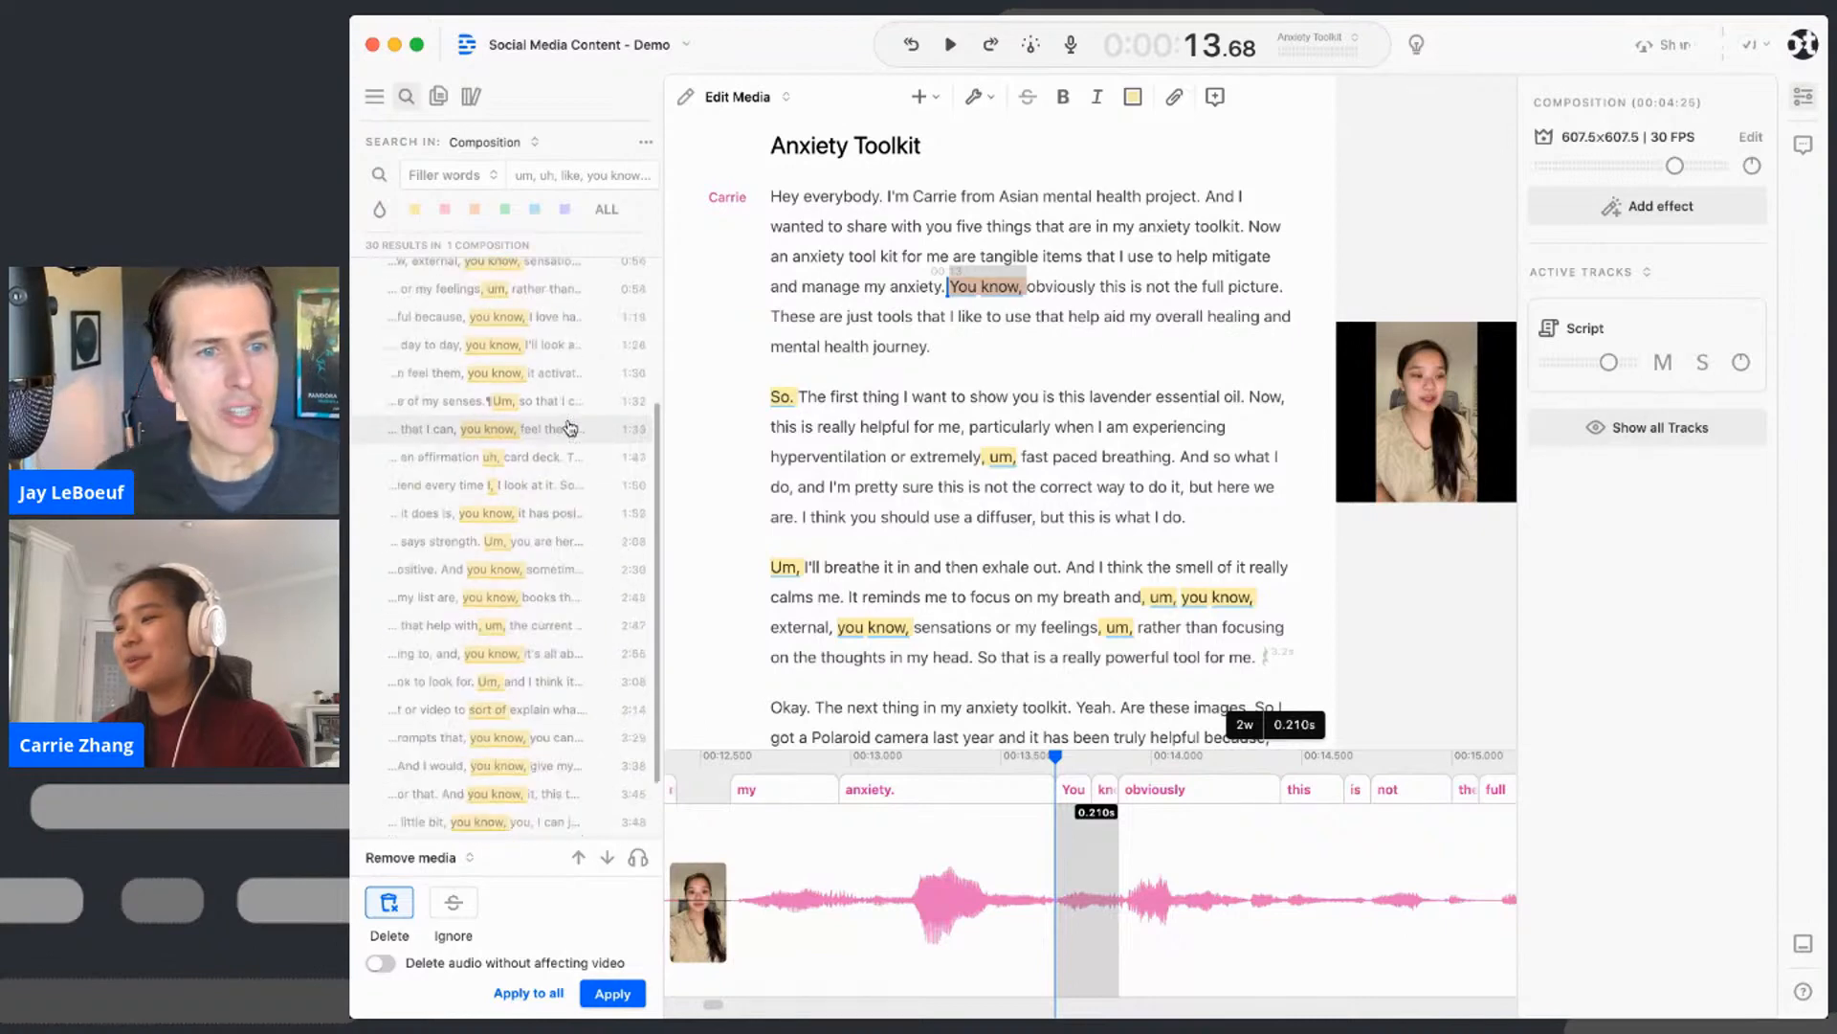
{"action": "scroll", "coordinate": [568, 429], "scroll_direction": "down", "scroll_amount": 3}
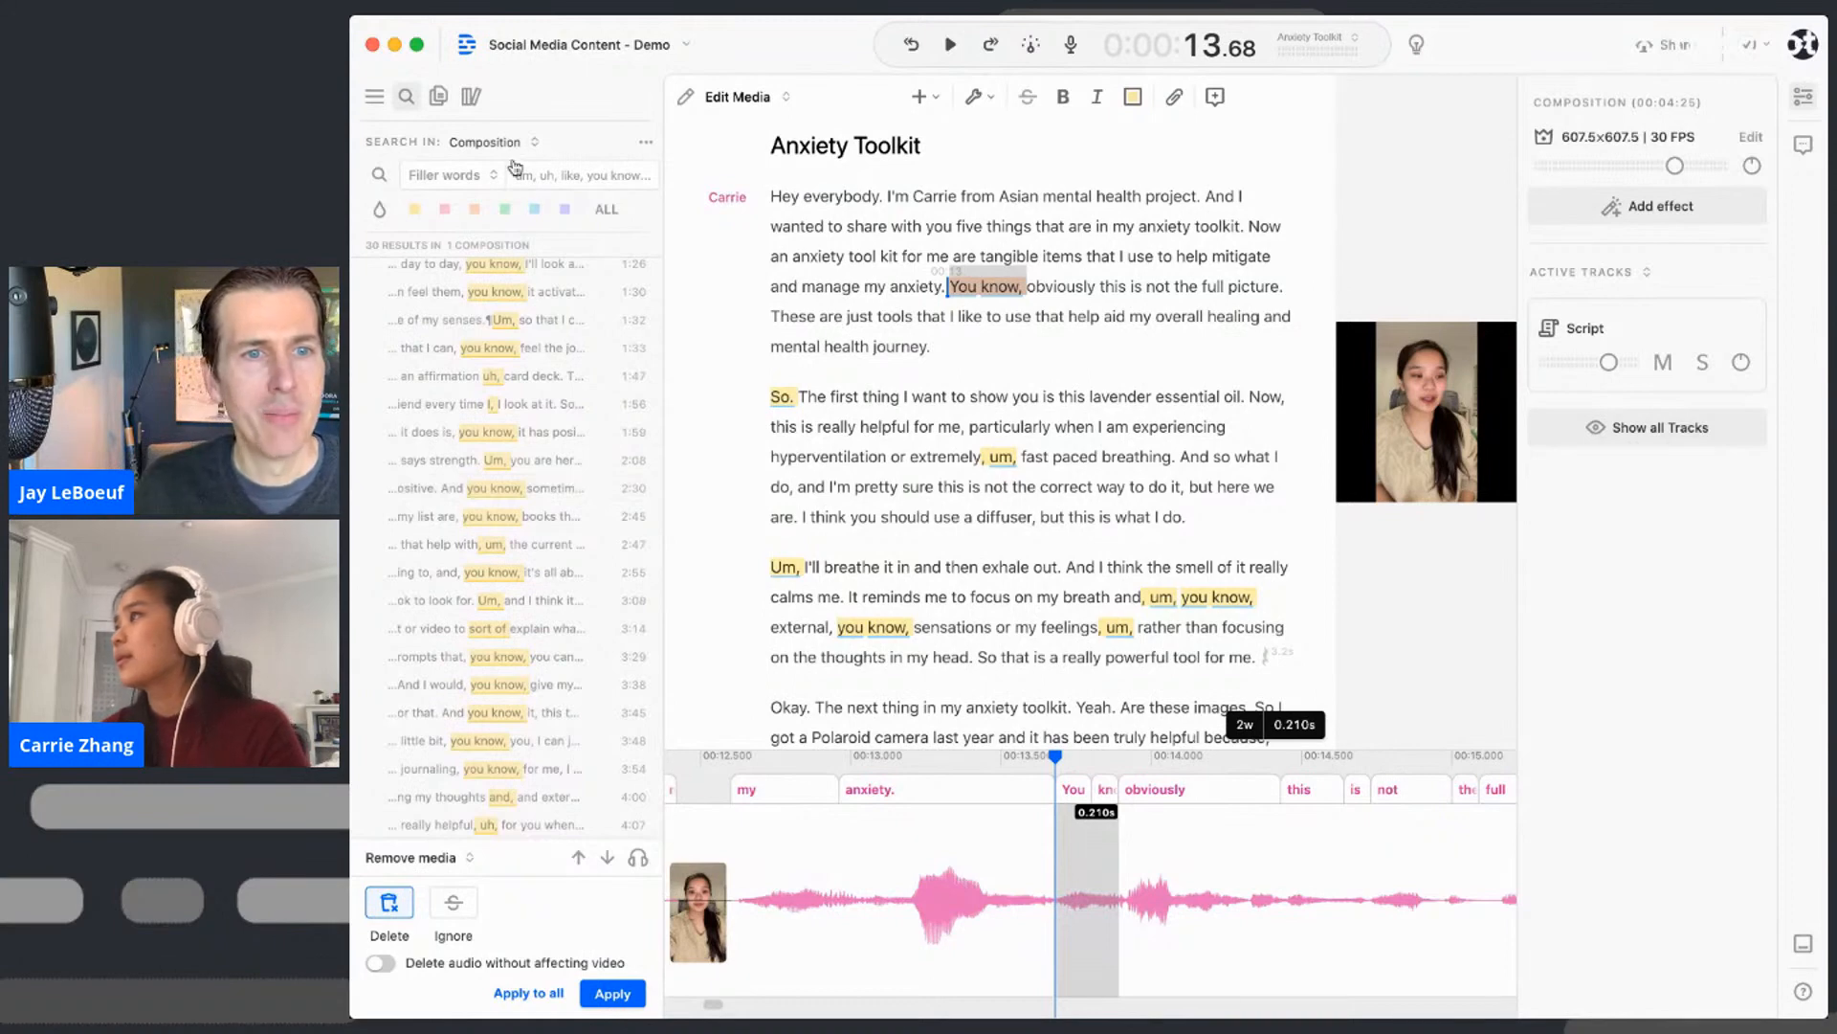
- Check the script tools for the Remove filler words command, and place the playhead before "extremely," in the second paragraph
{"action": "left_click", "coordinate": [982, 100]}
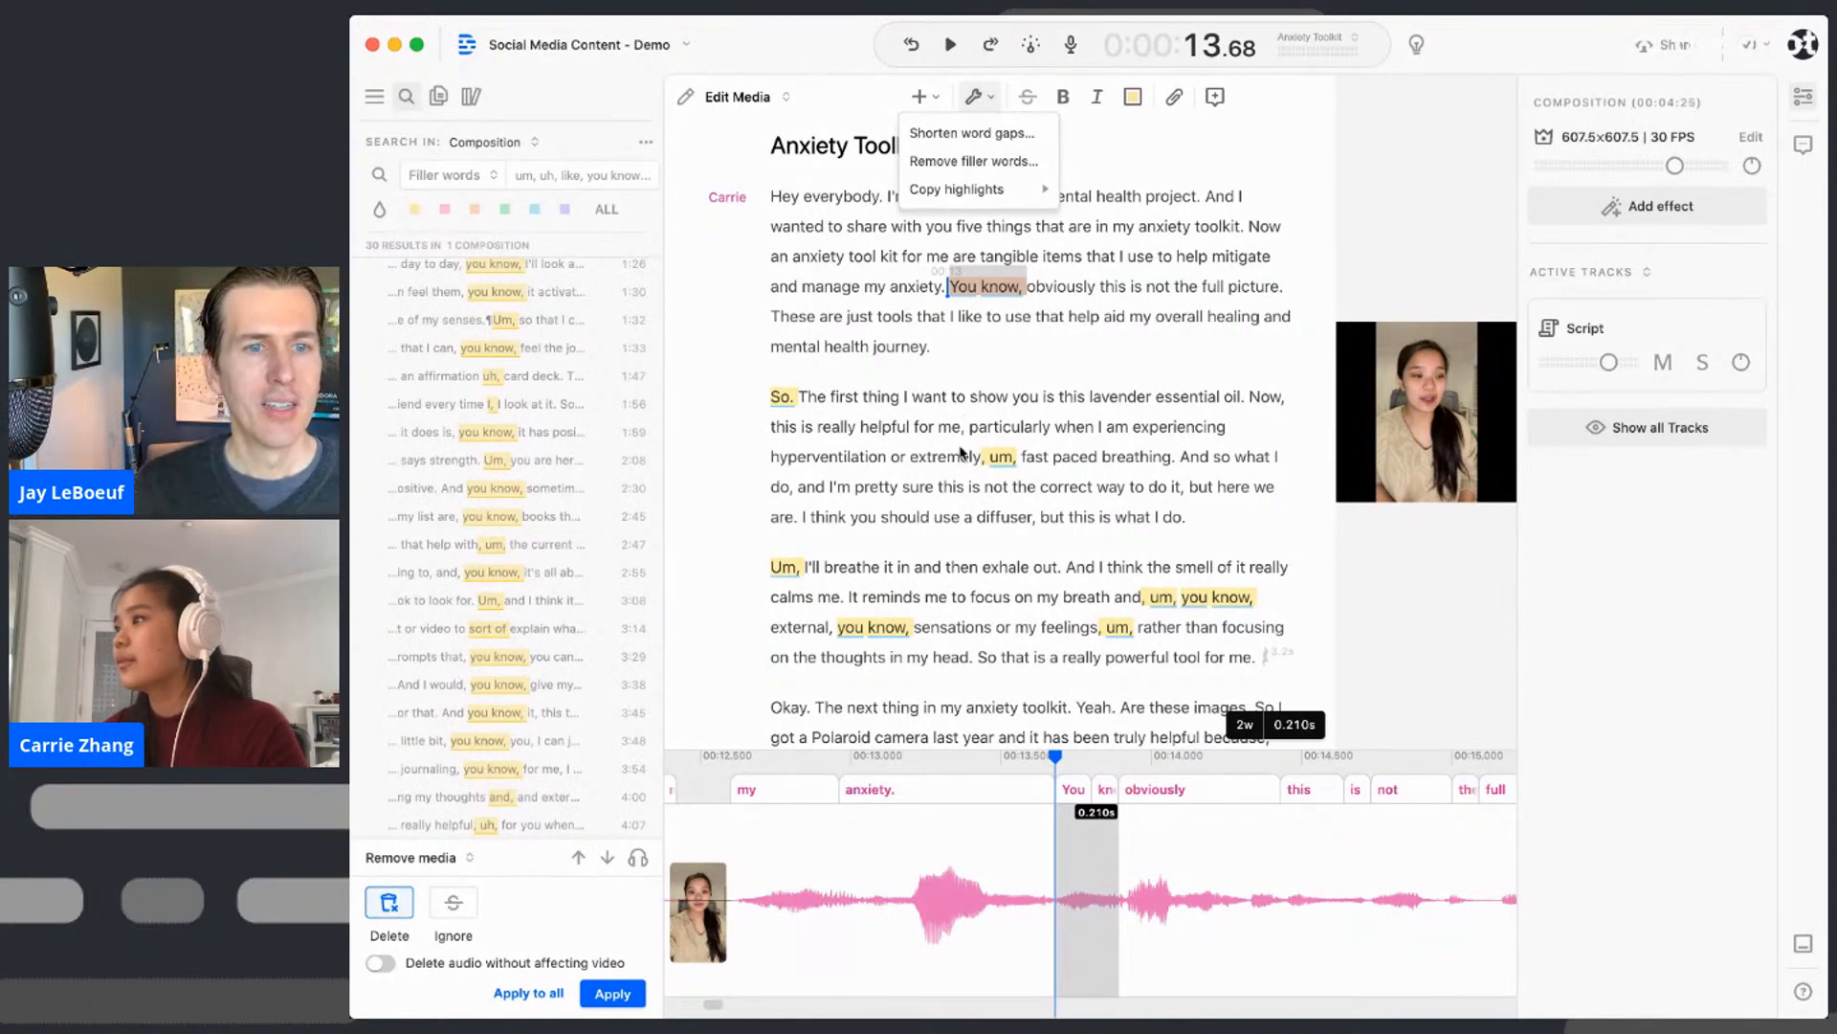
{"action": "key", "text": "Escape"}
{"action": "left_click", "coordinate": [928, 459]}
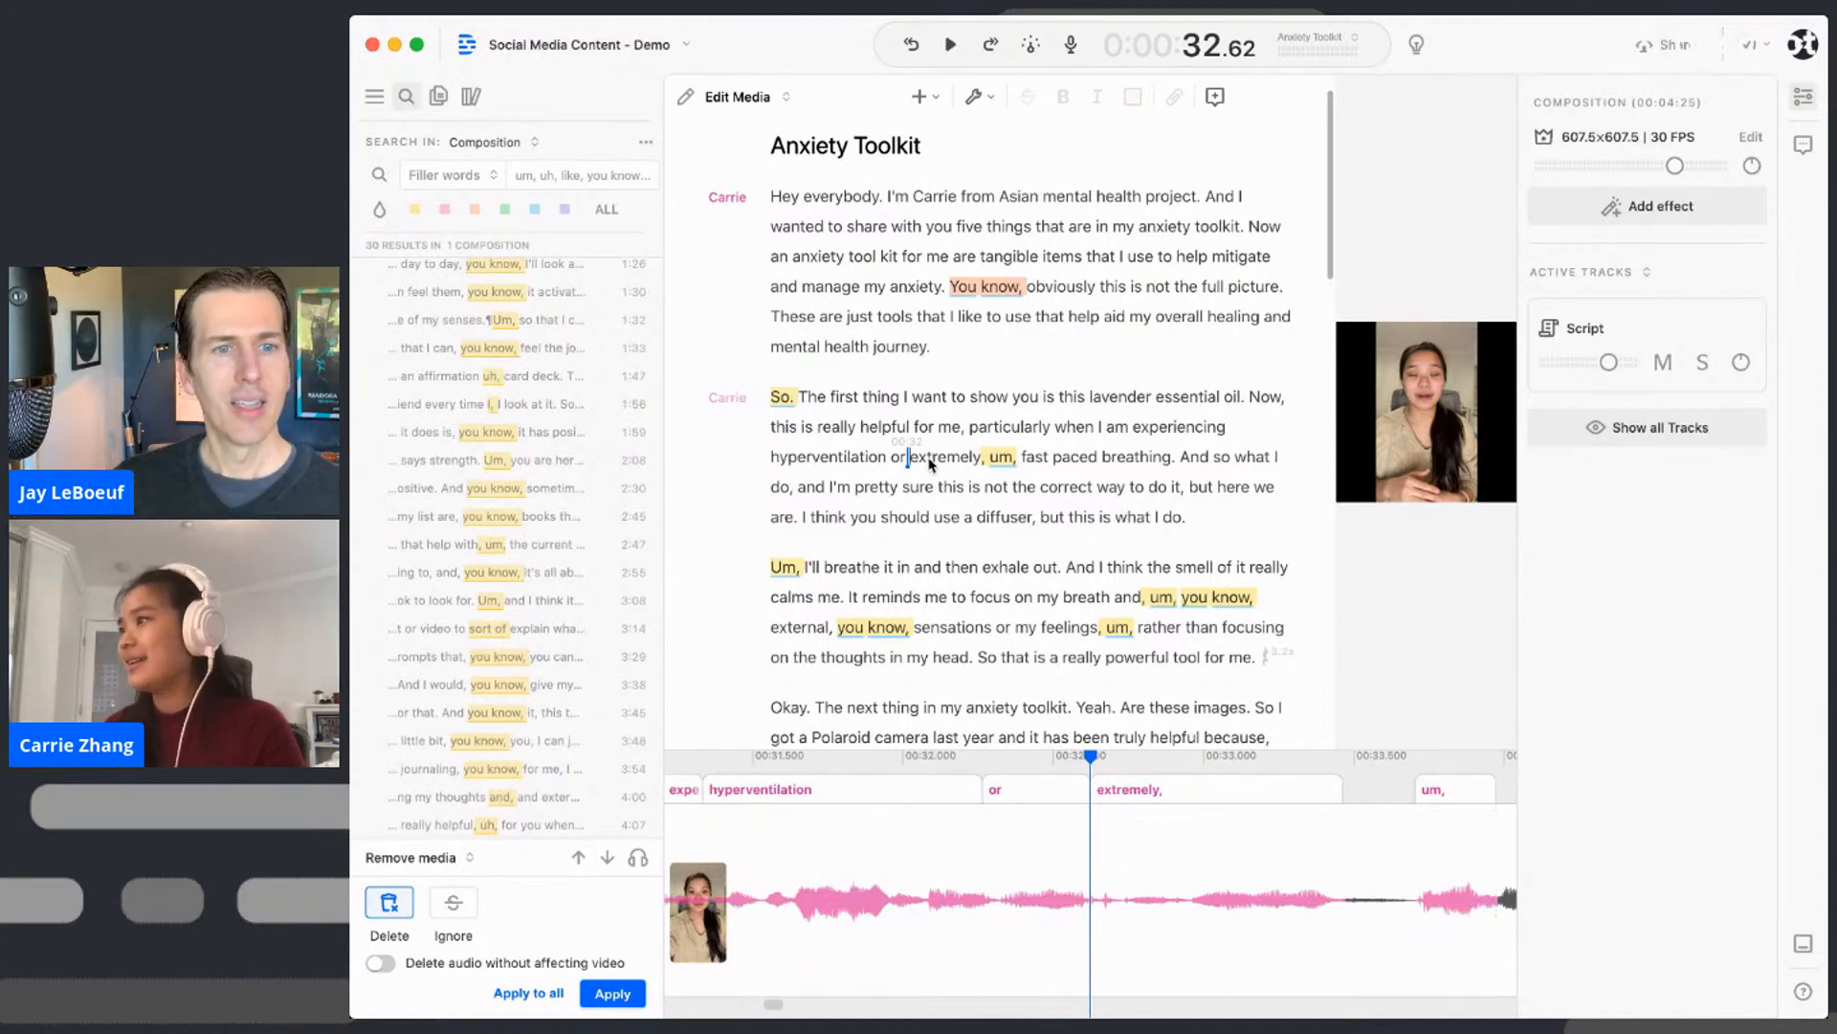
- Search the commands for "filler", run Remove Filler Words, and look through the whole results list
{"action": "key", "text": "super+slash"}
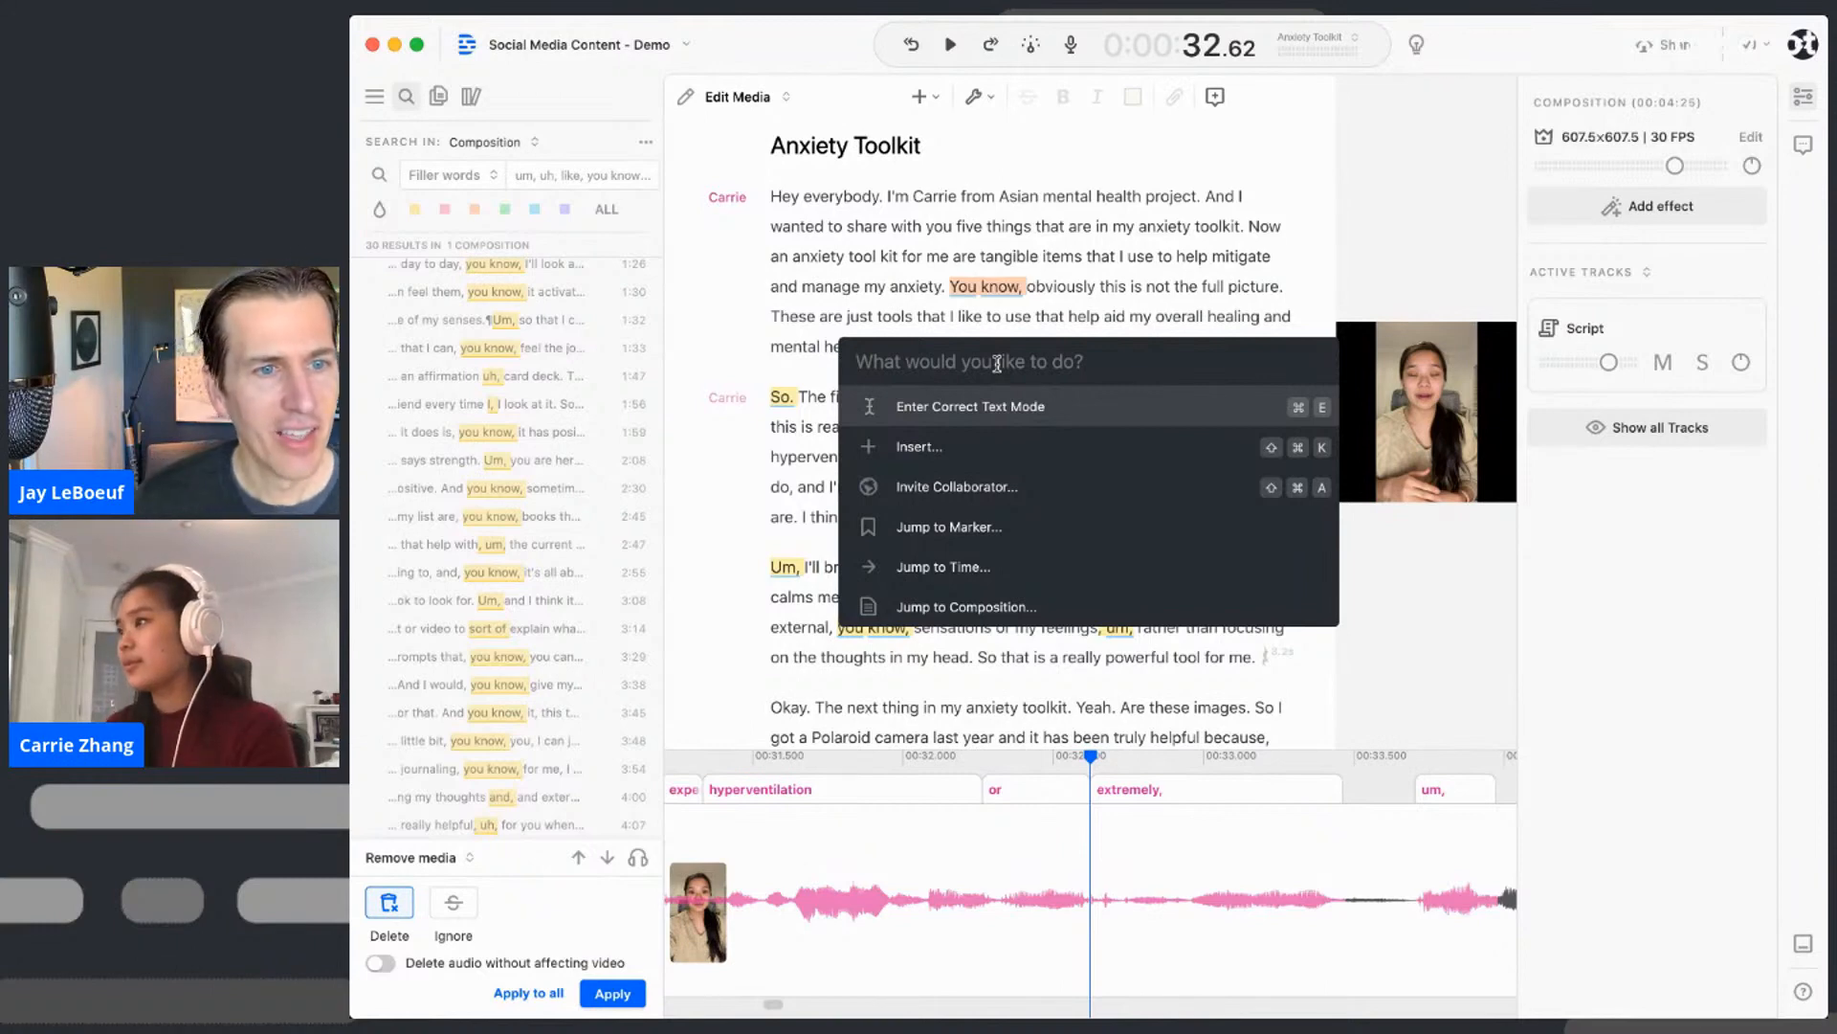
{"action": "type", "text": "filler"}
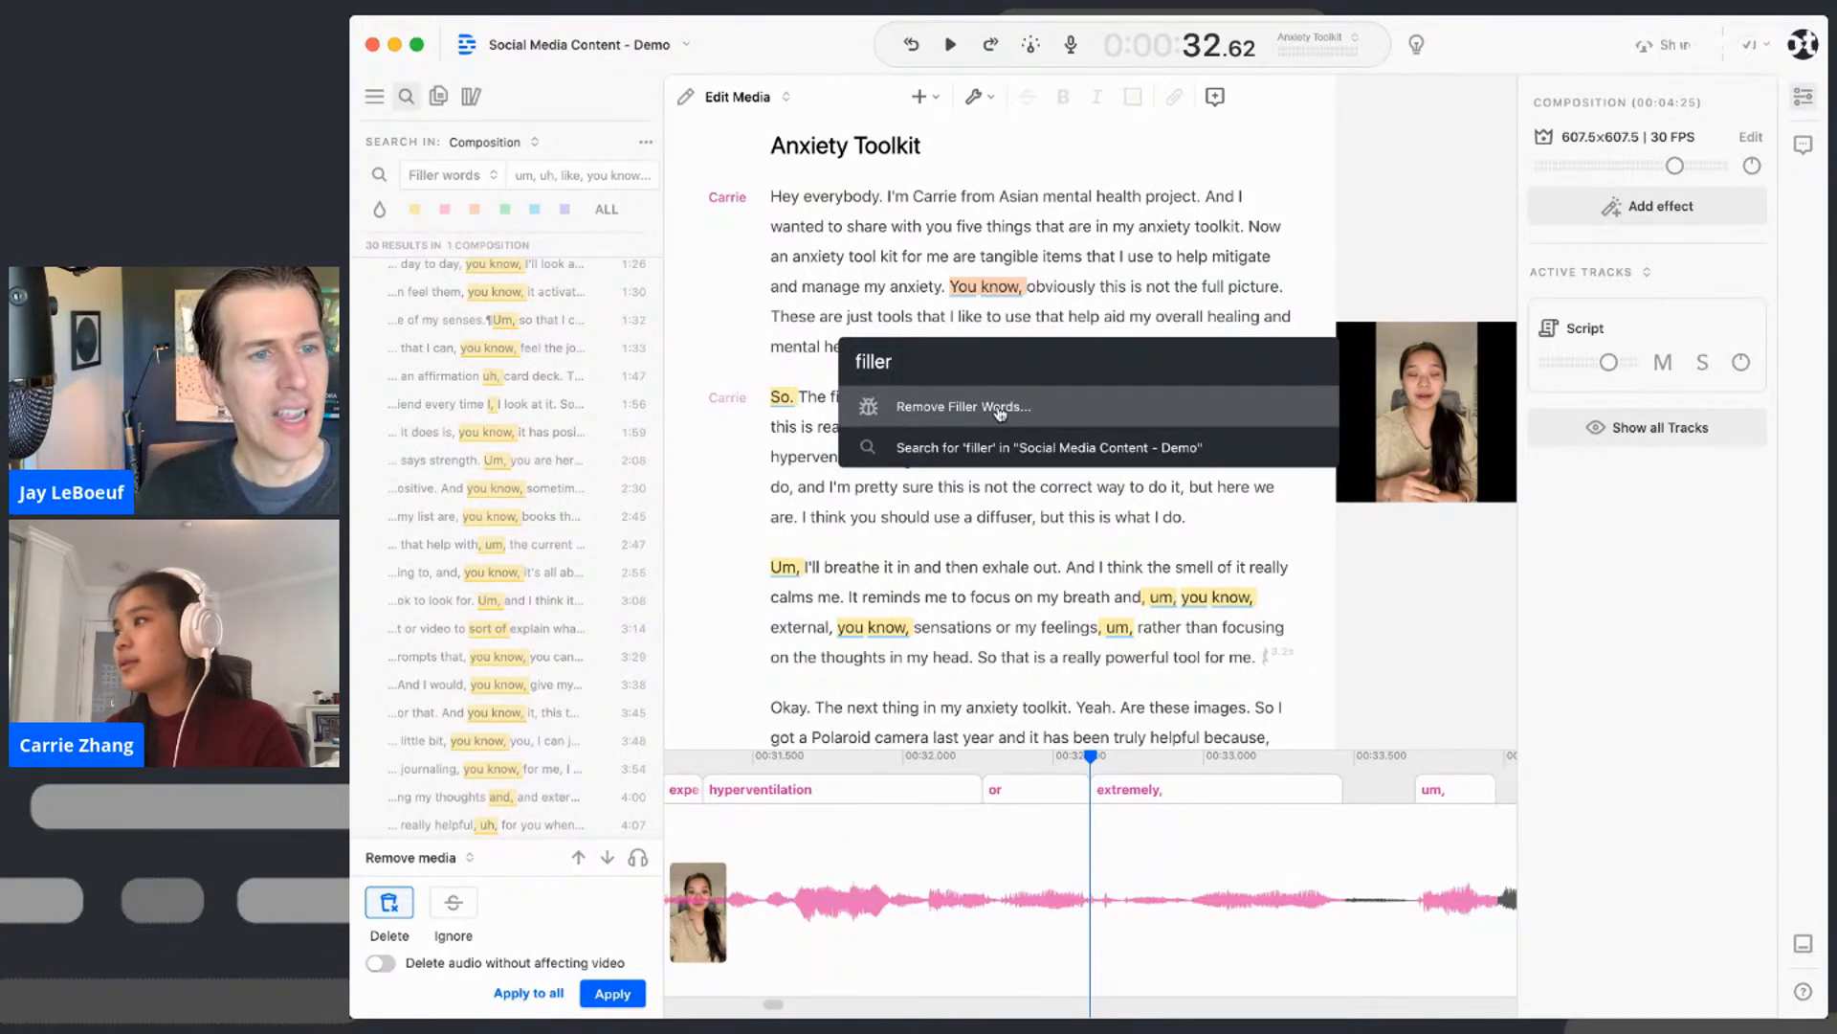
{"action": "left_click", "coordinate": [1000, 409]}
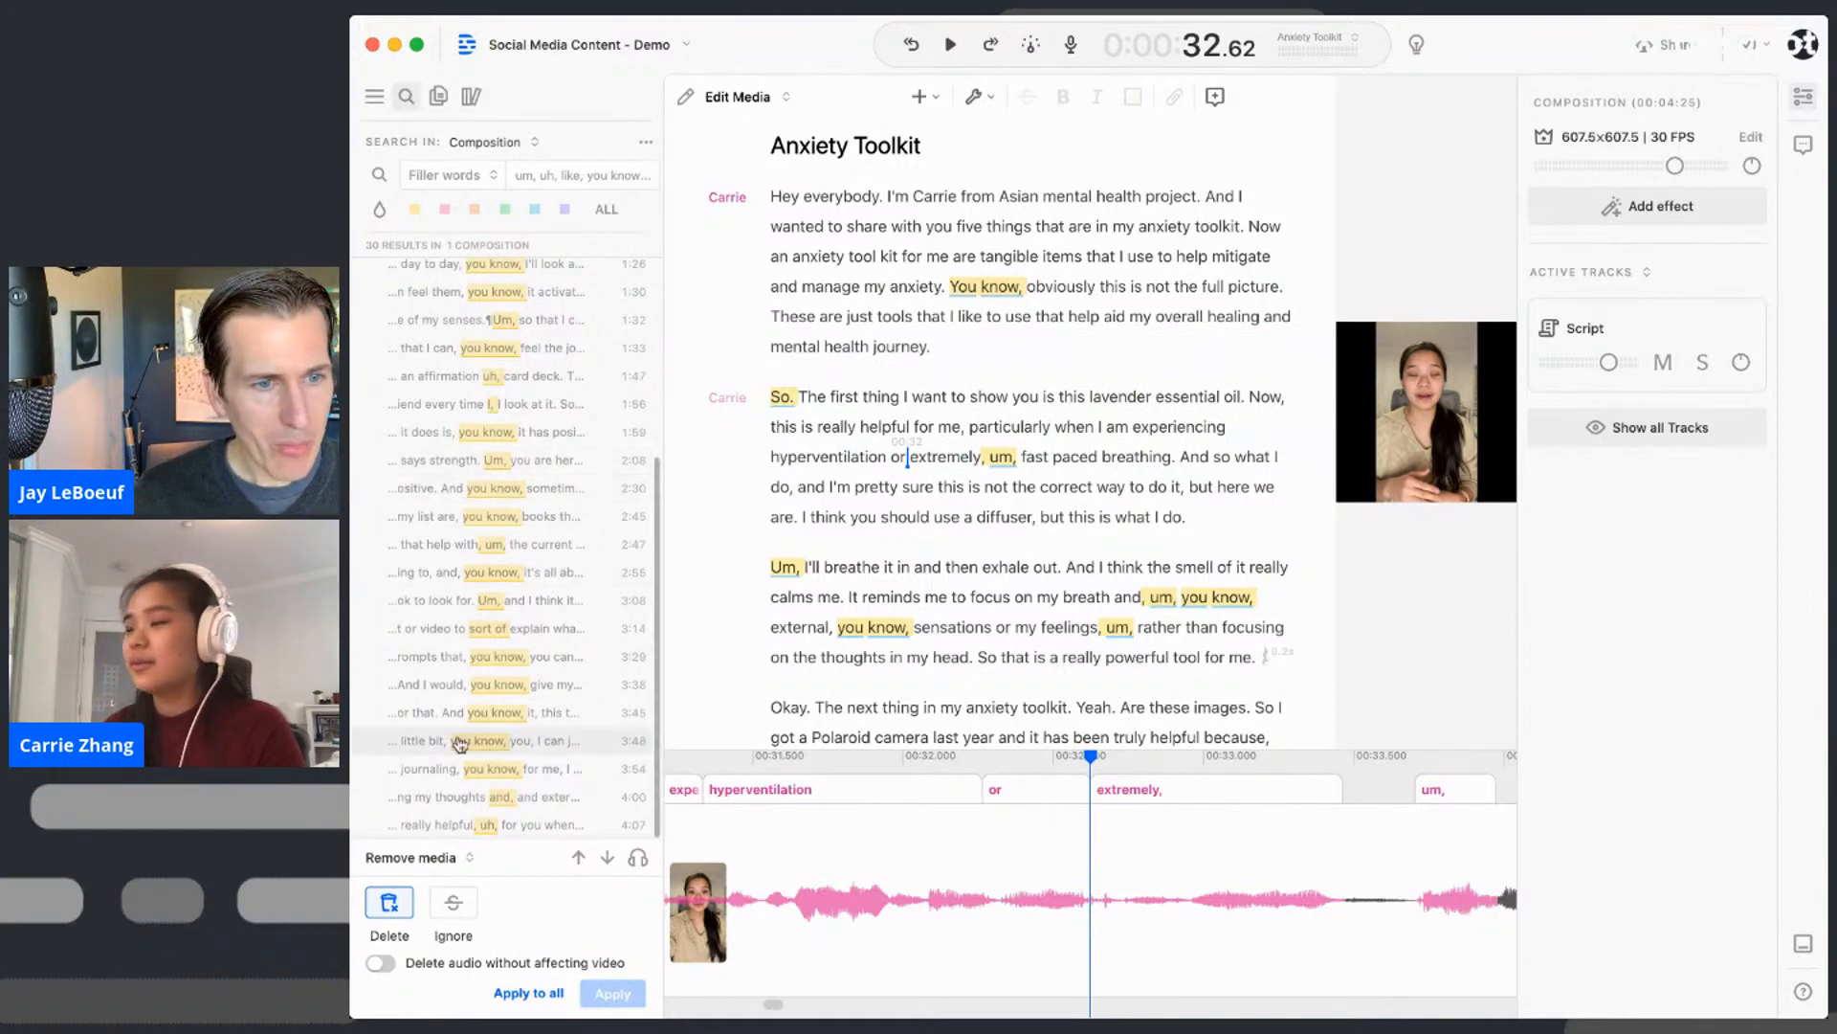
{"action": "scroll", "coordinate": [488, 732], "scroll_direction": "up", "scroll_amount": 1}
{"action": "scroll", "coordinate": [488, 732], "scroll_direction": "up", "scroll_amount": 5}
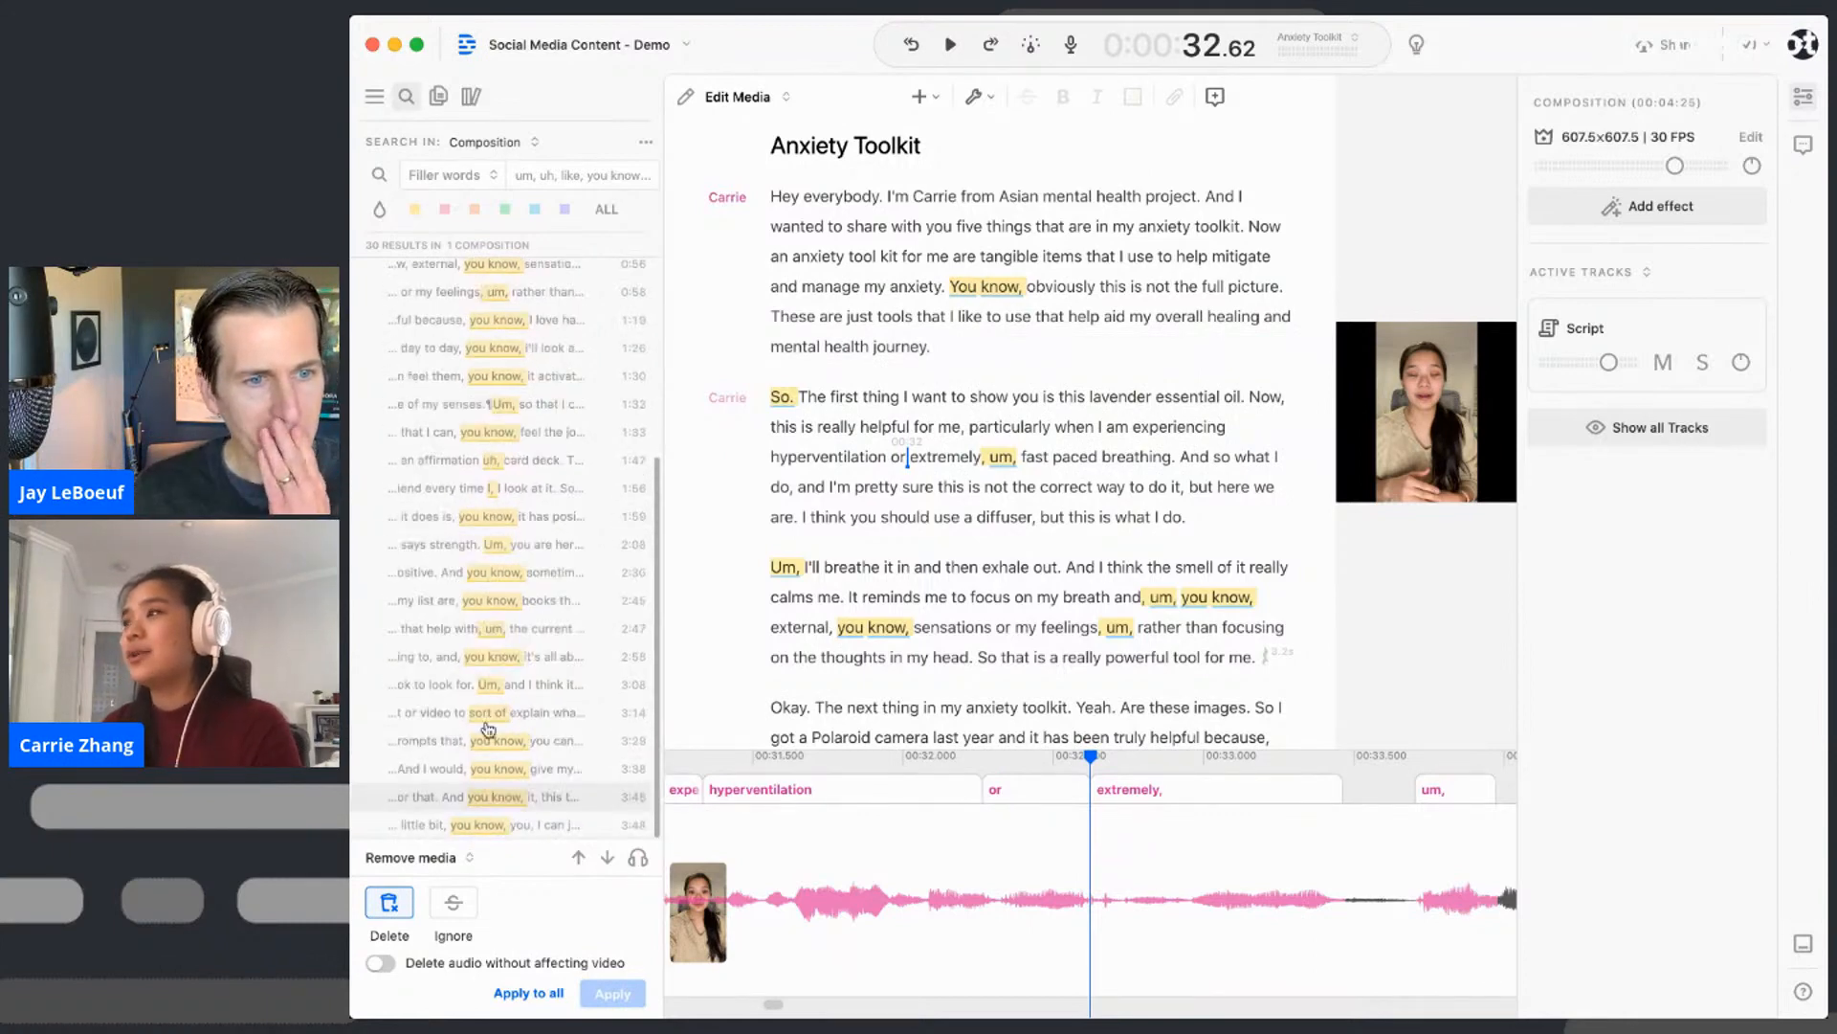
{"action": "scroll", "coordinate": [488, 727], "scroll_direction": "up", "scroll_amount": 1}
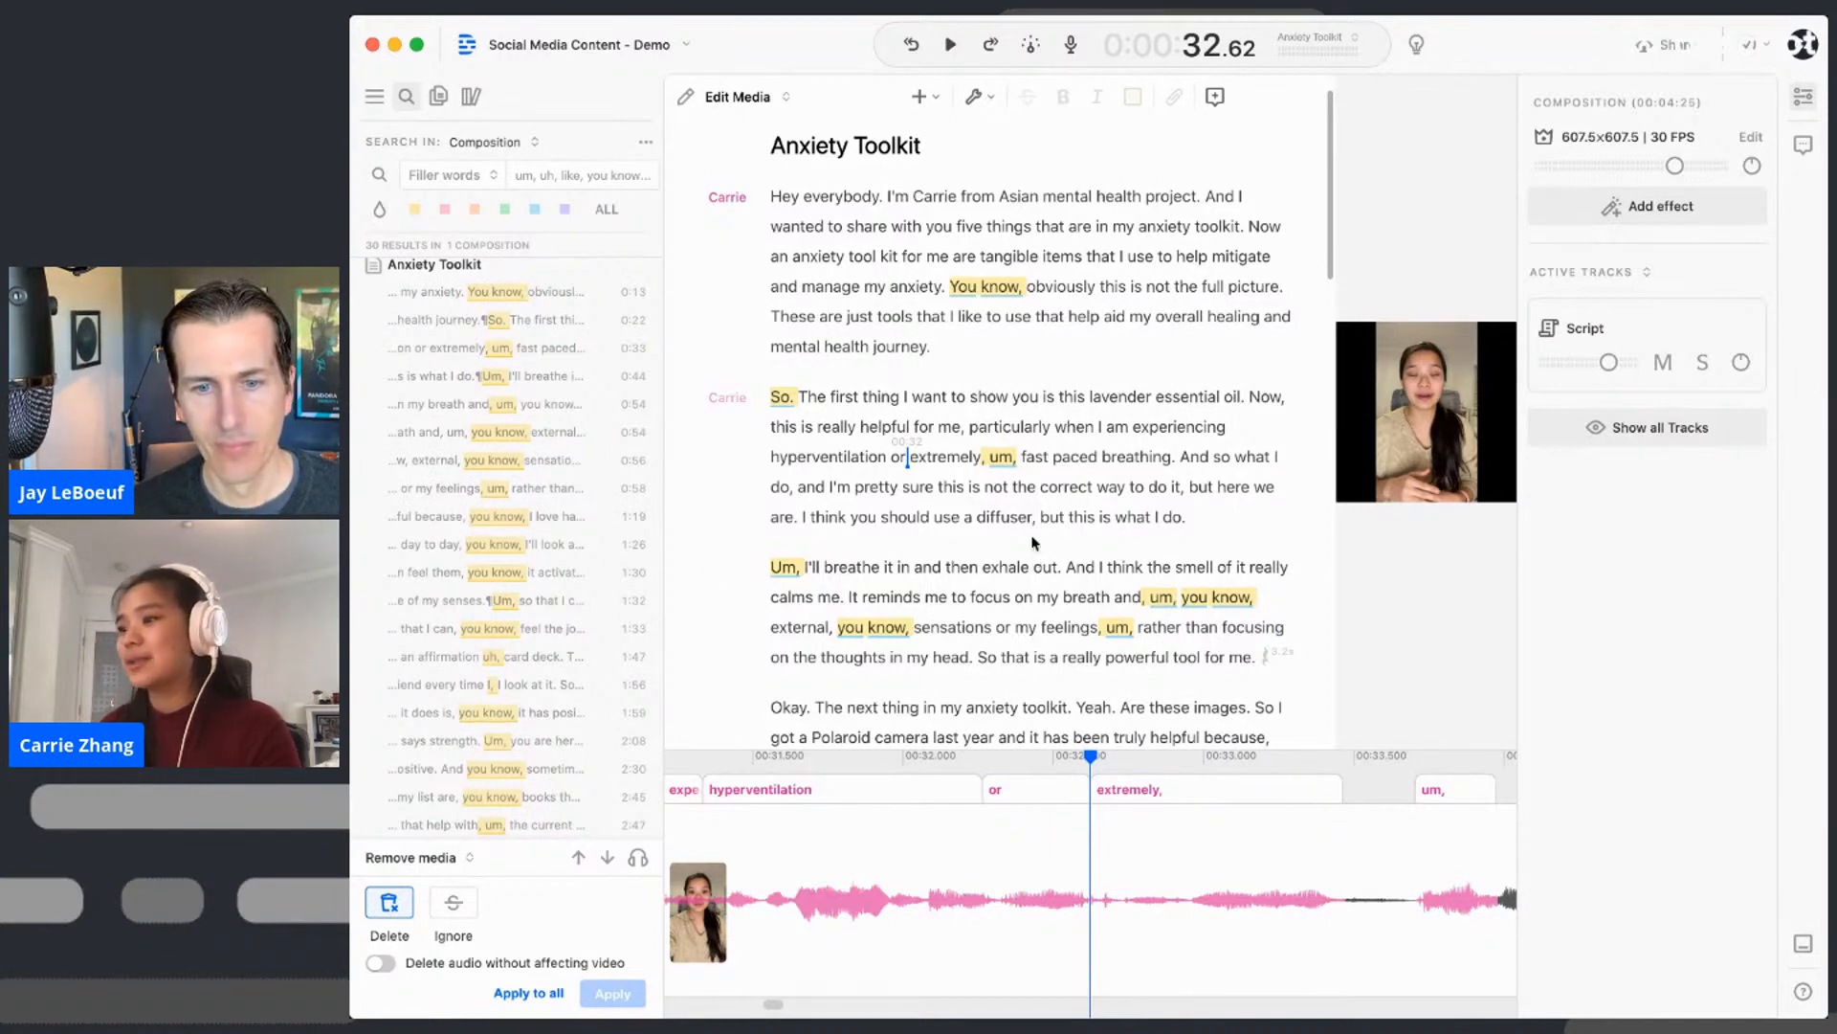
{"action": "scroll", "coordinate": [532, 596], "scroll_direction": "down", "scroll_amount": 3}
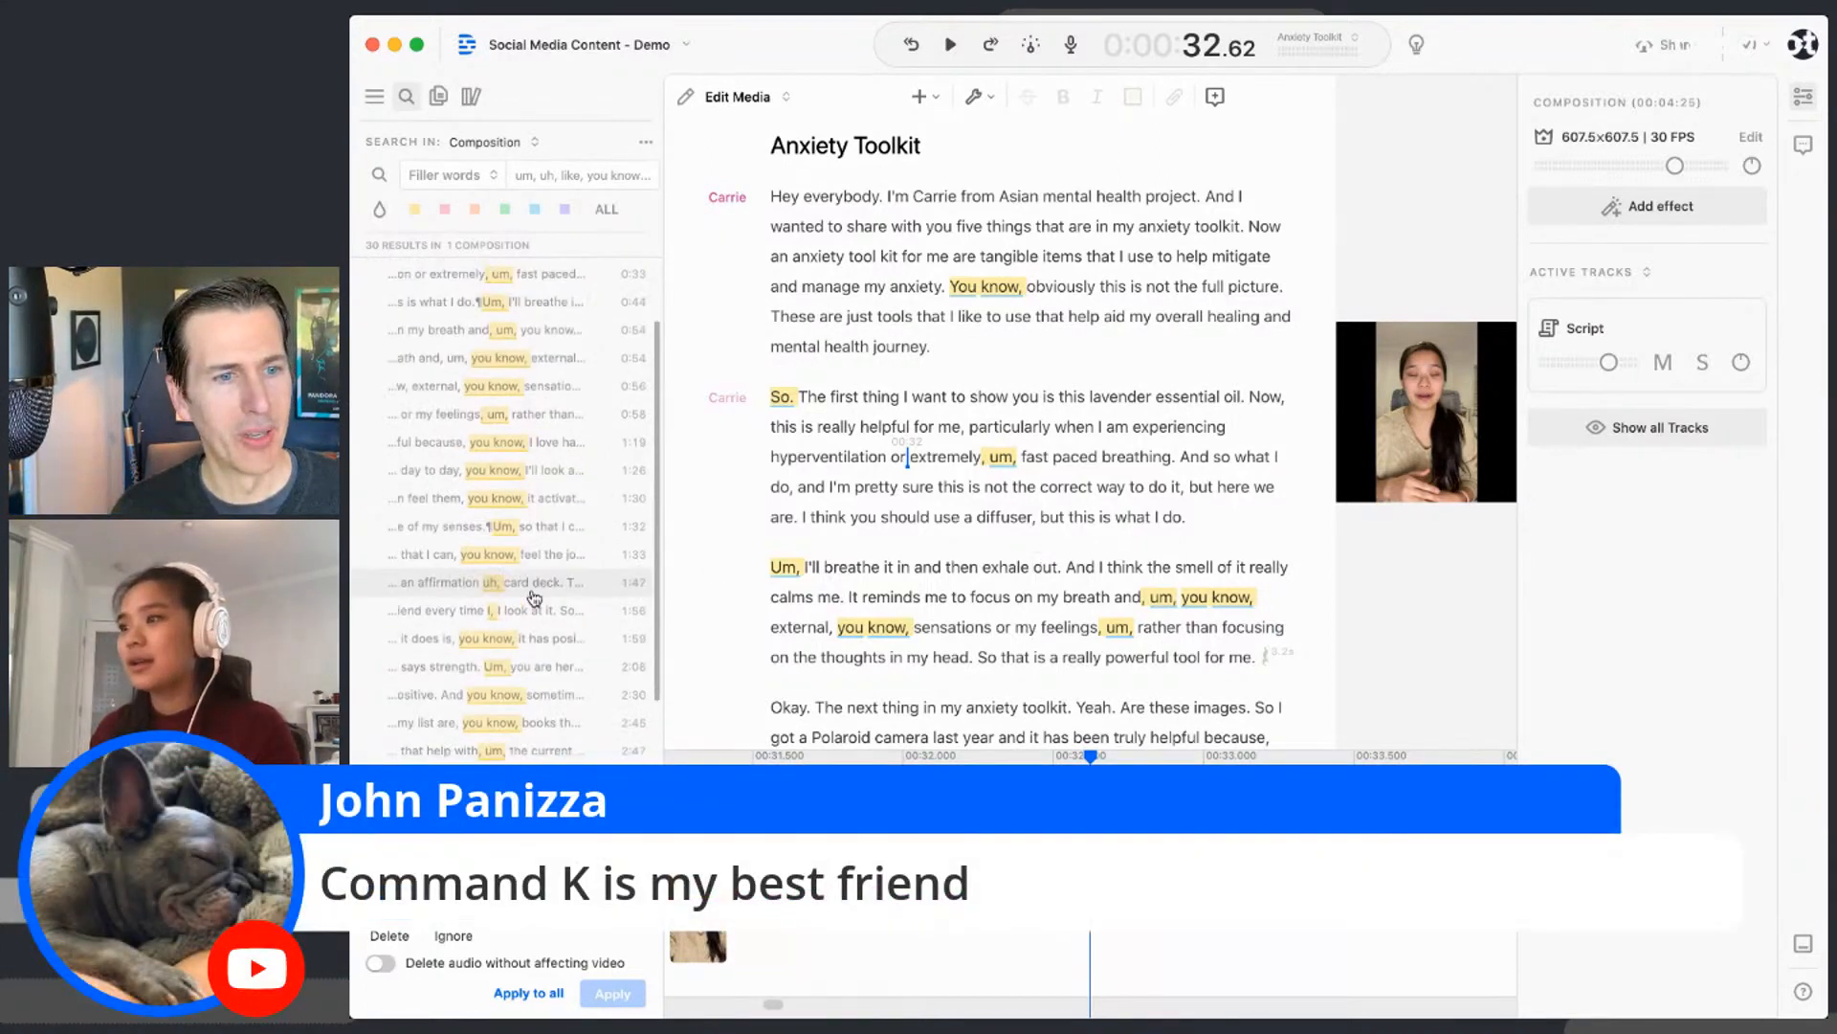
{"action": "scroll", "coordinate": [534, 598], "scroll_direction": "down", "scroll_amount": 6}
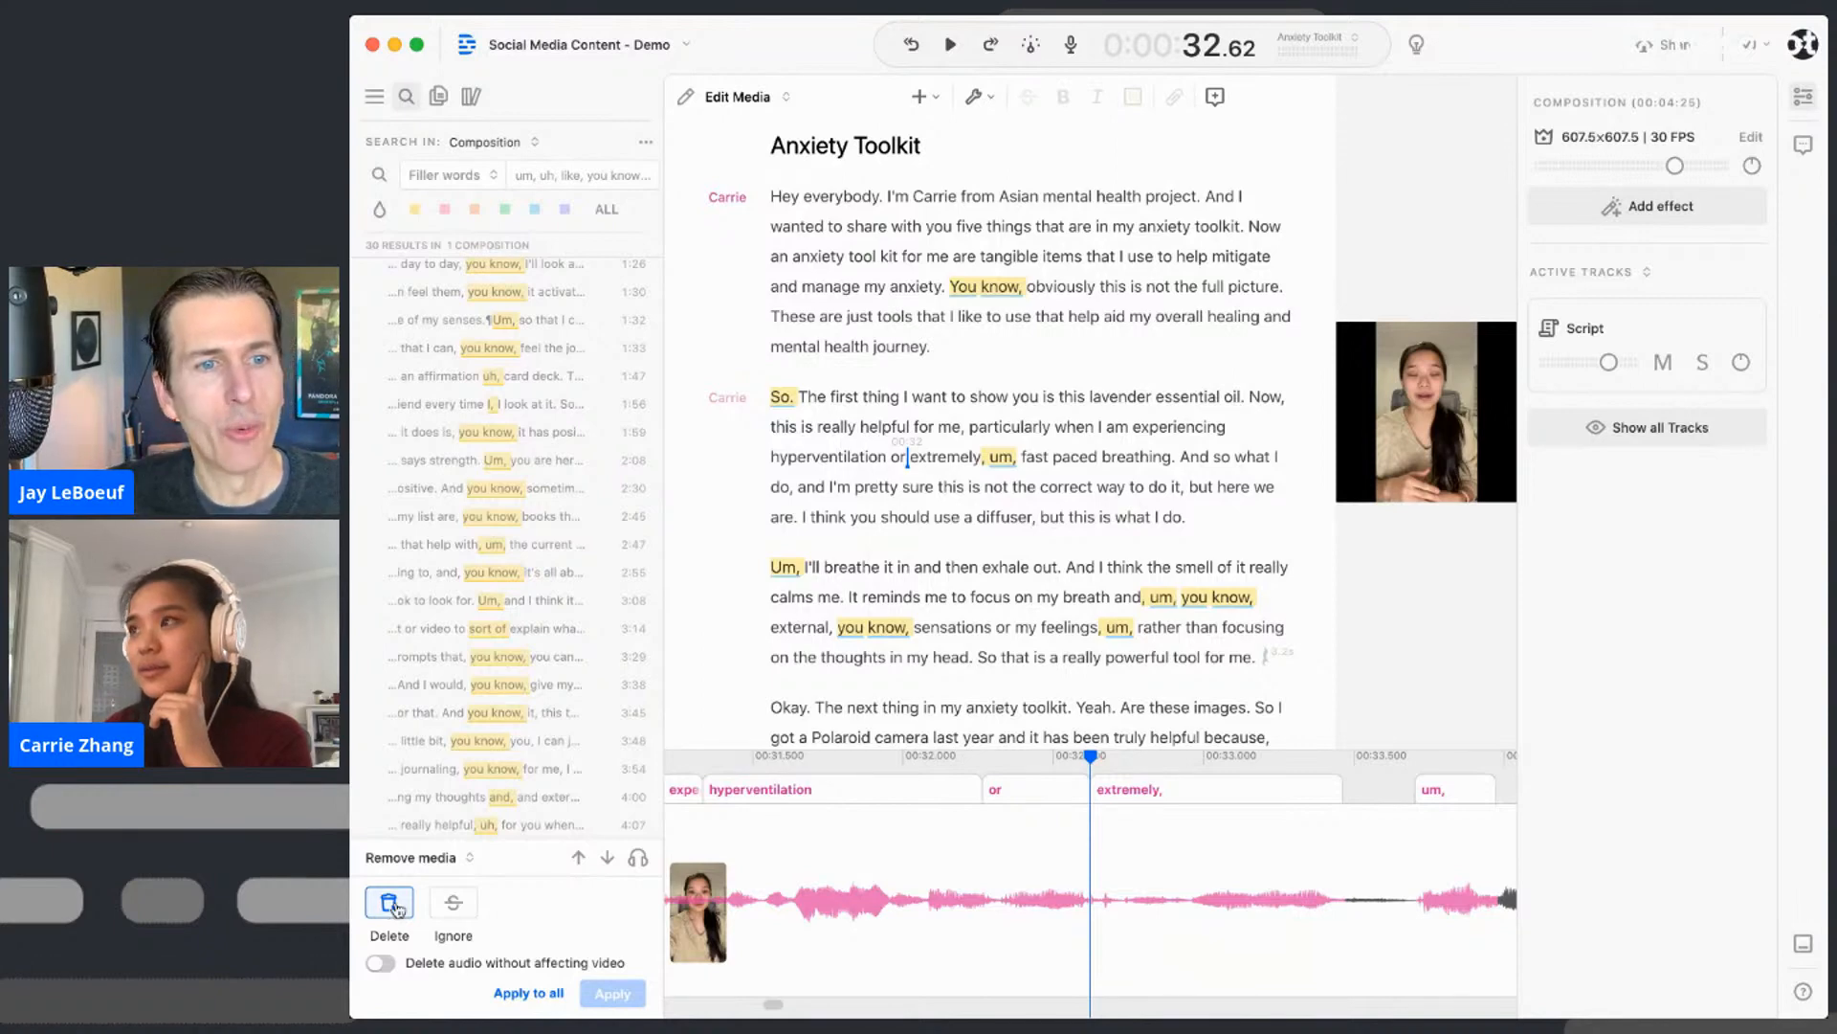
- Examine which words and phrases the filler word filter includes, leaving every option selected
{"action": "left_click", "coordinate": [545, 184]}
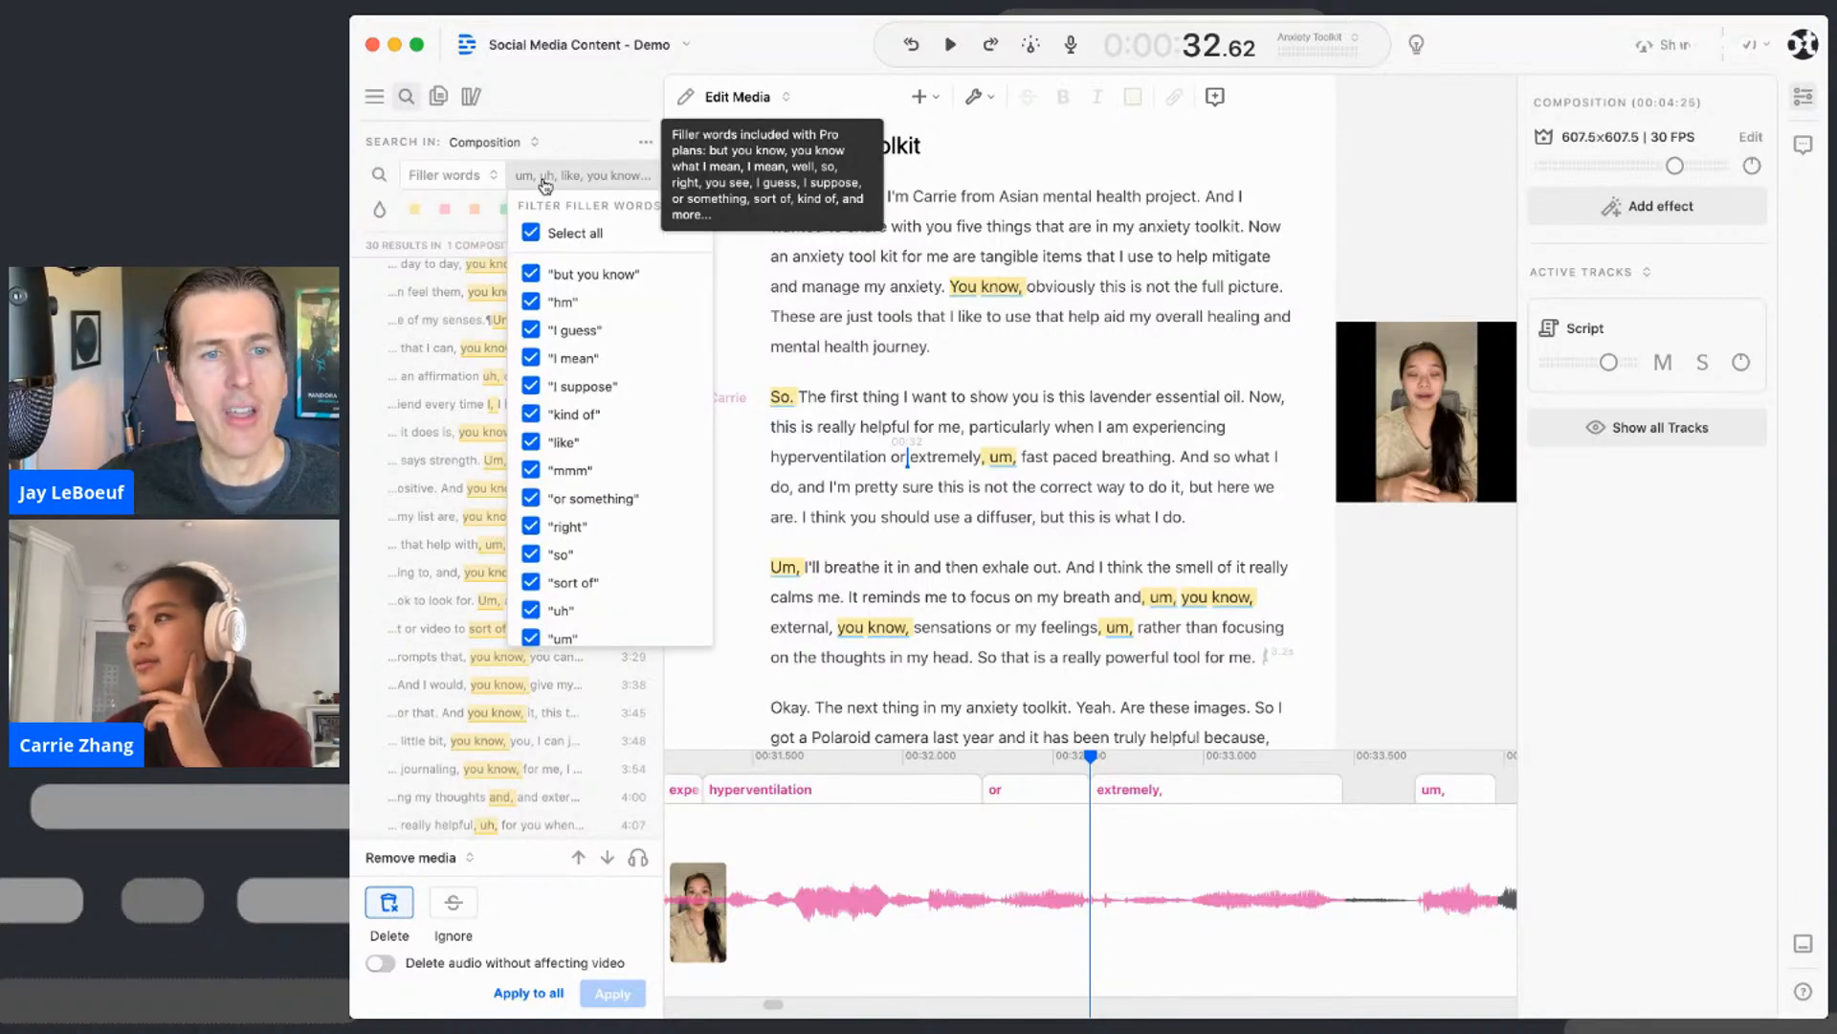
{"action": "scroll", "coordinate": [599, 324], "scroll_direction": "down", "scroll_amount": 2}
{"action": "scroll", "coordinate": [598, 323], "scroll_direction": "down", "scroll_amount": 2}
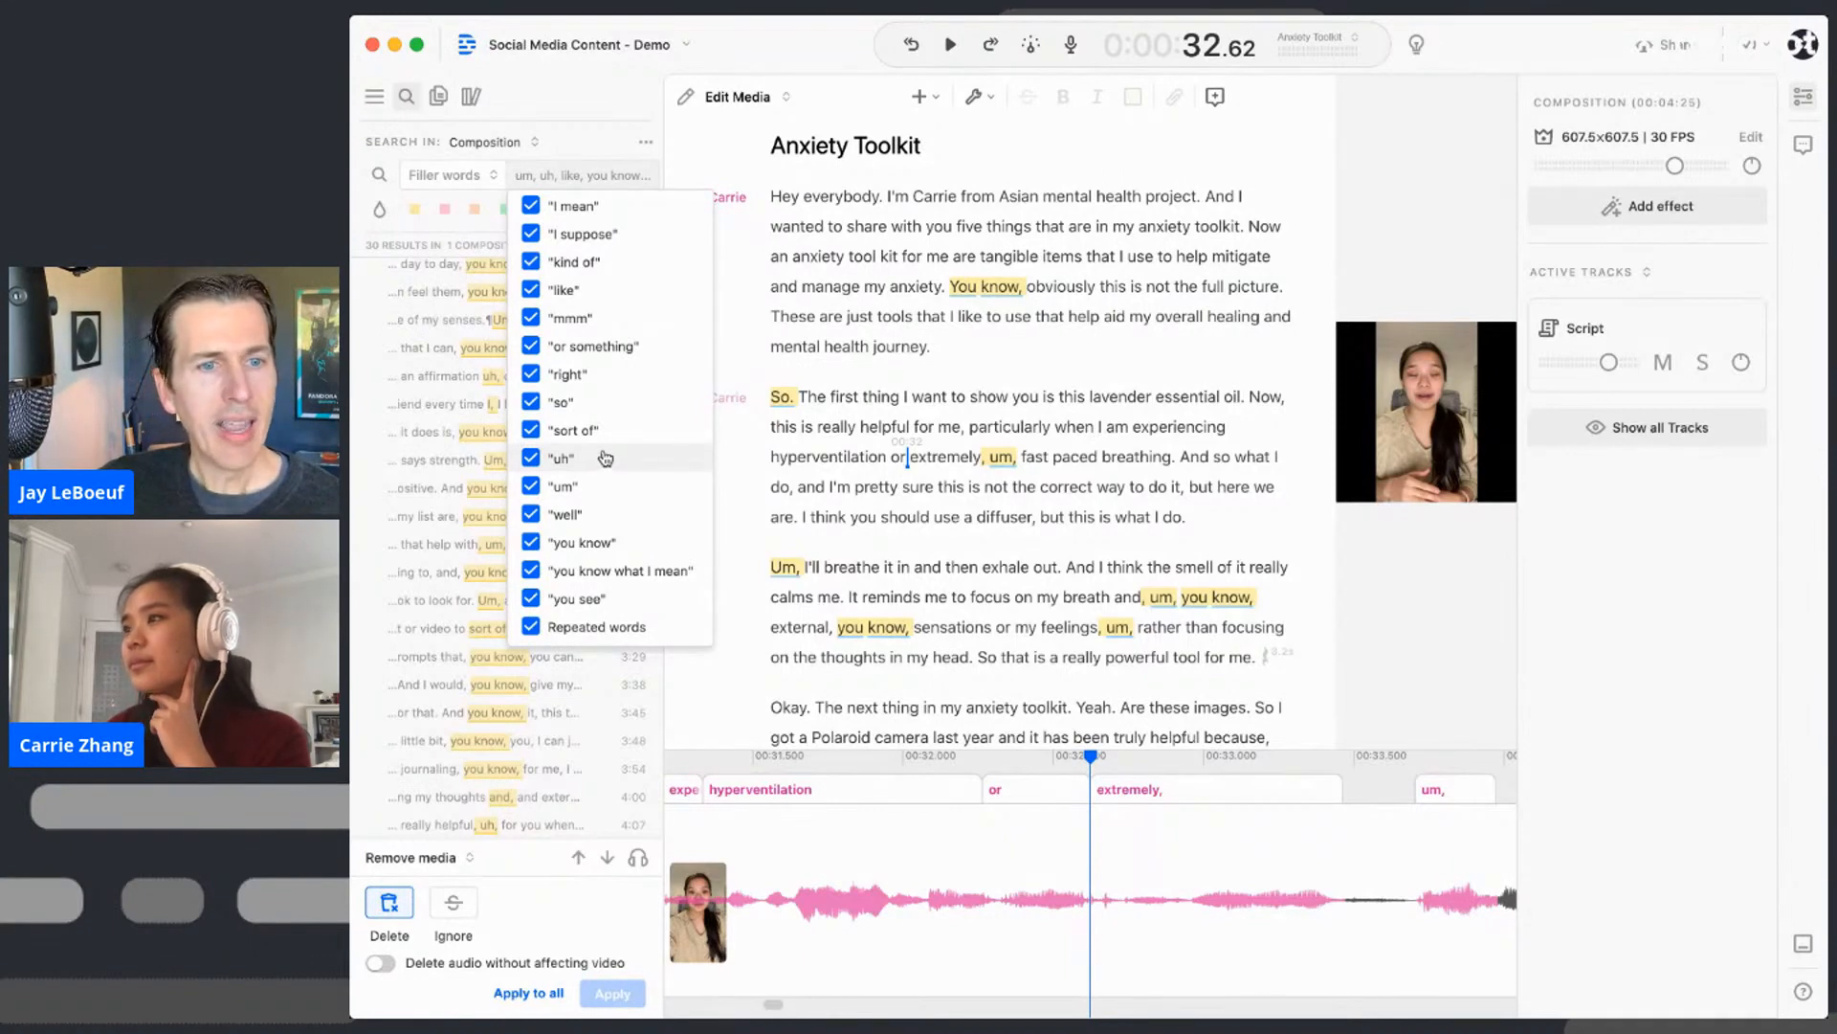
{"action": "scroll", "coordinate": [605, 457], "scroll_direction": "up", "scroll_amount": 5}
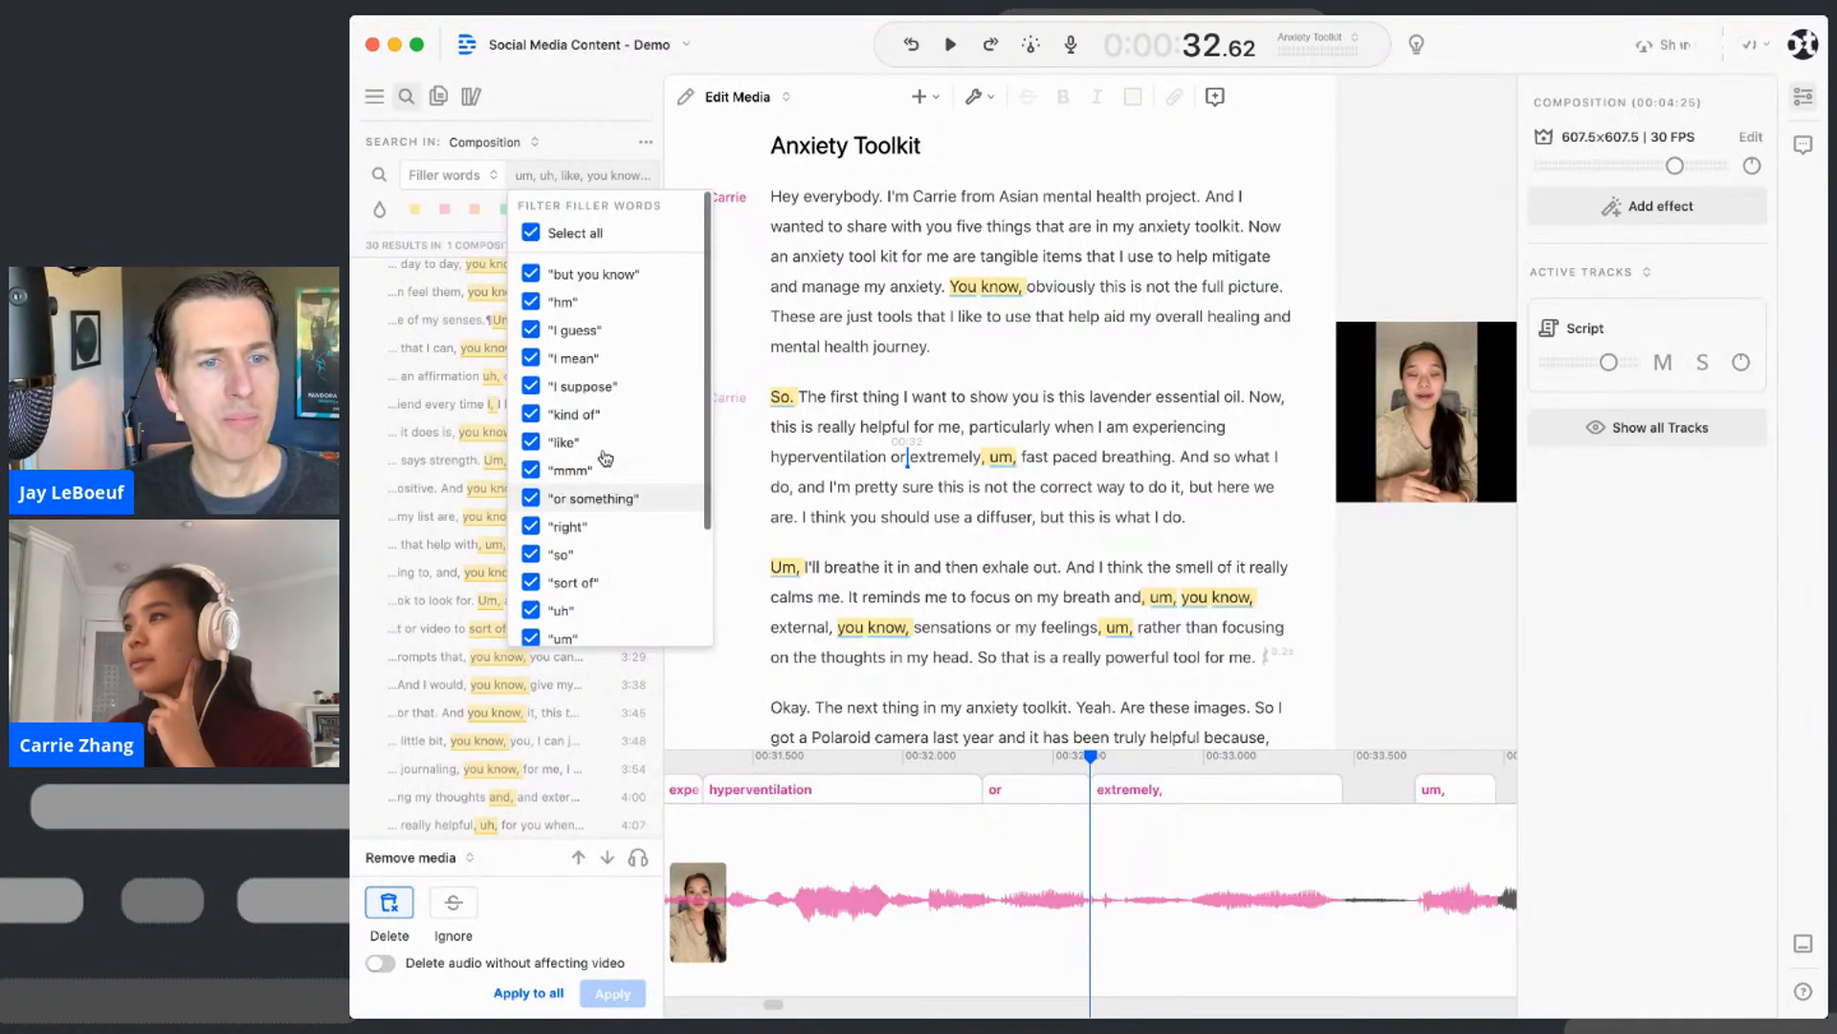
{"action": "left_click", "coordinate": [595, 166]}
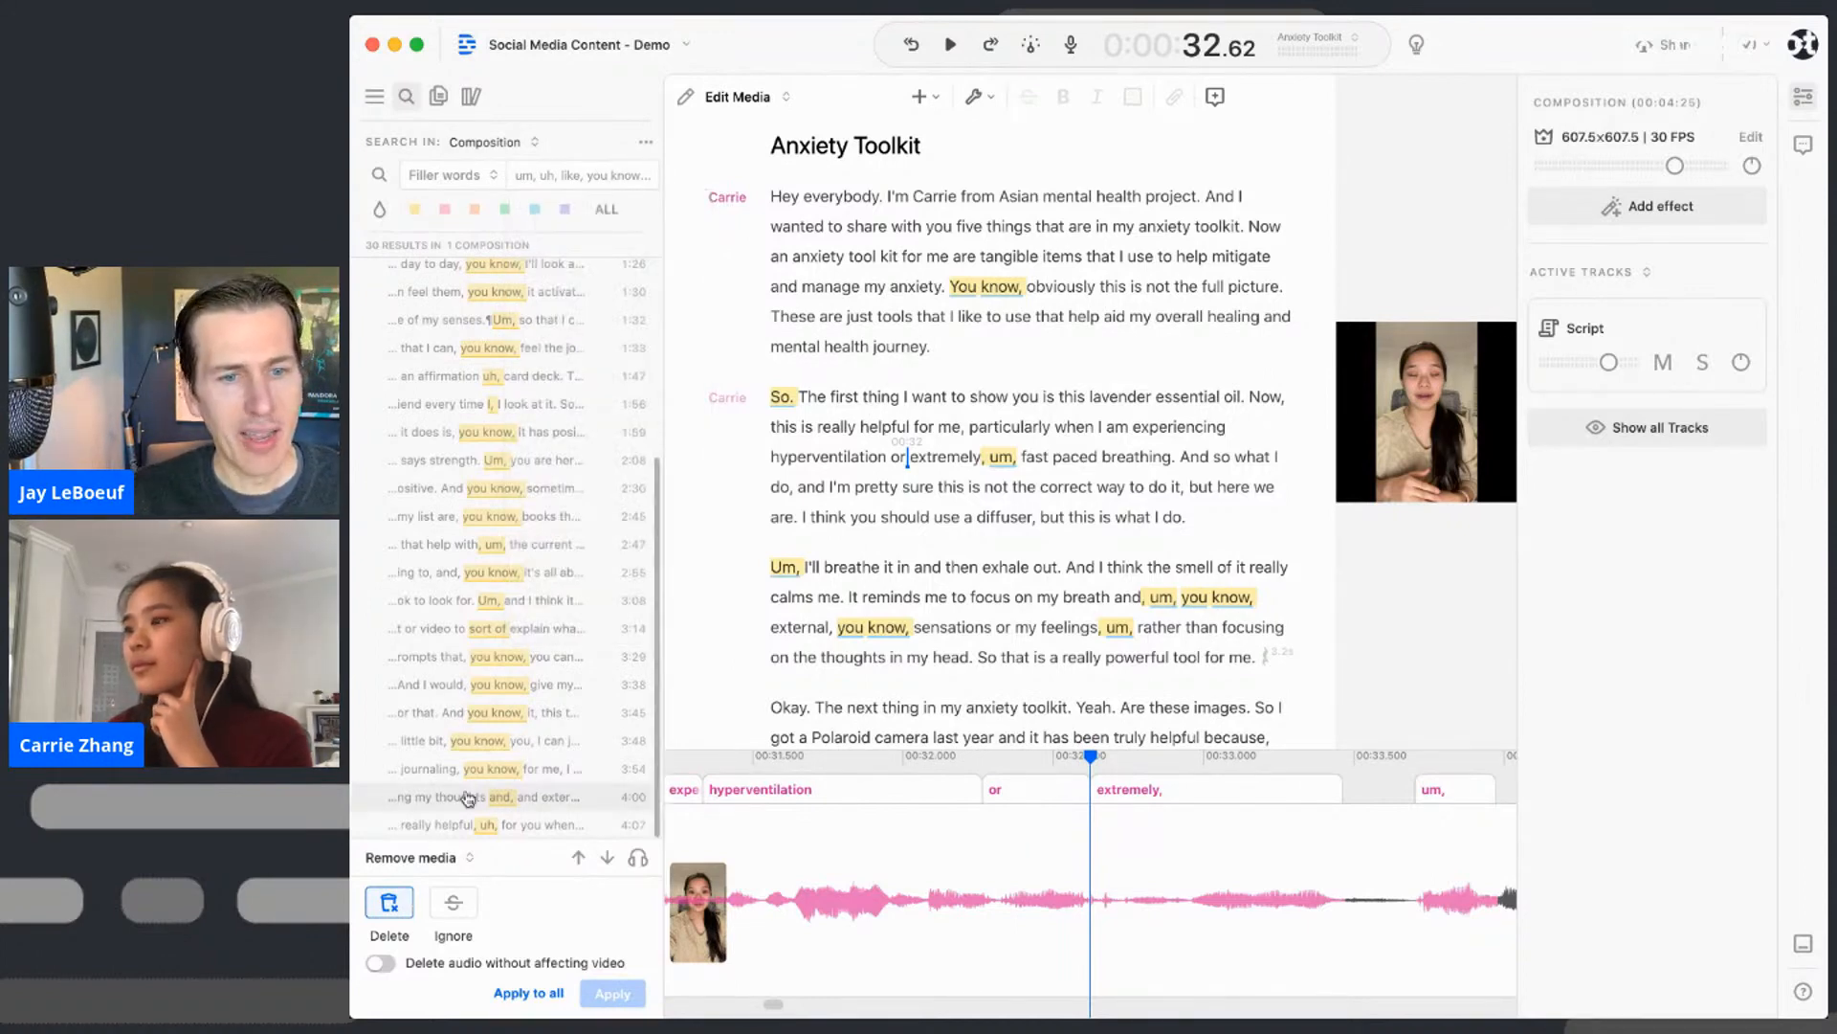
- Jump to the "you know," results at 2:30 and 2:55 in the script, and preview the second one
{"action": "left_click", "coordinate": [490, 489]}
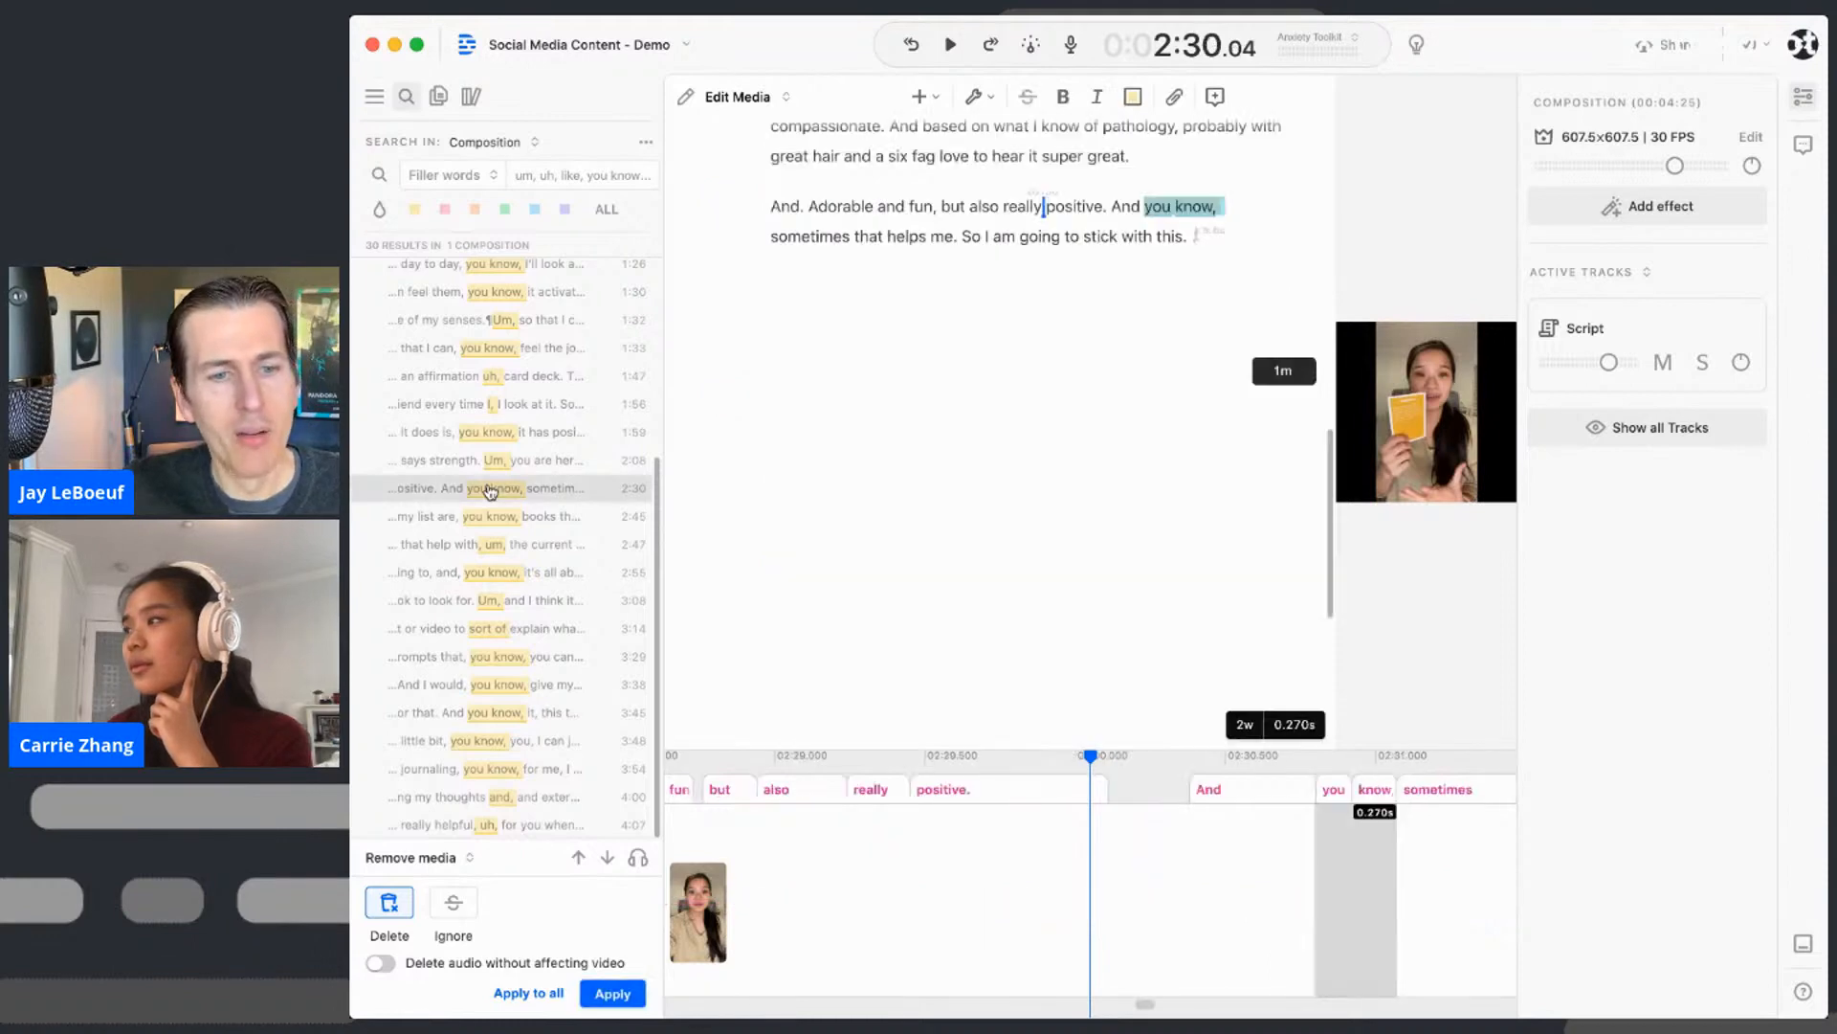
{"action": "left_click", "coordinate": [497, 573]}
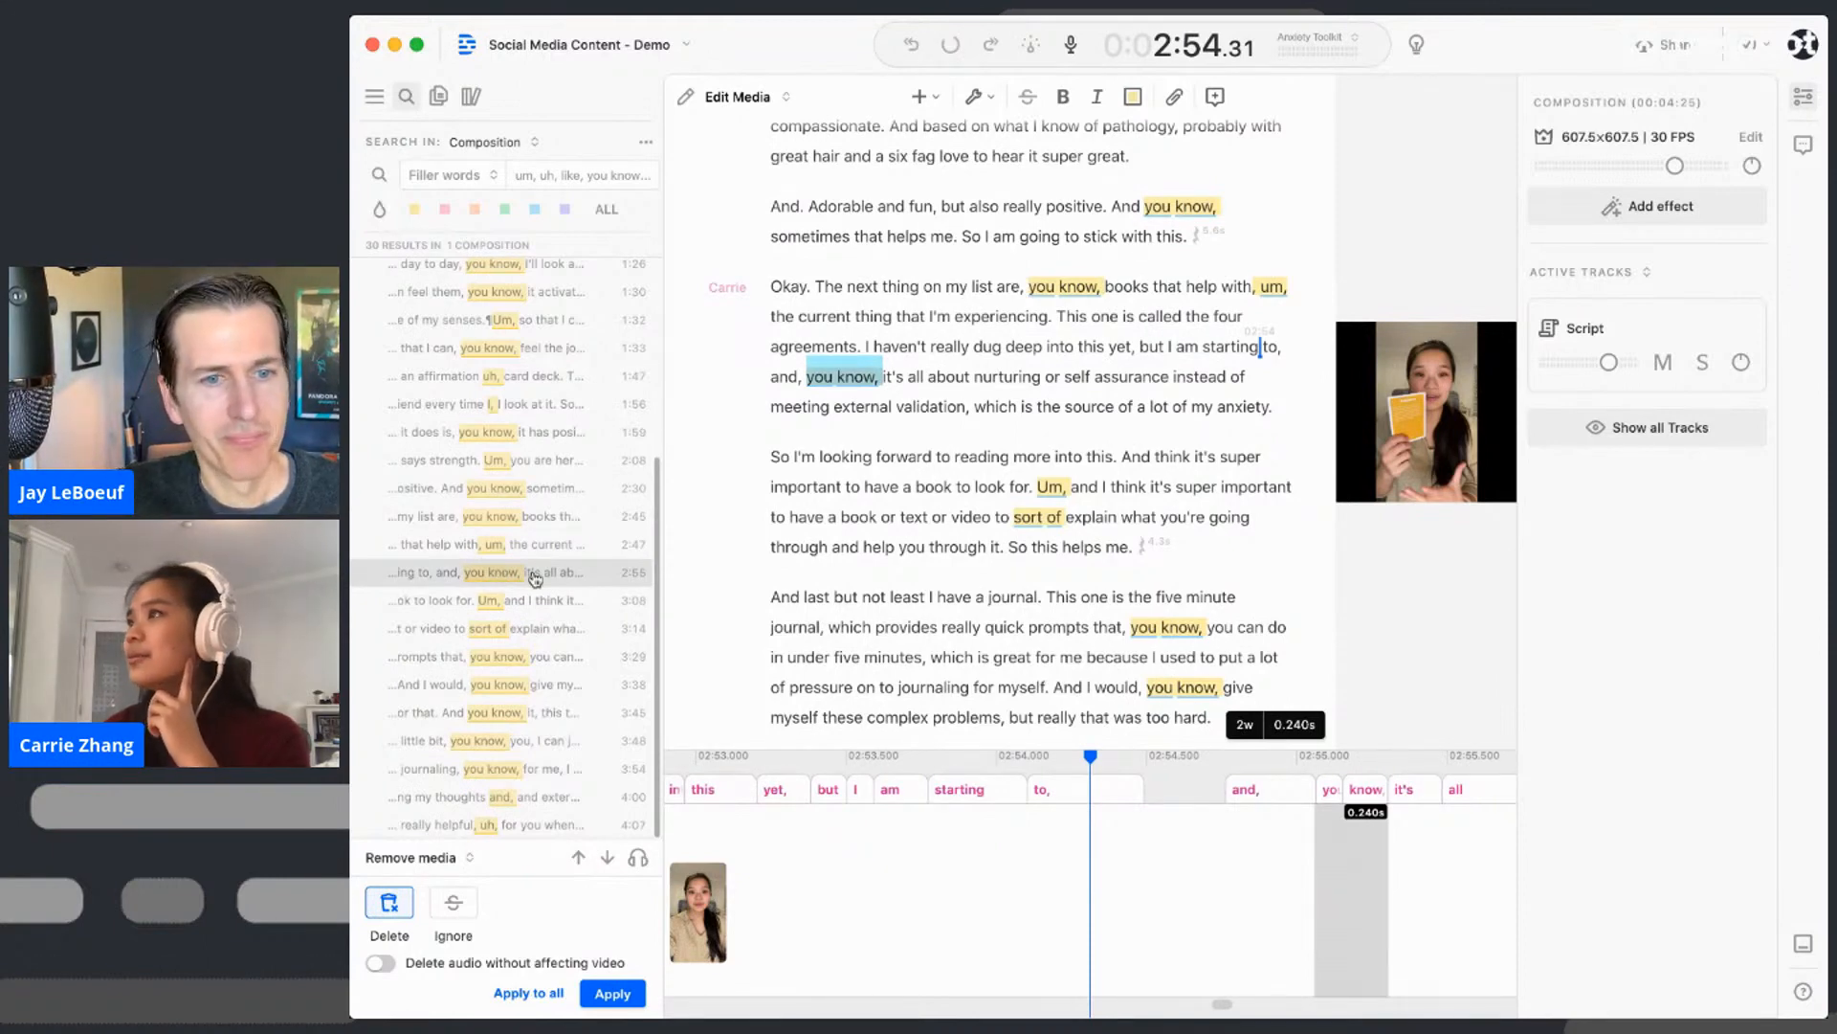
{"action": "left_click", "coordinate": [950, 45]}
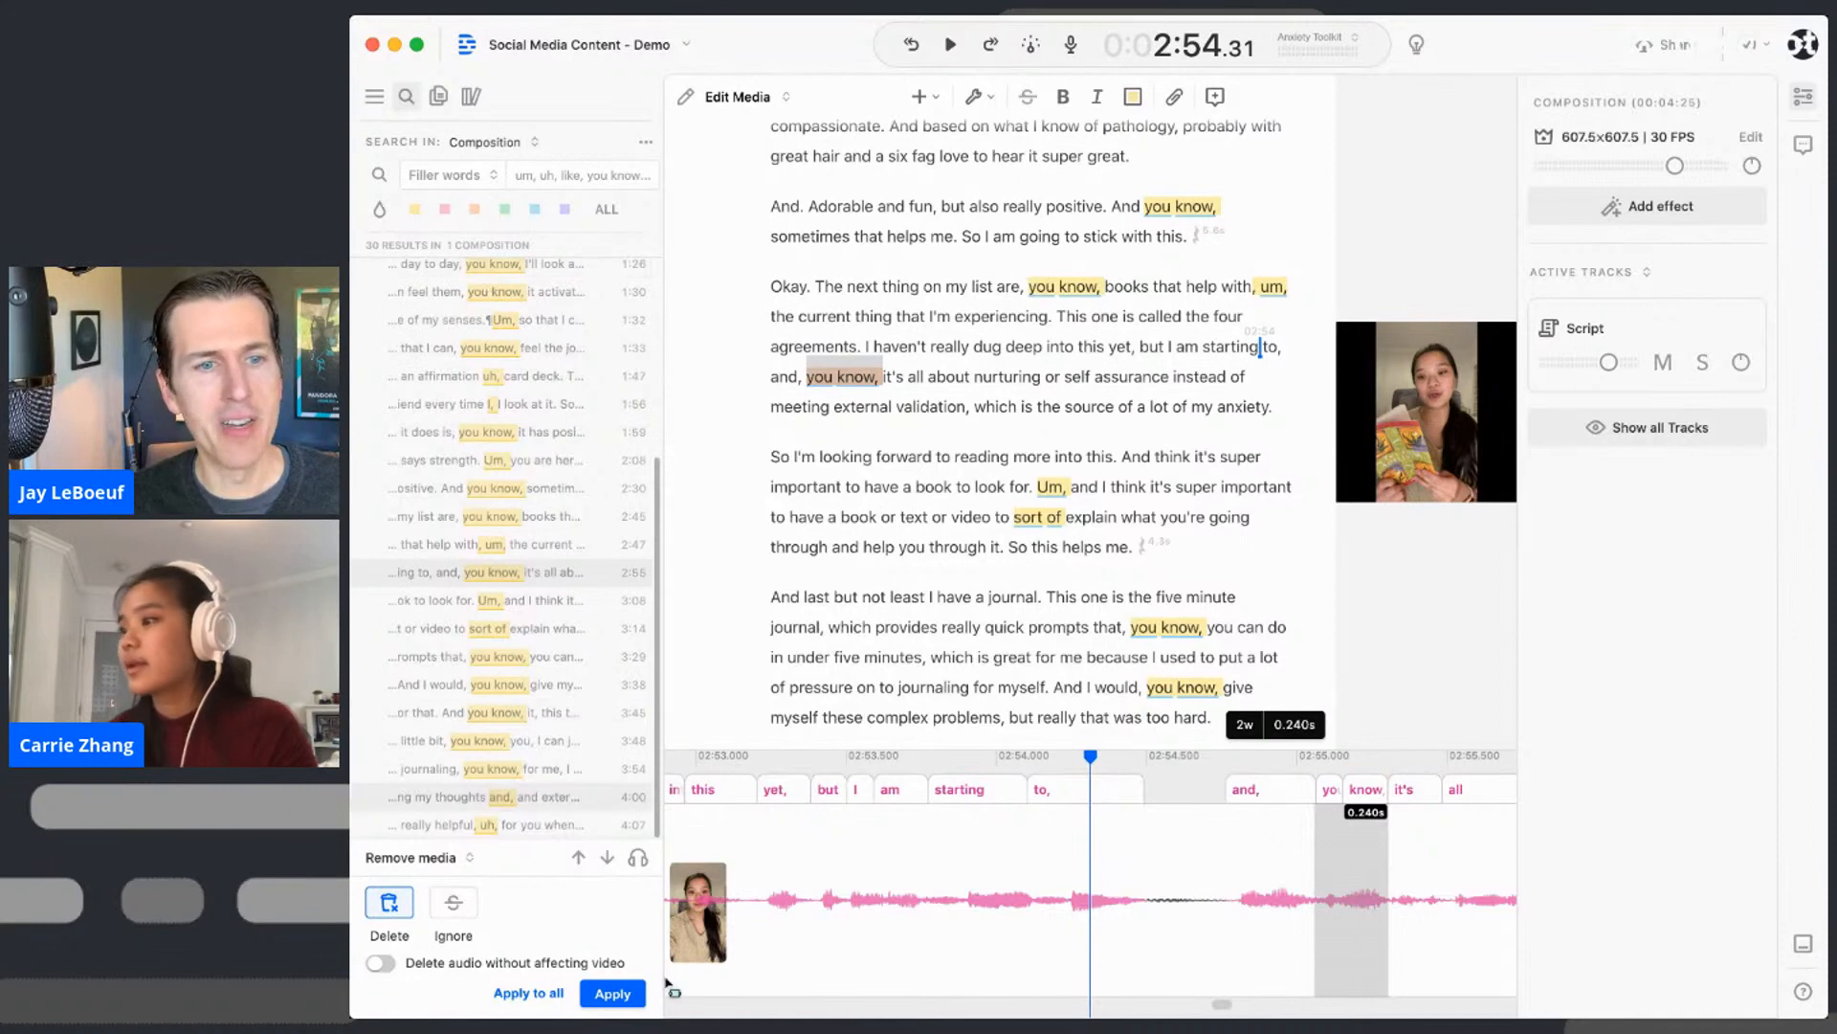
{"action": "left_click", "coordinate": [639, 861]}
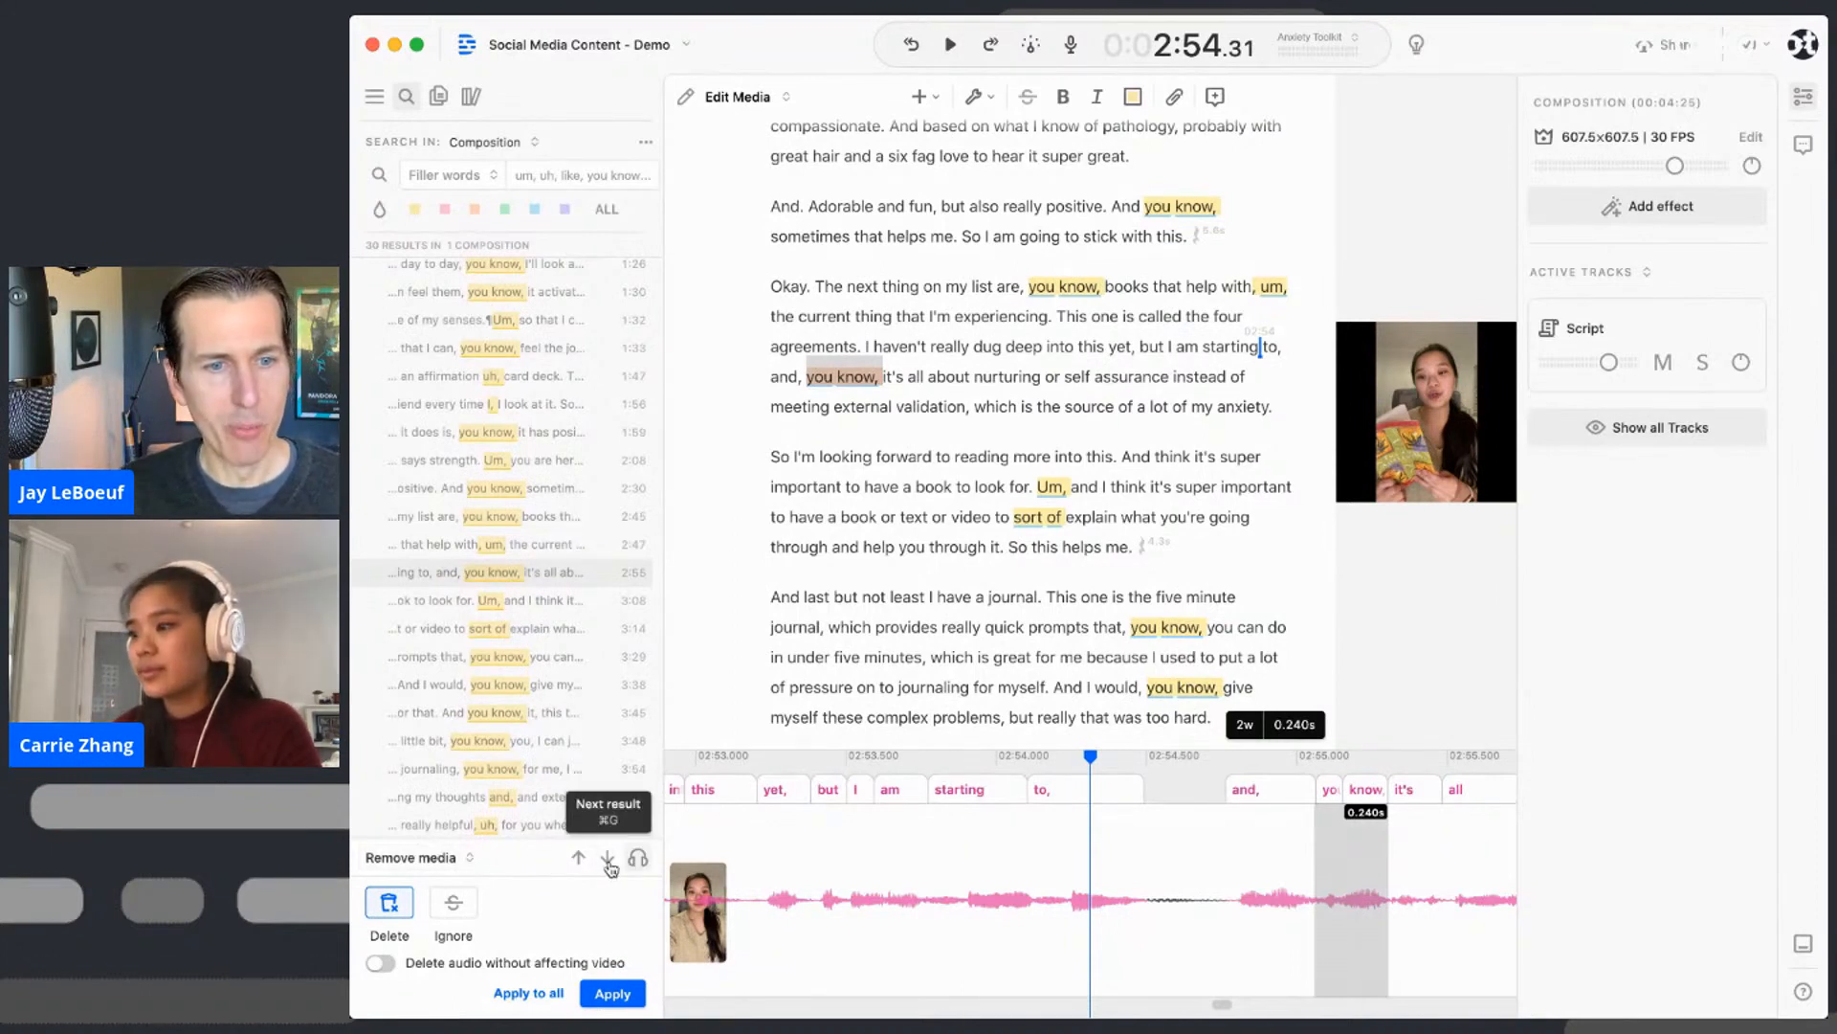
- Ignore all the filler word results in the composition, keeping Remove media as the action
{"action": "left_click", "coordinate": [431, 857]}
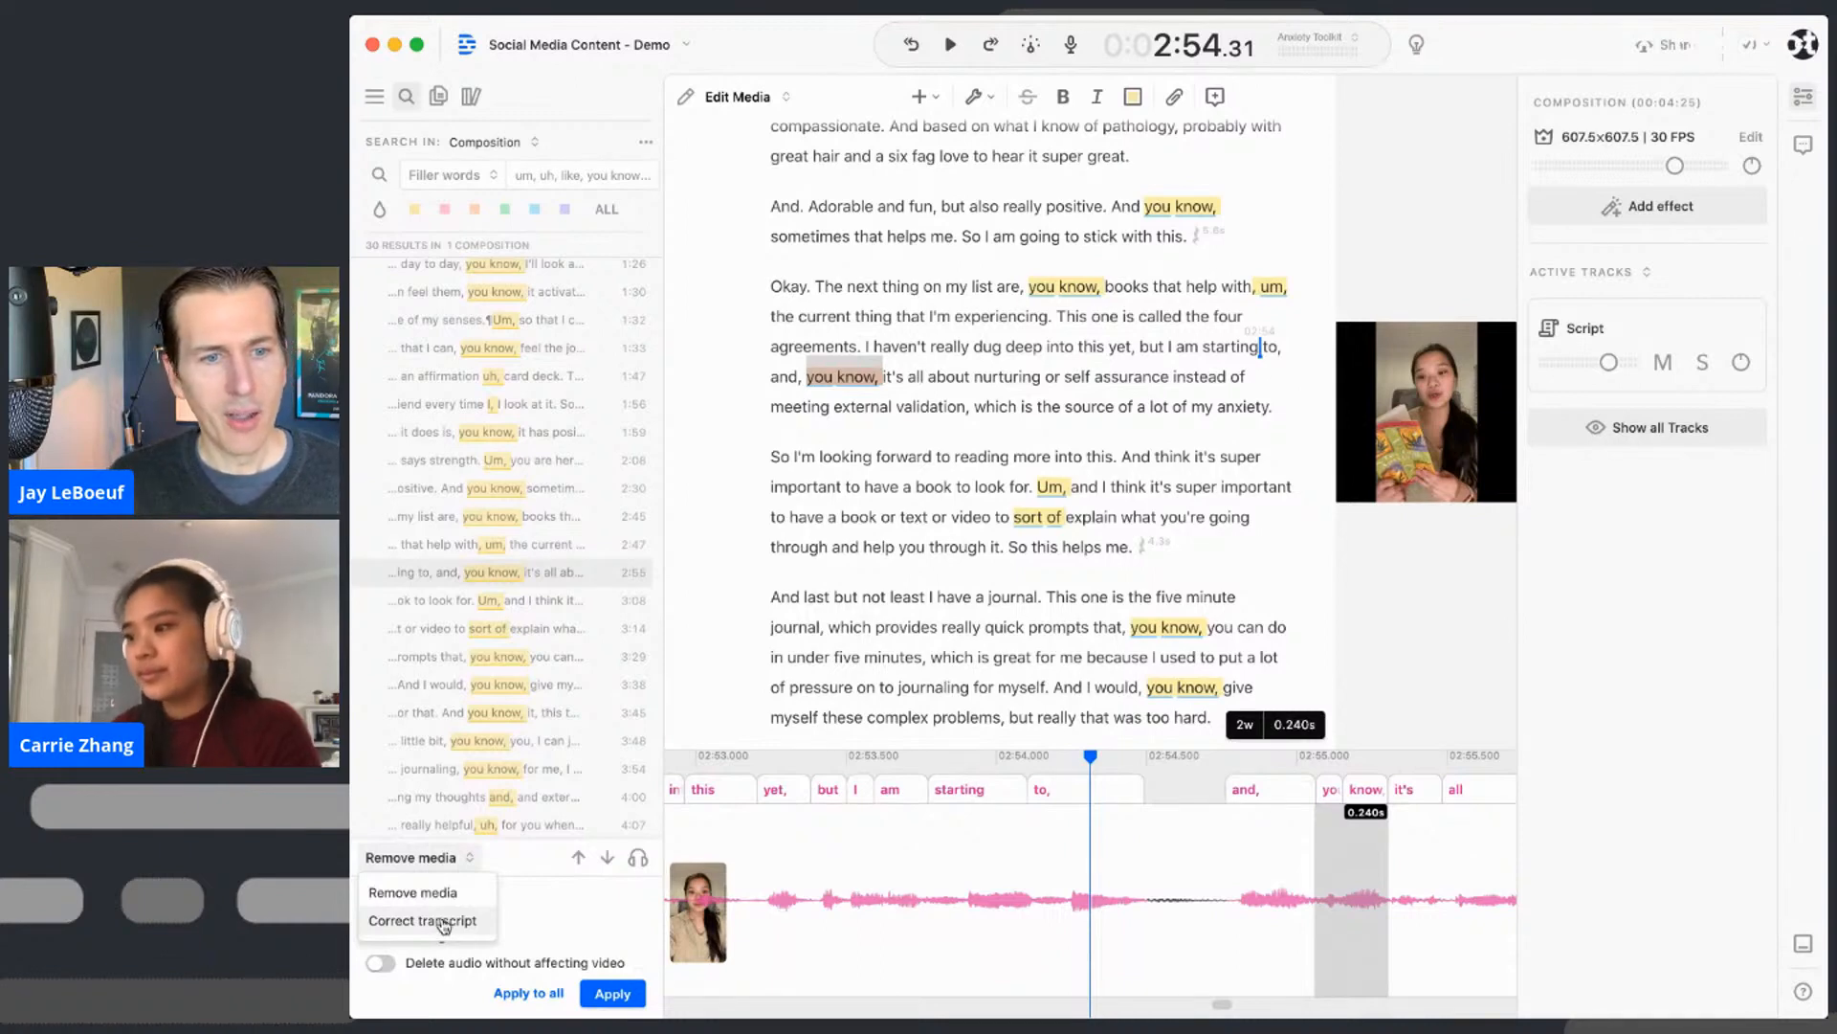
{"action": "left_click", "coordinate": [565, 926]}
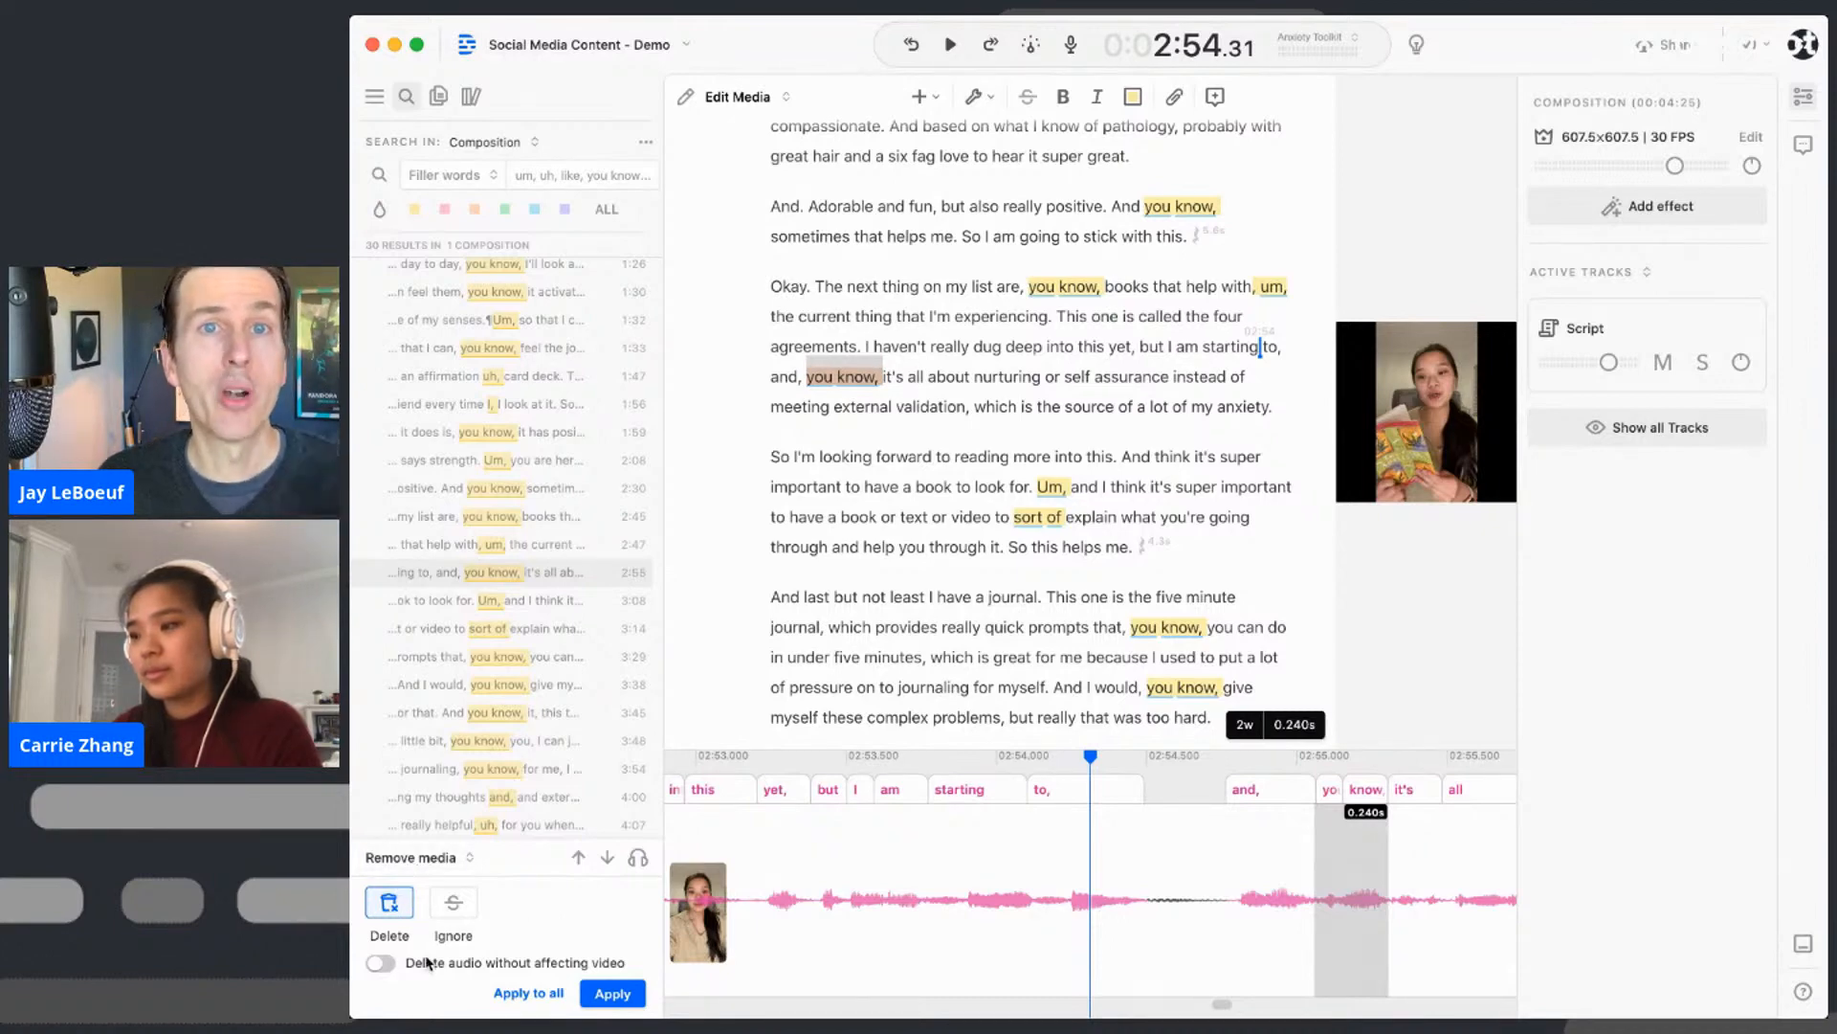
{"action": "left_click", "coordinate": [436, 858]}
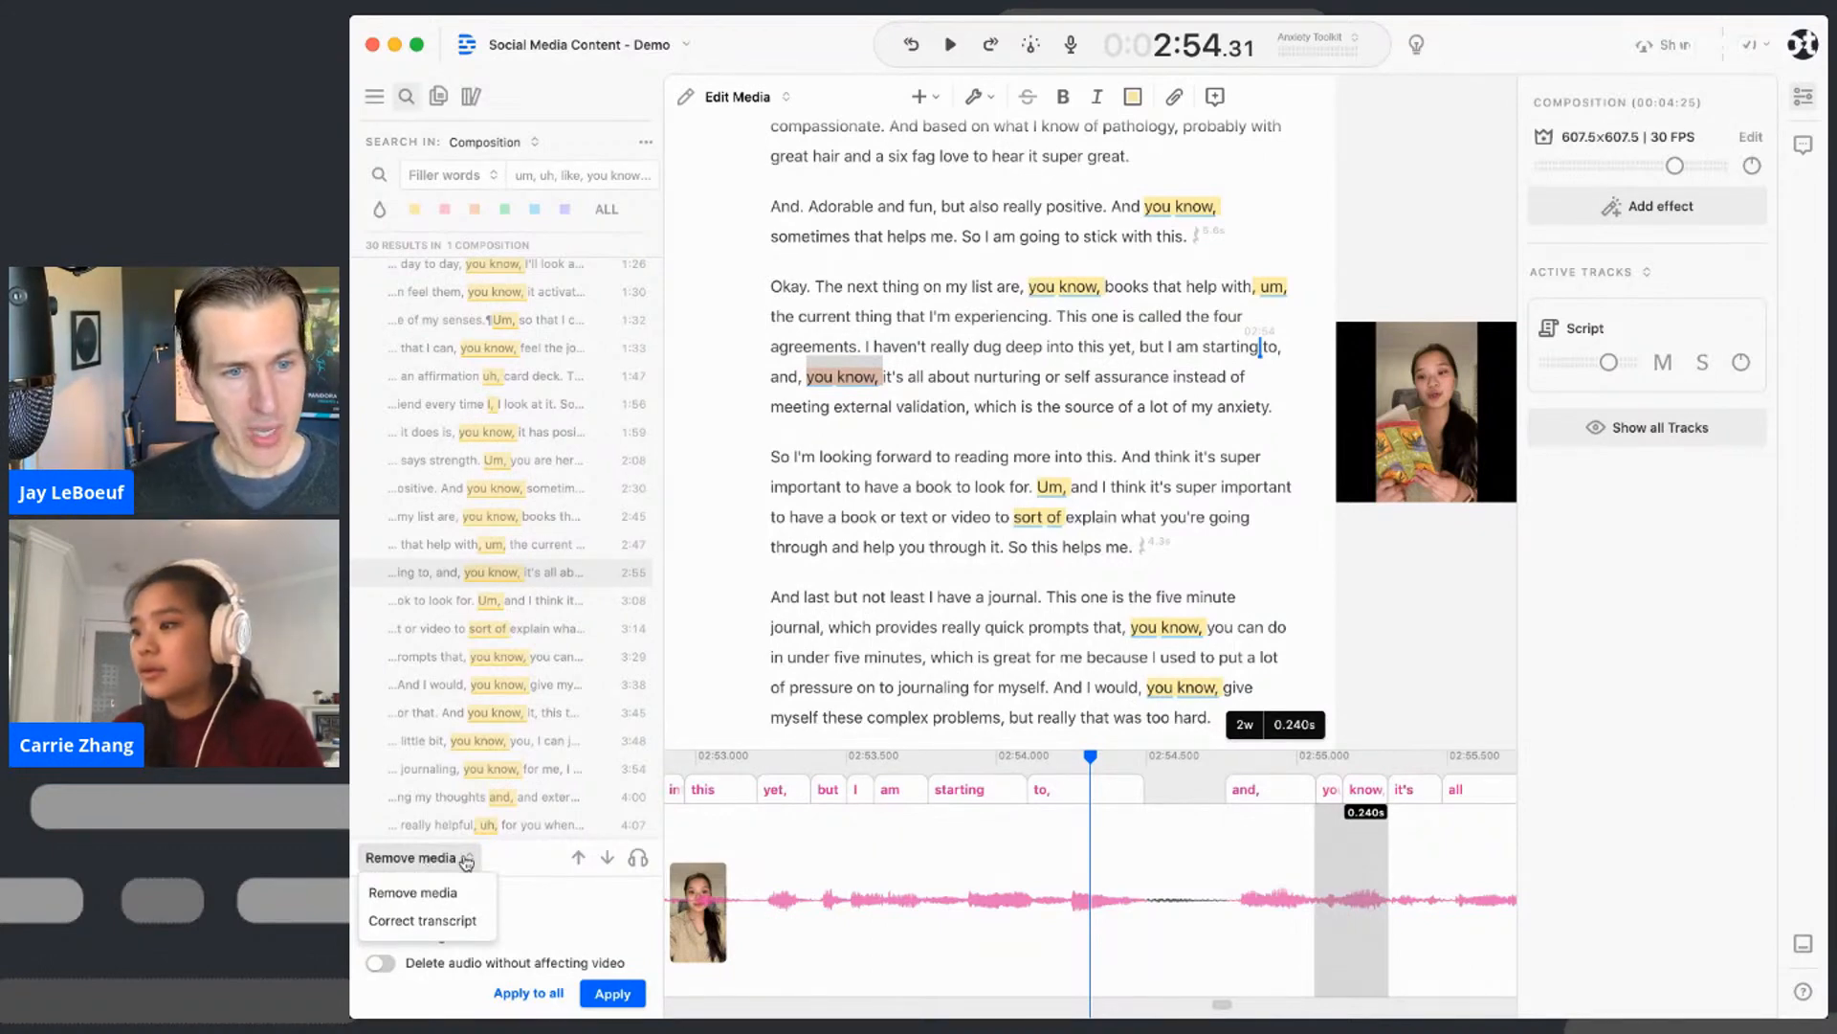
{"action": "left_click", "coordinate": [412, 891]}
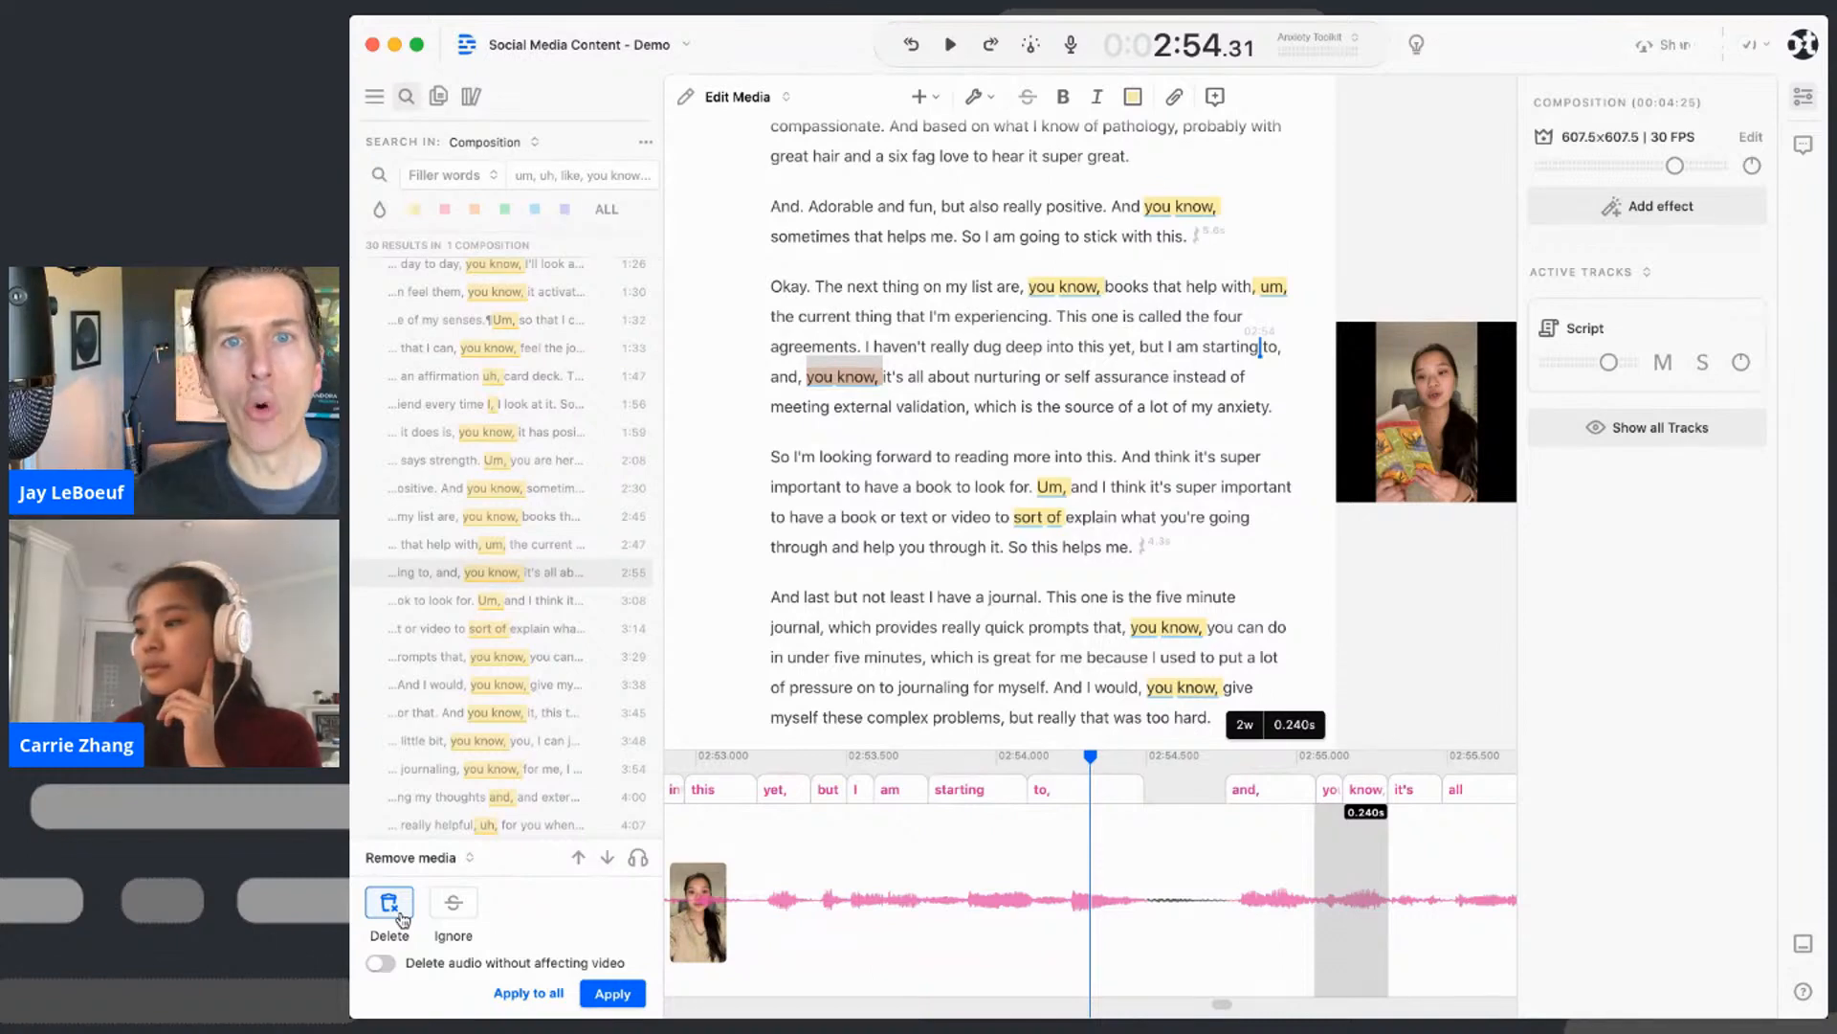
{"action": "left_click", "coordinate": [456, 916]}
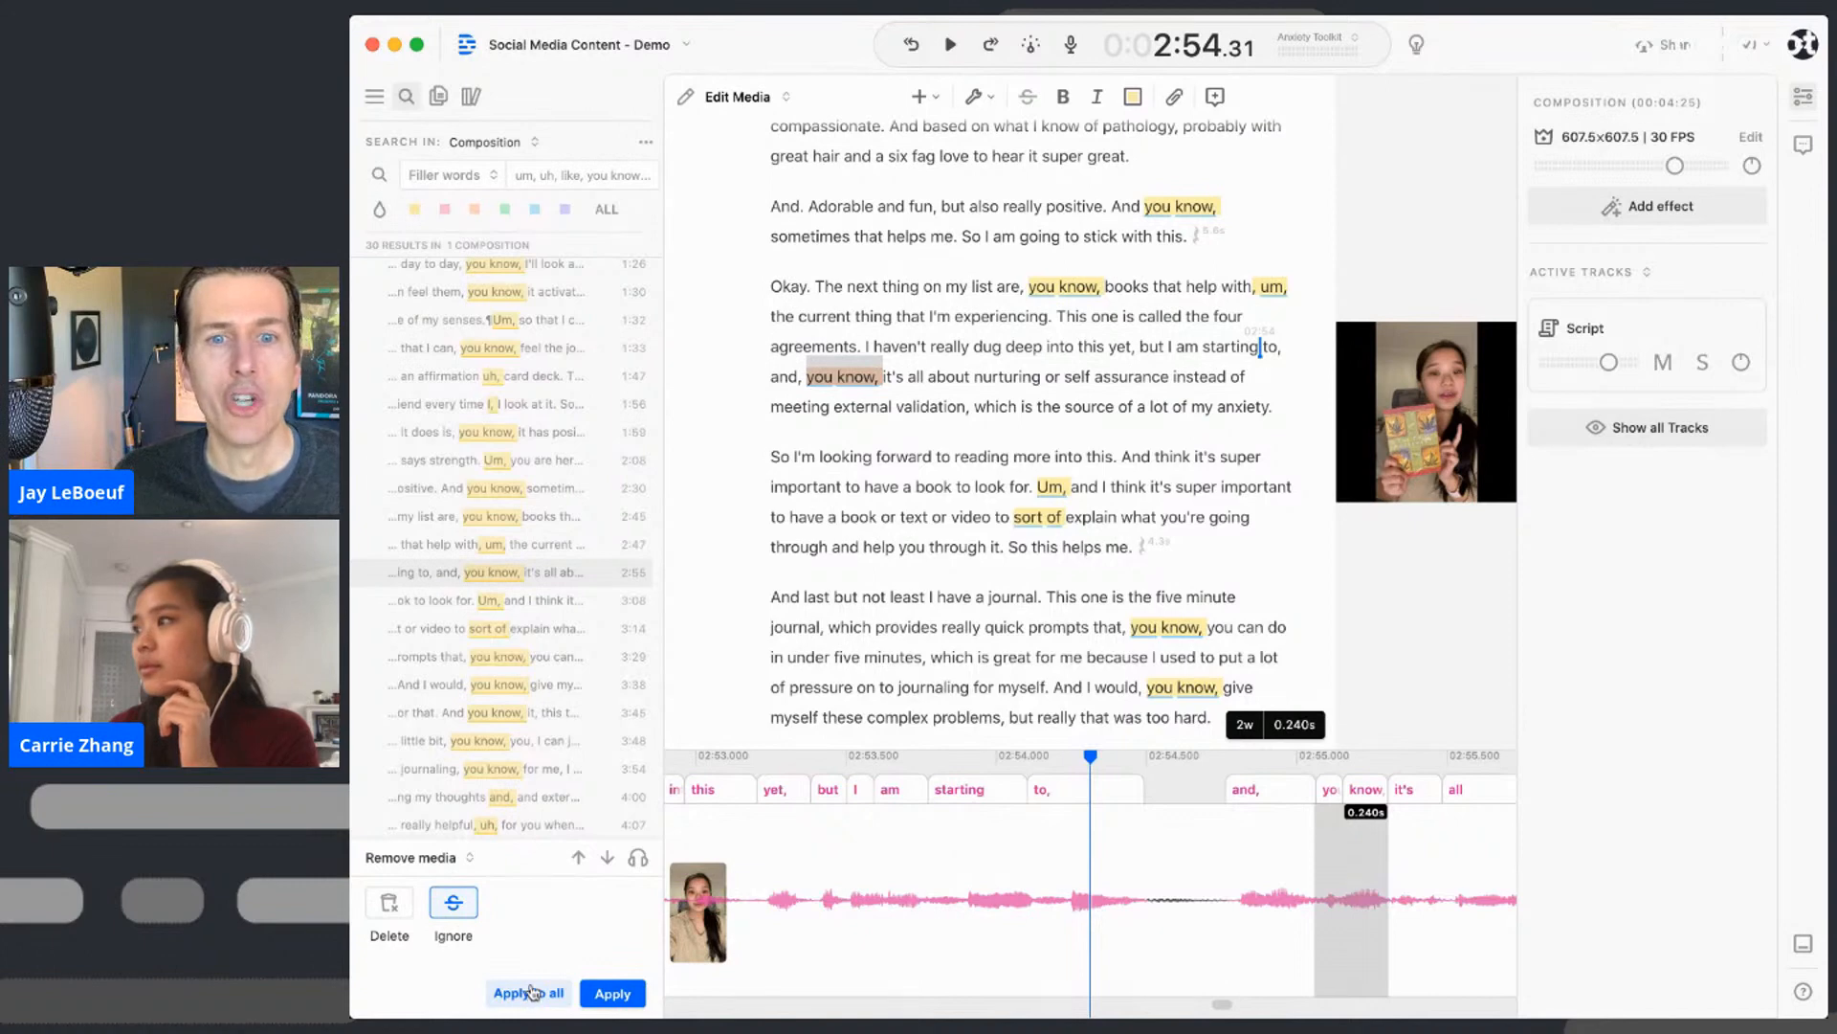
{"action": "left_click", "coordinate": [532, 996]}
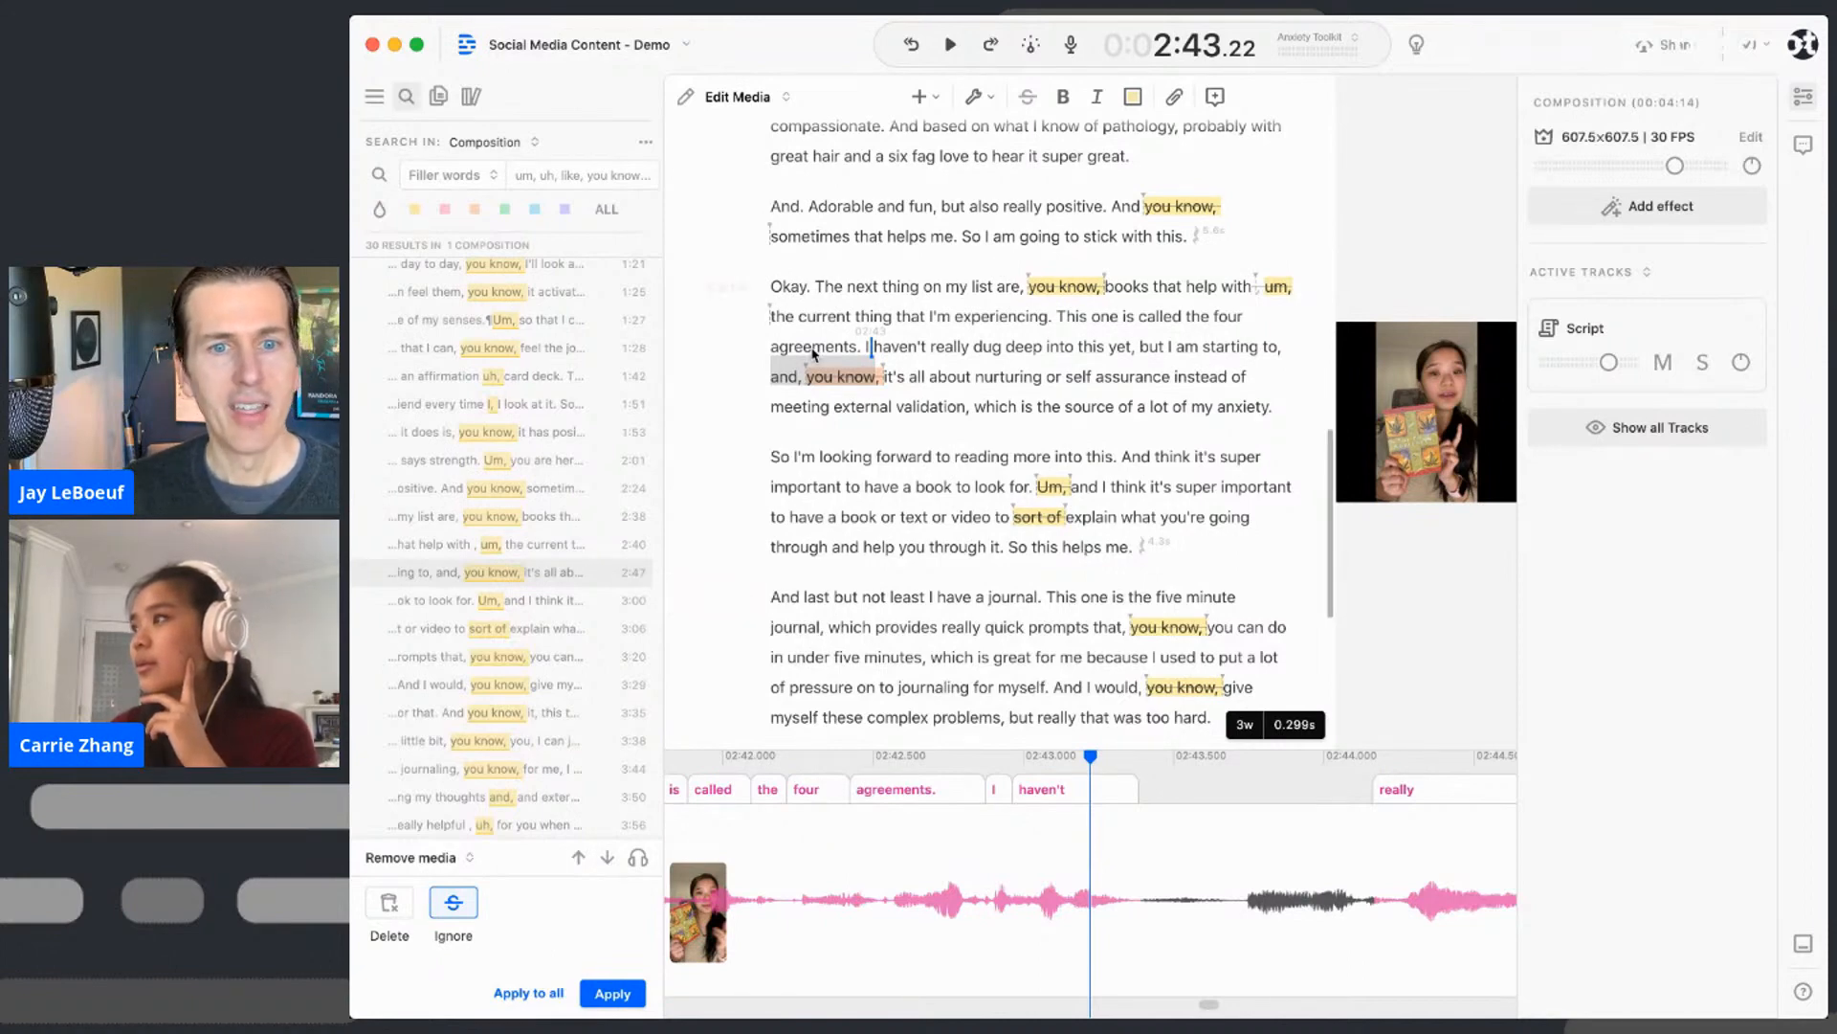
- Play the script from "Adorable and fun" to the end of that paragraph to check playback across the ignored "you know,"
{"action": "left_click", "coordinate": [813, 209]}
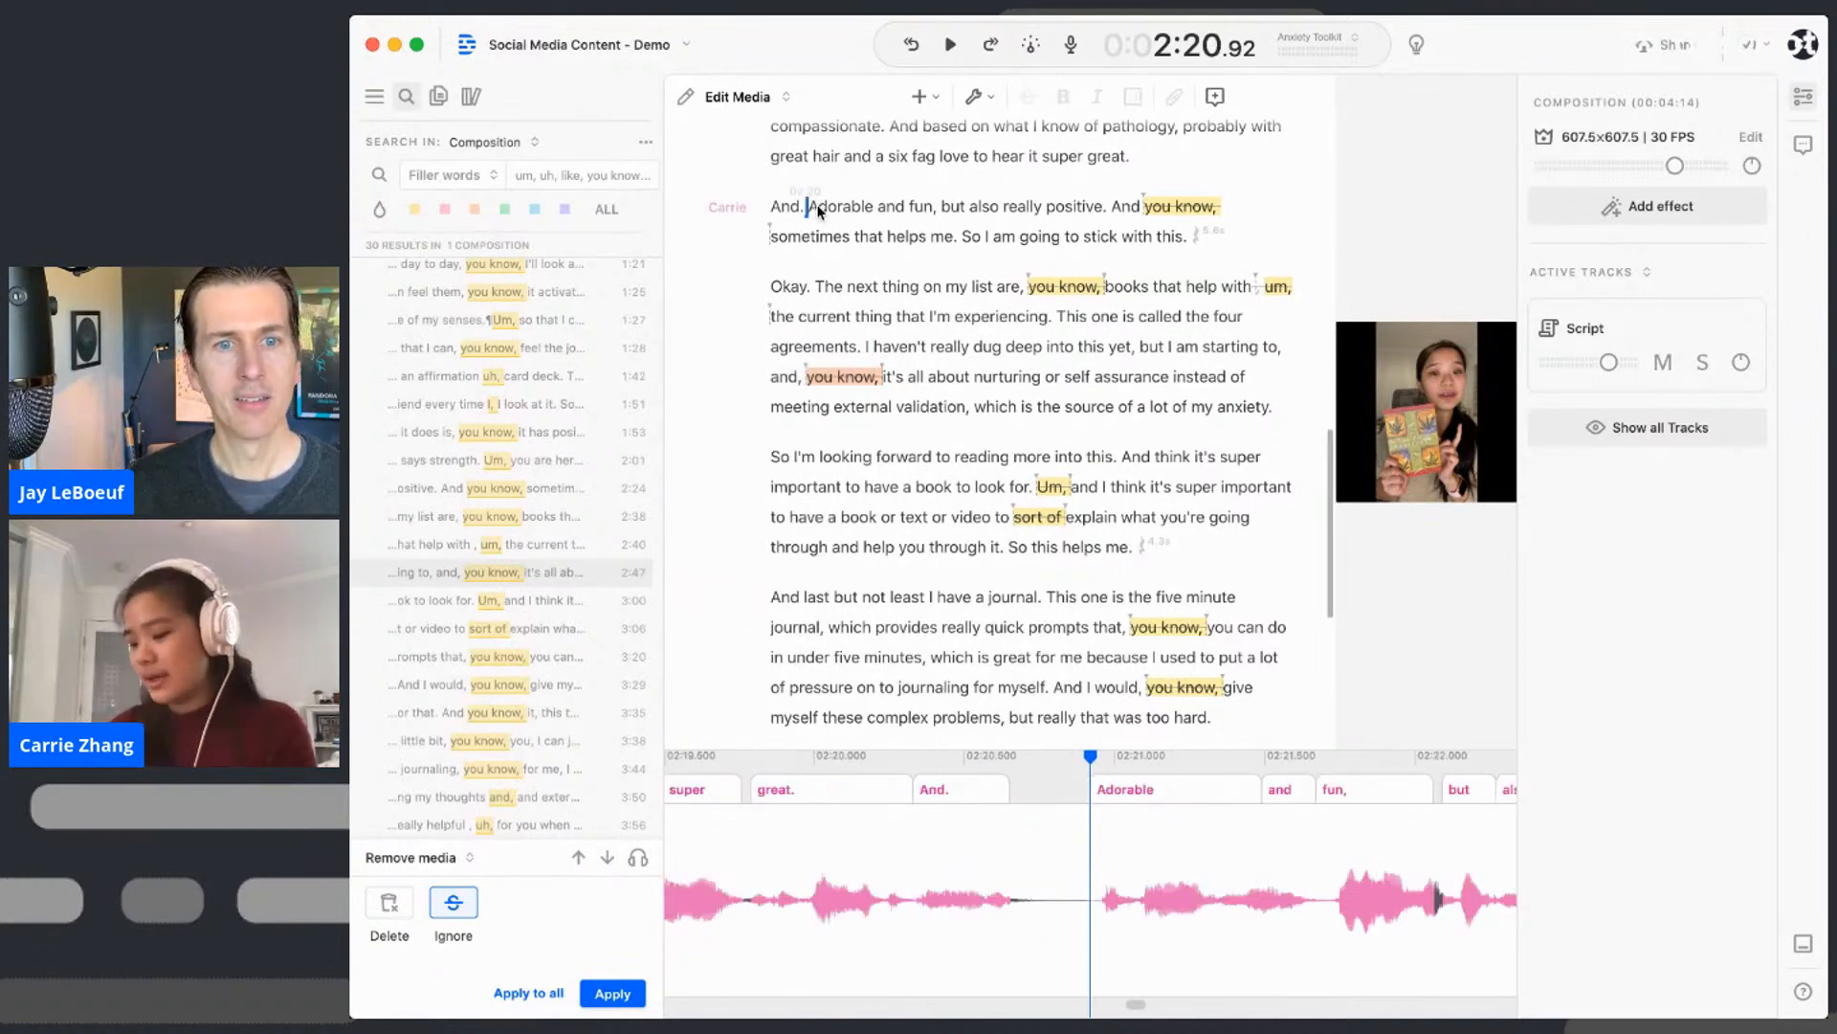
{"action": "key", "text": "space"}
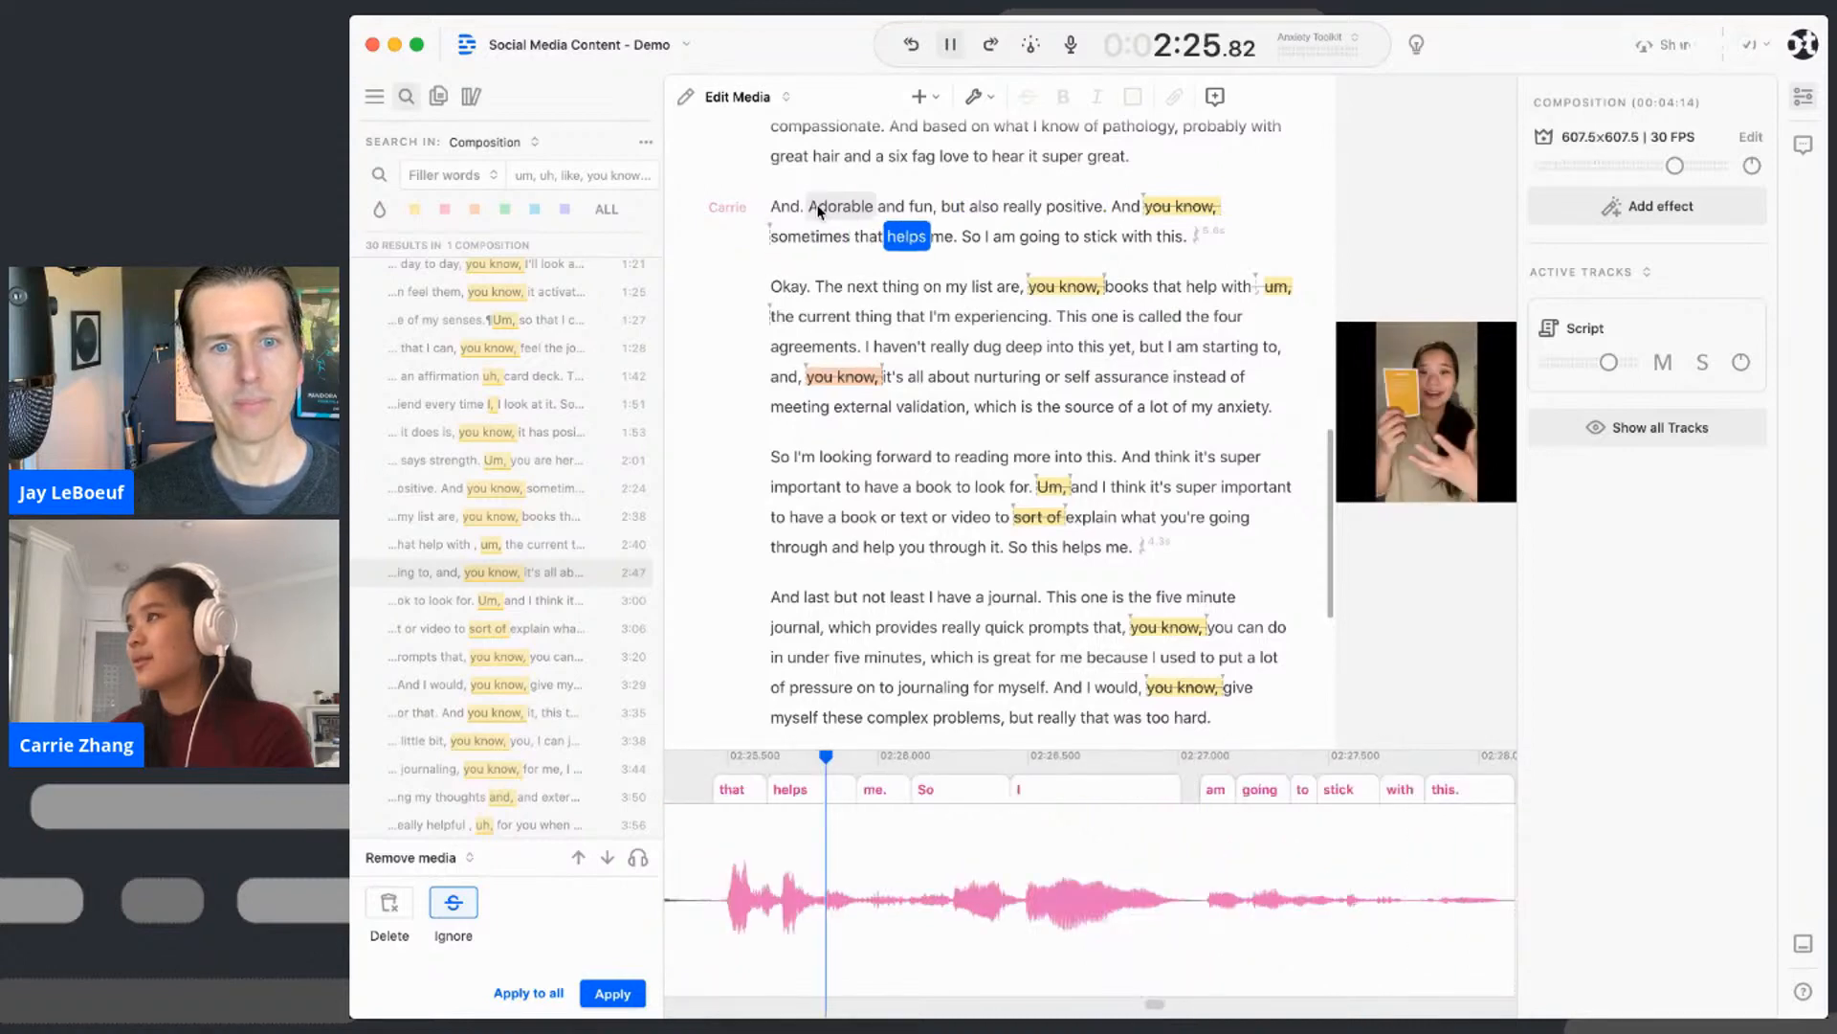
{"action": "left_click", "coordinate": [951, 45]}
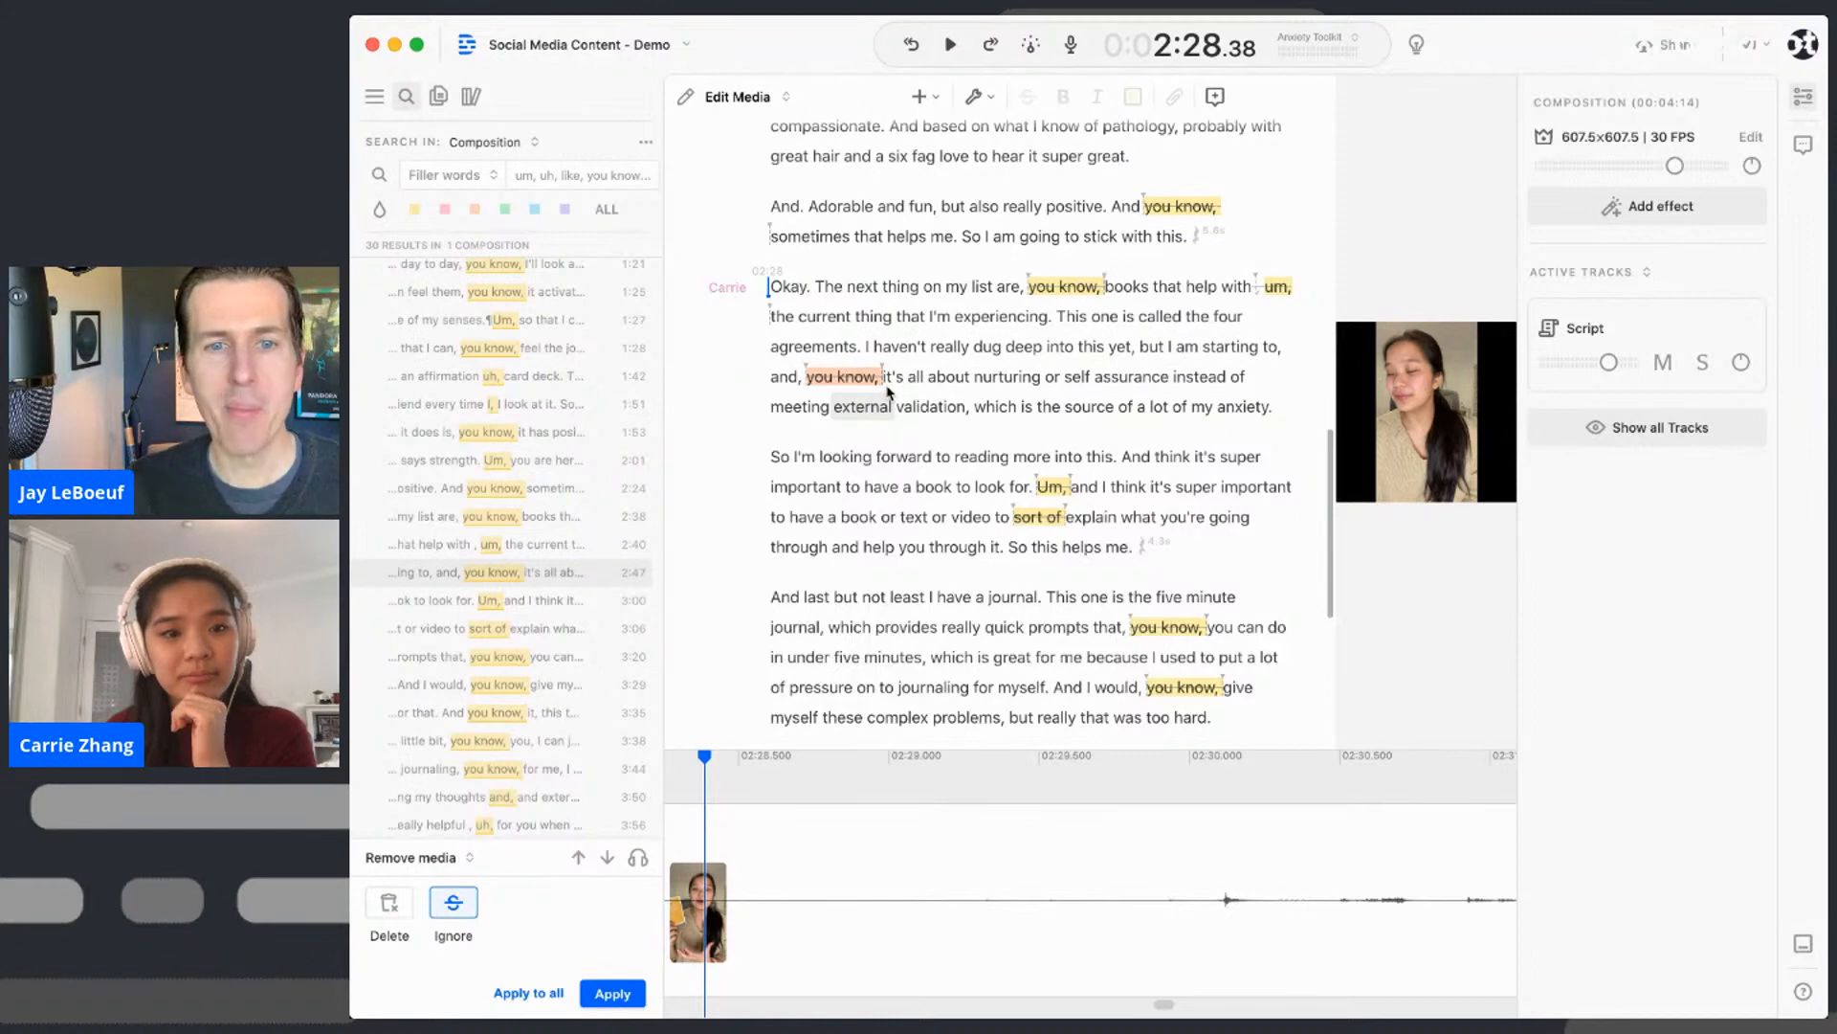
- Restore the ignored "you know," after "The next thing on my list are," by removing its strikethrough
{"action": "right_click", "coordinate": [1079, 290]}
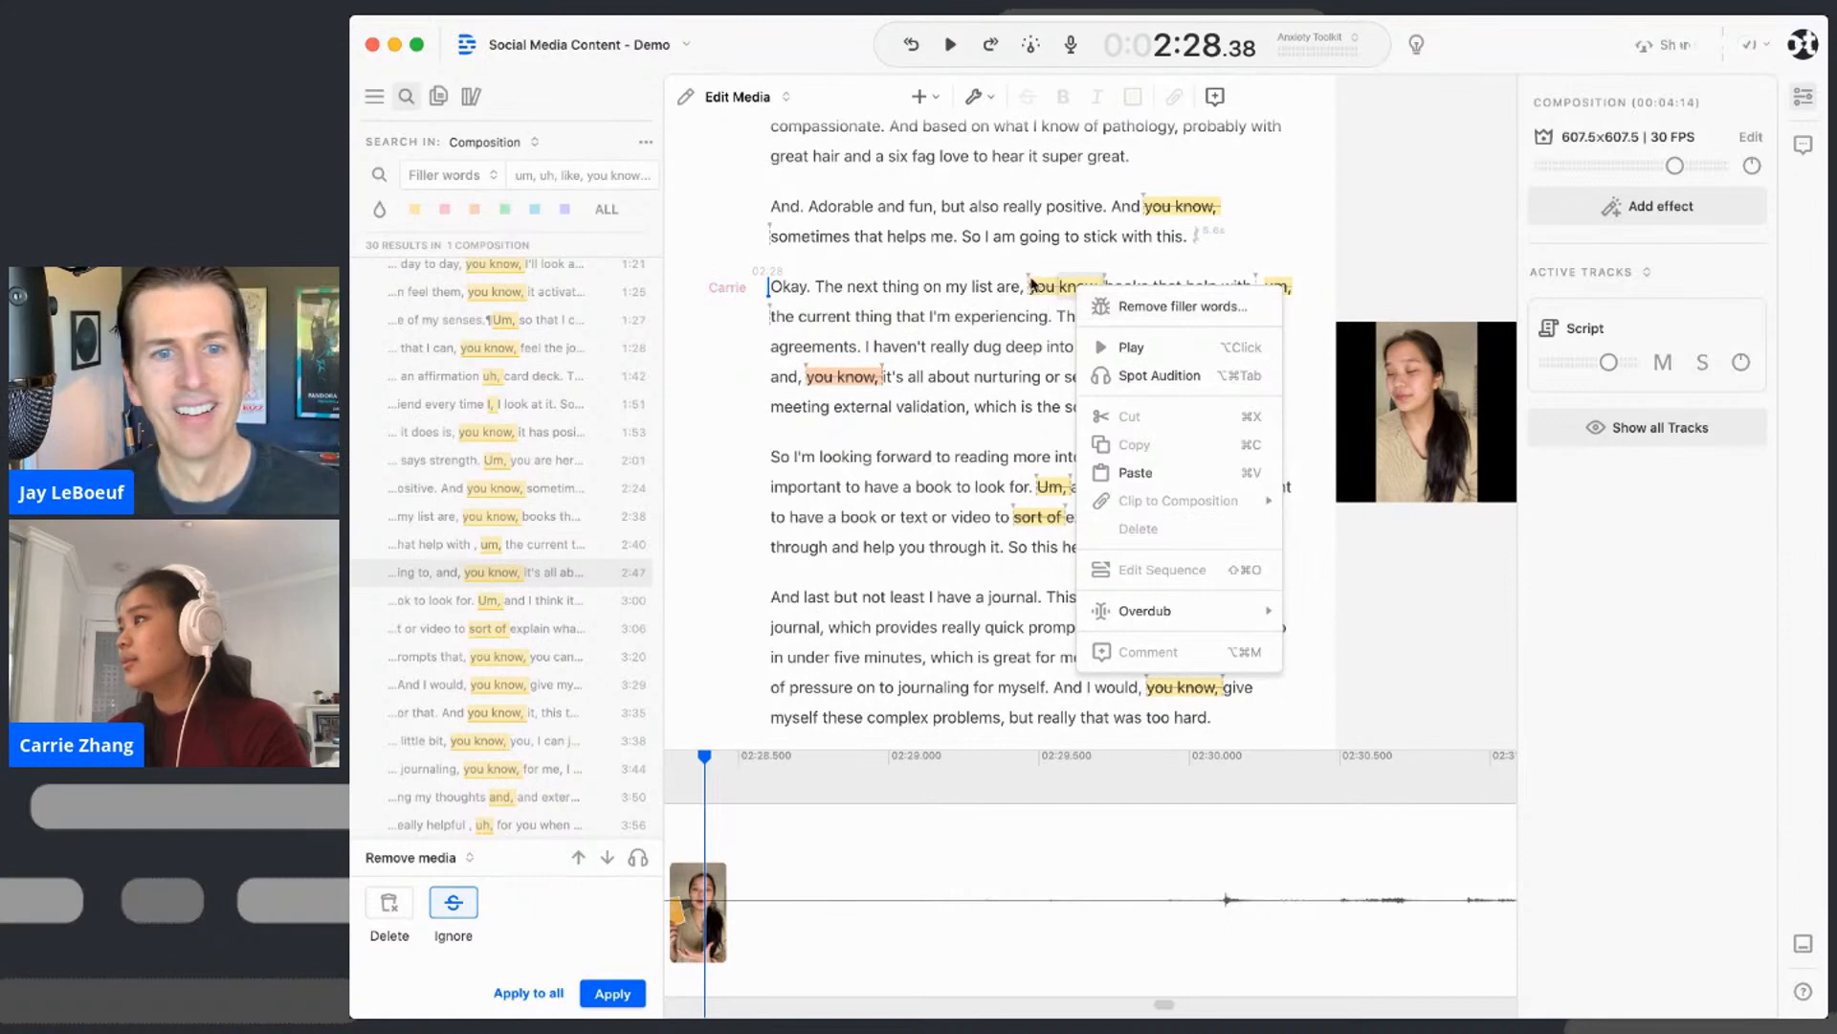
{"action": "left_click", "coordinate": [1095, 294]}
{"action": "left_click_drag", "start_coordinate": [1029, 287], "coordinate": [1100, 292]}
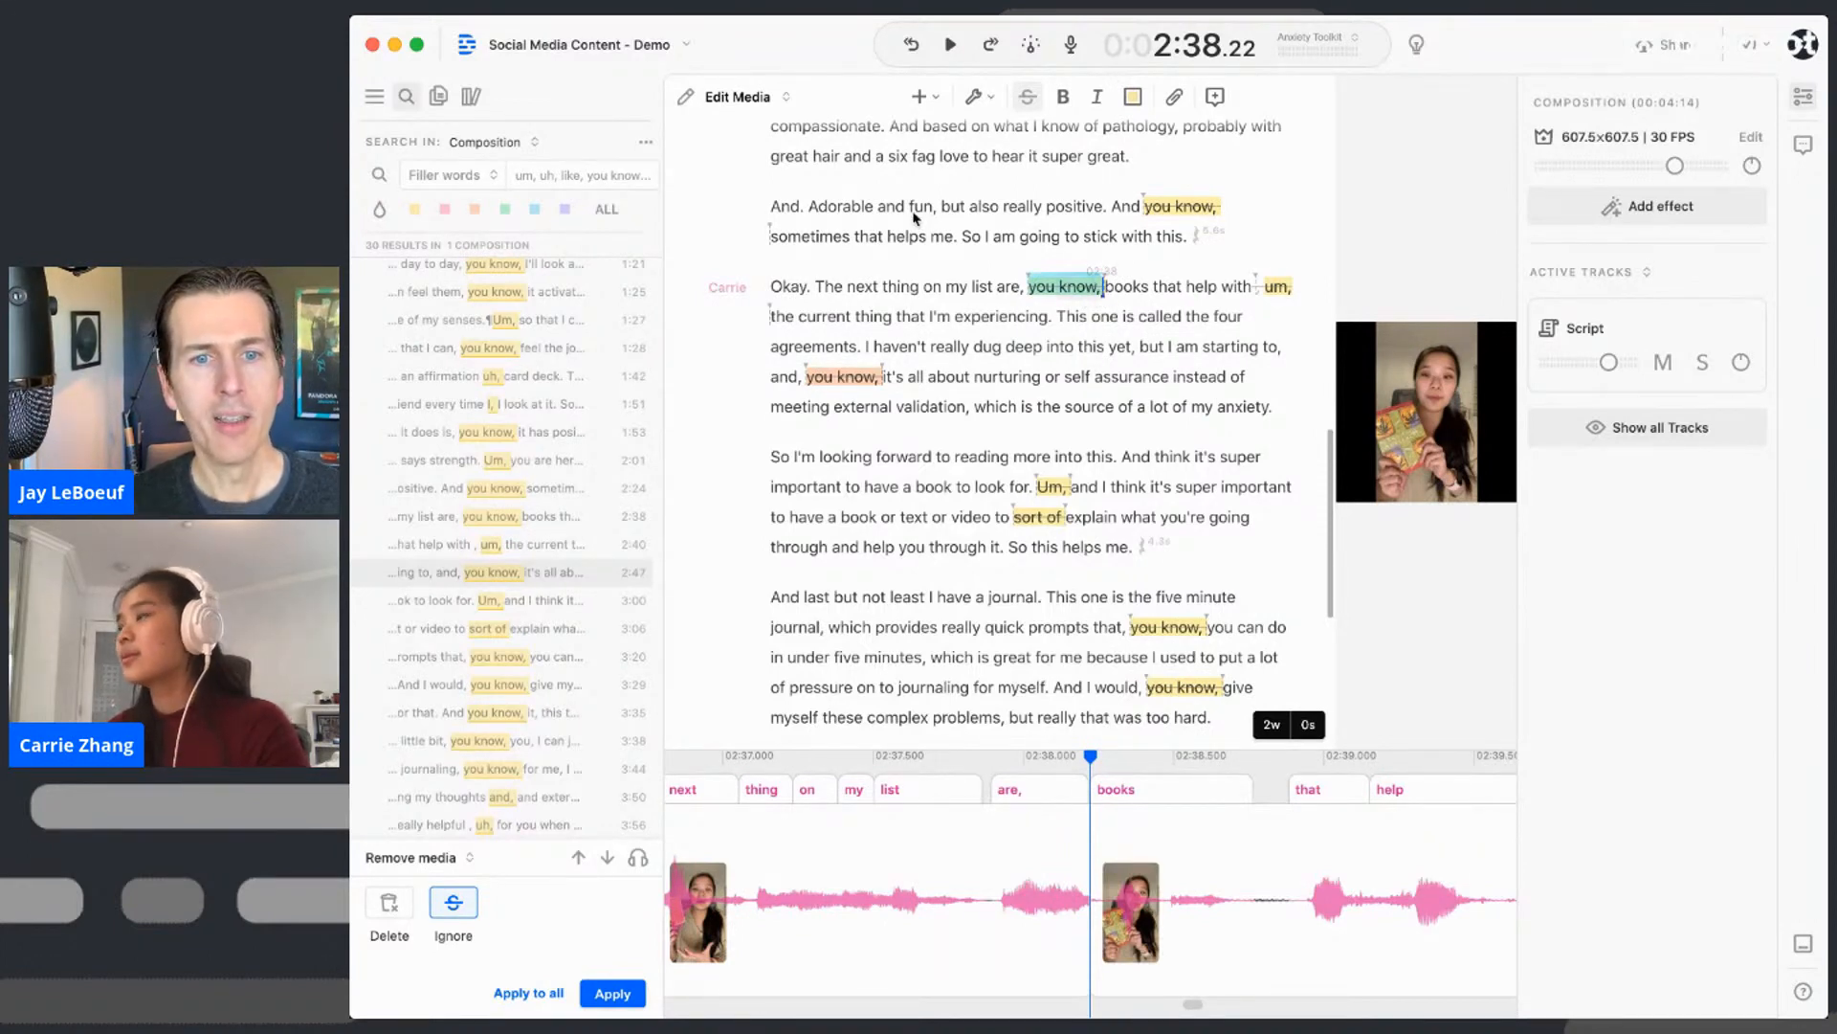
{"action": "left_click", "coordinate": [1029, 98]}
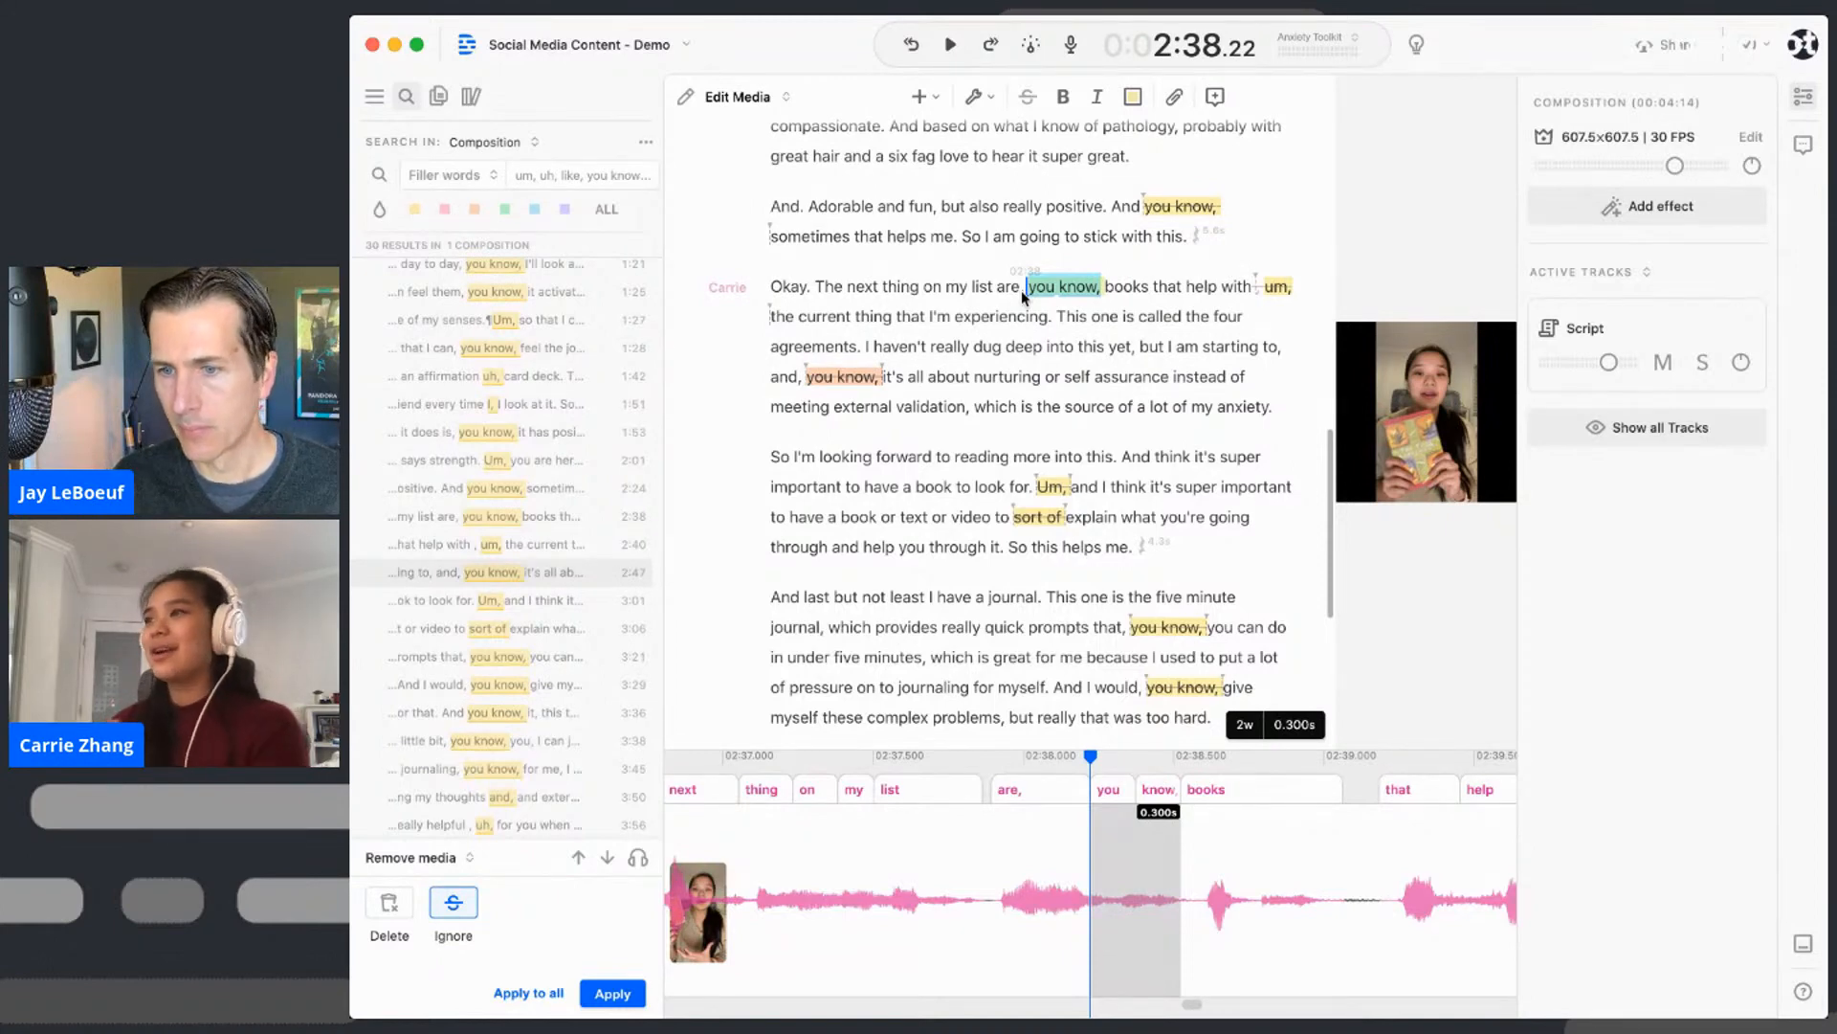
- Examine the struck-through filler words in the opening paragraphs of the Anxiety Toolkit script, down to the affirmations section
{"action": "scroll", "coordinate": [521, 358], "scroll_direction": "up", "scroll_amount": 1}
{"action": "scroll", "coordinate": [522, 359], "scroll_direction": "up", "scroll_amount": 5}
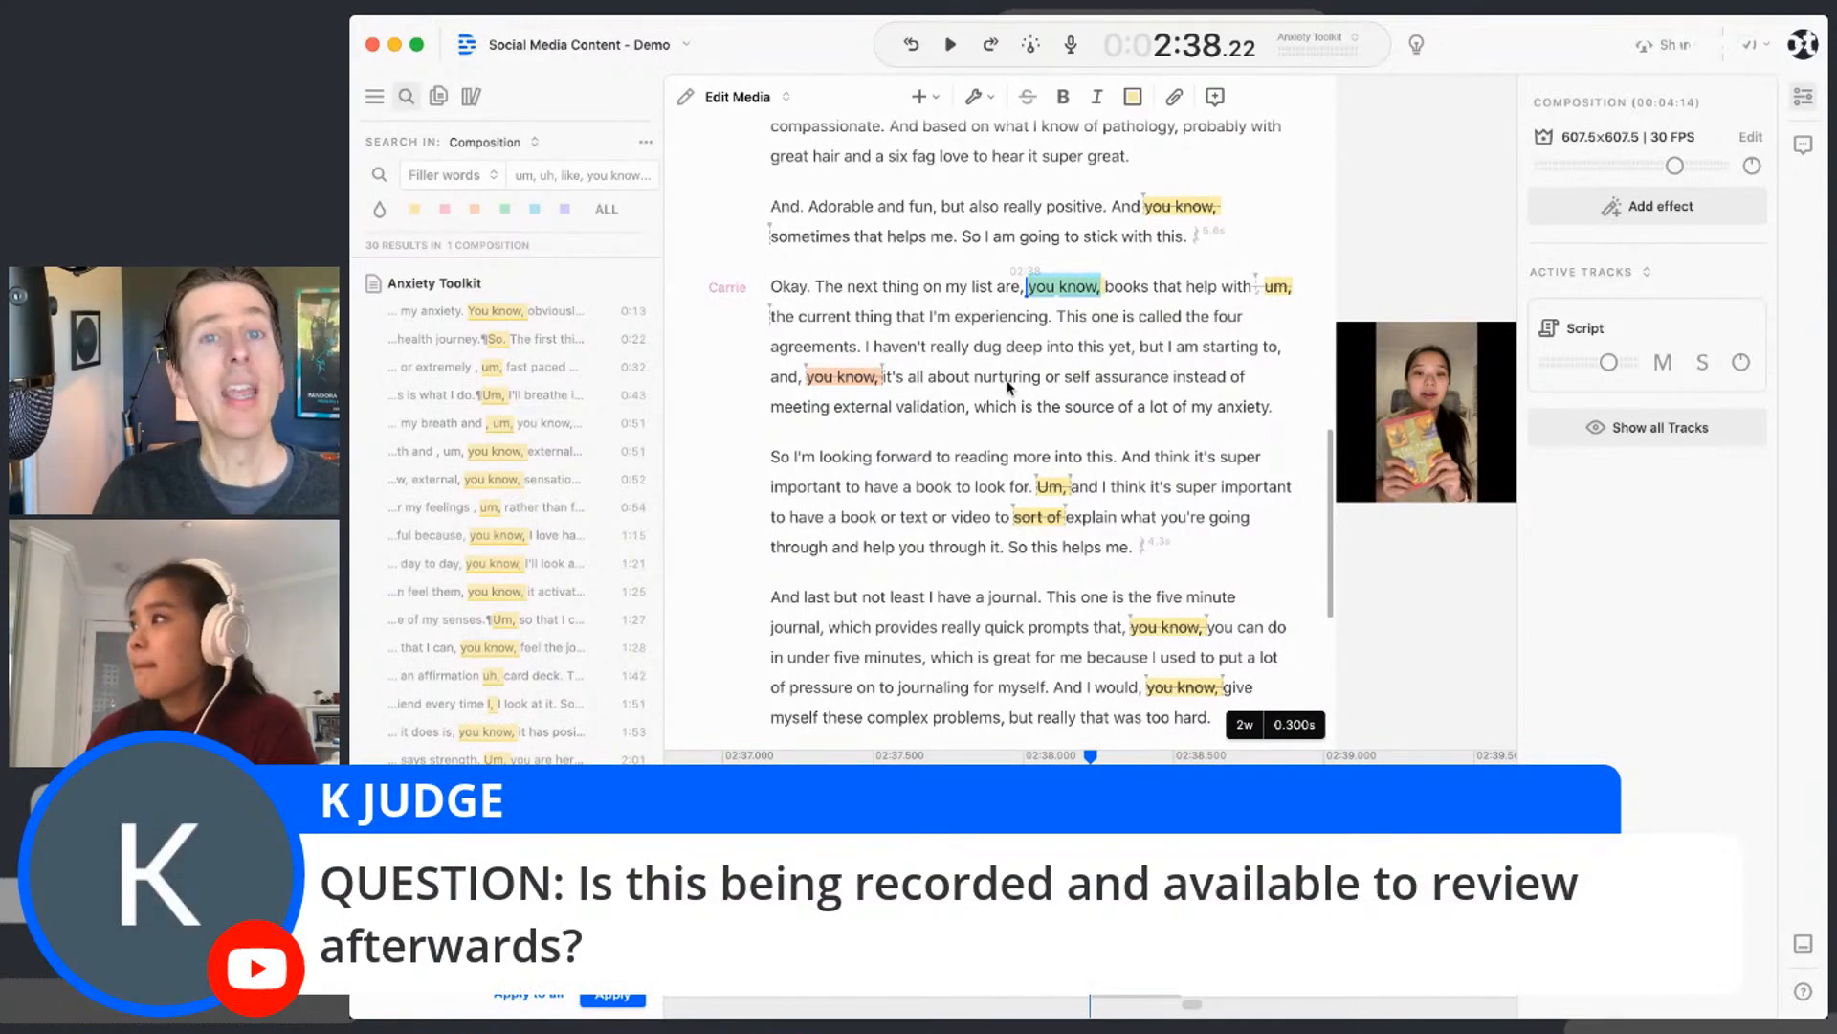
{"action": "scroll", "coordinate": [1007, 386], "scroll_direction": "up", "scroll_amount": 15}
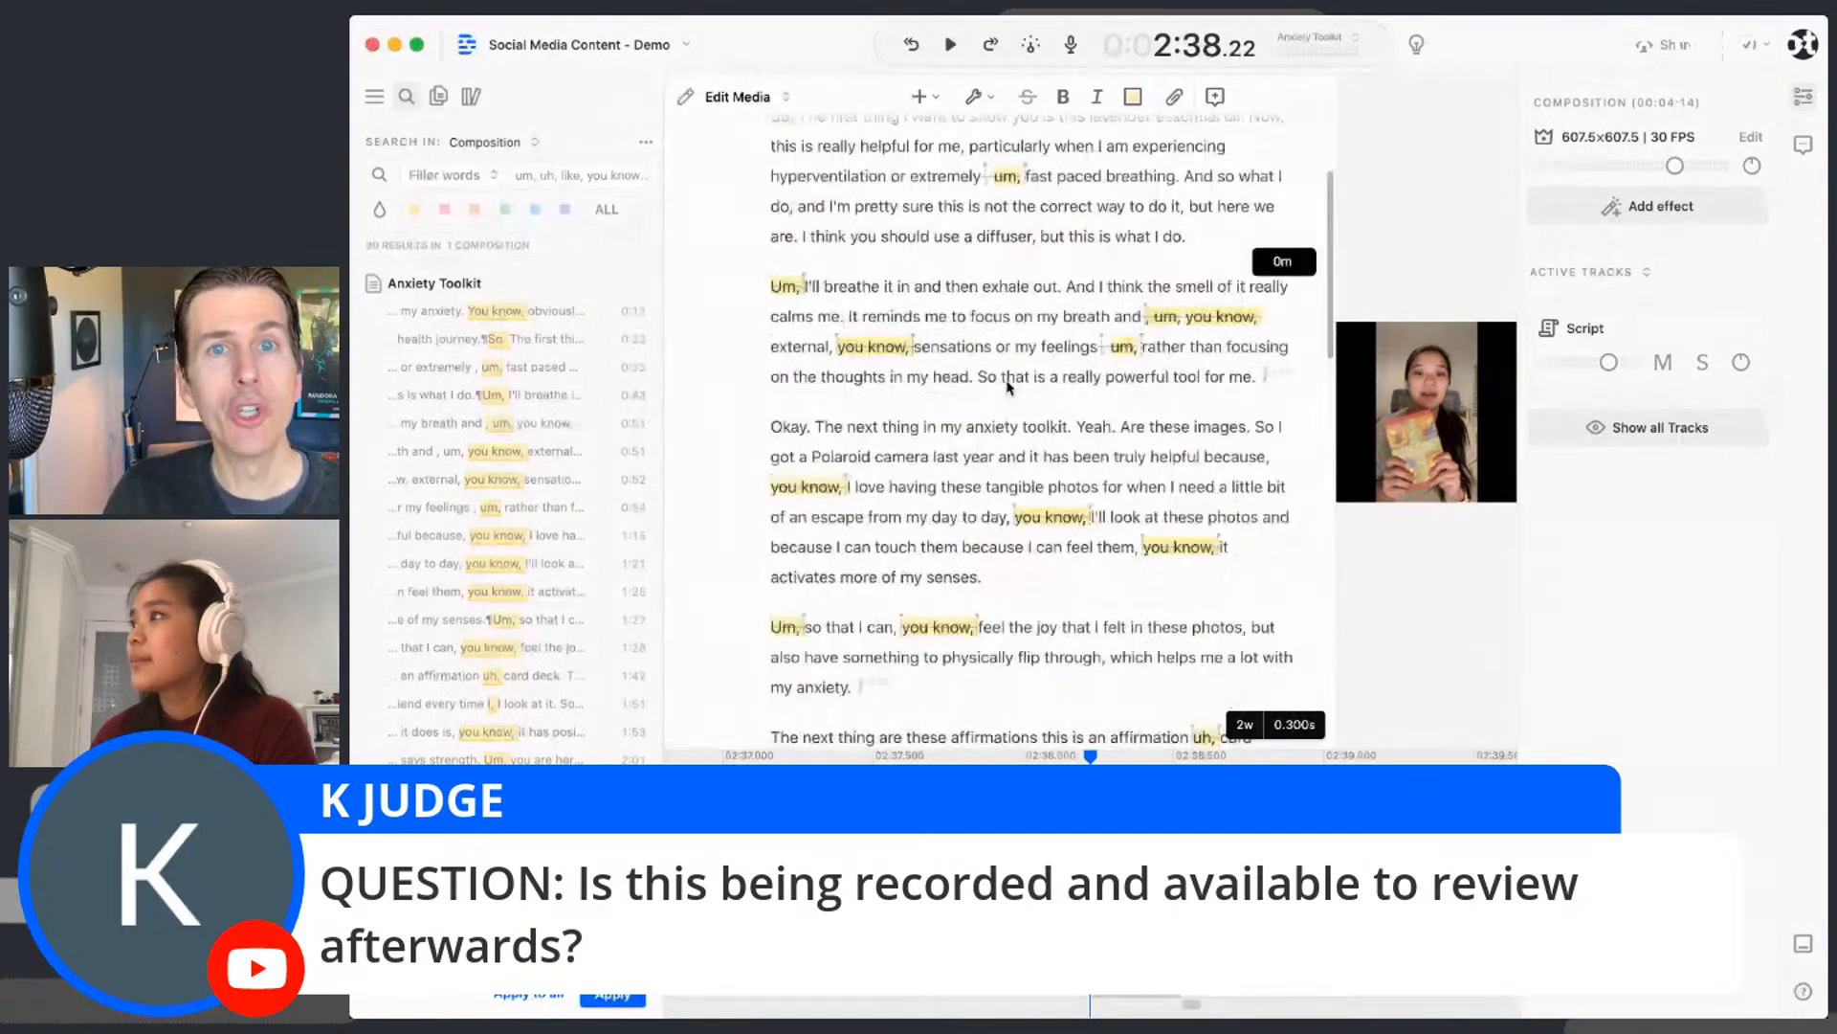
{"action": "scroll", "coordinate": [1008, 386], "scroll_direction": "up", "scroll_amount": 2}
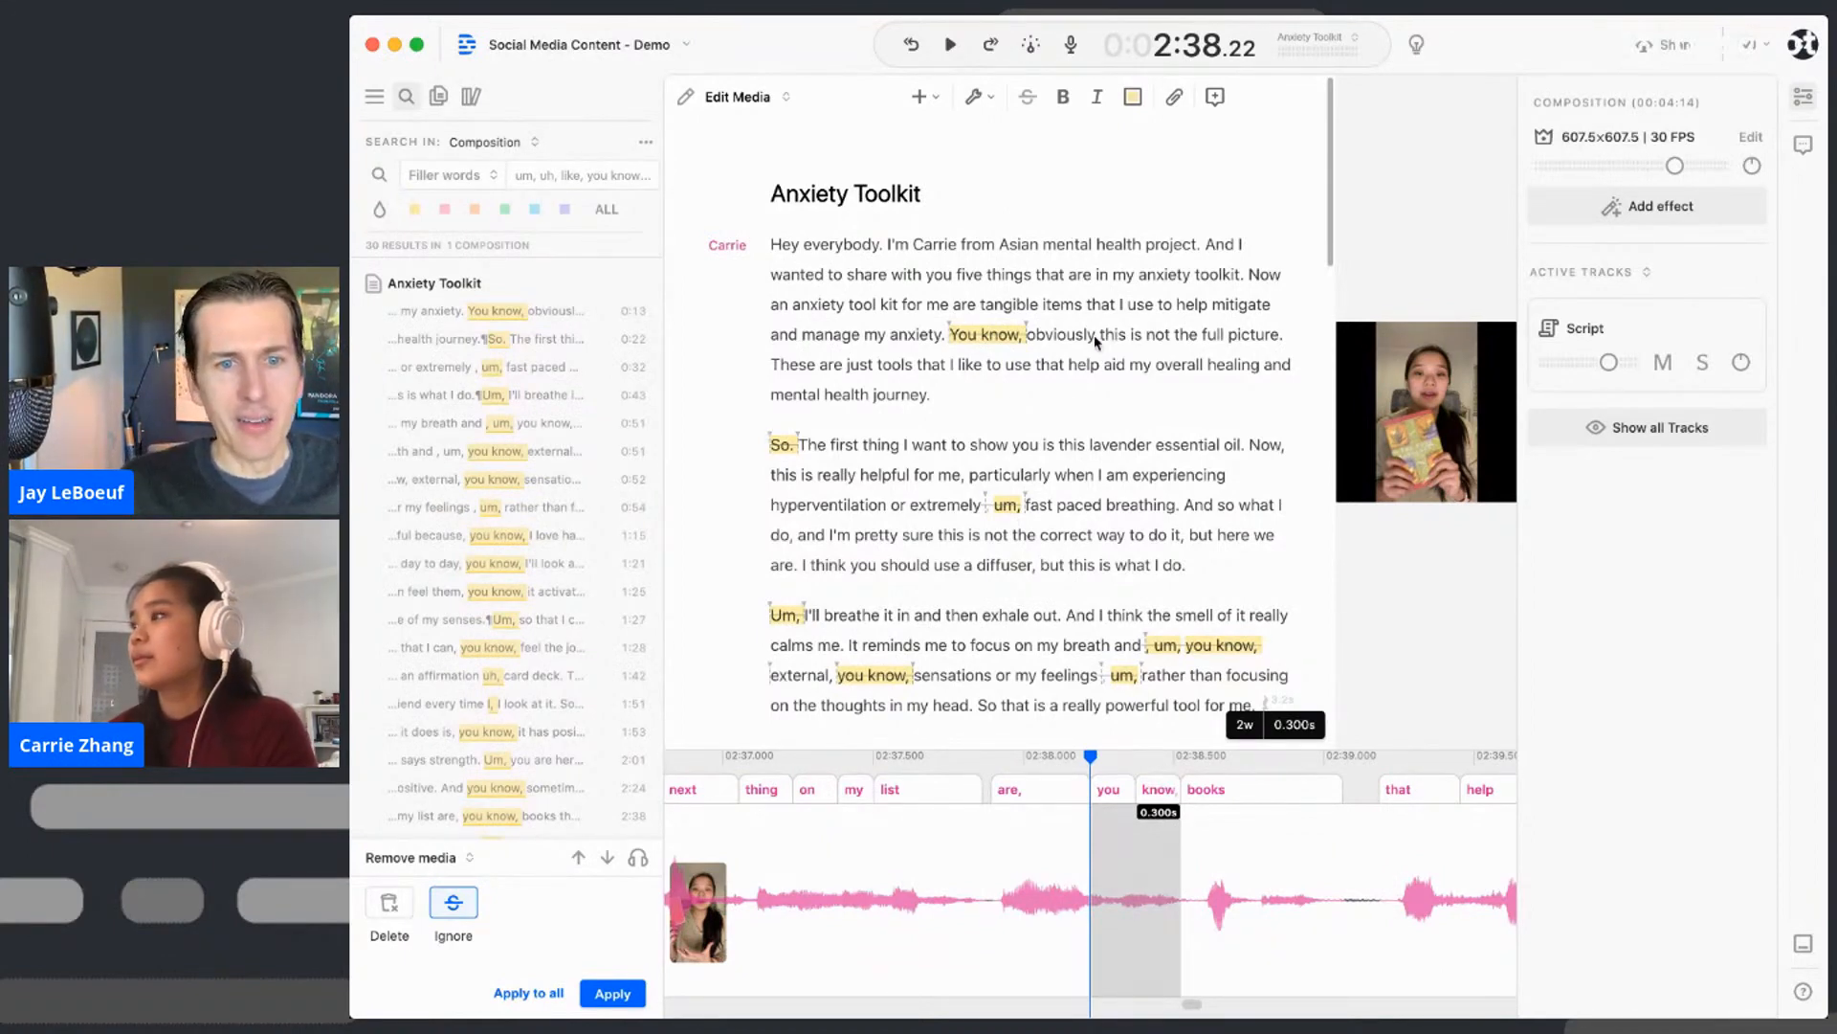
{"action": "scroll", "coordinate": [927, 406], "scroll_direction": "down", "scroll_amount": 1}
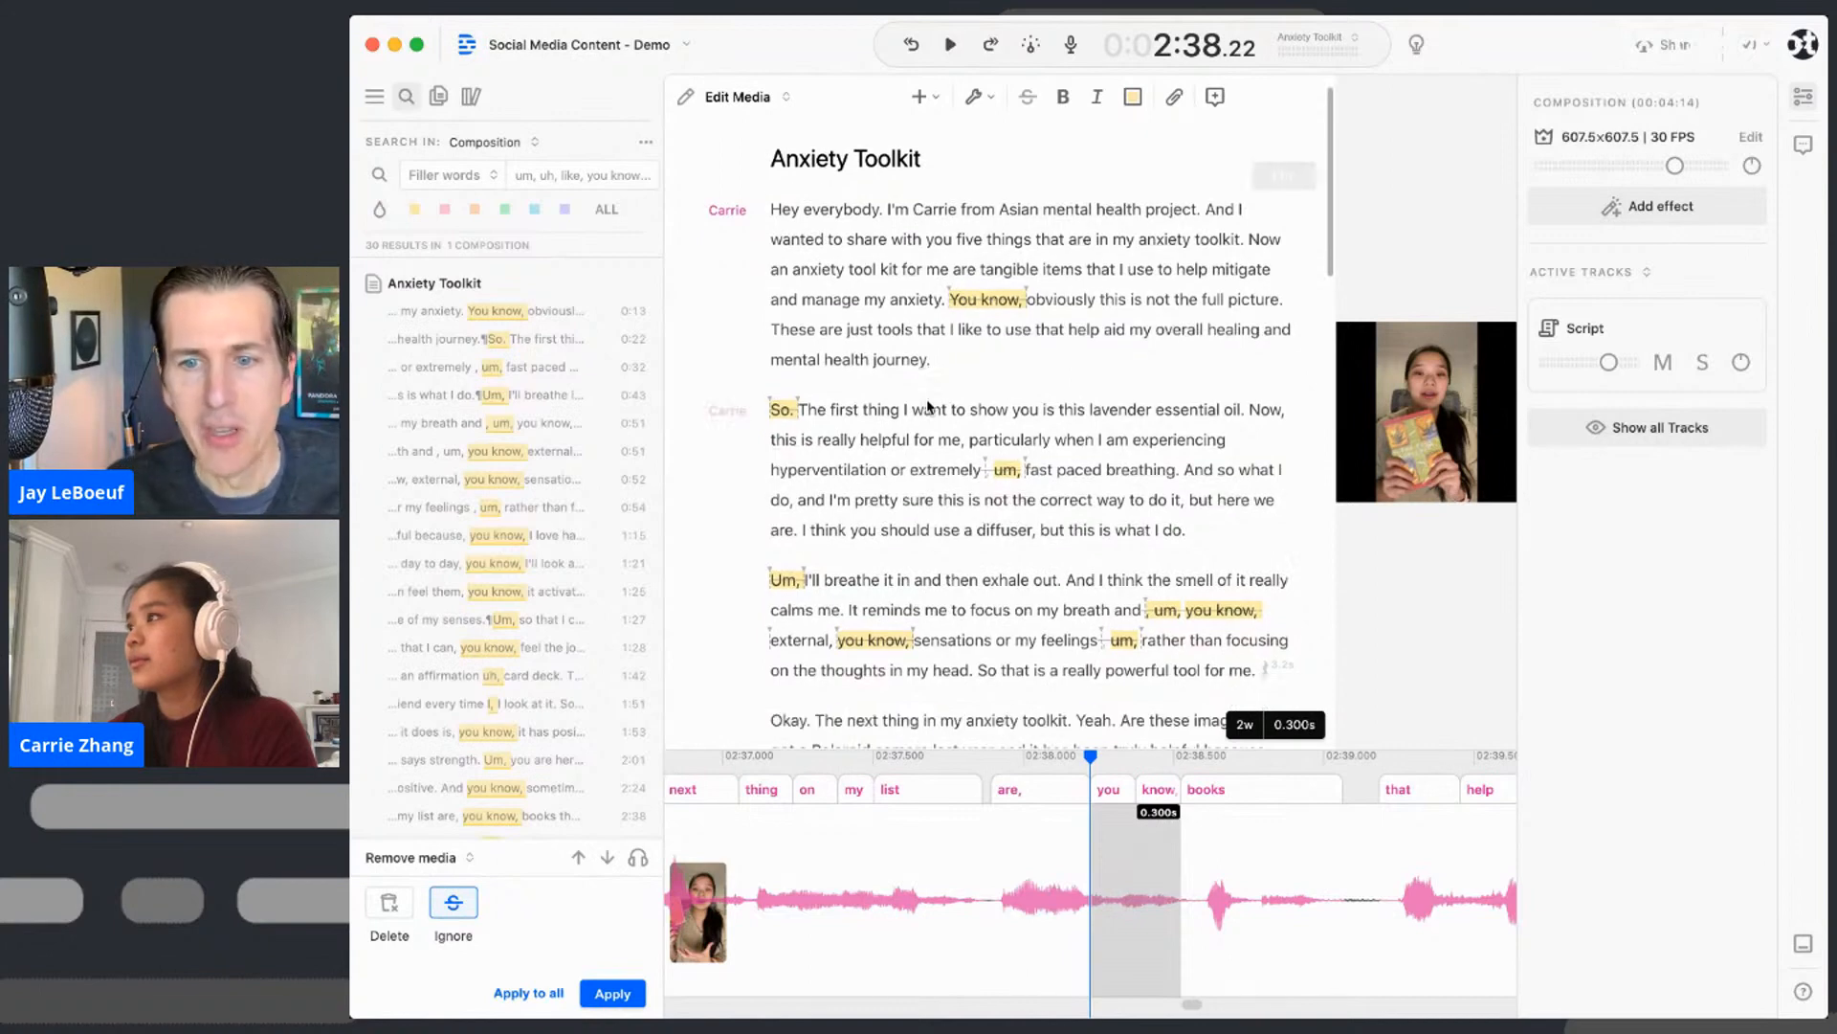
{"action": "scroll", "coordinate": [927, 406], "scroll_direction": "down", "scroll_amount": 1}
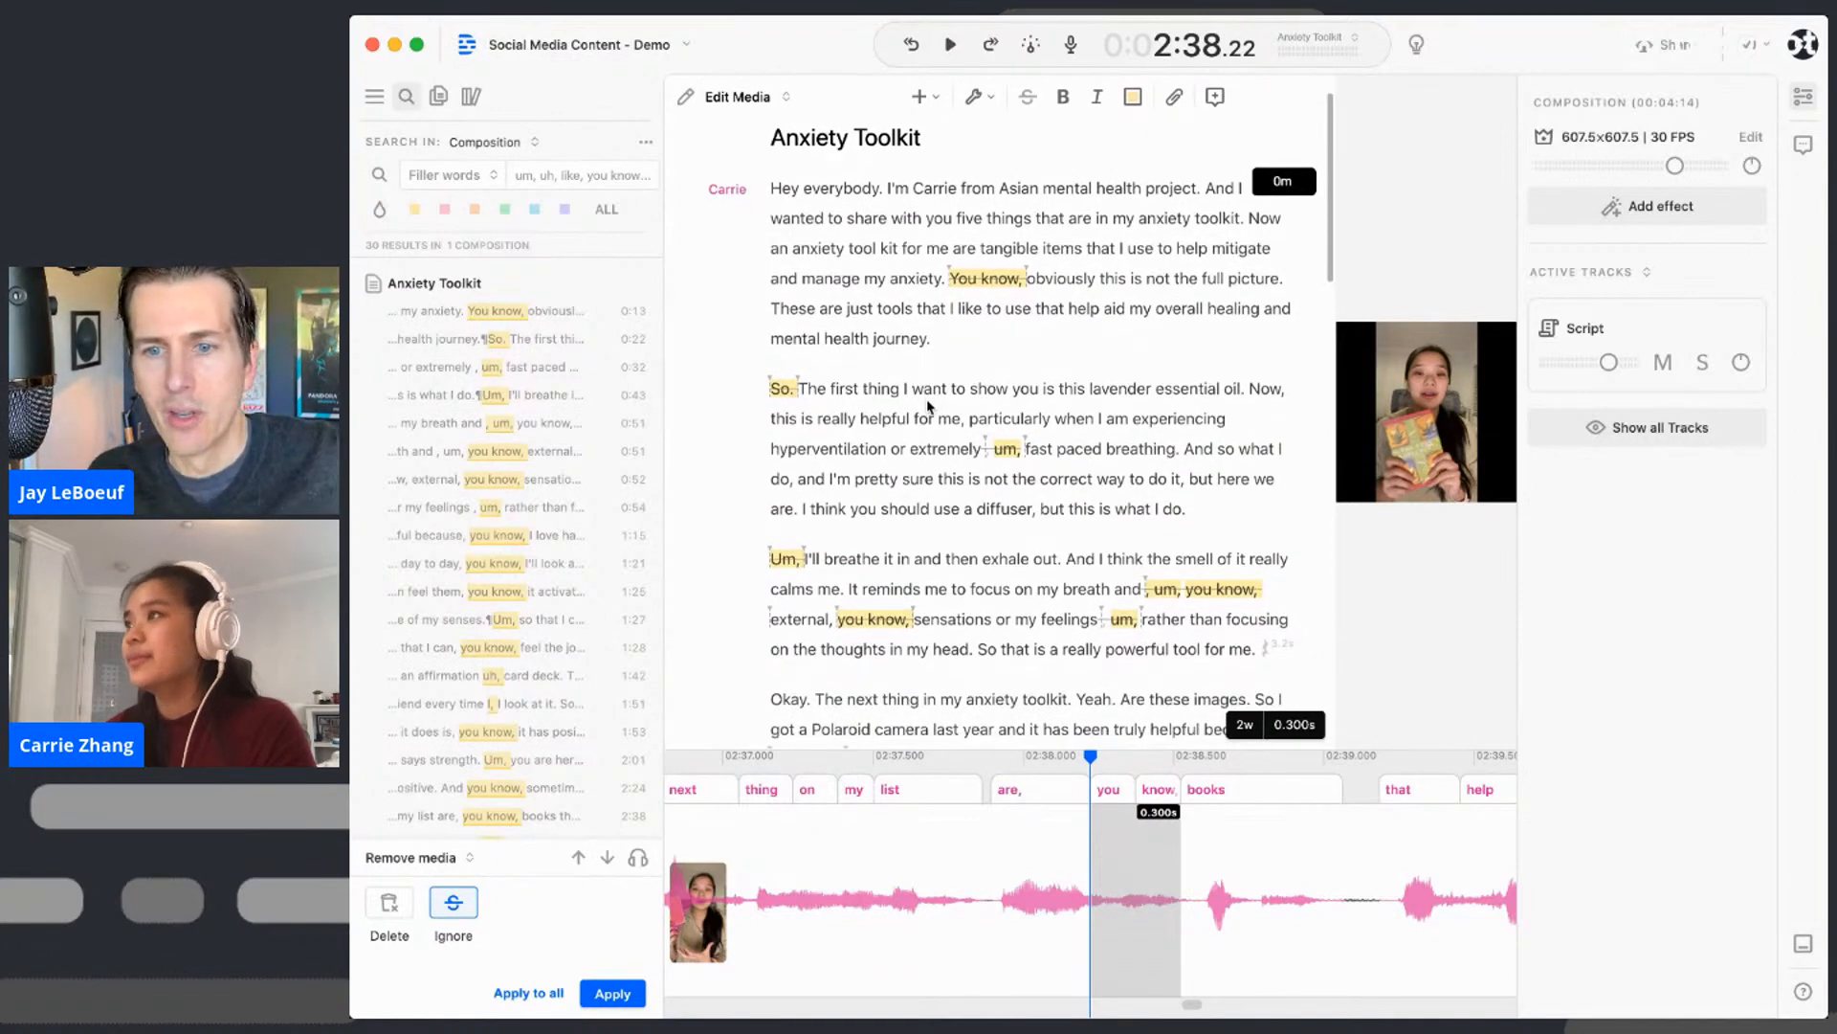
{"action": "scroll", "coordinate": [928, 406], "scroll_direction": "up", "scroll_amount": 1}
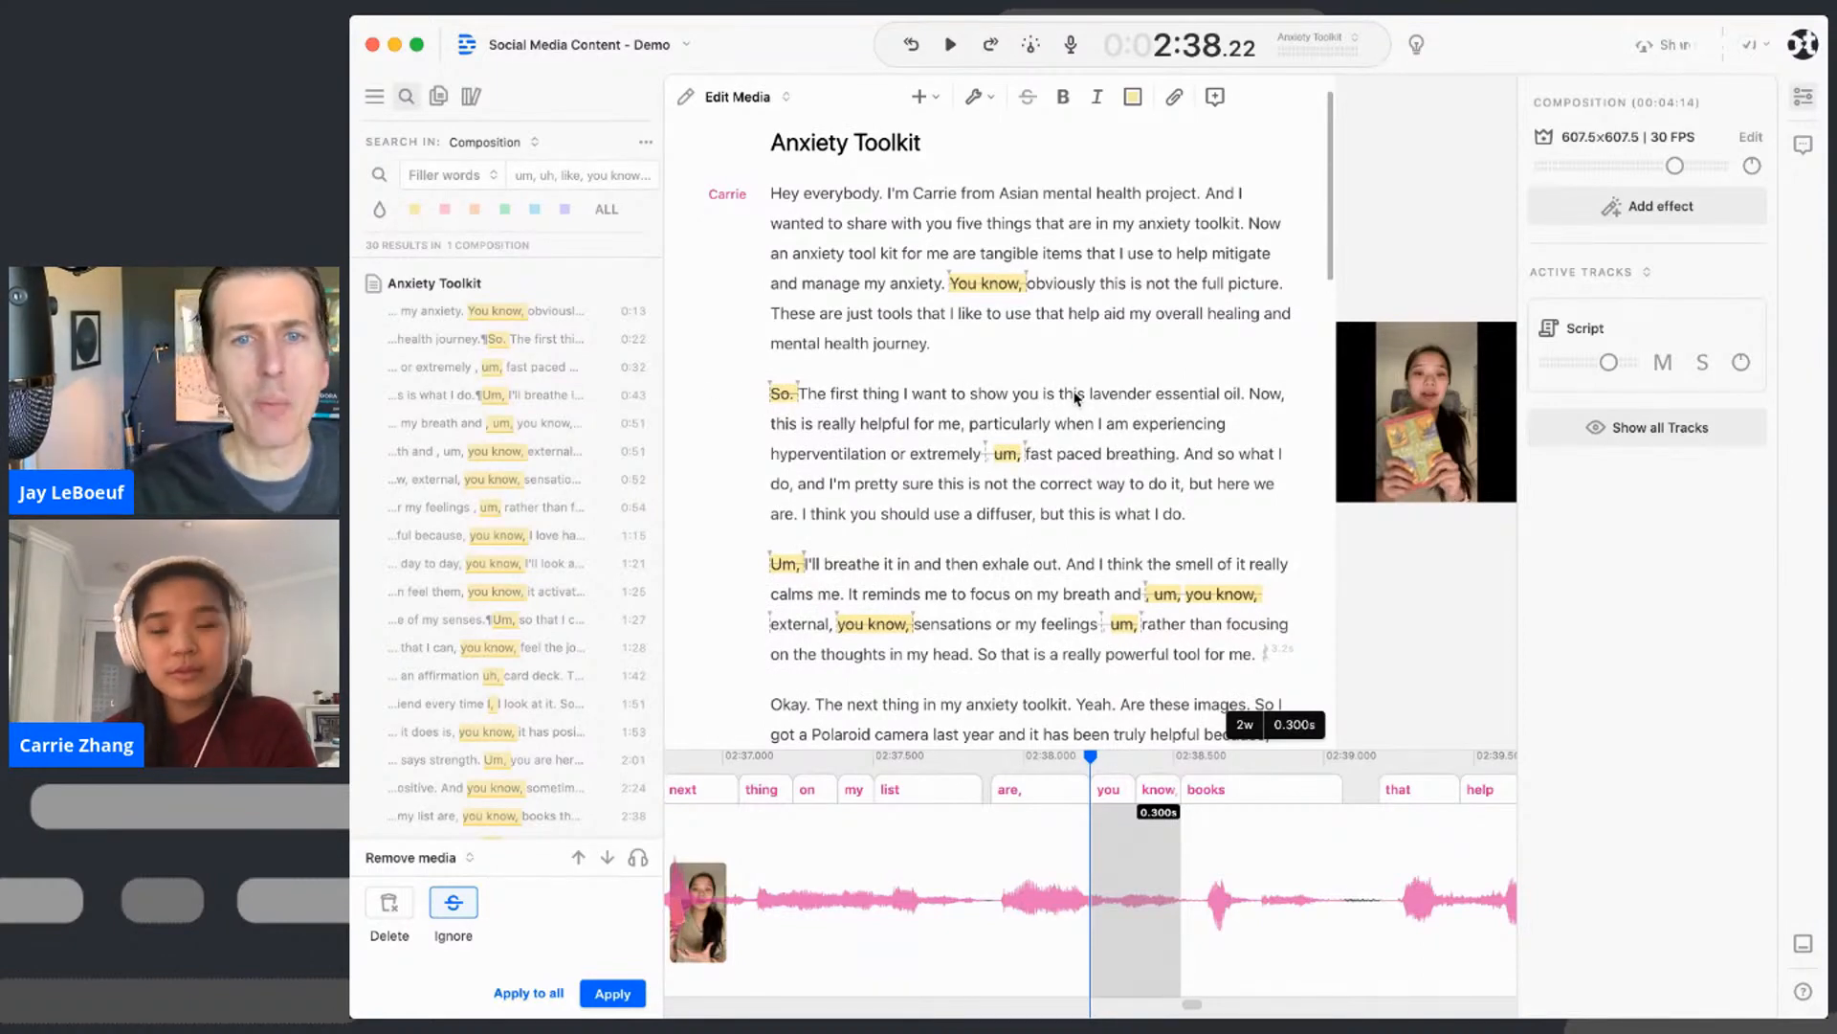
{"action": "scroll", "coordinate": [1075, 399], "scroll_direction": "down", "scroll_amount": 1}
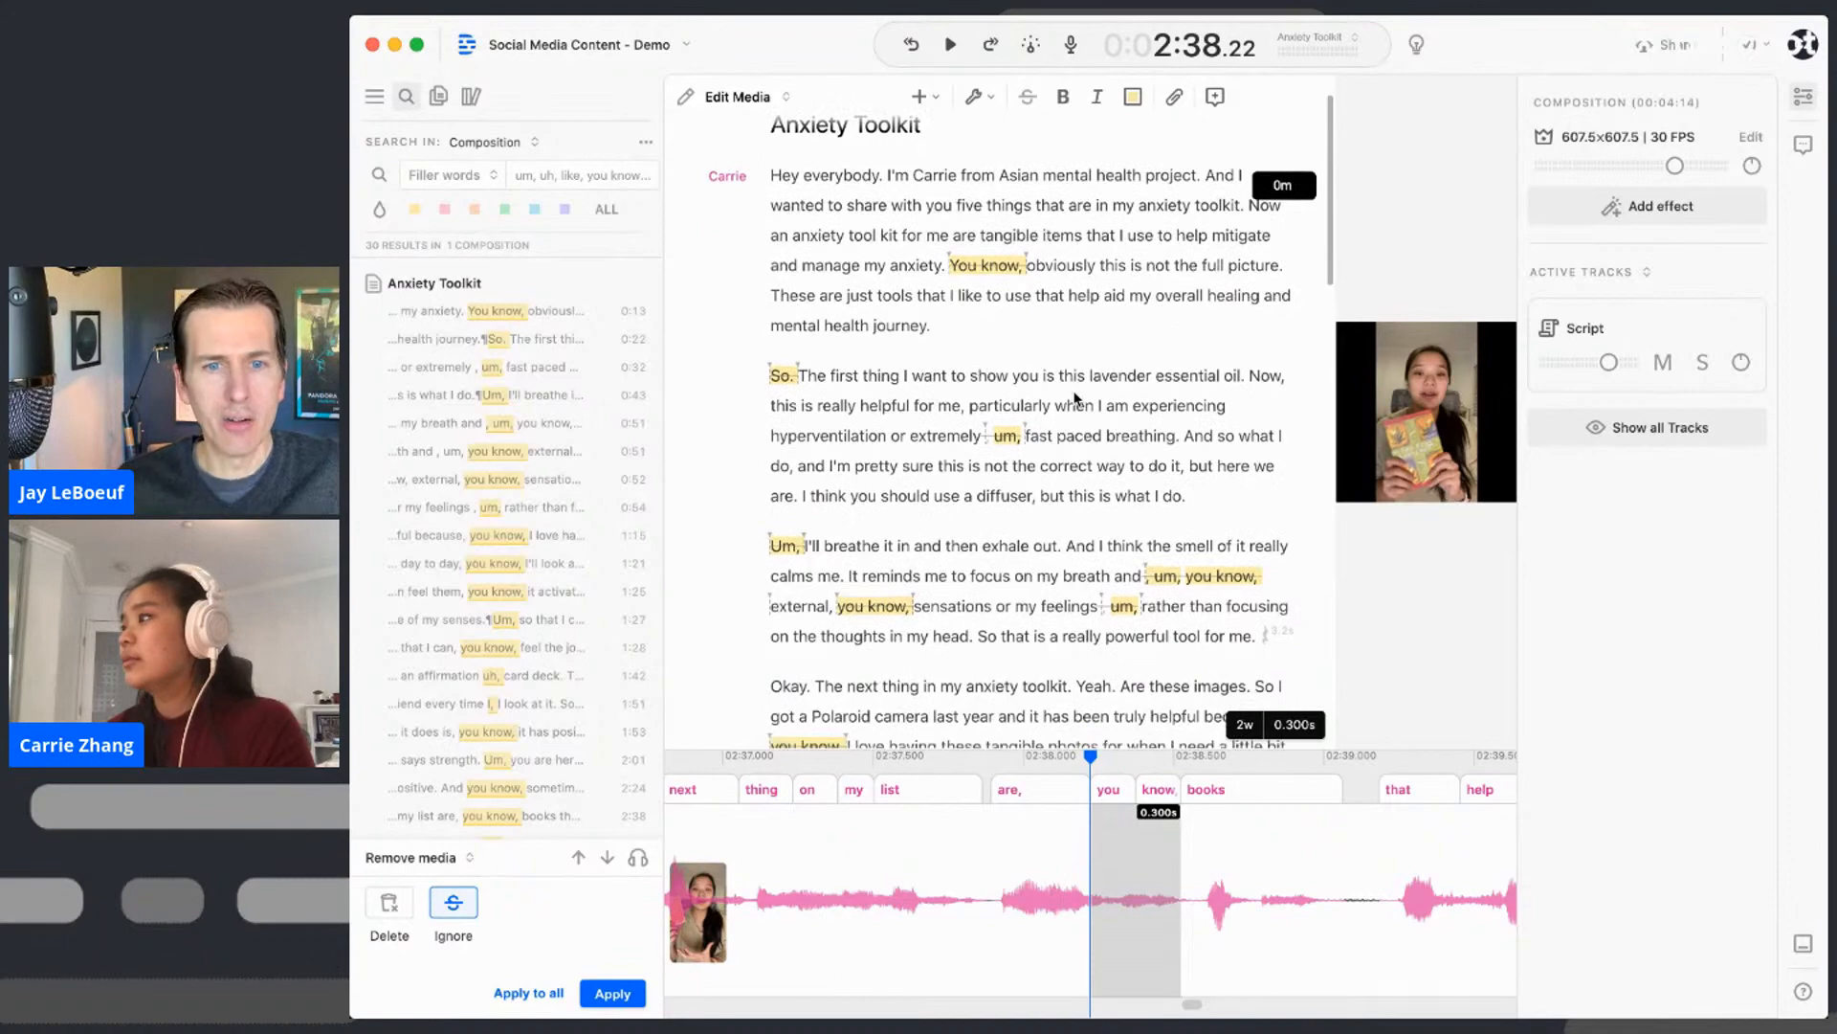
{"action": "scroll", "coordinate": [1076, 398], "scroll_direction": "down", "scroll_amount": 3}
{"action": "scroll", "coordinate": [1075, 399], "scroll_direction": "down", "scroll_amount": 1}
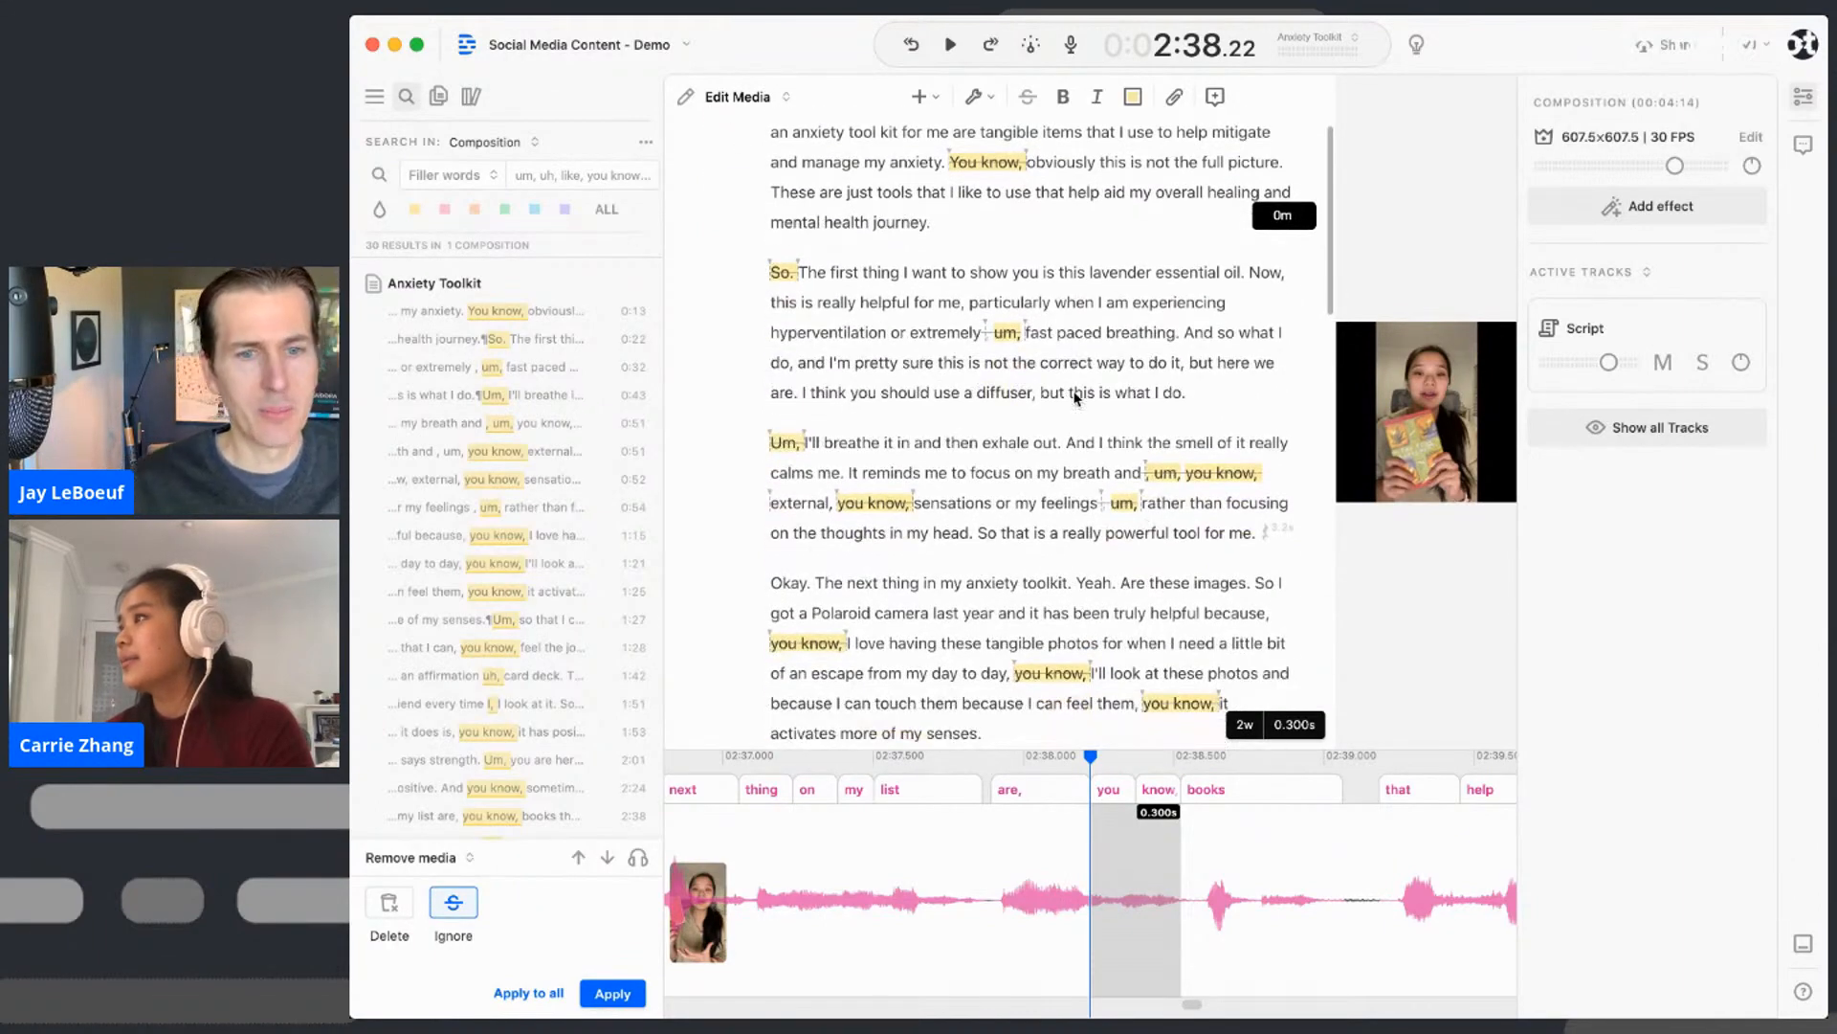
{"action": "scroll", "coordinate": [1076, 399], "scroll_direction": "up", "scroll_amount": 4}
{"action": "scroll", "coordinate": [1076, 399], "scroll_direction": "down", "scroll_amount": 10}
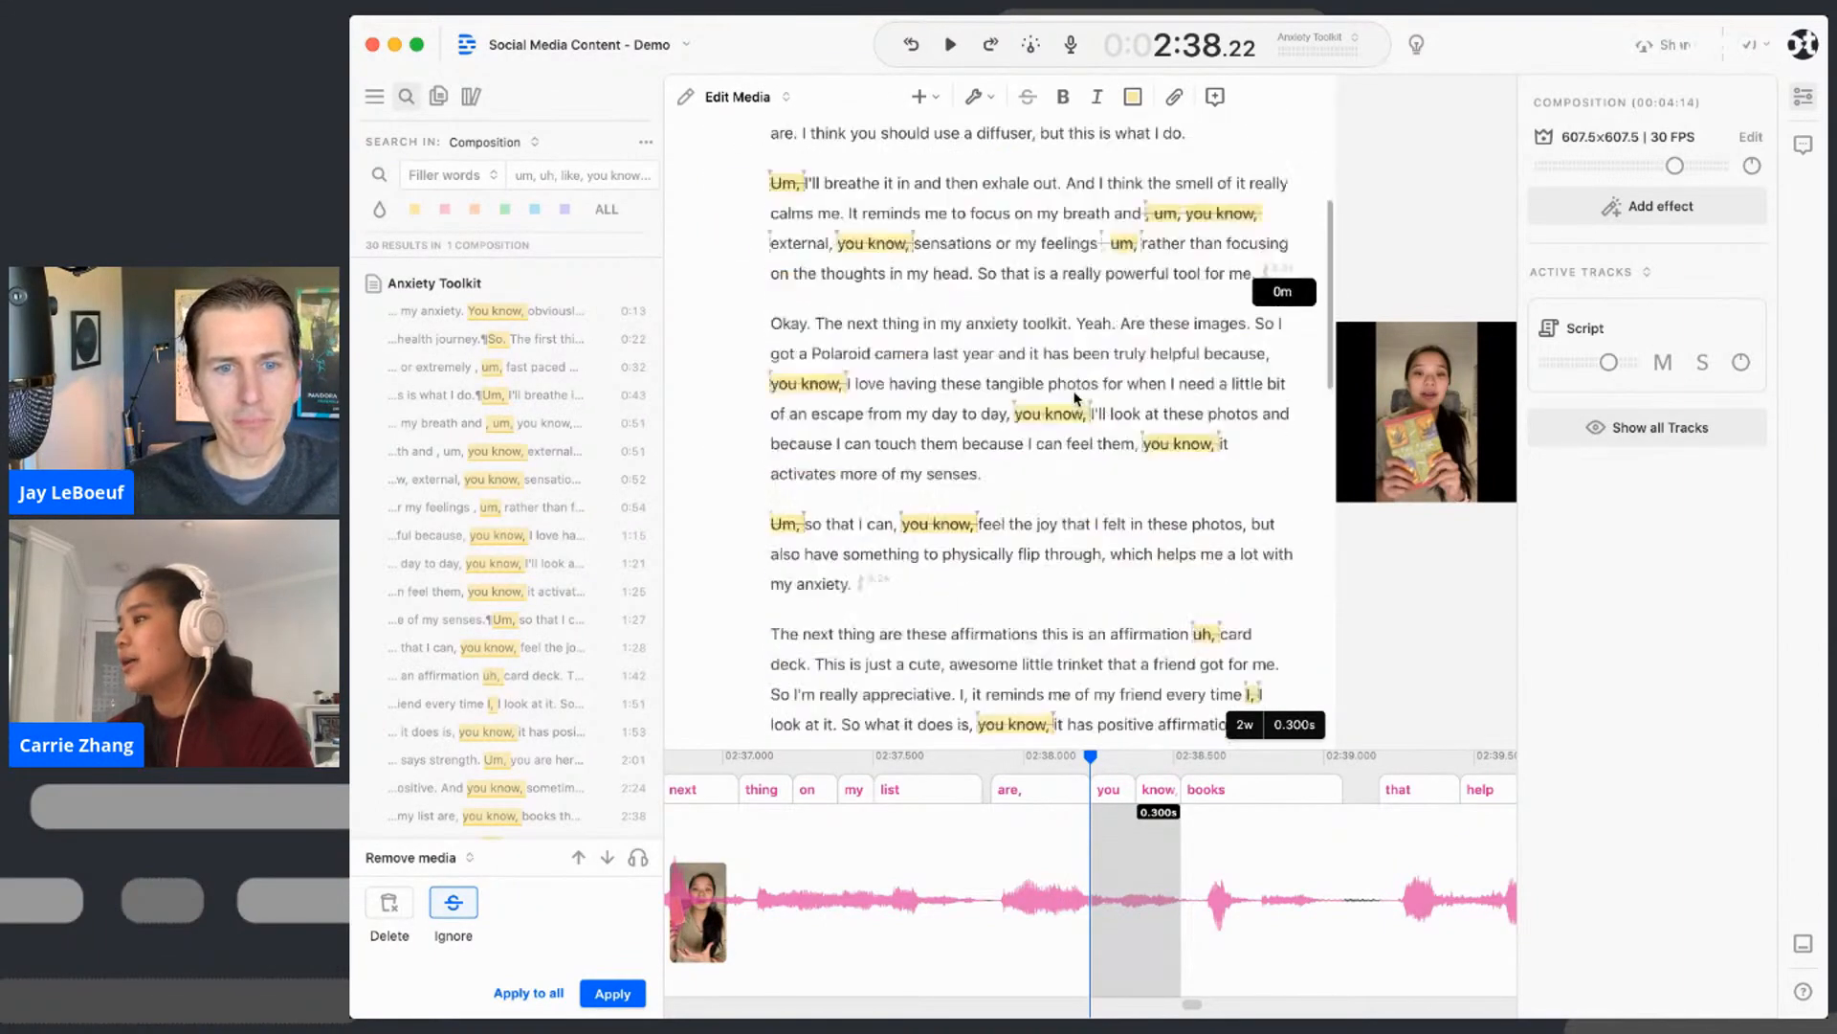
{"action": "scroll", "coordinate": [1076, 399], "scroll_direction": "up", "scroll_amount": 10}
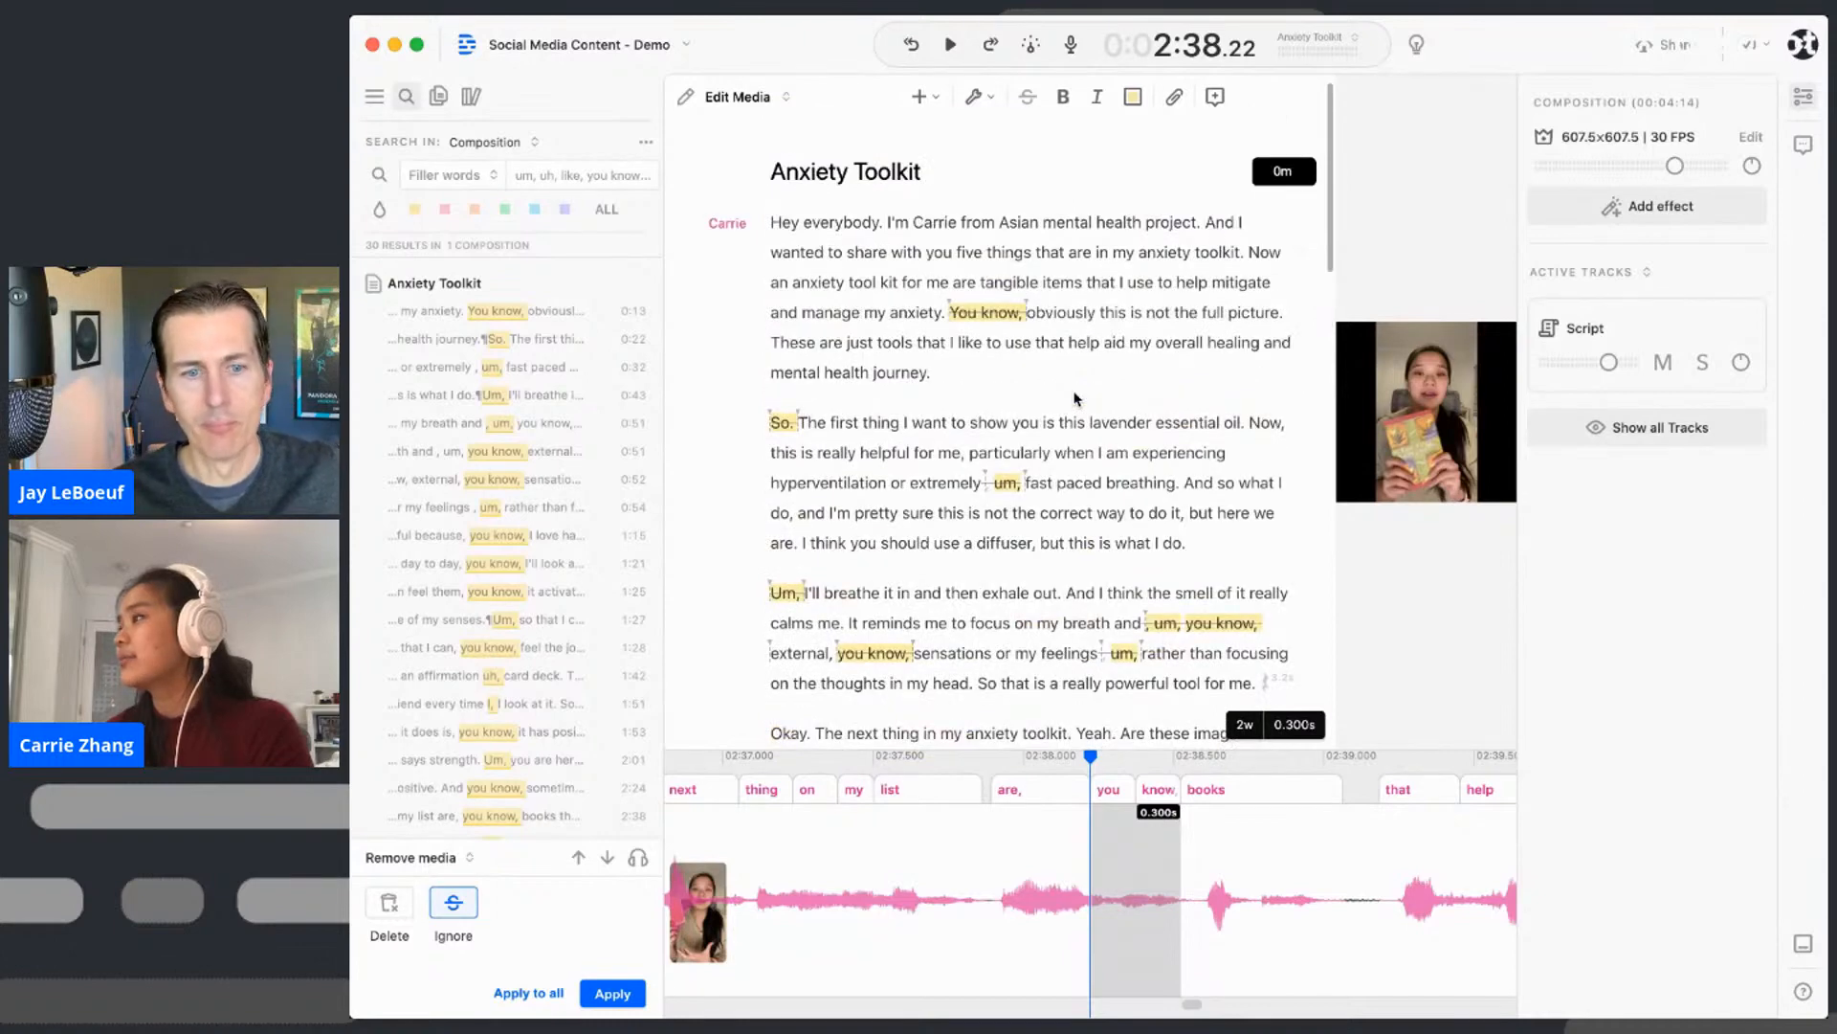
- Select the passage from "Now an anxiety tool kit" through "mental health journey." in the first paragraph and preview it as a possible clip
{"action": "mouse_move", "coordinate": [1251, 254]}
{"action": "left_mouse_down"}
{"action": "mouse_move", "coordinate": [1259, 283]}
{"action": "mouse_move", "coordinate": [1048, 282]}
{"action": "mouse_move", "coordinate": [1086, 343]}
{"action": "mouse_move", "coordinate": [993, 371]}
{"action": "left_mouse_up"}
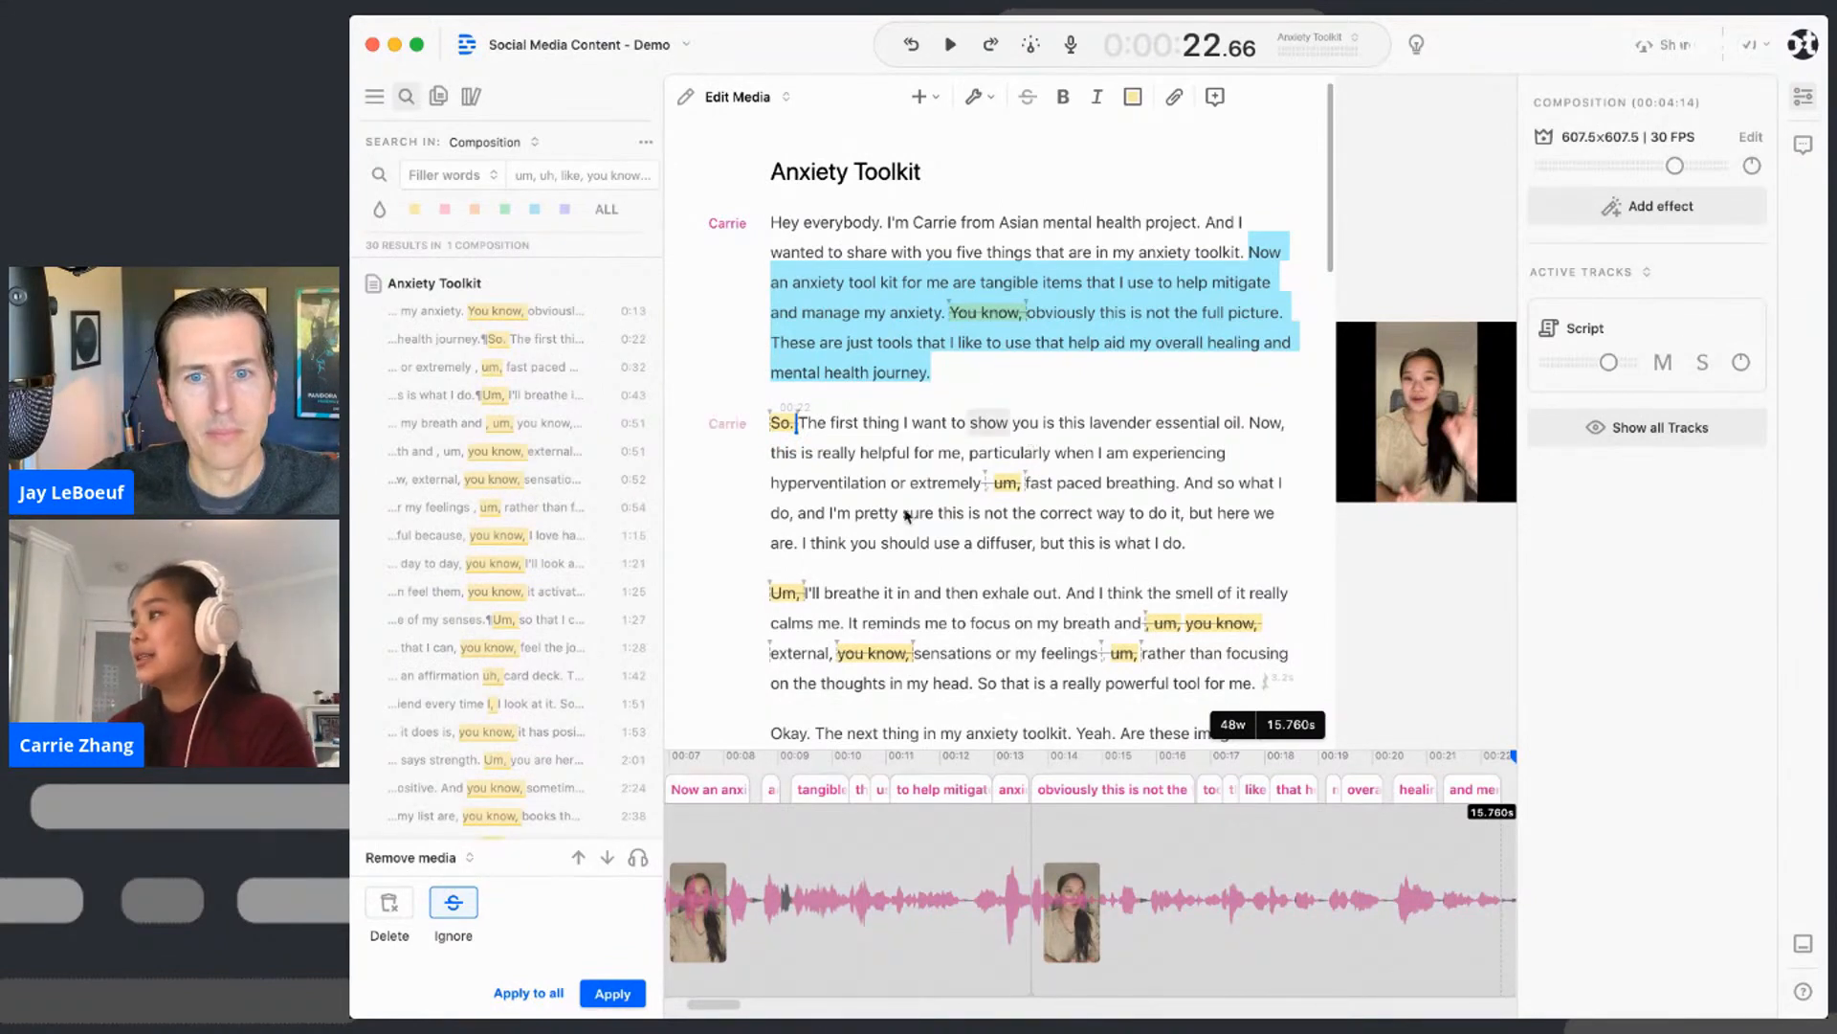
{"action": "scroll", "coordinate": [943, 587], "scroll_direction": "down", "scroll_amount": 1}
{"action": "scroll", "coordinate": [942, 587], "scroll_direction": "down", "scroll_amount": 2}
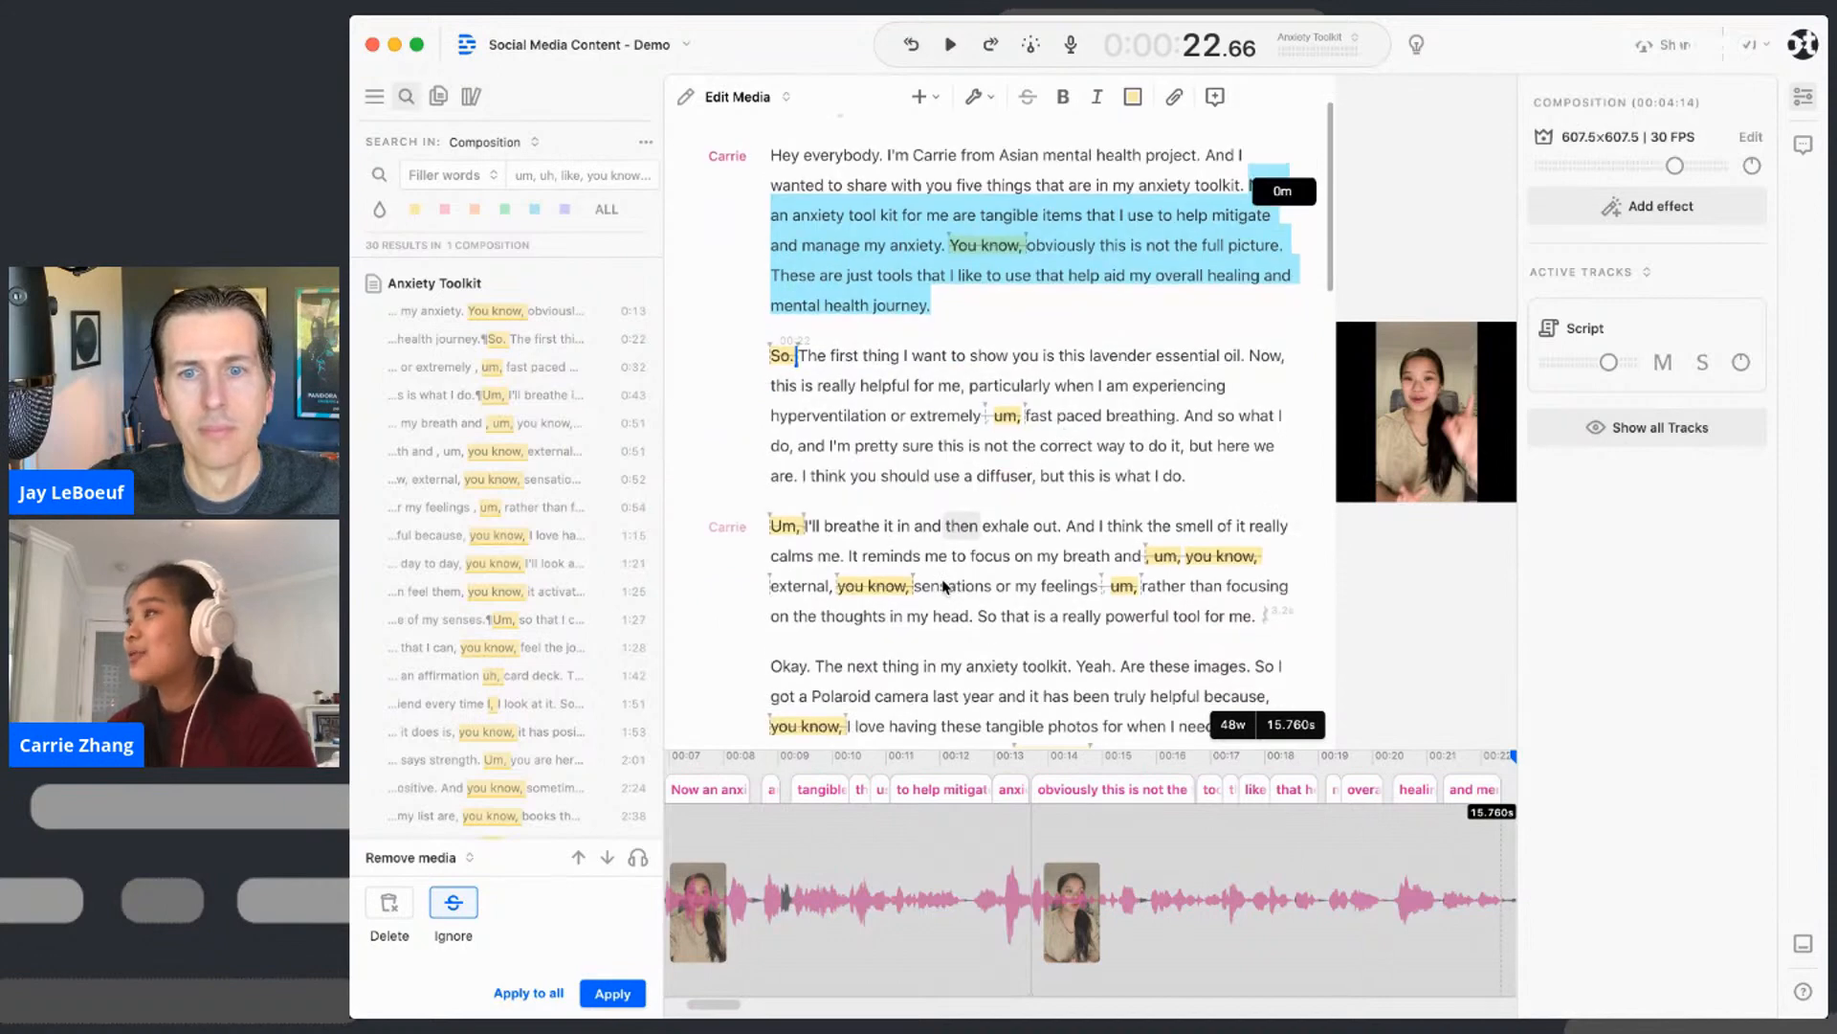
{"action": "scroll", "coordinate": [943, 587], "scroll_direction": "up", "scroll_amount": 3}
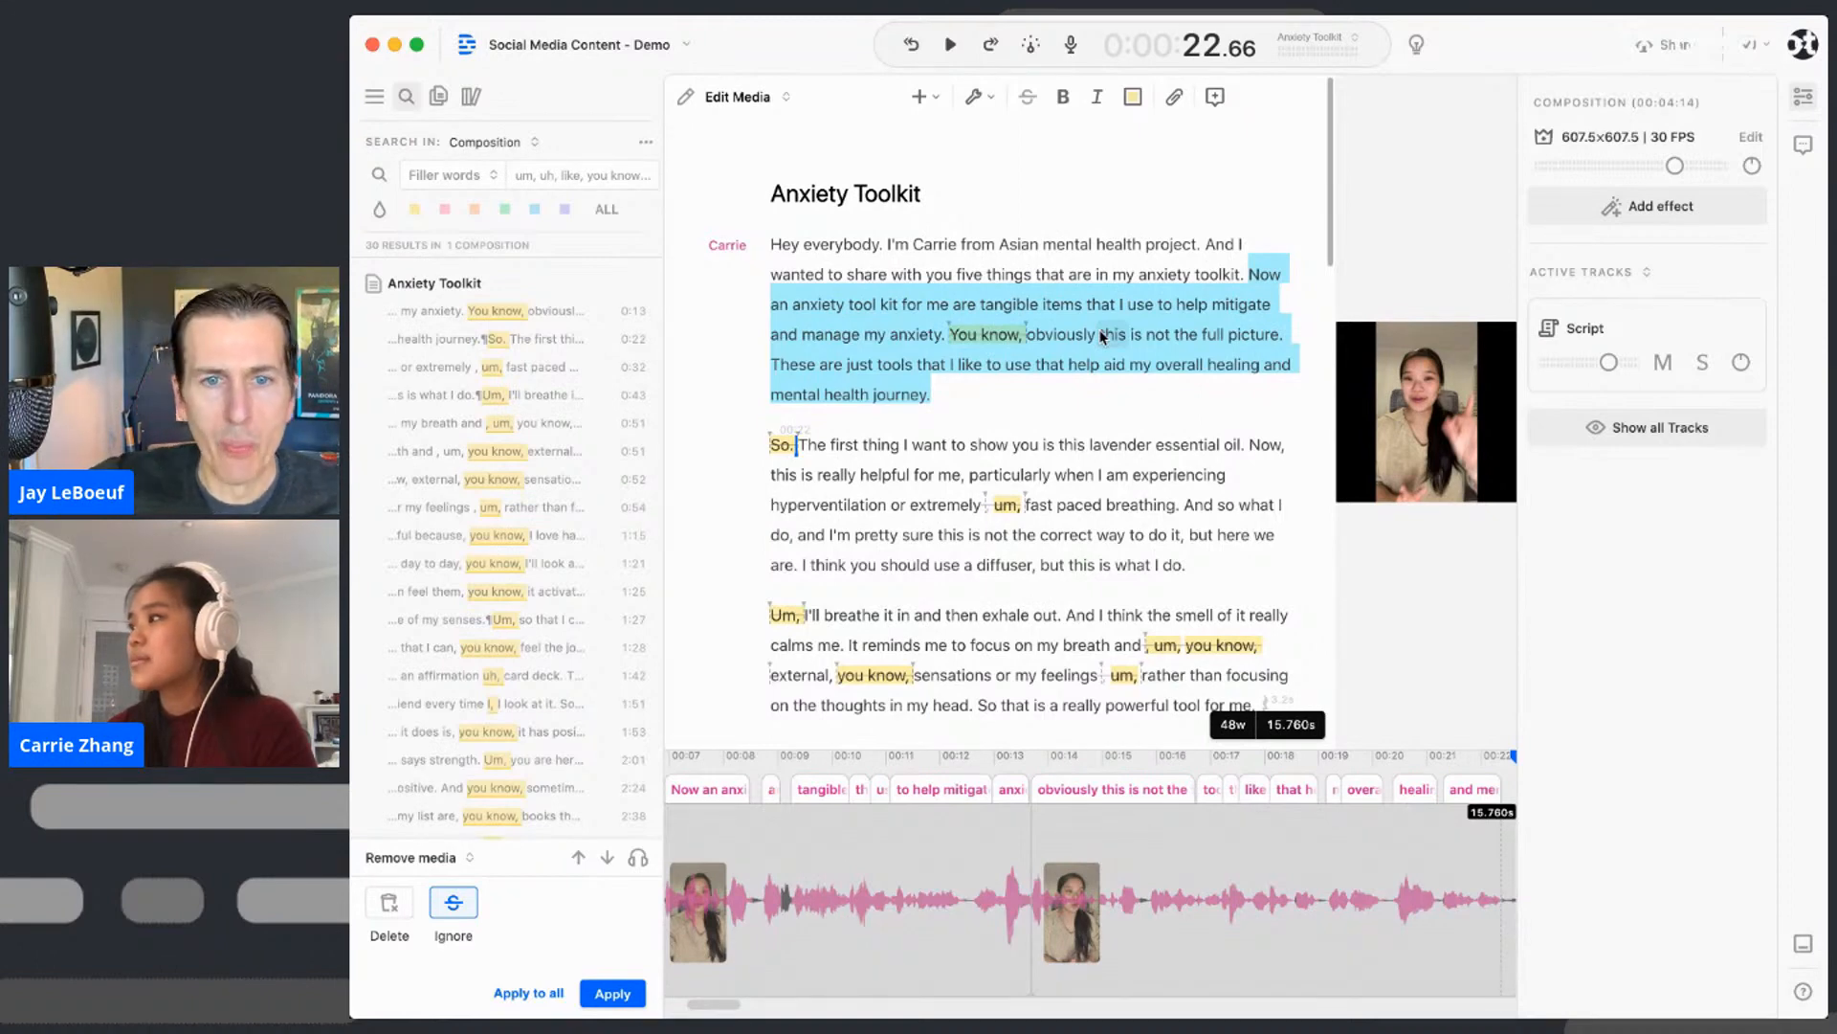
{"action": "left_click", "coordinate": [947, 48]}
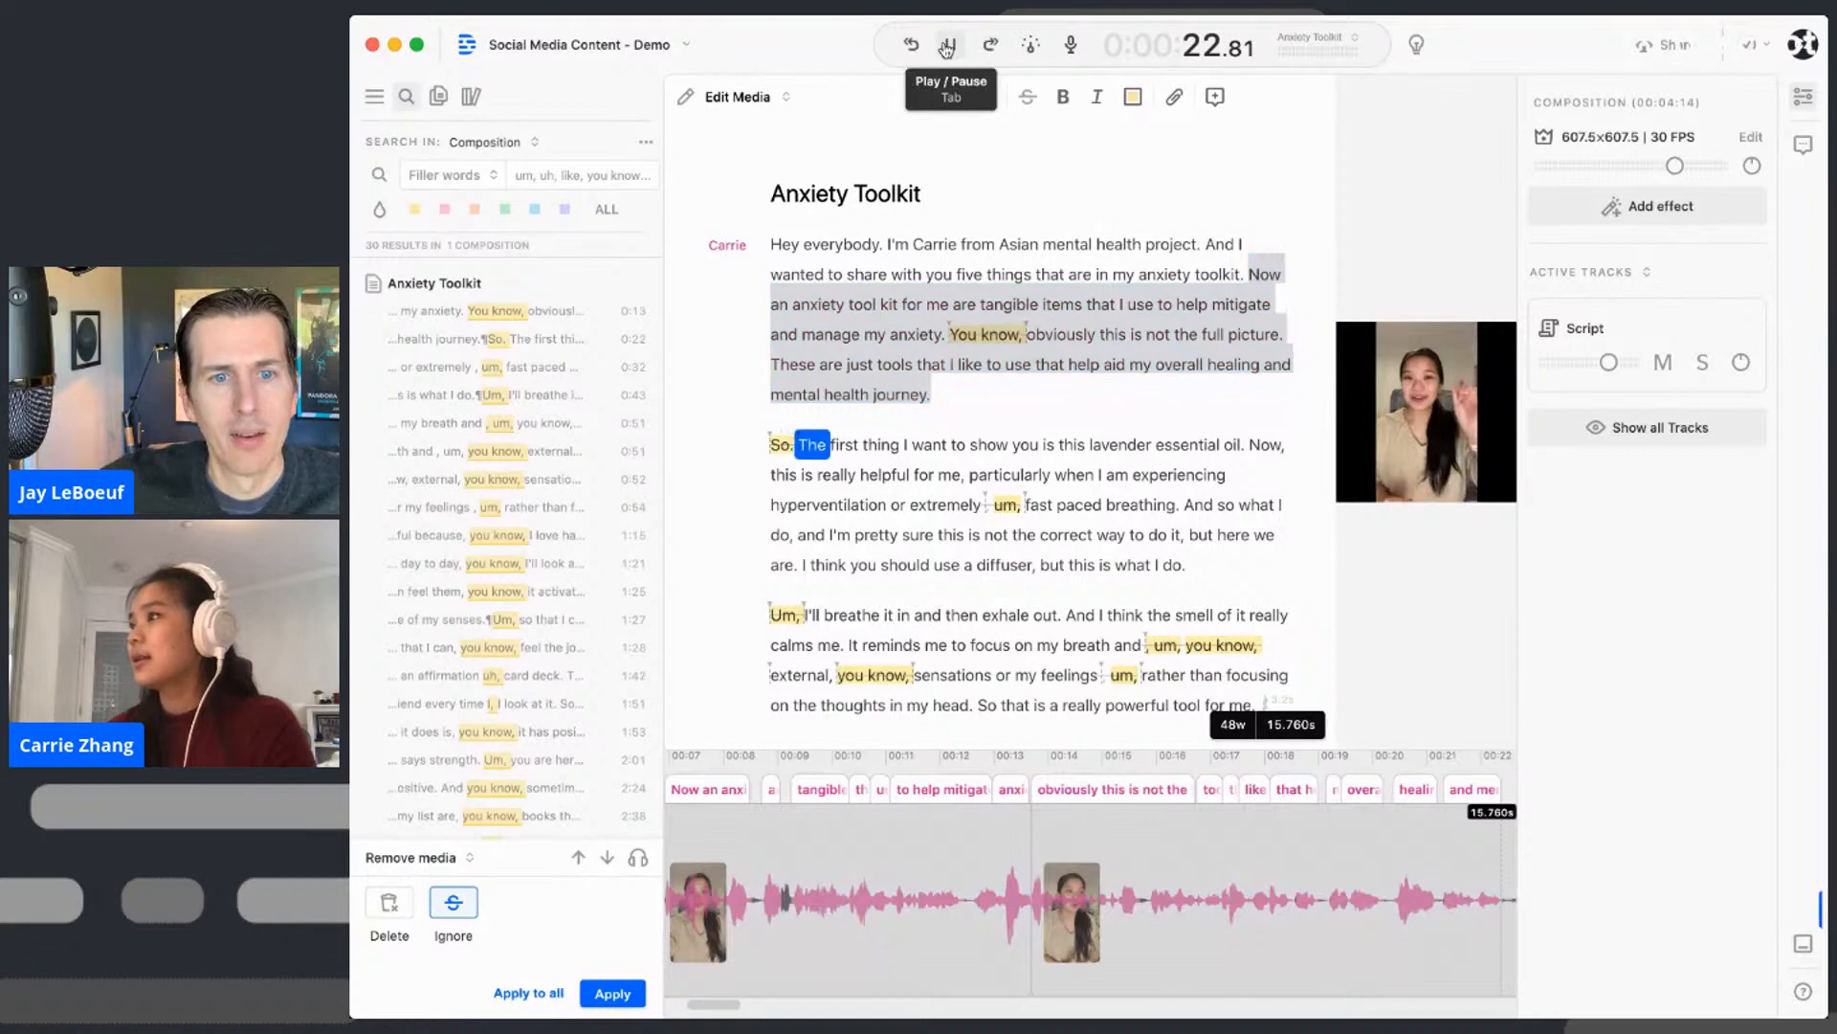
{"action": "left_click", "coordinate": [1248, 275]}
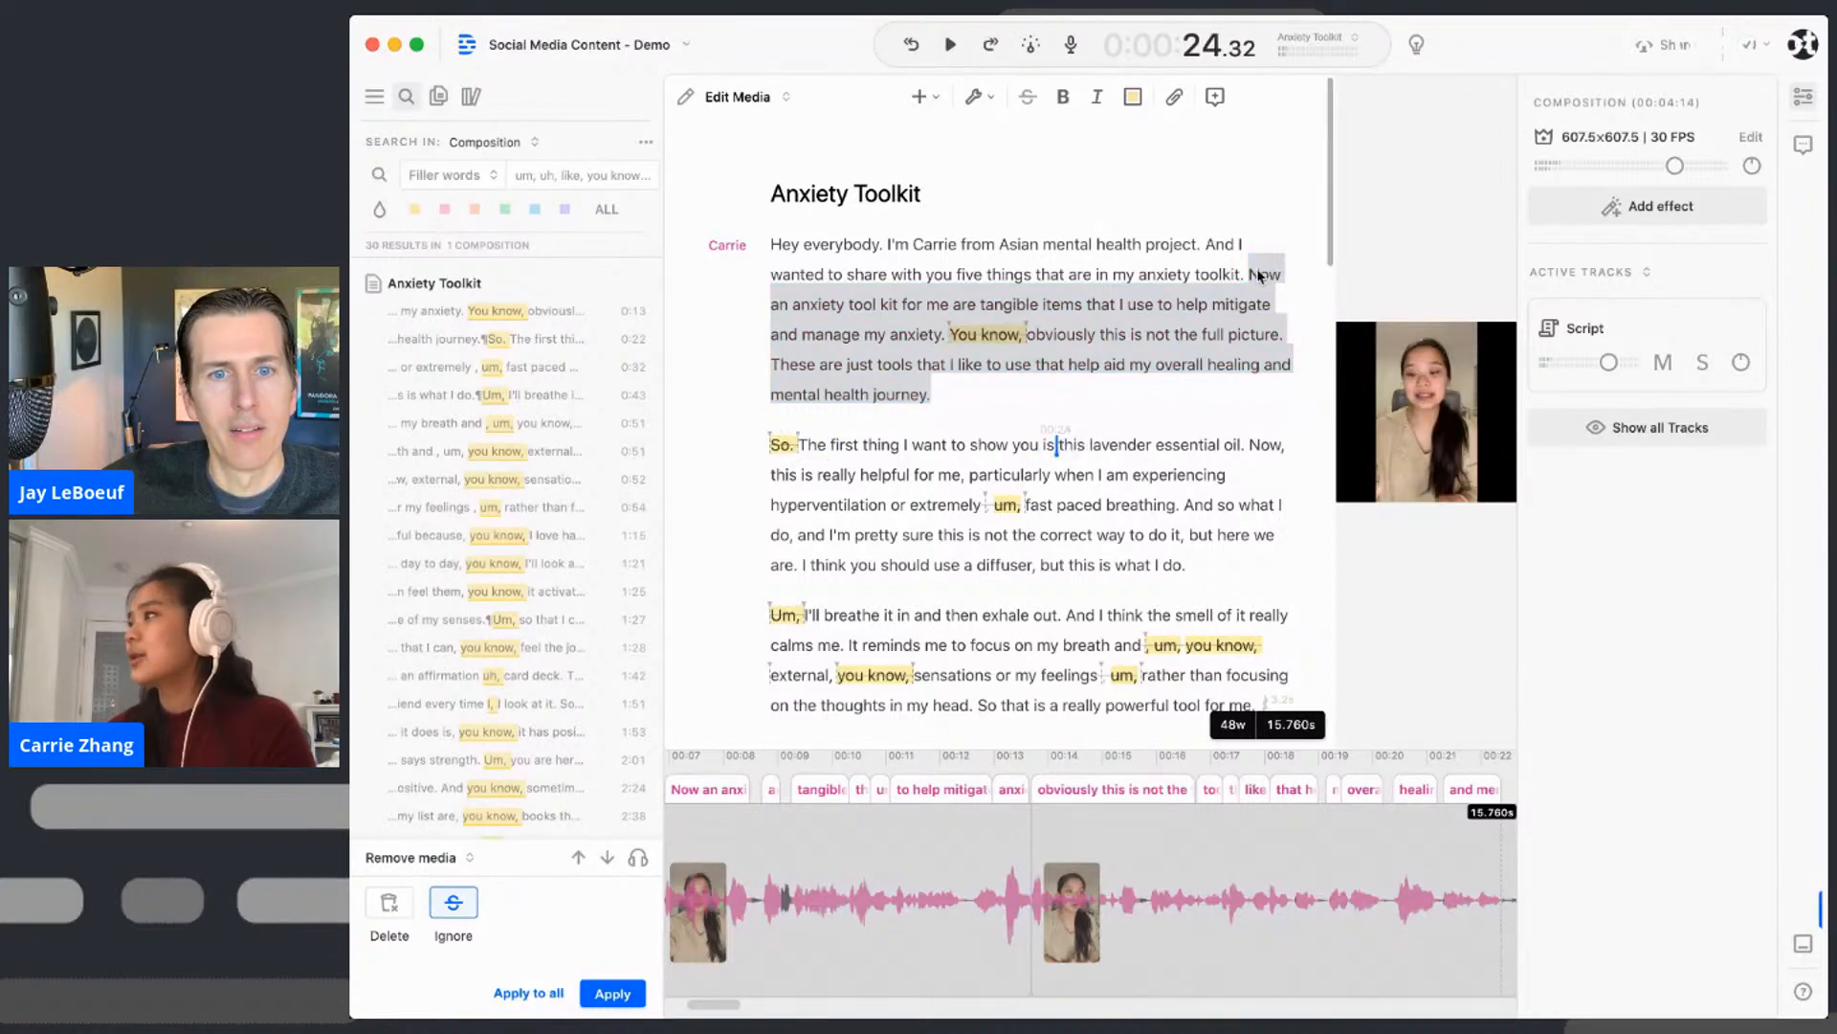
{"action": "left_click", "coordinate": [952, 48]}
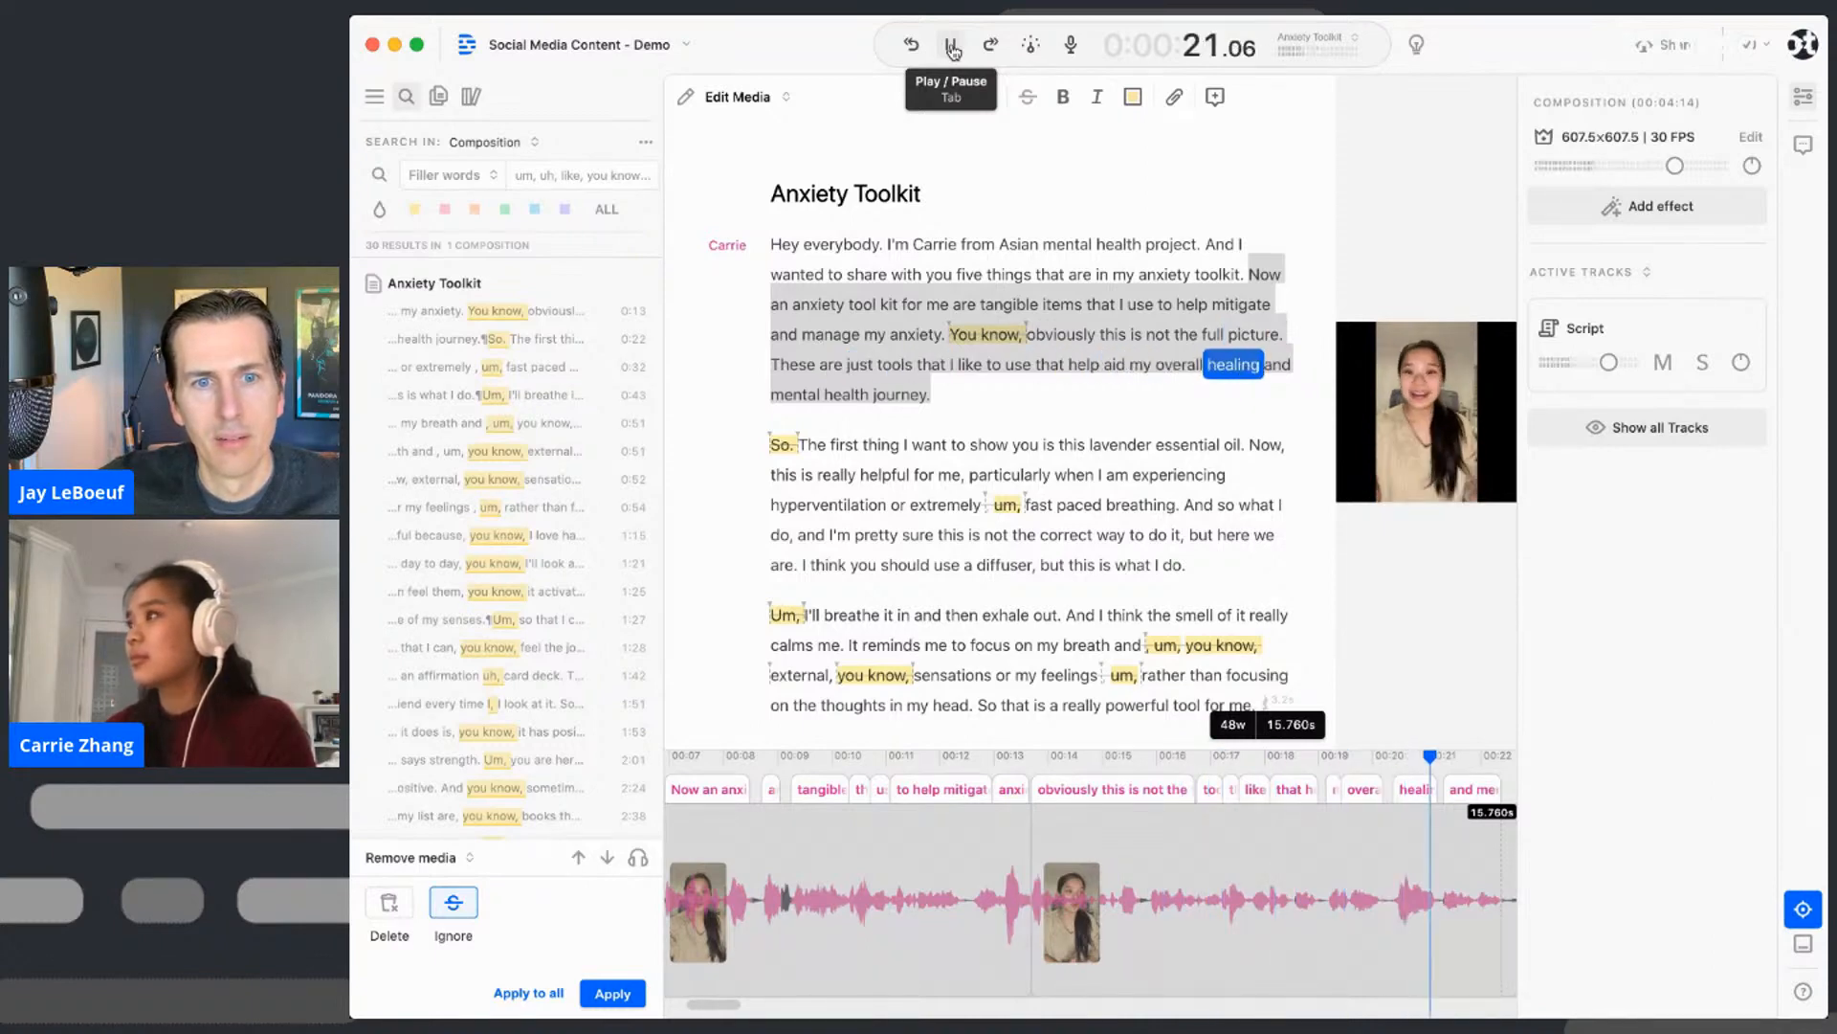
{"action": "left_click", "coordinate": [954, 48]}
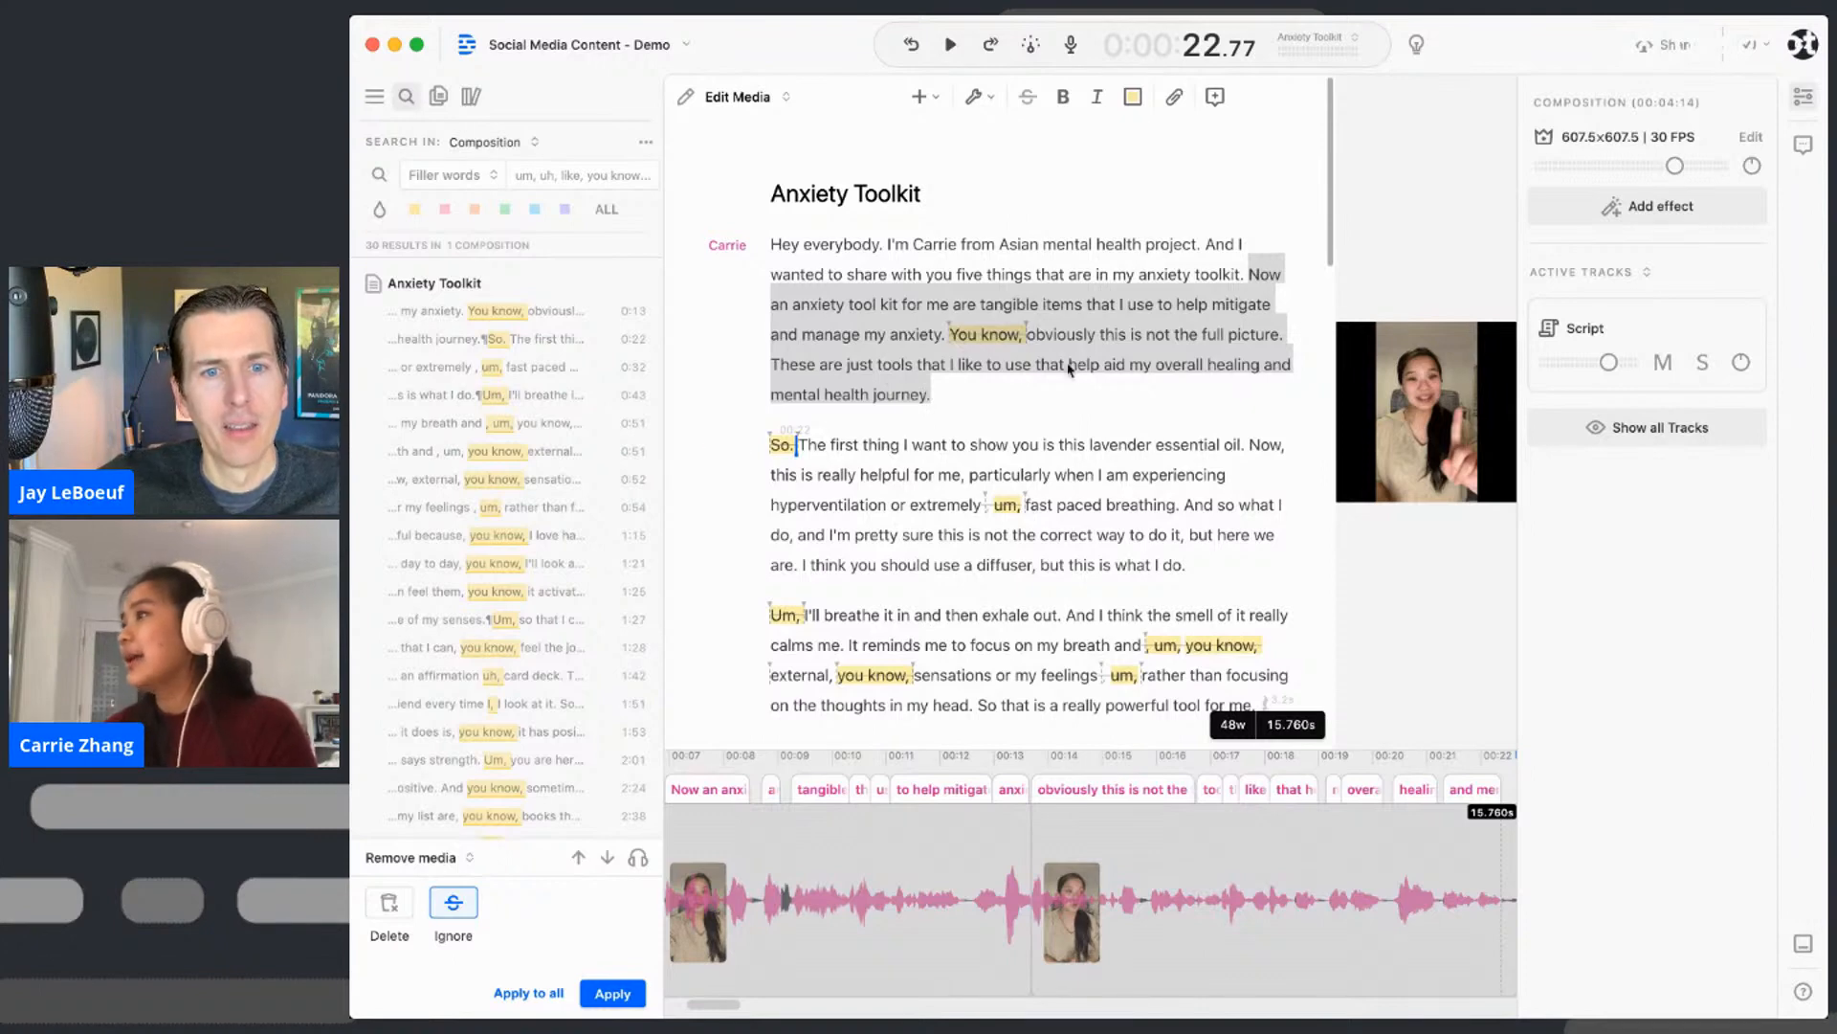
- Clip the first-paragraph passage from "I wanted to share" through "mental health journey." to a new composition
{"action": "left_click", "coordinate": [1235, 252]}
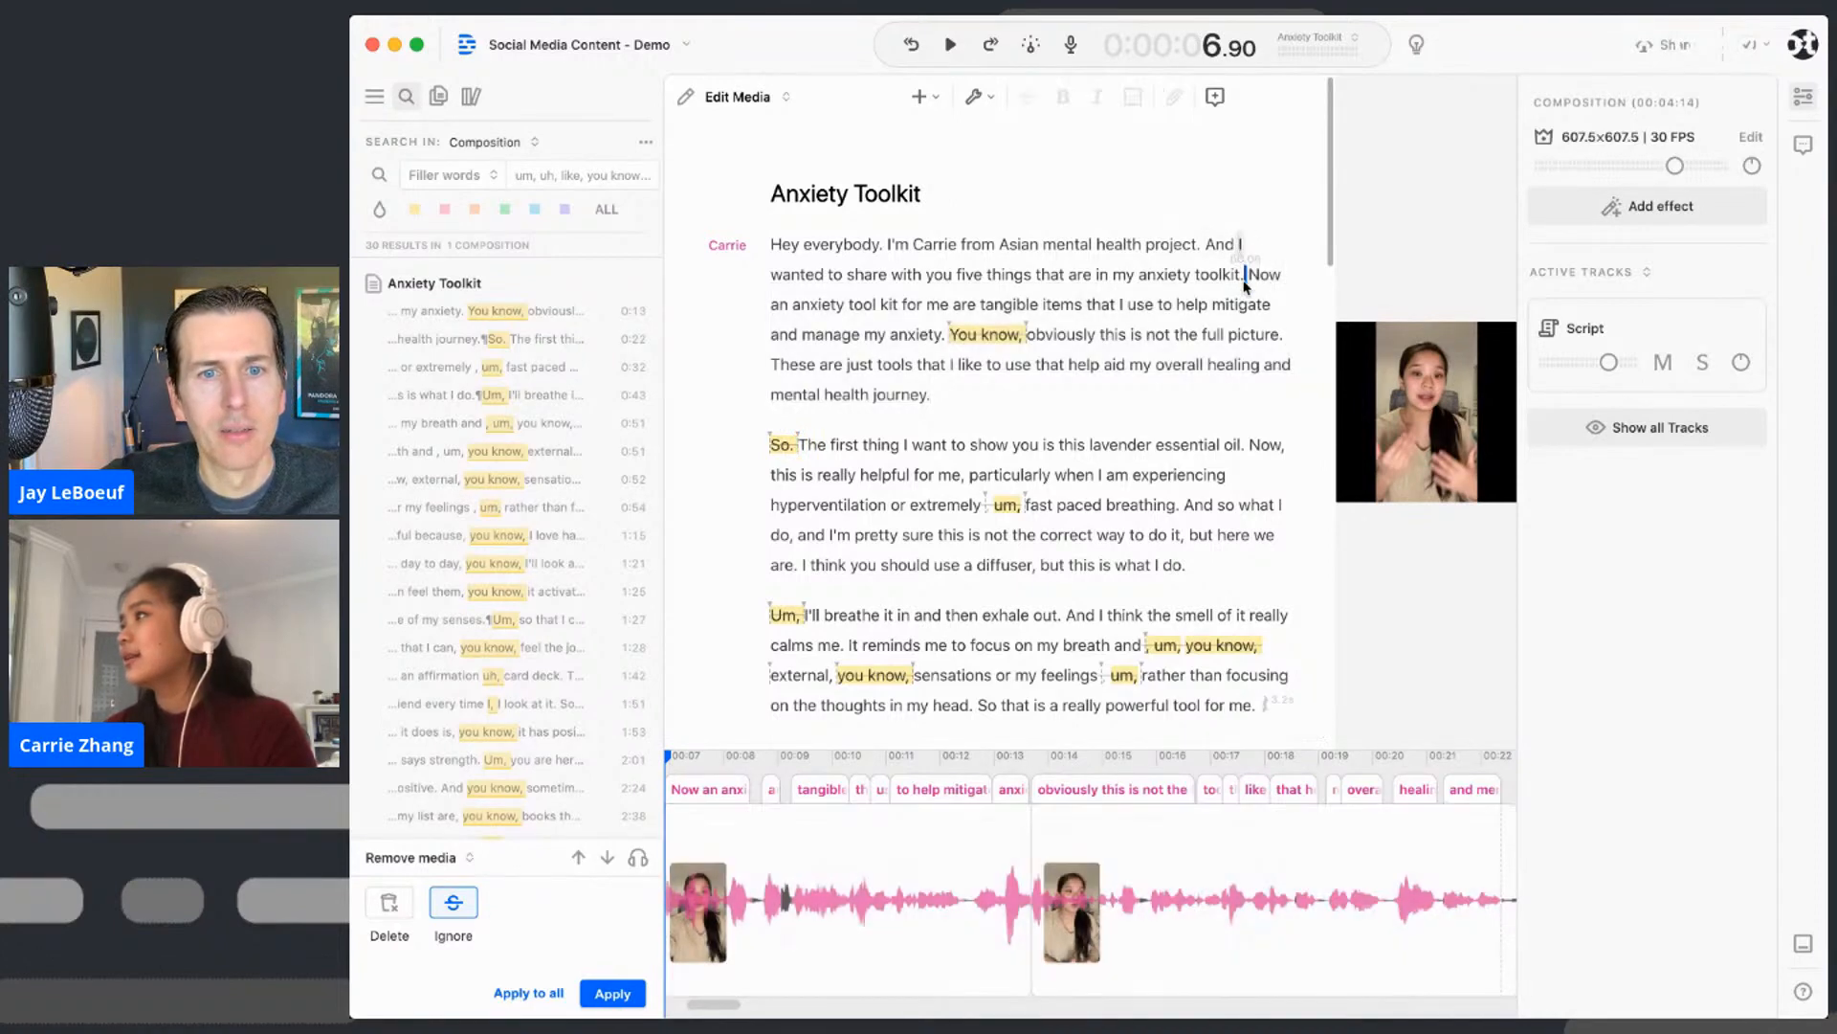
{"action": "left_click_drag", "start_coordinate": [1247, 275], "coordinate": [1229, 367]}
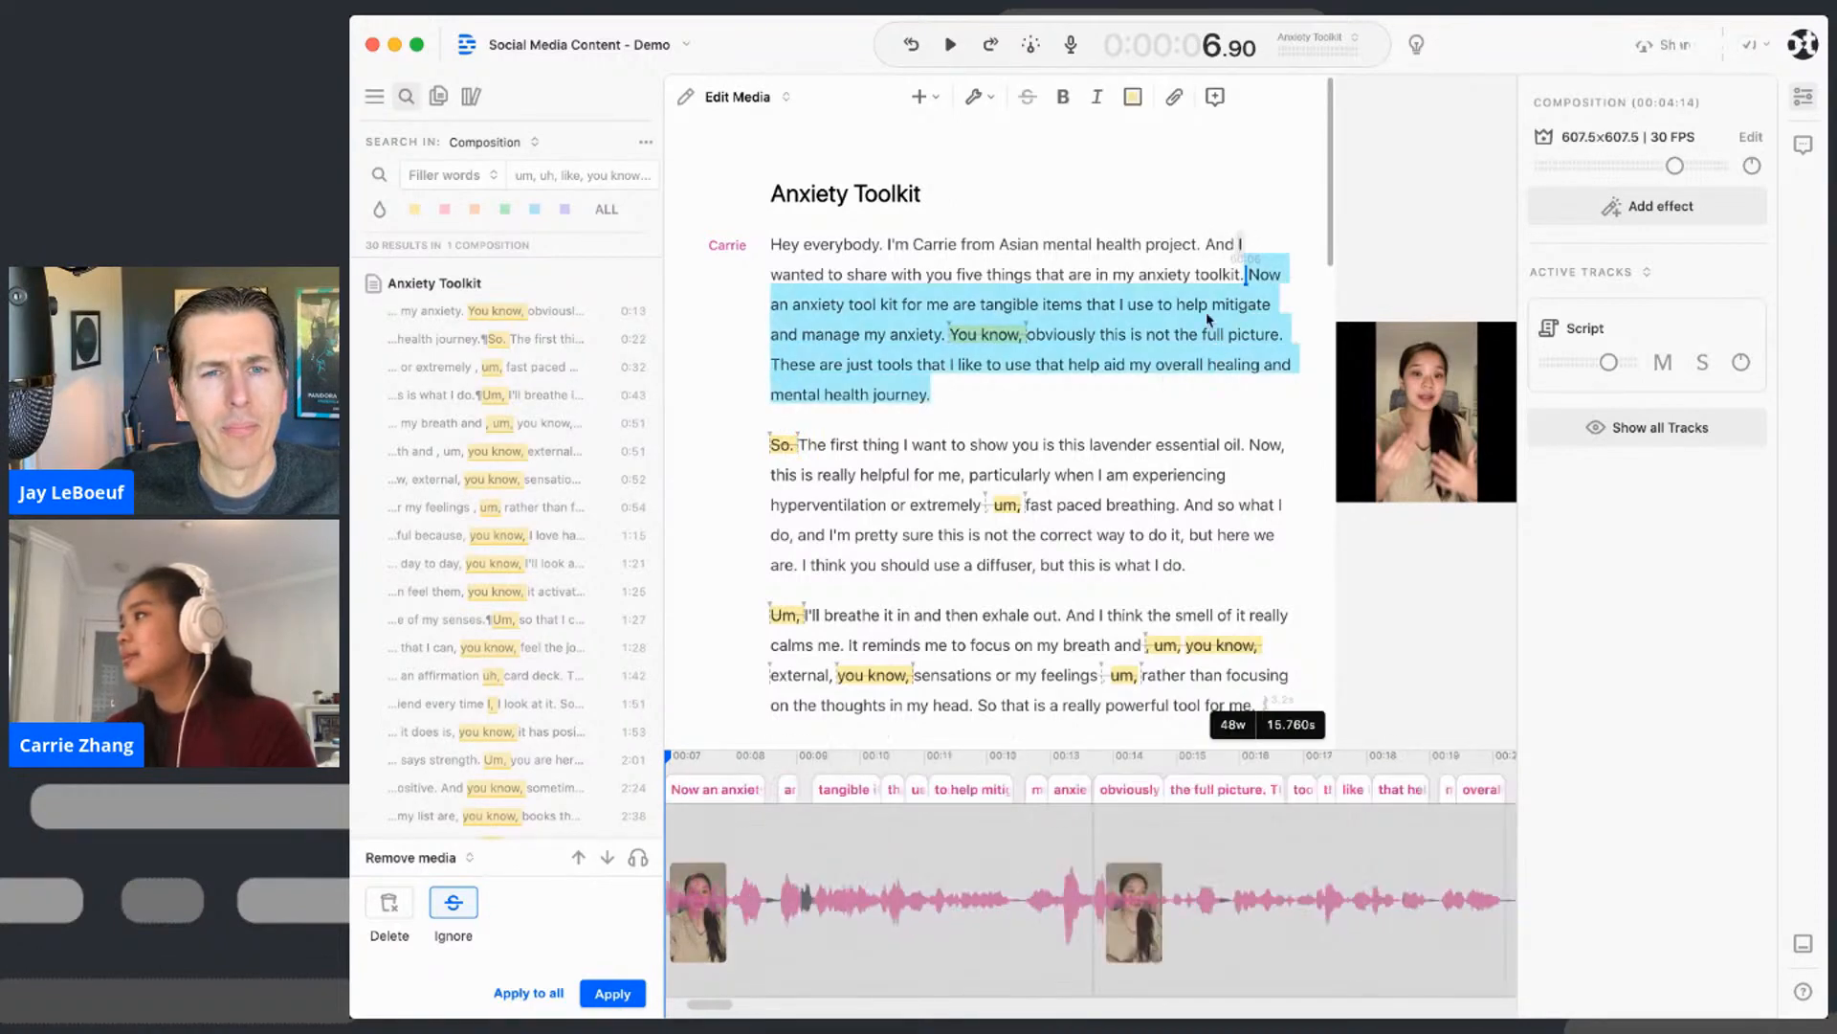
{"action": "left_click", "coordinate": [1239, 247]}
{"action": "mouse_move", "coordinate": [1243, 251]}
{"action": "left_mouse_down"}
{"action": "mouse_move", "coordinate": [1231, 275]}
{"action": "mouse_move", "coordinate": [1272, 334]}
{"action": "mouse_move", "coordinate": [945, 394]}
{"action": "left_mouse_up"}
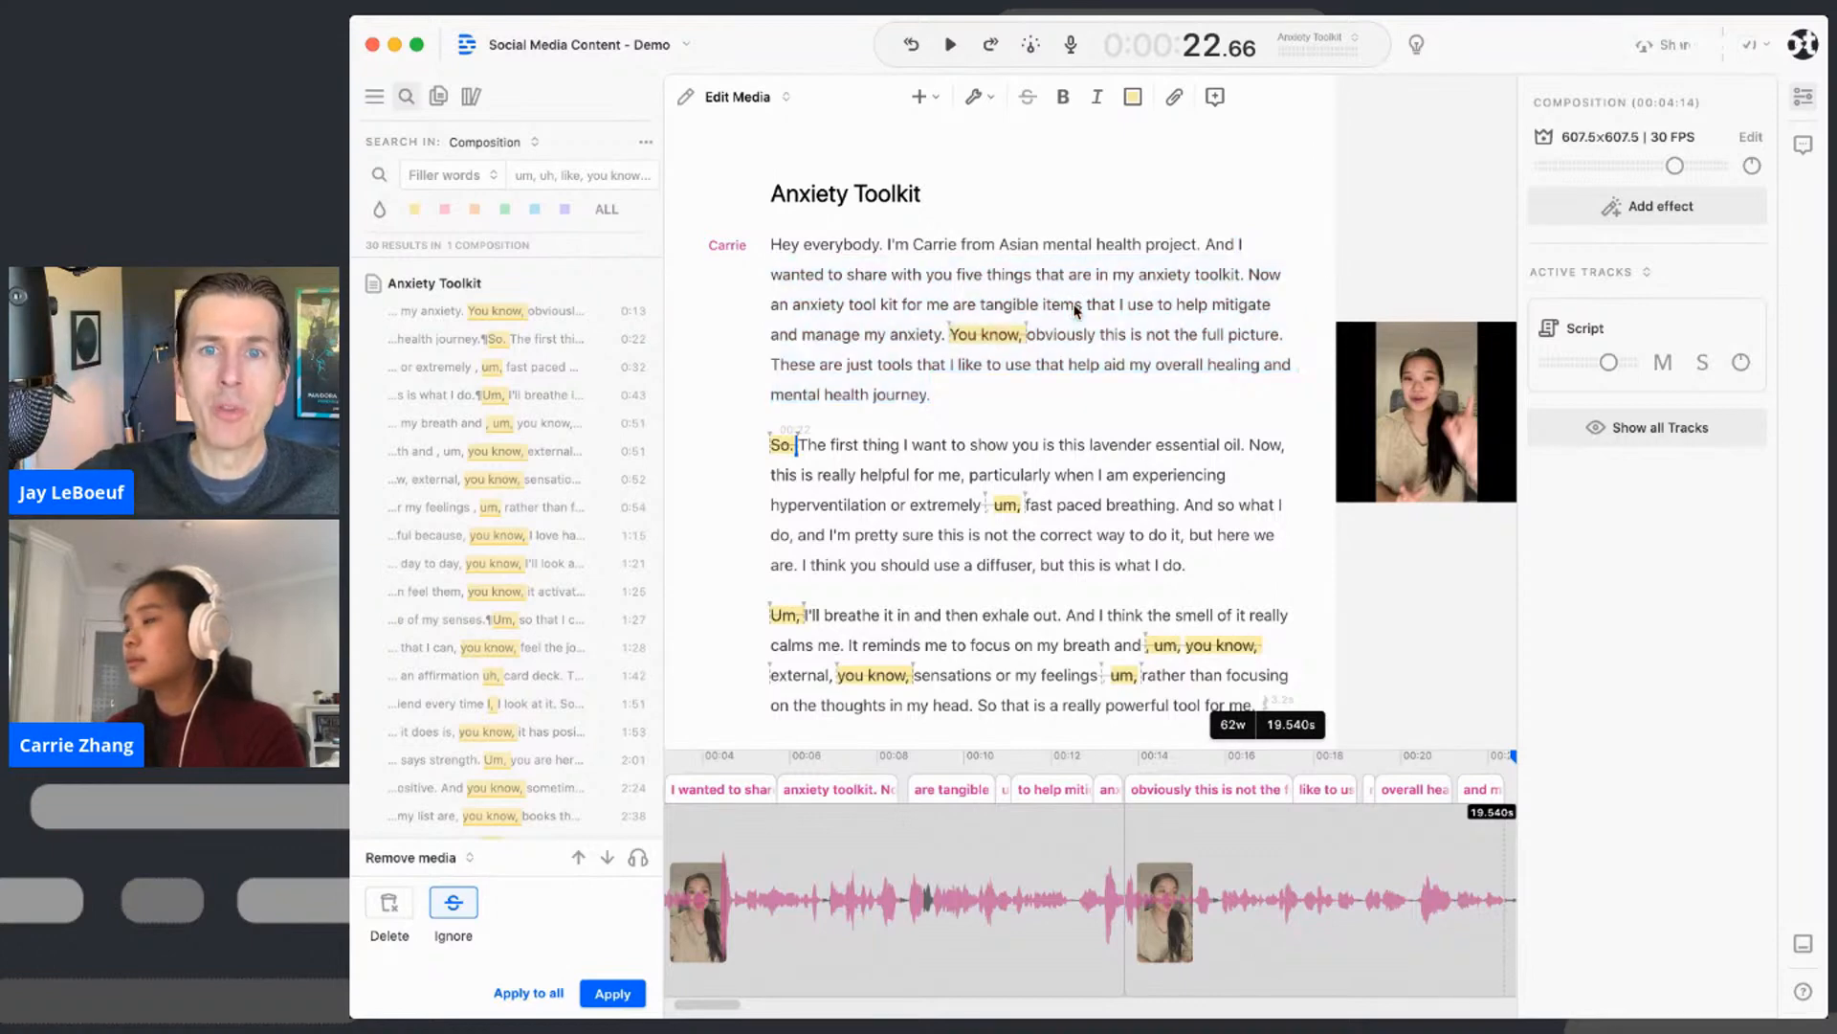
{"action": "right_click", "coordinate": [1076, 311]}
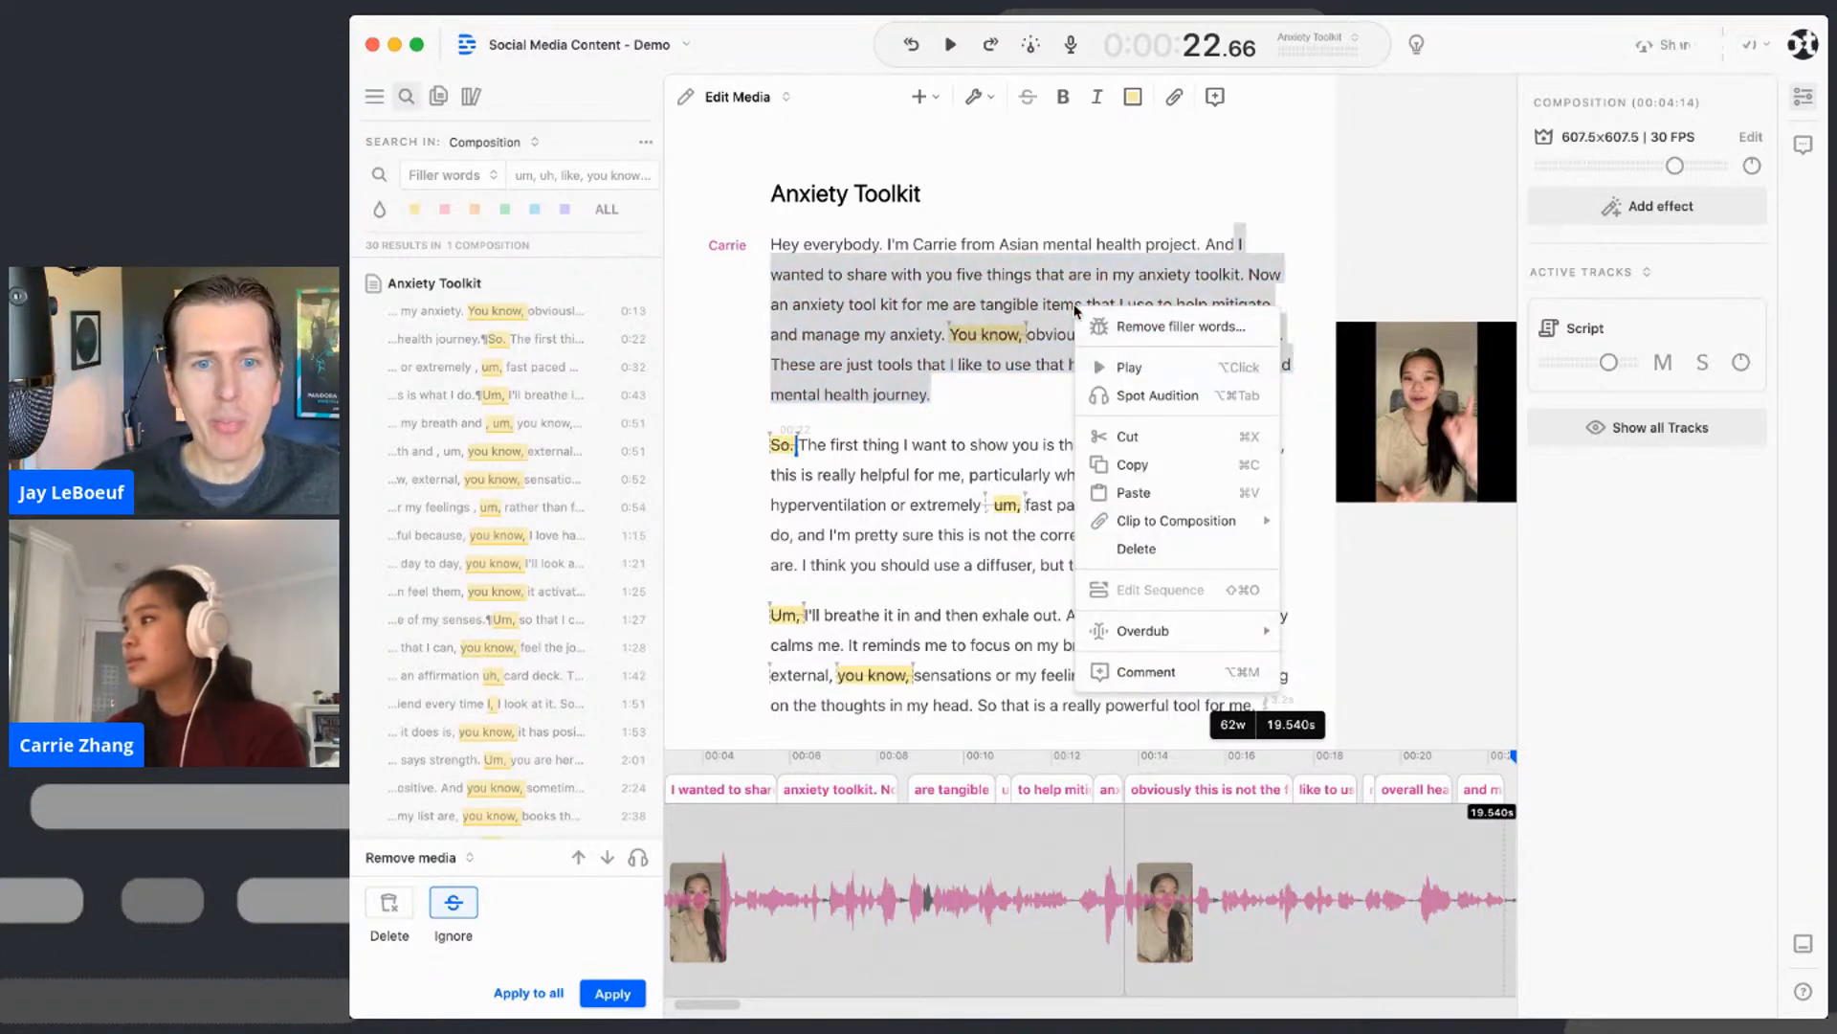
{"action": "mouse_move", "coordinate": [1170, 526]}
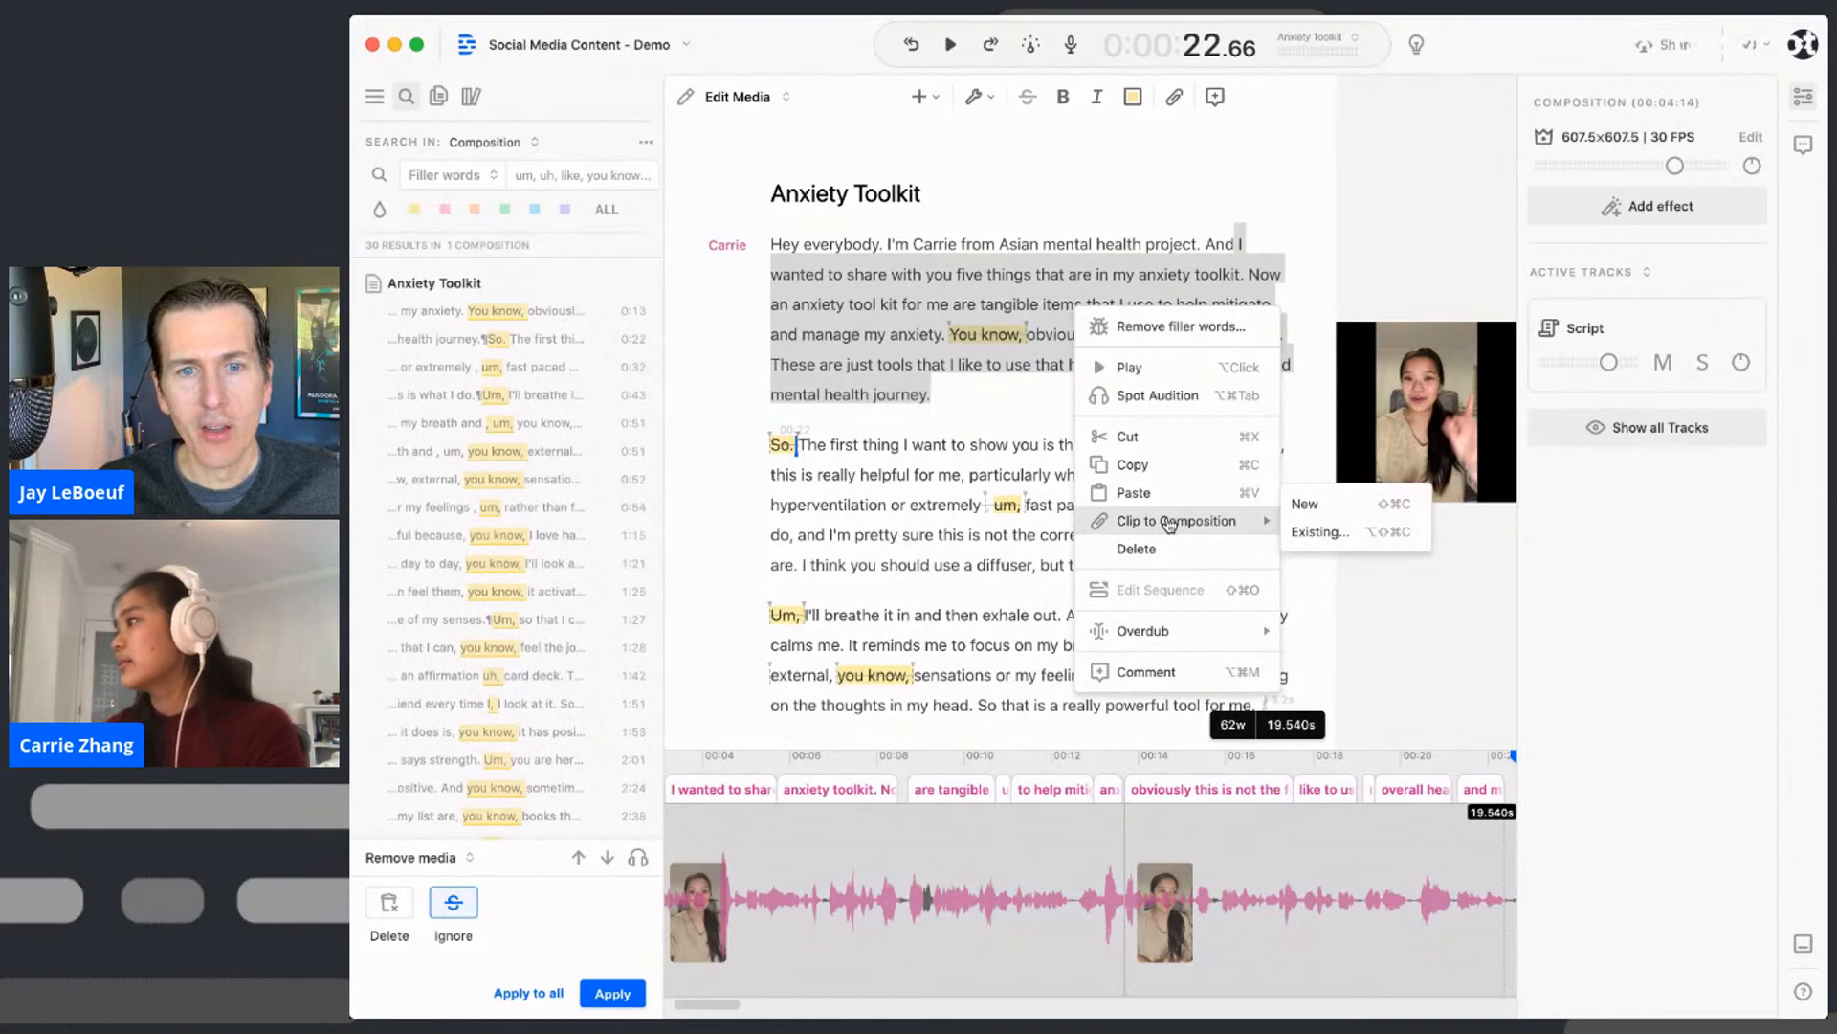
{"action": "left_click", "coordinate": [1306, 507]}
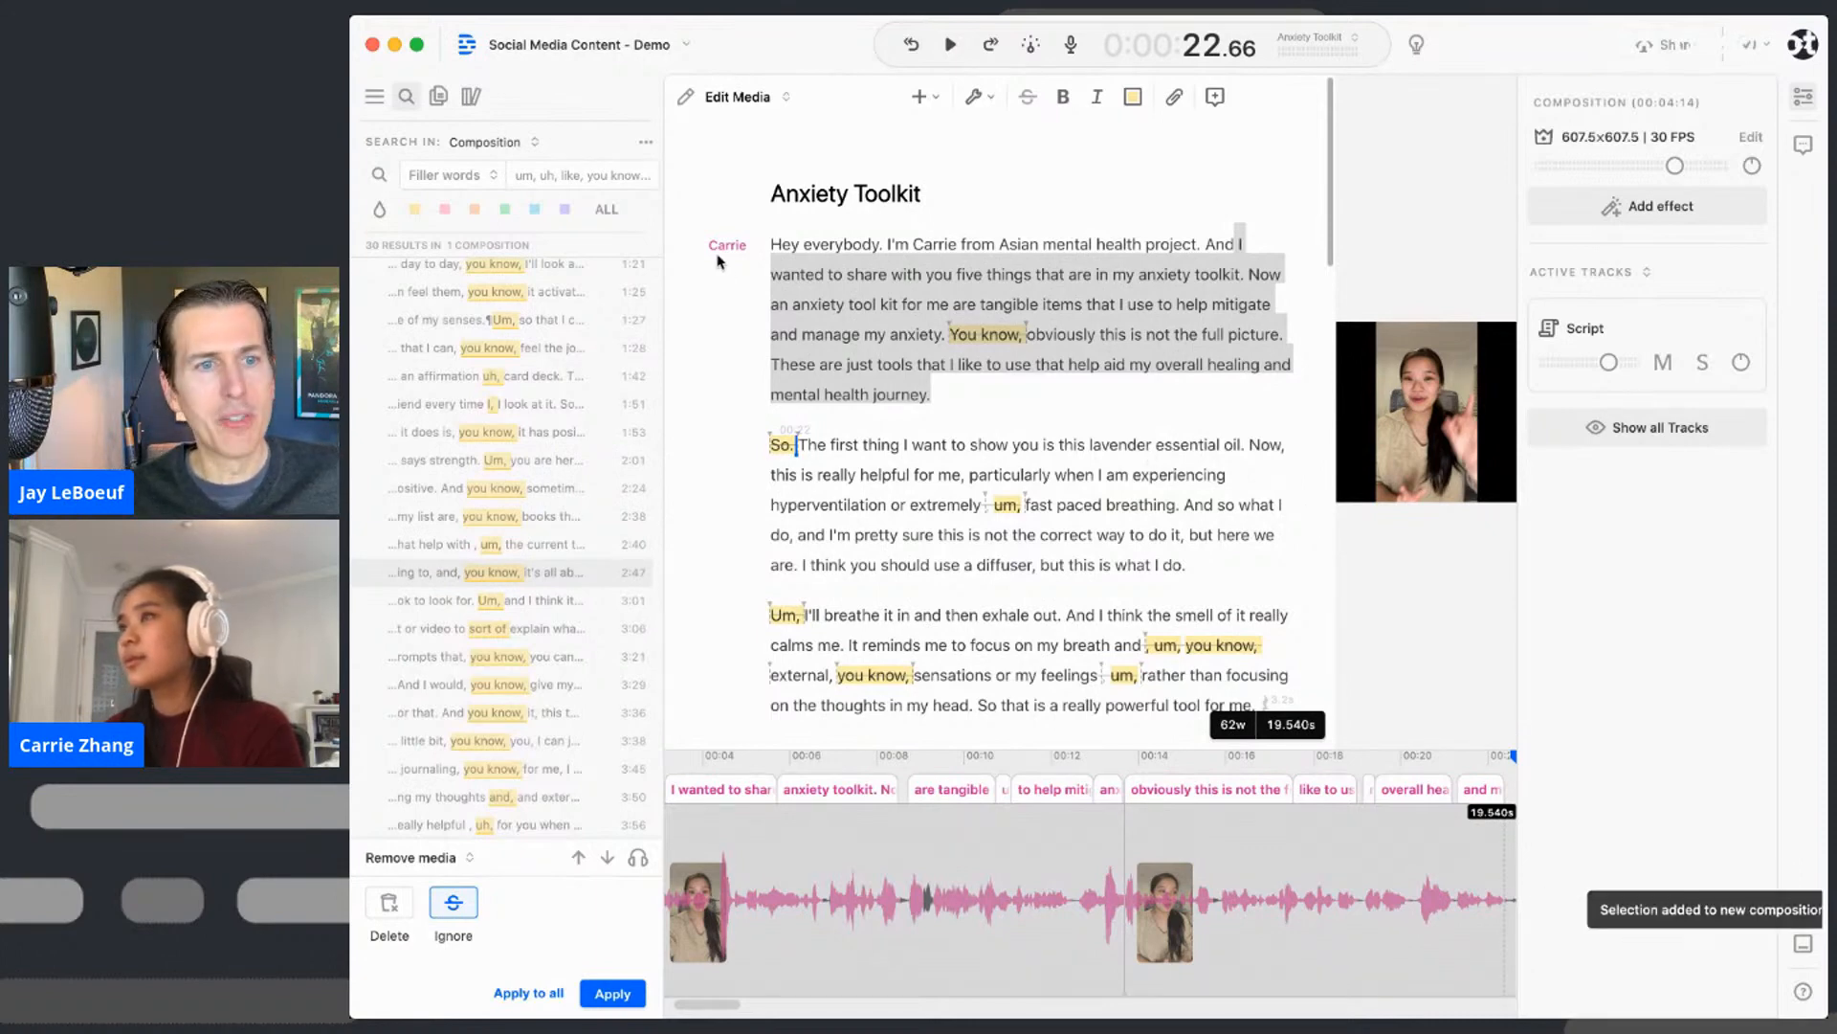
- Try Landscape (16:9) on the Clips from Anxiety Toolkit composition, and settle on the Portrait (9:16) orientation
{"action": "left_click", "coordinate": [442, 99]}
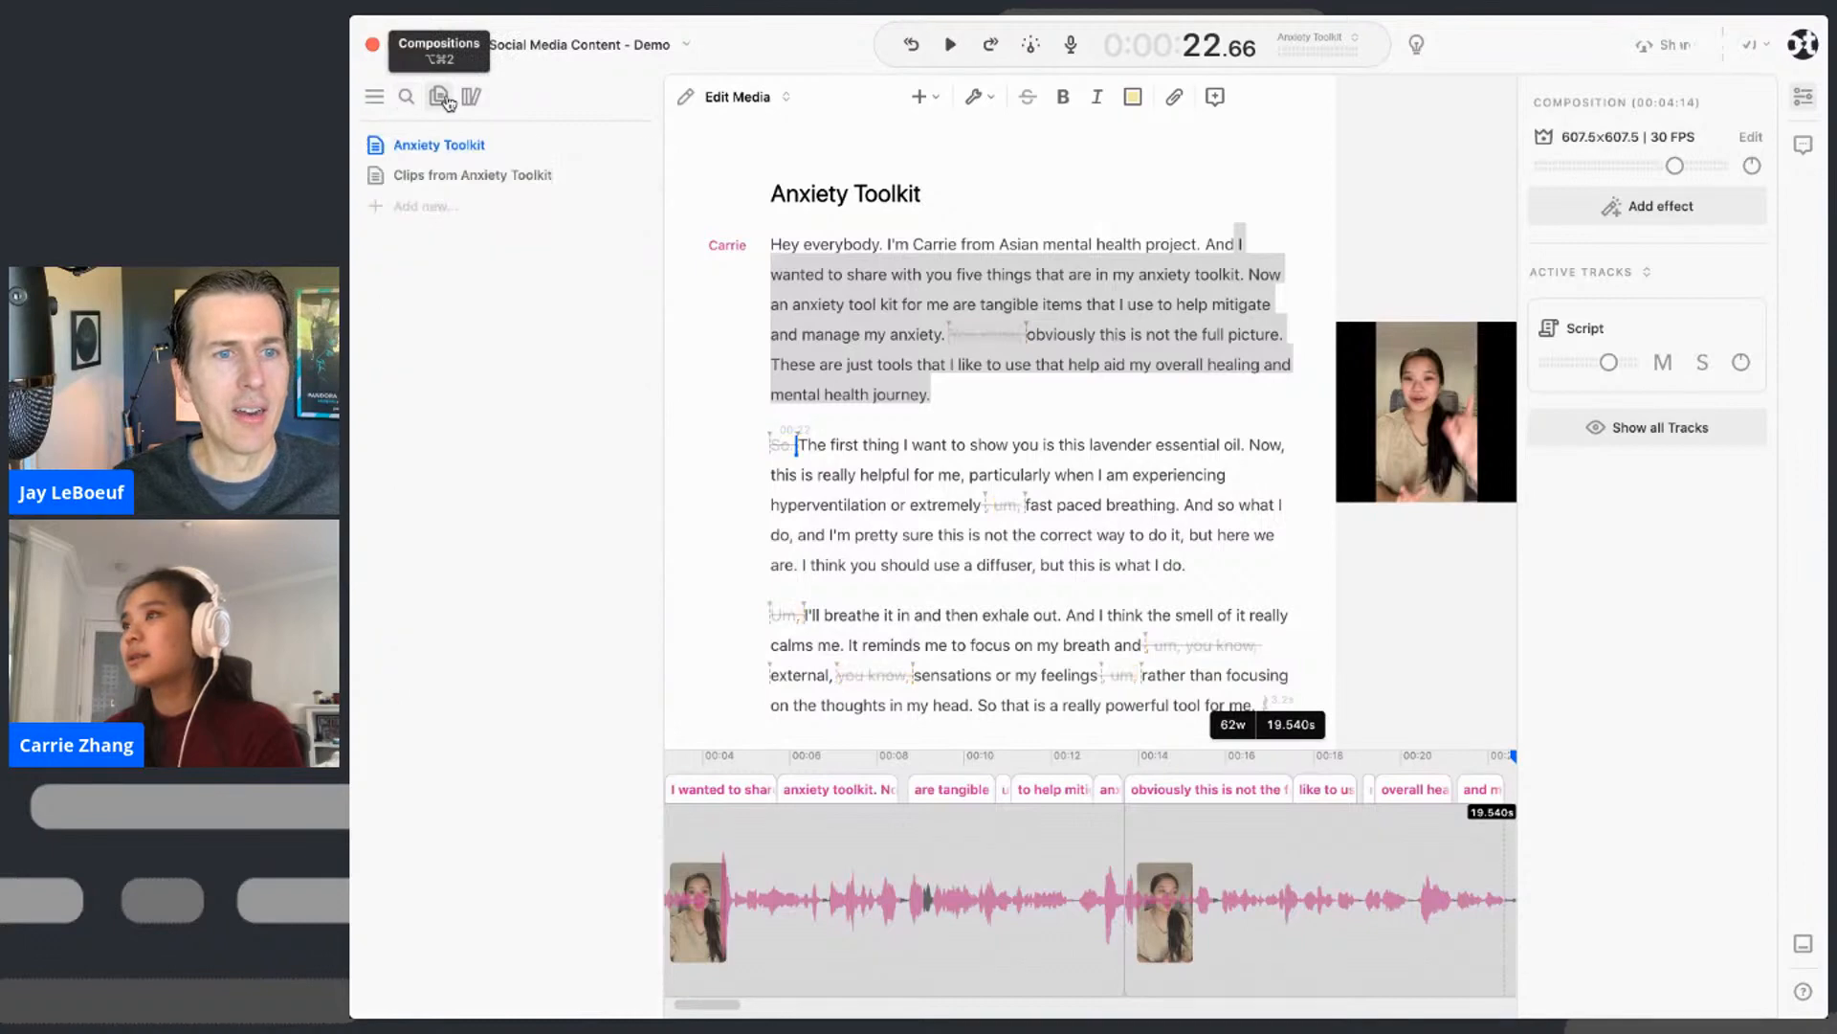
{"action": "left_click", "coordinate": [469, 180]}
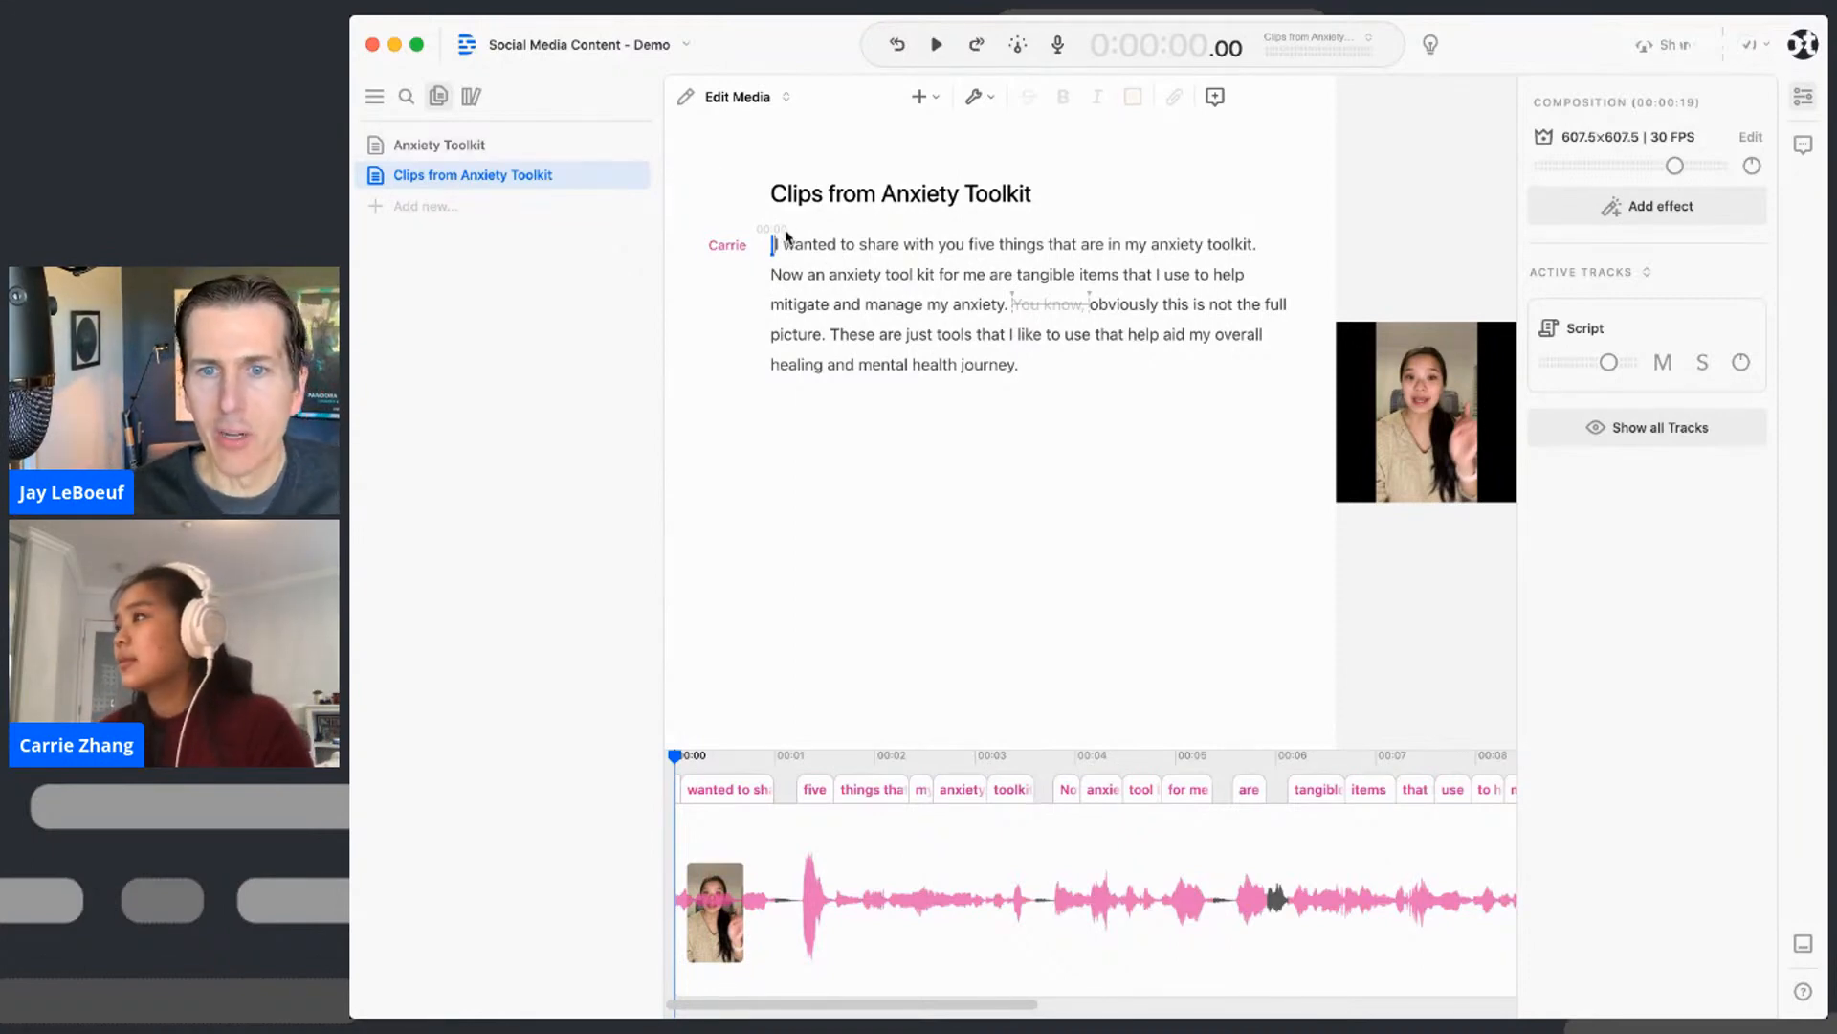
{"action": "left_click", "coordinate": [1748, 144]}
{"action": "left_click", "coordinate": [1655, 186]}
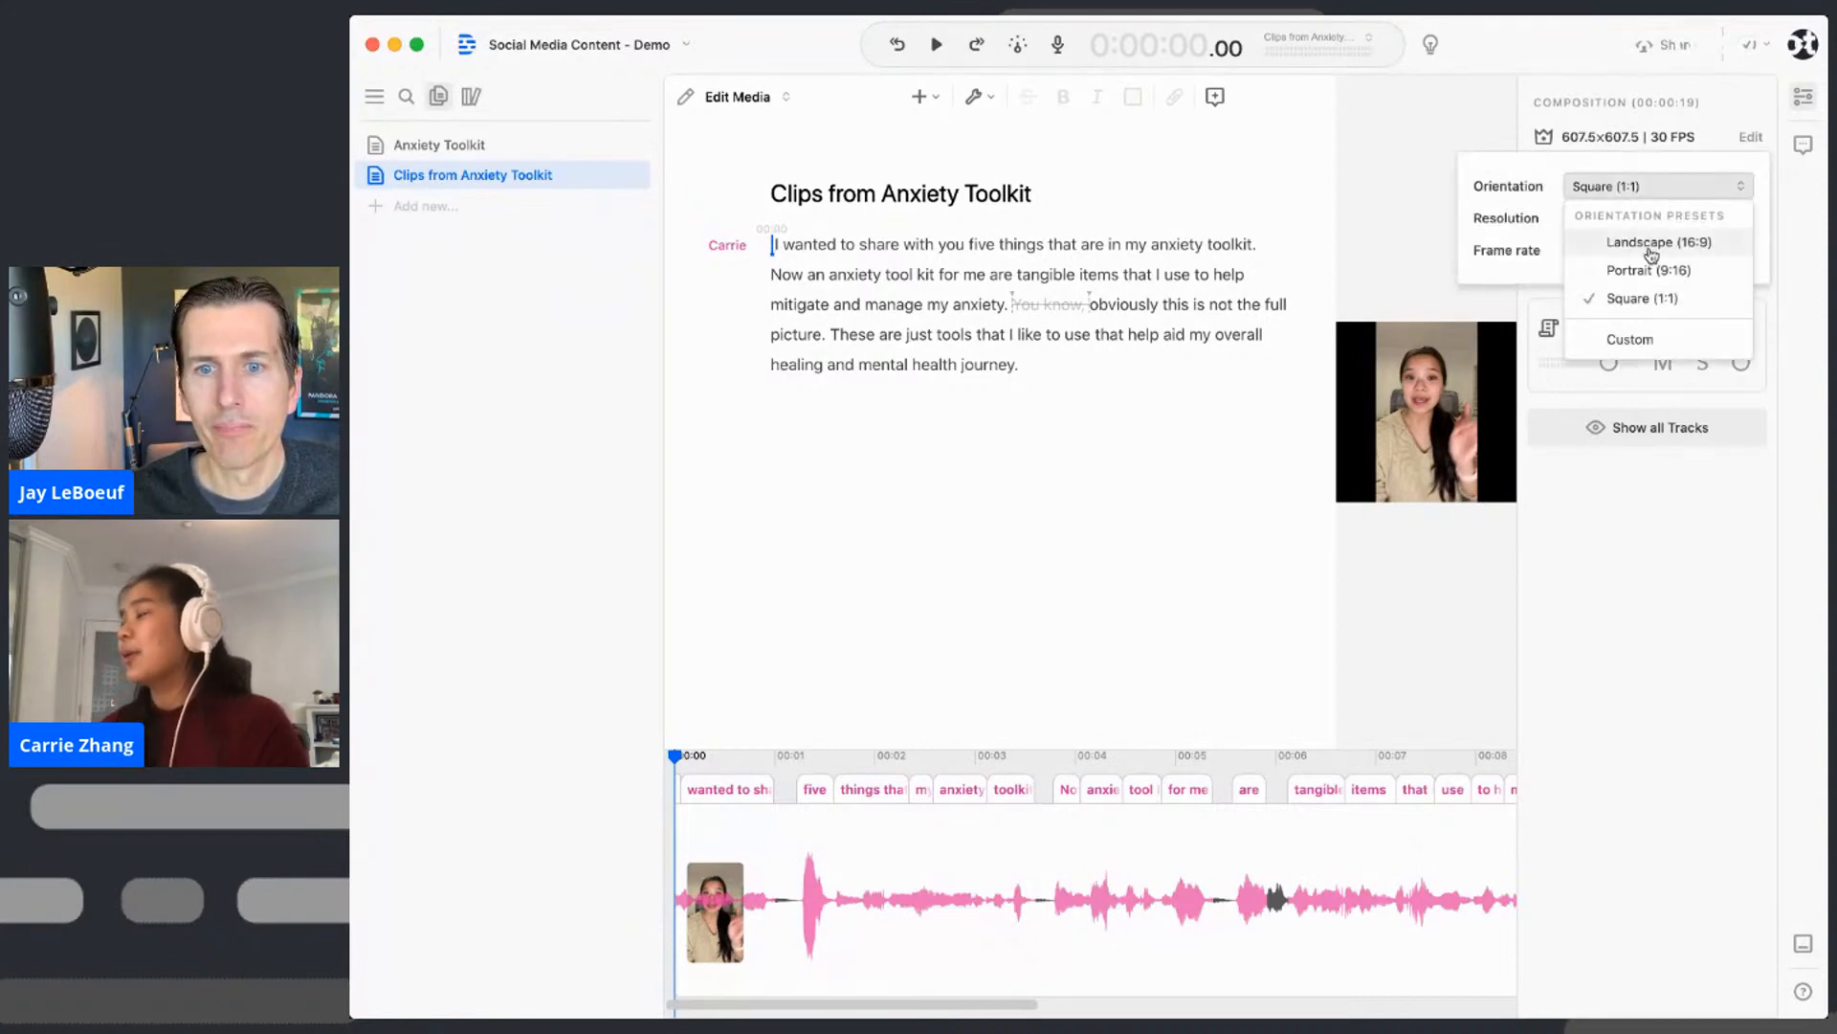
{"action": "left_click", "coordinate": [1652, 255]}
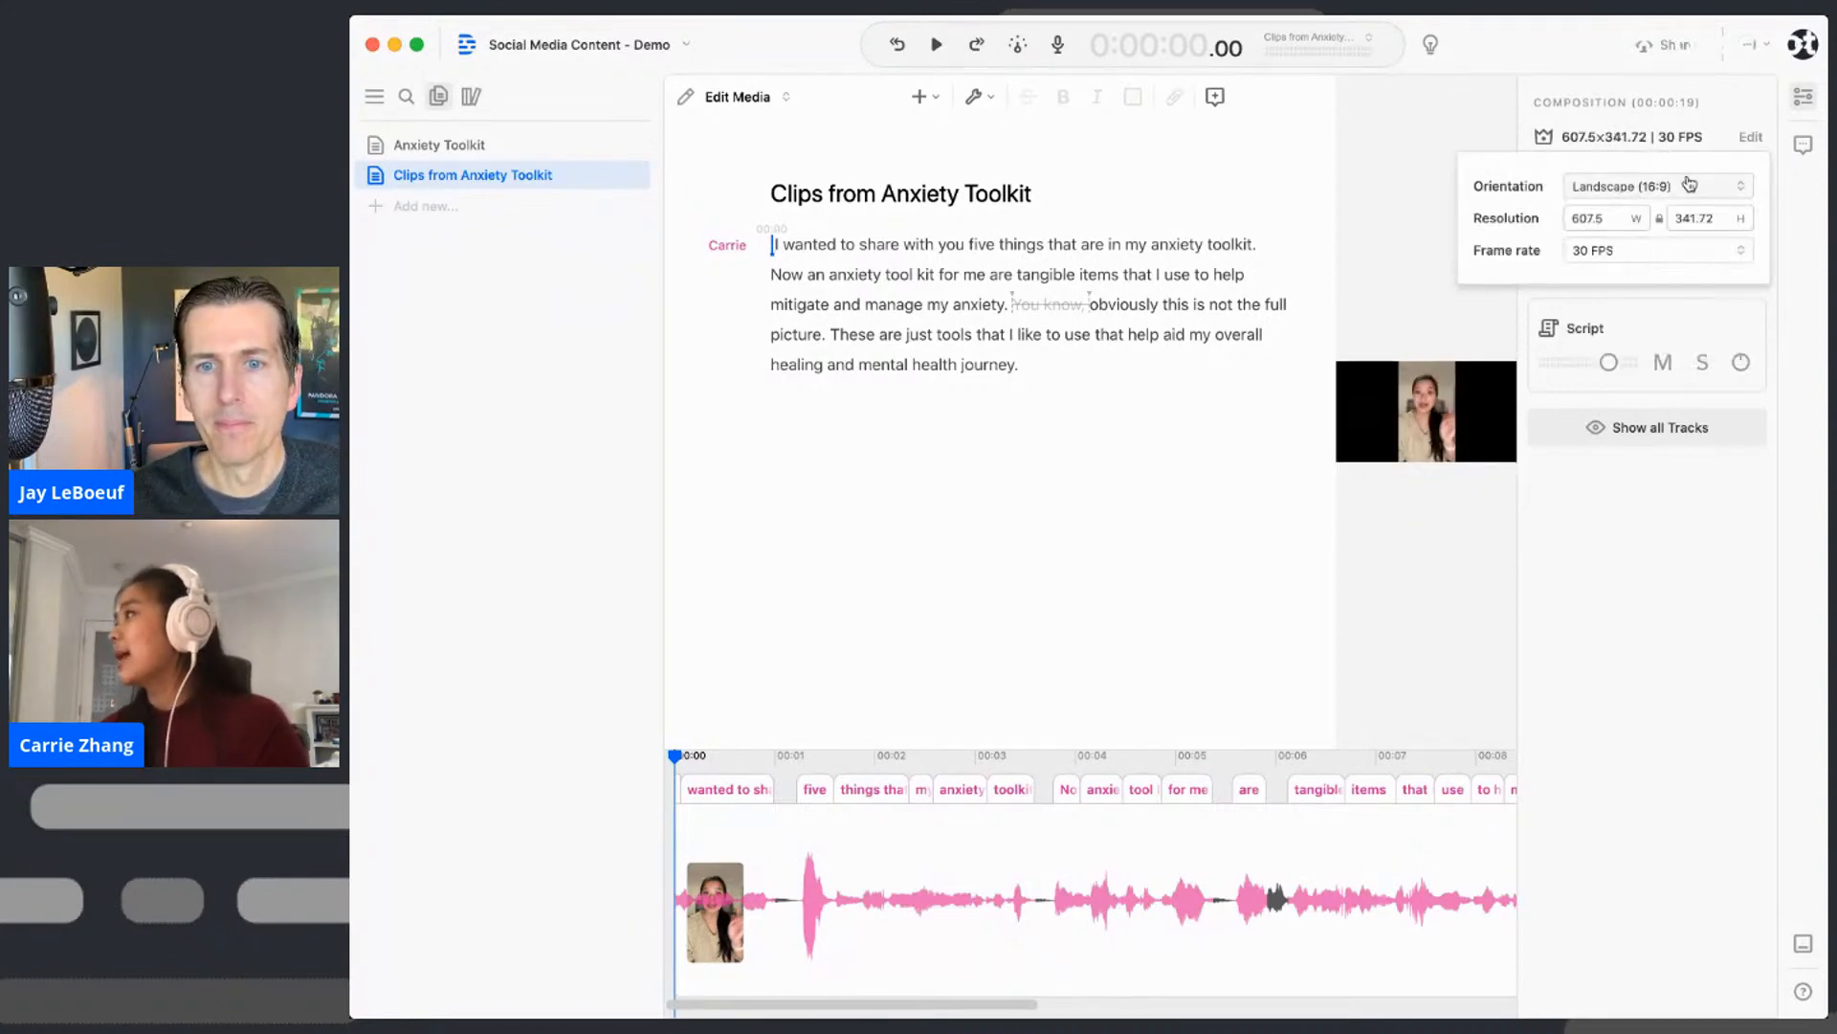
{"action": "left_click", "coordinate": [1687, 185]}
{"action": "left_click", "coordinate": [1673, 272]}
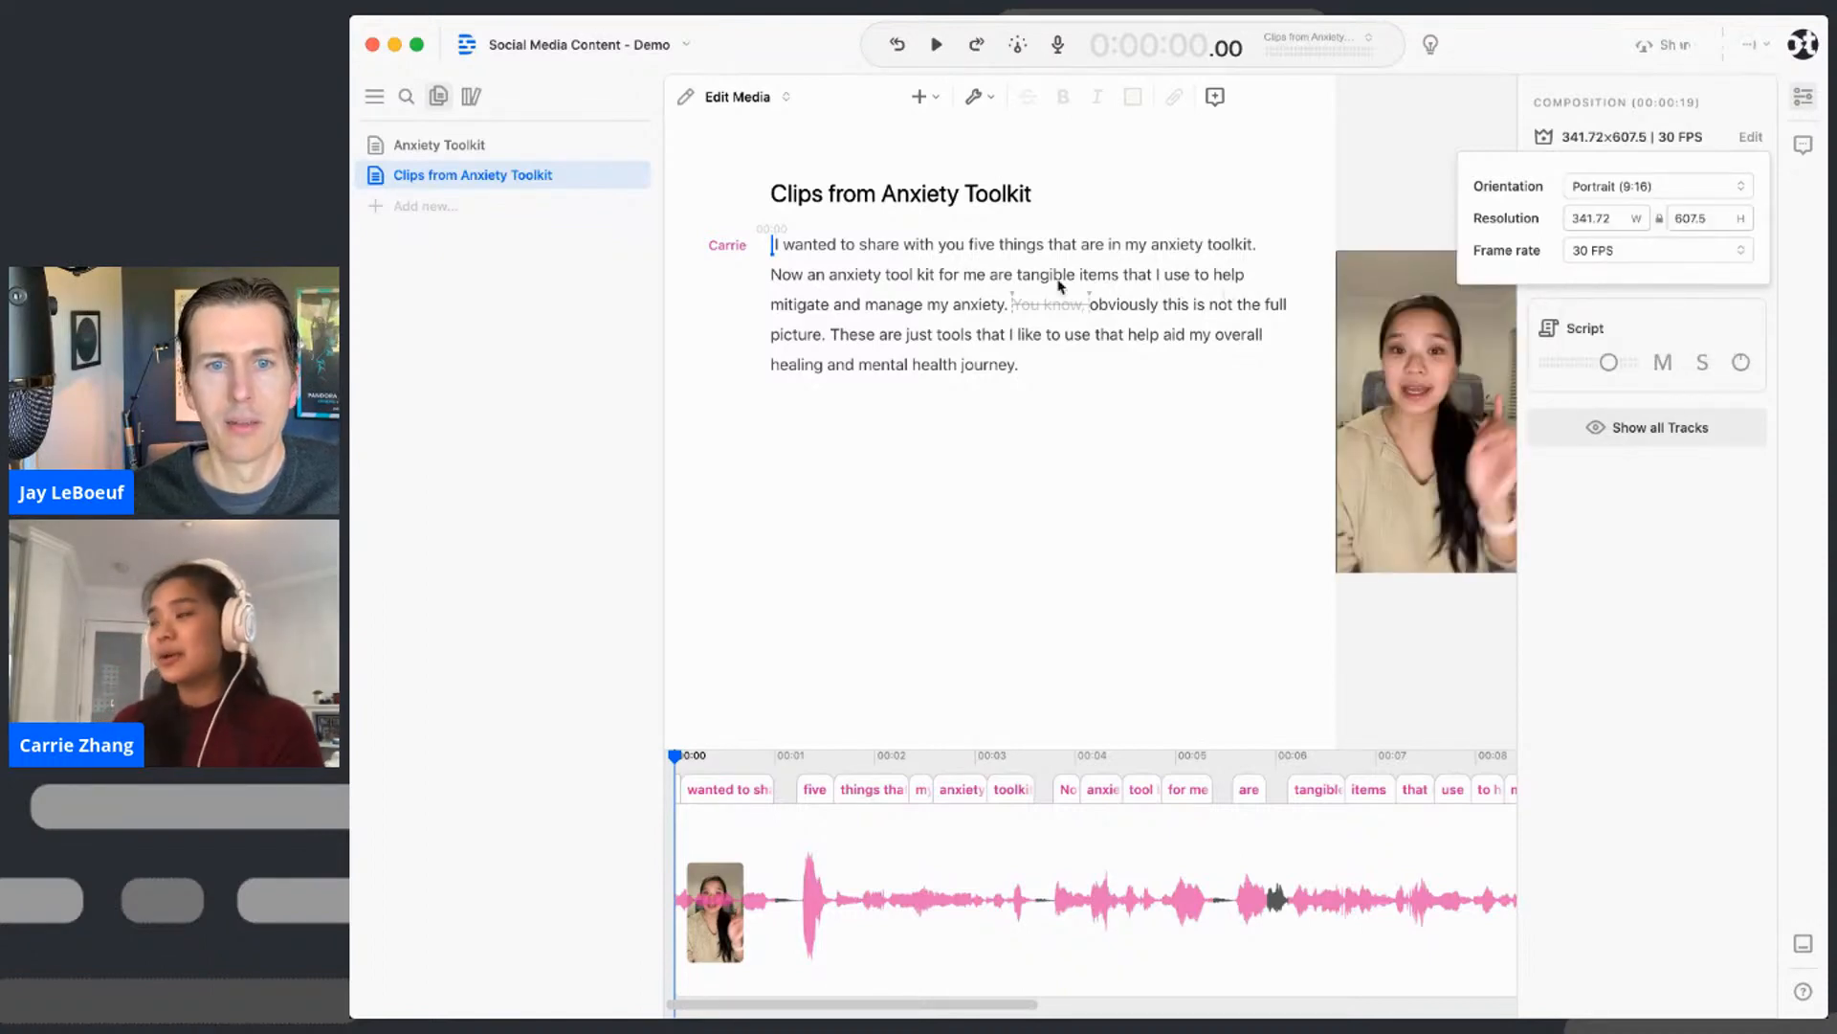
- Compare the full Anxiety Toolkit composition with the portrait Clips from Anxiety Toolkit composition
{"action": "left_click", "coordinate": [459, 152]}
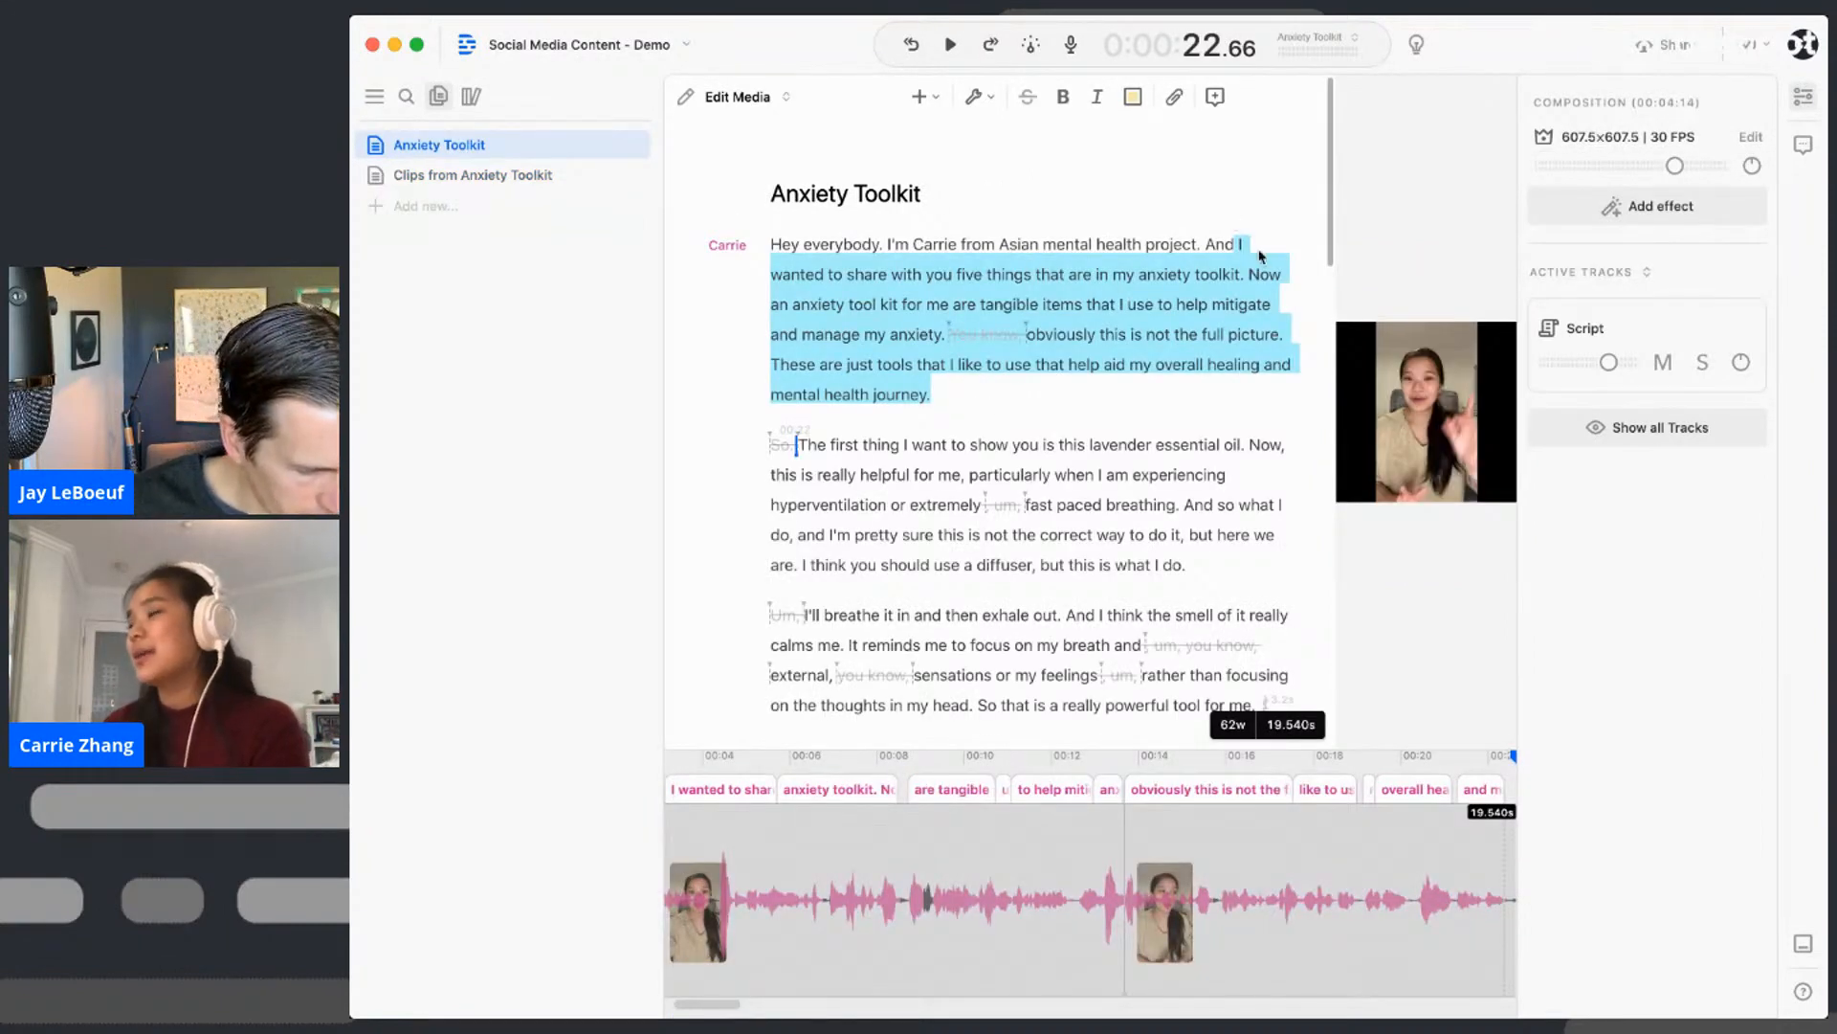
{"action": "left_click", "coordinate": [476, 181]}
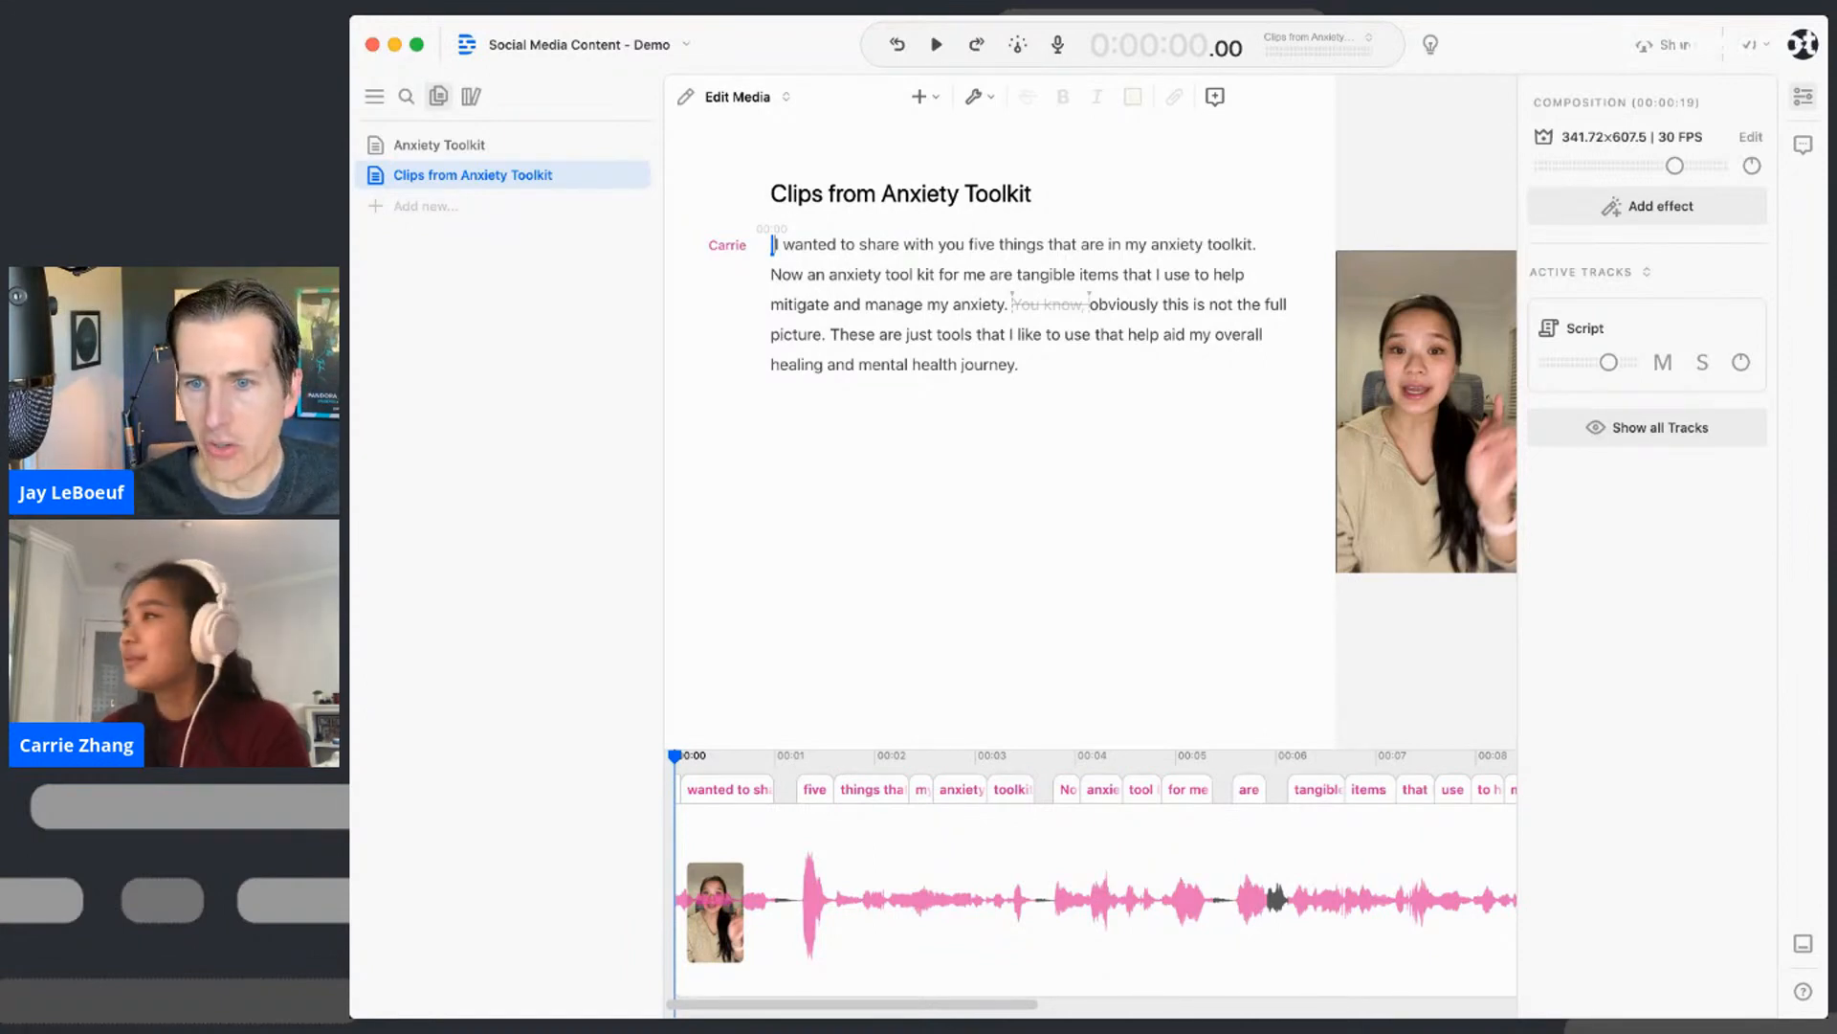
{"action": "left_click", "coordinate": [517, 151]}
{"action": "left_click", "coordinate": [513, 177]}
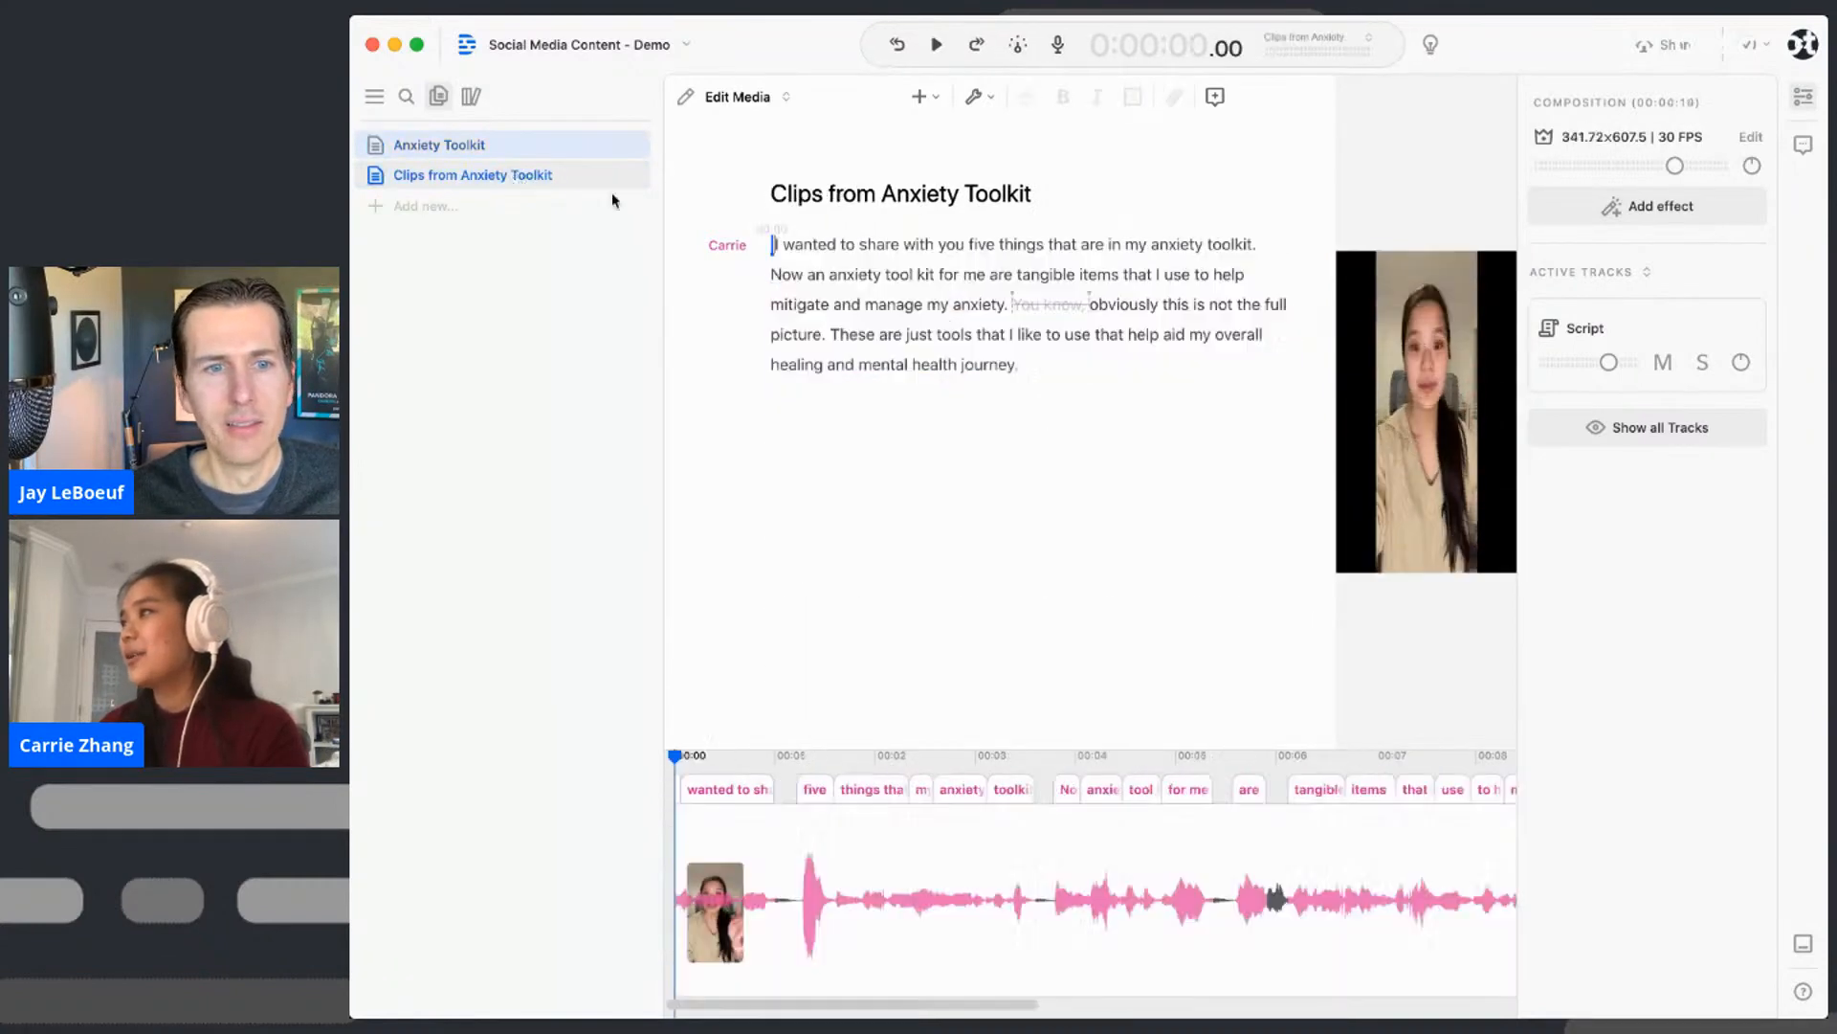
- Select the clip's whole passage, from "I wanted to share" to "mental health journey.", and start creating an audiogram from it
{"action": "left_click_drag", "start_coordinate": [776, 246], "coordinate": [1027, 375]}
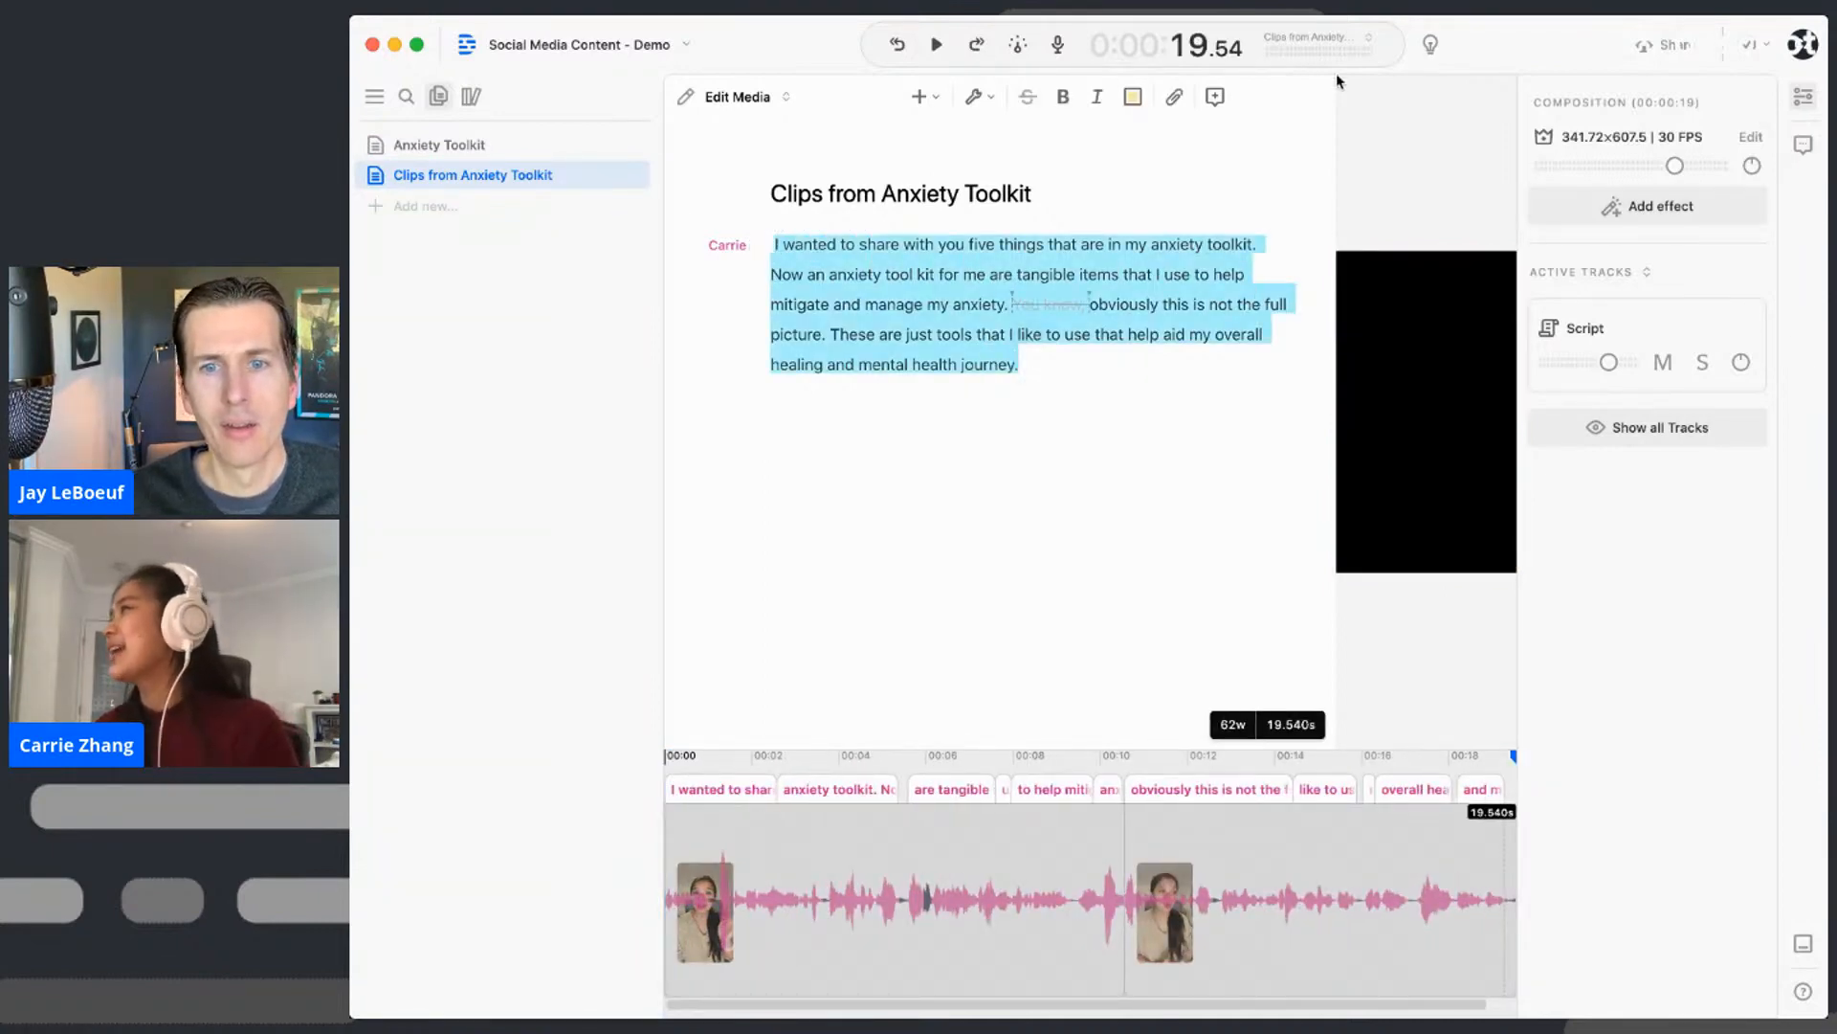
{"action": "left_click", "coordinate": [1680, 58]}
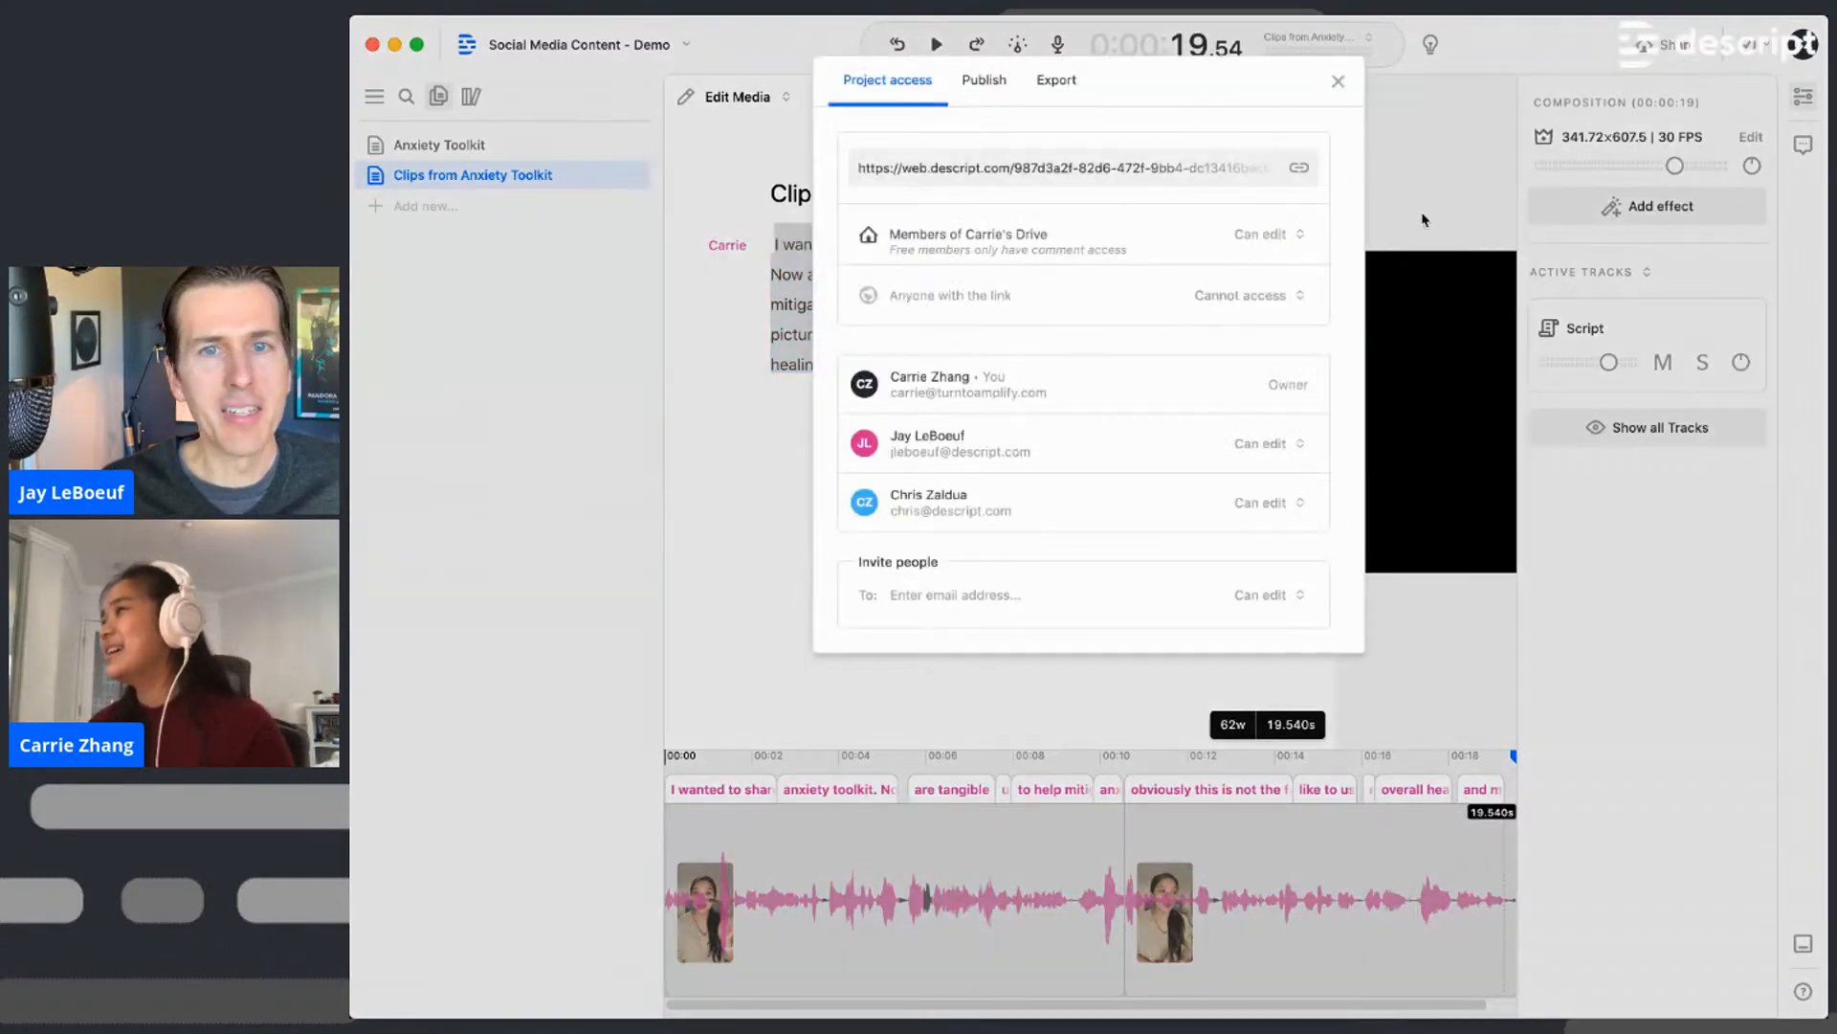
{"action": "left_click", "coordinate": [1338, 83]}
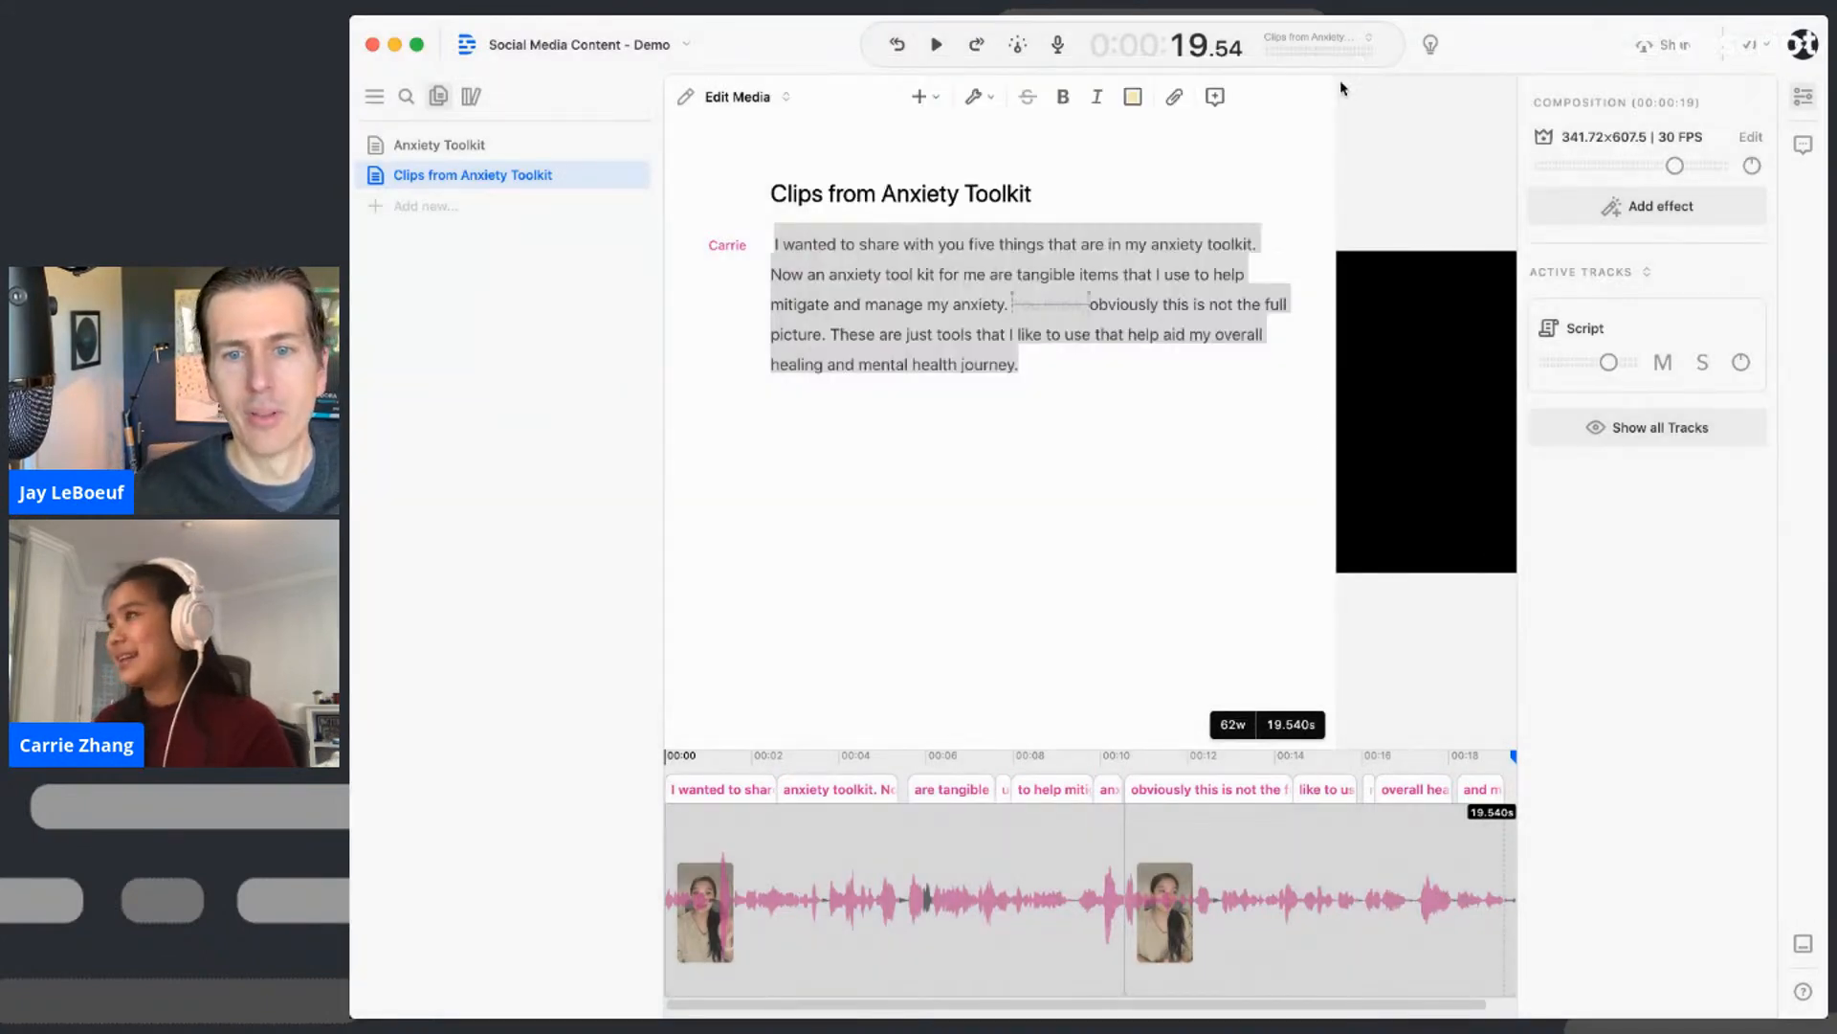
{"action": "key", "text": "super+slash"}
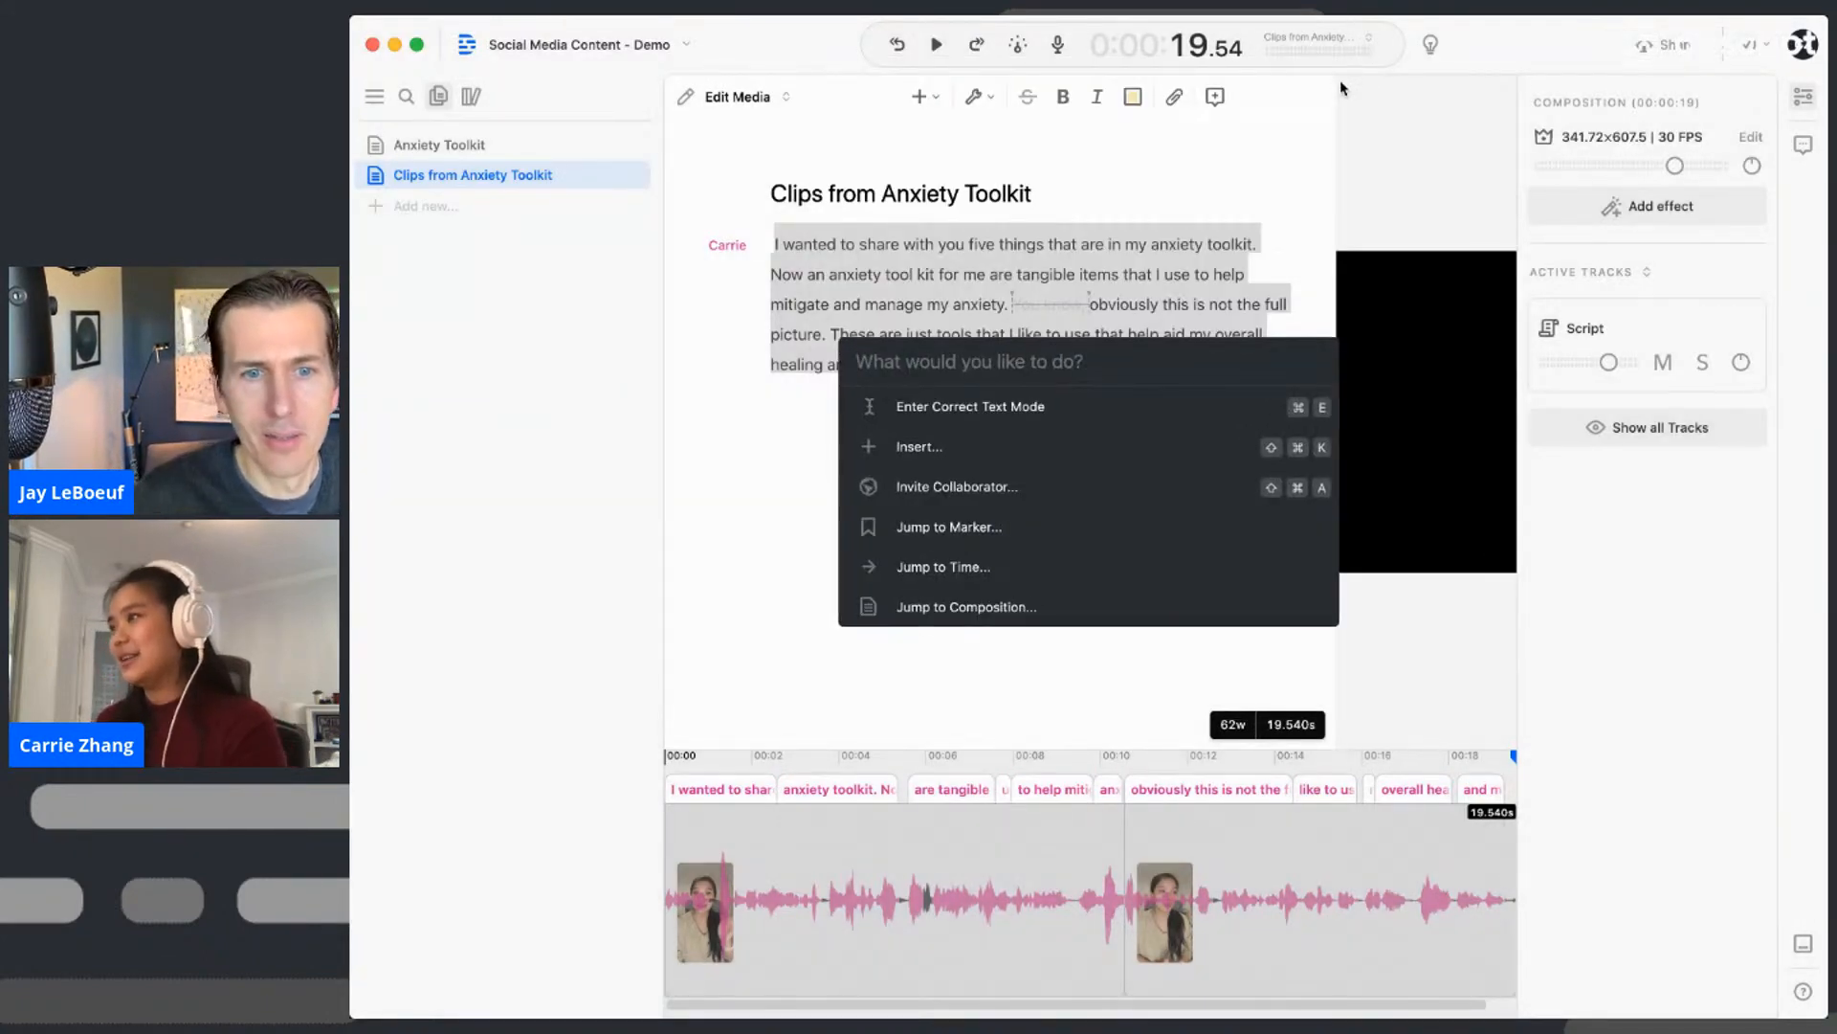
{"action": "type", "text": "audiogram"}
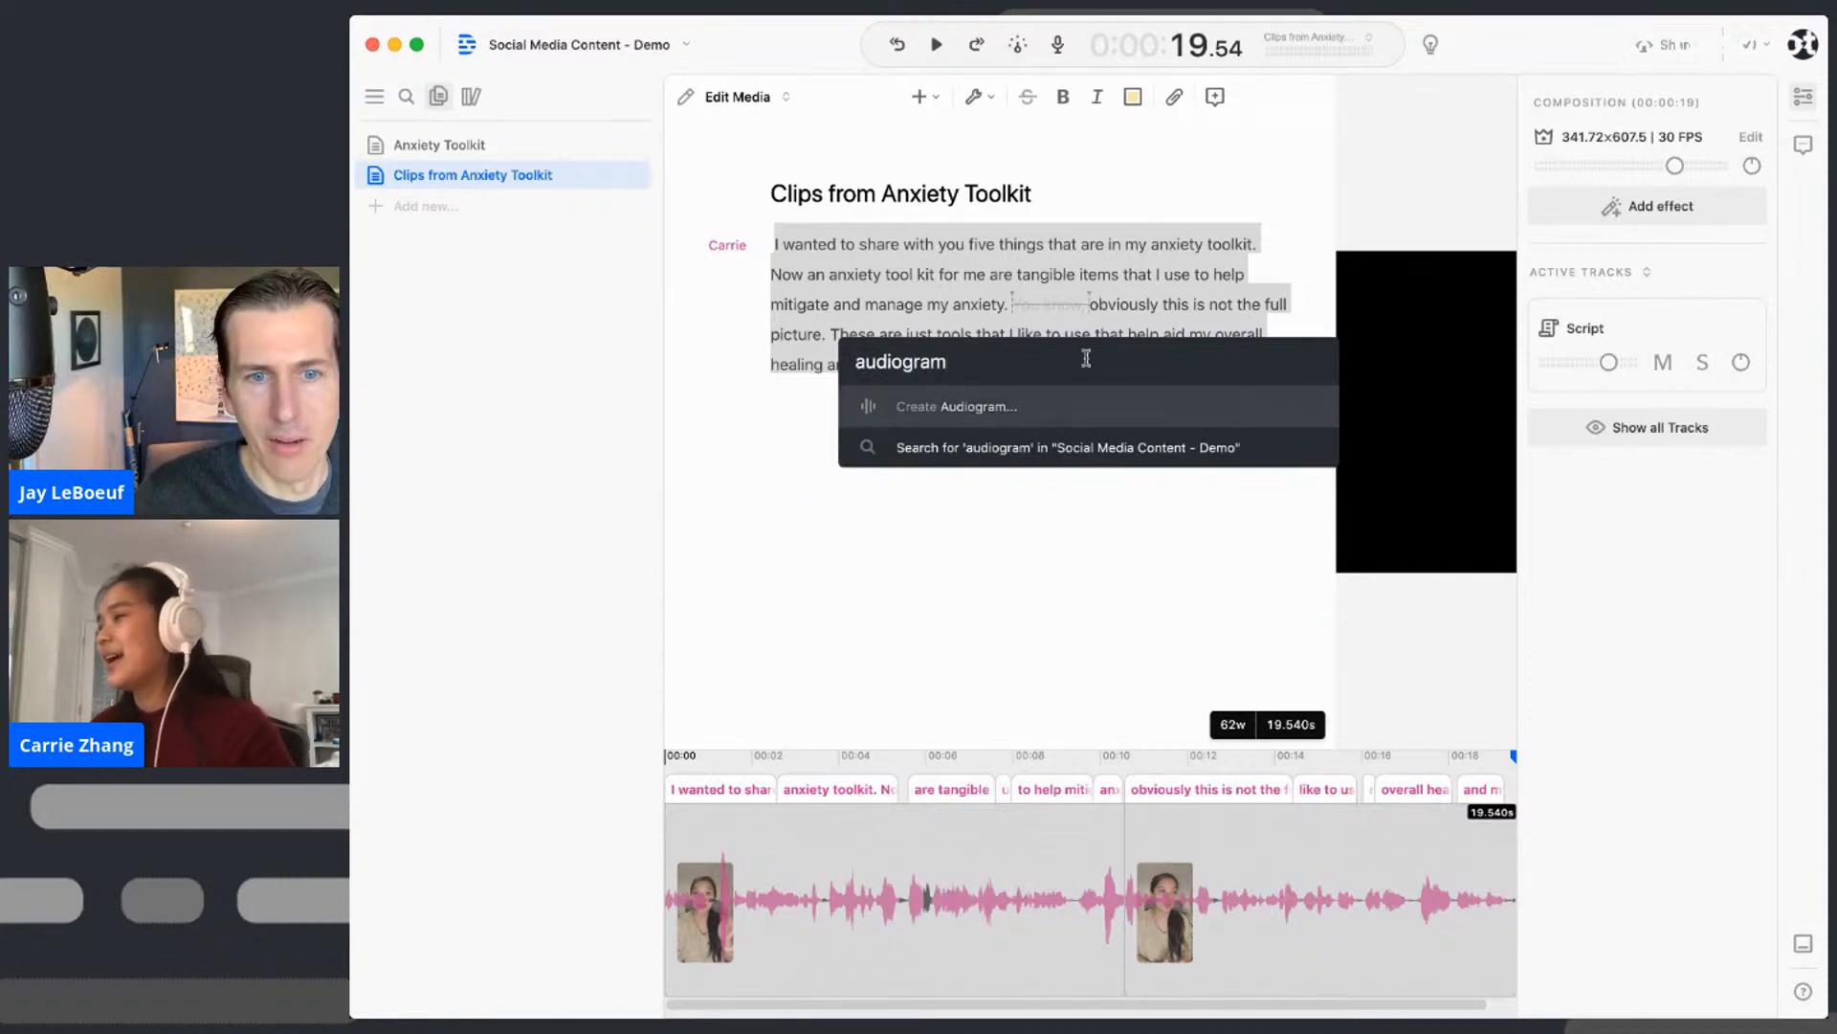
{"action": "left_click", "coordinate": [1037, 410]}
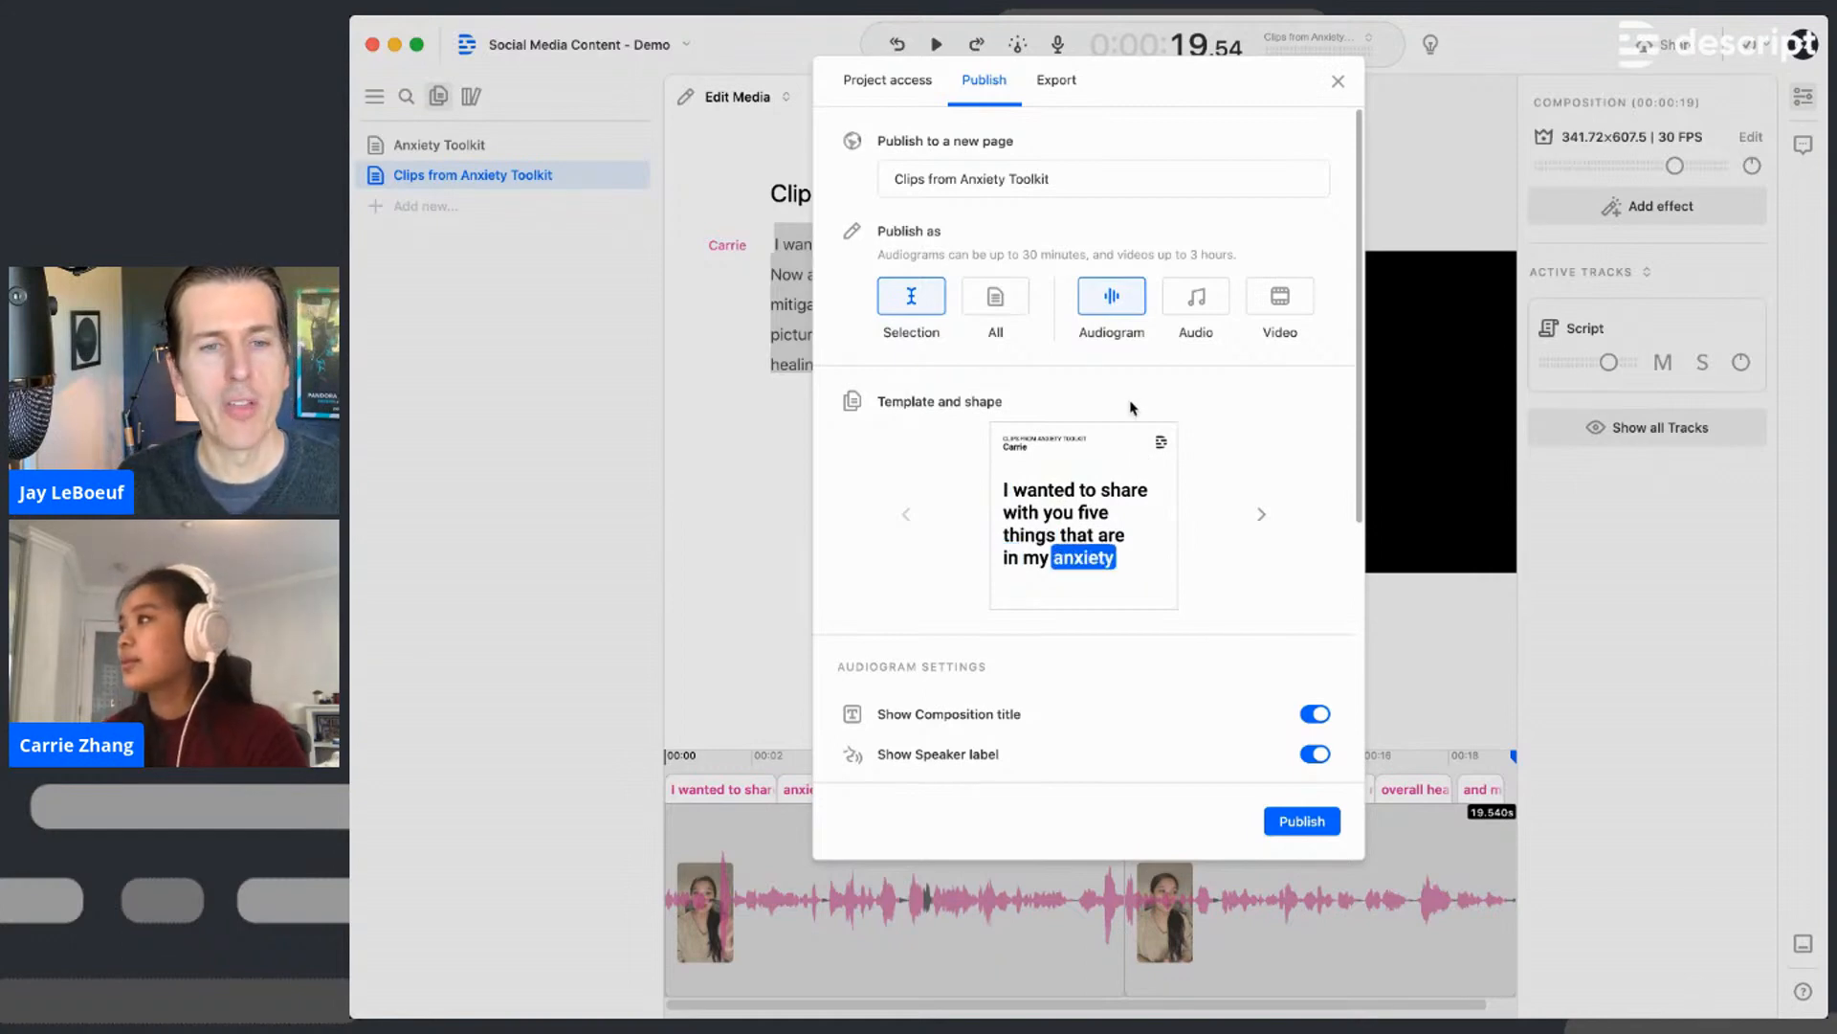
- Keep the audiogram limited to the selection, choose the white template with the blue waveform along its lower edge, and review the audiogram settings
{"action": "left_click", "coordinate": [1016, 303]}
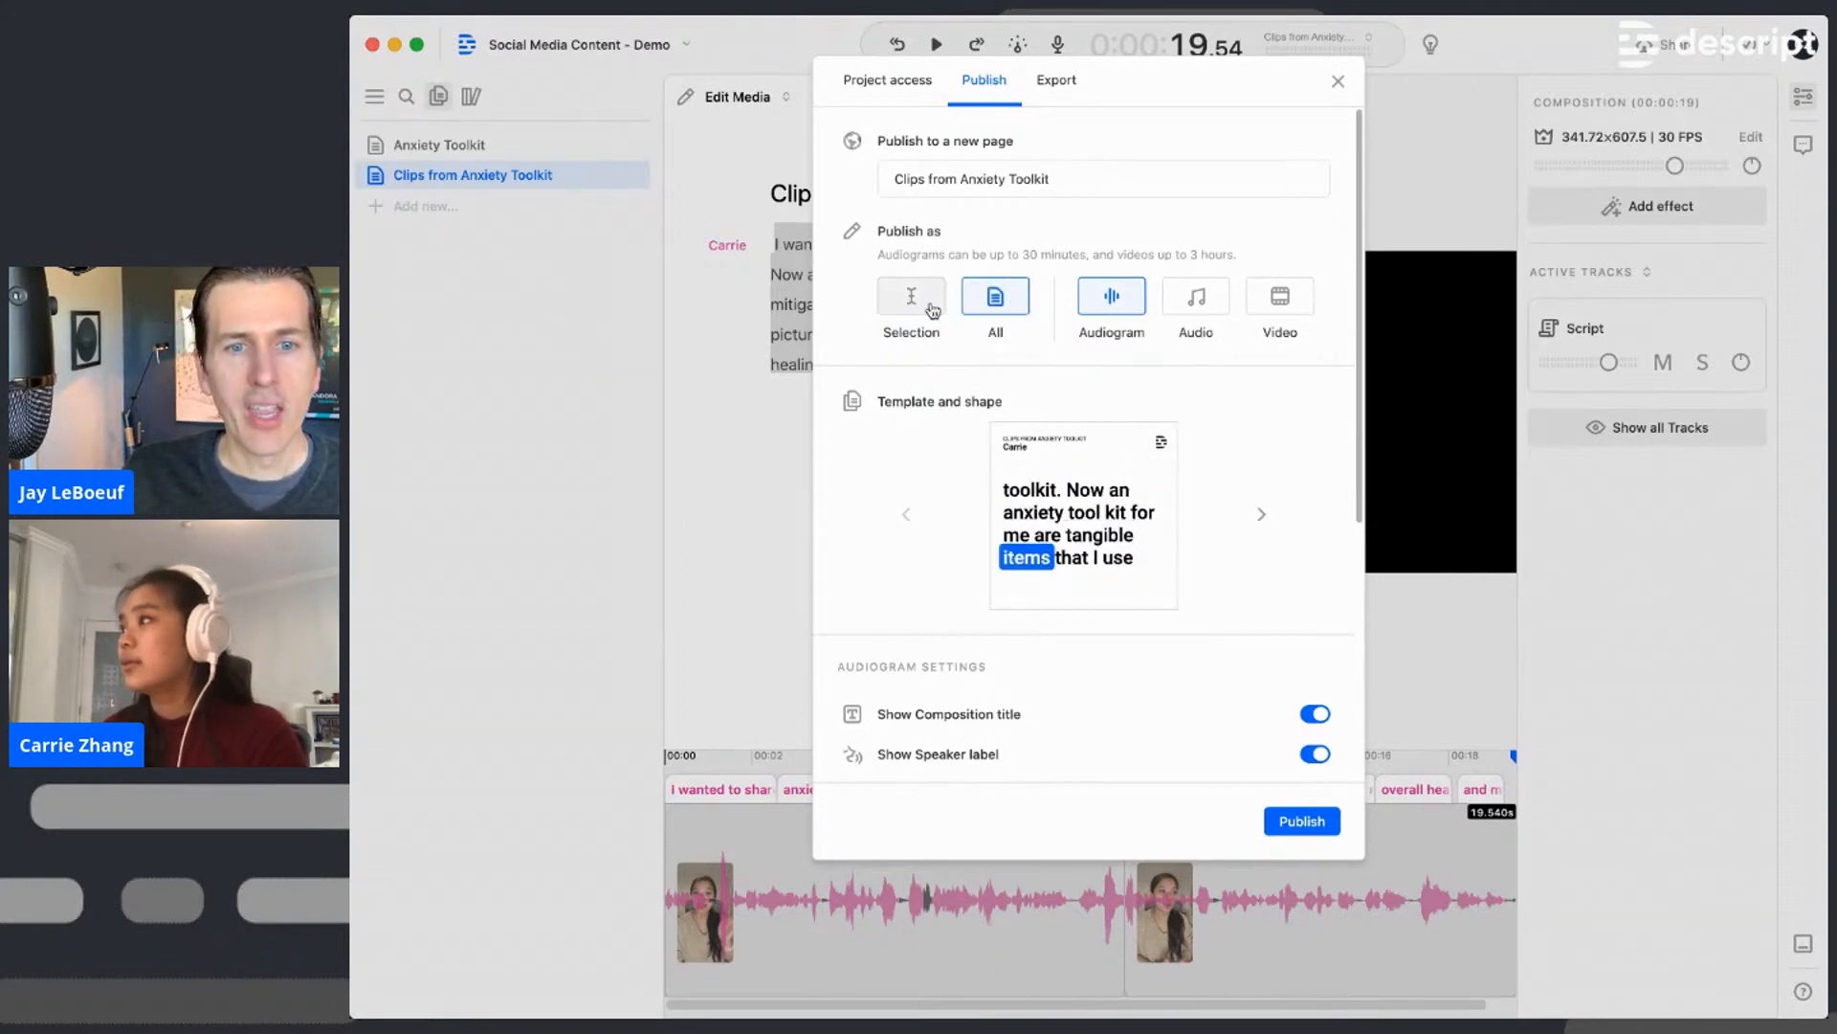
{"action": "left_click", "coordinate": [934, 308]}
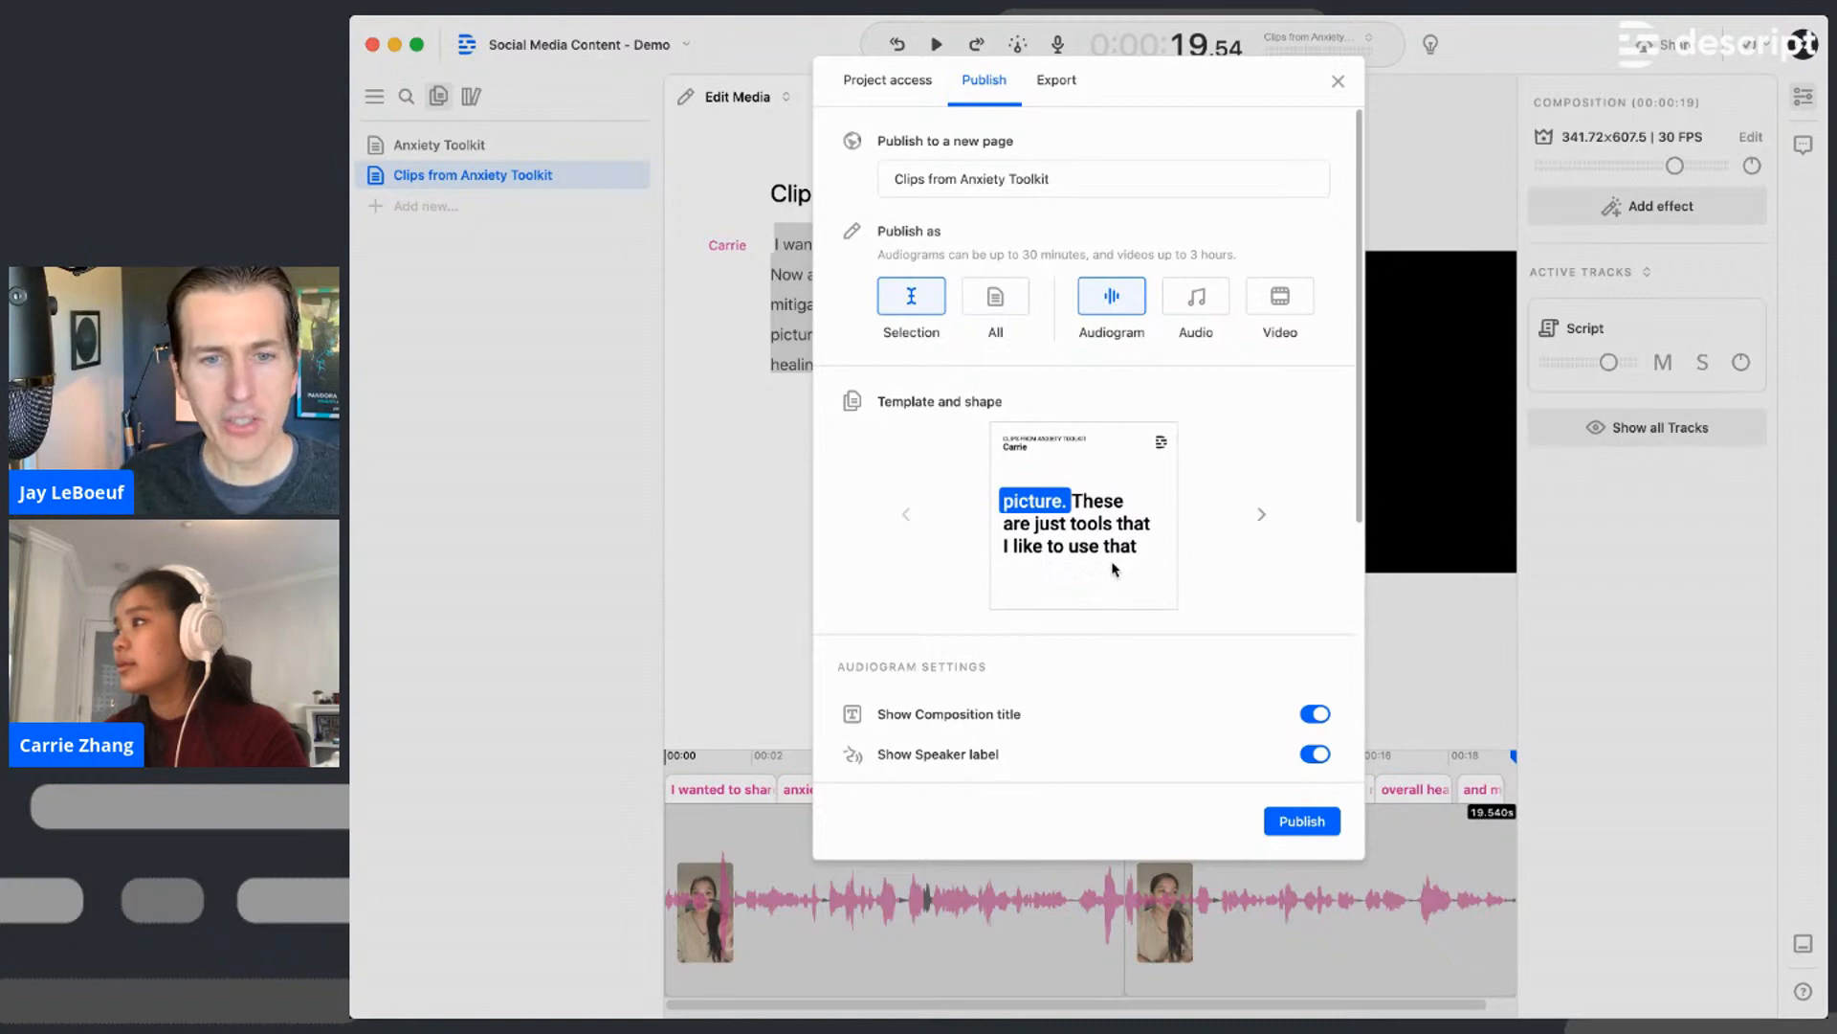
{"action": "left_click", "coordinate": [1263, 516]}
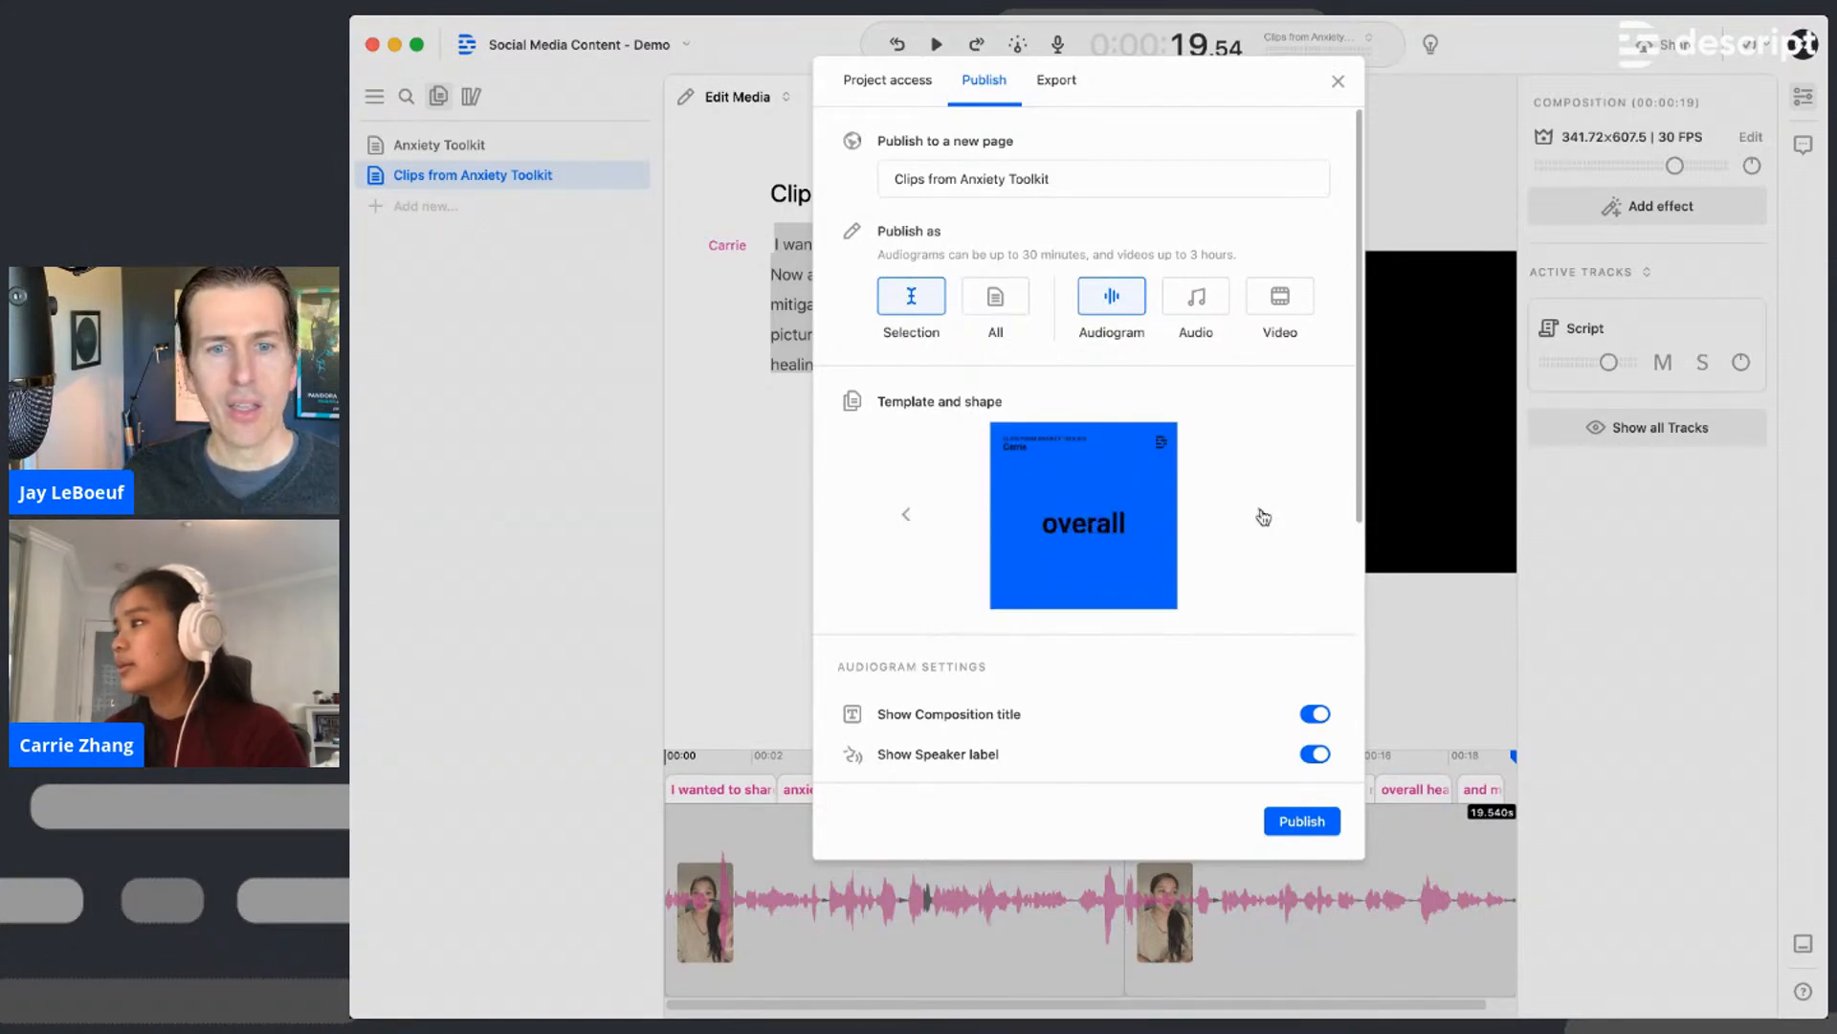
{"action": "left_click", "coordinate": [1264, 517]}
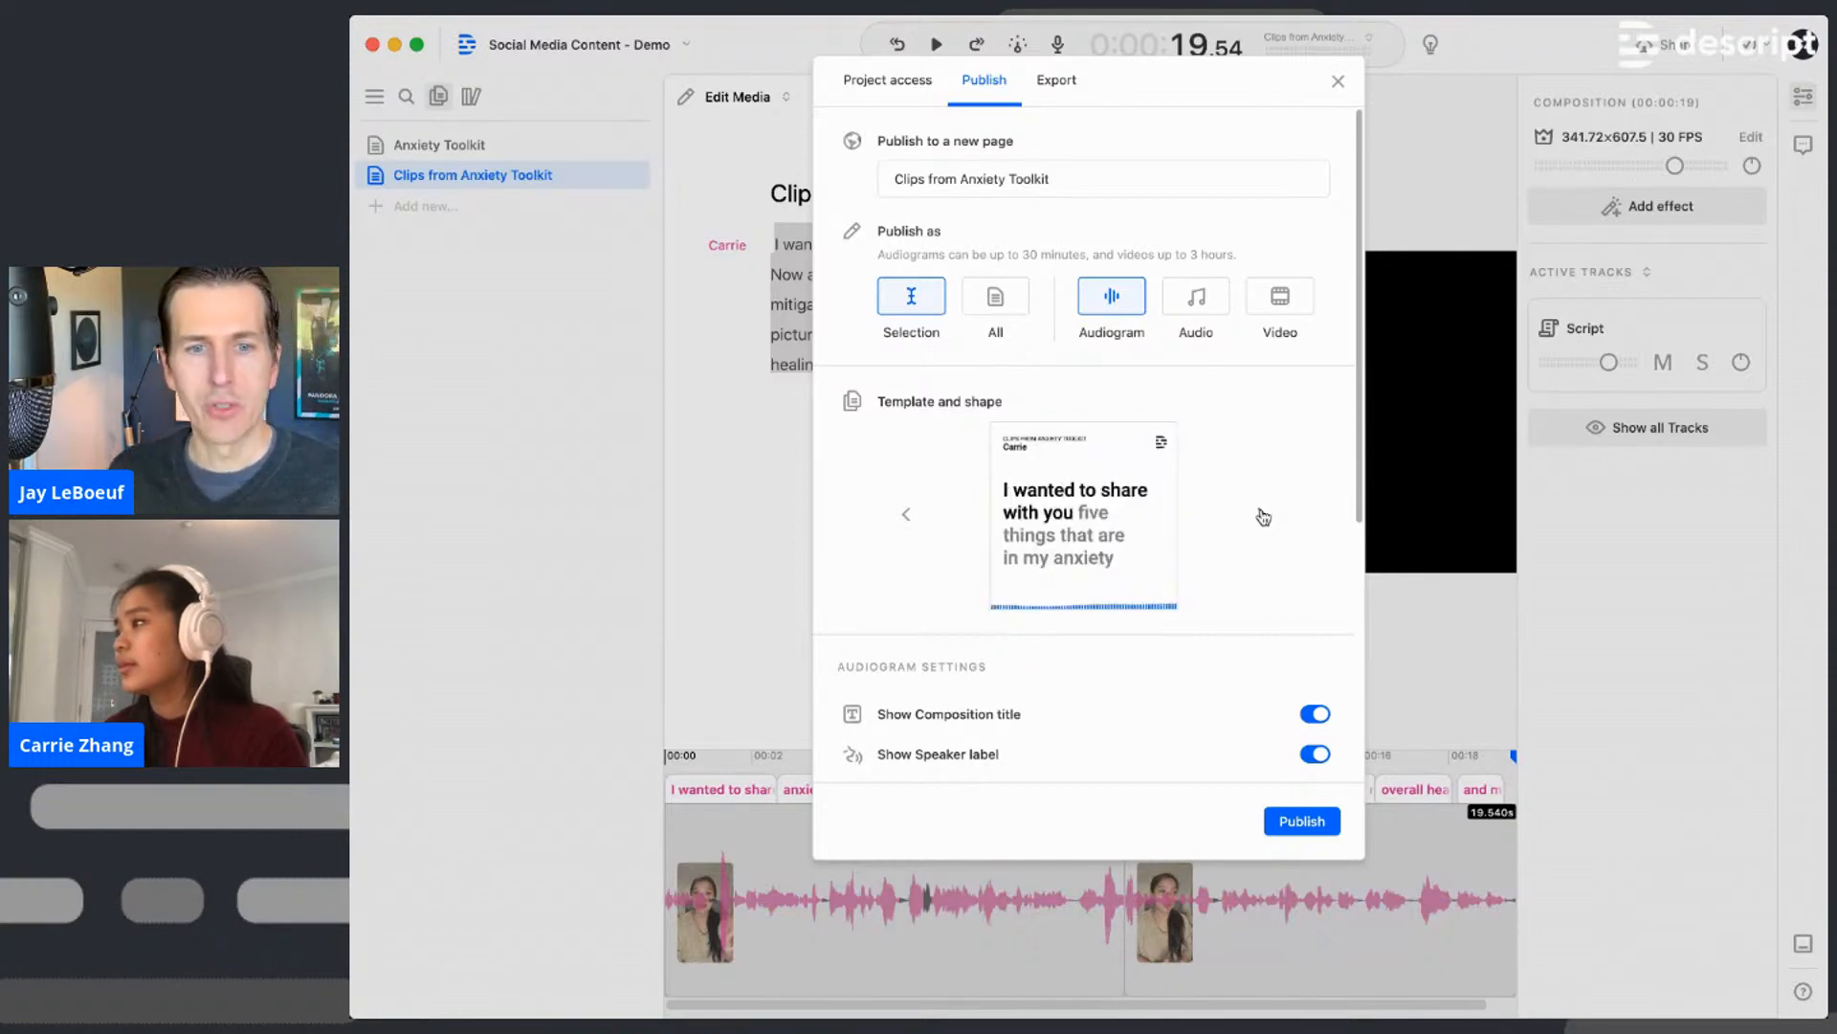
{"action": "left_click", "coordinate": [1263, 517]}
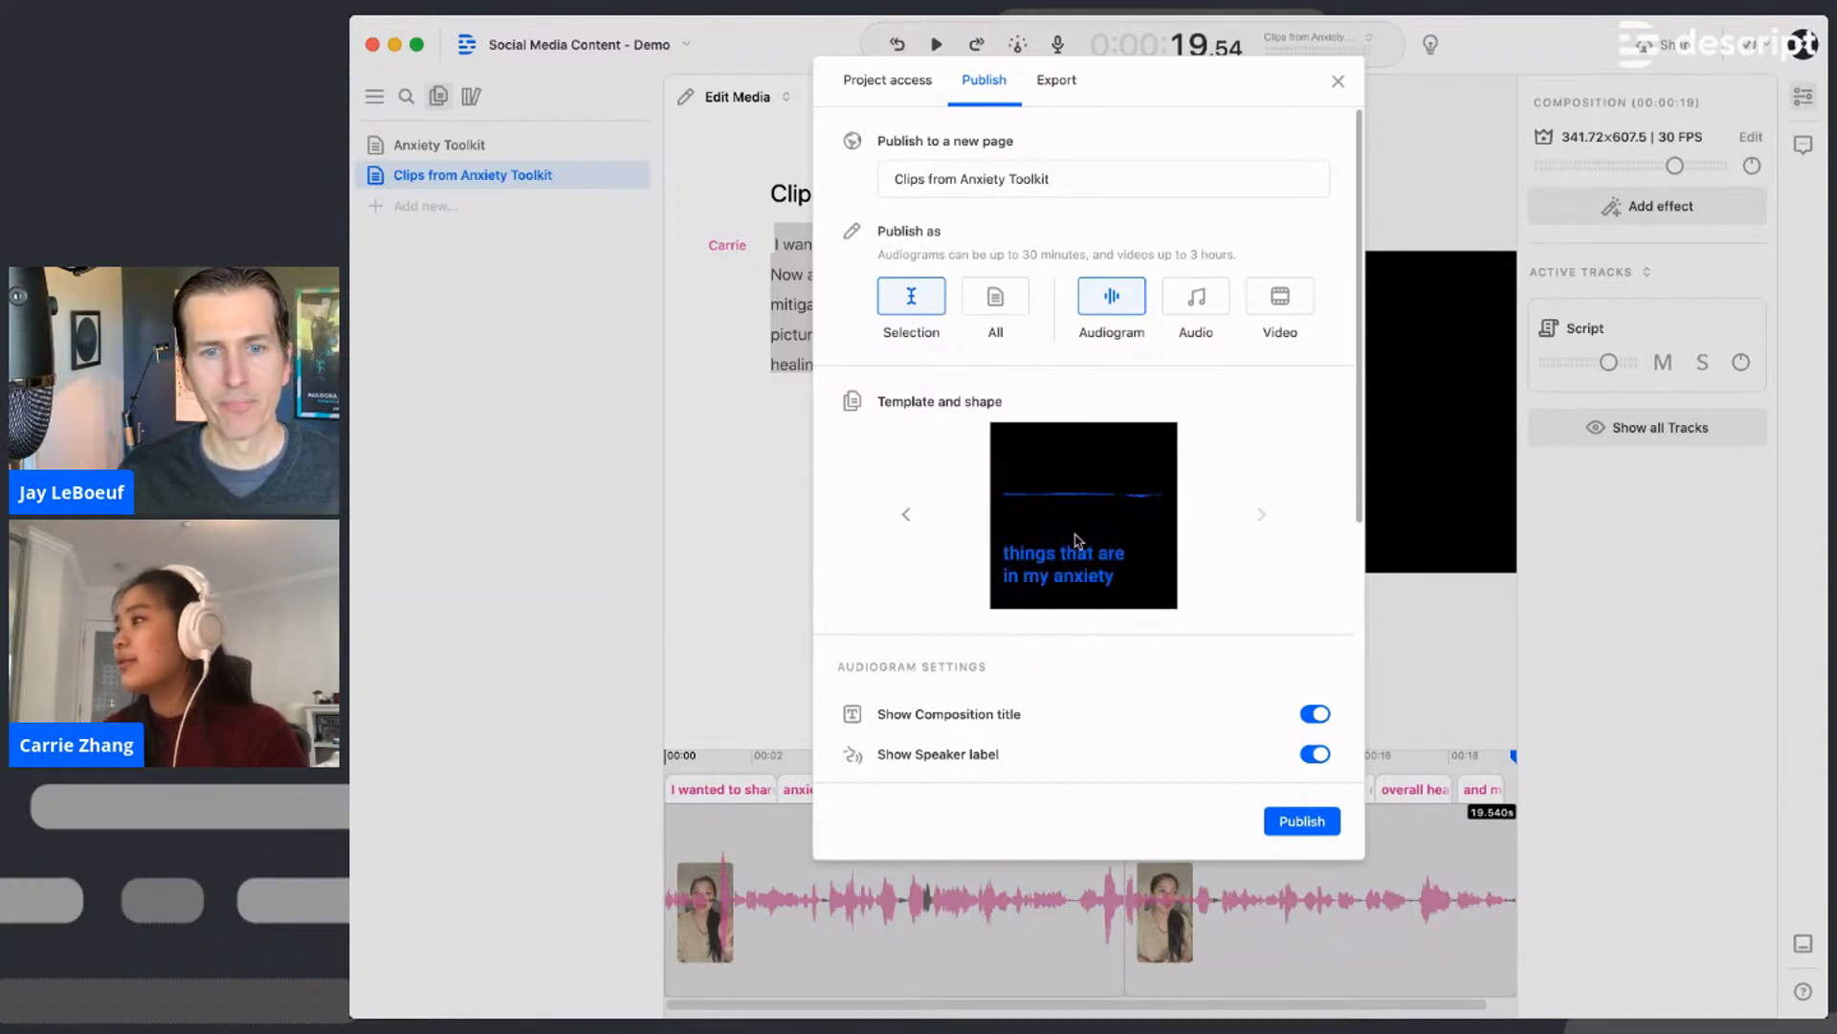
{"action": "left_click", "coordinate": [909, 519]}
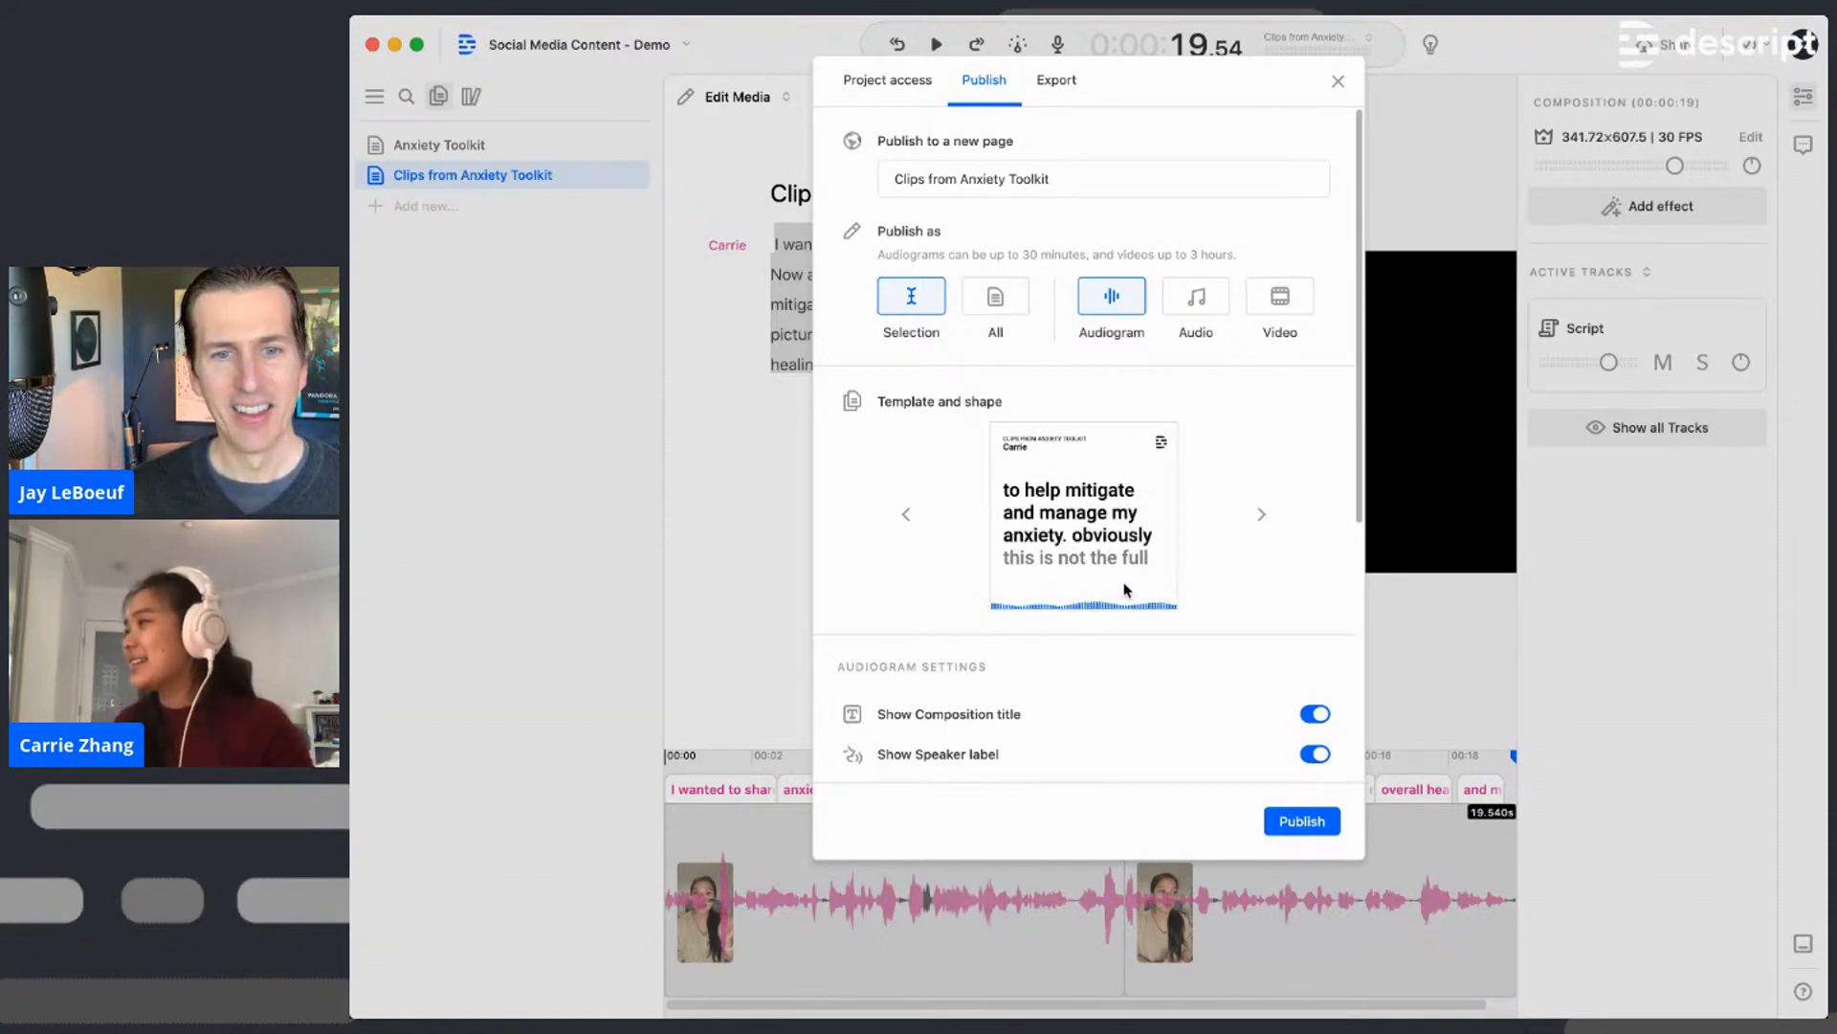
{"action": "scroll", "coordinate": [1119, 575], "scroll_direction": "down", "scroll_amount": 2}
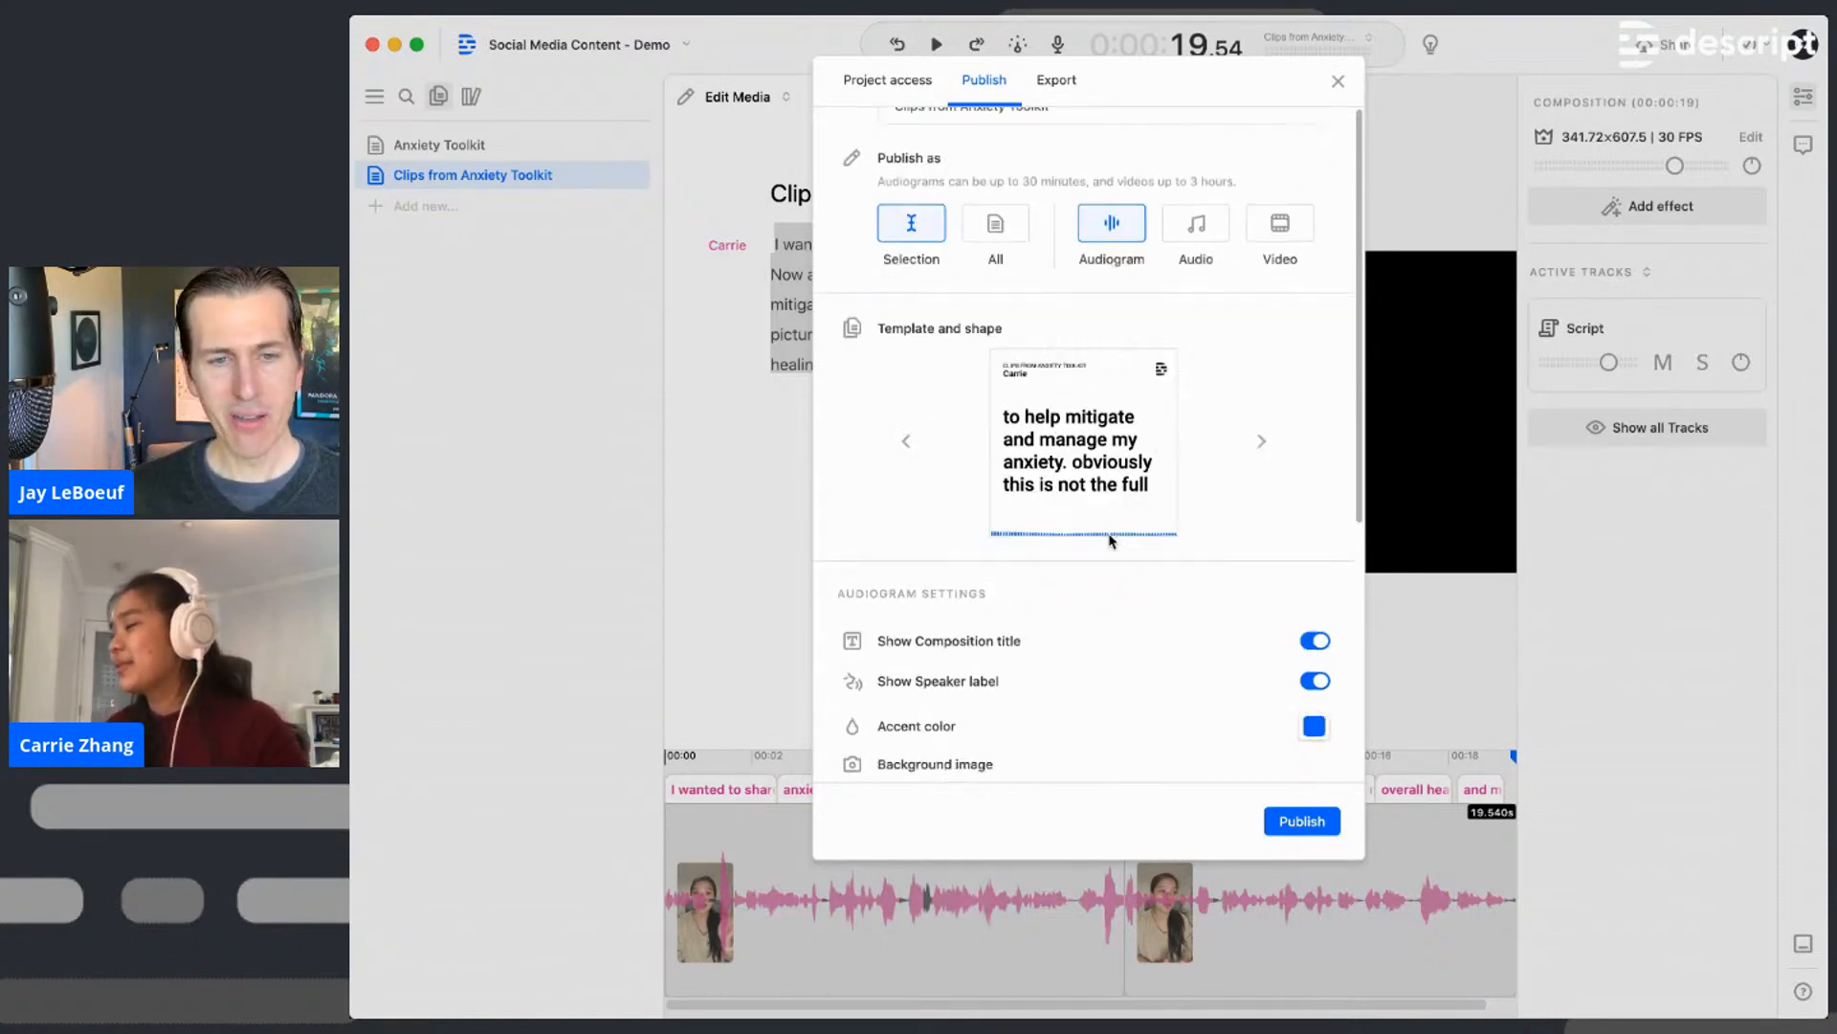
{"action": "scroll", "coordinate": [1085, 552], "scroll_direction": "down", "scroll_amount": 4}
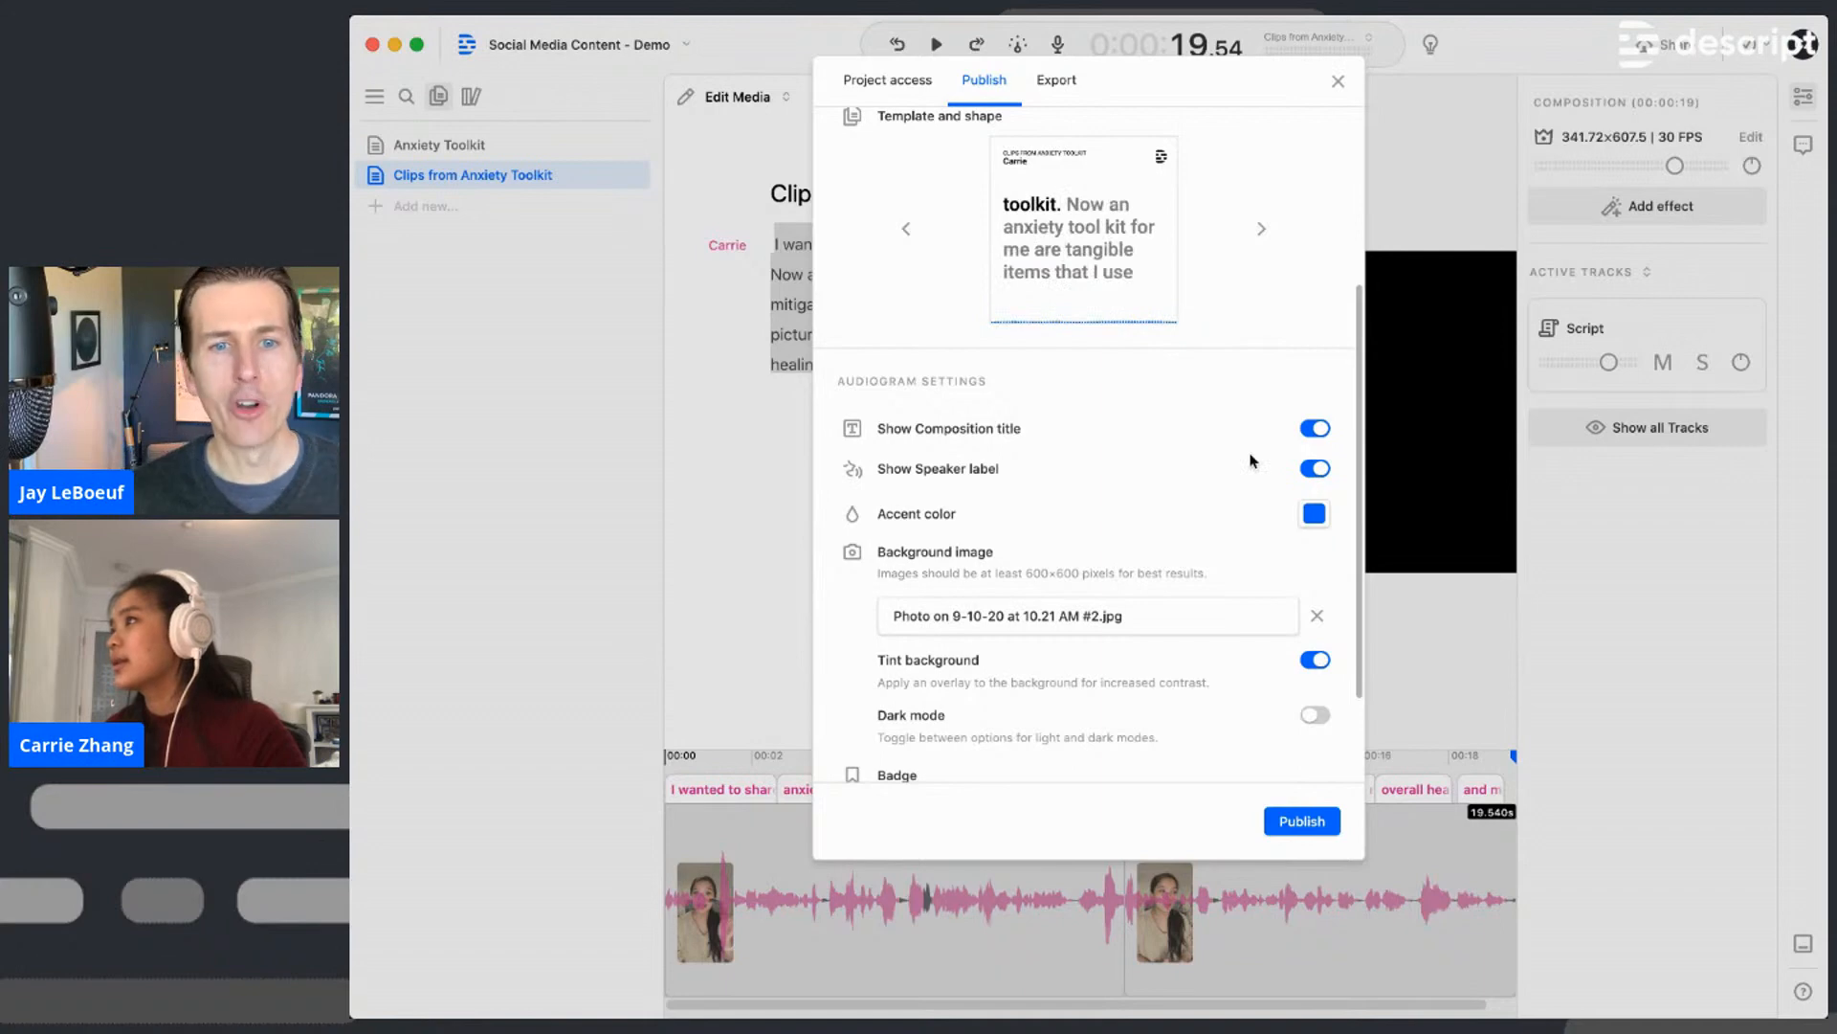
{"action": "scroll", "coordinate": [1249, 461], "scroll_direction": "up", "scroll_amount": 5}
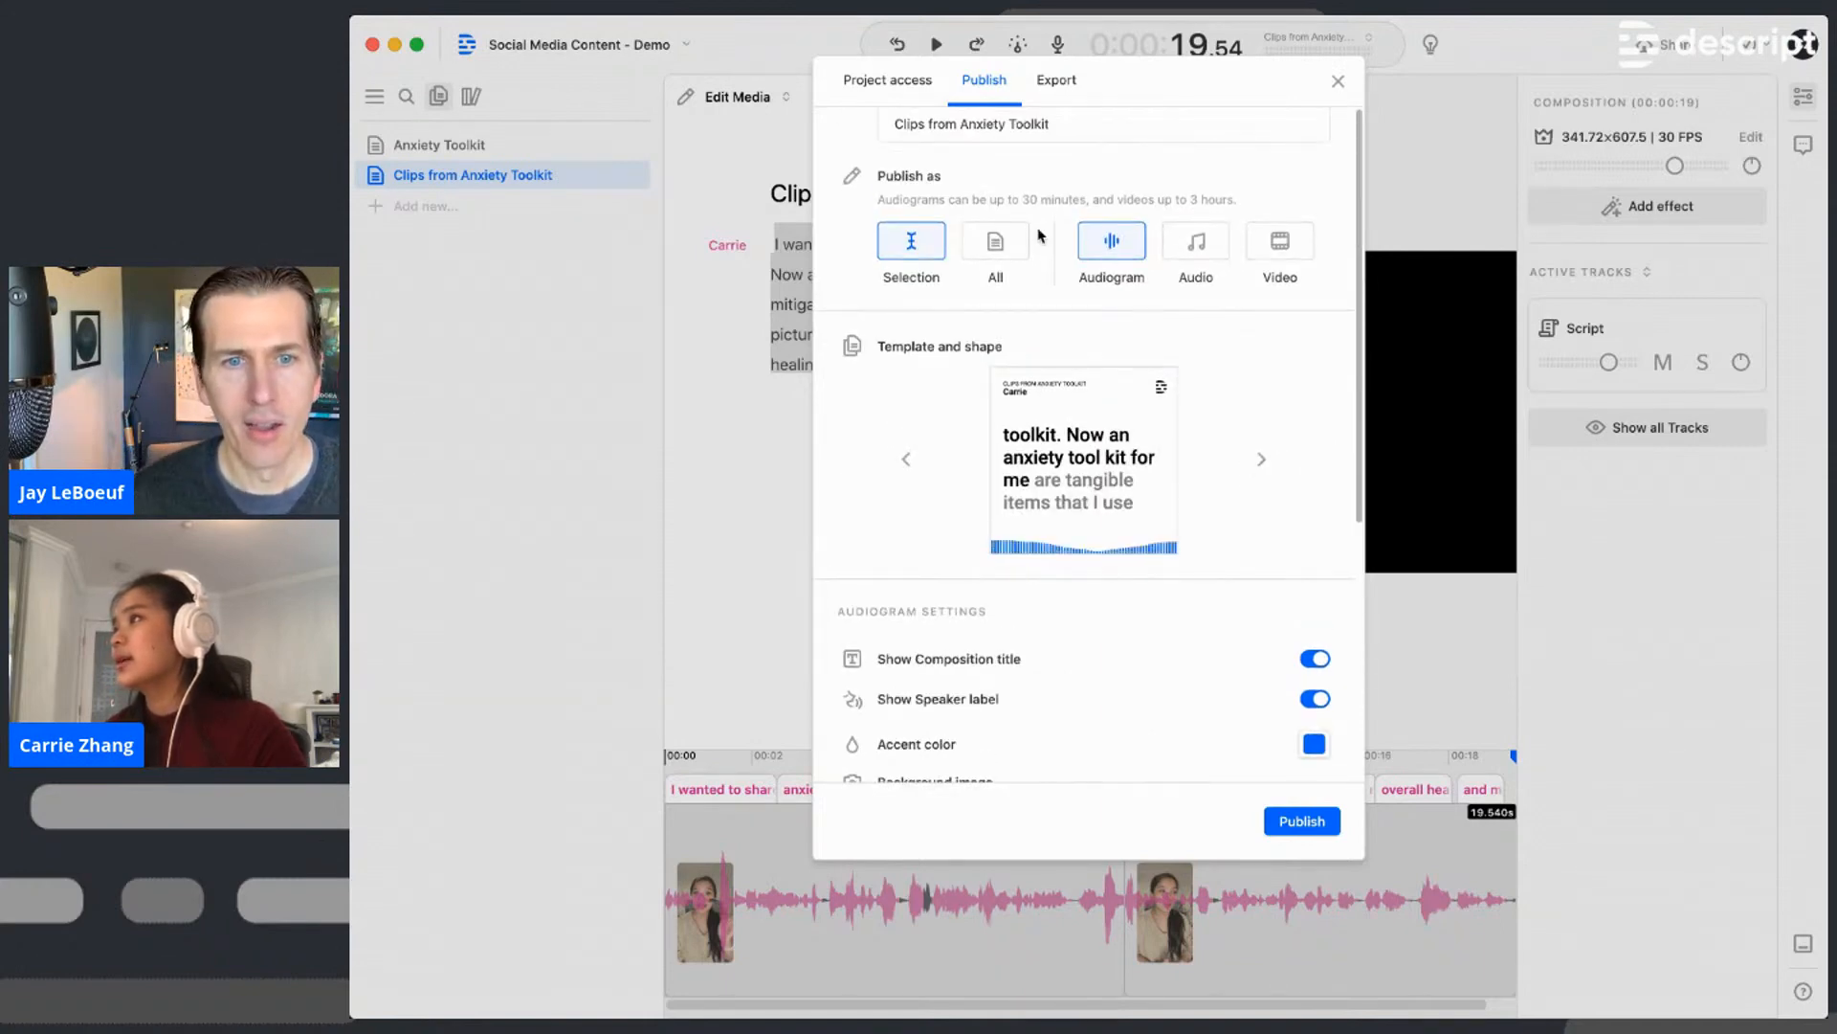
- Try to retitle the audiogram as "What is an Anxiety Toolkit?" in the publishing settings, and leave them without publishing
{"action": "scroll", "coordinate": [957, 172], "scroll_direction": "up", "scroll_amount": 1}
{"action": "left_click_drag", "start_coordinate": [957, 137], "coordinate": [866, 143]}
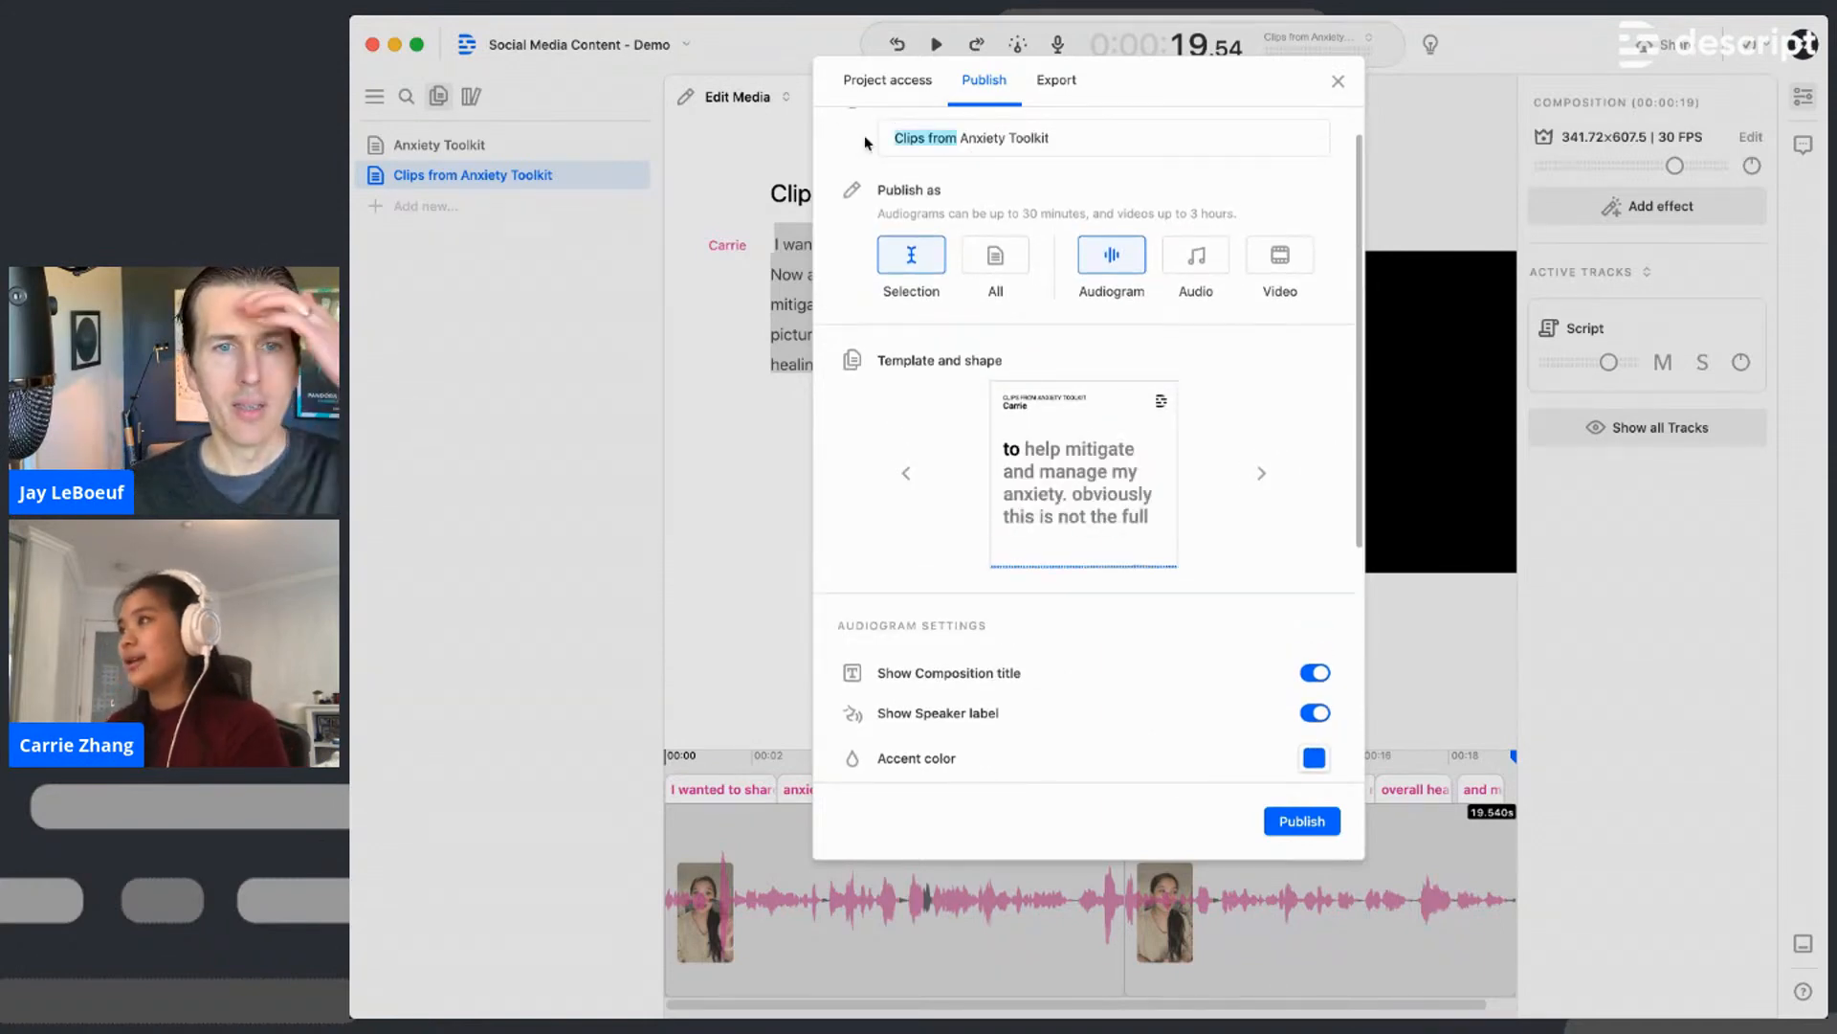
{"action": "type", "text": "What is an"}
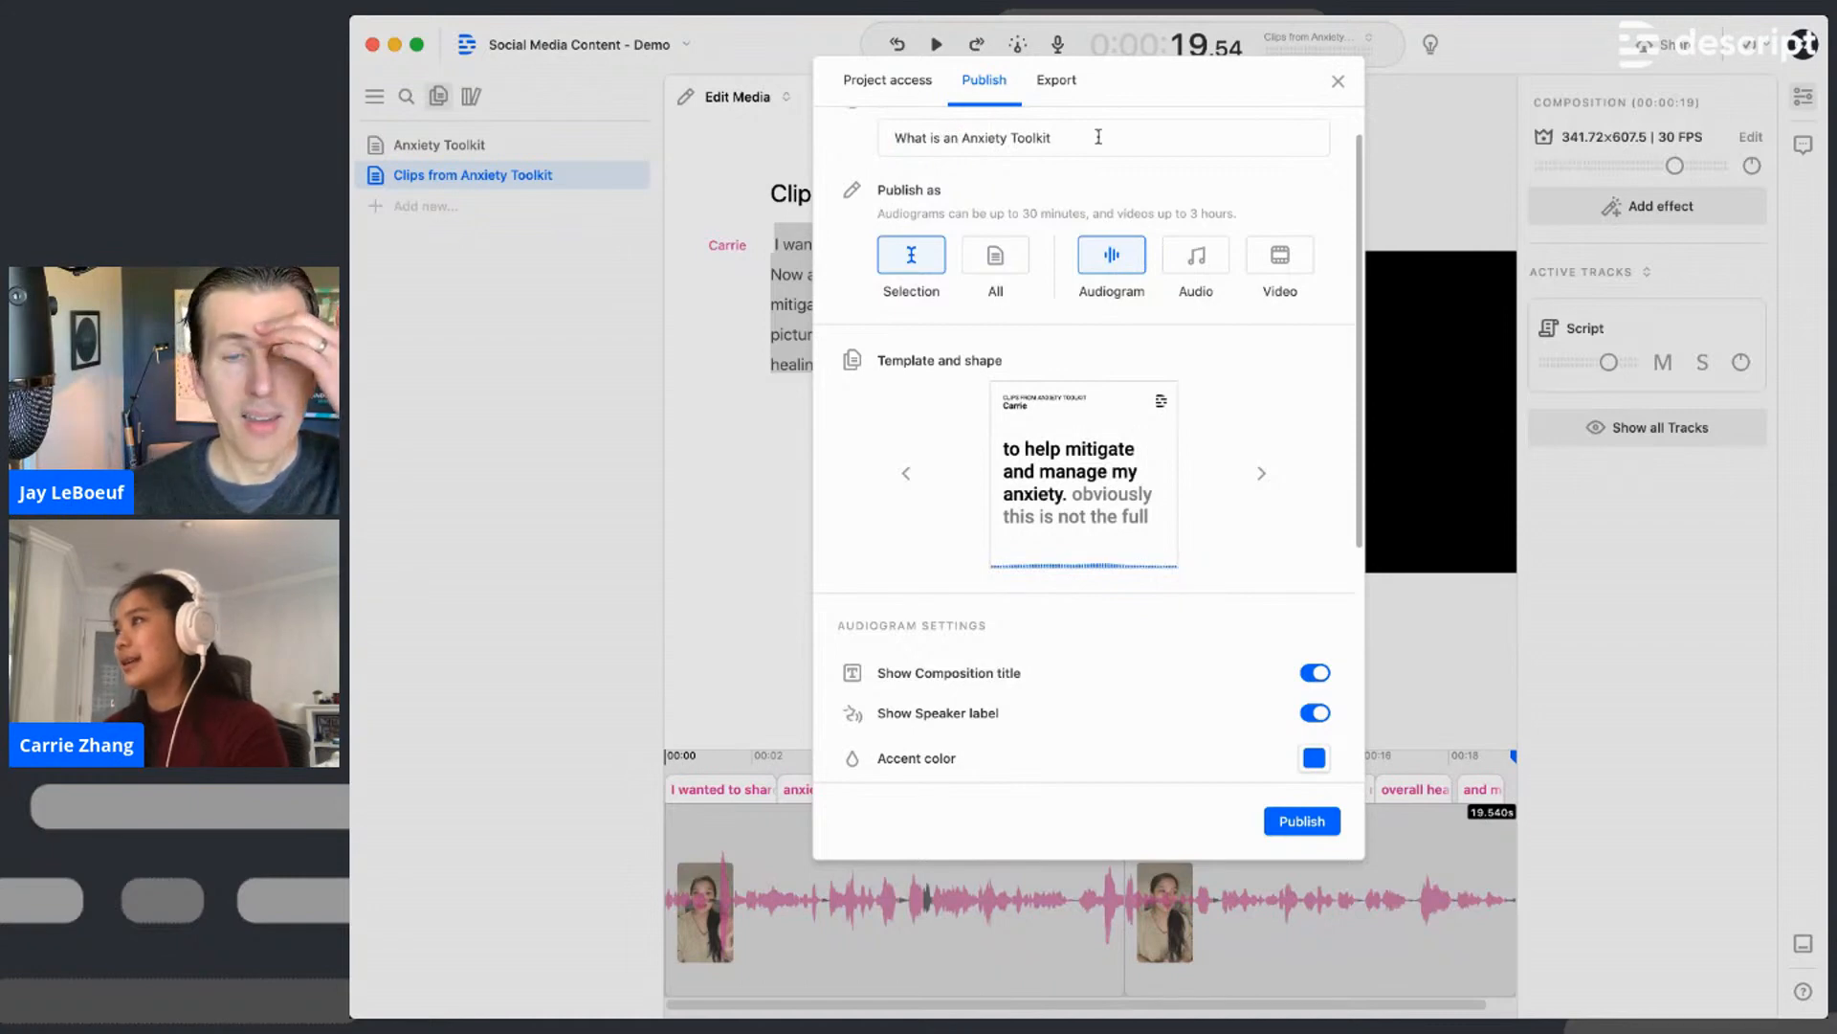
{"action": "type", "text": "?"}
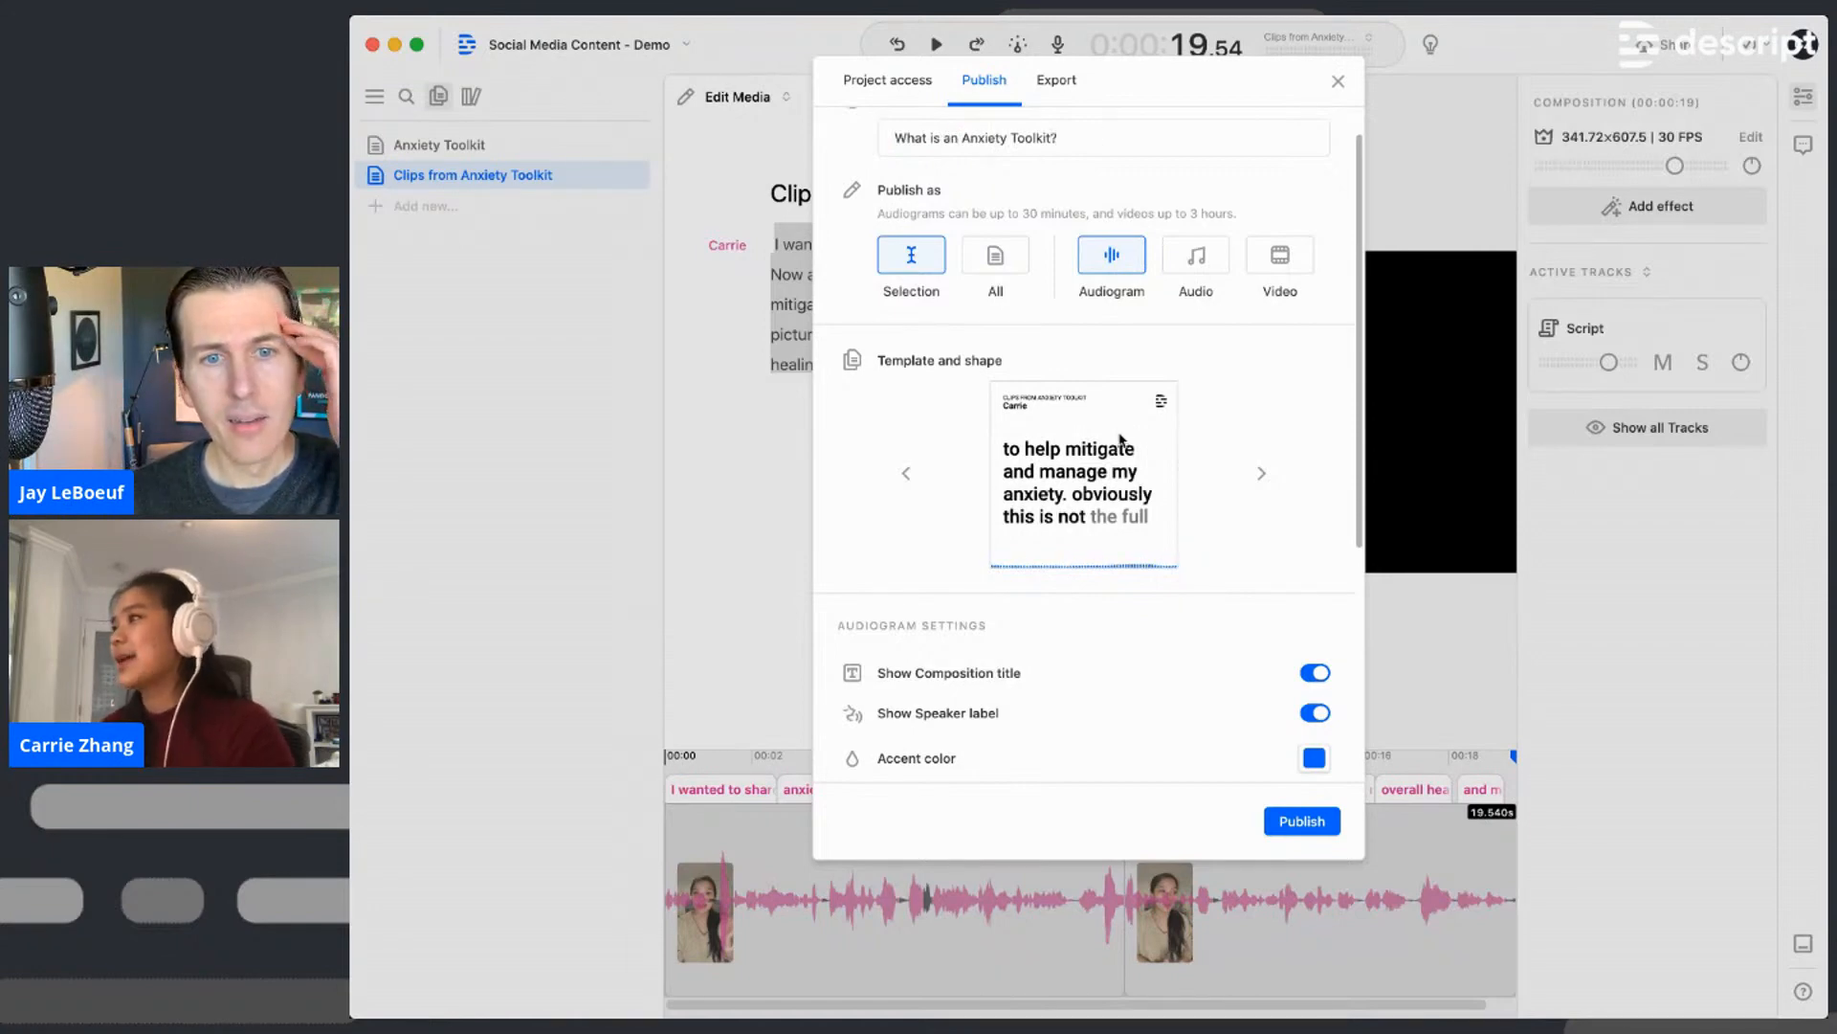
{"action": "scroll", "coordinate": [1232, 499], "scroll_direction": "down", "scroll_amount": 1}
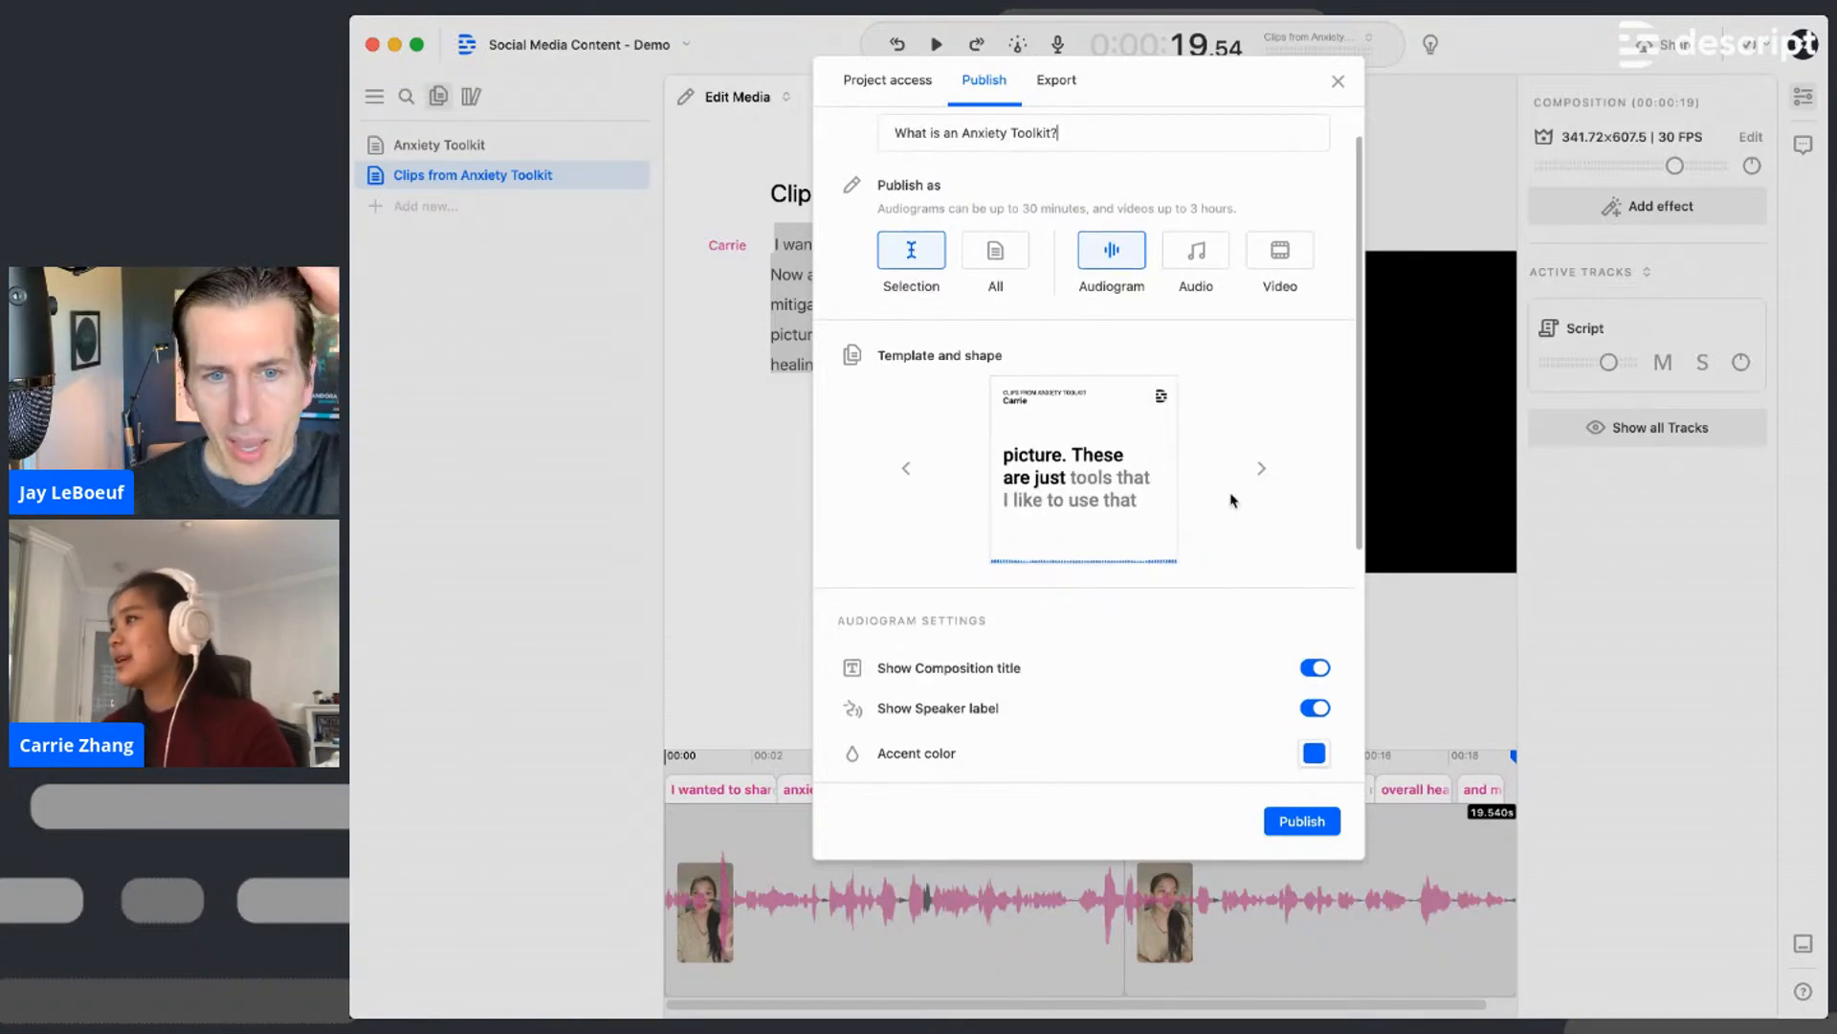
{"action": "scroll", "coordinate": [1234, 512], "scroll_direction": "down", "scroll_amount": 2}
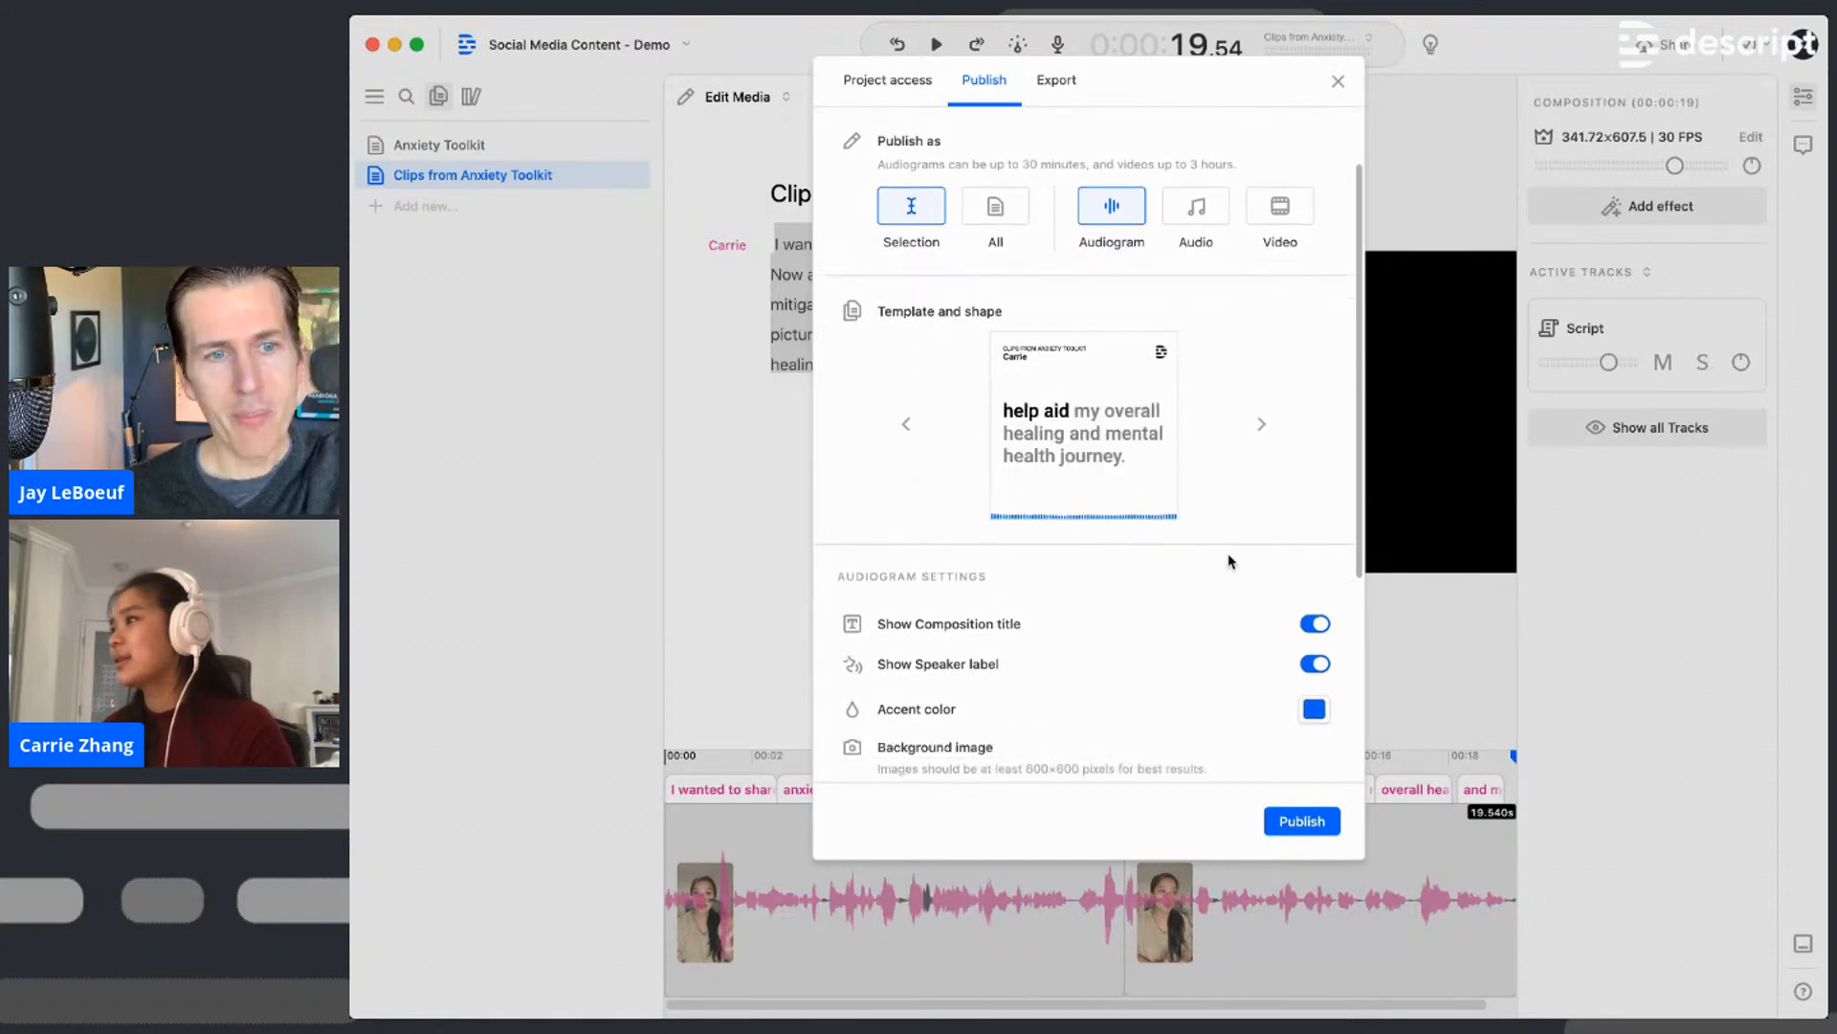
{"action": "scroll", "coordinate": [1230, 560], "scroll_direction": "up", "scroll_amount": 3}
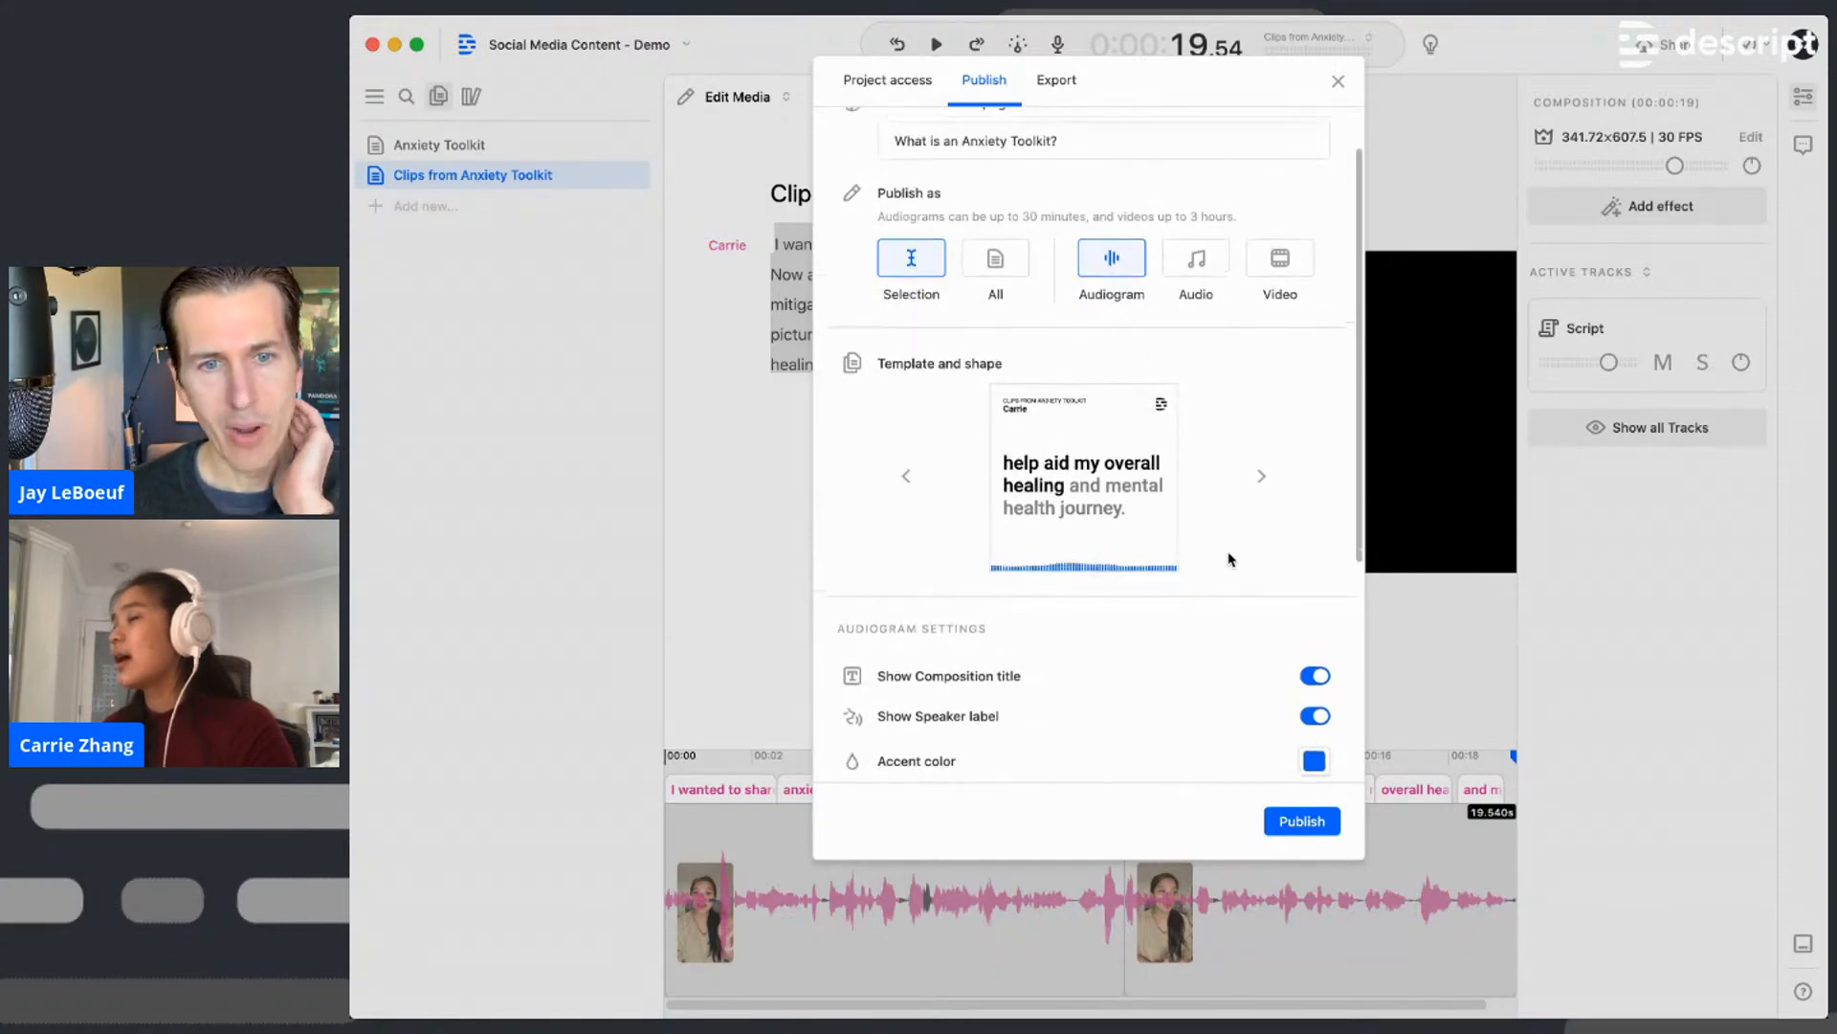
{"action": "scroll", "coordinate": [1230, 557], "scroll_direction": "up", "scroll_amount": 3}
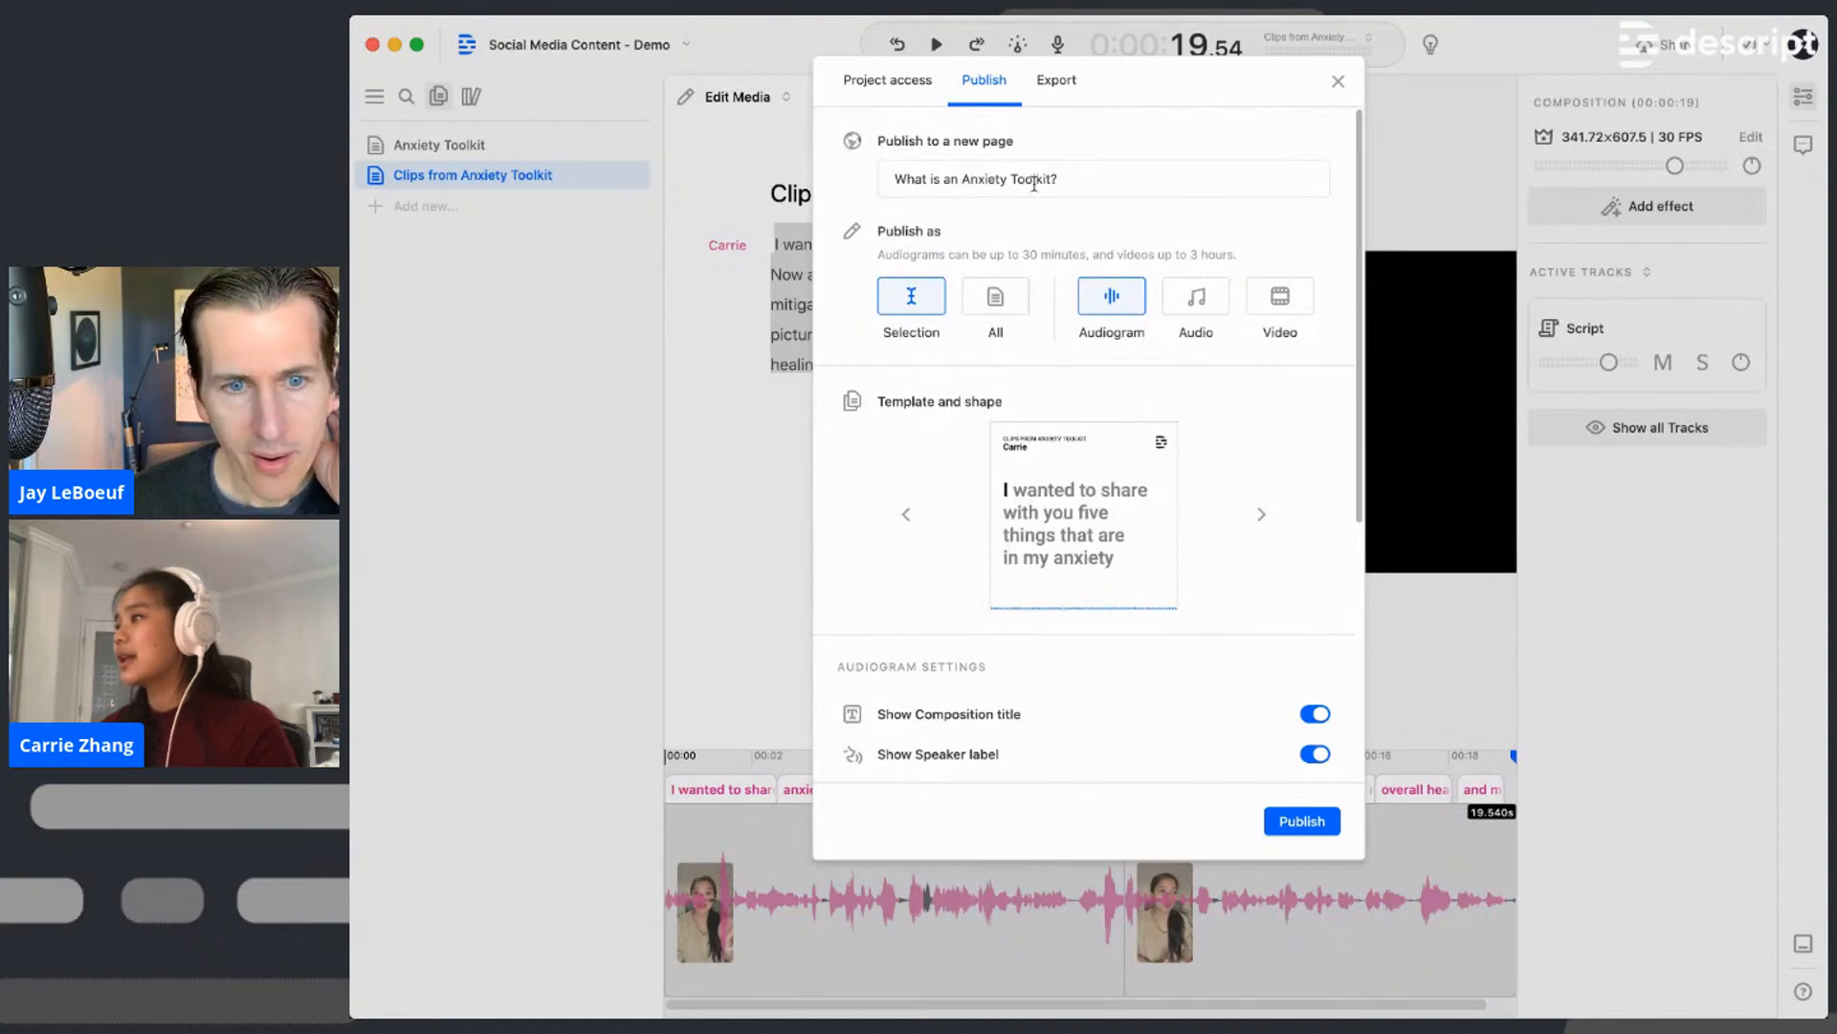
{"action": "left_click_drag", "start_coordinate": [1062, 180], "coordinate": [898, 181]}
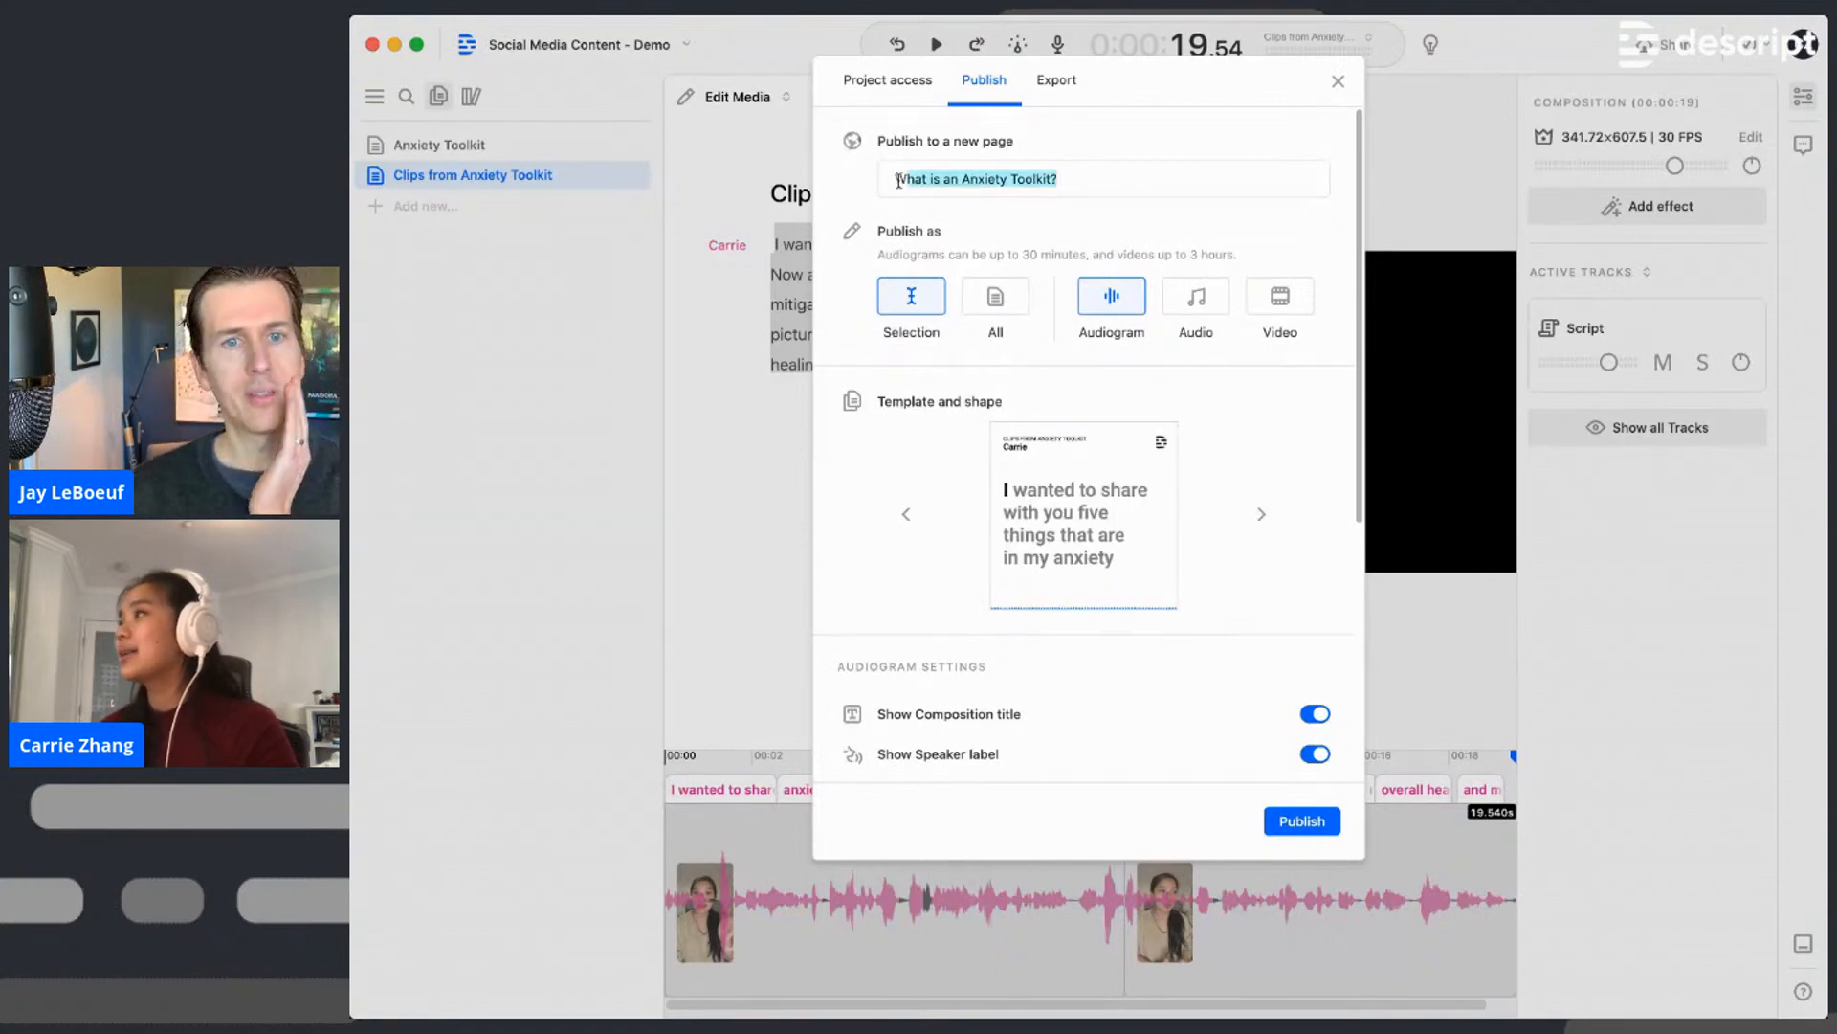
{"action": "left_click", "coordinate": [1339, 84]}
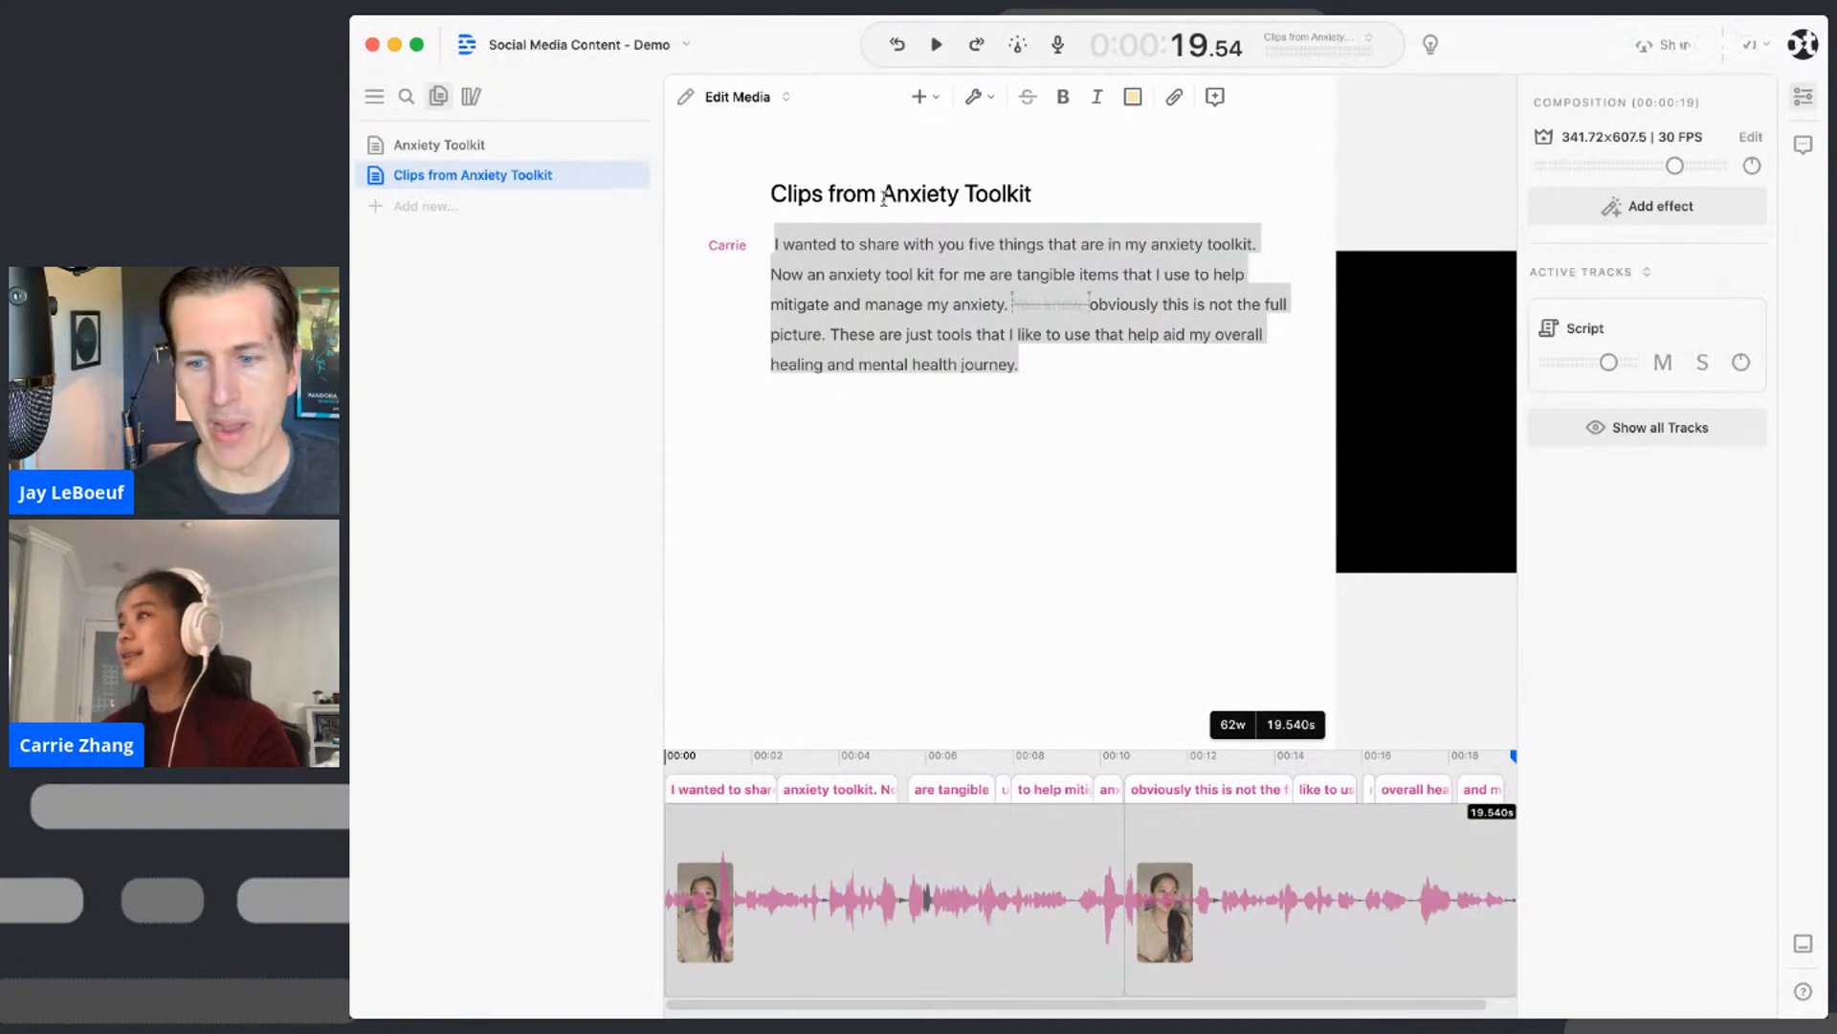
- Change the clip composition's title in the script to "What is an Anxiety Toolkit?"
{"action": "left_click_drag", "start_coordinate": [881, 195], "coordinate": [763, 197]}
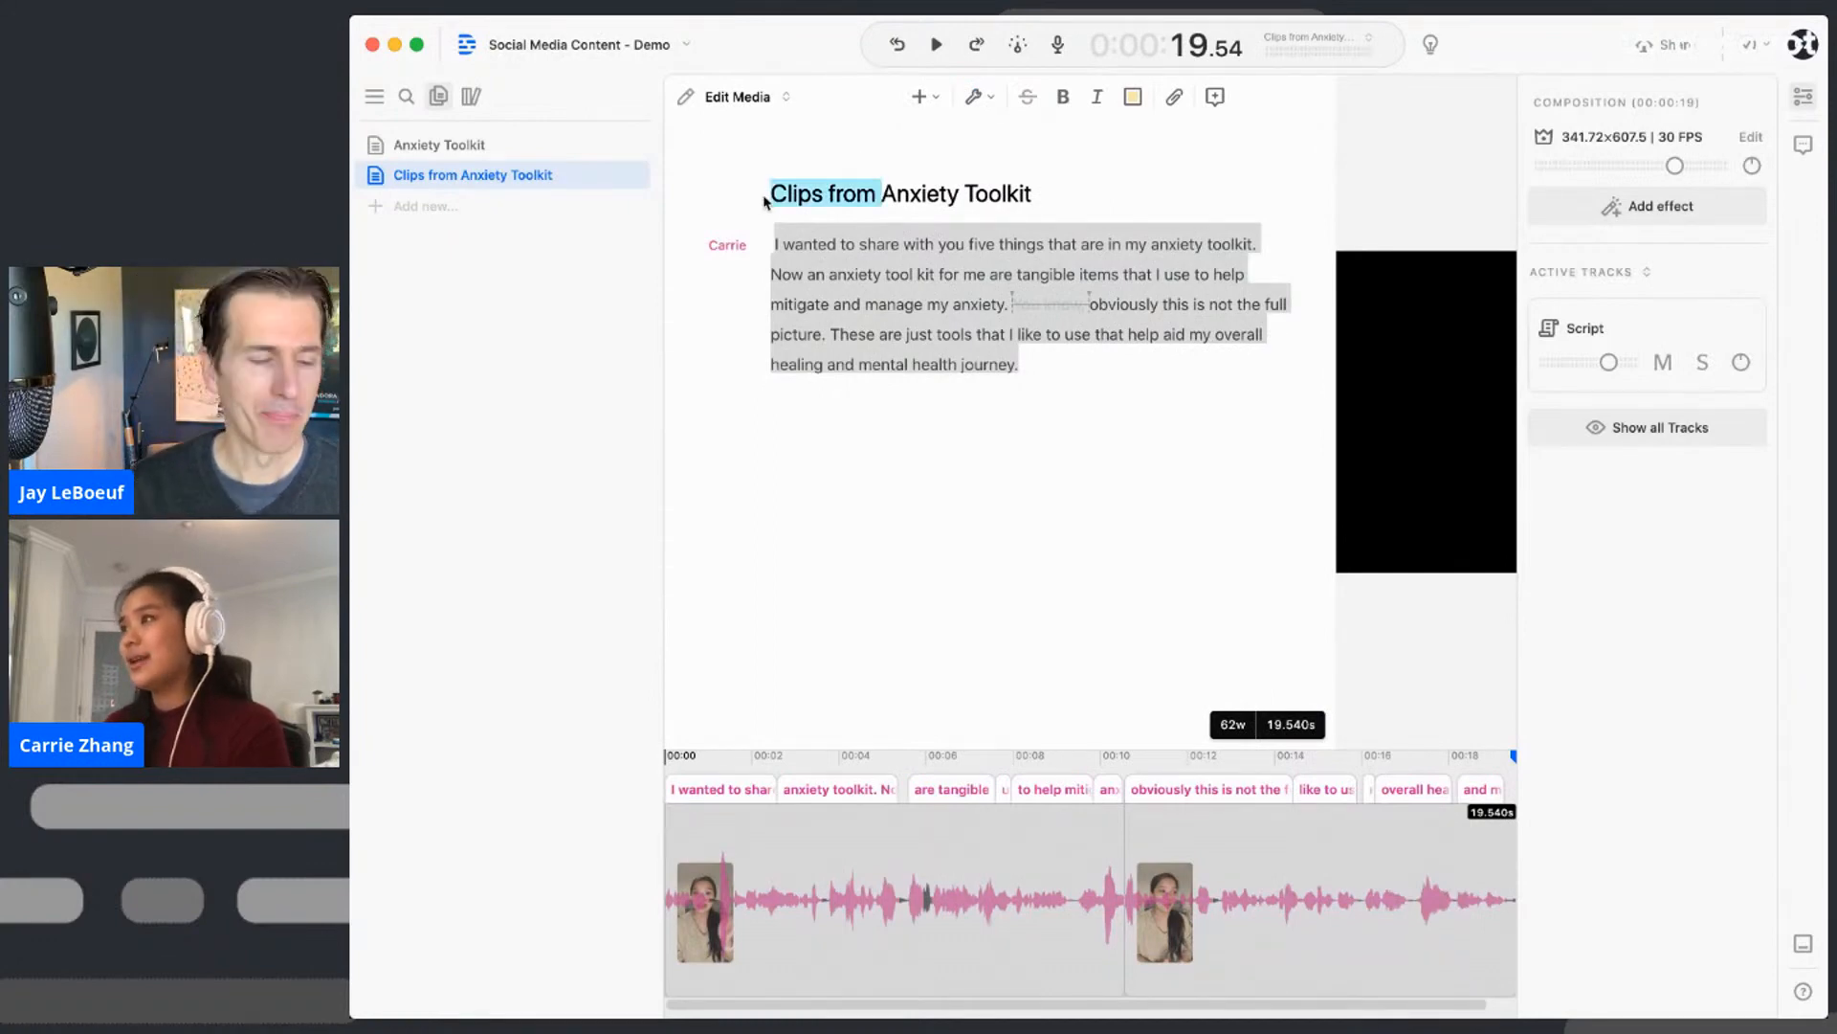
{"action": "type", "text": "What is an"}
{"action": "left_click", "coordinate": [1084, 197]}
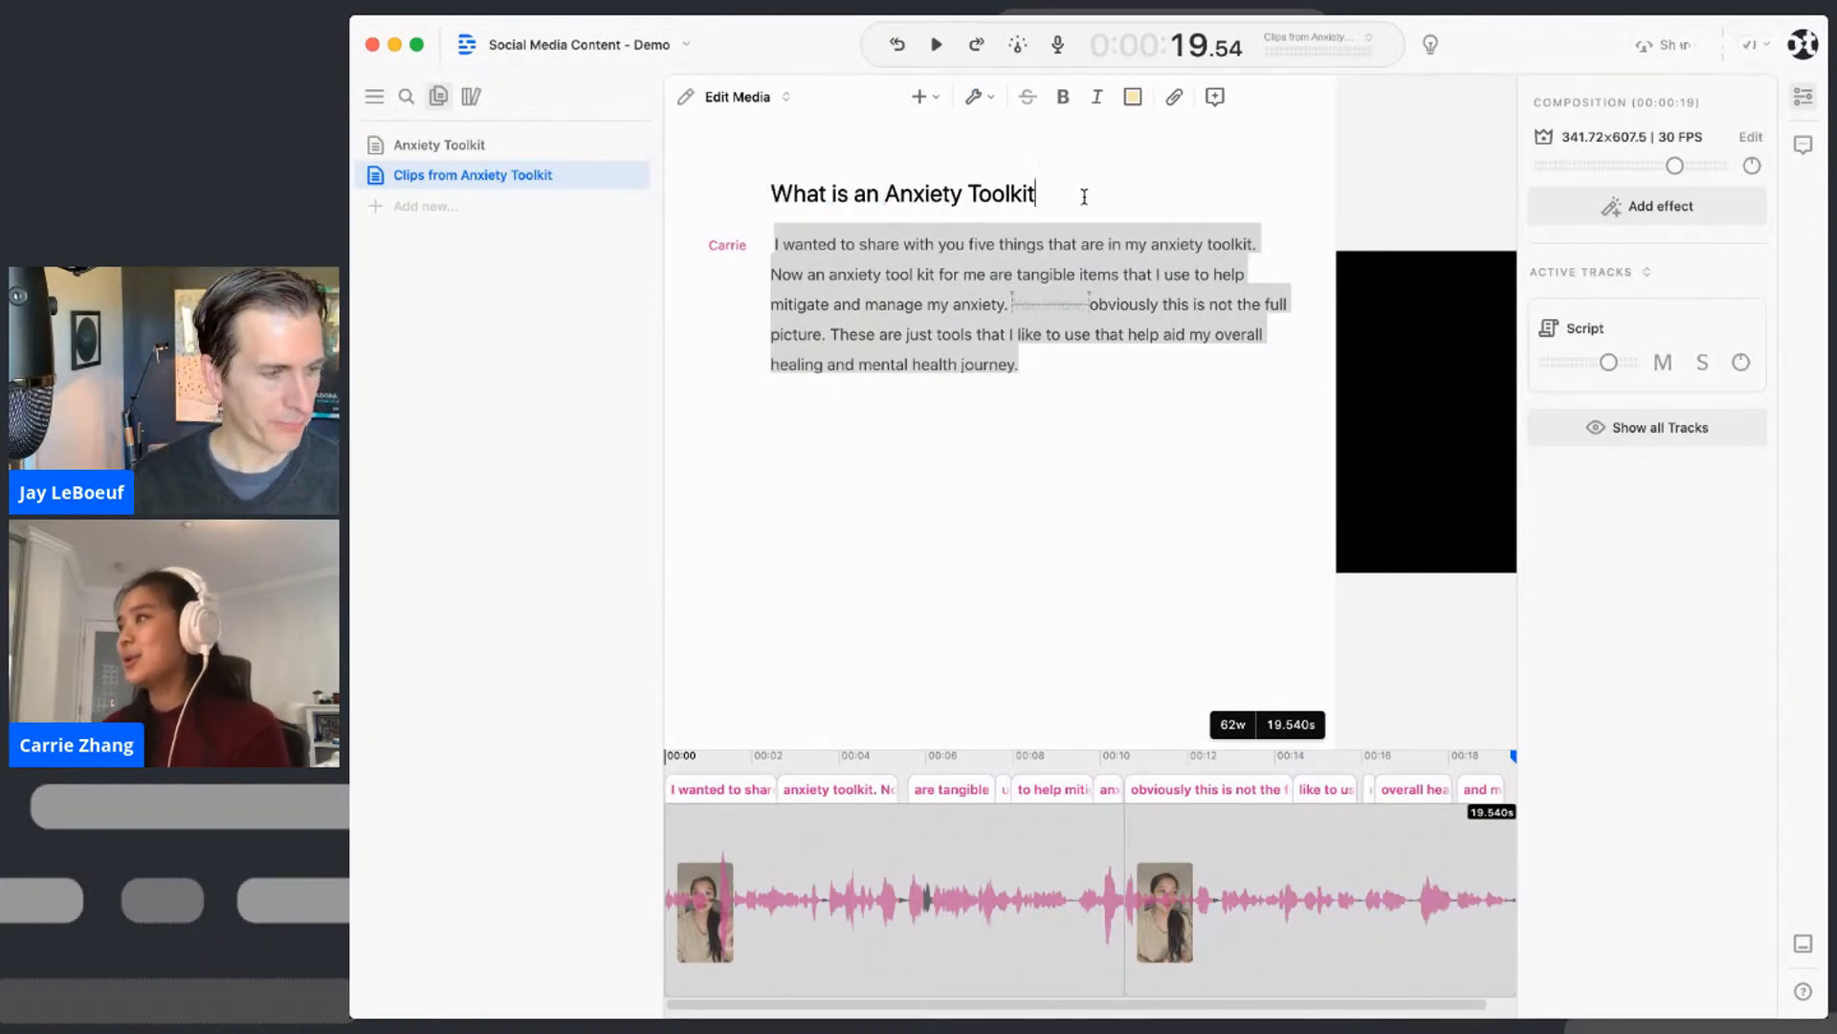
{"action": "type", "text": "?"}
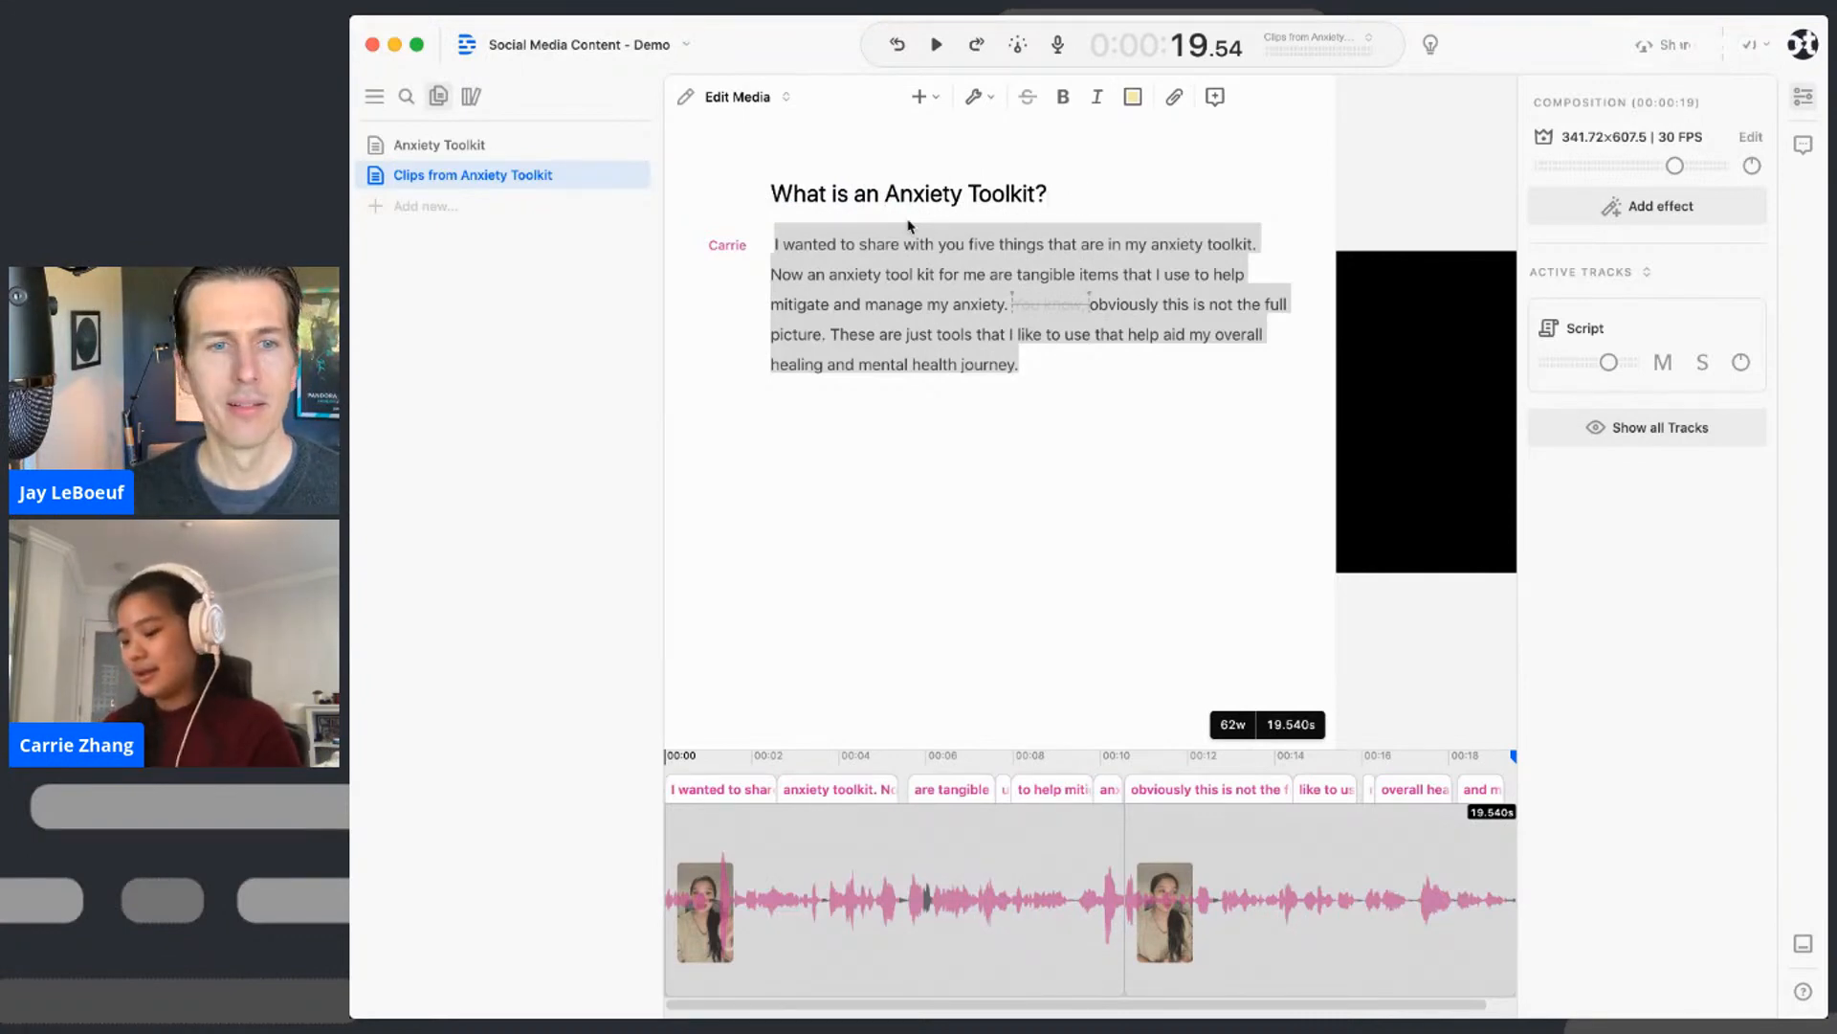
- Start a new audiogram from the selected passage and turn off its speaker label
{"action": "key", "text": "super+slash"}
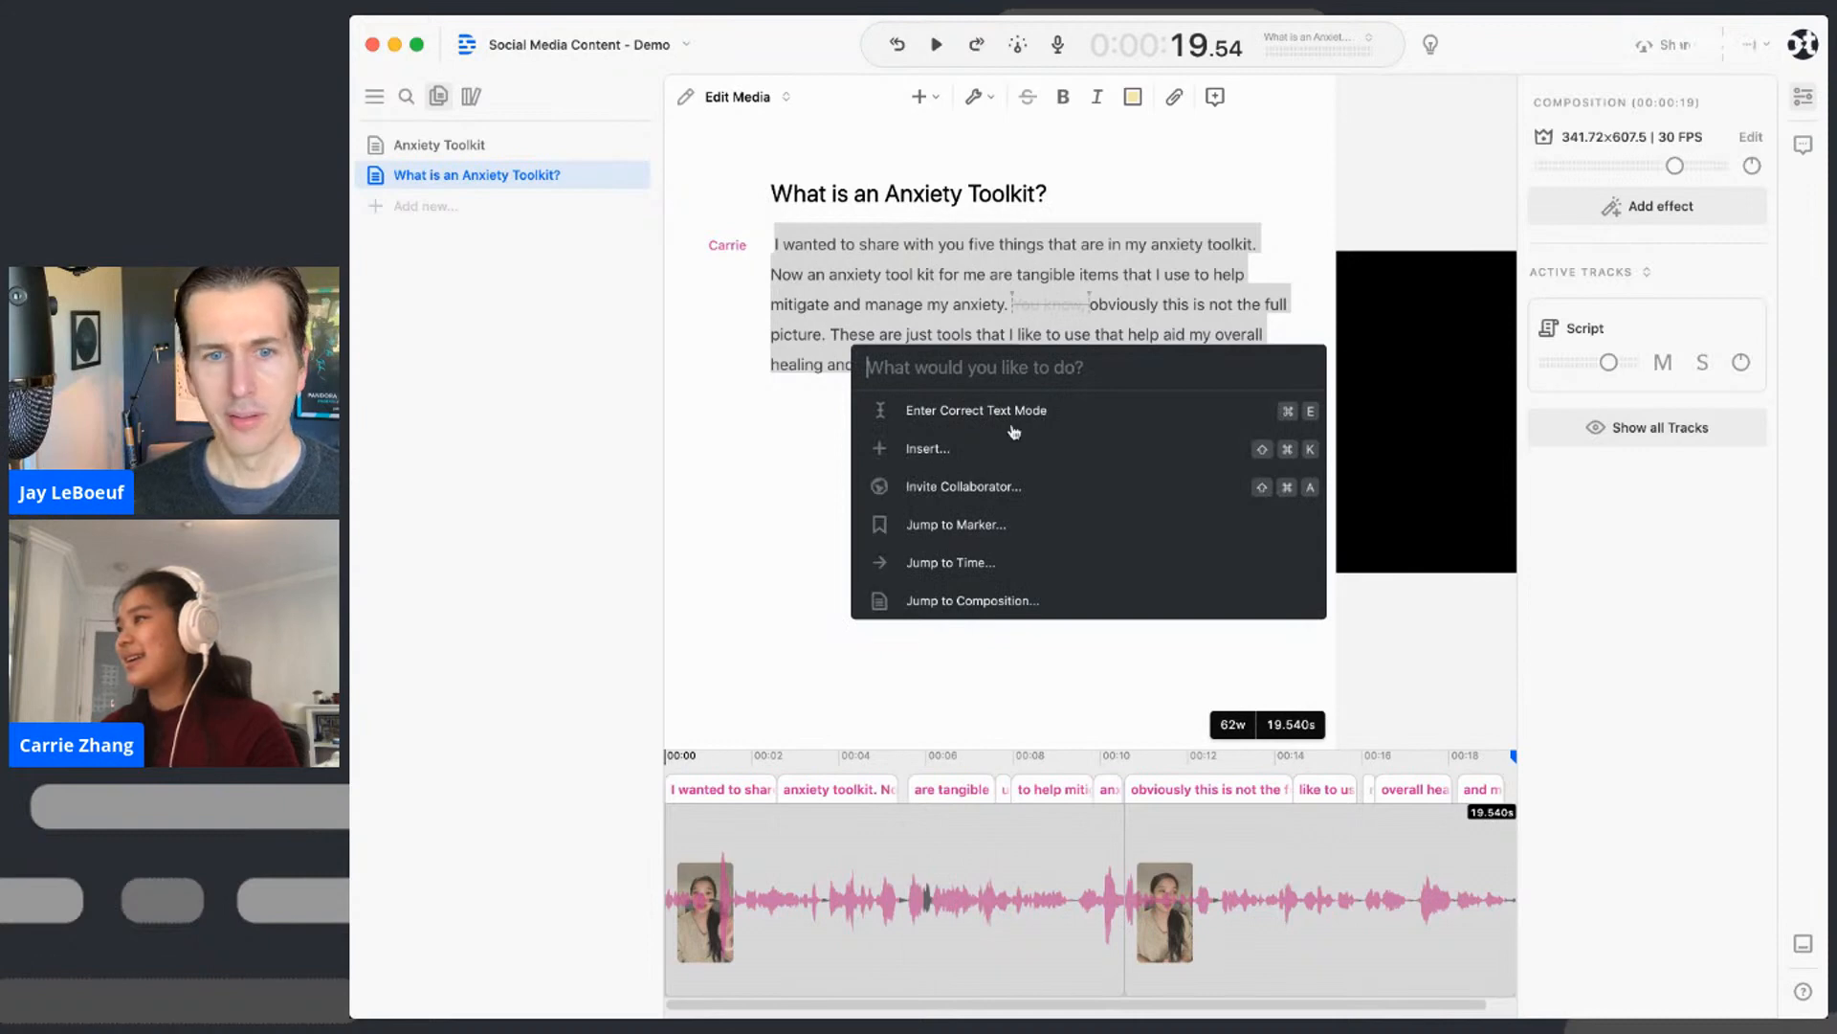
{"action": "type", "text": "audio"}
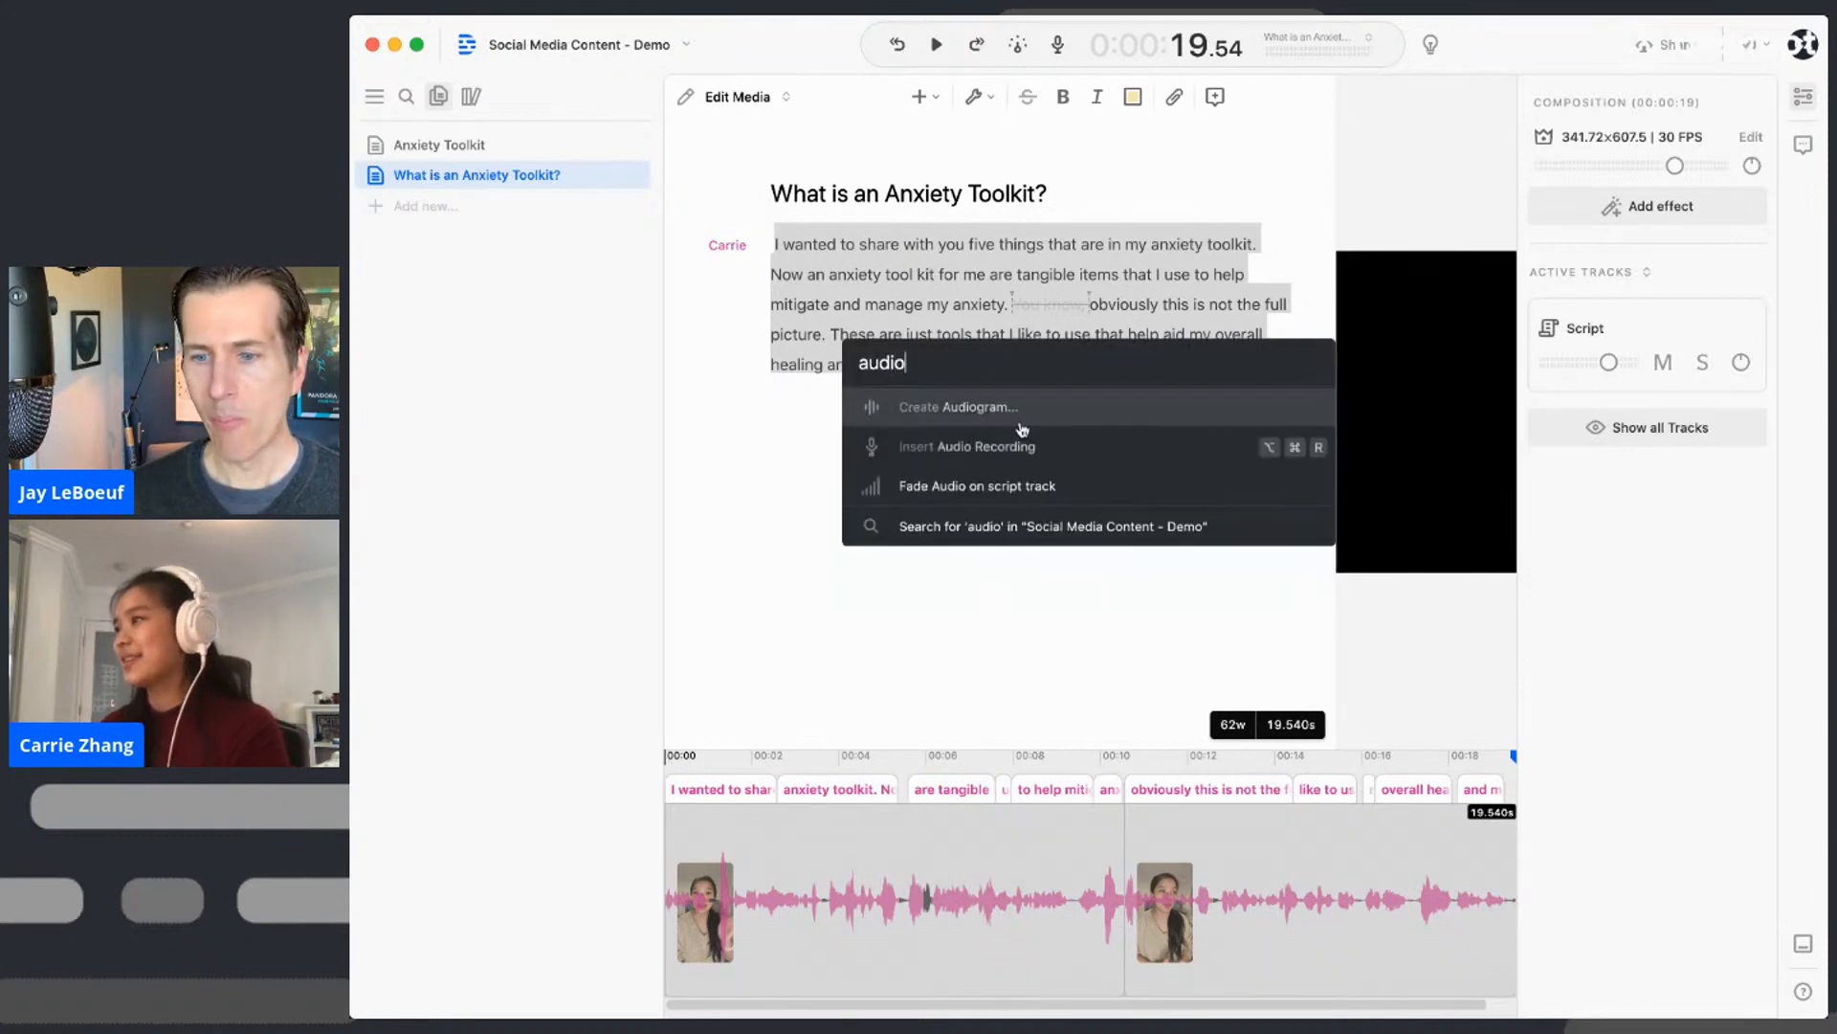
{"action": "left_click", "coordinate": [1020, 418]}
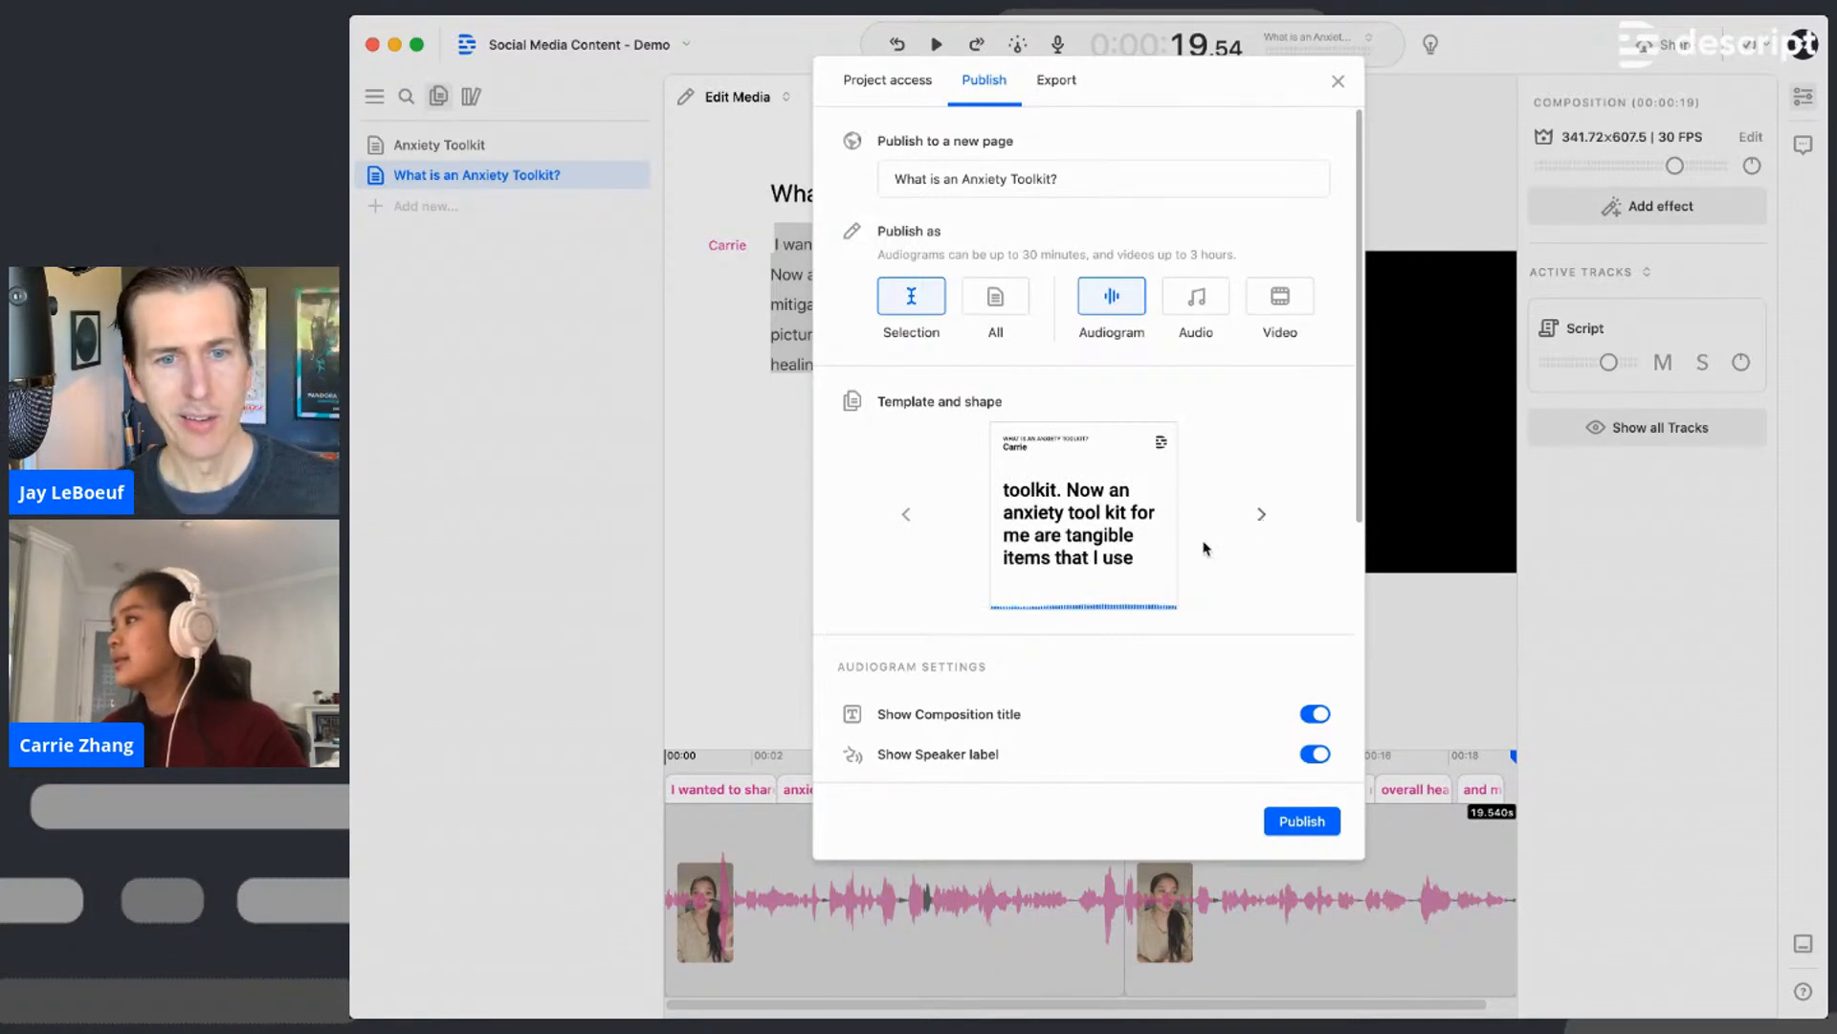
{"action": "scroll", "coordinate": [1259, 522], "scroll_direction": "down", "scroll_amount": 3}
{"action": "left_click", "coordinate": [1312, 538]}
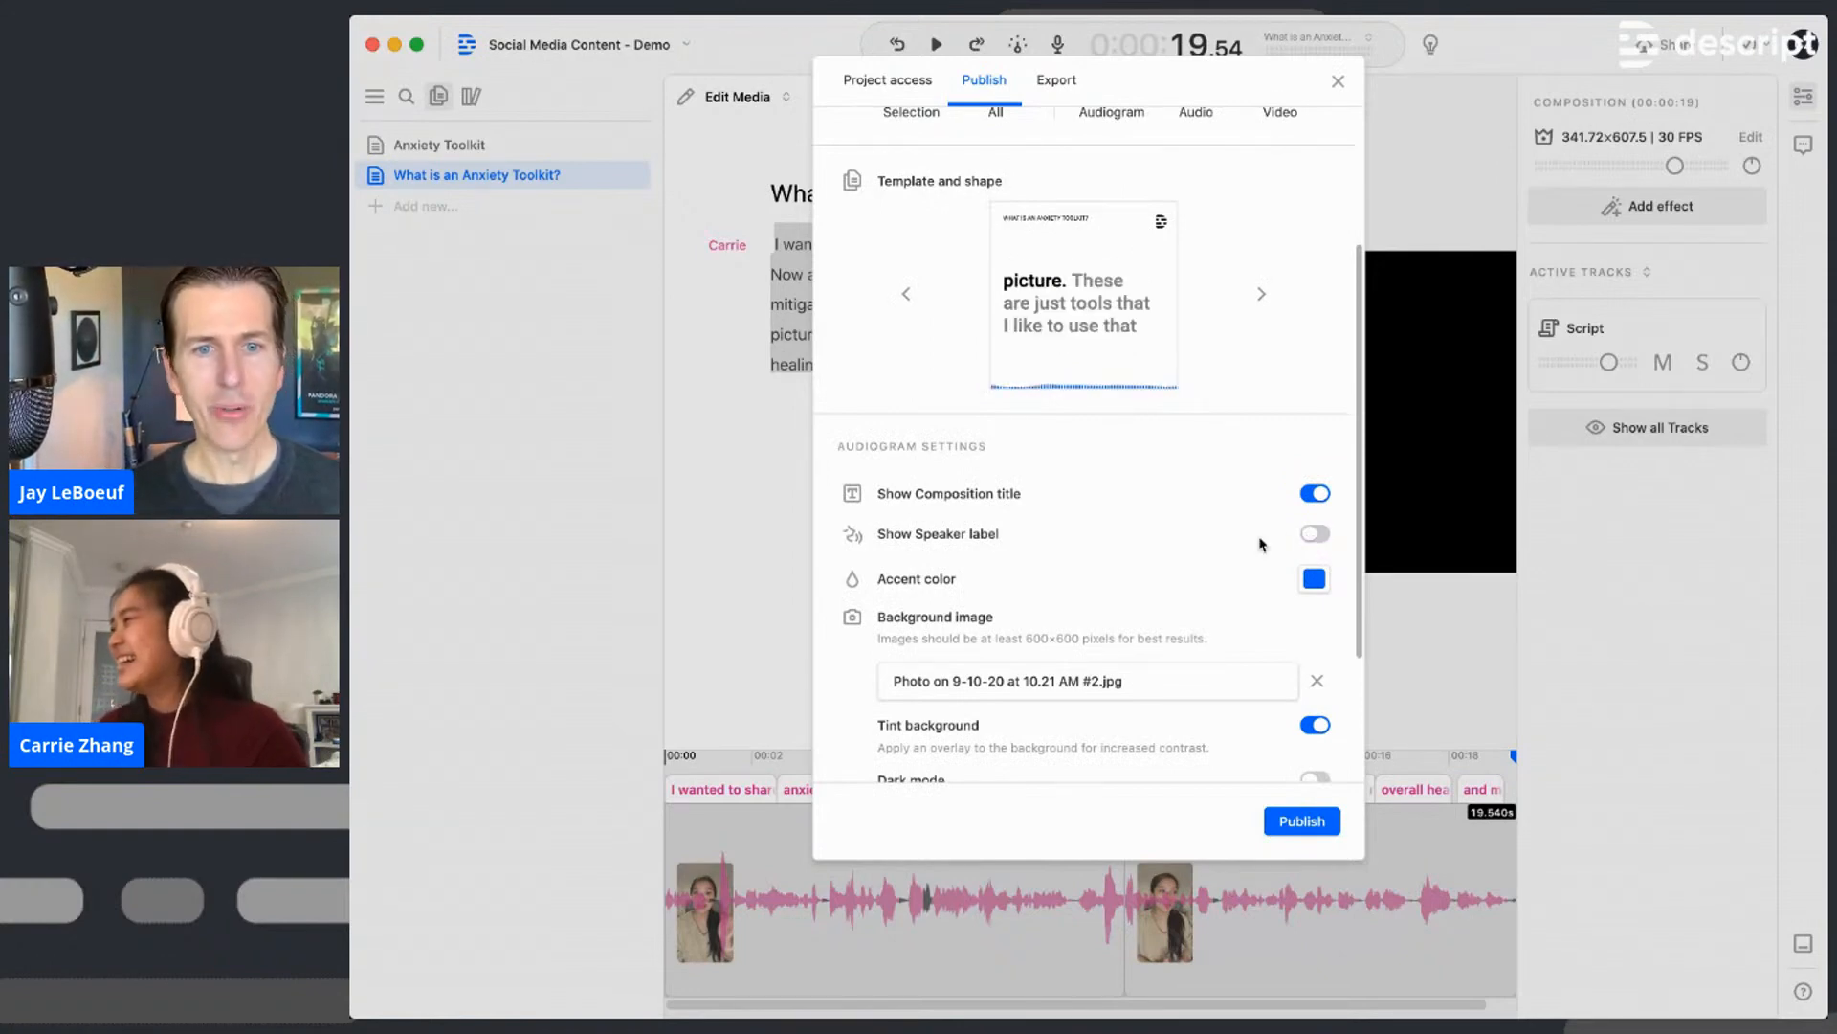
- Set the audiogram's accent color to the preset teal, 00D1B2
{"action": "scroll", "coordinate": [1256, 588], "scroll_direction": "down", "scroll_amount": 1}
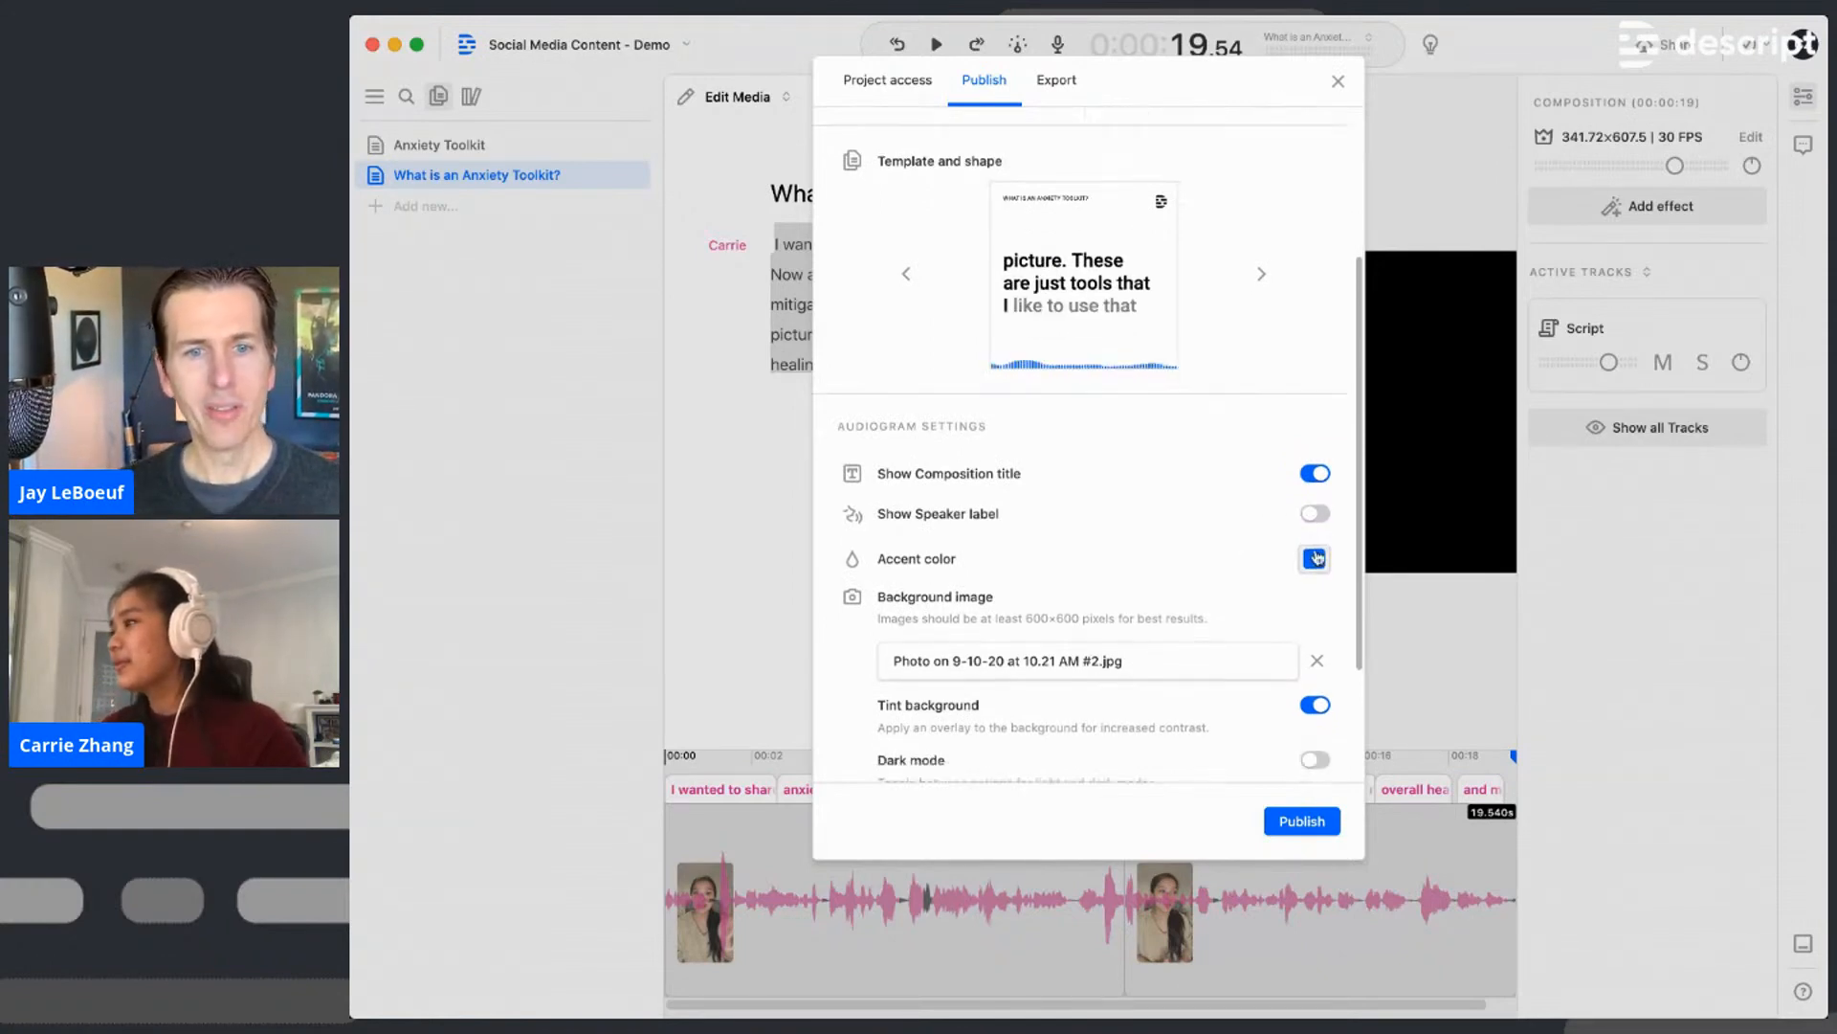
{"action": "left_click", "coordinate": [1316, 561]}
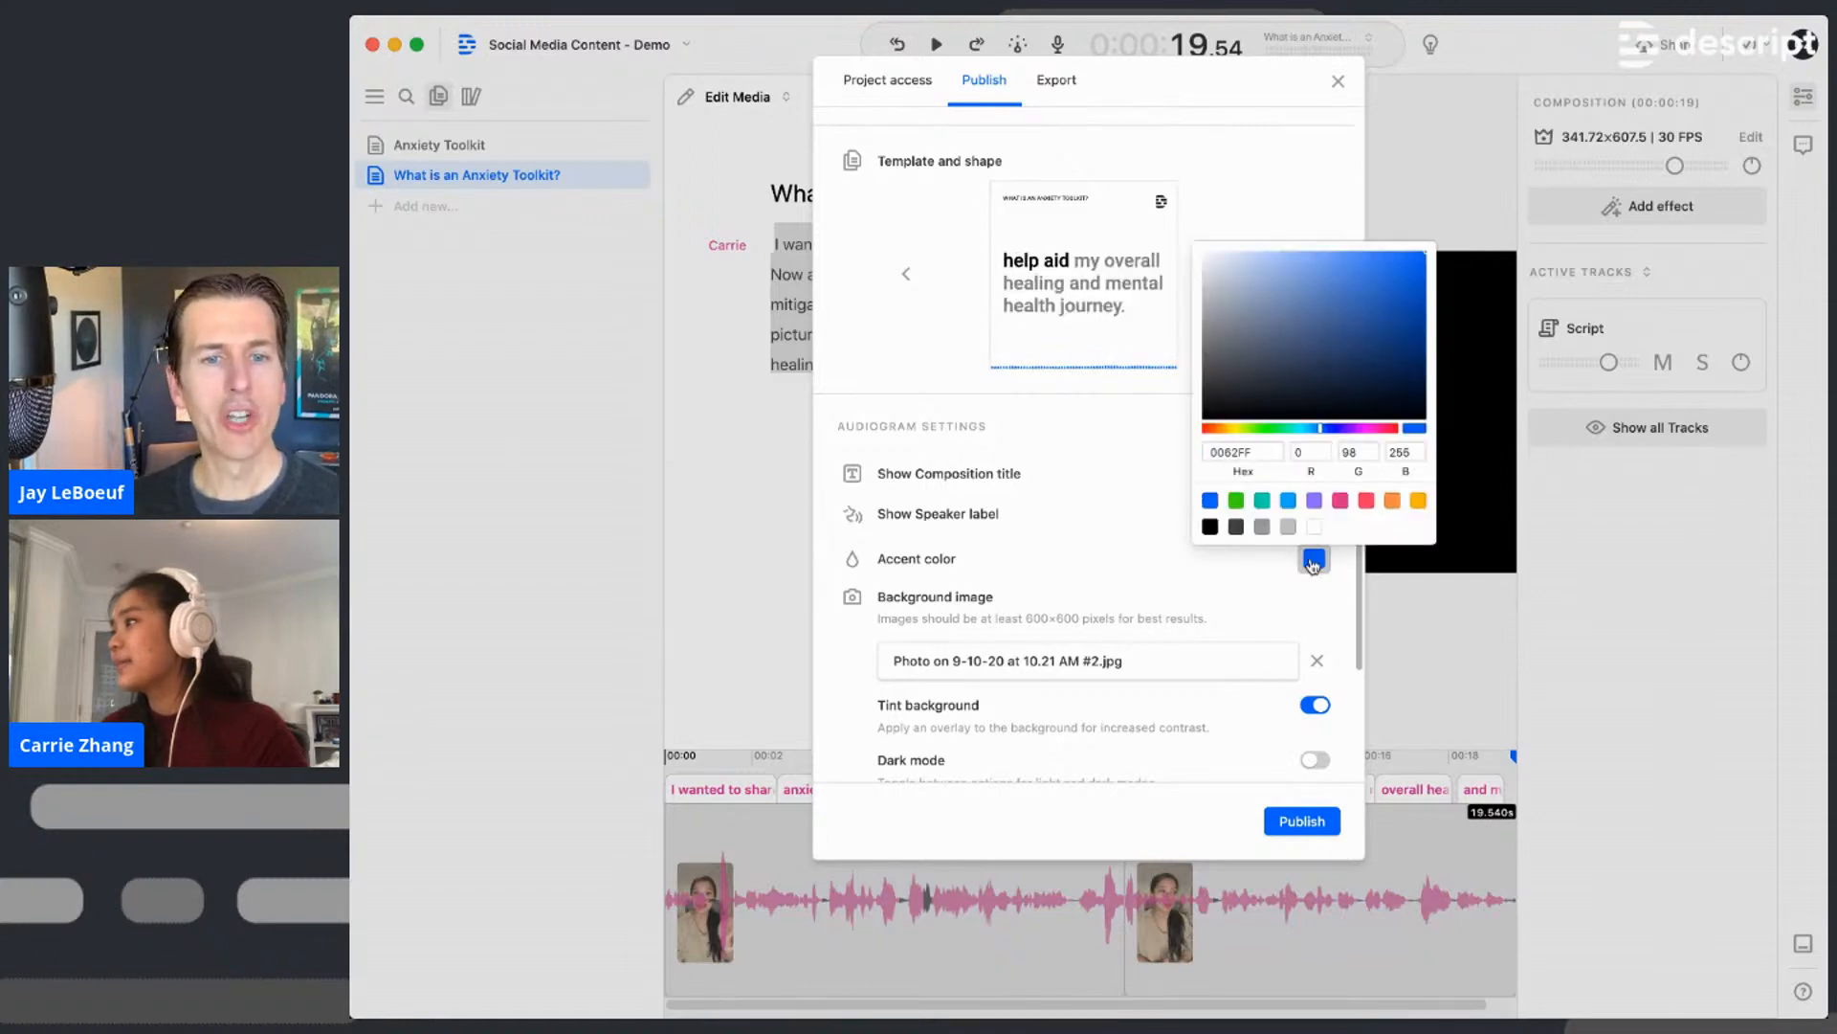
{"action": "left_click", "coordinate": [1262, 502]}
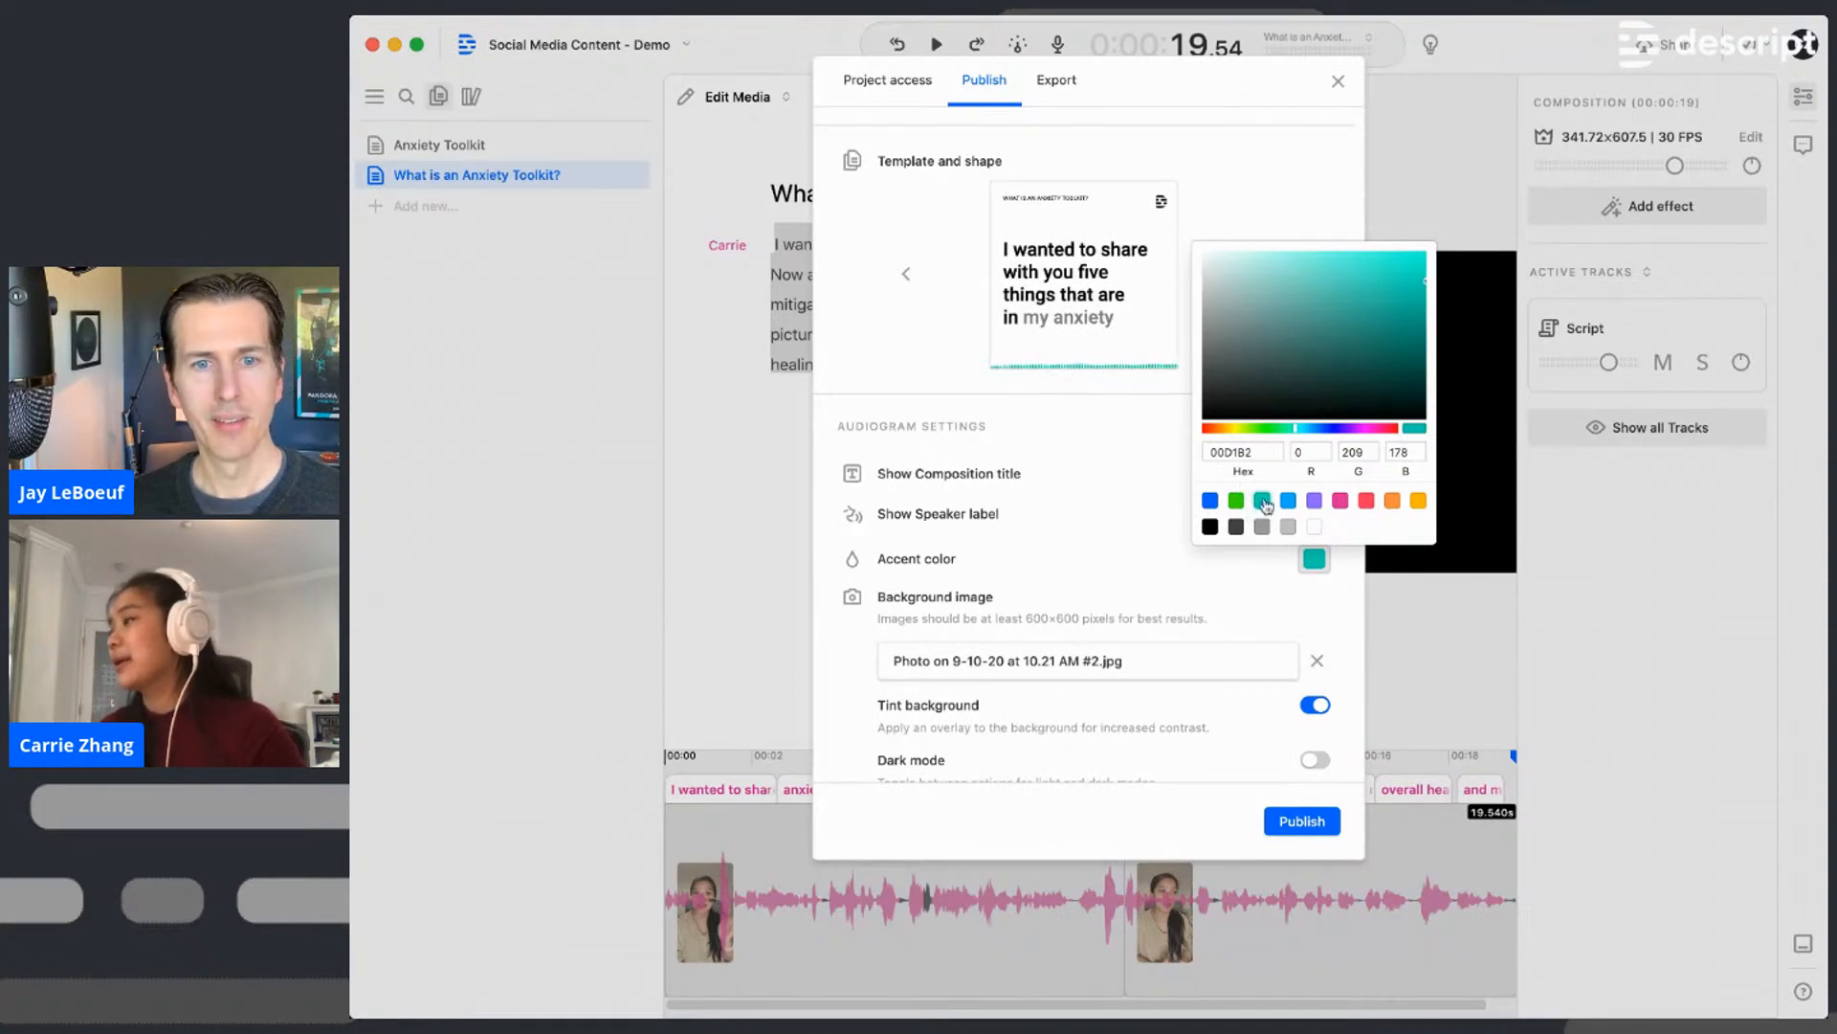
{"action": "left_click", "coordinate": [1239, 452]}
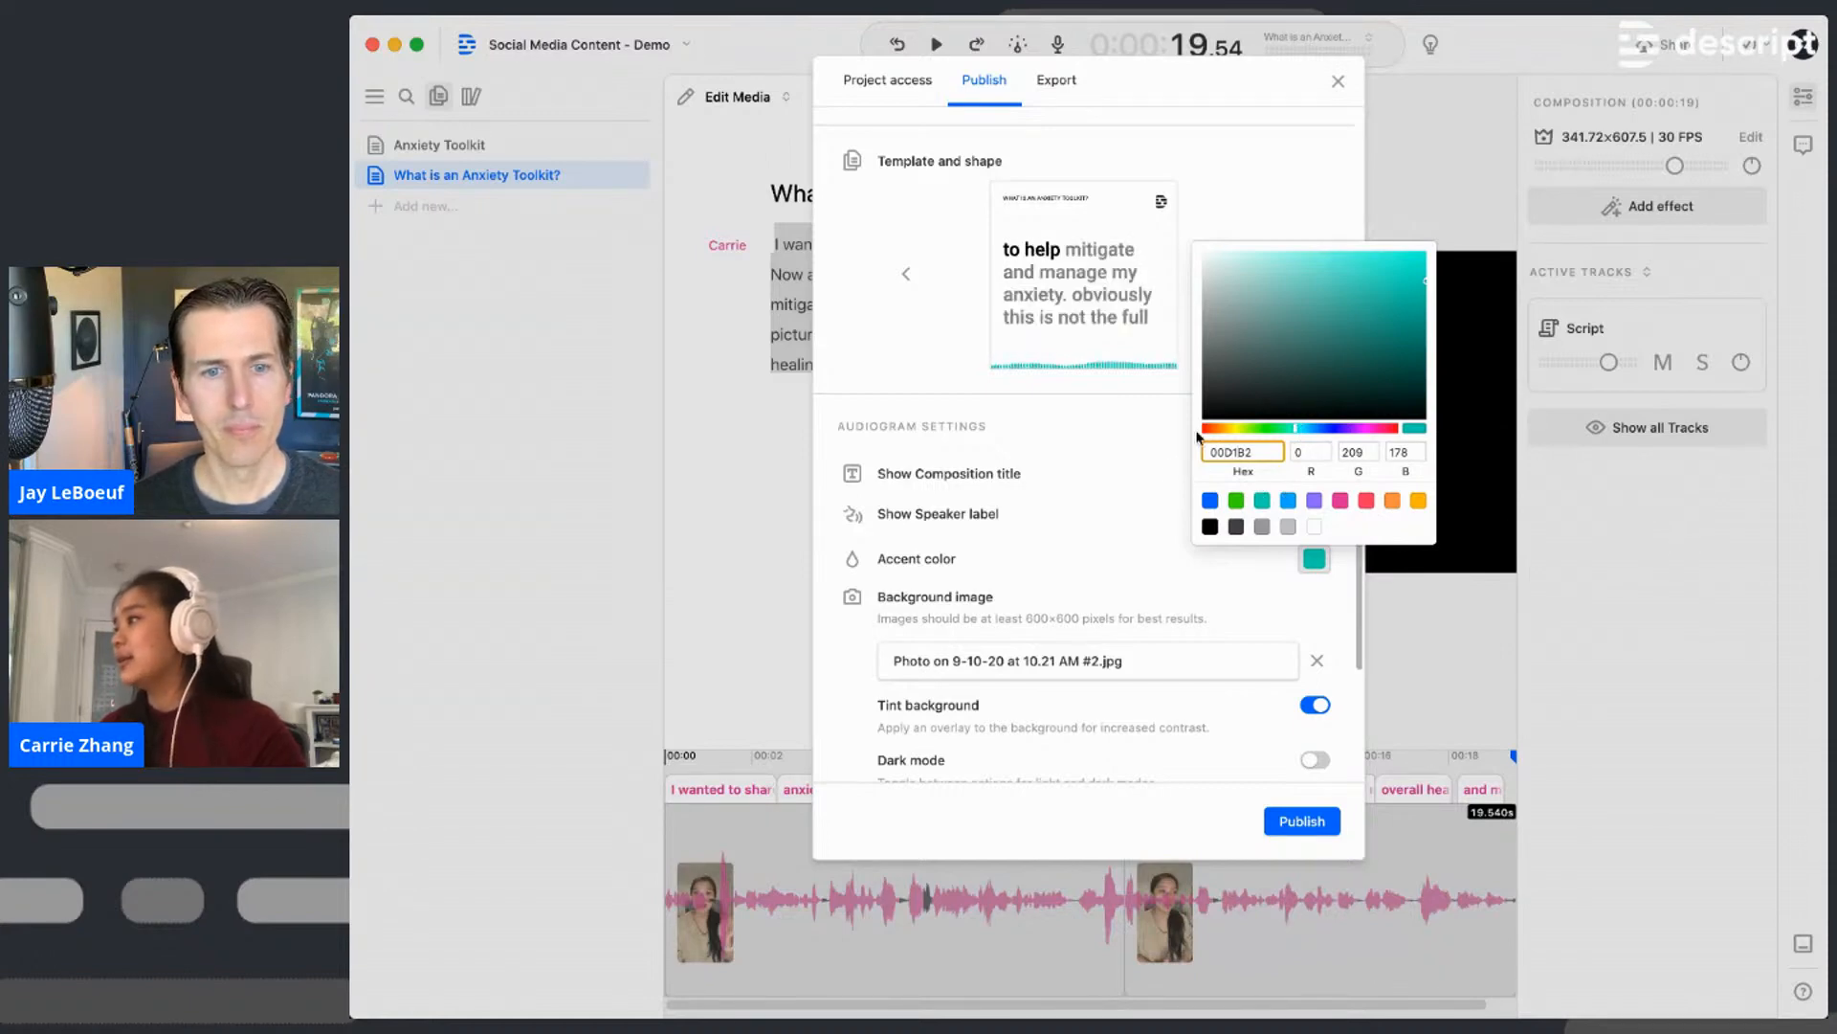
{"action": "left_click", "coordinate": [1080, 478]}
- Switch the audiogram's badge from the Descript logo to the custom image
{"action": "scroll", "coordinate": [1091, 492], "scroll_direction": "down", "scroll_amount": 1}
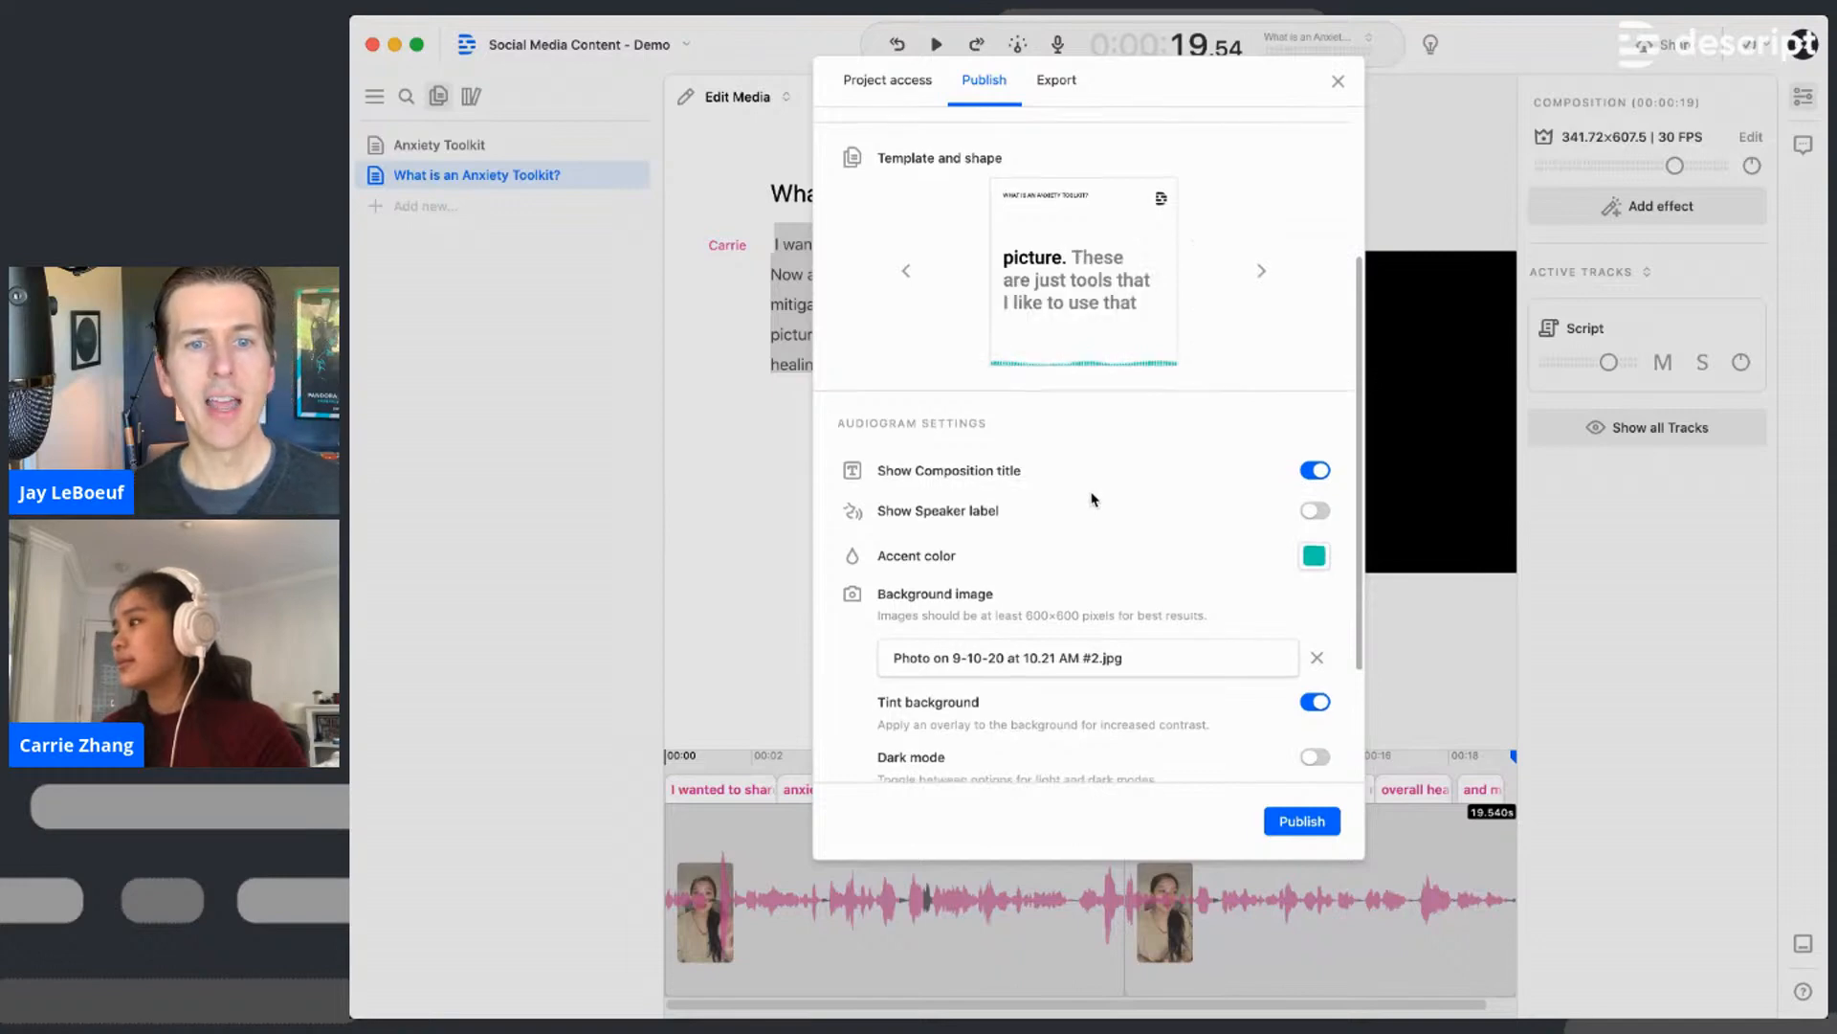
{"action": "scroll", "coordinate": [1094, 499], "scroll_direction": "down", "scroll_amount": 2}
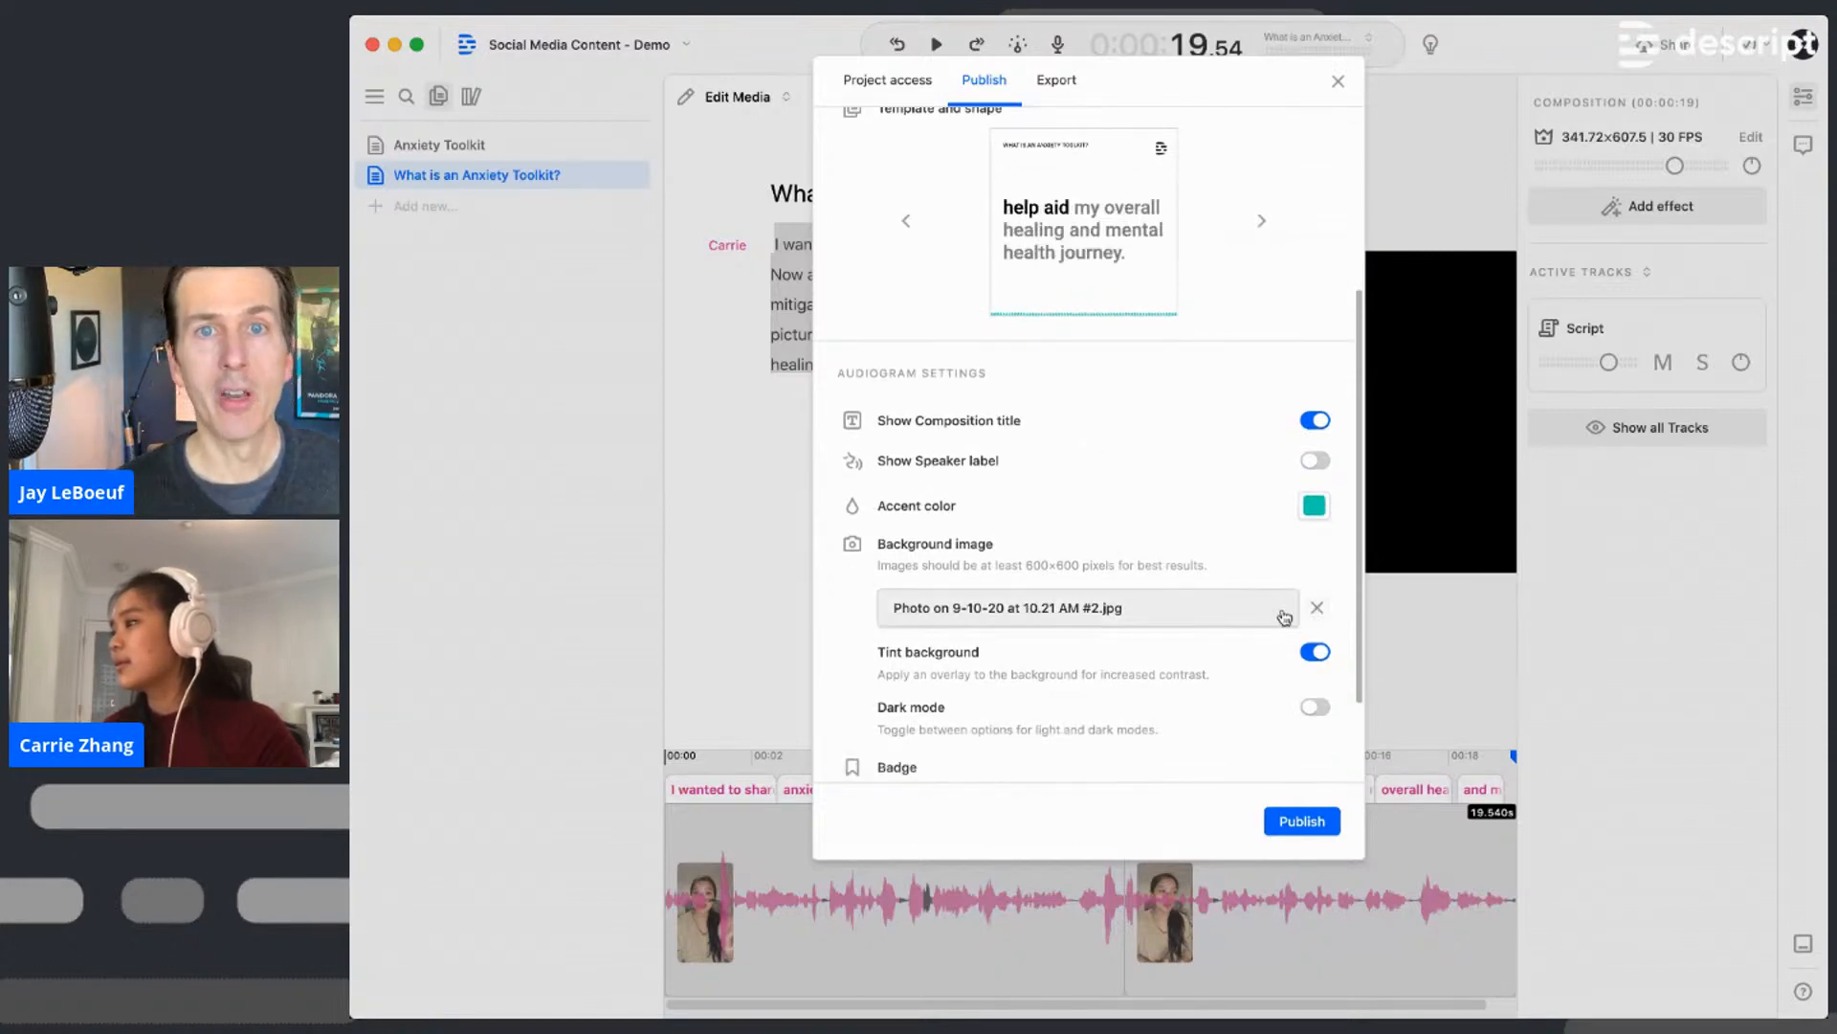
{"action": "scroll", "coordinate": [1207, 622], "scroll_direction": "down", "scroll_amount": 1}
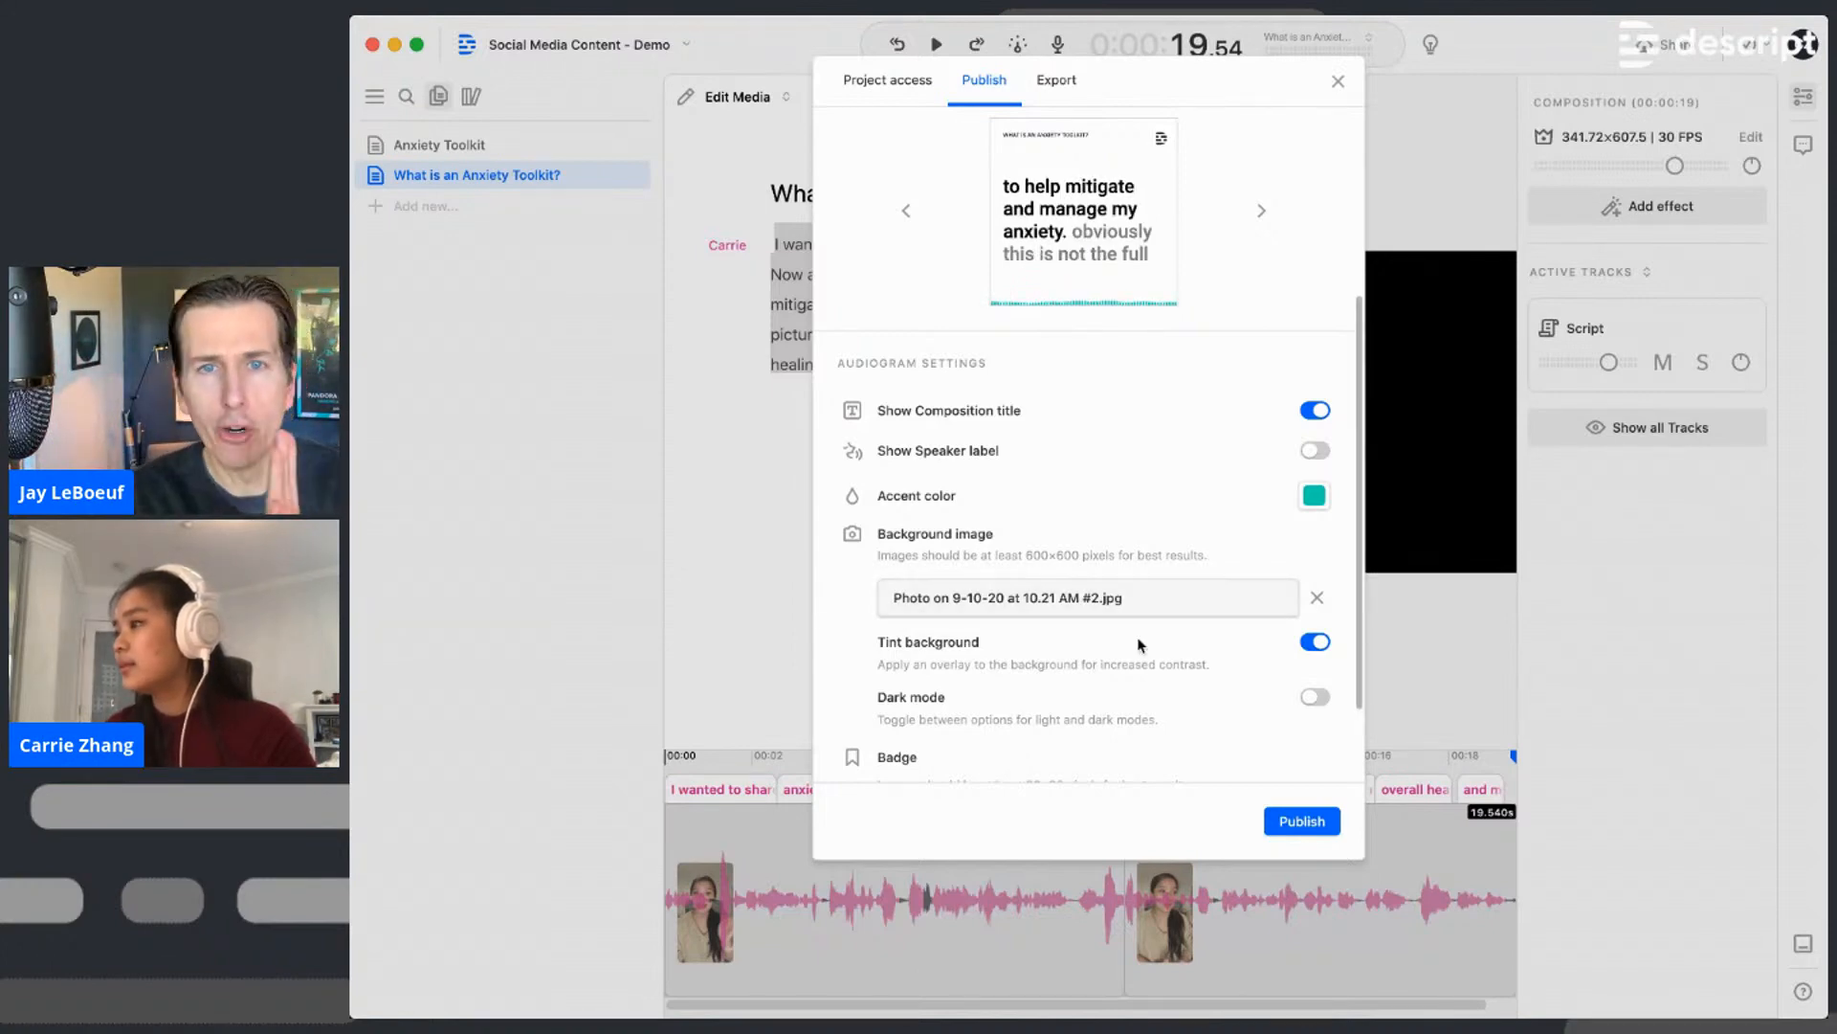
{"action": "scroll", "coordinate": [1134, 644], "scroll_direction": "down", "scroll_amount": 1}
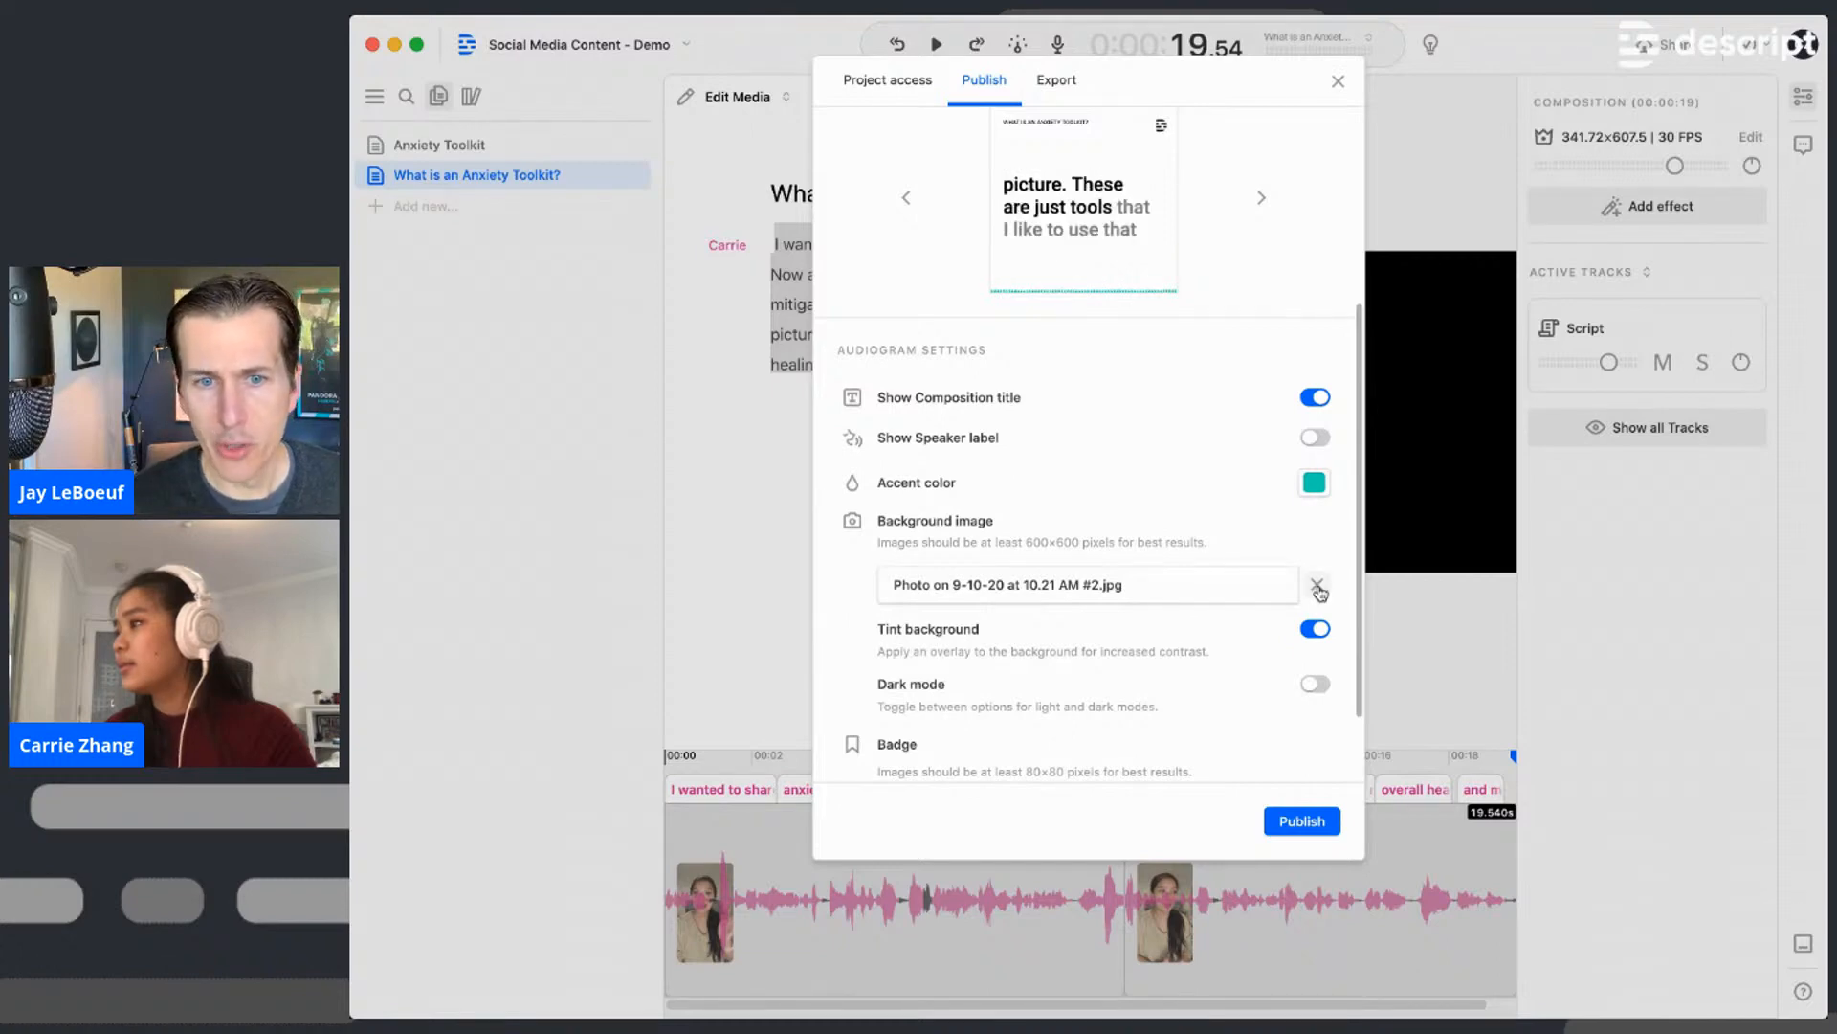
{"action": "scroll", "coordinate": [1321, 593], "scroll_direction": "down", "scroll_amount": 1}
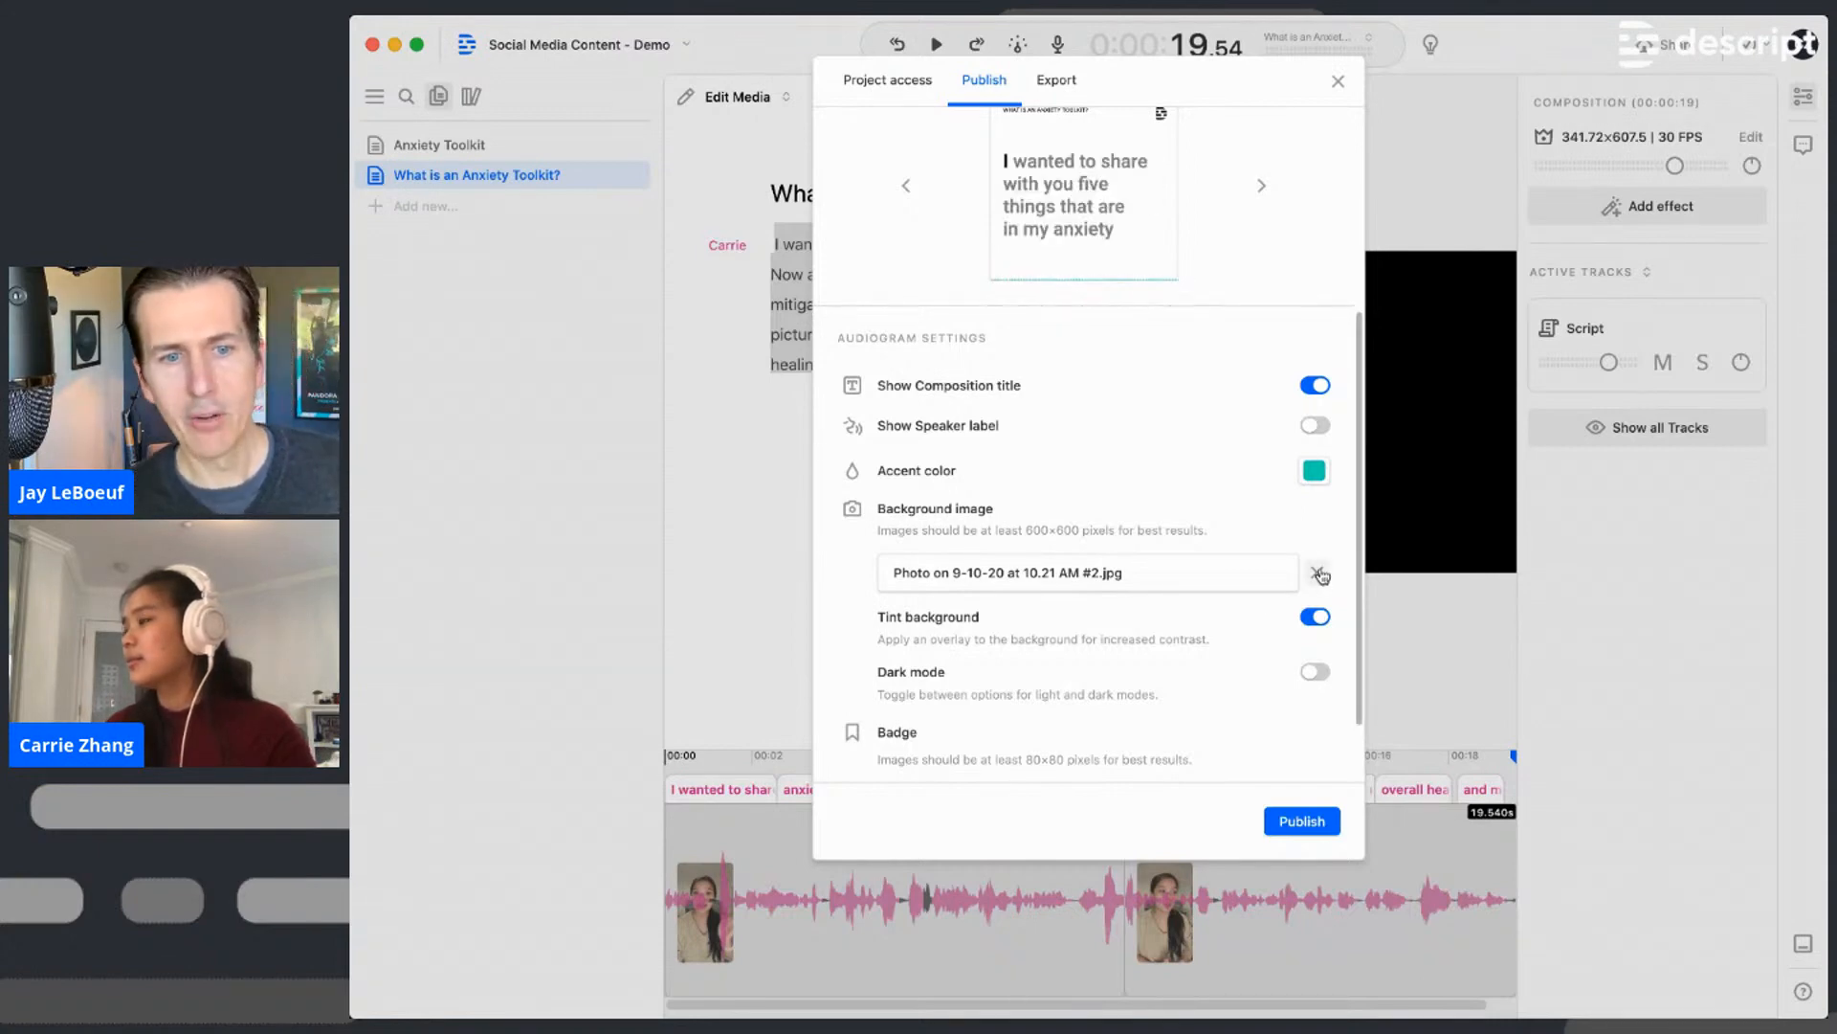
{"action": "scroll", "coordinate": [1319, 574], "scroll_direction": "up", "scroll_amount": 2}
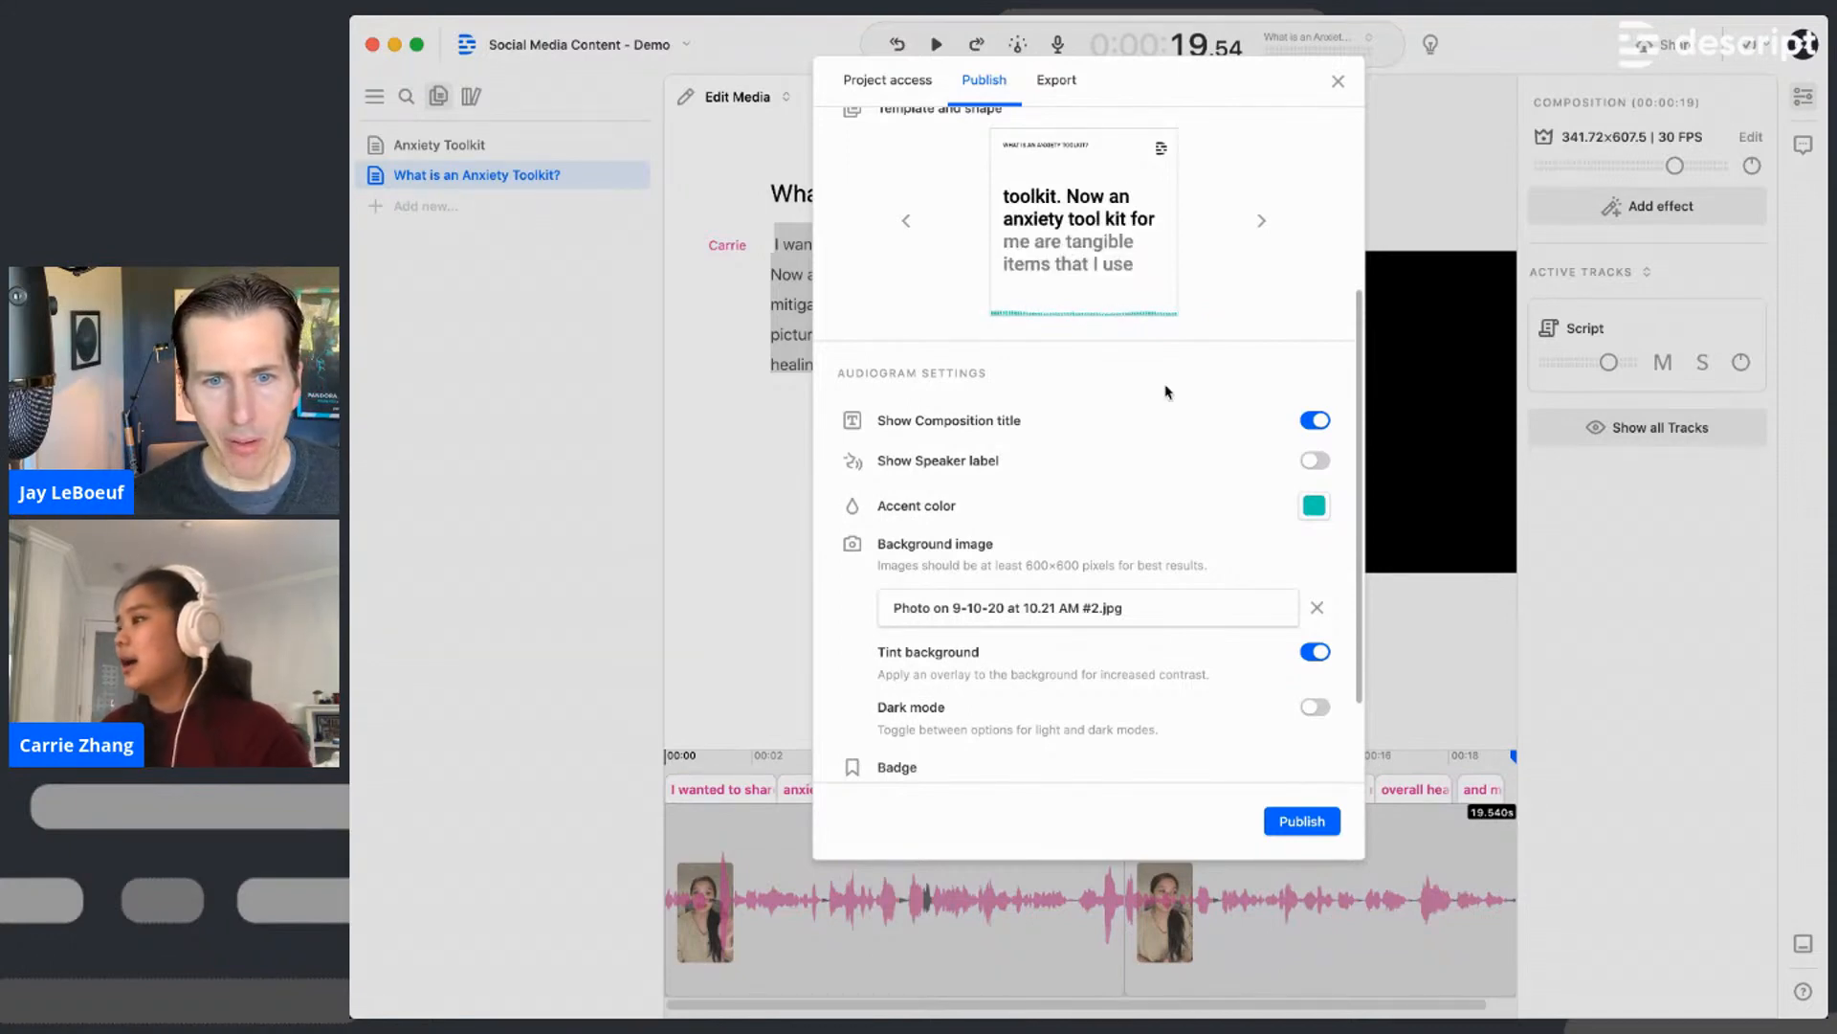
{"action": "scroll", "coordinate": [1139, 445], "scroll_direction": "down", "scroll_amount": 3}
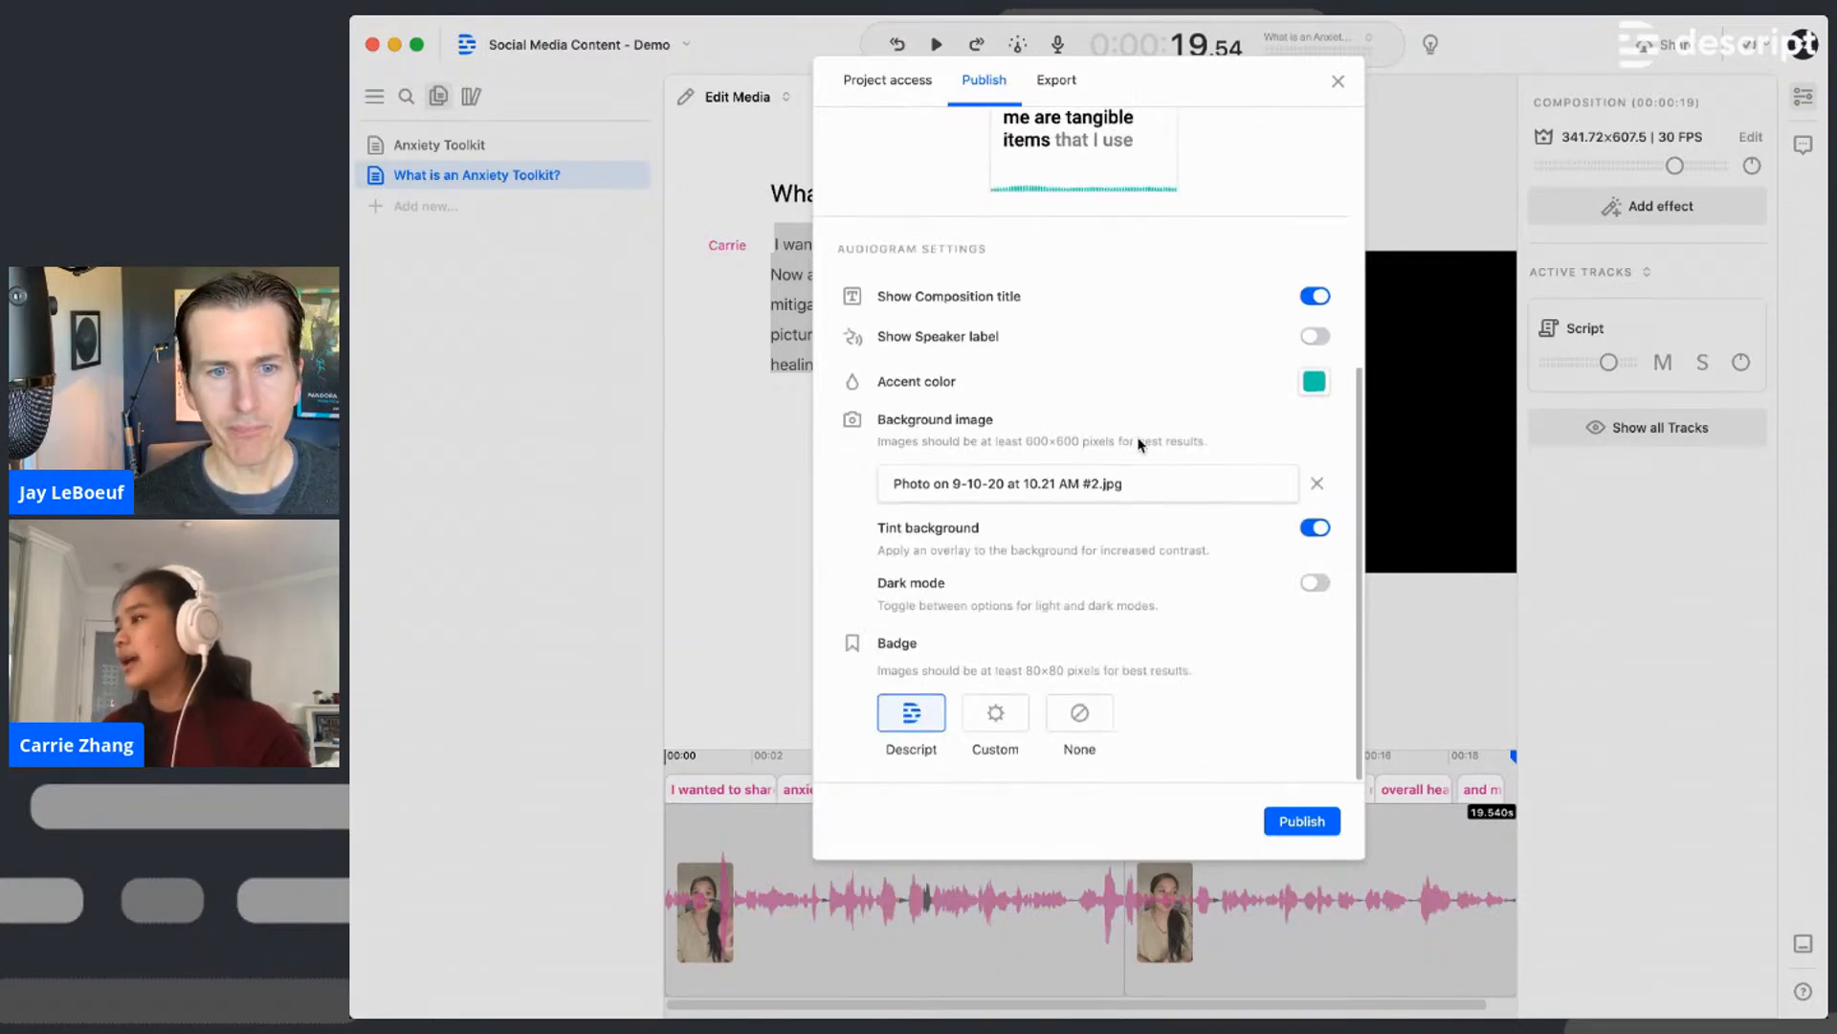
{"action": "left_click", "coordinate": [992, 721]}
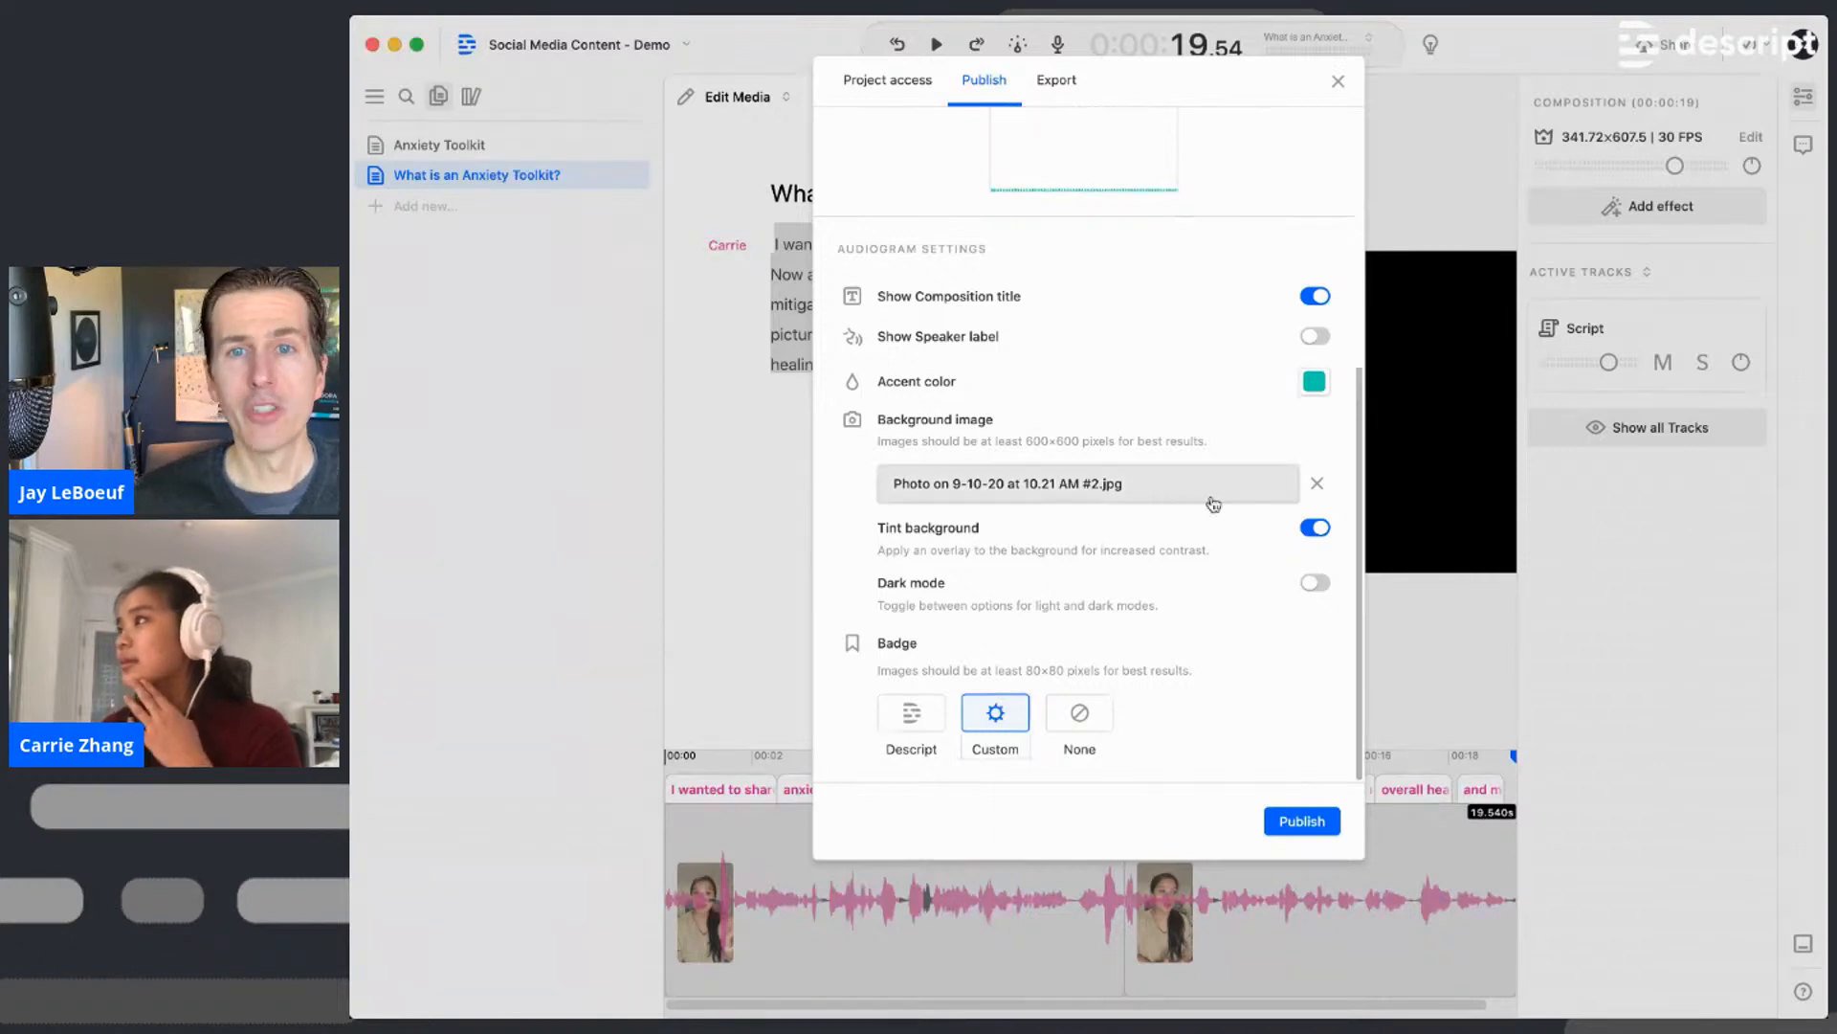
- Check the custom badge in the audiogram preview, and publish the "What is an Anxiety Toolkit?" audiogram
{"action": "scroll", "coordinate": [1211, 498], "scroll_direction": "up", "scroll_amount": 1}
{"action": "scroll", "coordinate": [1213, 501], "scroll_direction": "up", "scroll_amount": 3}
{"action": "scroll", "coordinate": [1213, 499], "scroll_direction": "down", "scroll_amount": 3}
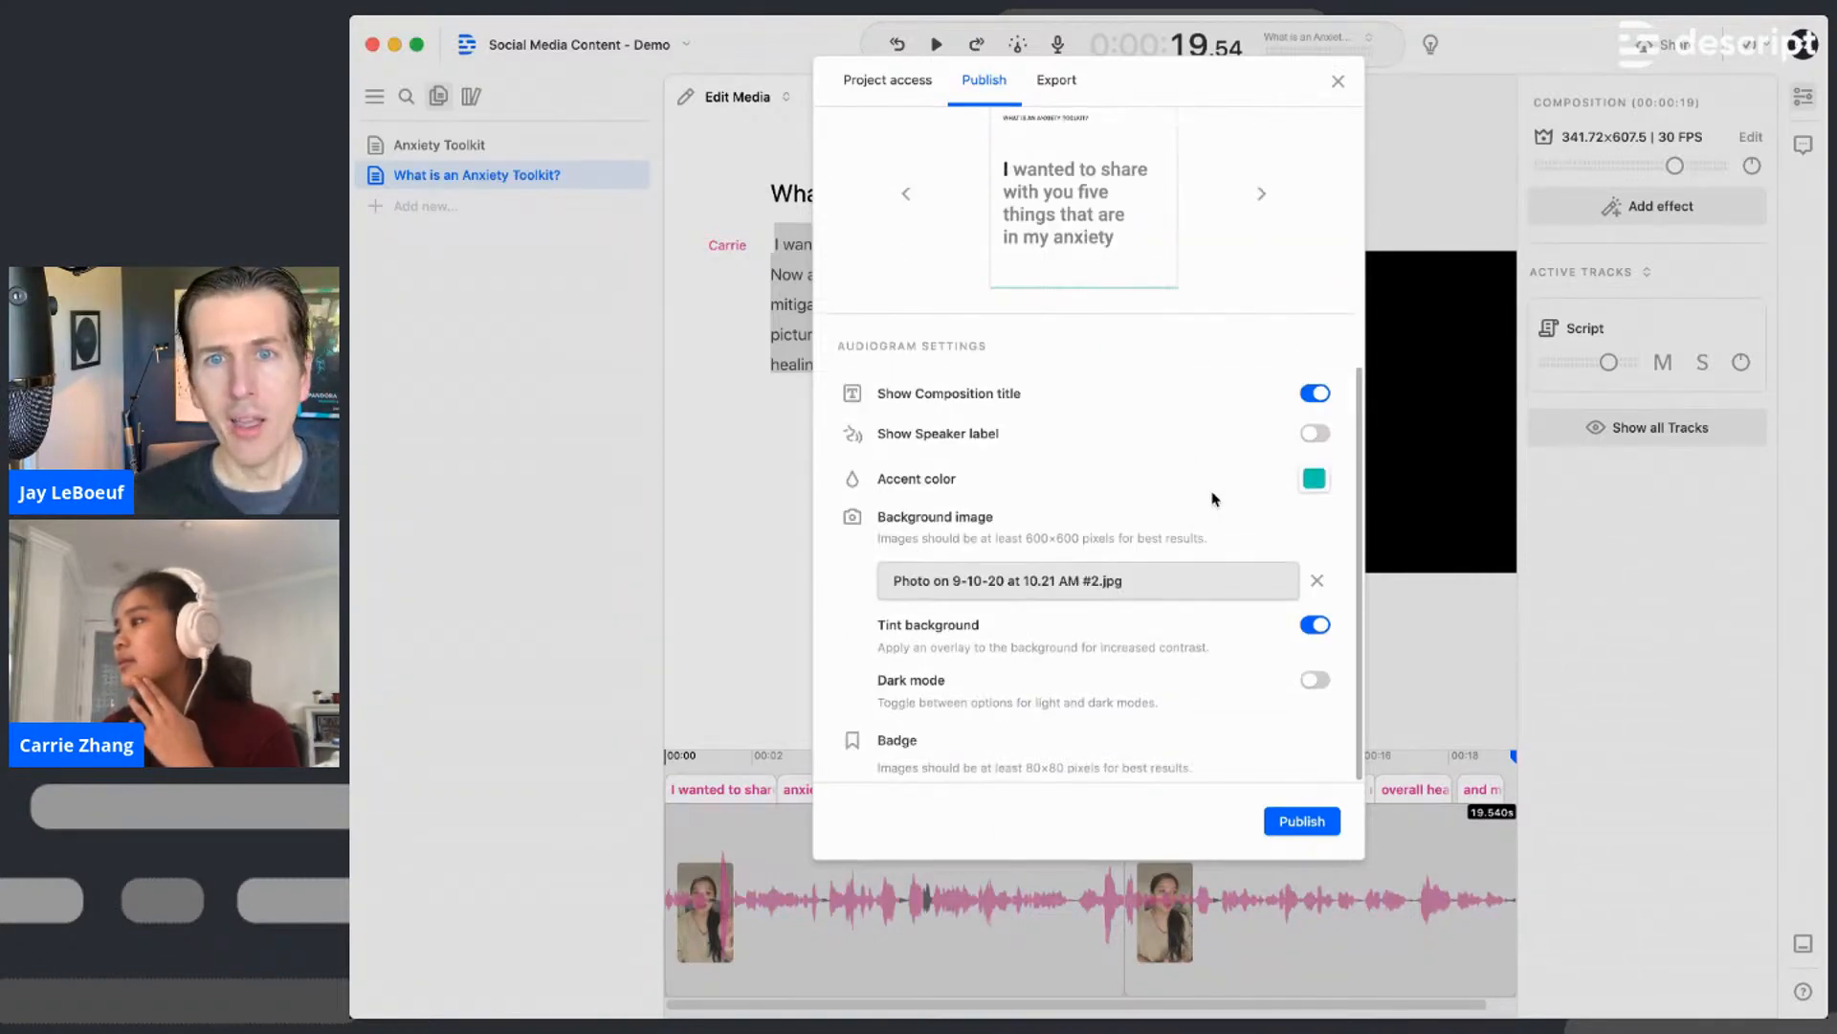
{"action": "scroll", "coordinate": [1213, 499], "scroll_direction": "down", "scroll_amount": 1}
{"action": "scroll", "coordinate": [1214, 499], "scroll_direction": "up", "scroll_amount": 5}
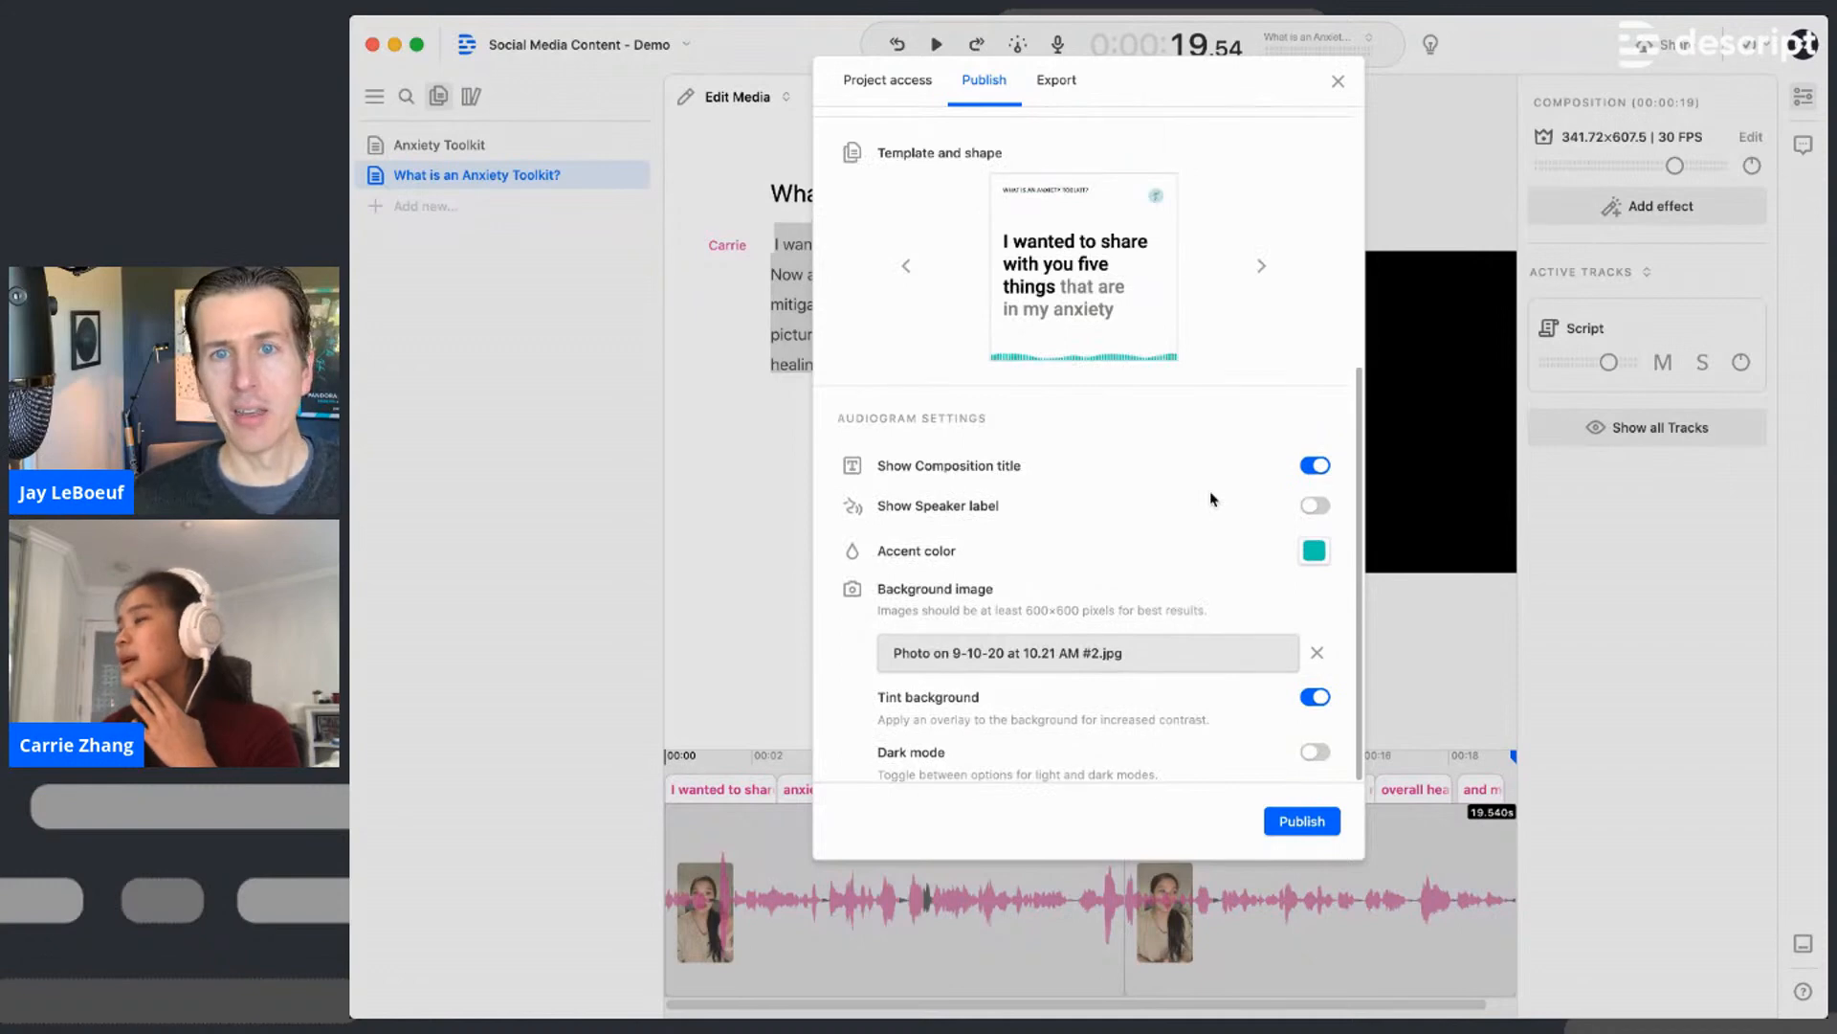
{"action": "scroll", "coordinate": [1212, 493], "scroll_direction": "down", "scroll_amount": 1}
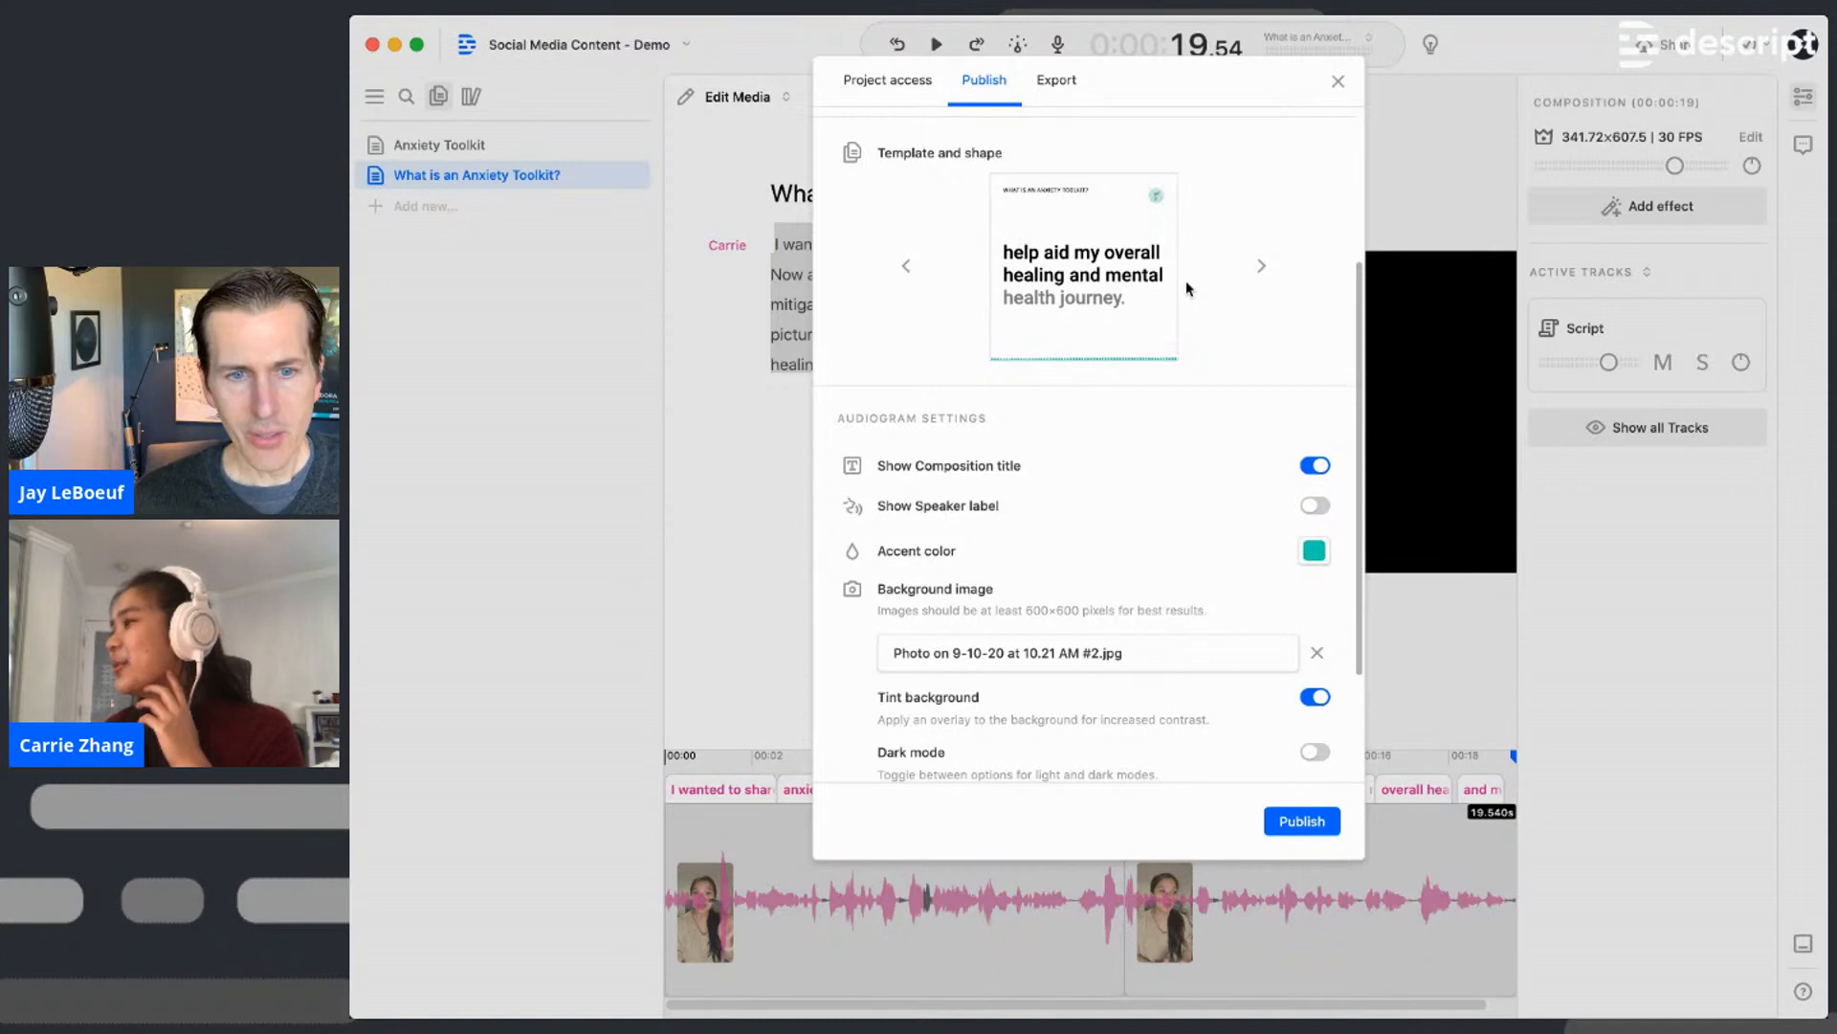
{"action": "scroll", "coordinate": [1187, 288], "scroll_direction": "down", "scroll_amount": 4}
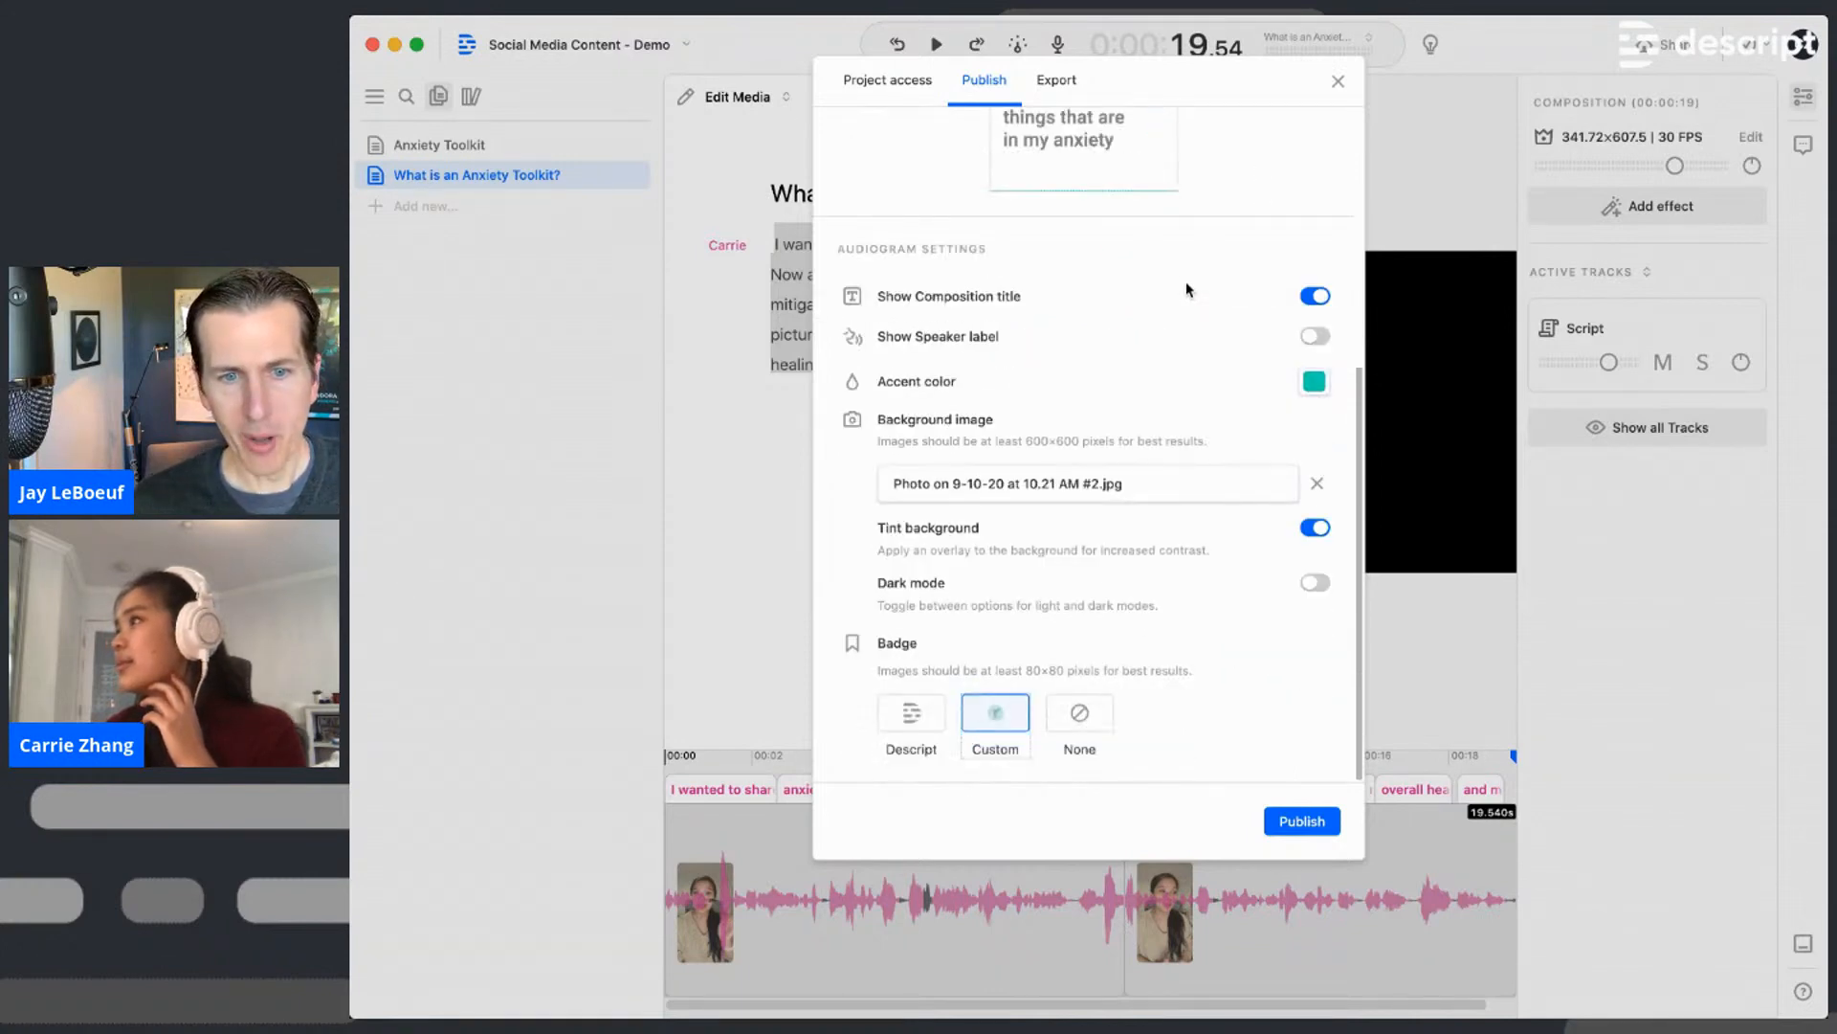
{"action": "scroll", "coordinate": [1187, 288], "scroll_direction": "up", "scroll_amount": 3}
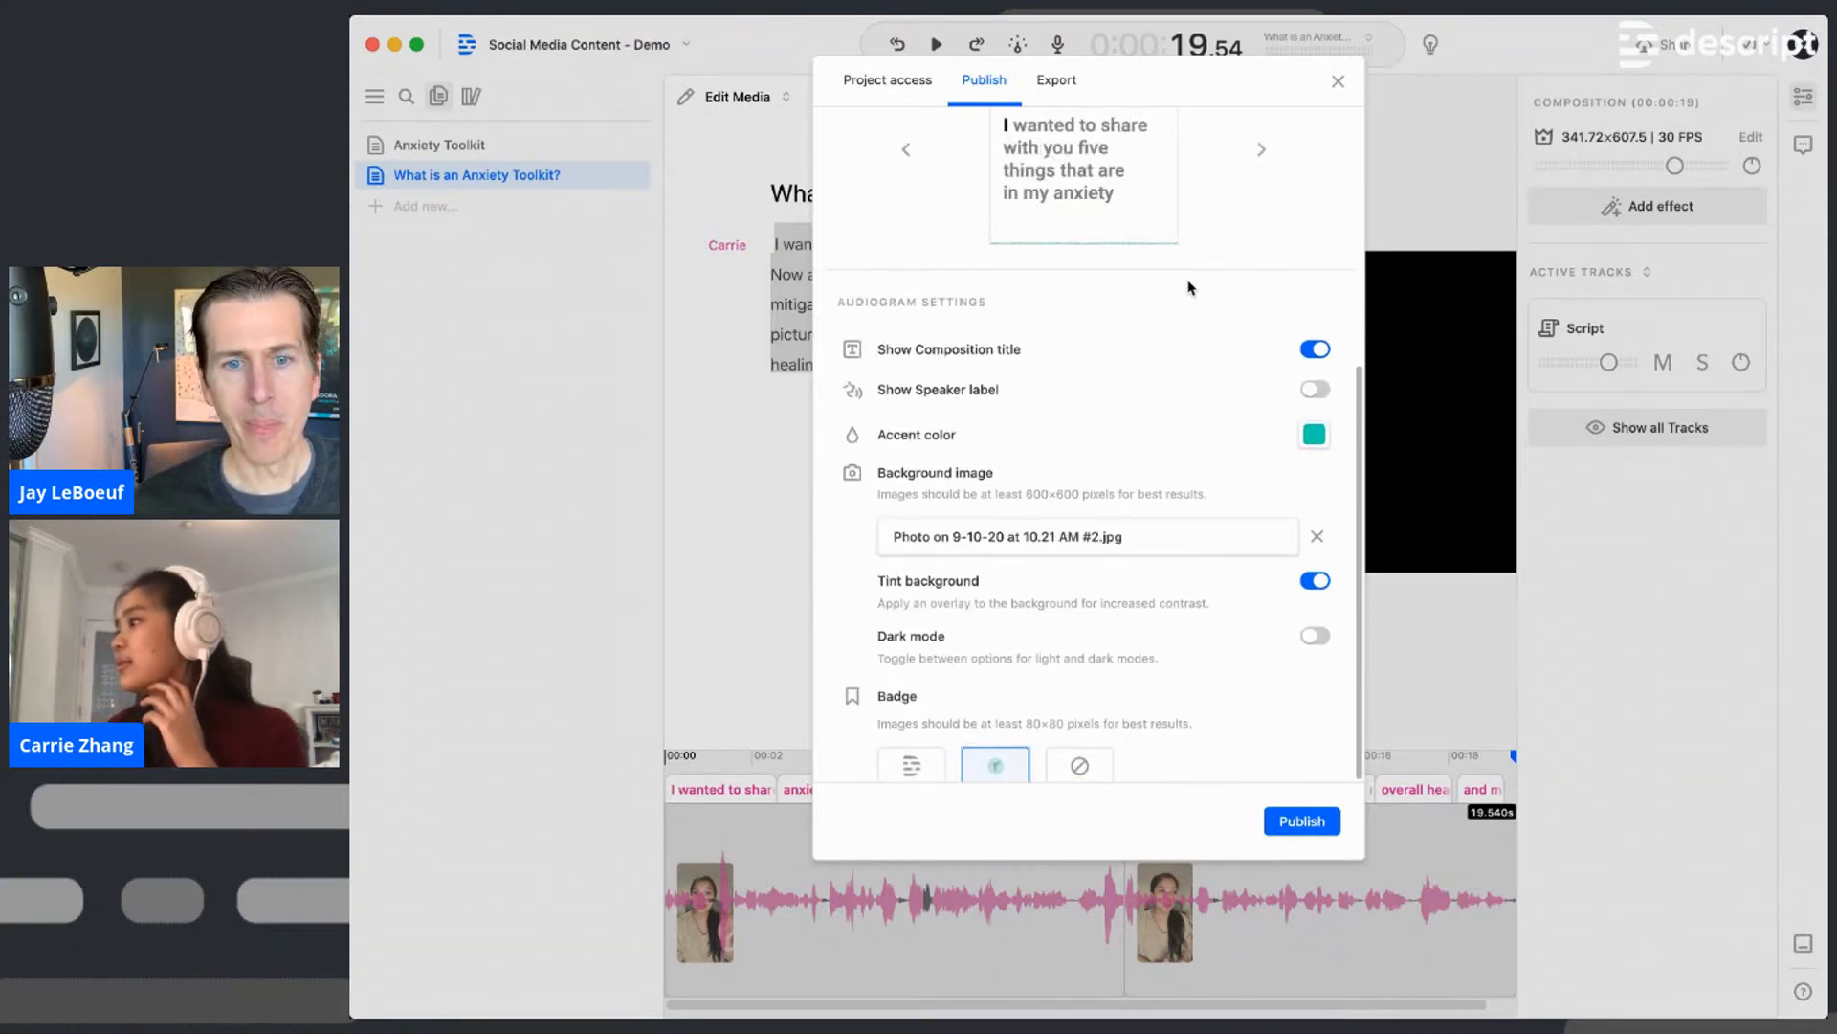
{"action": "left_click", "coordinate": [1303, 823]}
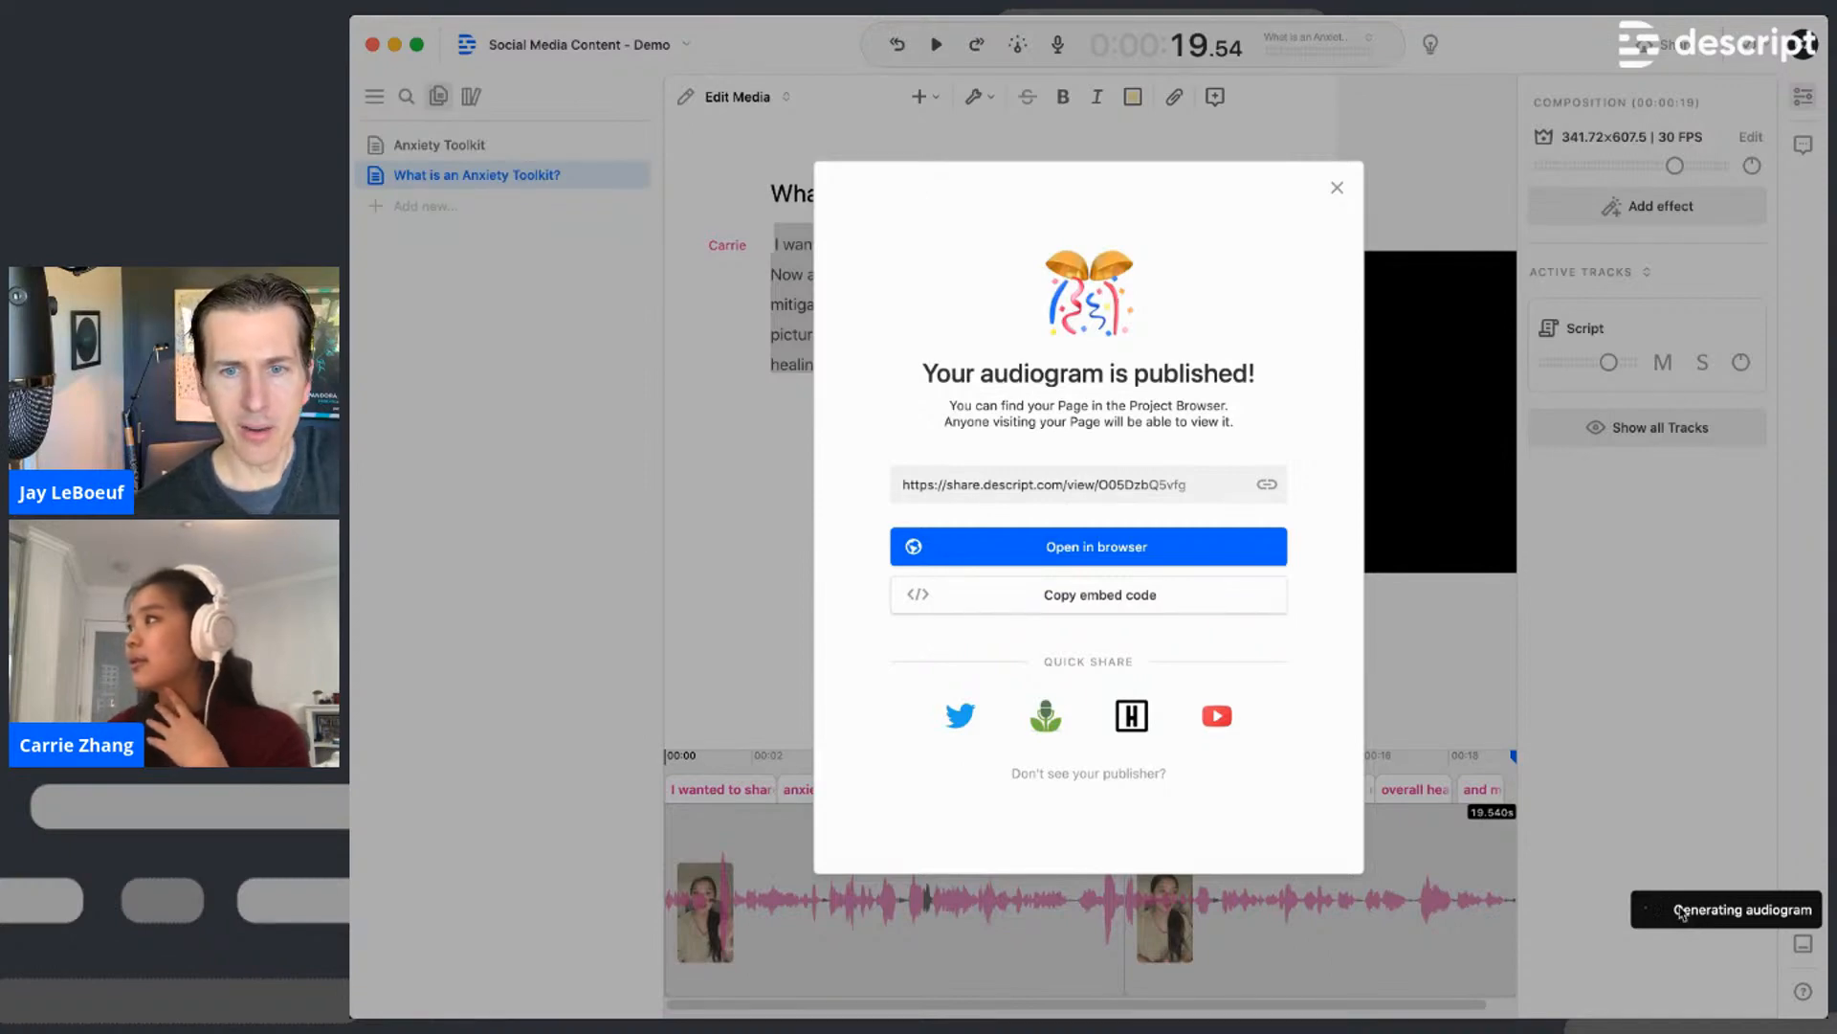
{"action": "left_click", "coordinate": [1337, 188]}
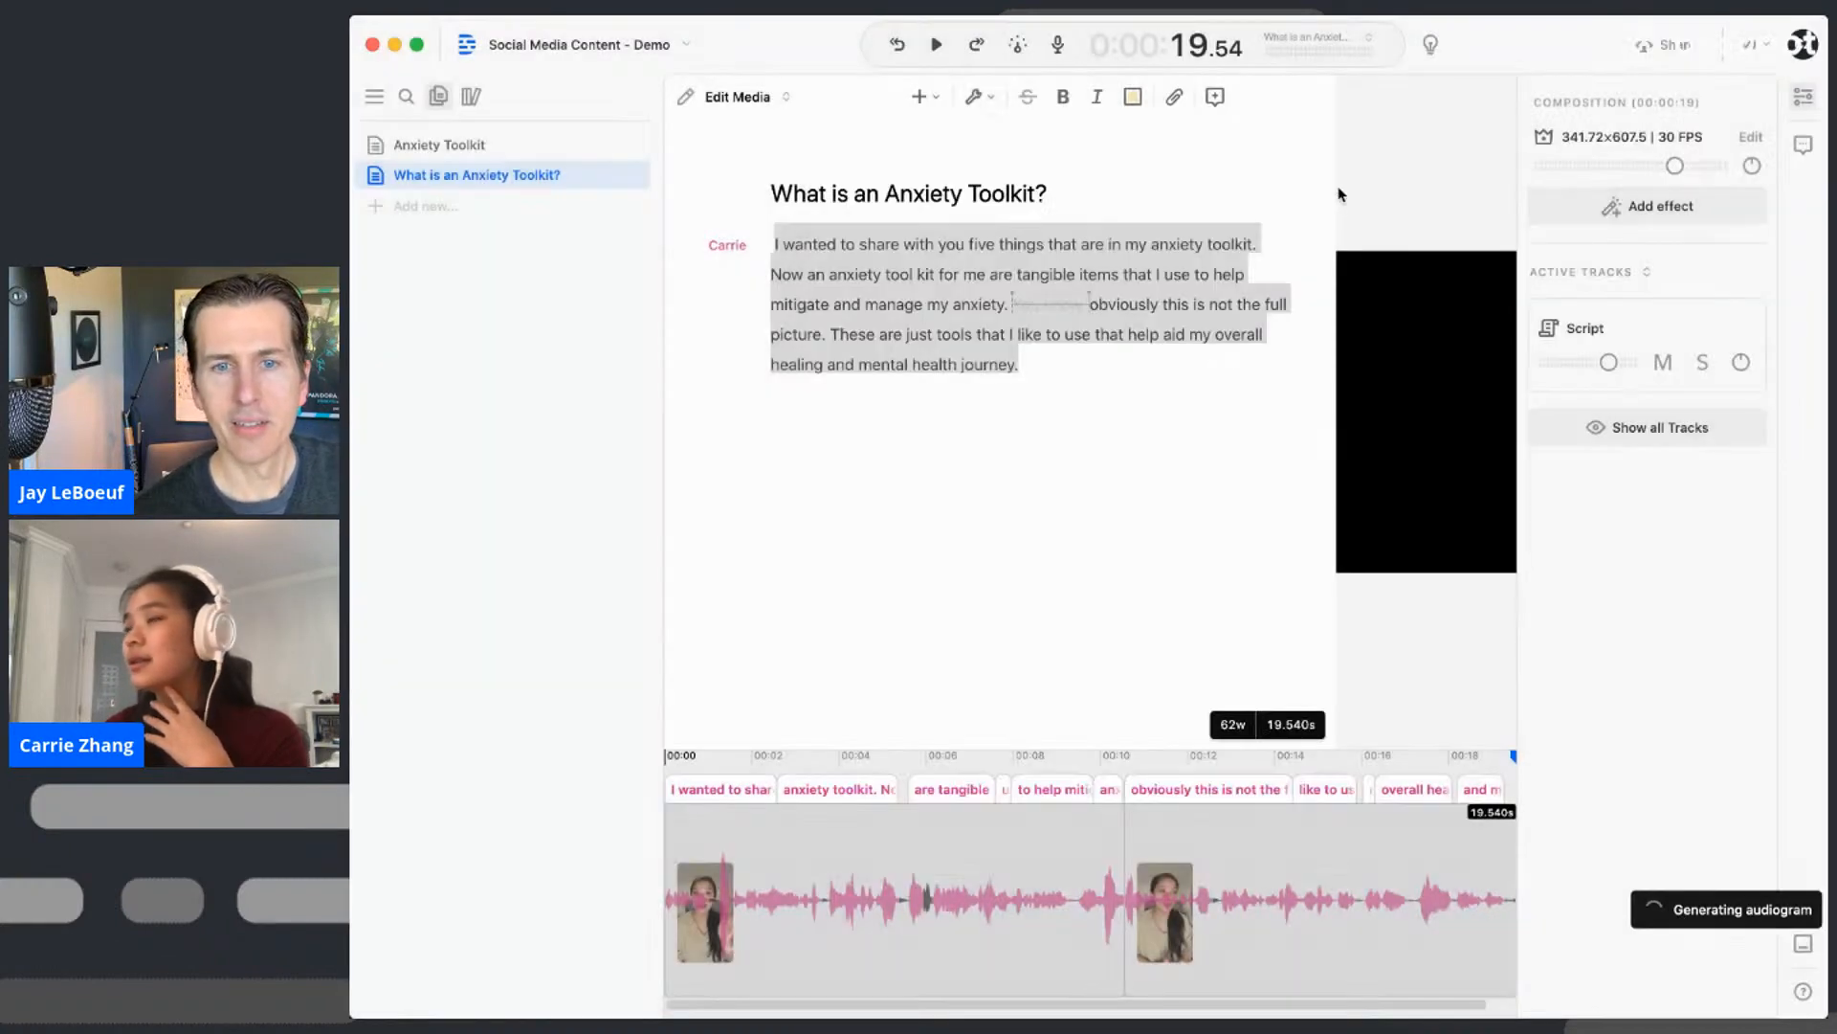
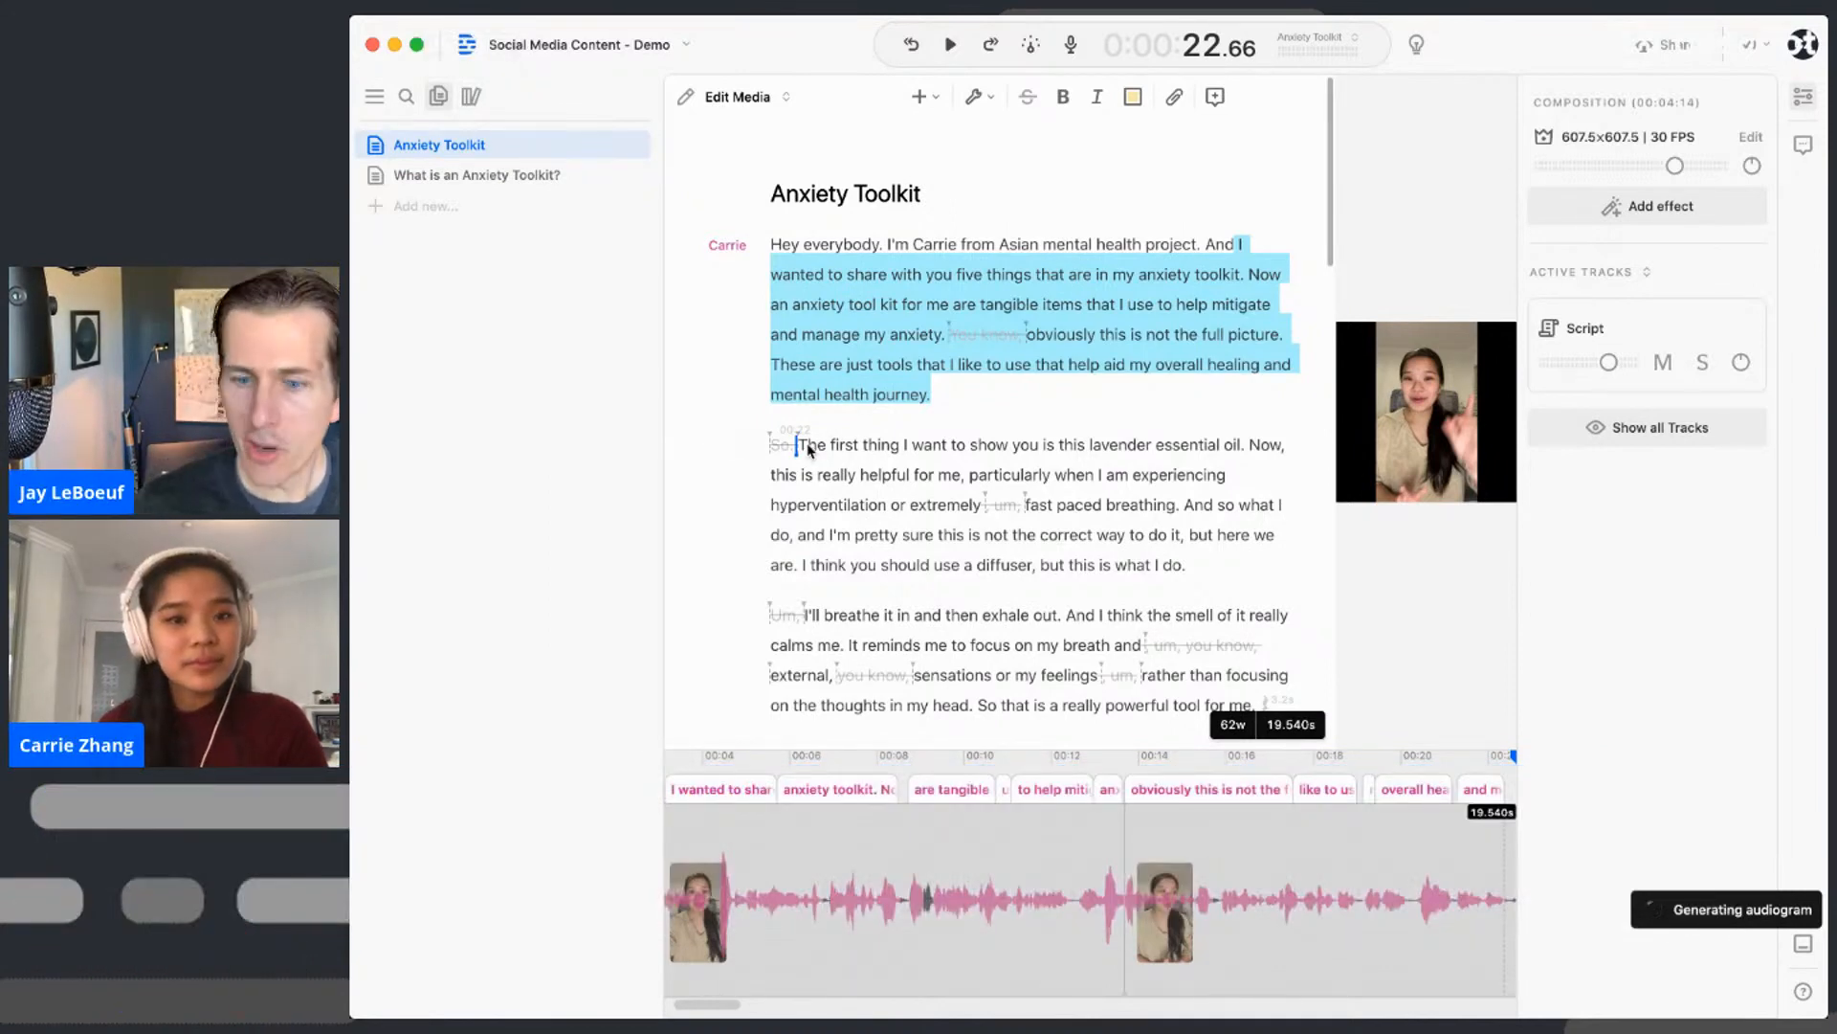
- Publish the selected passage of the Anxiety Toolkit composition as an audiogram on a new page
{"action": "left_click", "coordinate": [1657, 59]}
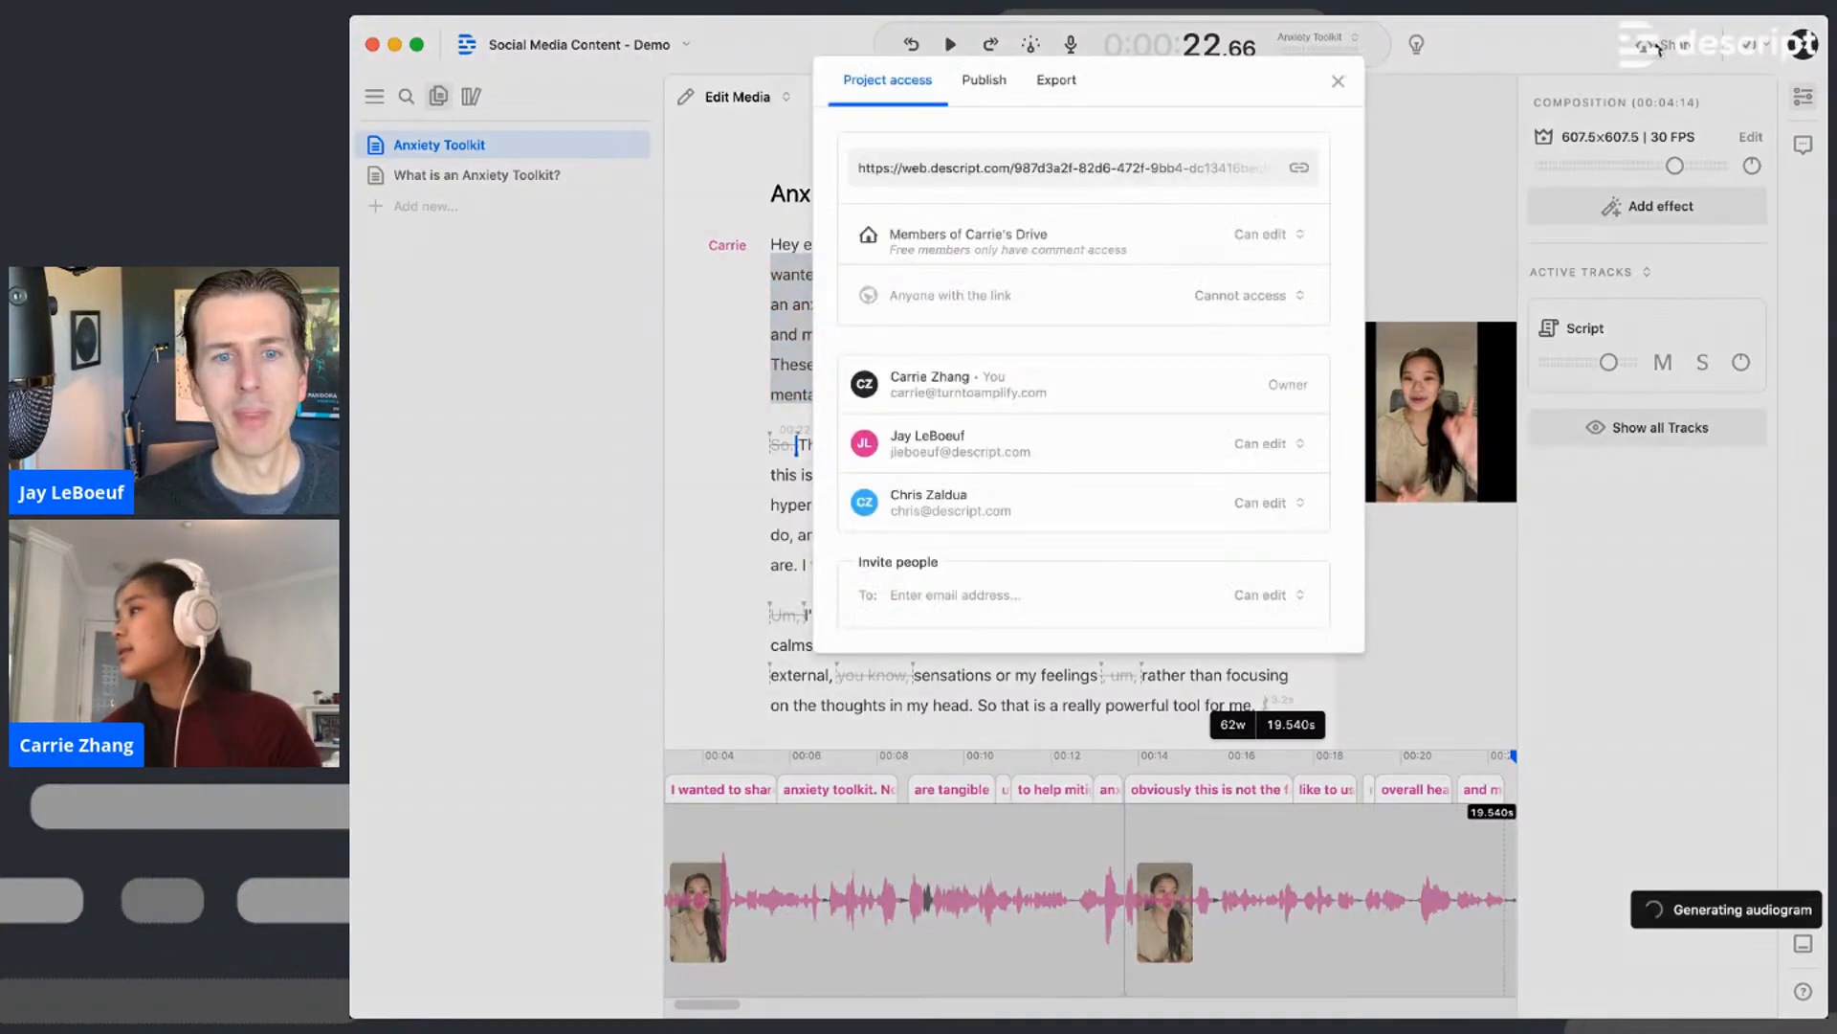
{"action": "left_click", "coordinate": [982, 83]}
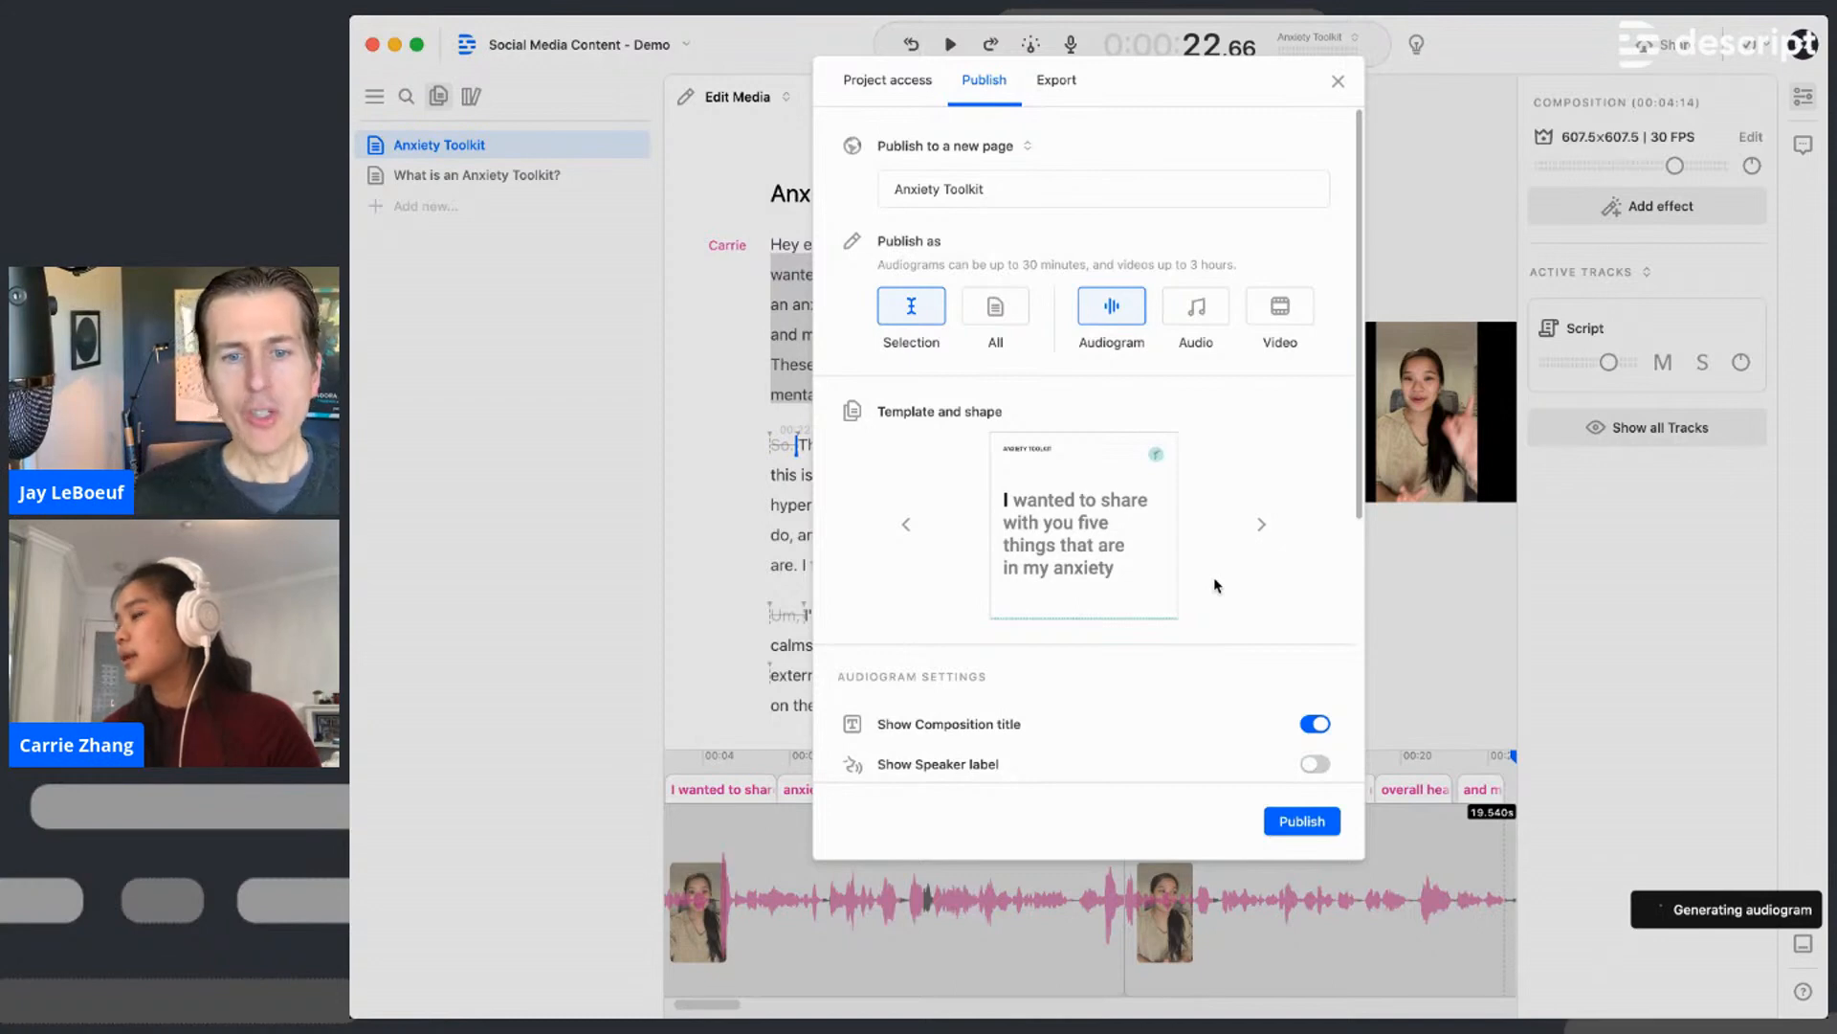
{"action": "scroll", "coordinate": [1215, 585], "scroll_direction": "down", "scroll_amount": 2}
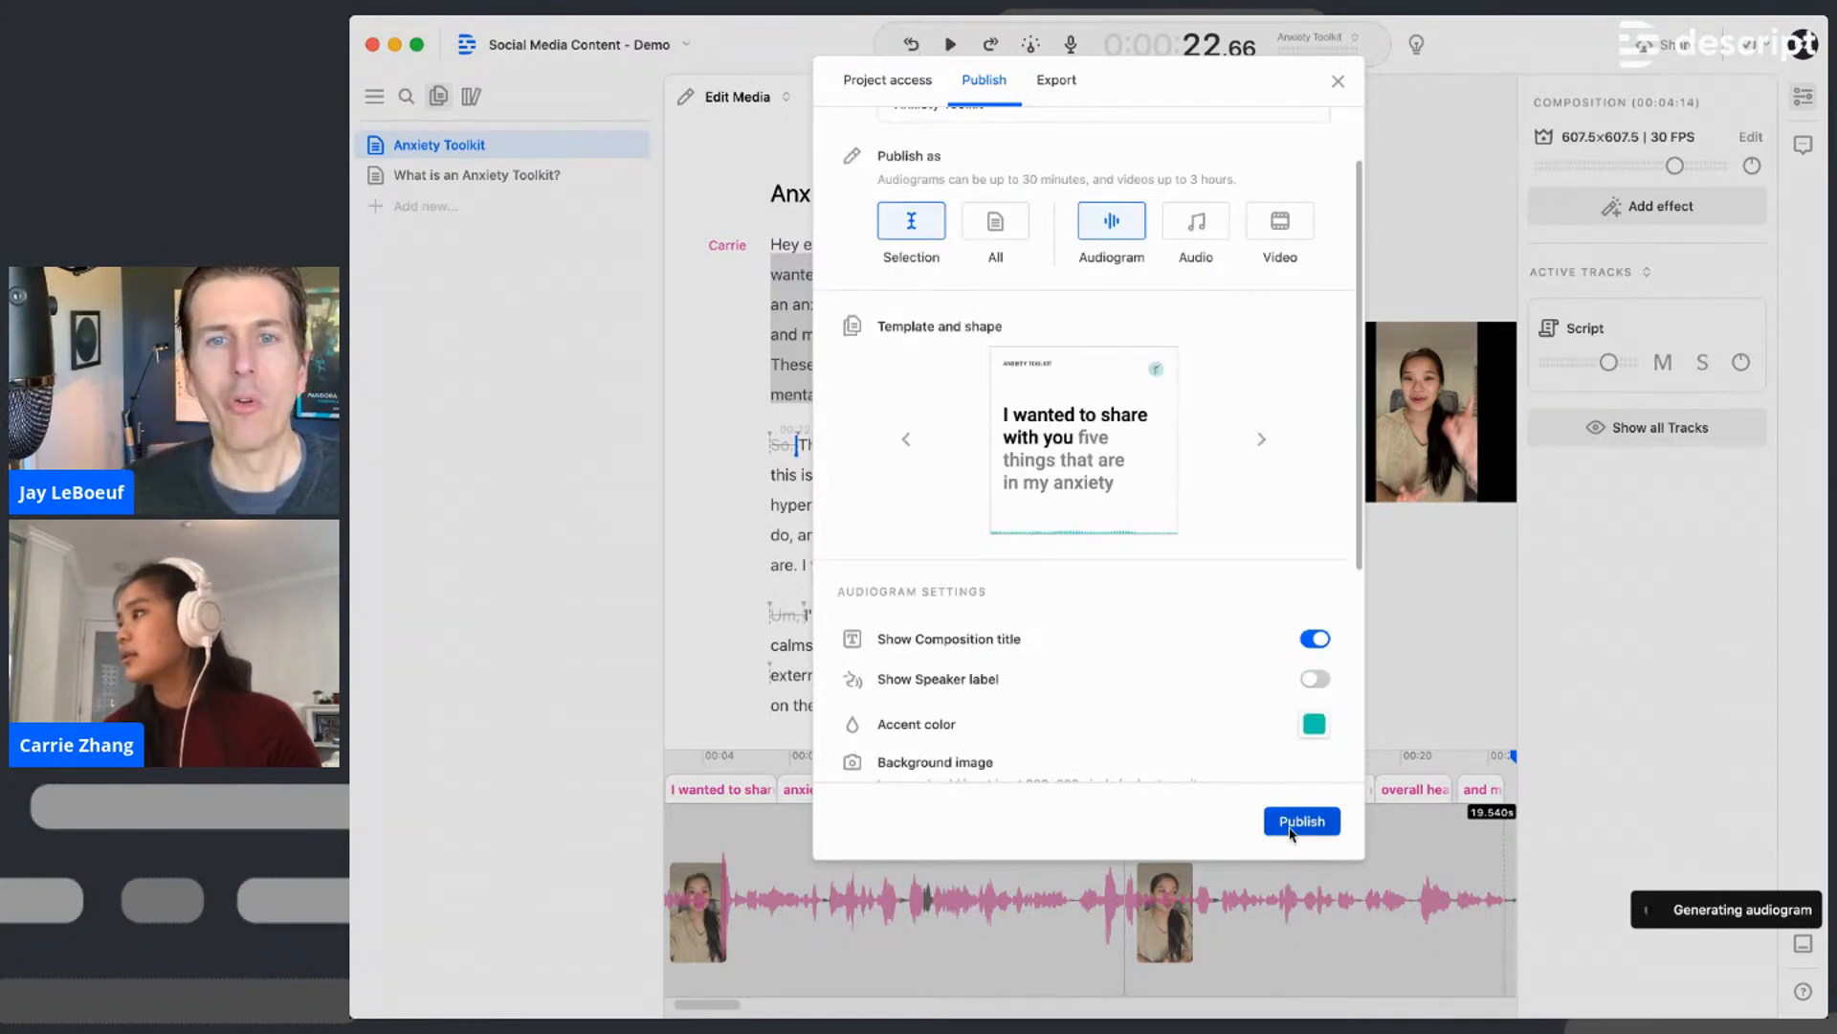
{"action": "left_click", "coordinate": [1290, 825]}
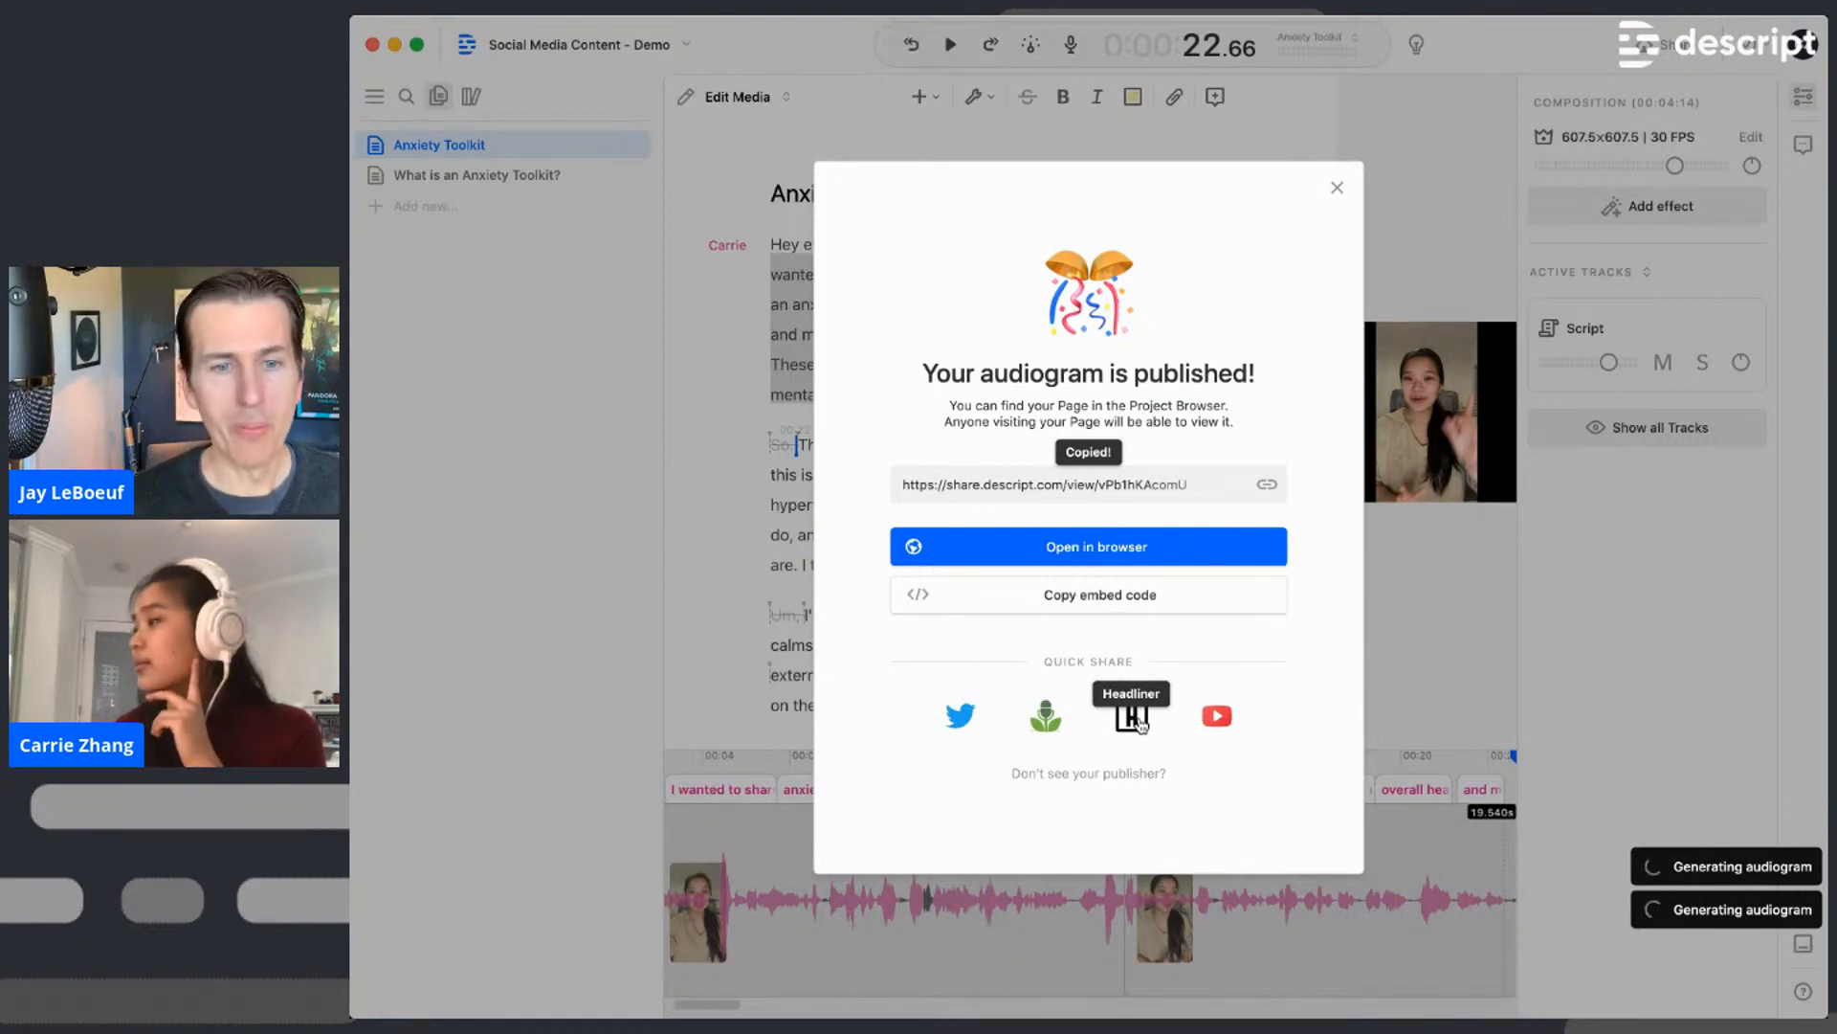
{"action": "left_click", "coordinate": [1337, 190]}
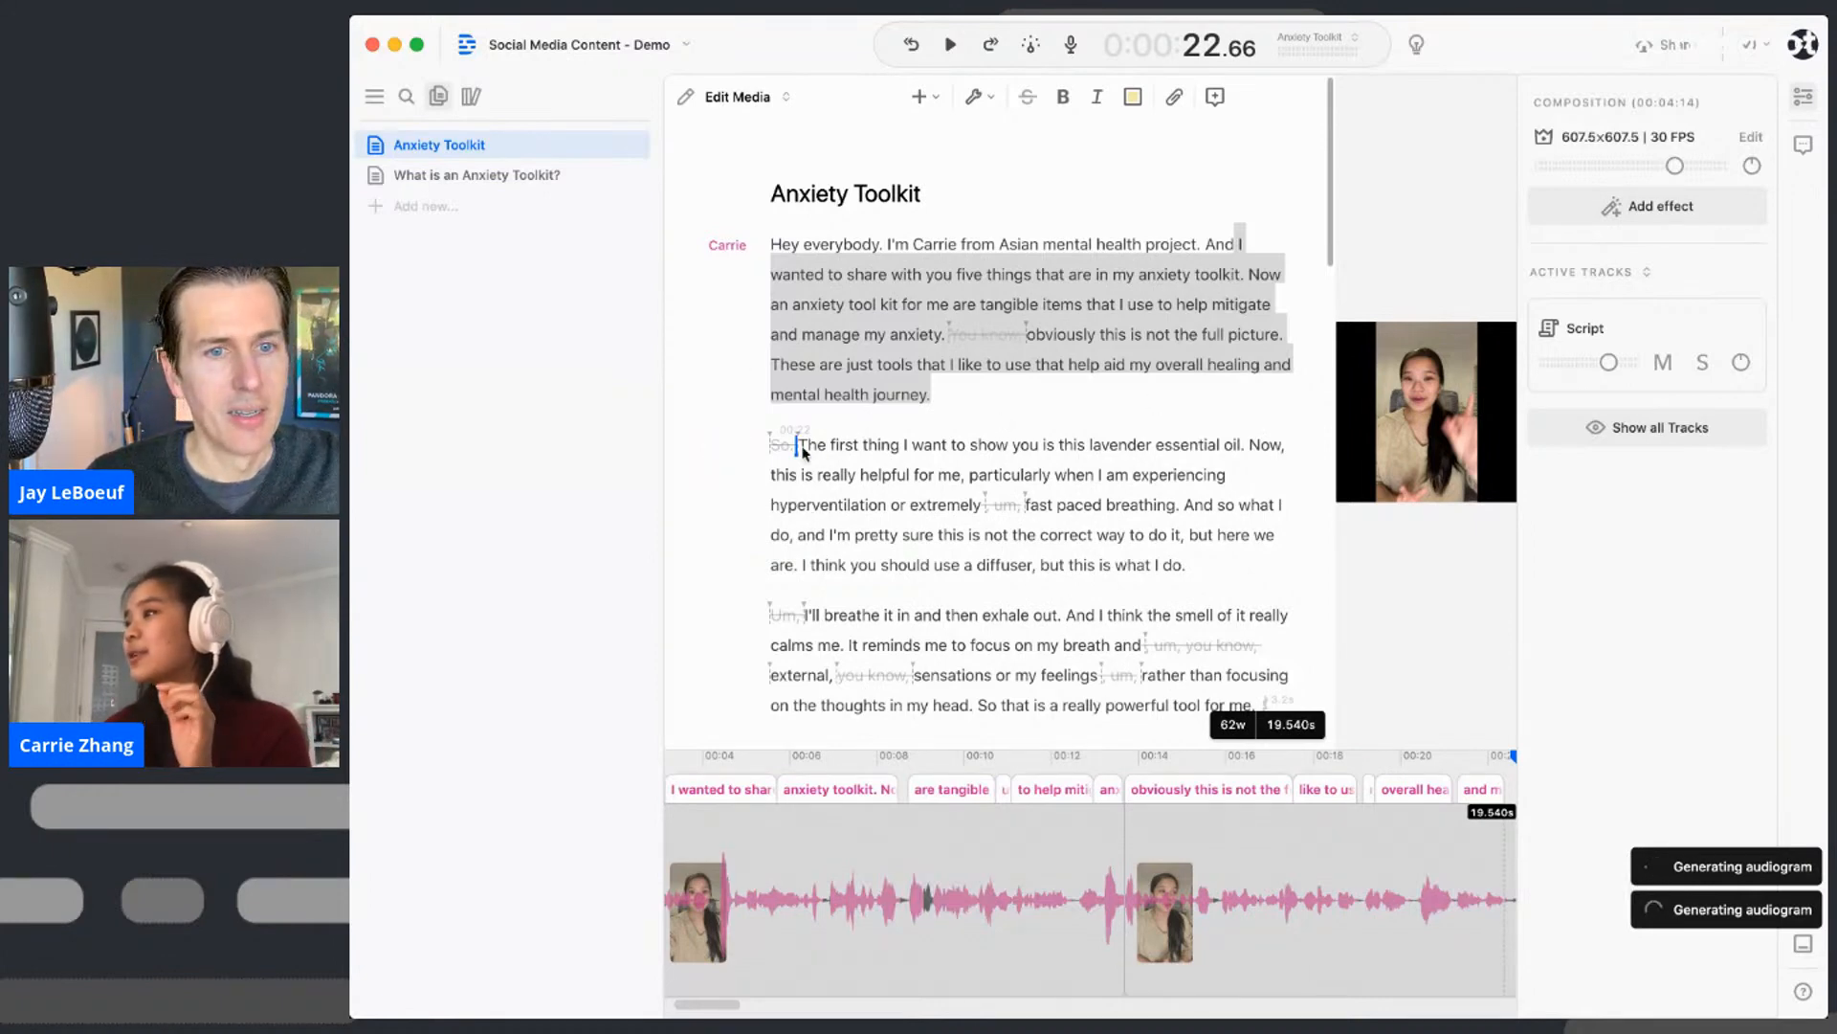
- Clip the passage from "The first thing I want to show you" to "fast paced breathing" into the existing "What is an Anxiety Toolkit?" composition
{"action": "left_click_drag", "start_coordinate": [802, 447], "coordinate": [1147, 501]}
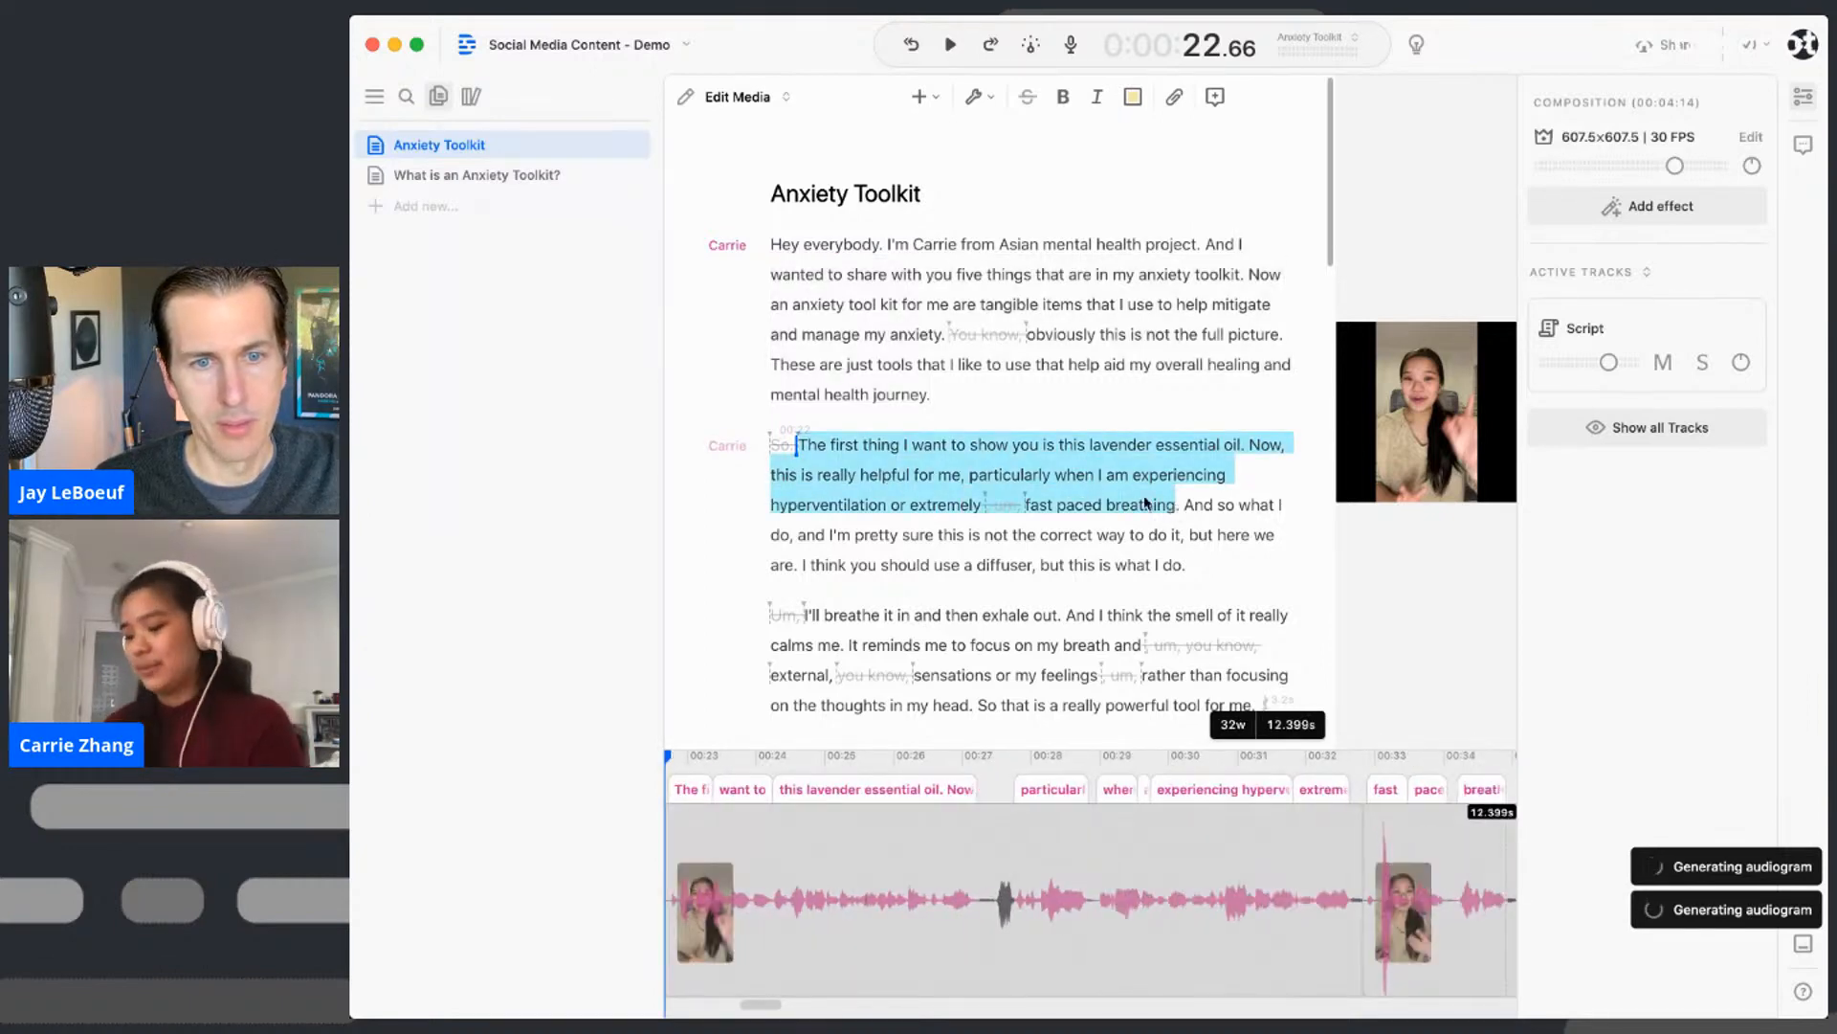
{"action": "right_click", "coordinate": [1090, 480]}
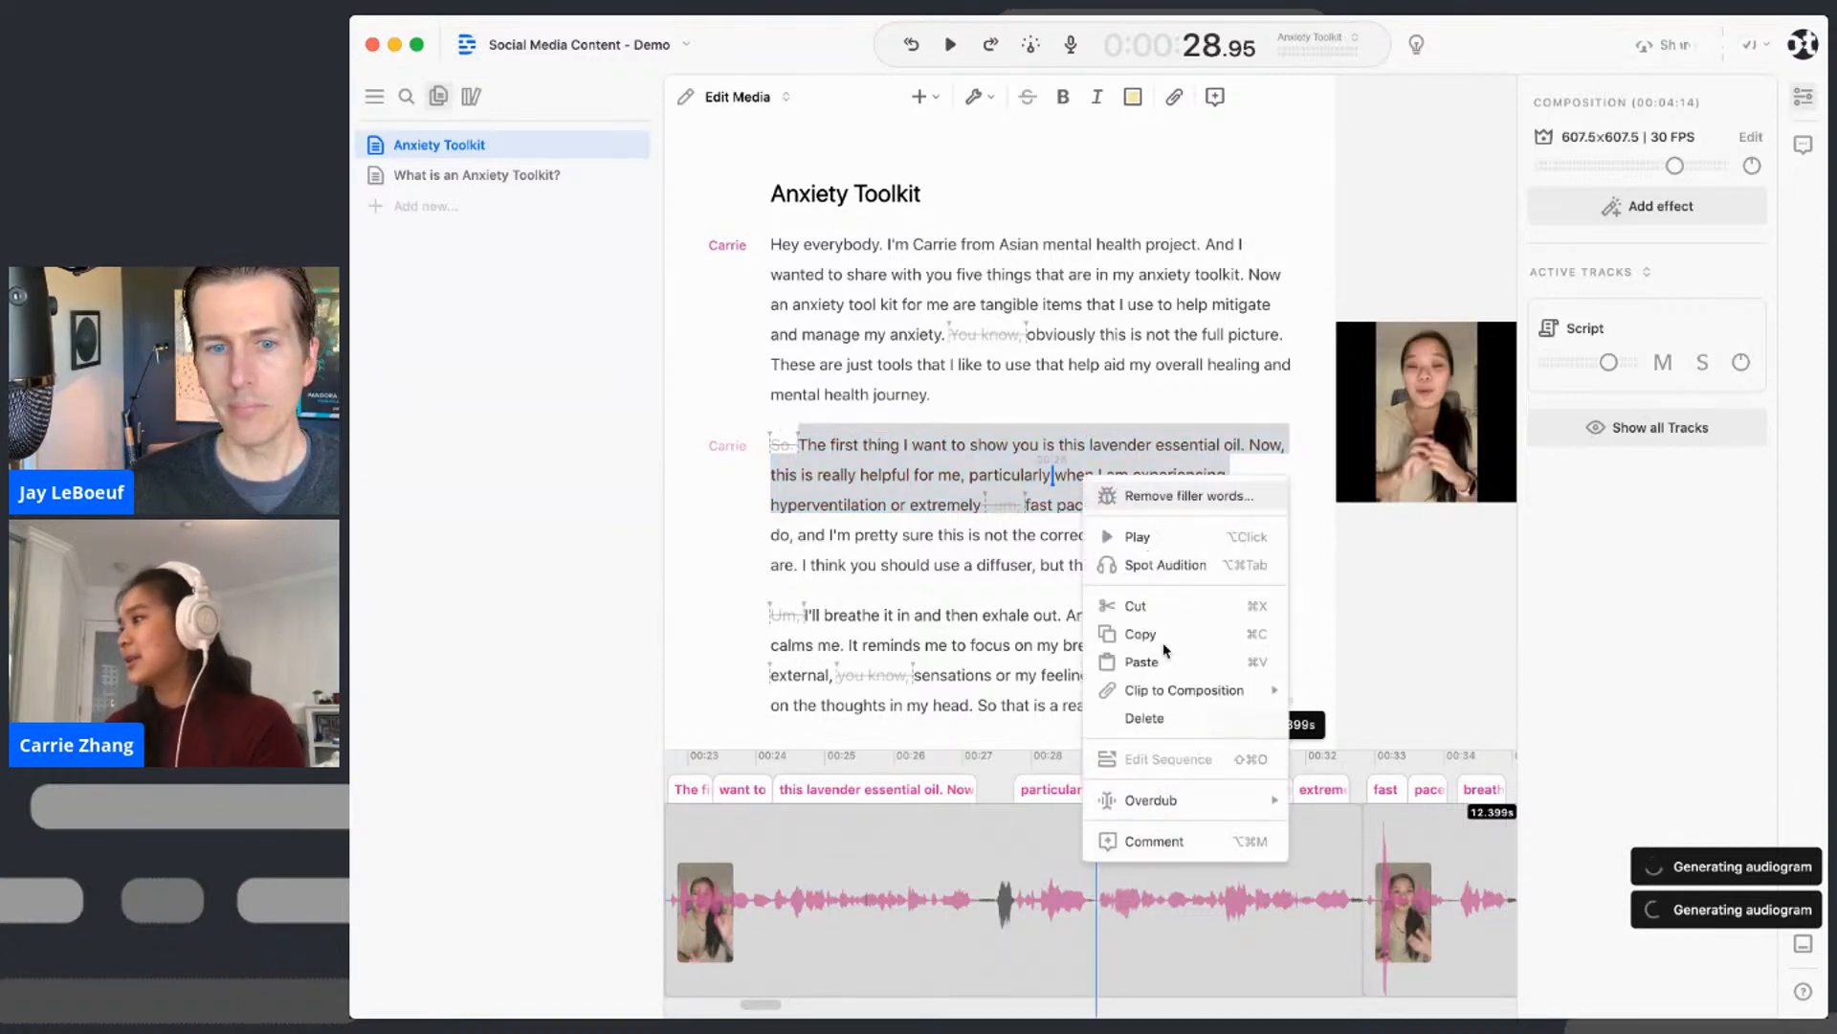
{"action": "mouse_move", "coordinate": [1234, 690]}
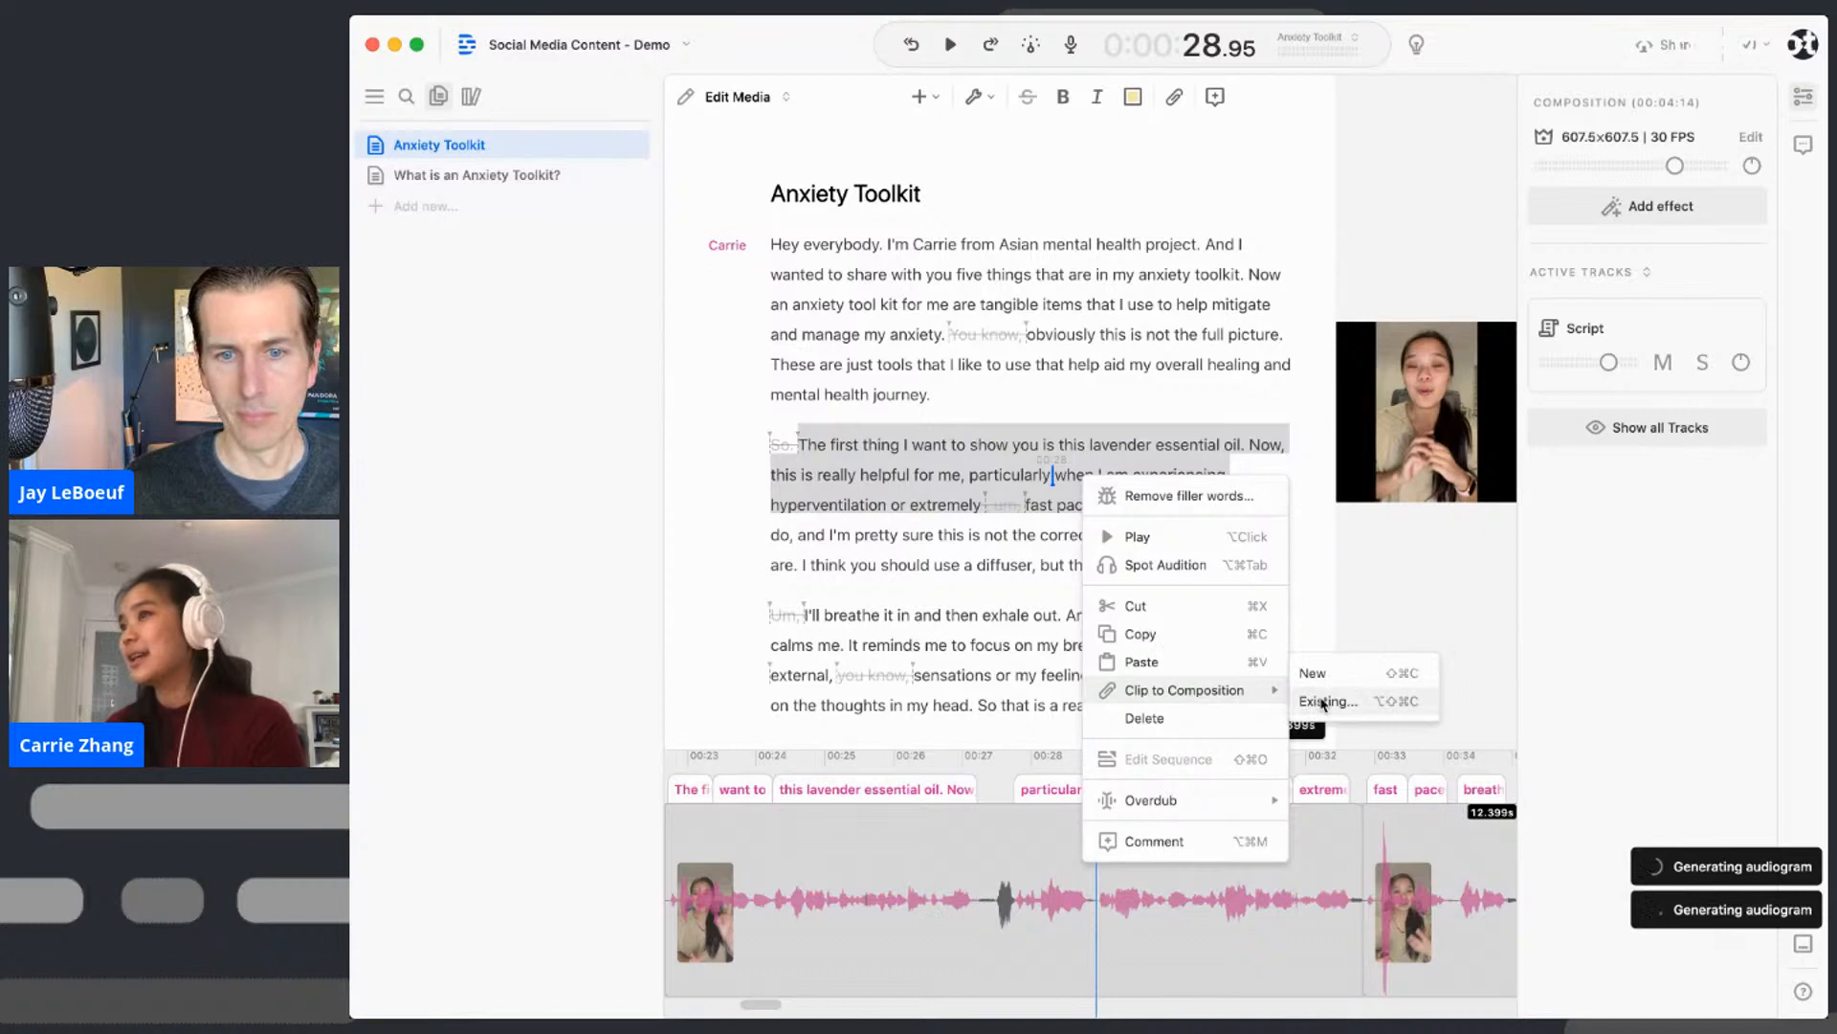
{"action": "left_click", "coordinate": [1314, 701]}
{"action": "left_click", "coordinate": [1038, 527]}
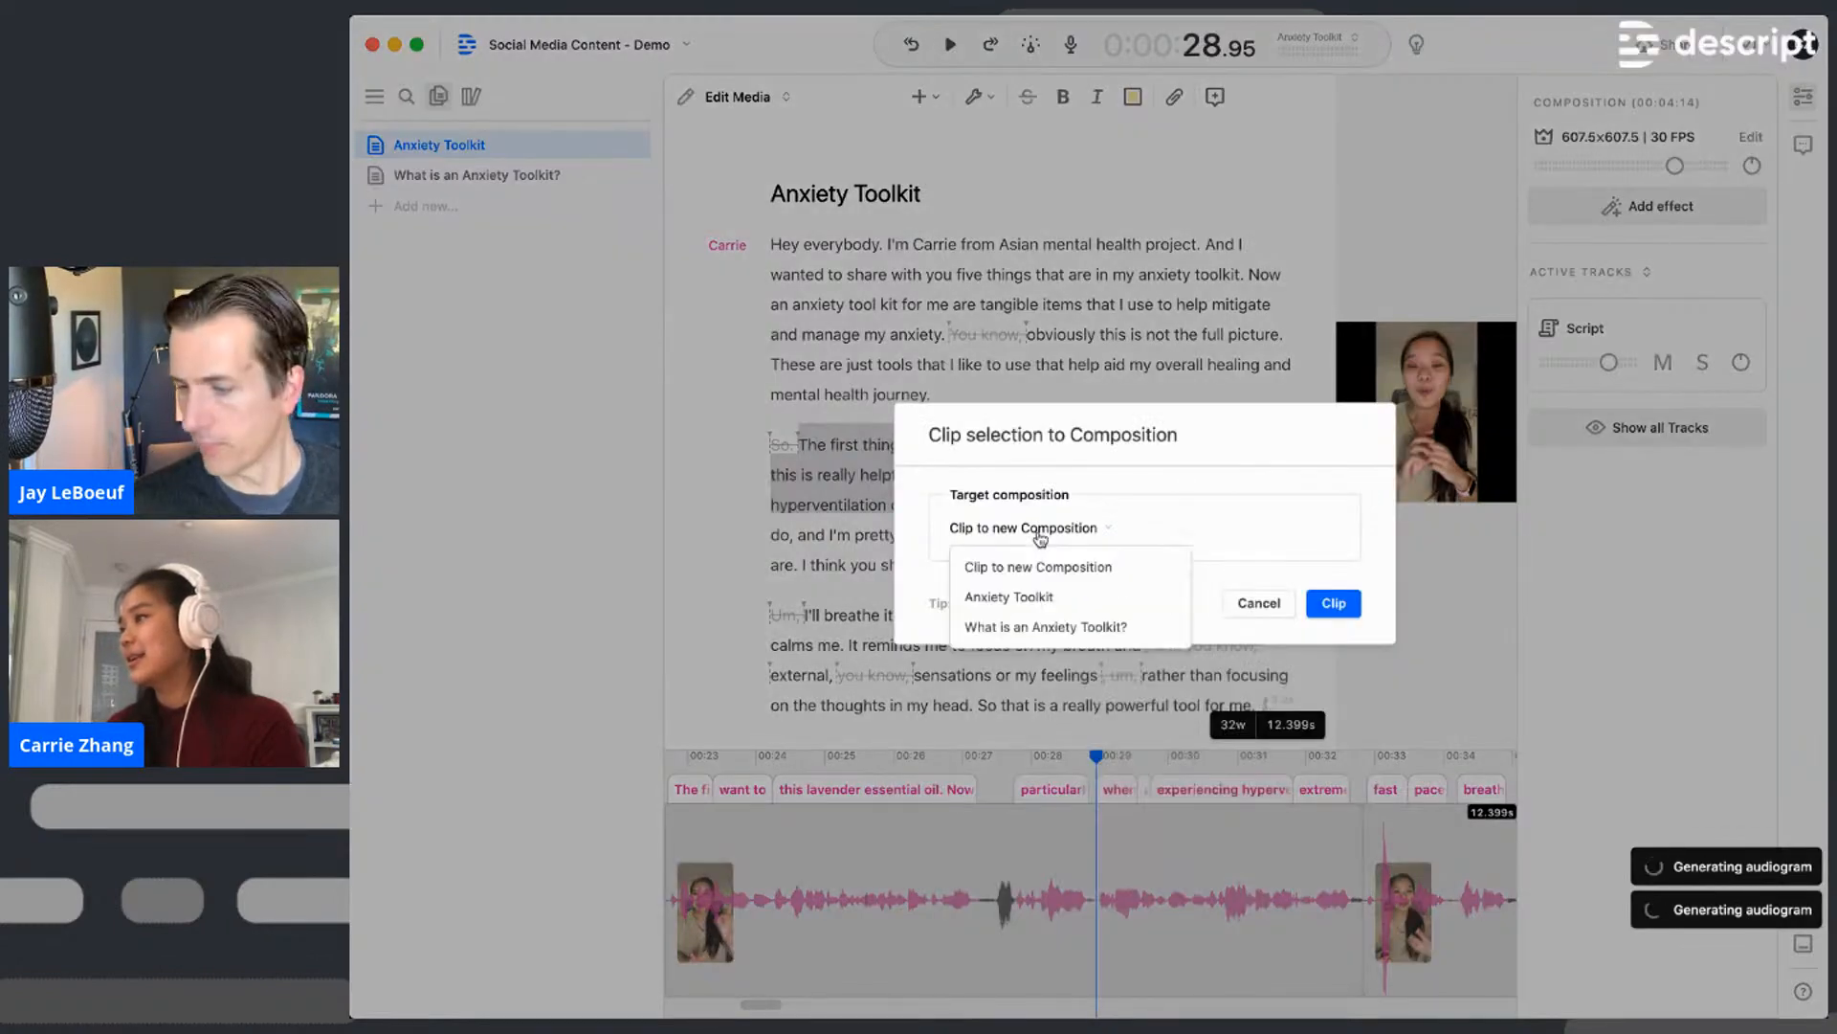
{"action": "left_click", "coordinate": [1045, 626]}
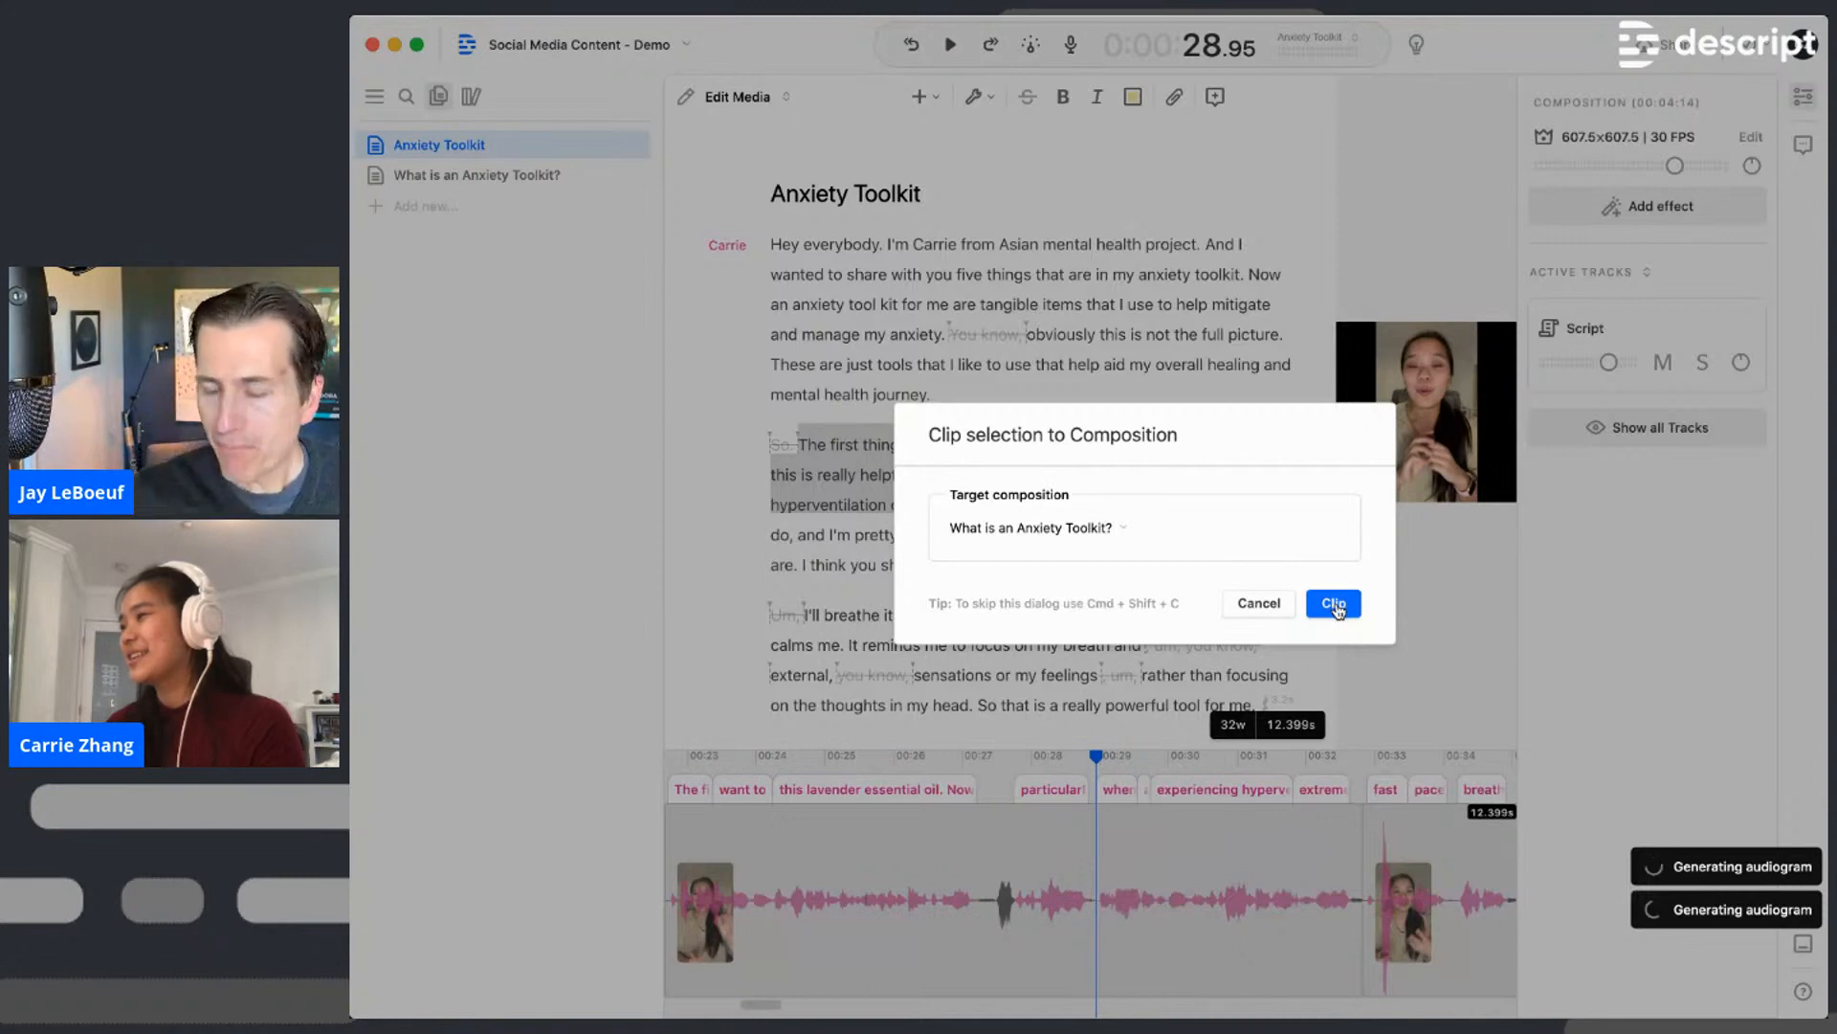
{"action": "left_click", "coordinate": [1335, 605]}
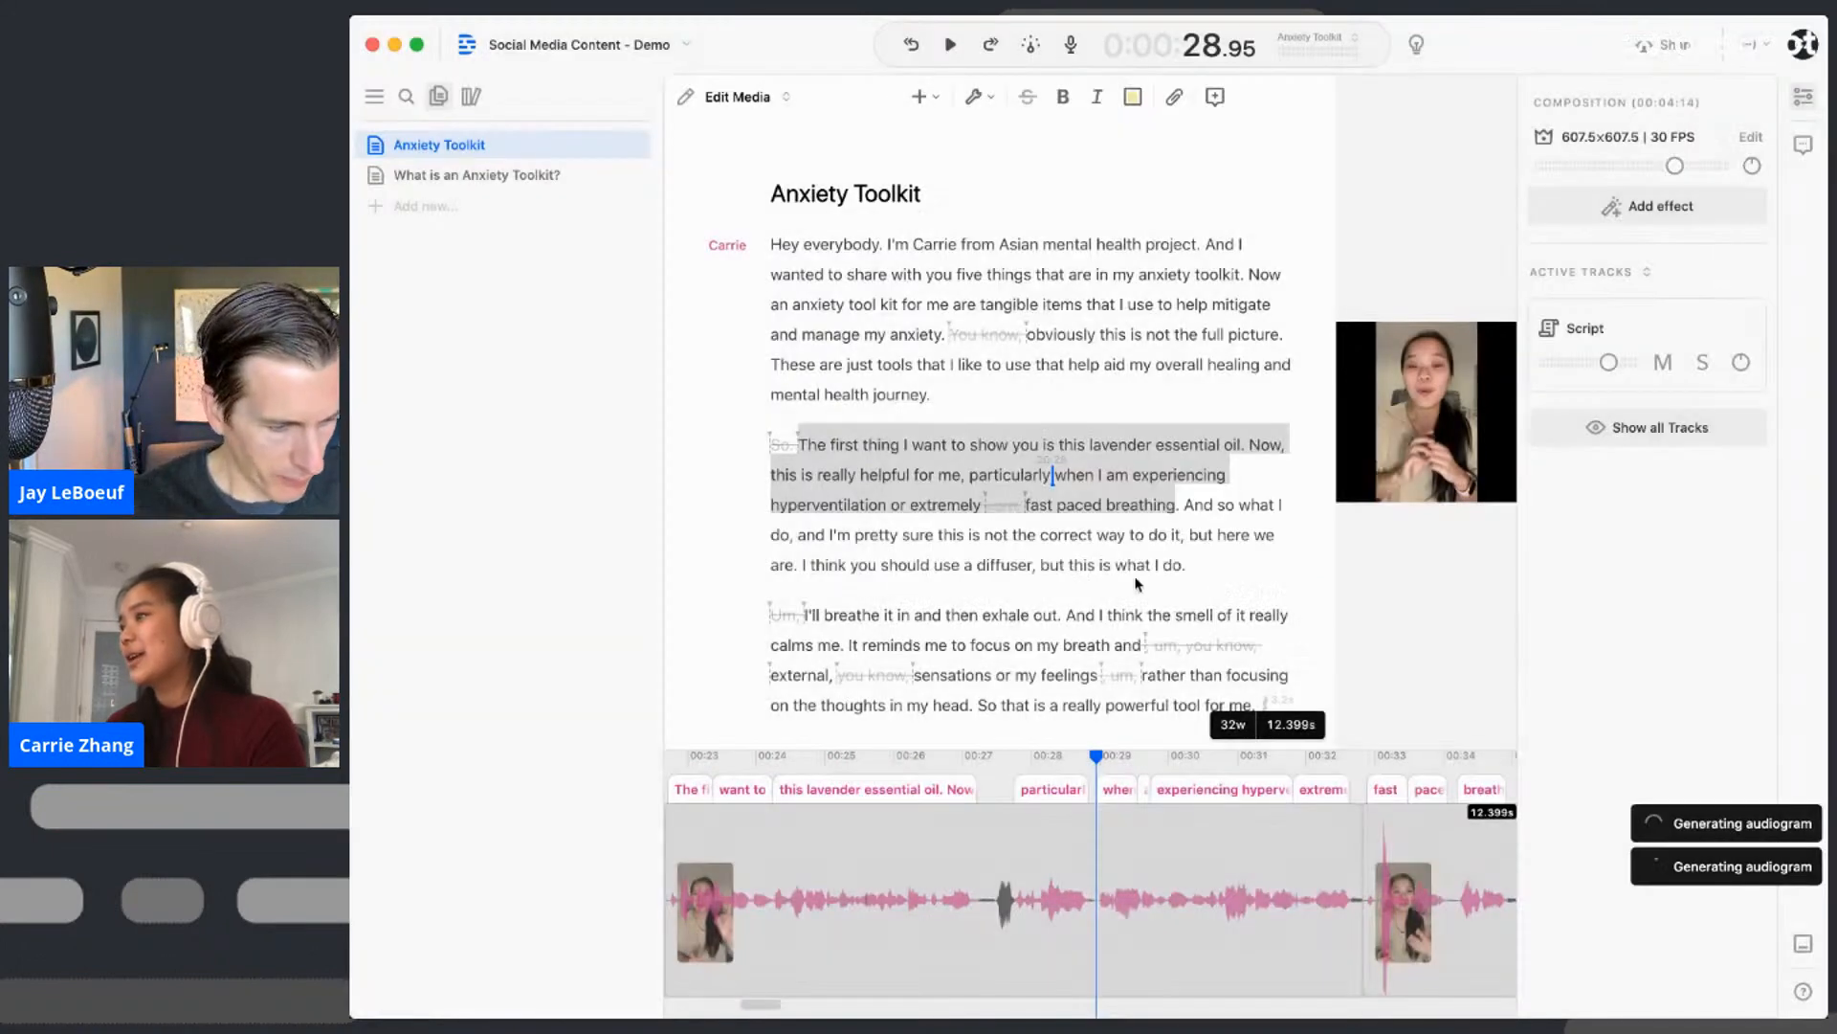
- Clip the passage from "Okay. The next thing in my anxiety toolkit" to "activates more of my senses" into the existing "What is an Anxiety Toolkit?" composition
{"action": "scroll", "coordinate": [869, 506], "scroll_direction": "down", "scroll_amount": 3}
{"action": "scroll", "coordinate": [869, 508], "scroll_direction": "down", "scroll_amount": 3}
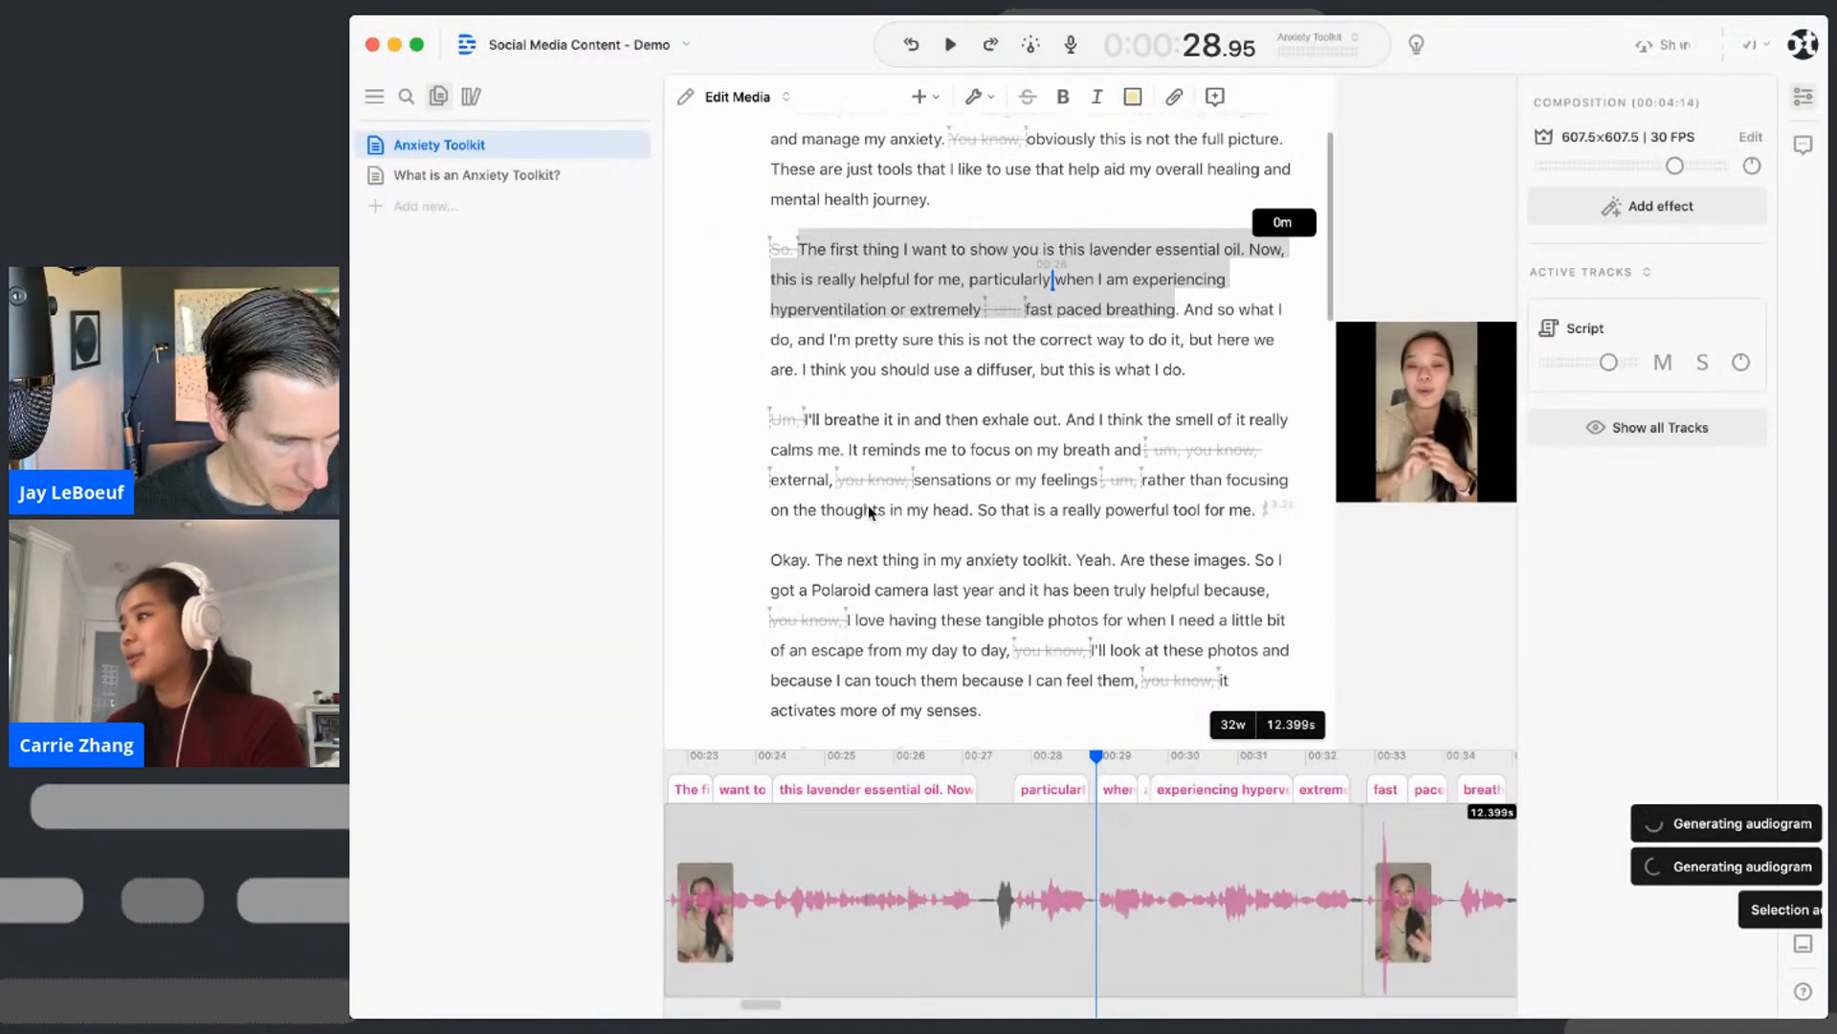
{"action": "left_click_drag", "start_coordinate": [771, 464], "coordinate": [986, 612]}
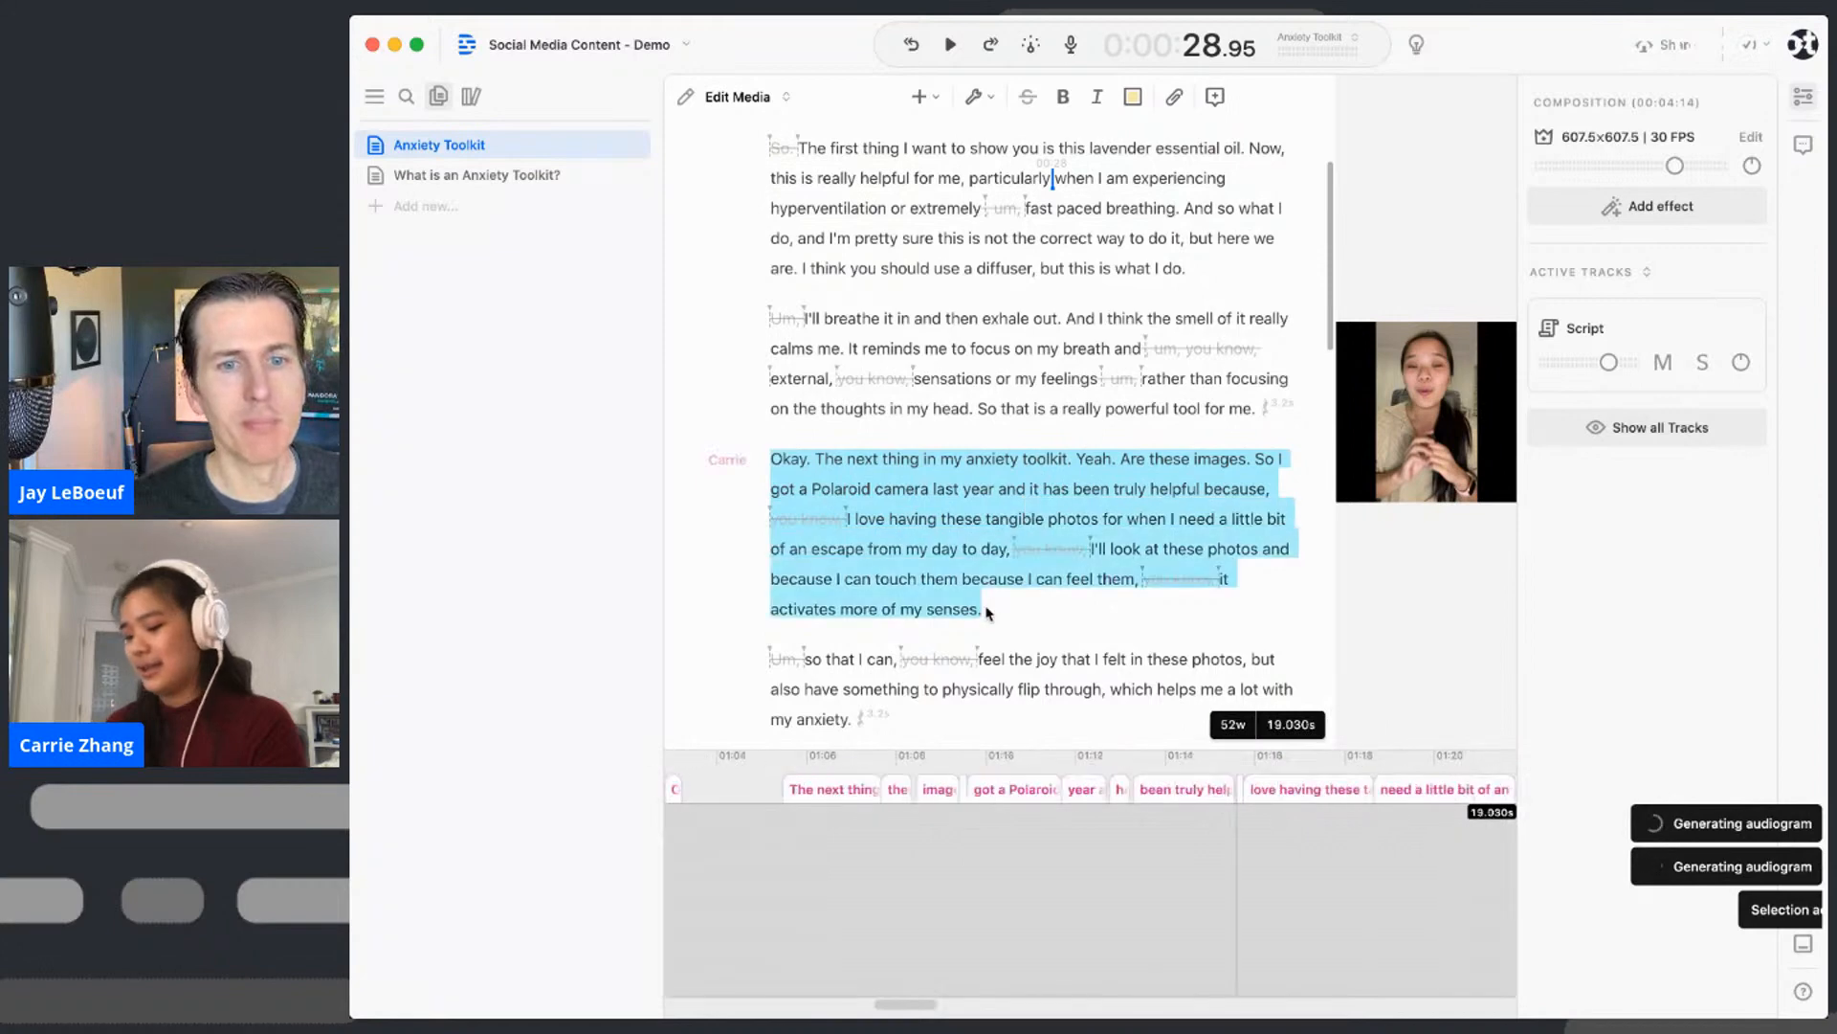
{"action": "left_click", "coordinate": [942, 554]}
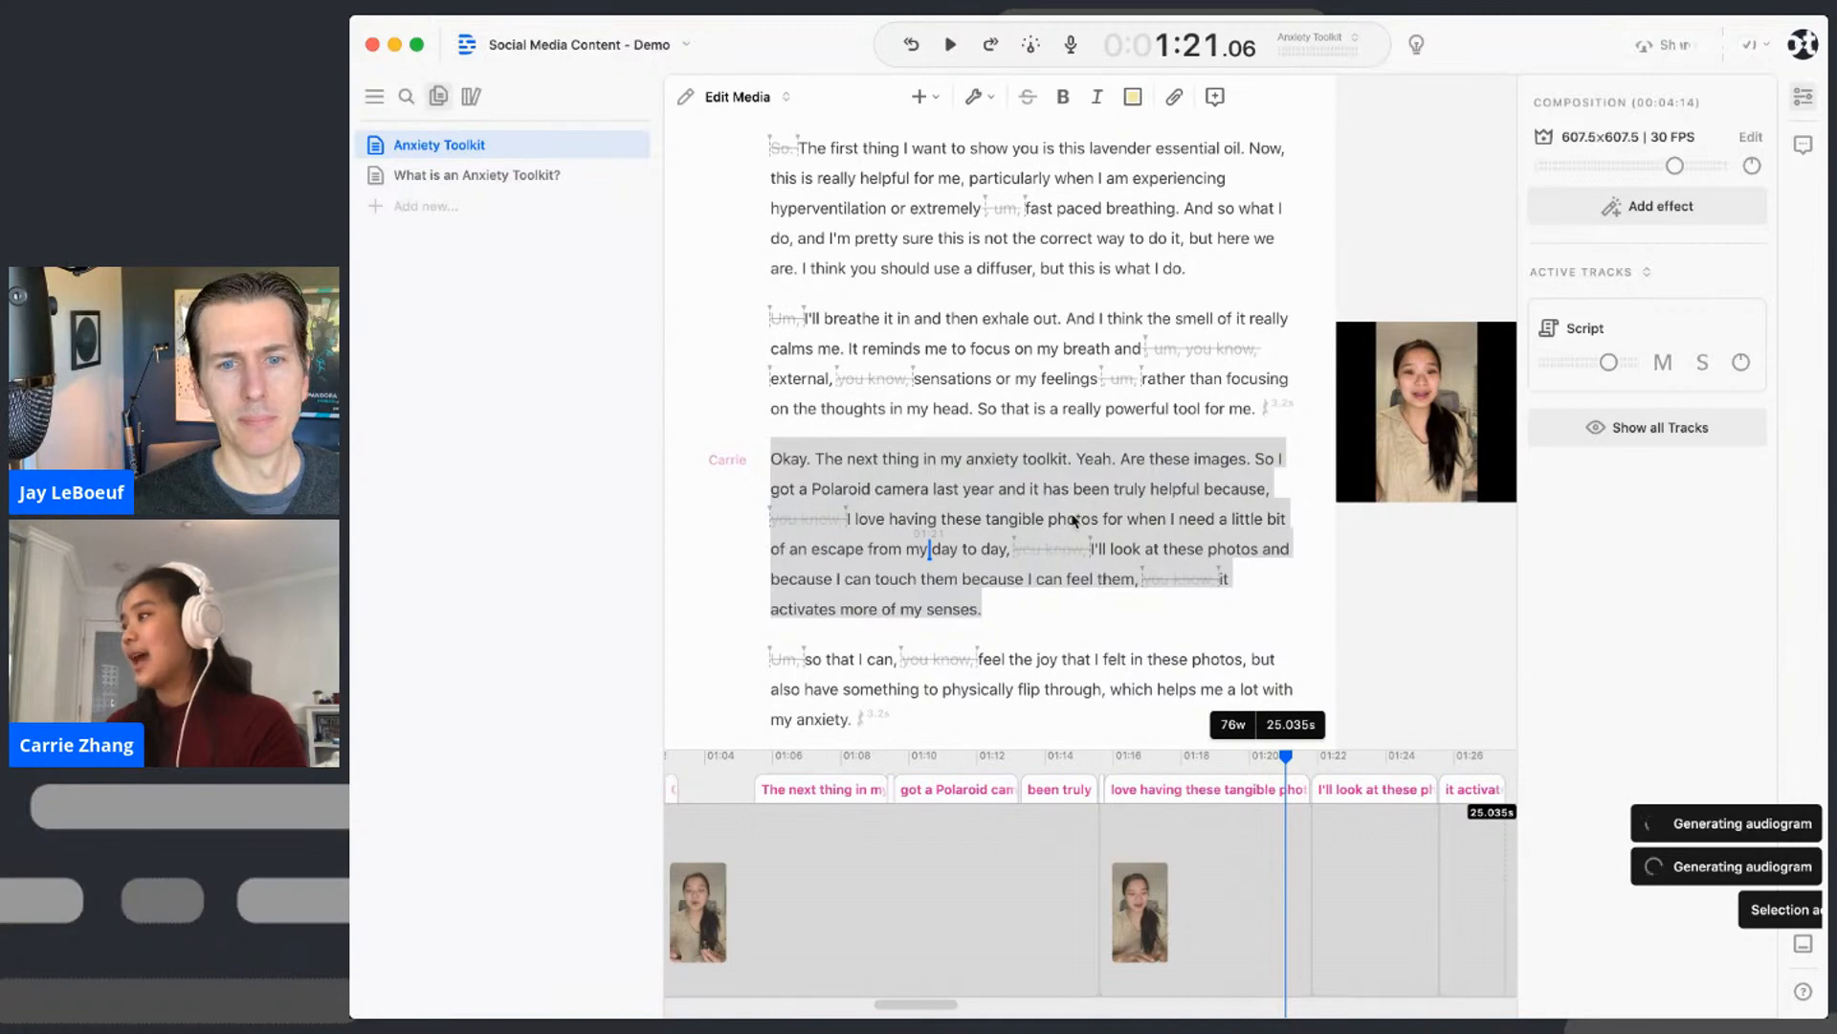
{"action": "right_click", "coordinate": [937, 552]}
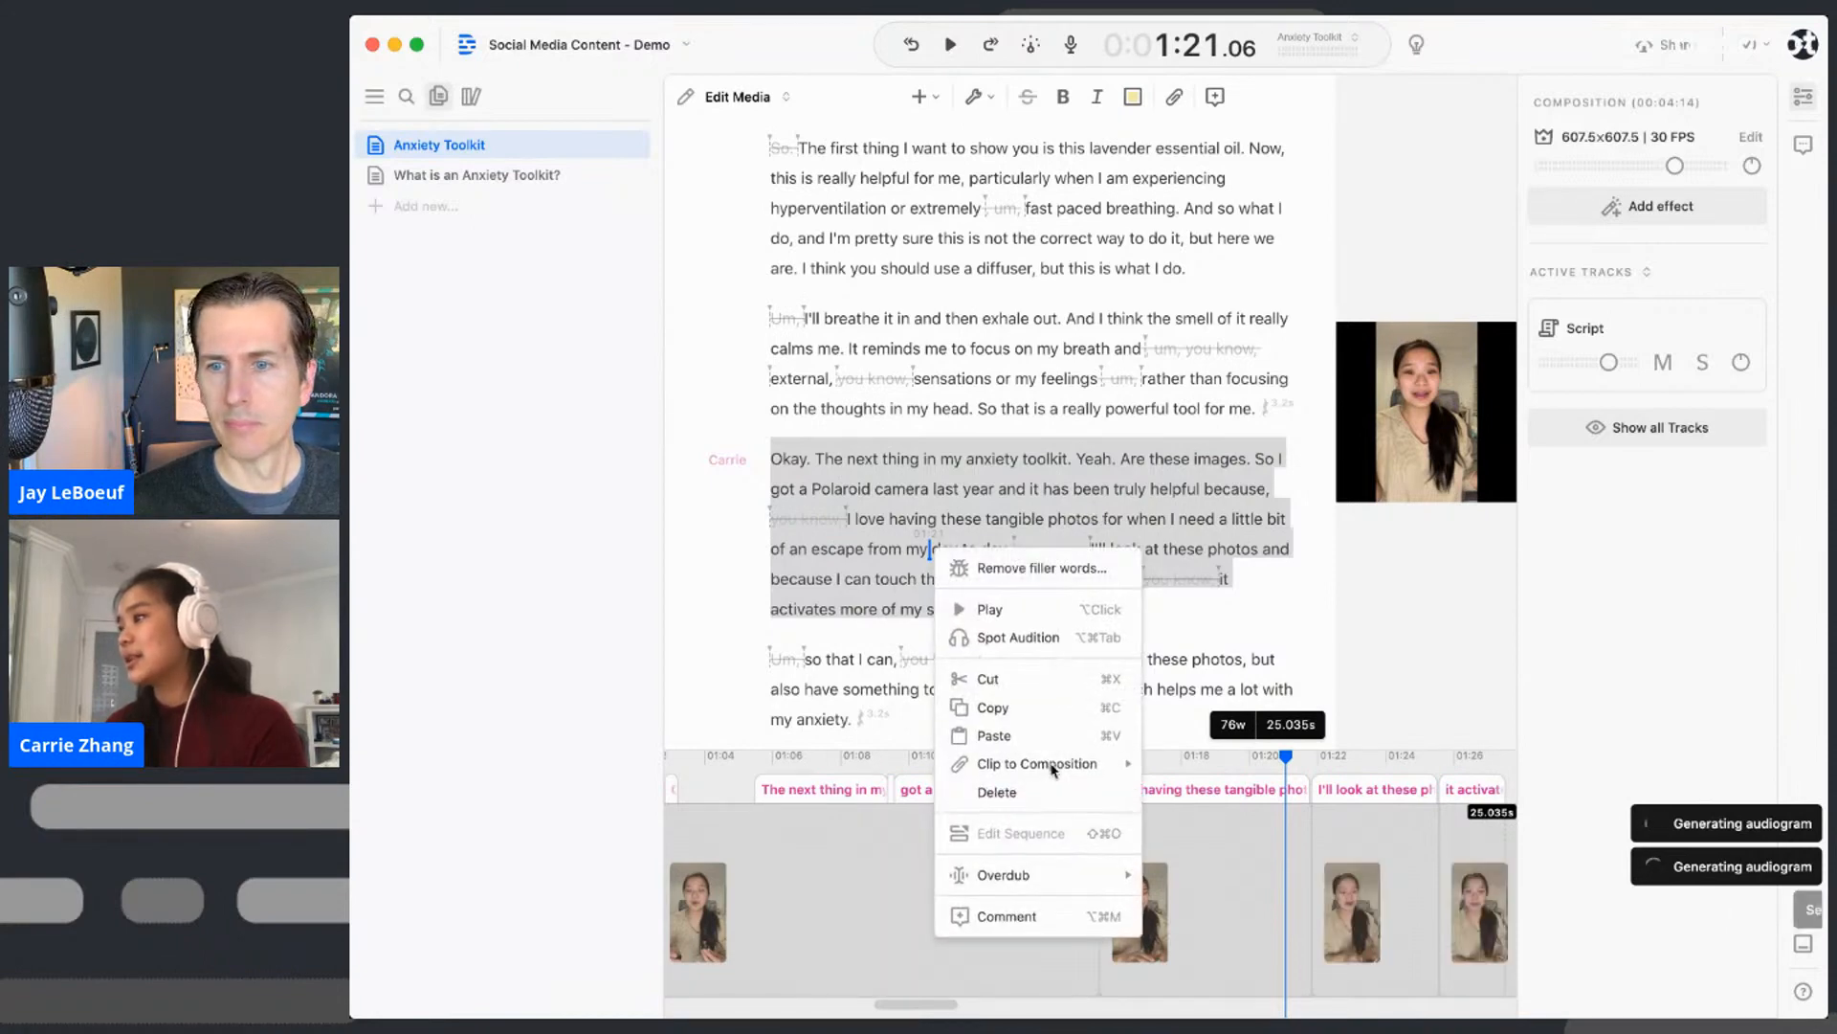
{"action": "mouse_move", "coordinate": [1053, 765]}
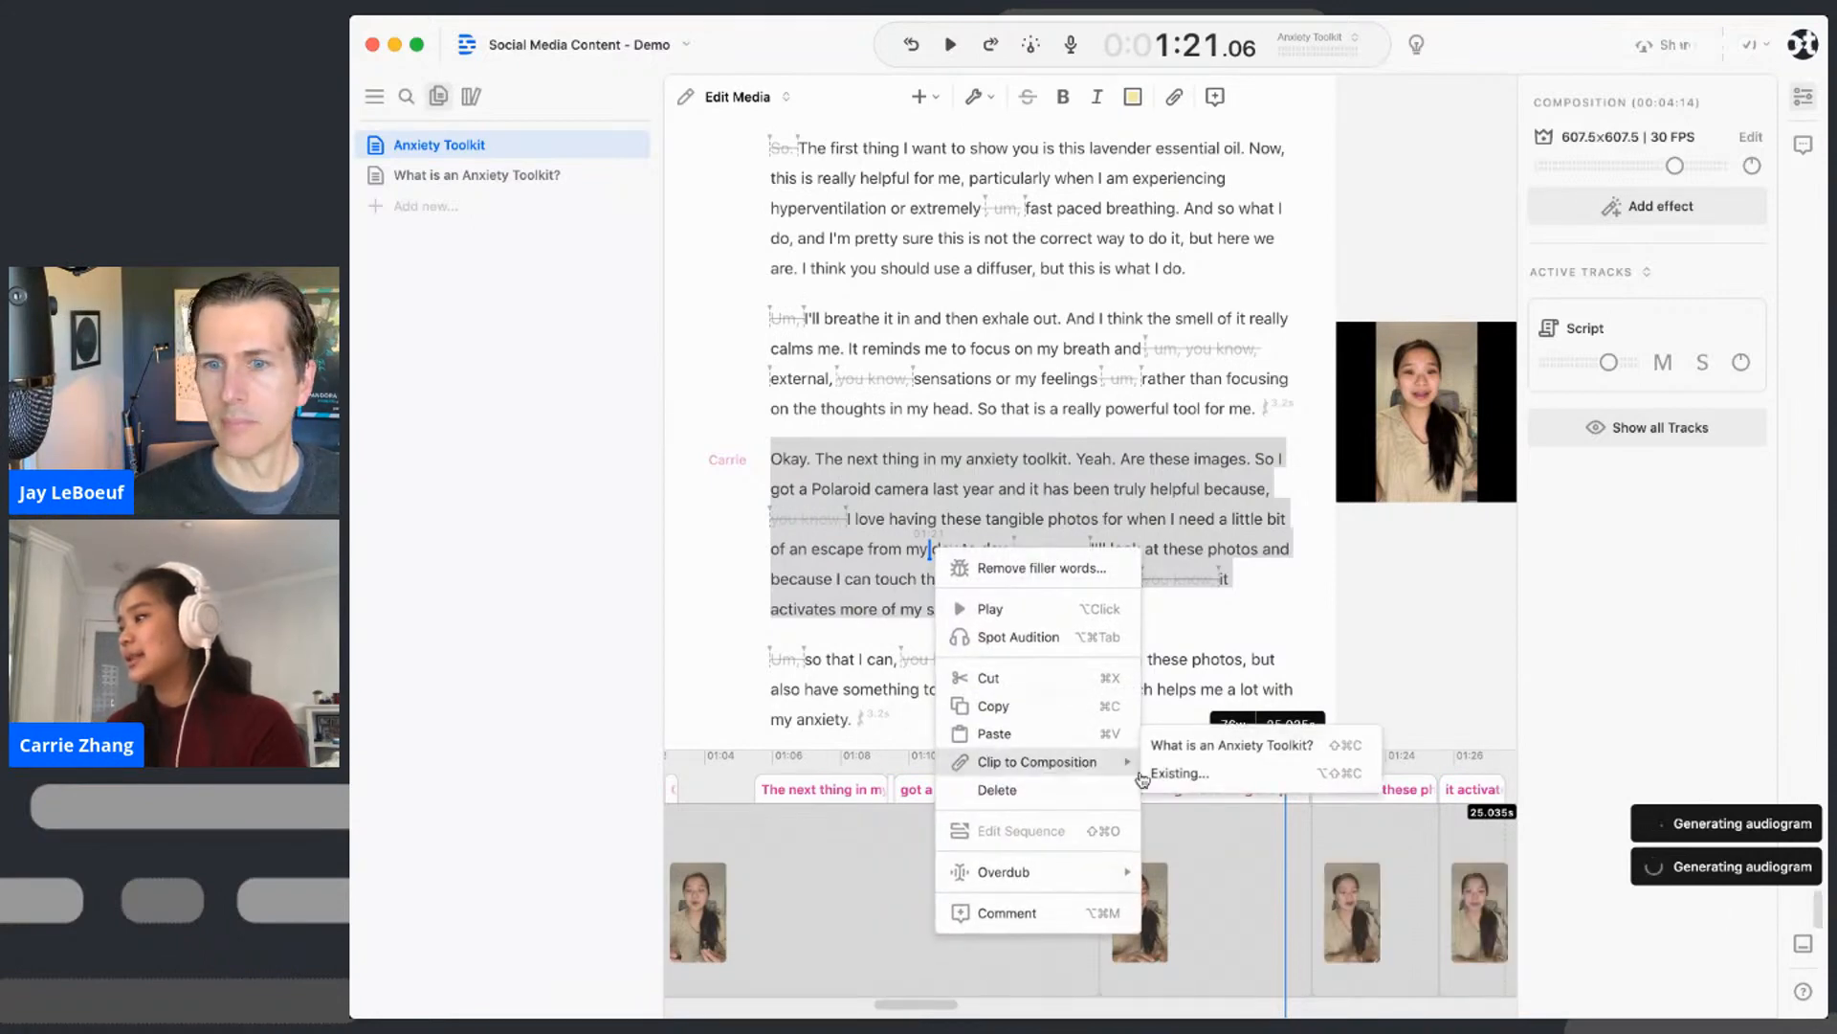
{"action": "left_click", "coordinate": [1171, 774]}
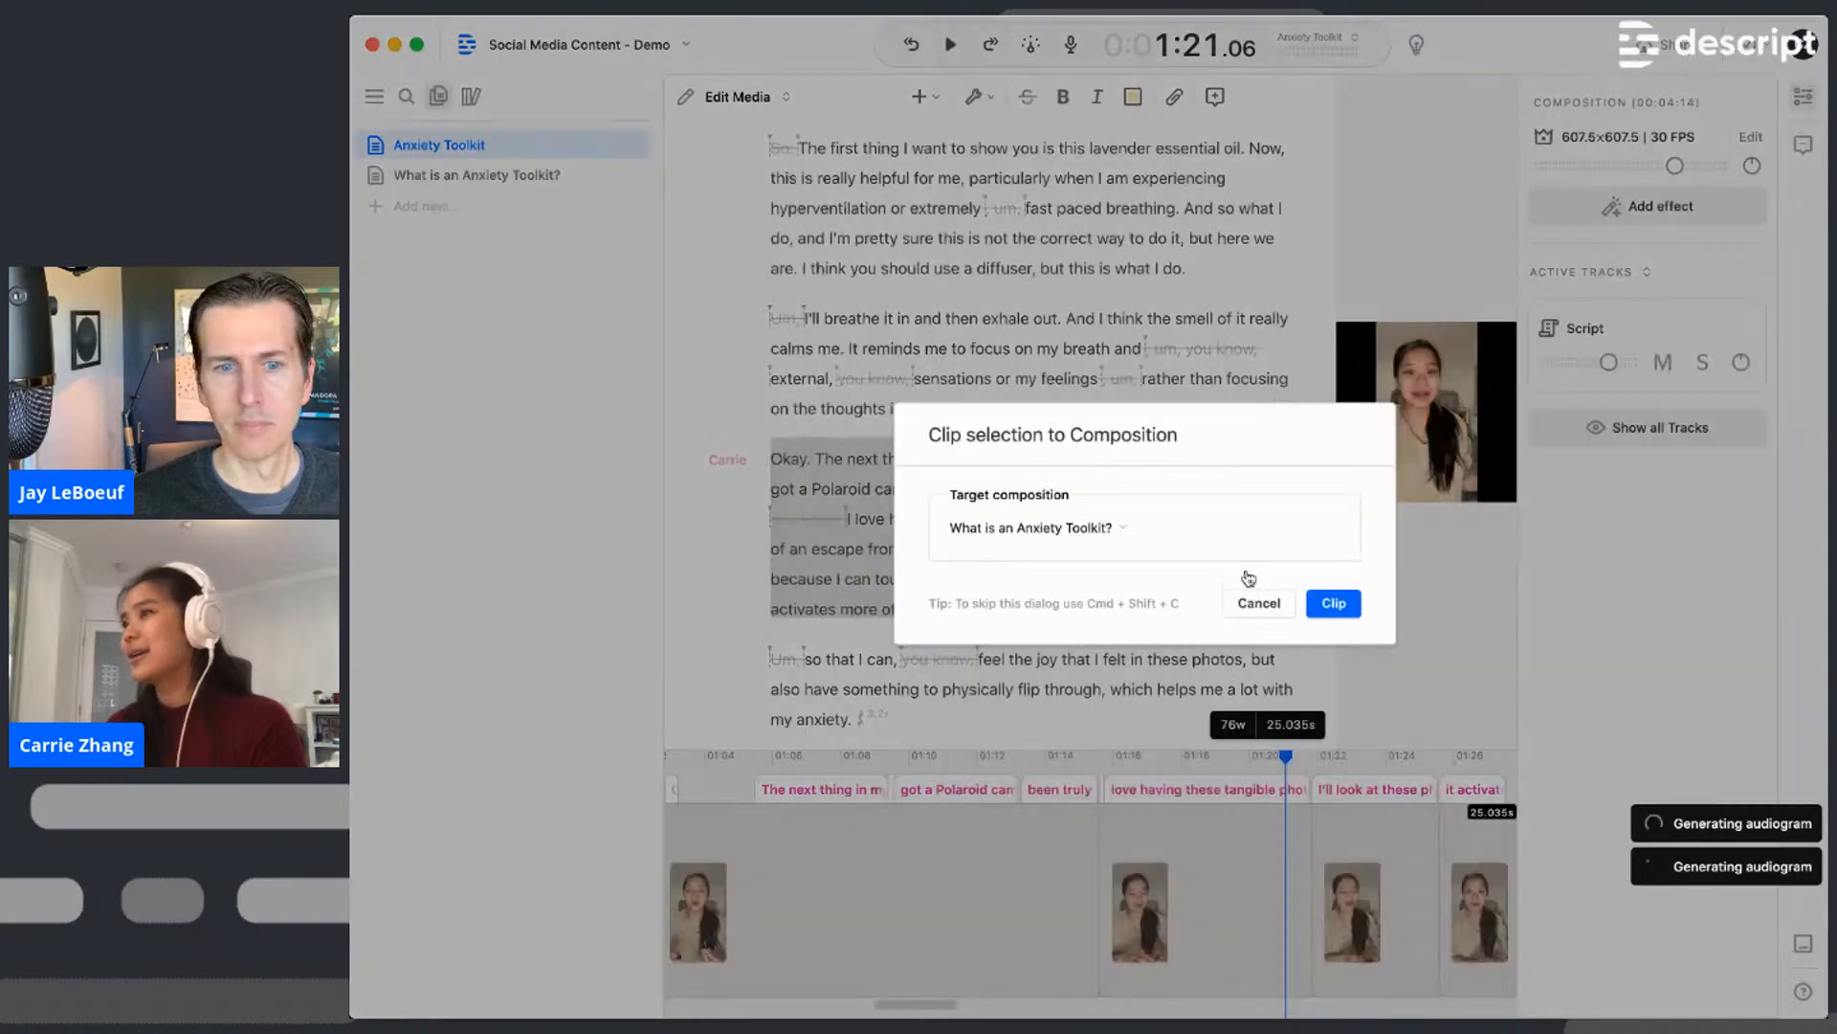
{"action": "left_click", "coordinate": [1333, 603]}
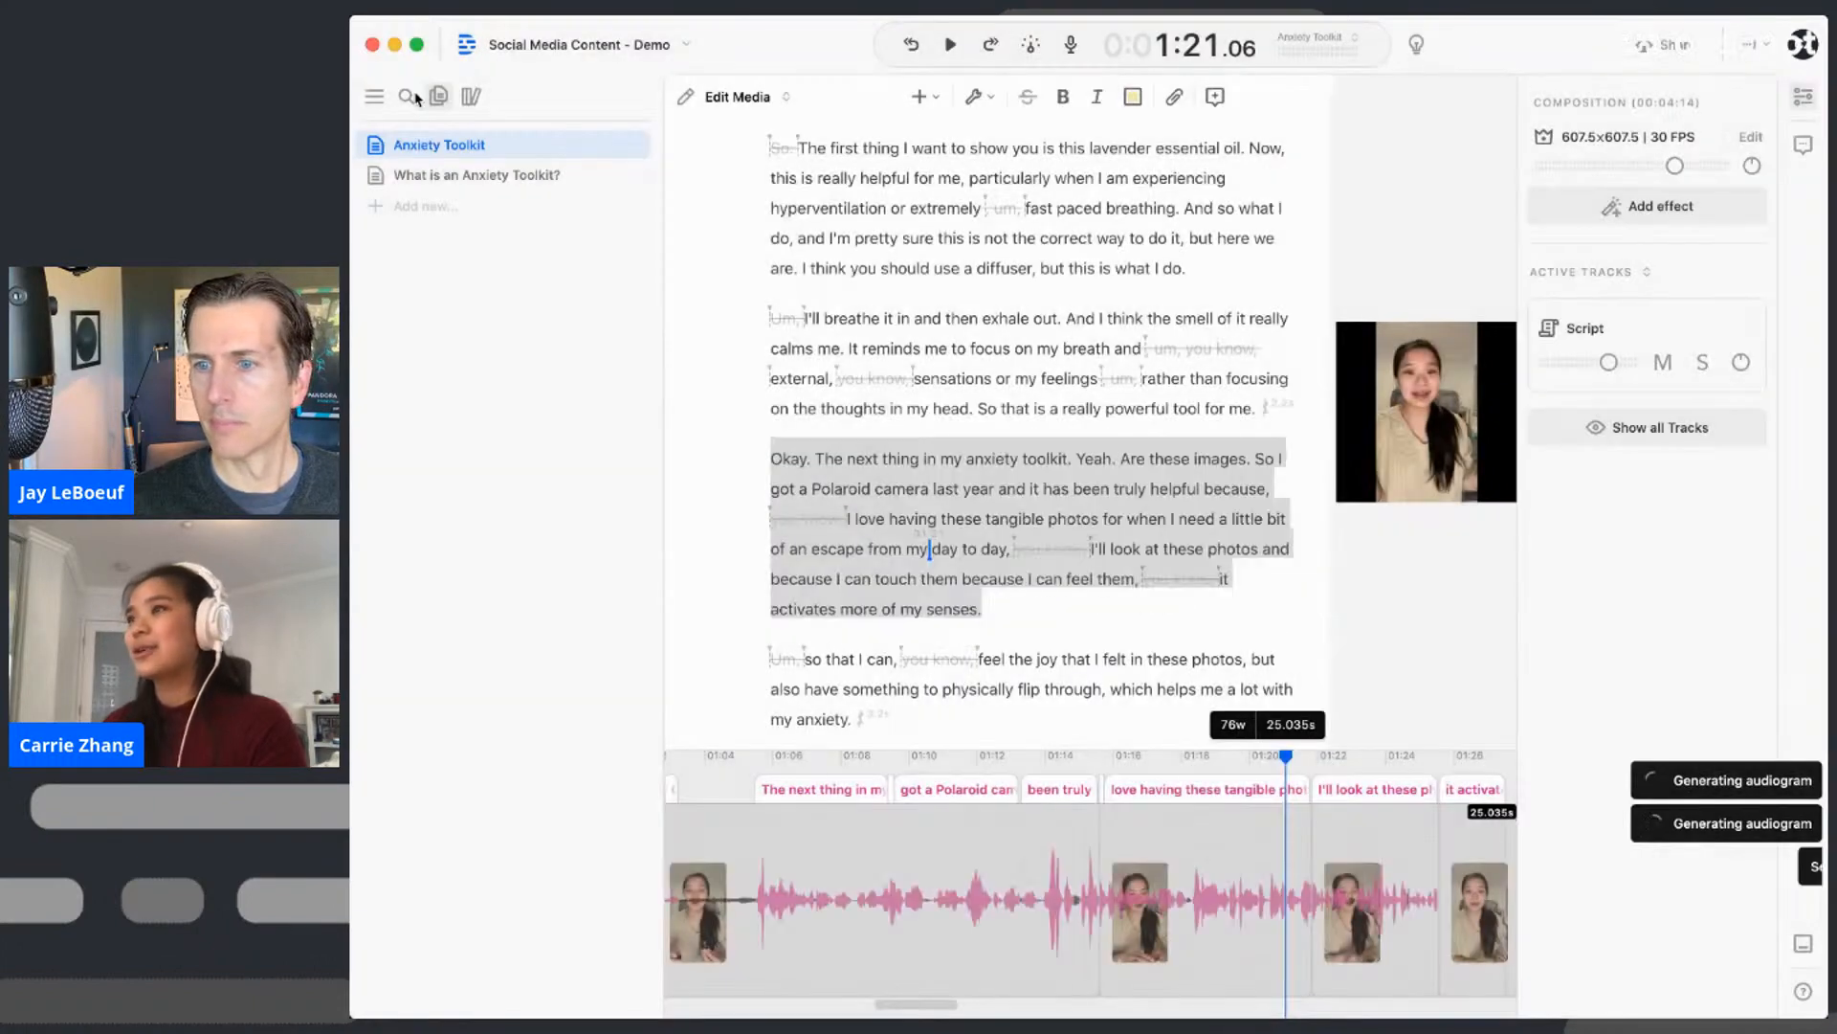
- Open the "What is an Anxiety Toolkit?" composition and insert Fancy Captions across its entire script
{"action": "left_click", "coordinate": [532, 176]}
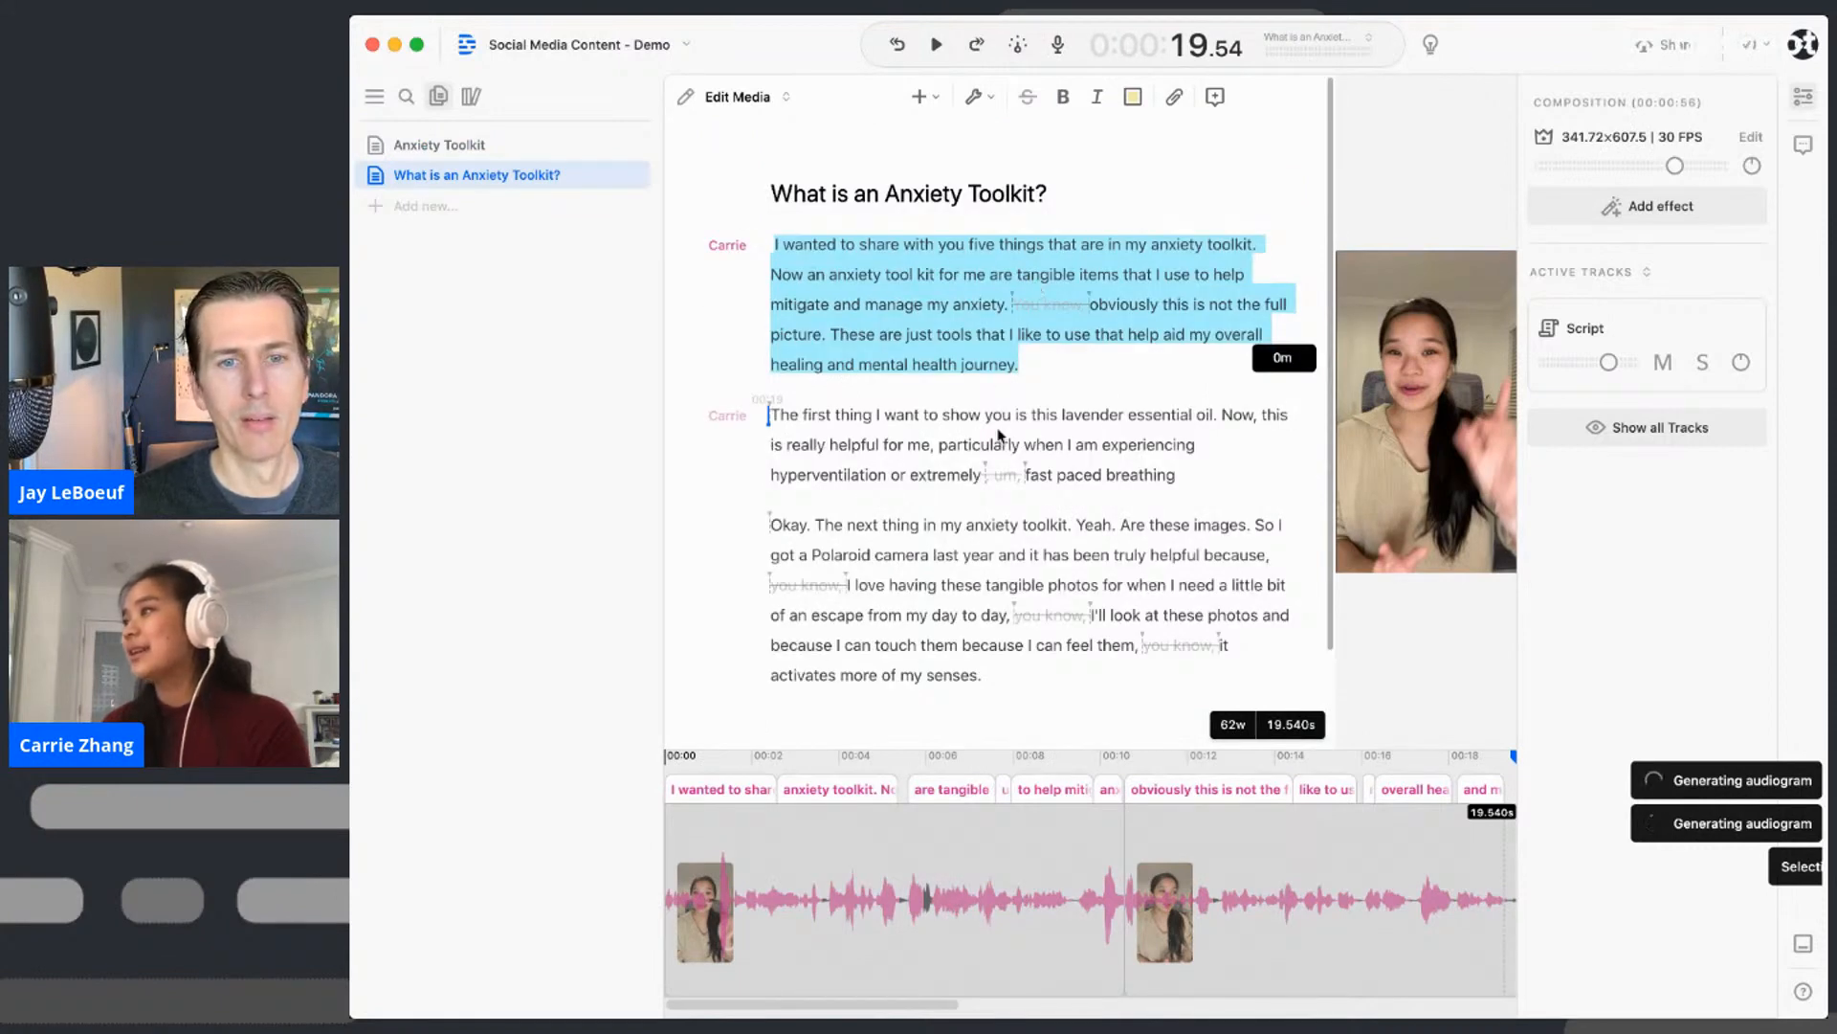
{"action": "left_click", "coordinate": [1000, 436]}
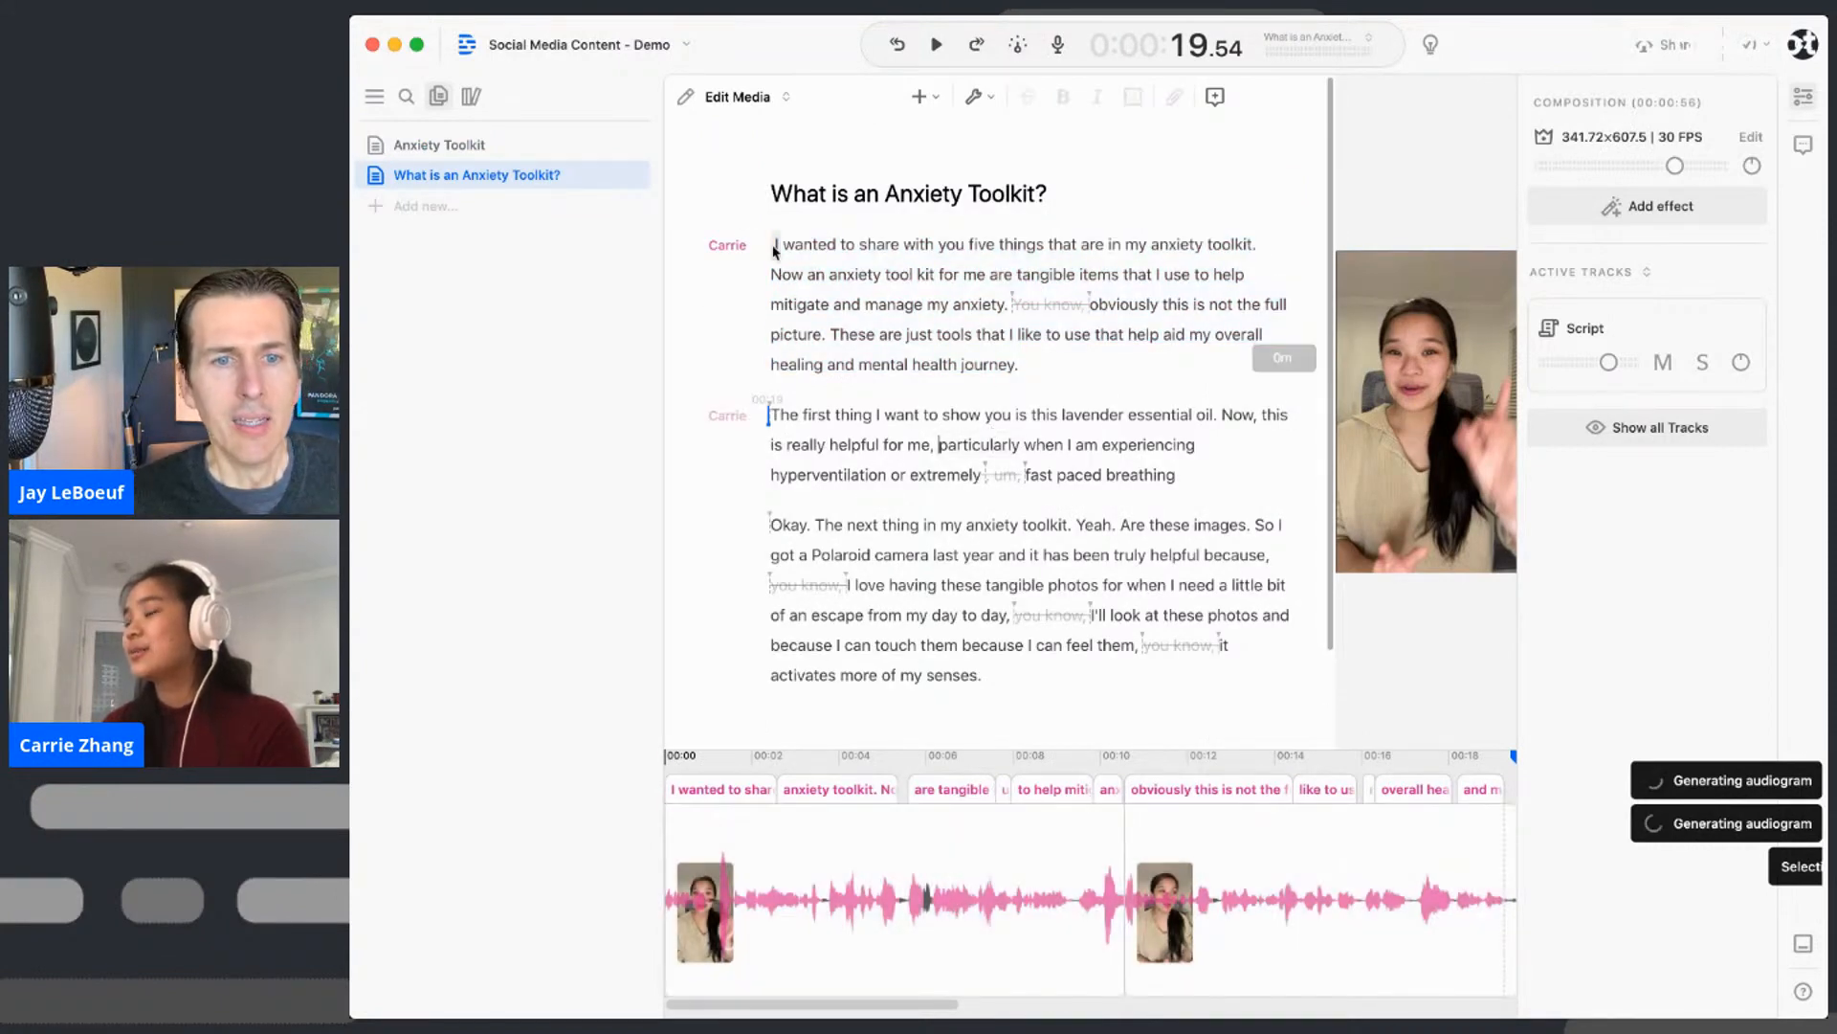
{"action": "left_click", "coordinate": [776, 247]}
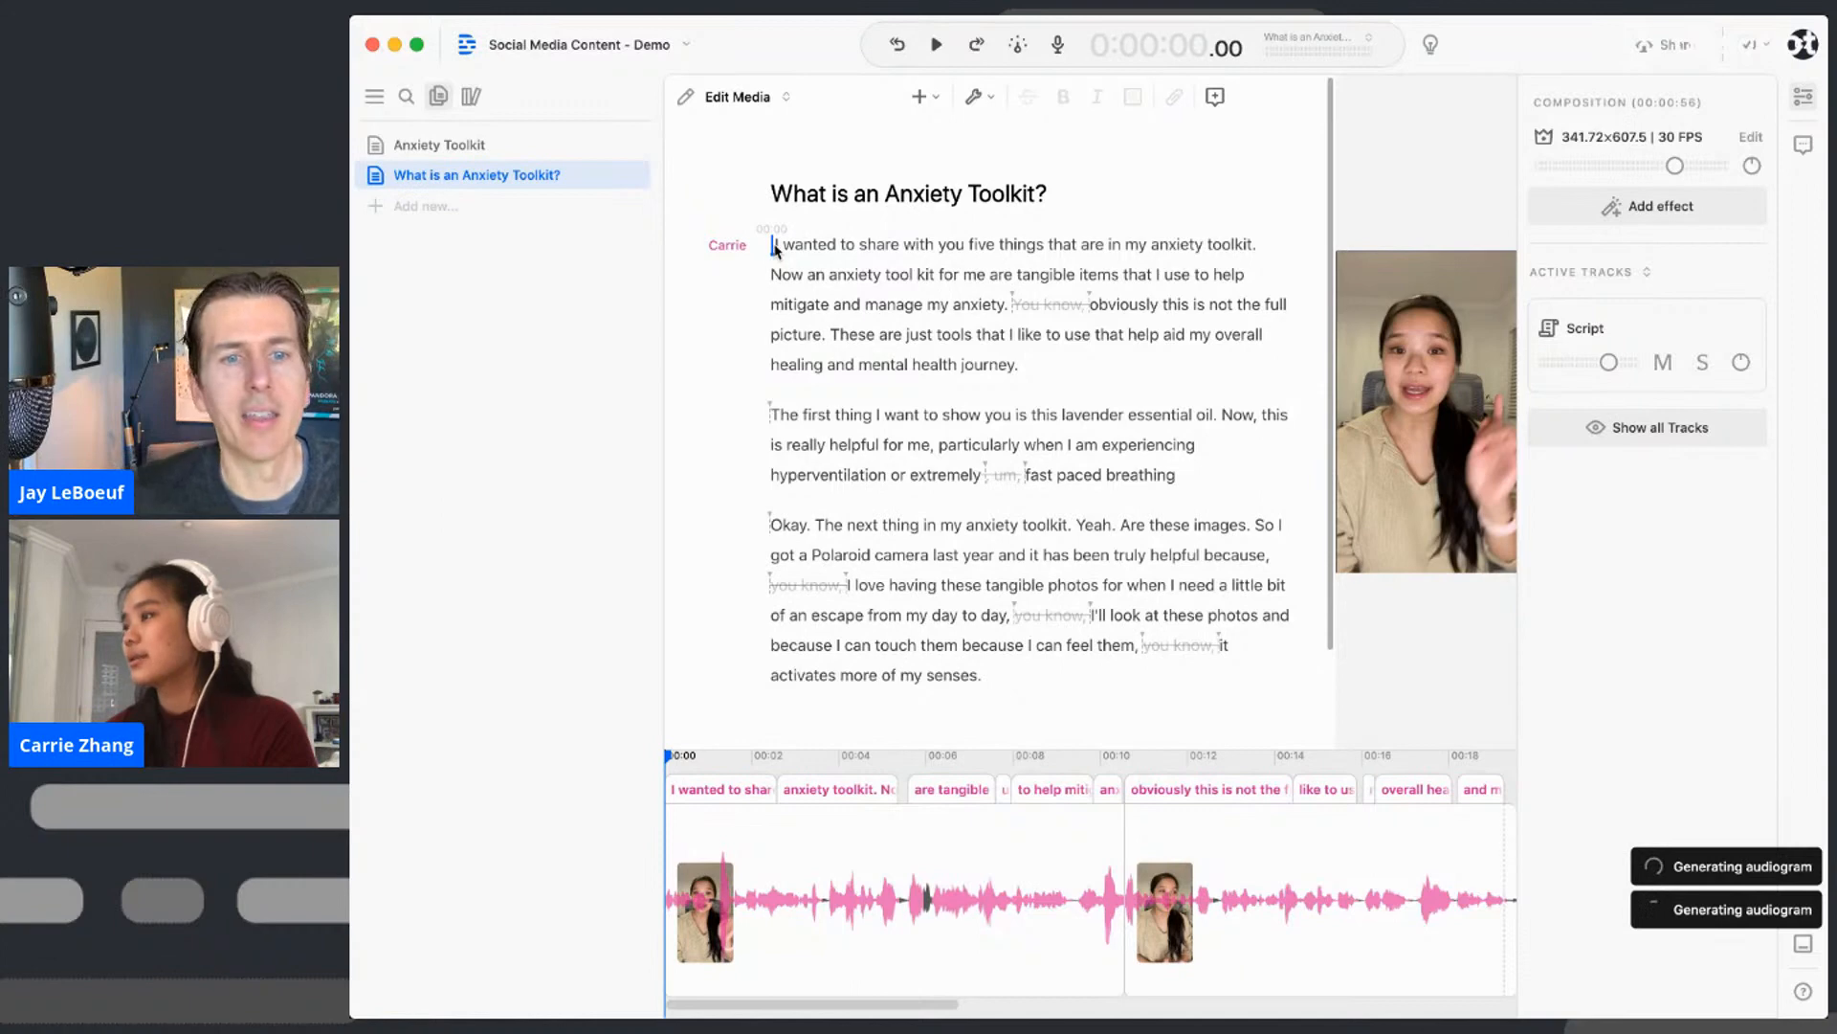
{"action": "left_click_drag", "start_coordinate": [774, 247], "coordinate": [794, 272]}
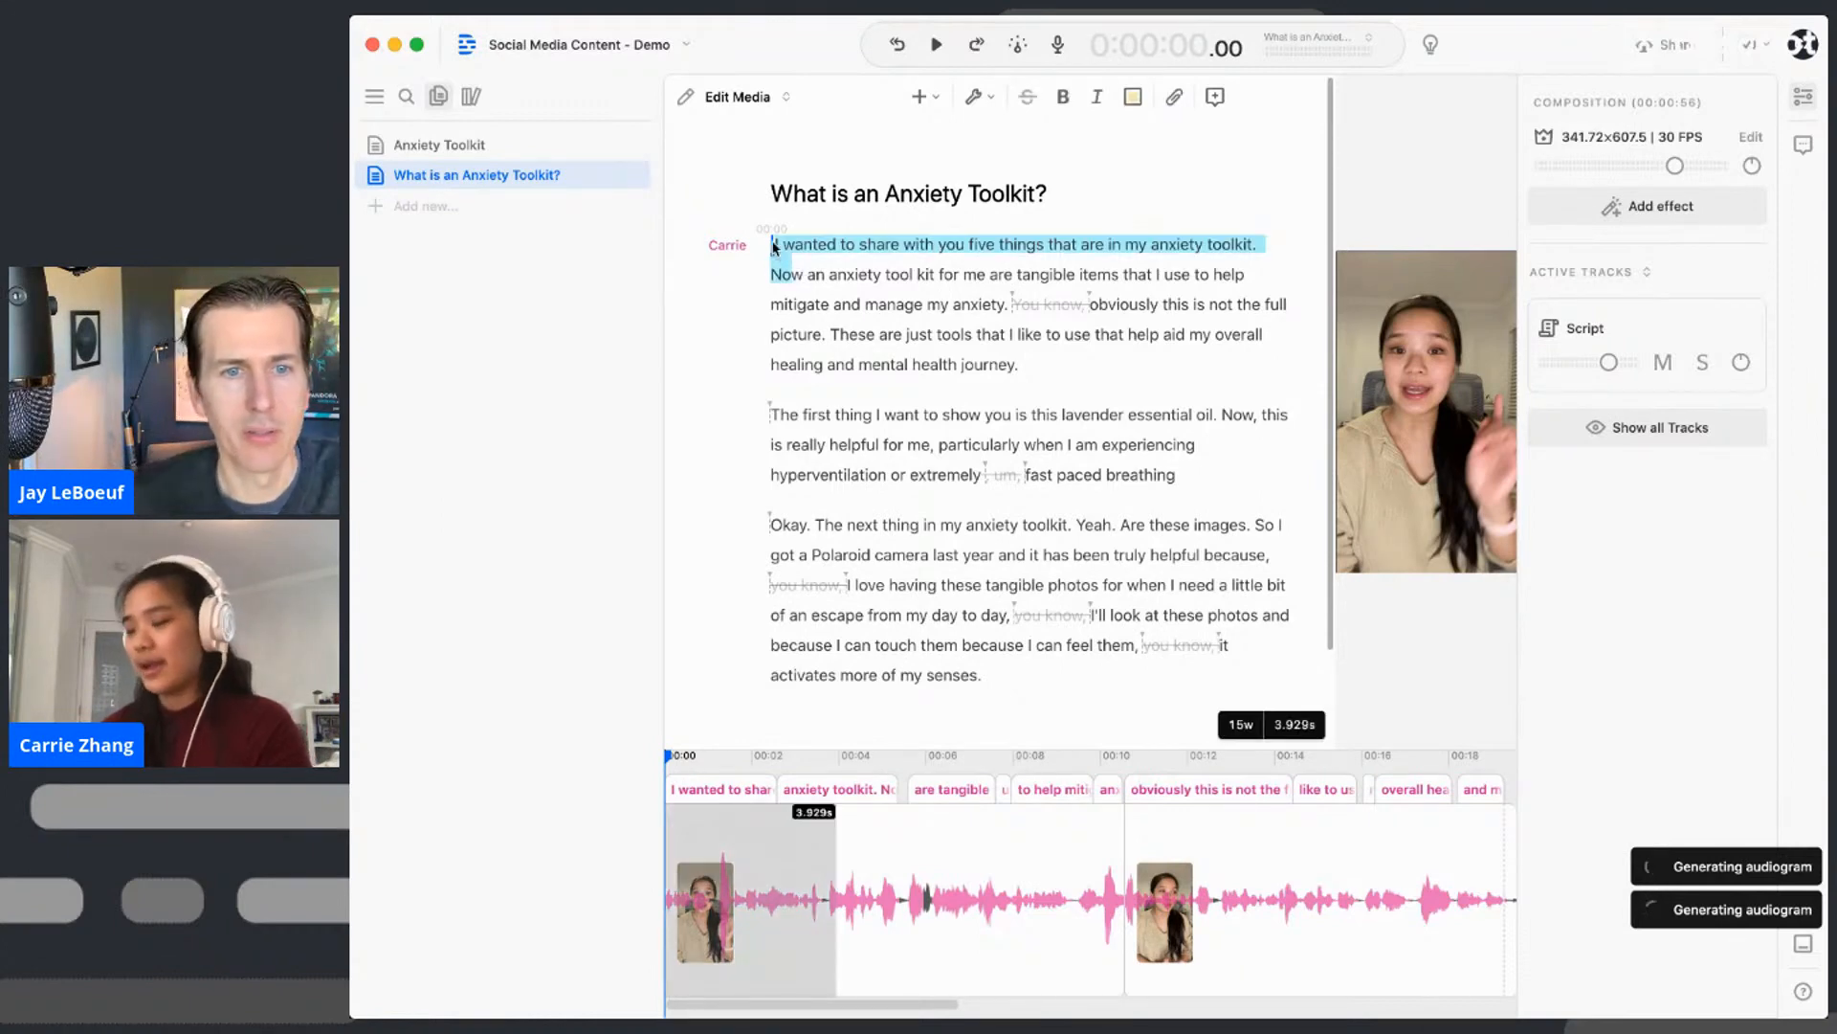
{"action": "key", "text": "alt+f"}
{"action": "left_click", "coordinate": [774, 248]}
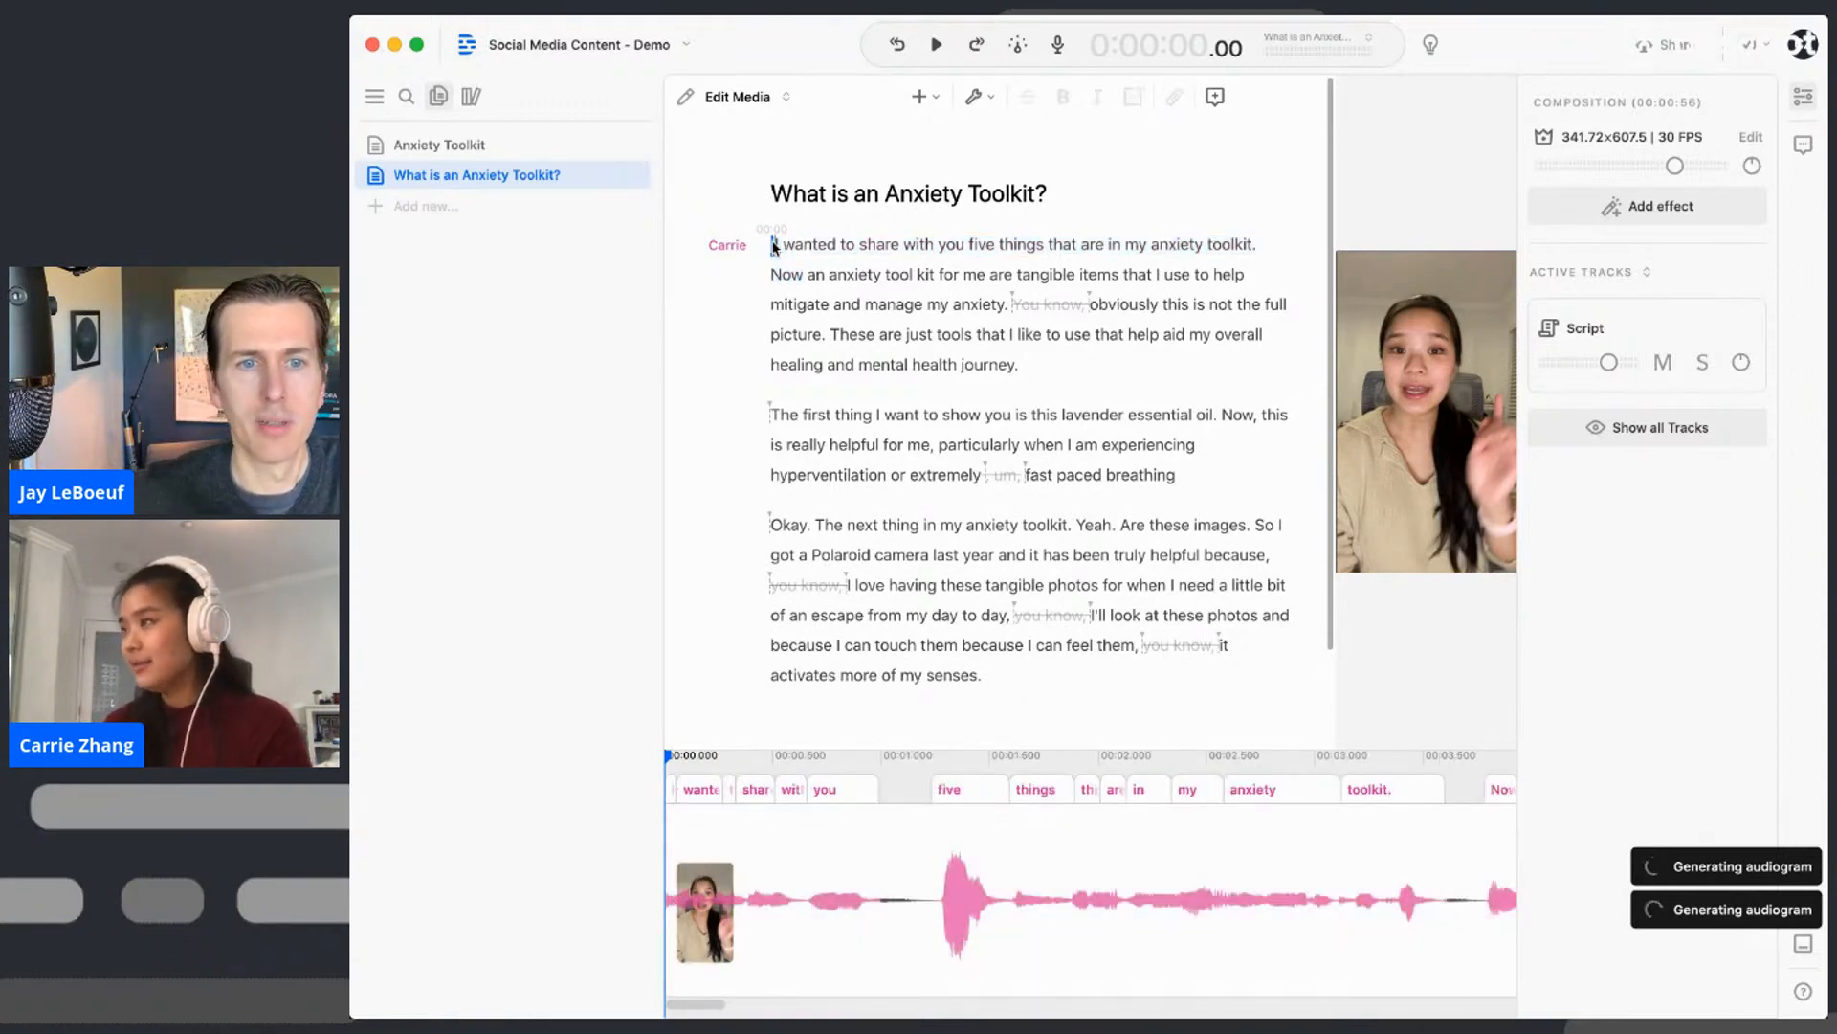
{"action": "key", "text": "super+a"}
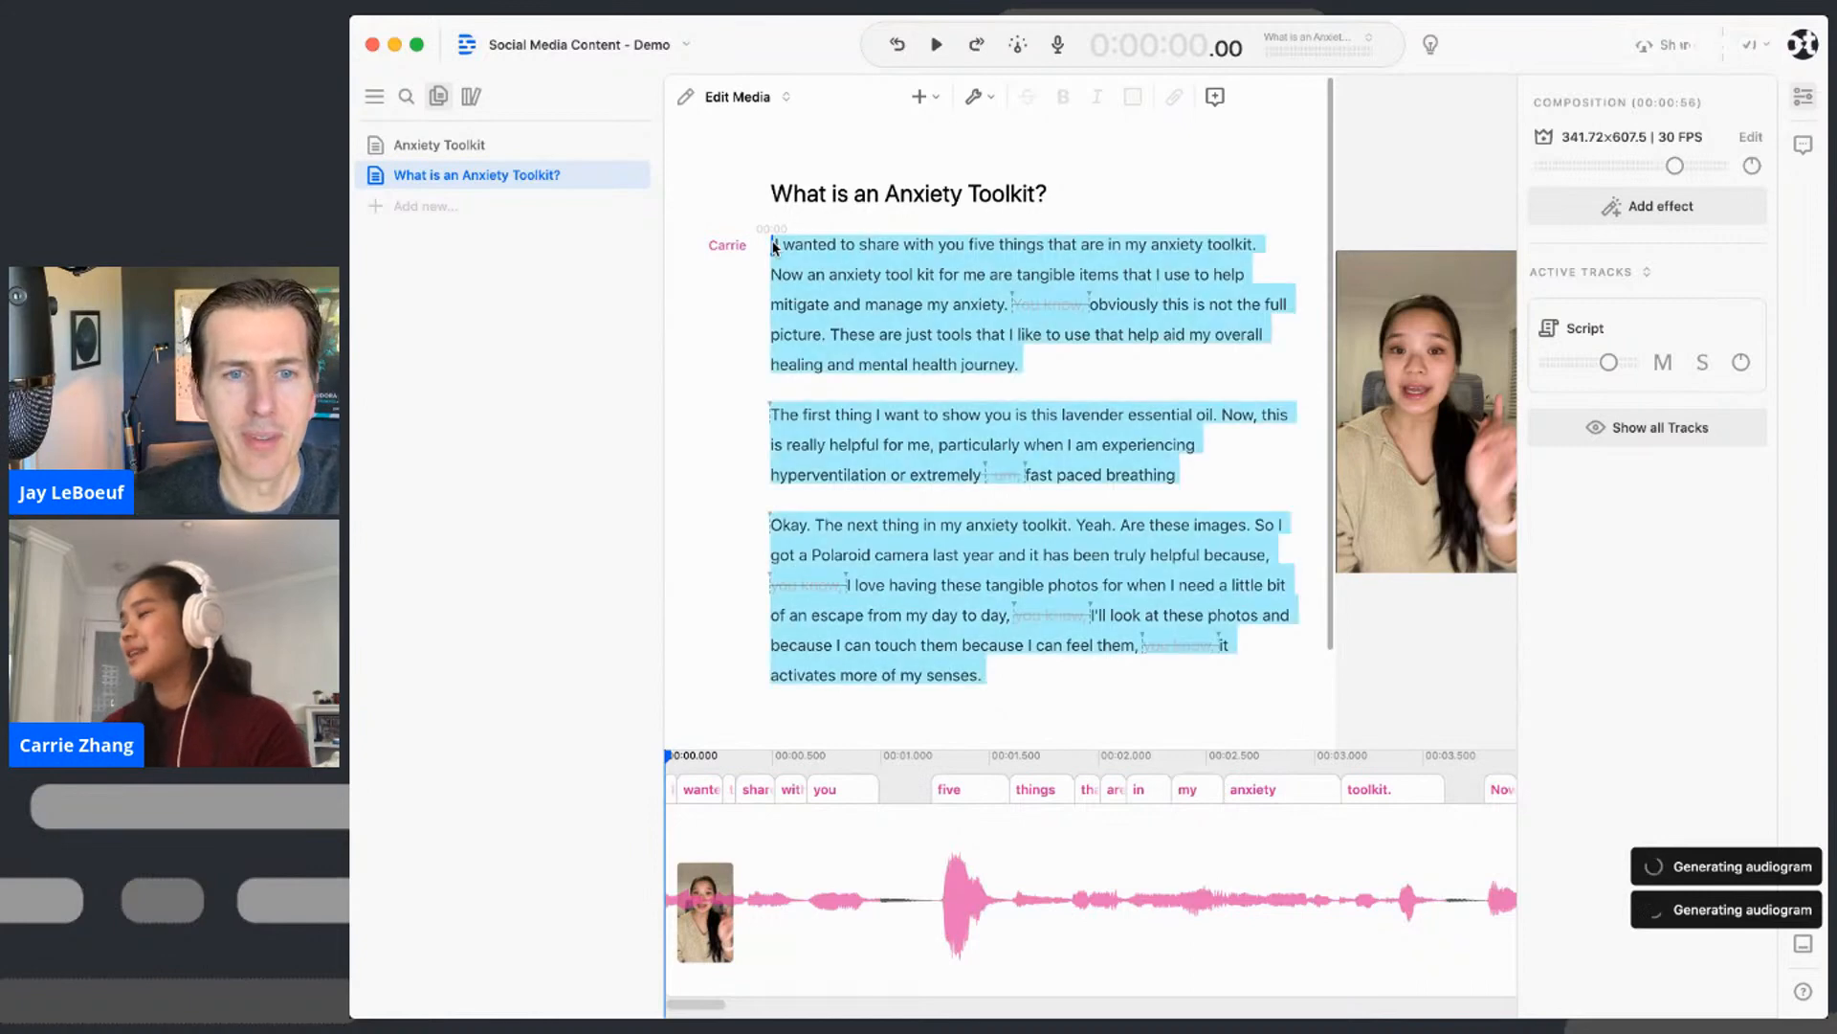
{"action": "key", "text": "alt+f"}
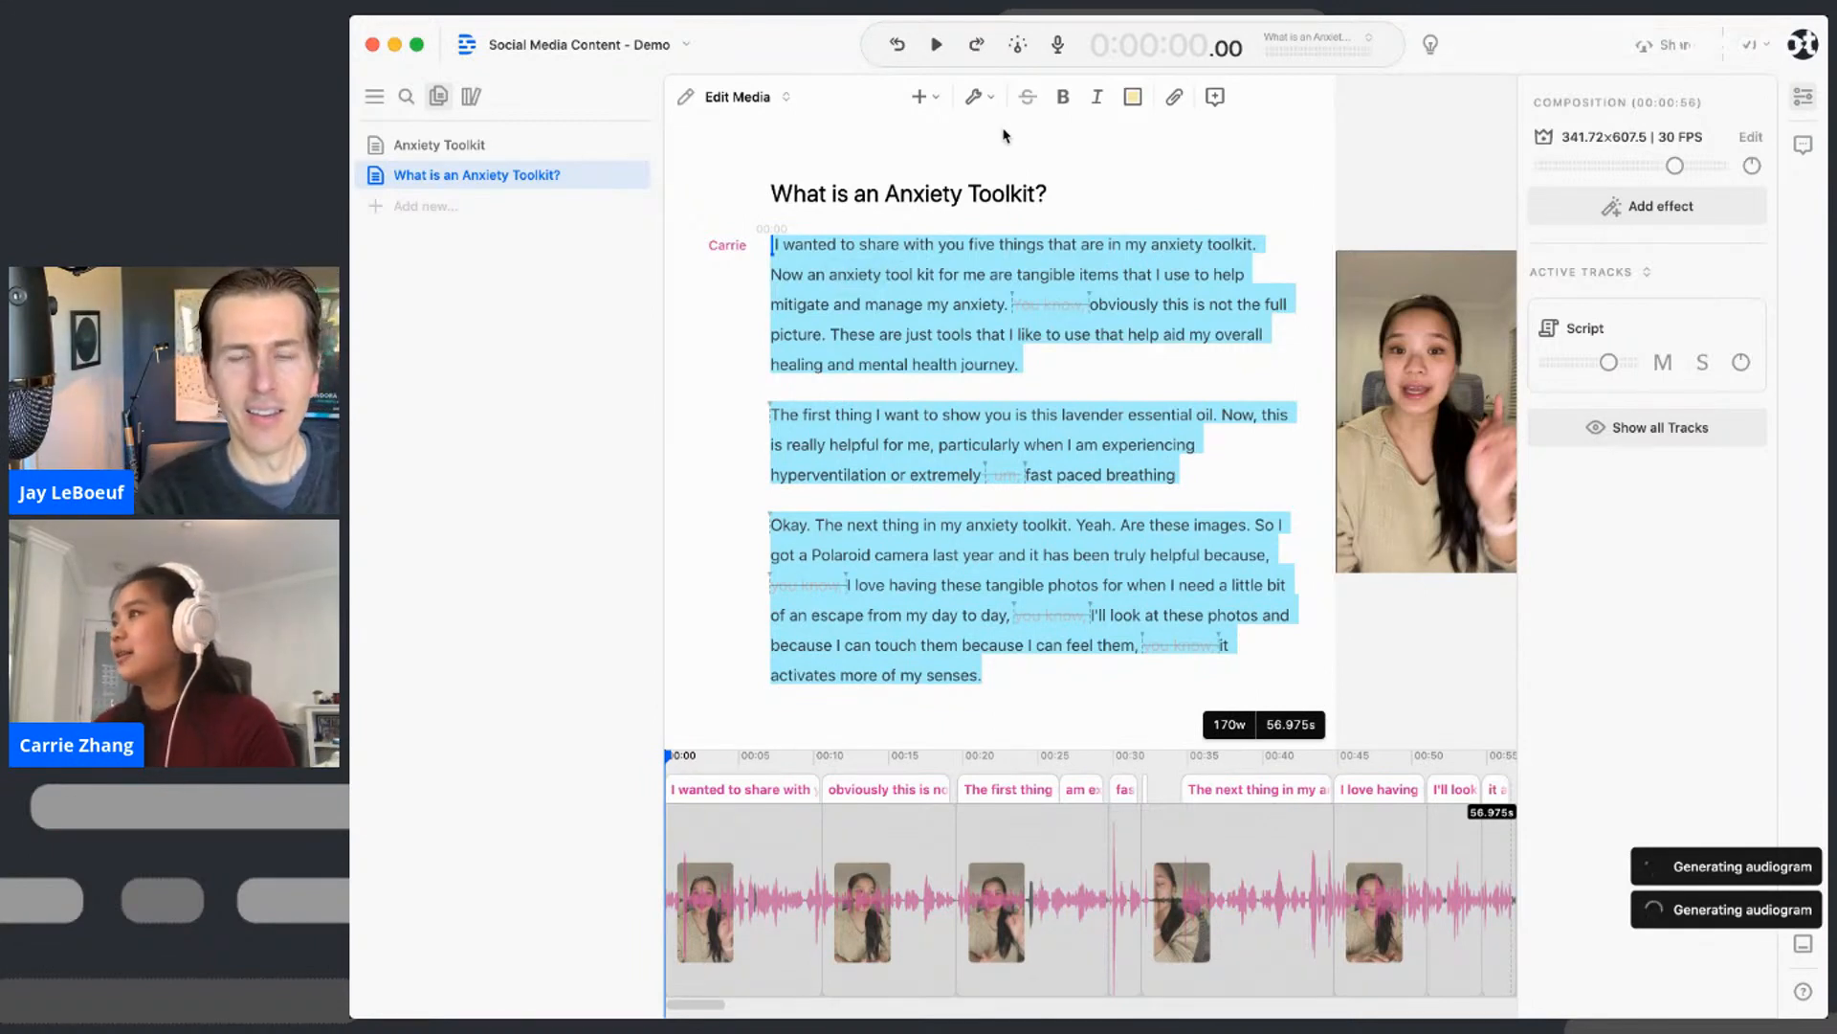
{"action": "key", "text": "super+slash"}
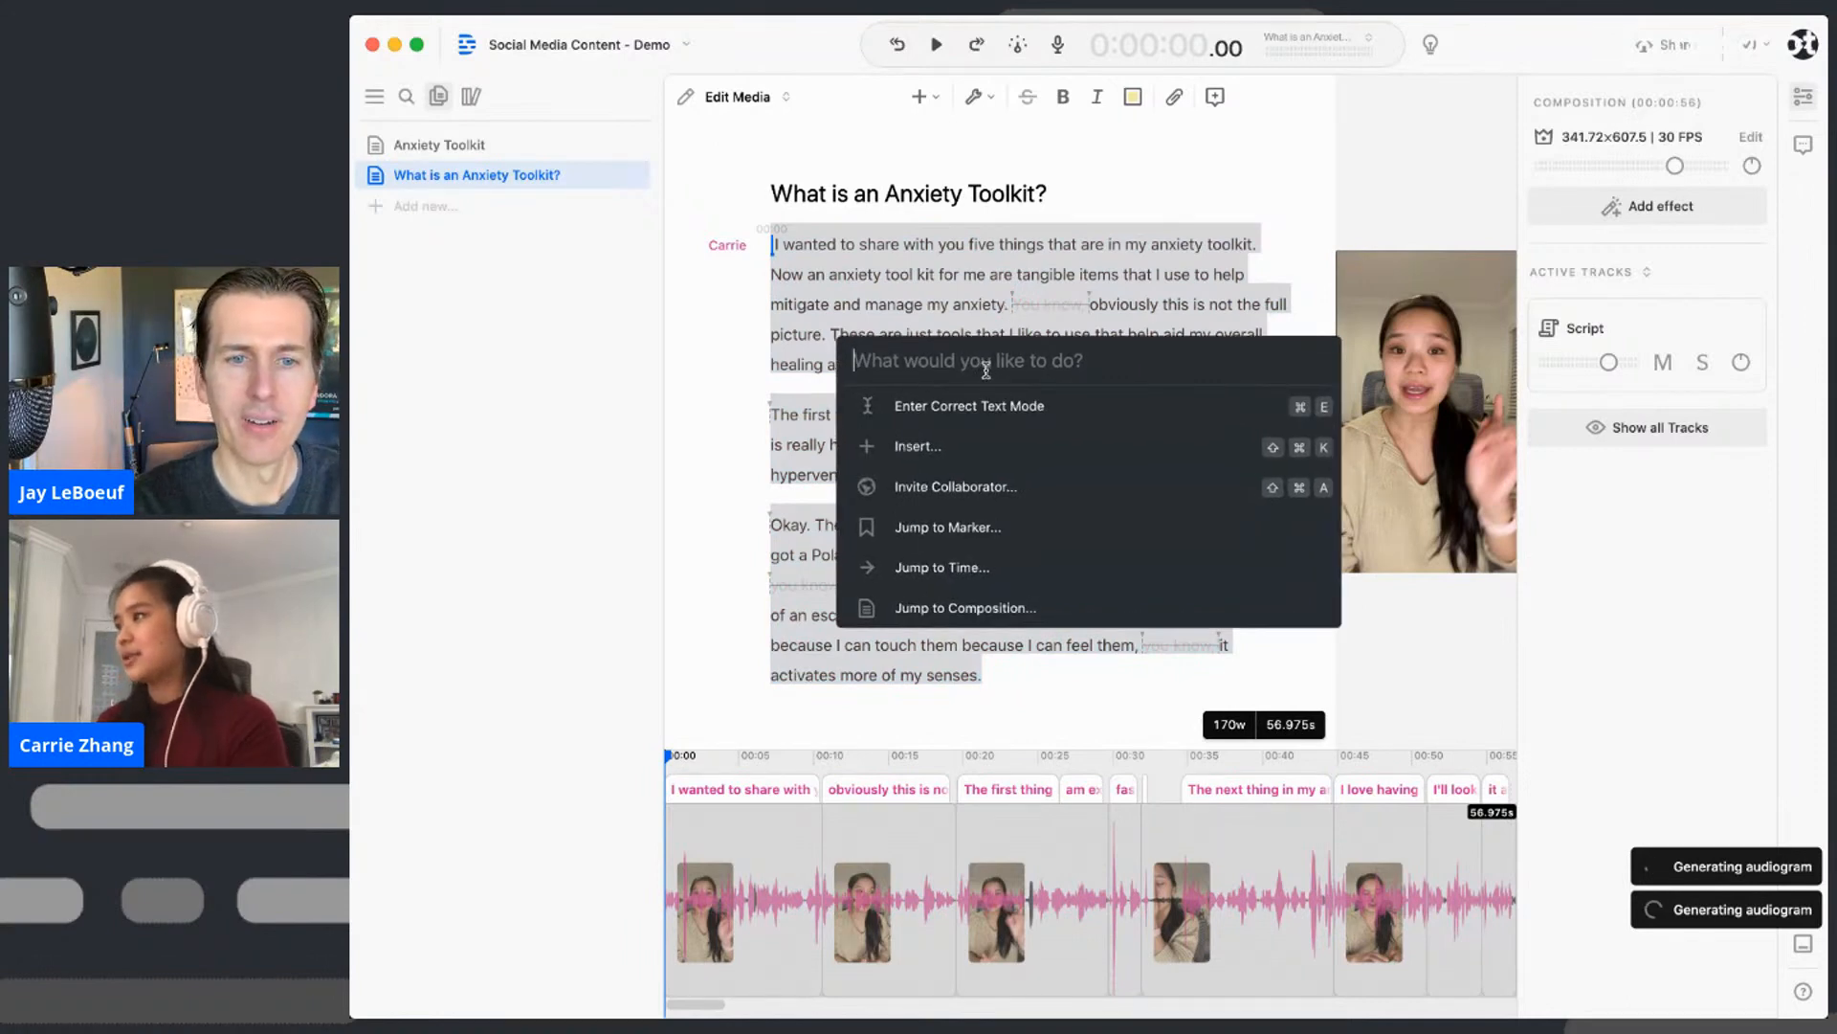
{"action": "type", "text": "captions"}
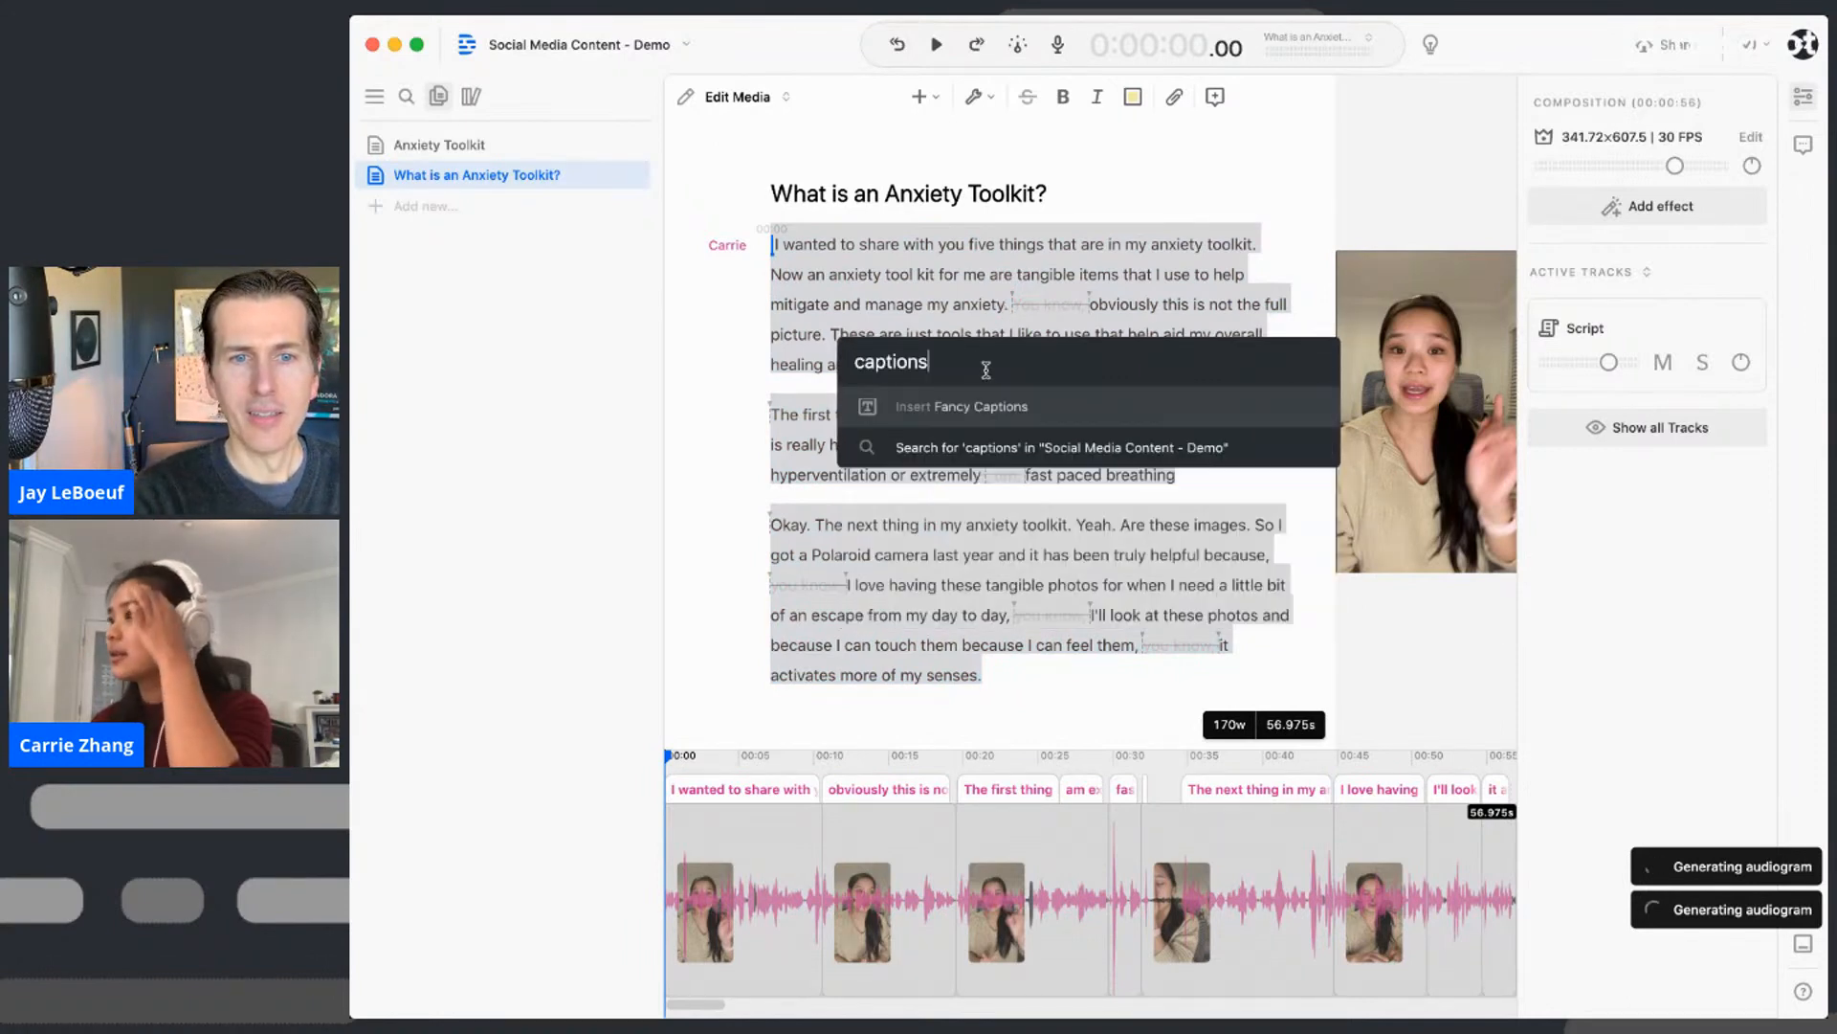
{"action": "left_click", "coordinate": [993, 424]}
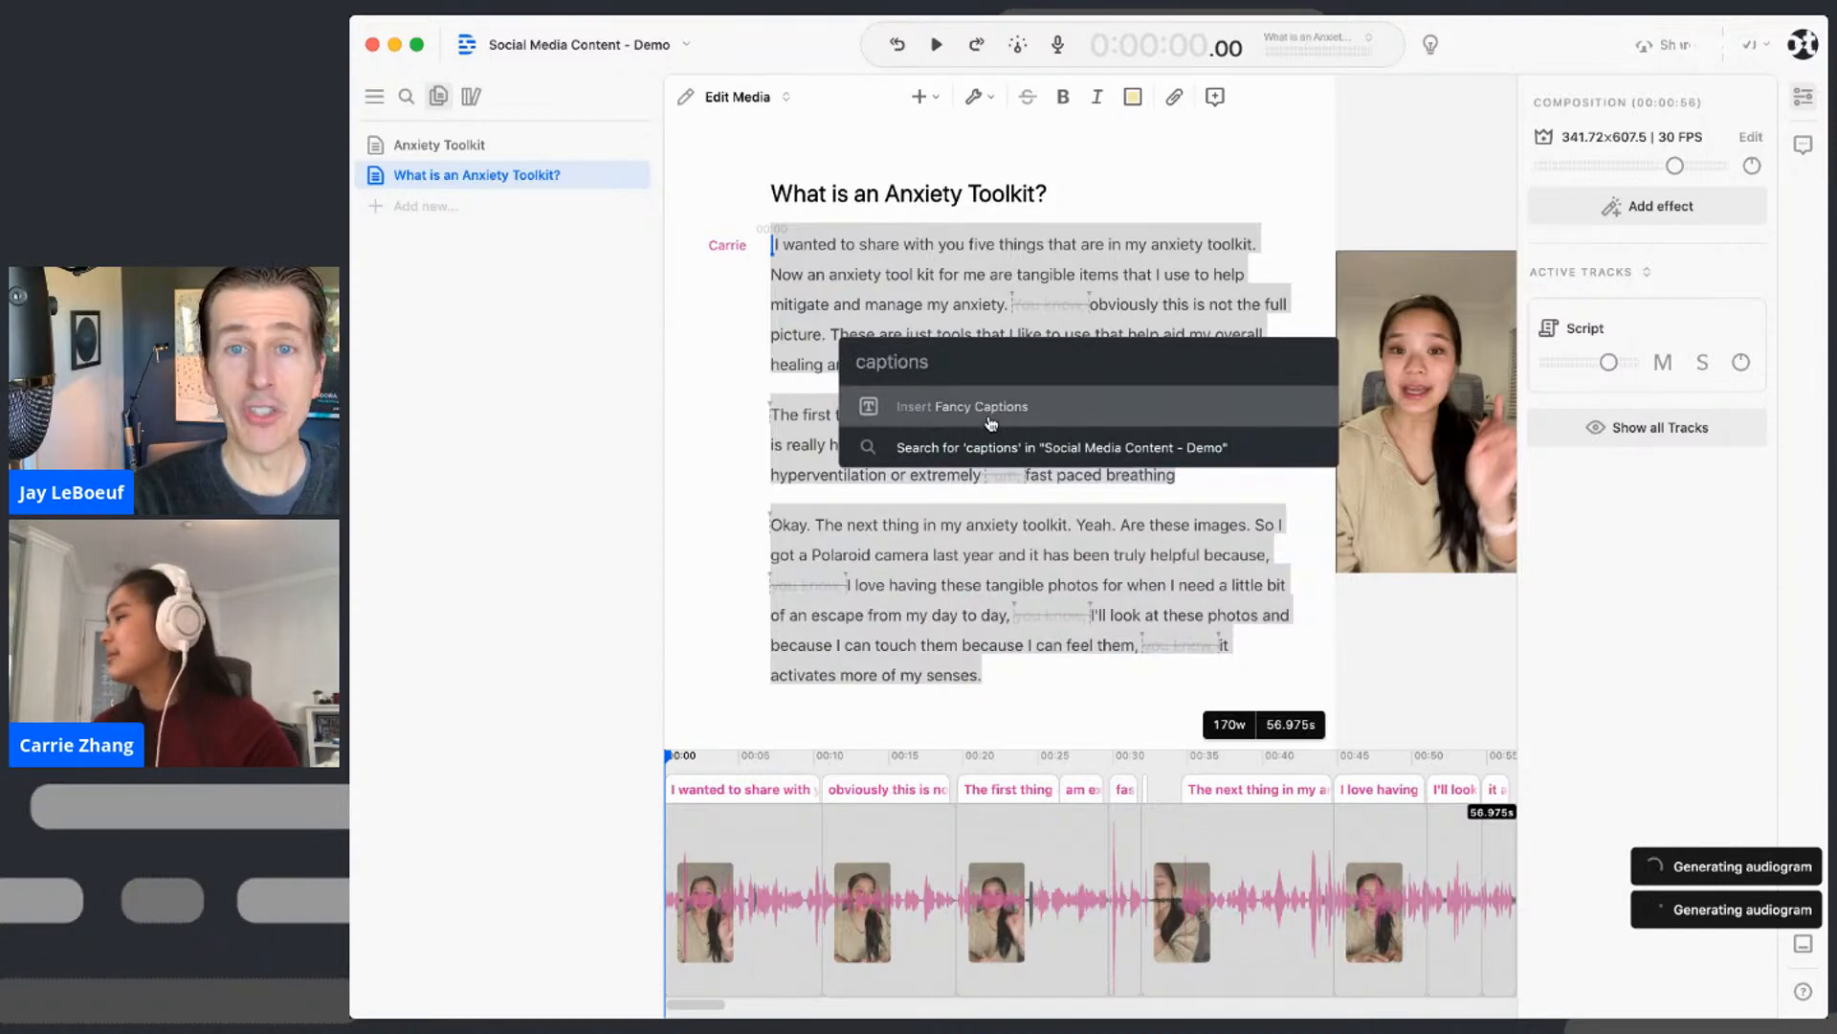
{"action": "left_click", "coordinate": [1163, 419]}
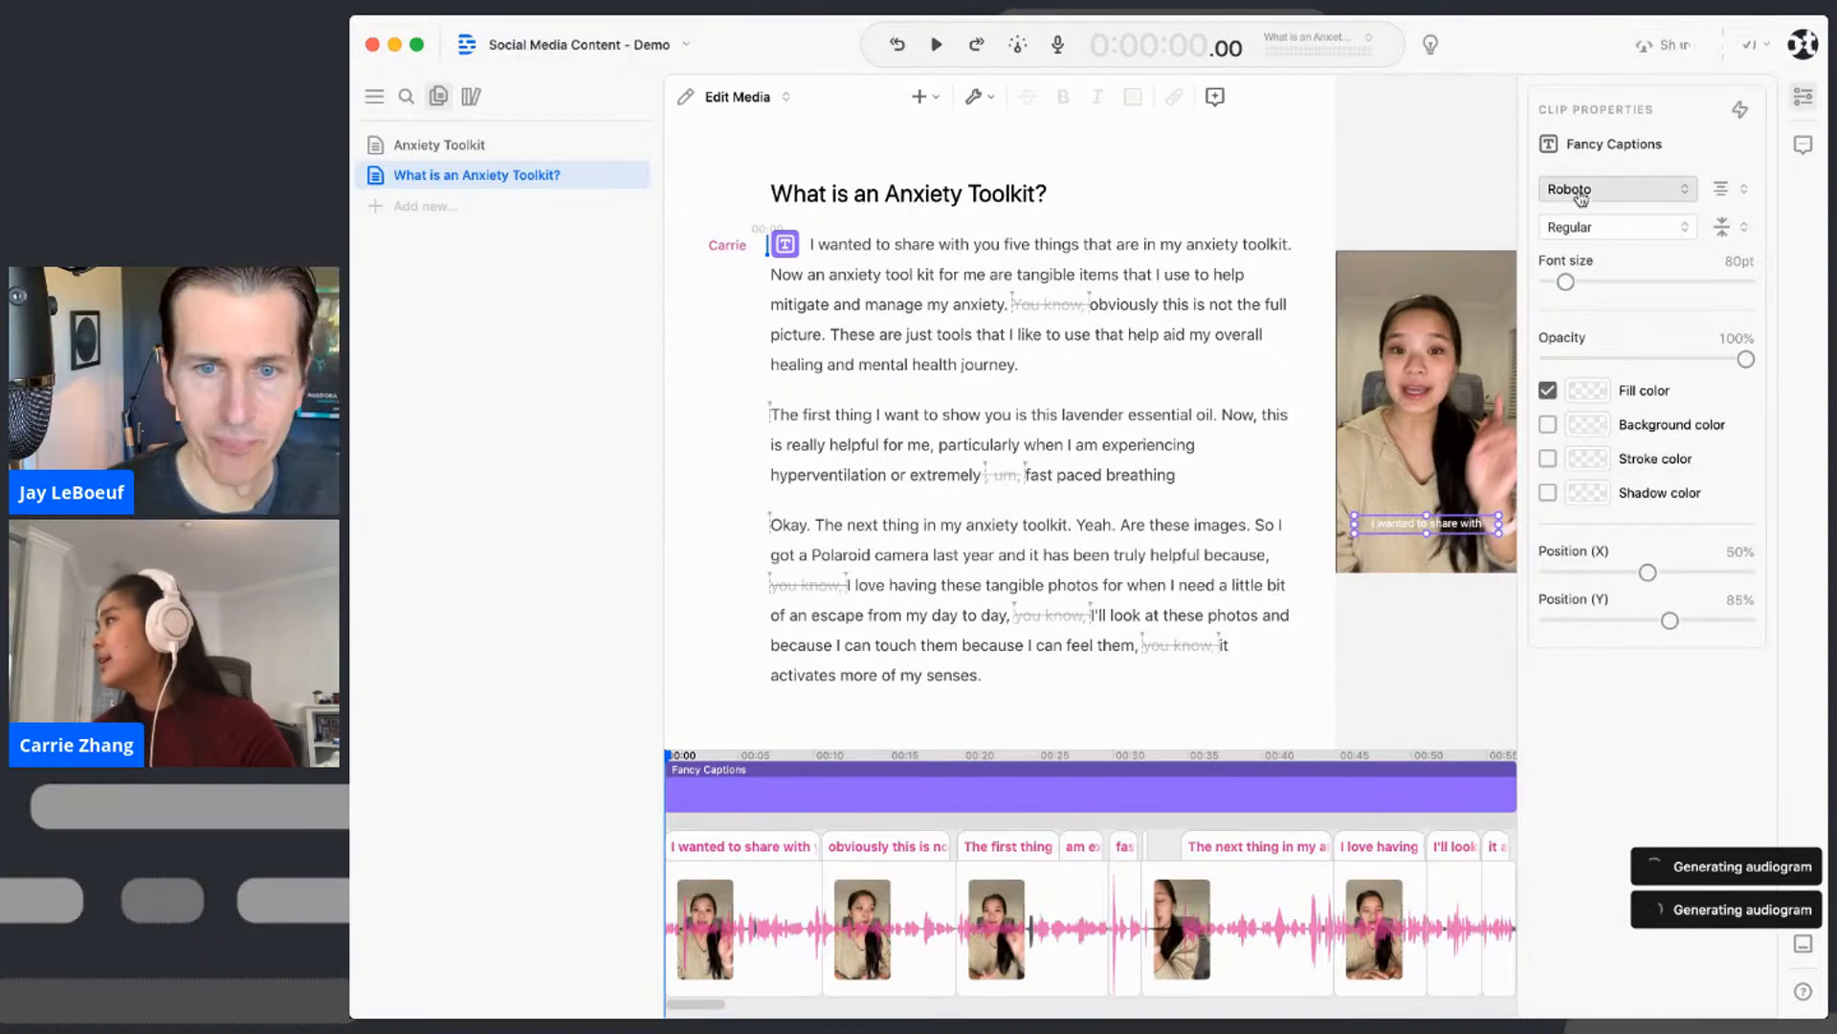
- Set the Fancy Captions font to Roboto Condensed in Bold weight
{"action": "left_click", "coordinate": [1656, 196]}
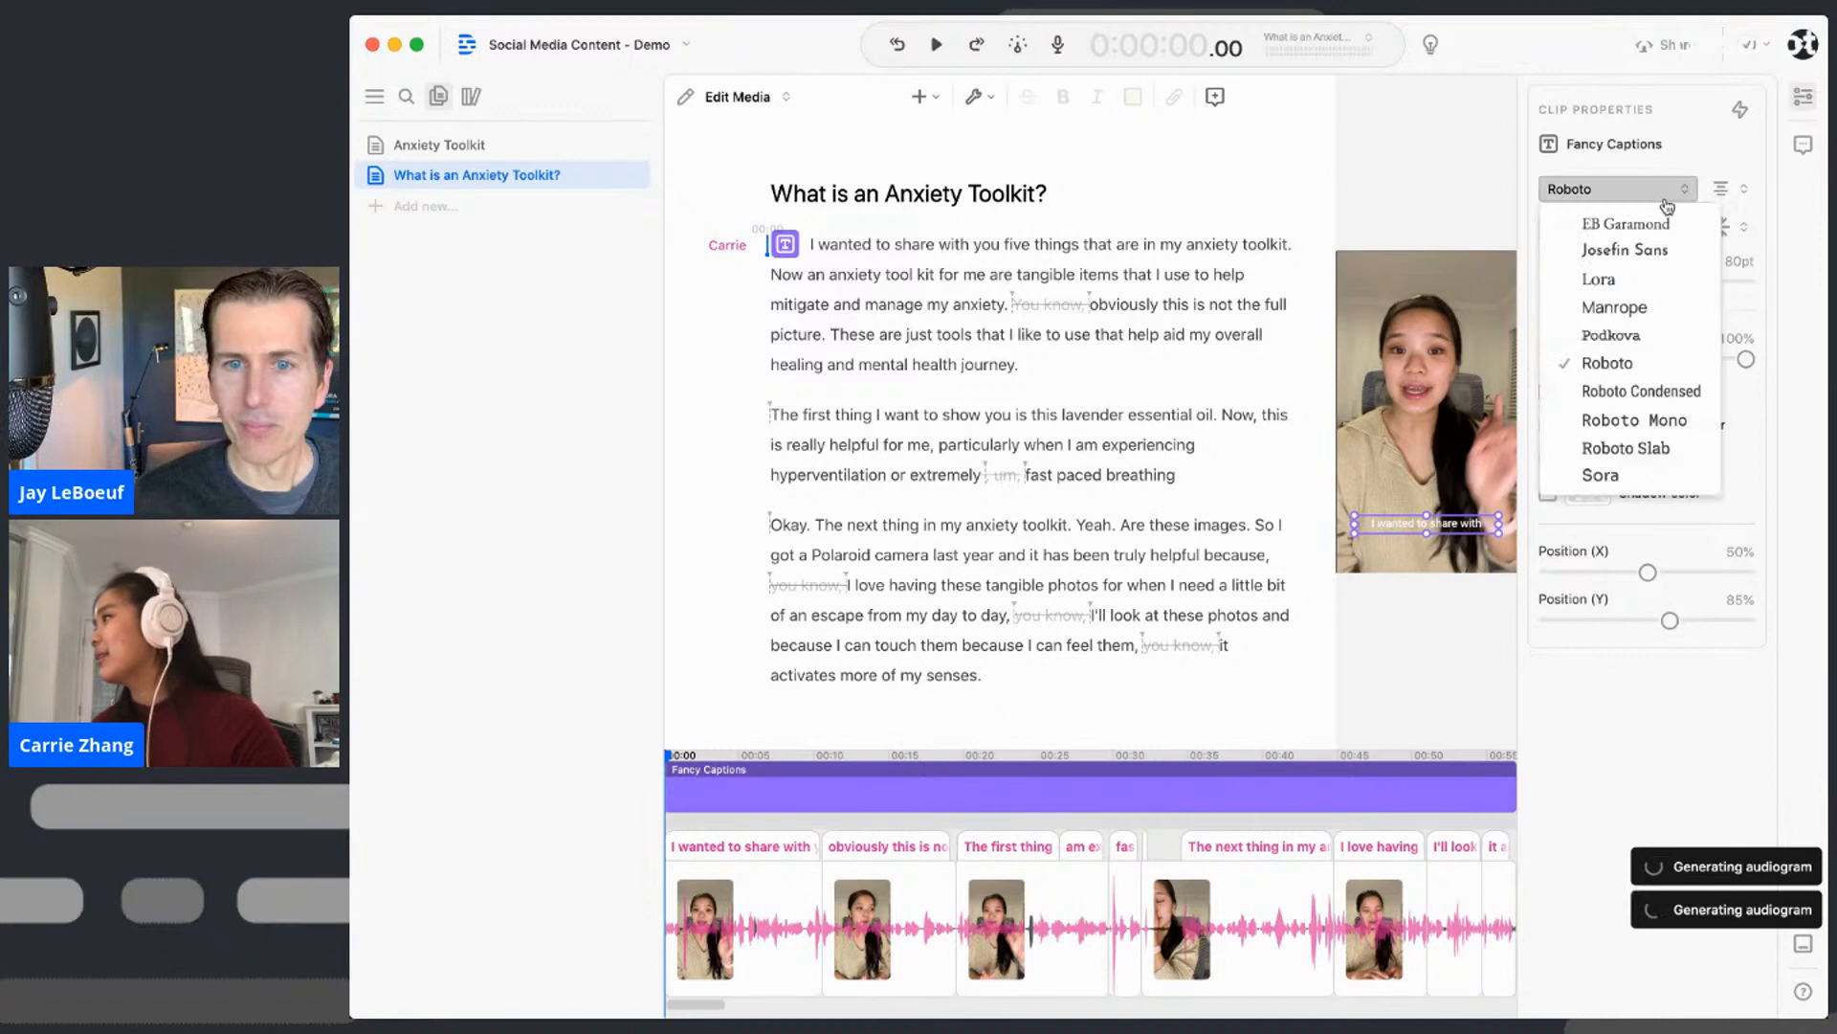
{"action": "left_click", "coordinate": [1631, 400]}
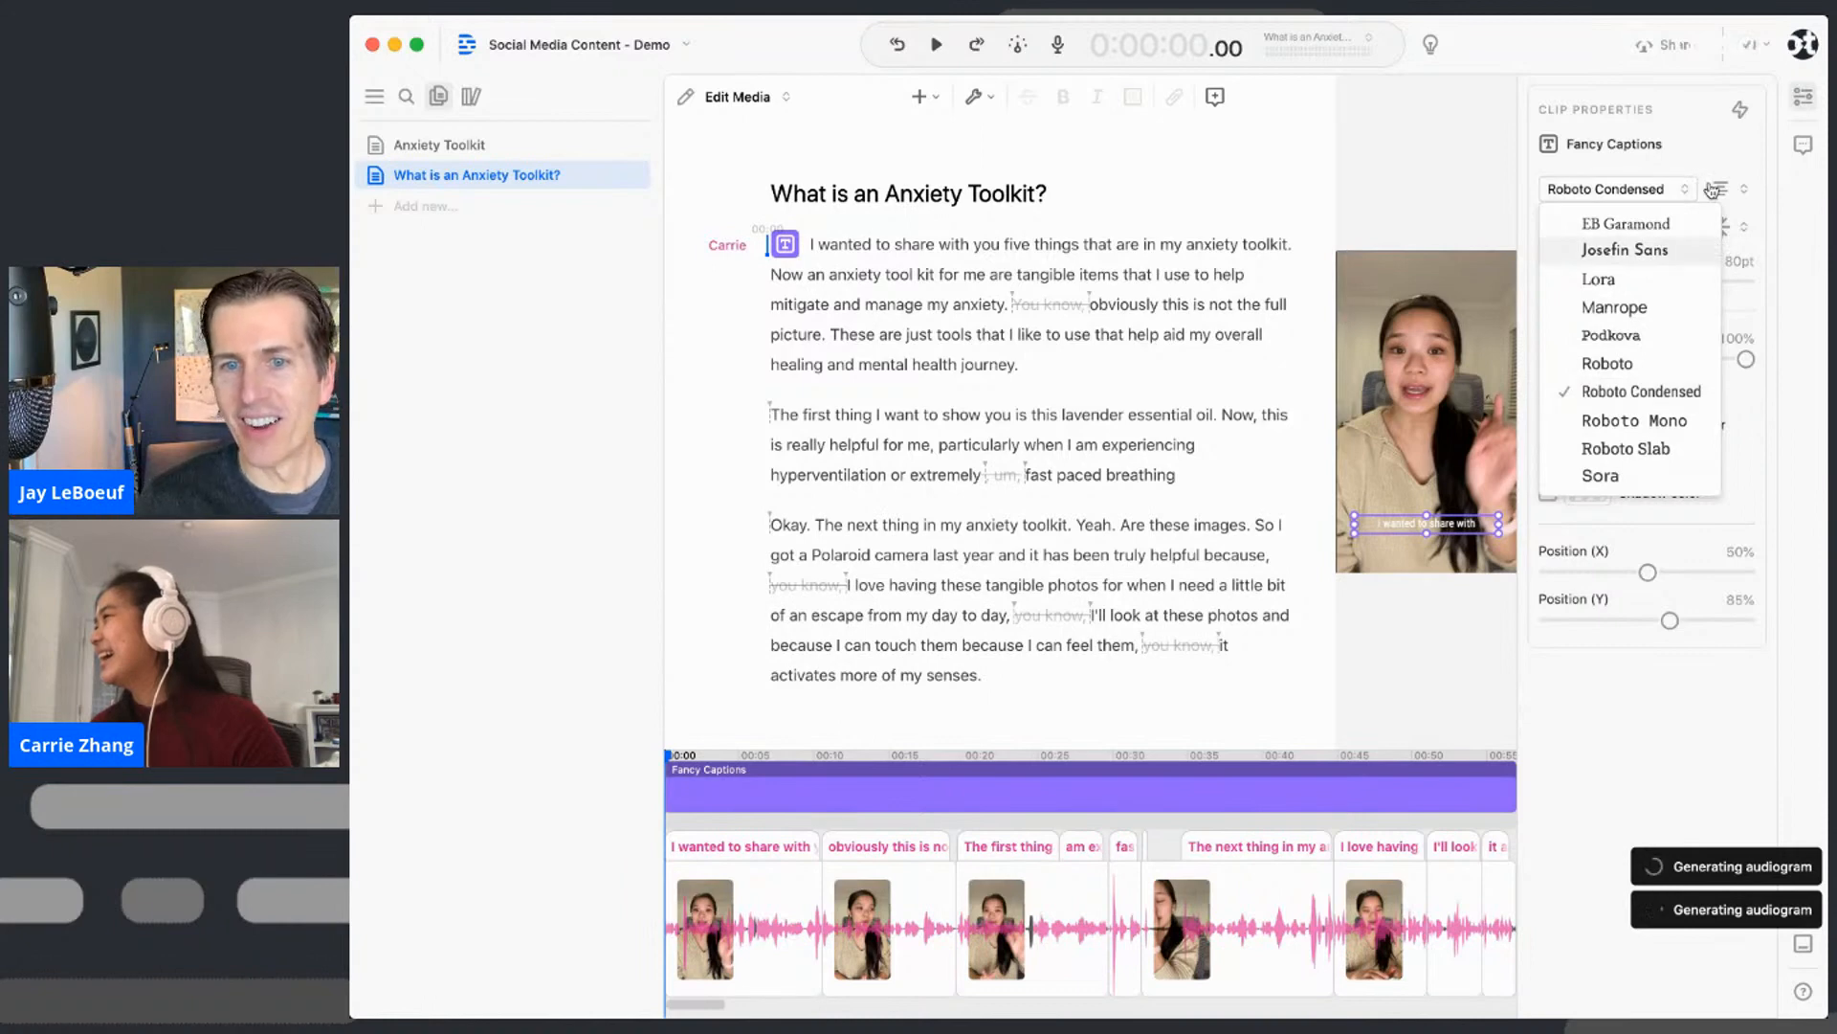
{"action": "left_click", "coordinate": [1684, 169]}
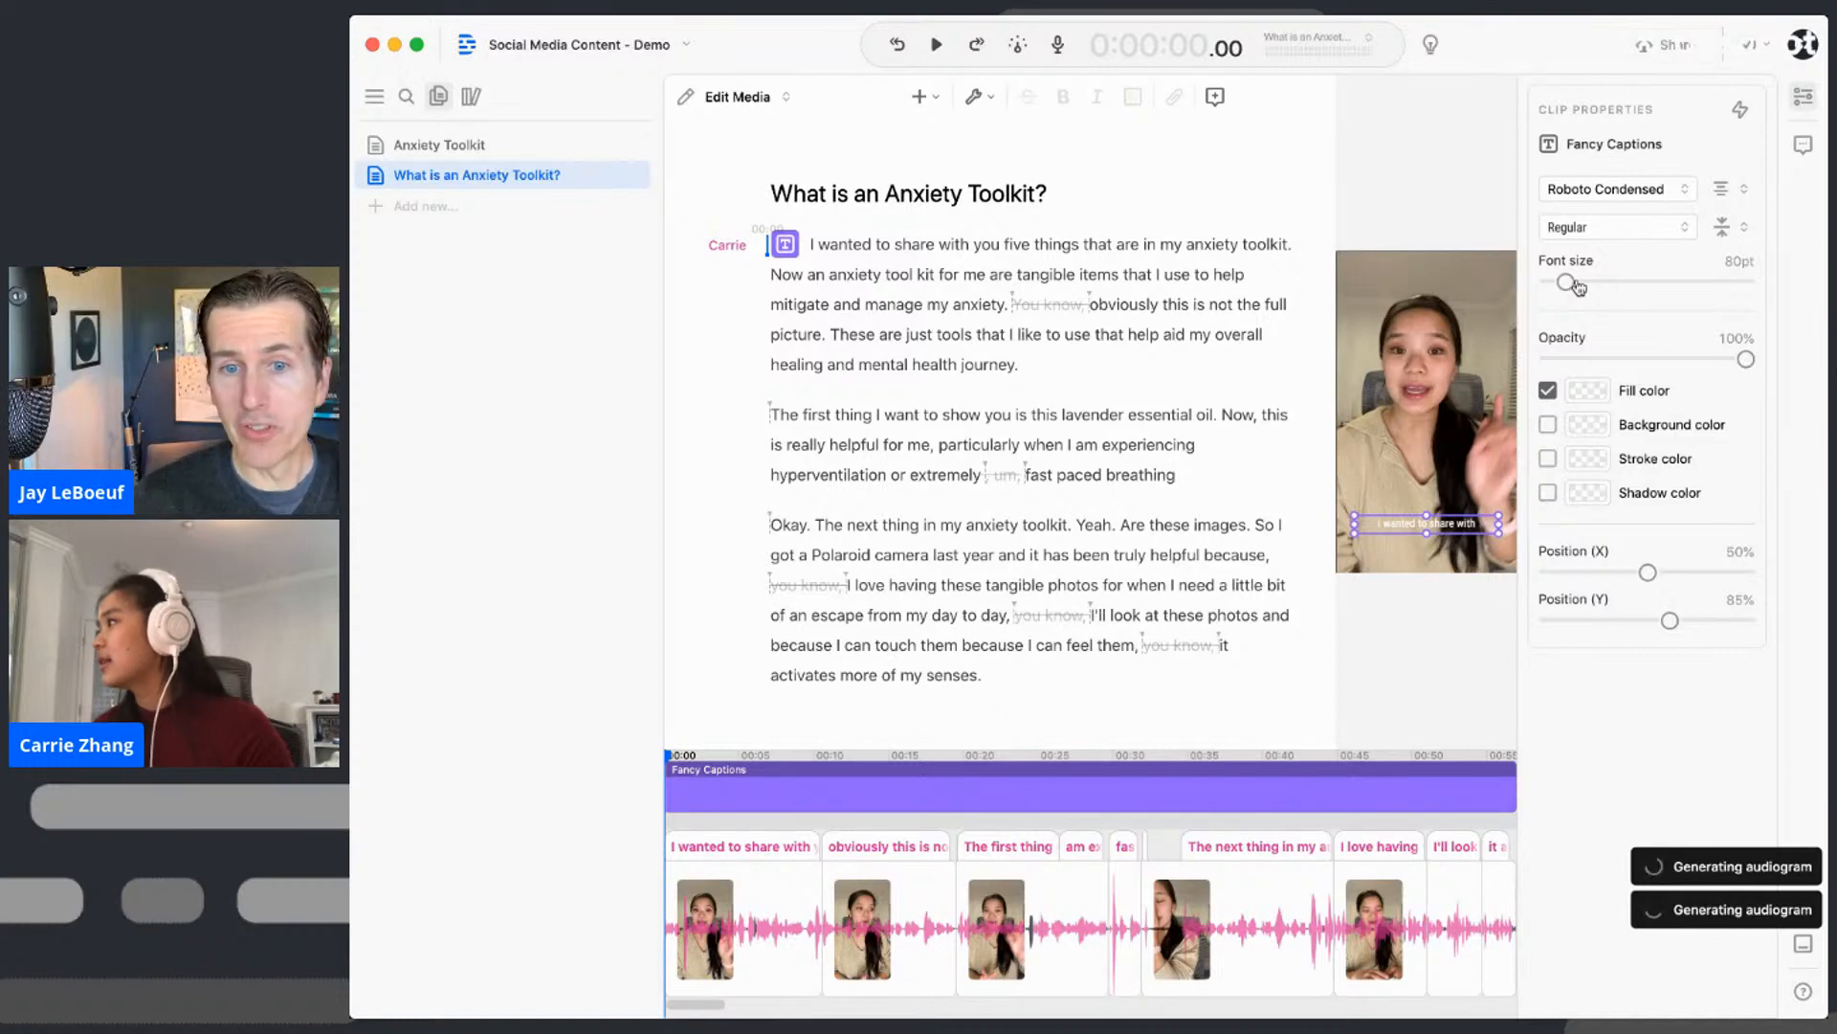
{"action": "left_click", "coordinate": [1568, 230]}
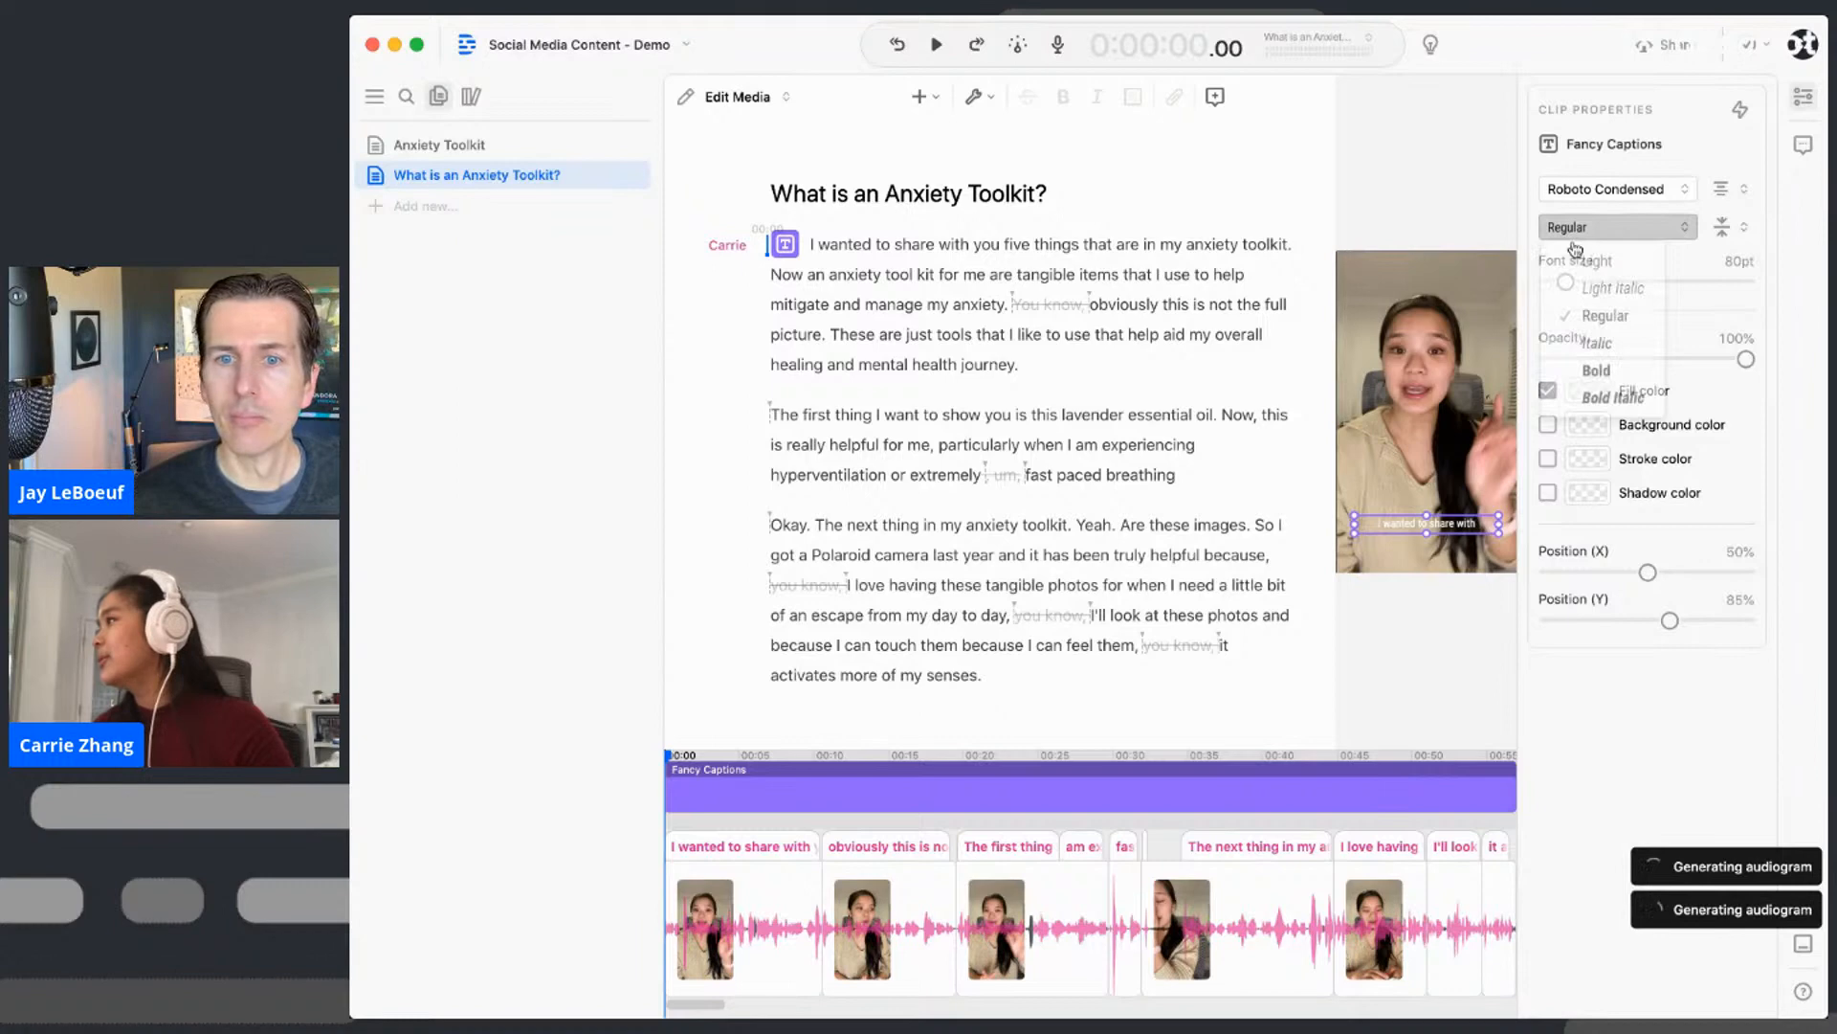
{"action": "left_click", "coordinate": [1597, 373]}
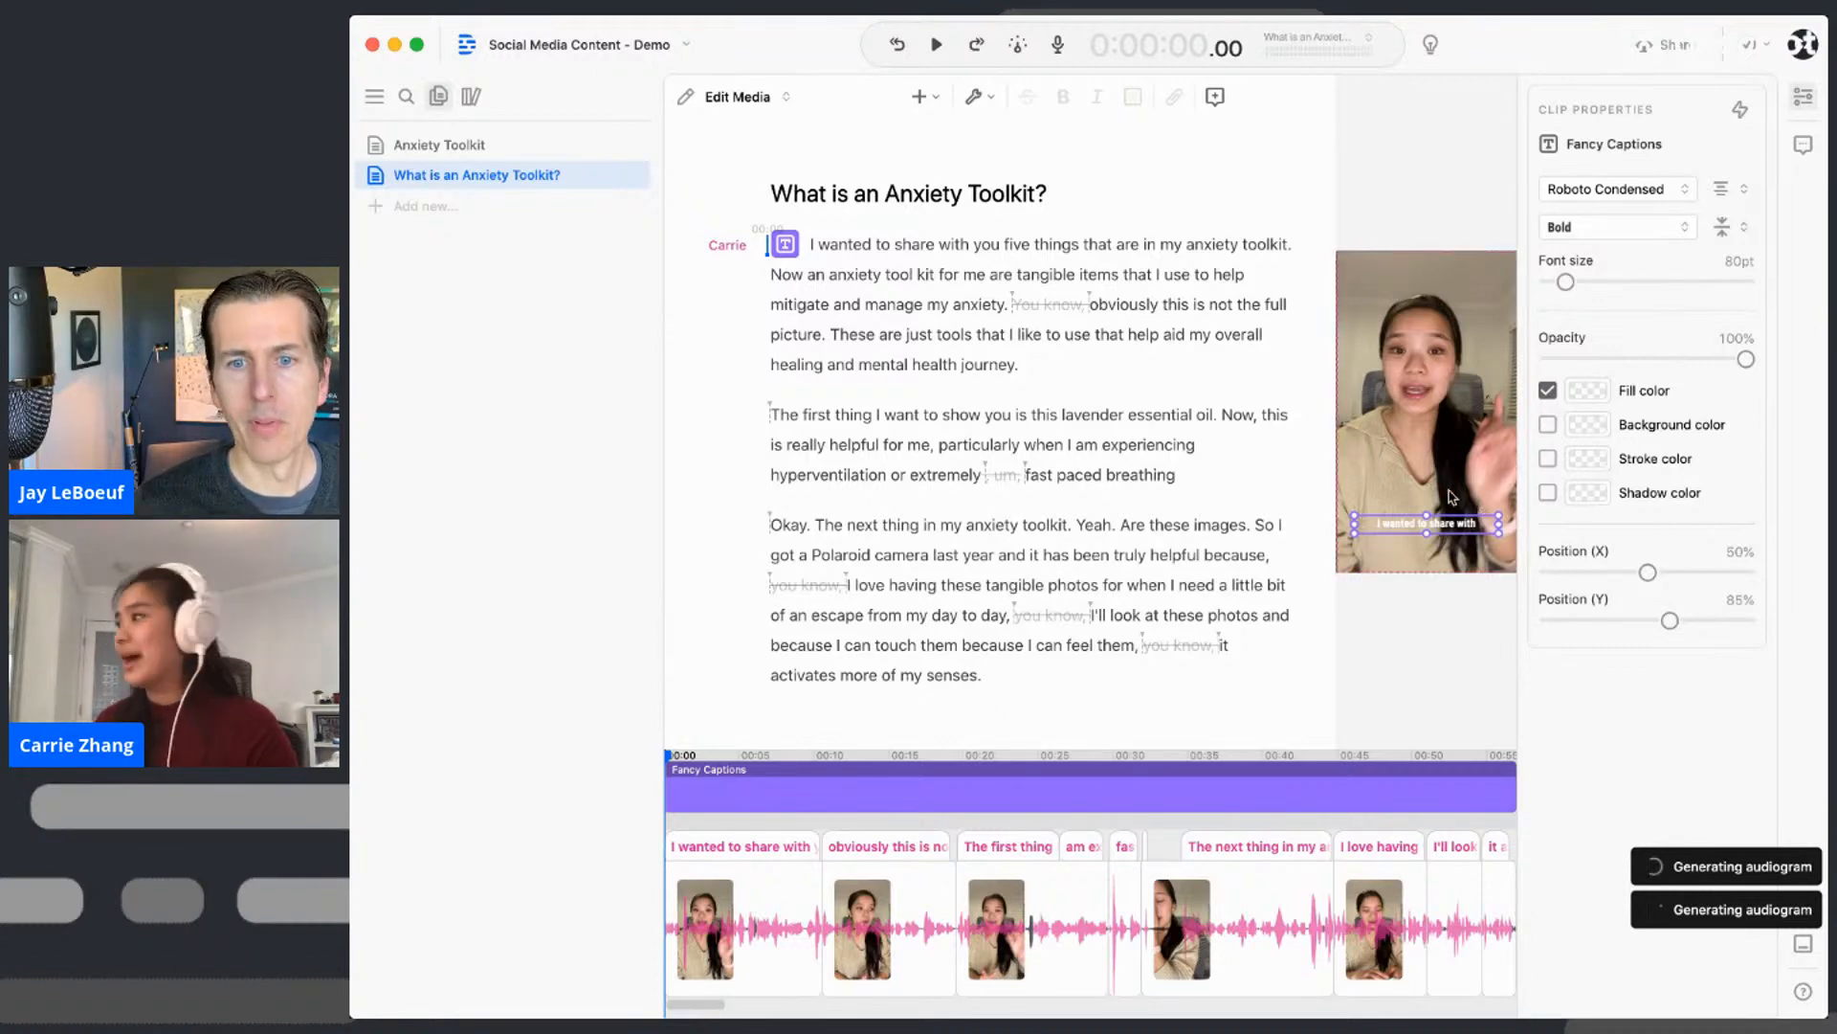
- Enable a background color behind the captions and make it teal
{"action": "left_click", "coordinate": [1548, 425]}
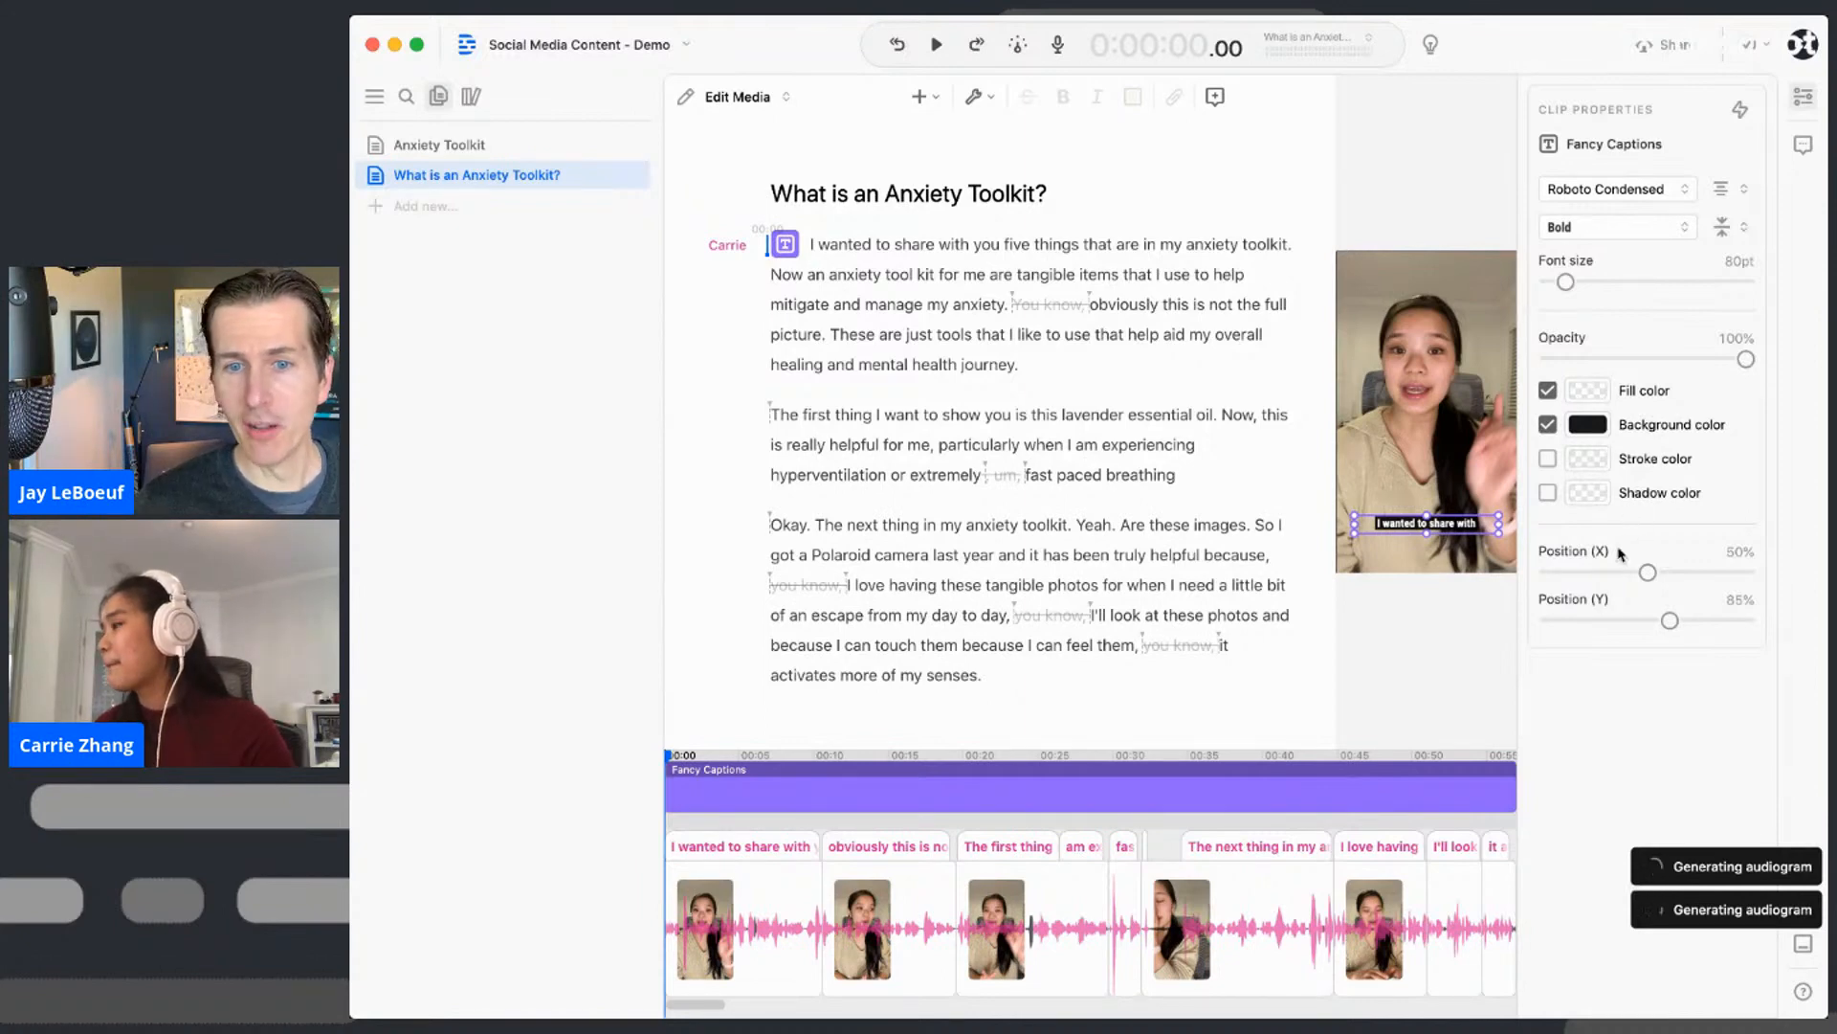
{"action": "left_click", "coordinate": [1596, 429]}
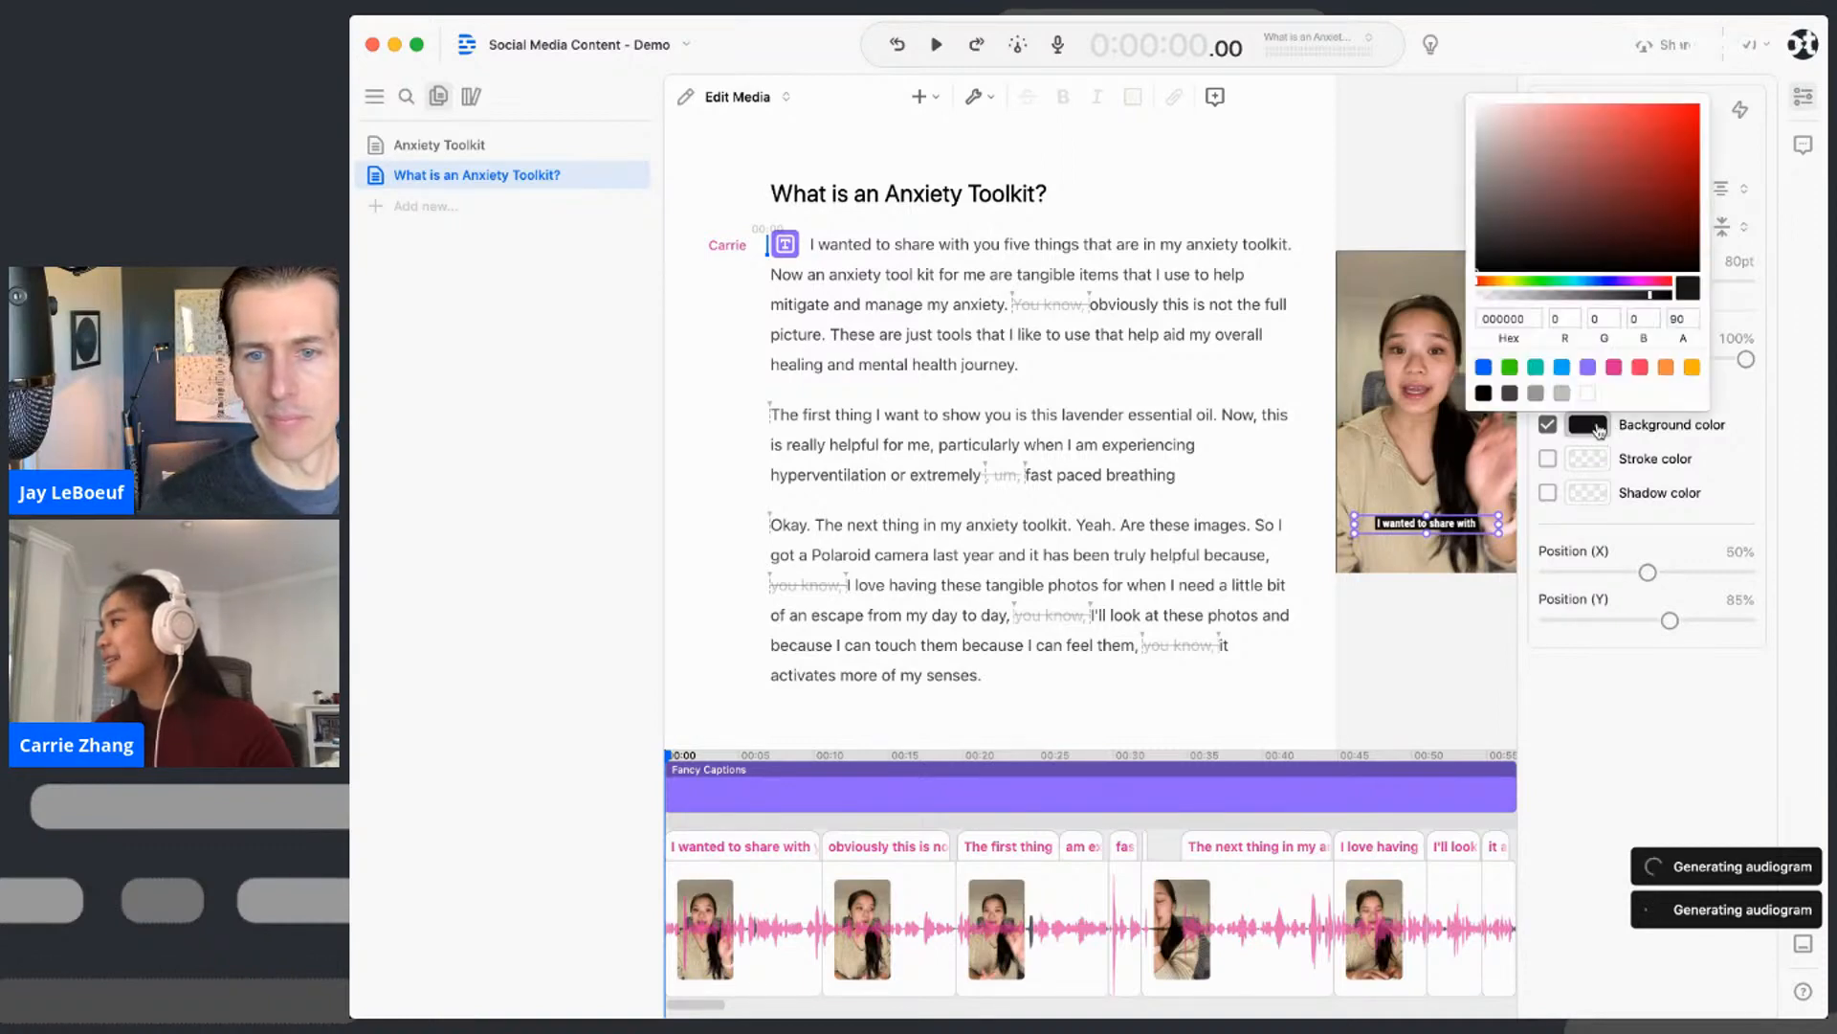
{"action": "left_click", "coordinate": [1536, 368]}
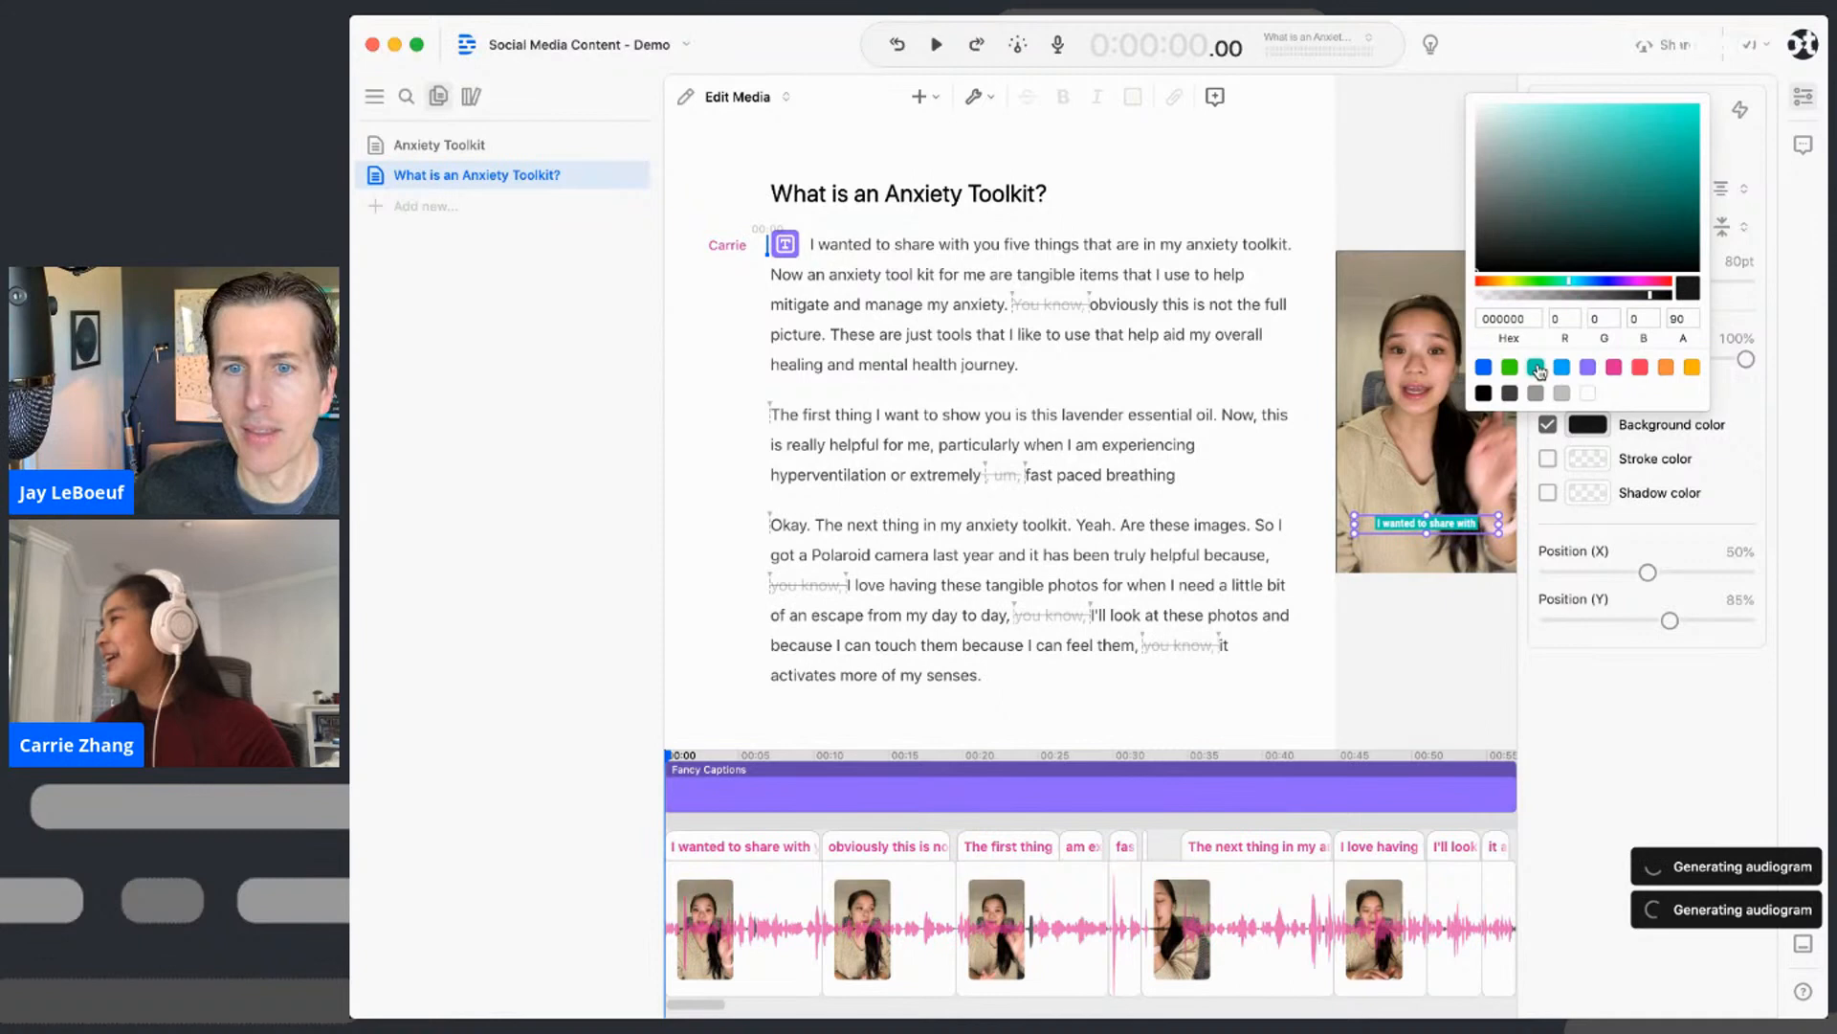
{"action": "left_click", "coordinate": [1743, 469]}
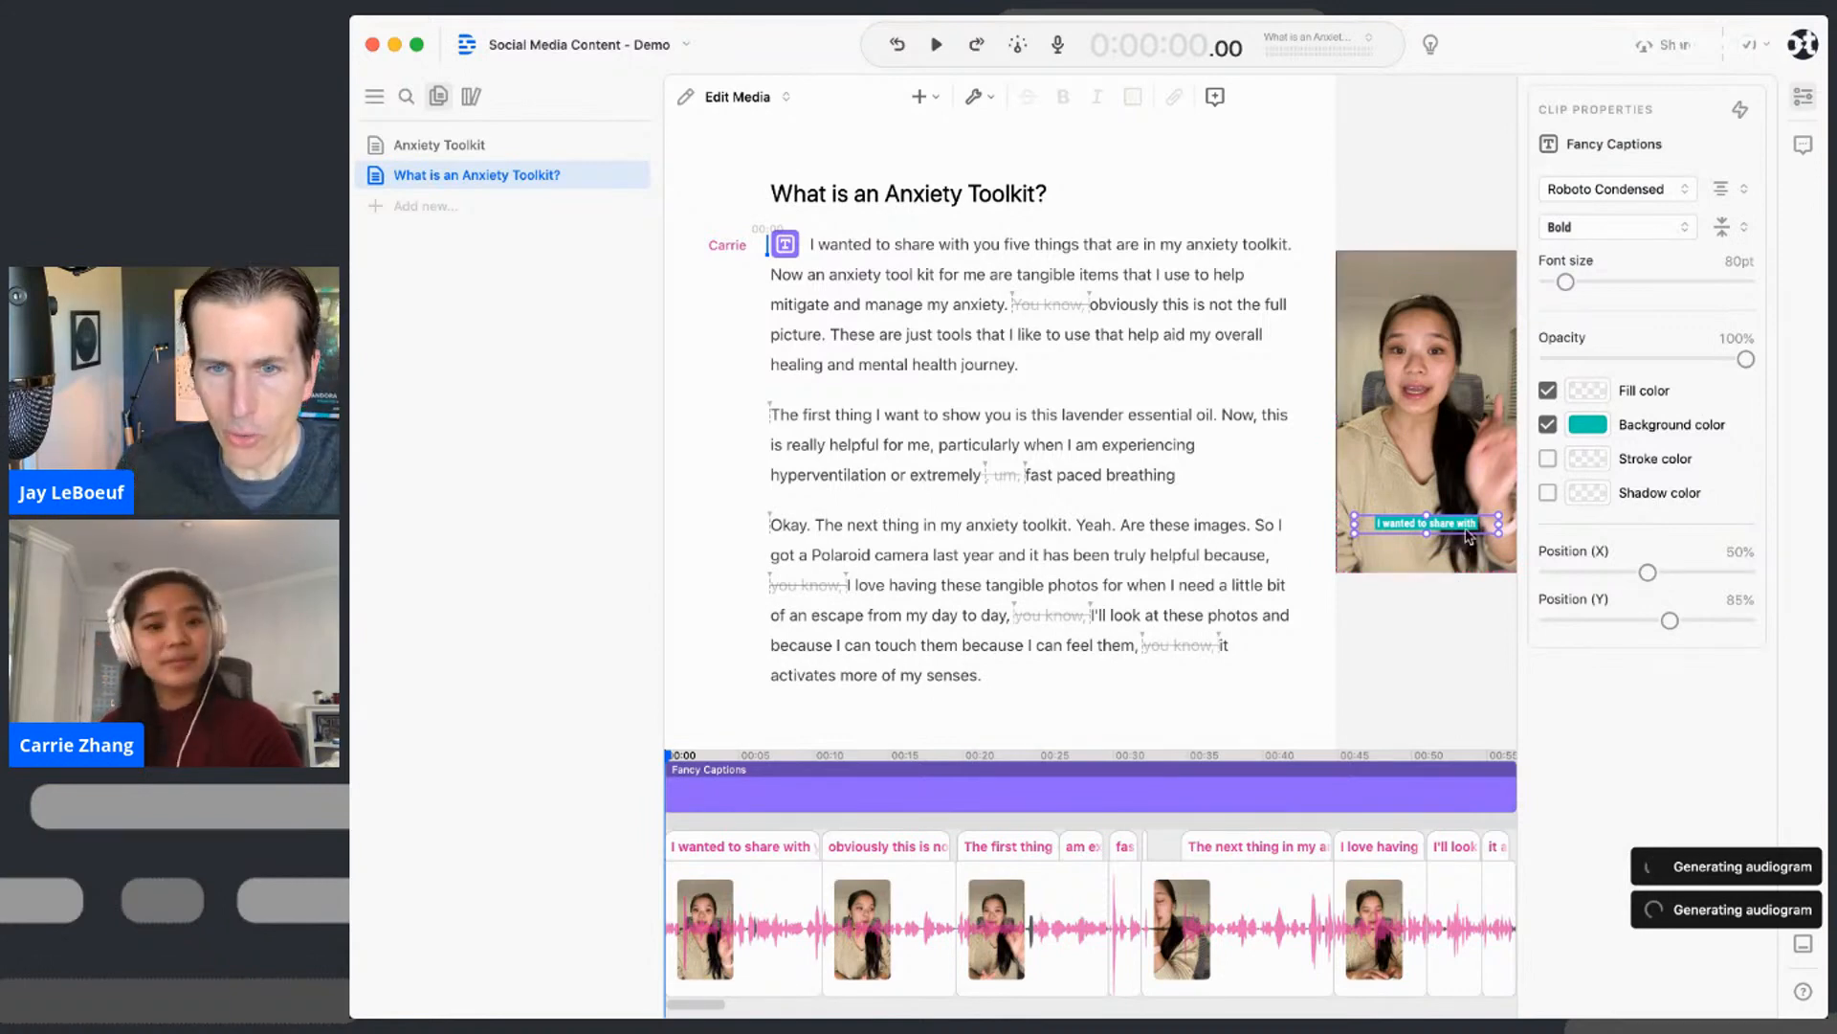
- Add a black stroke with a width of 9.6 pt to the captions
{"action": "left_click", "coordinate": [1589, 467]}
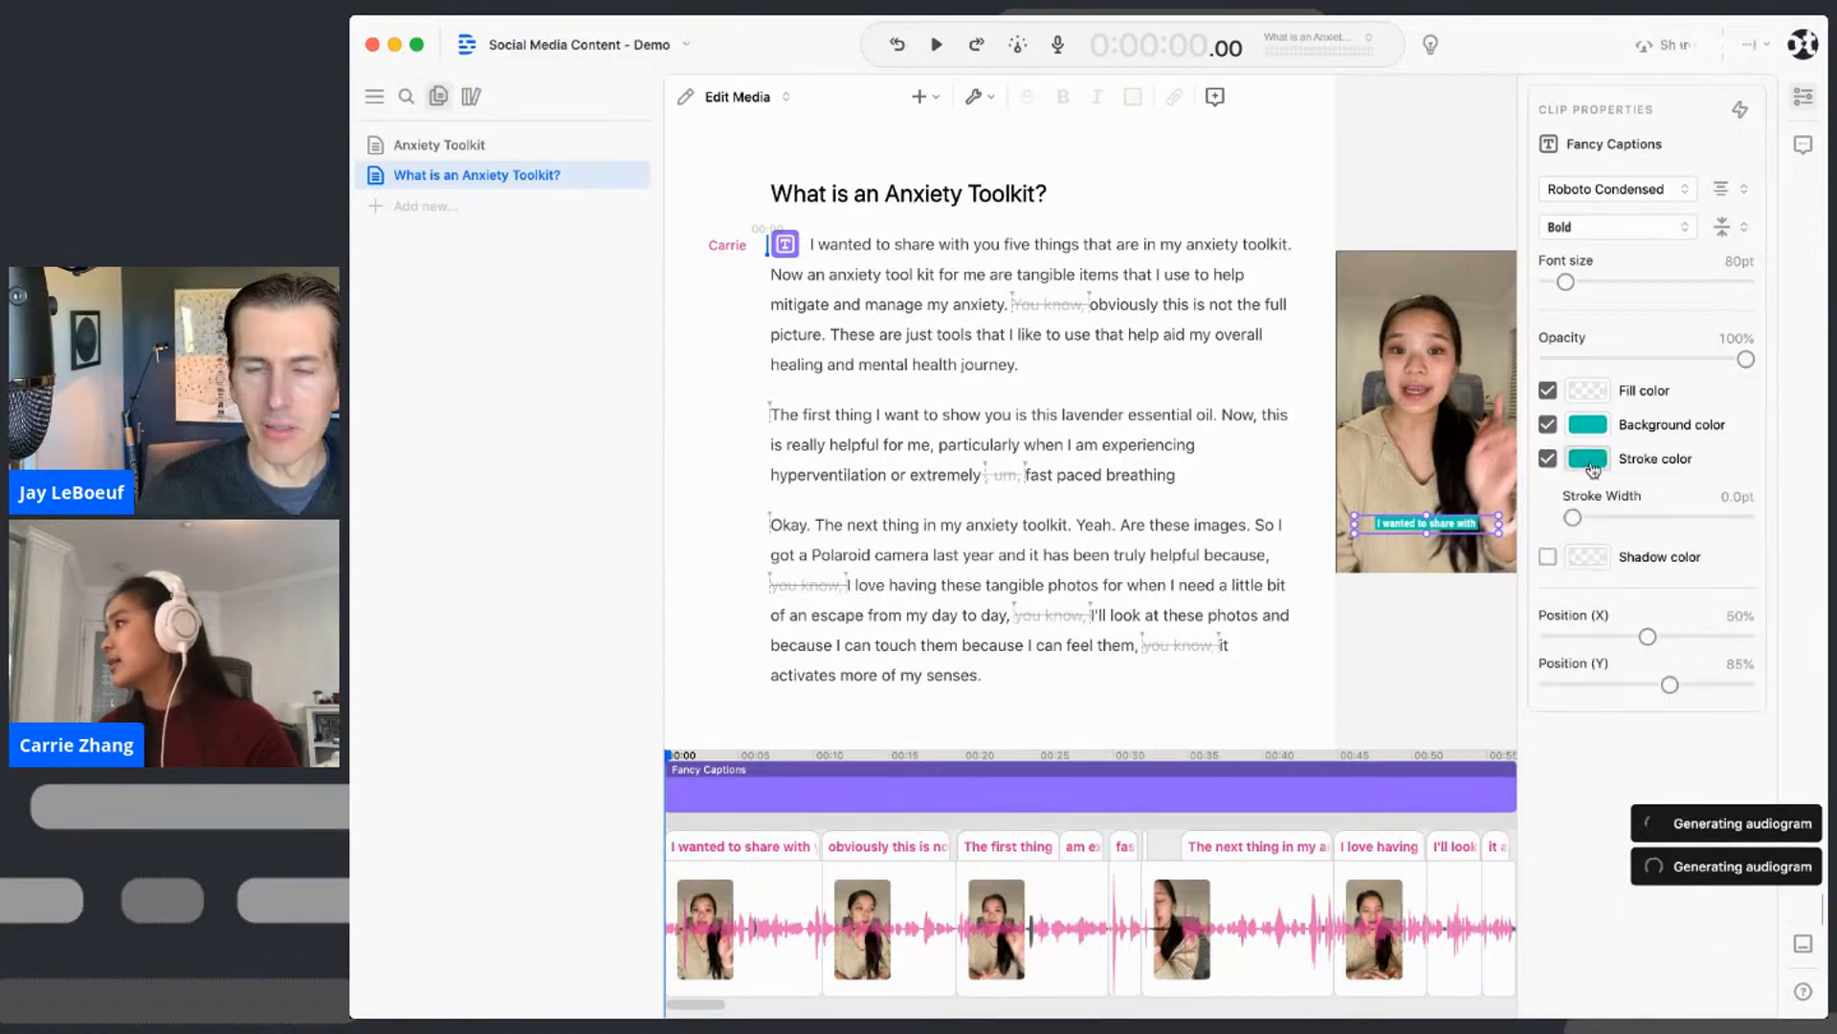
{"action": "left_click", "coordinate": [1590, 460]}
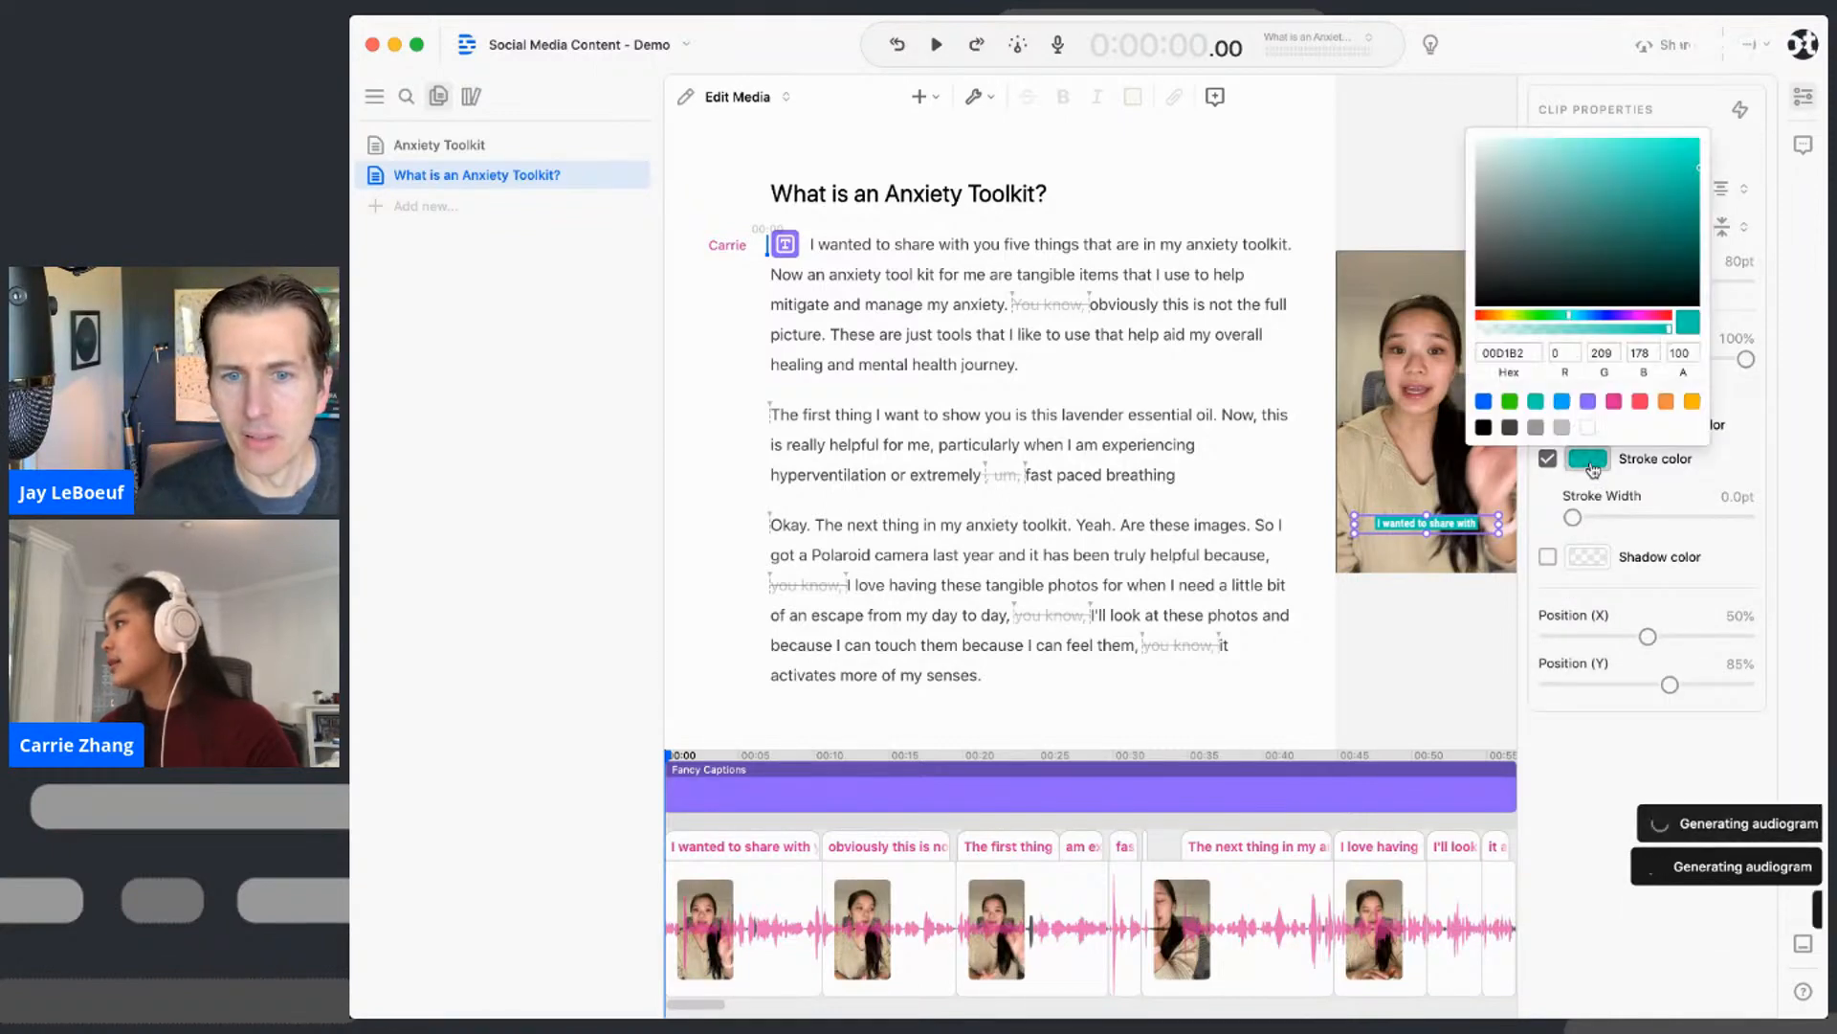
{"action": "left_click", "coordinate": [1484, 429]}
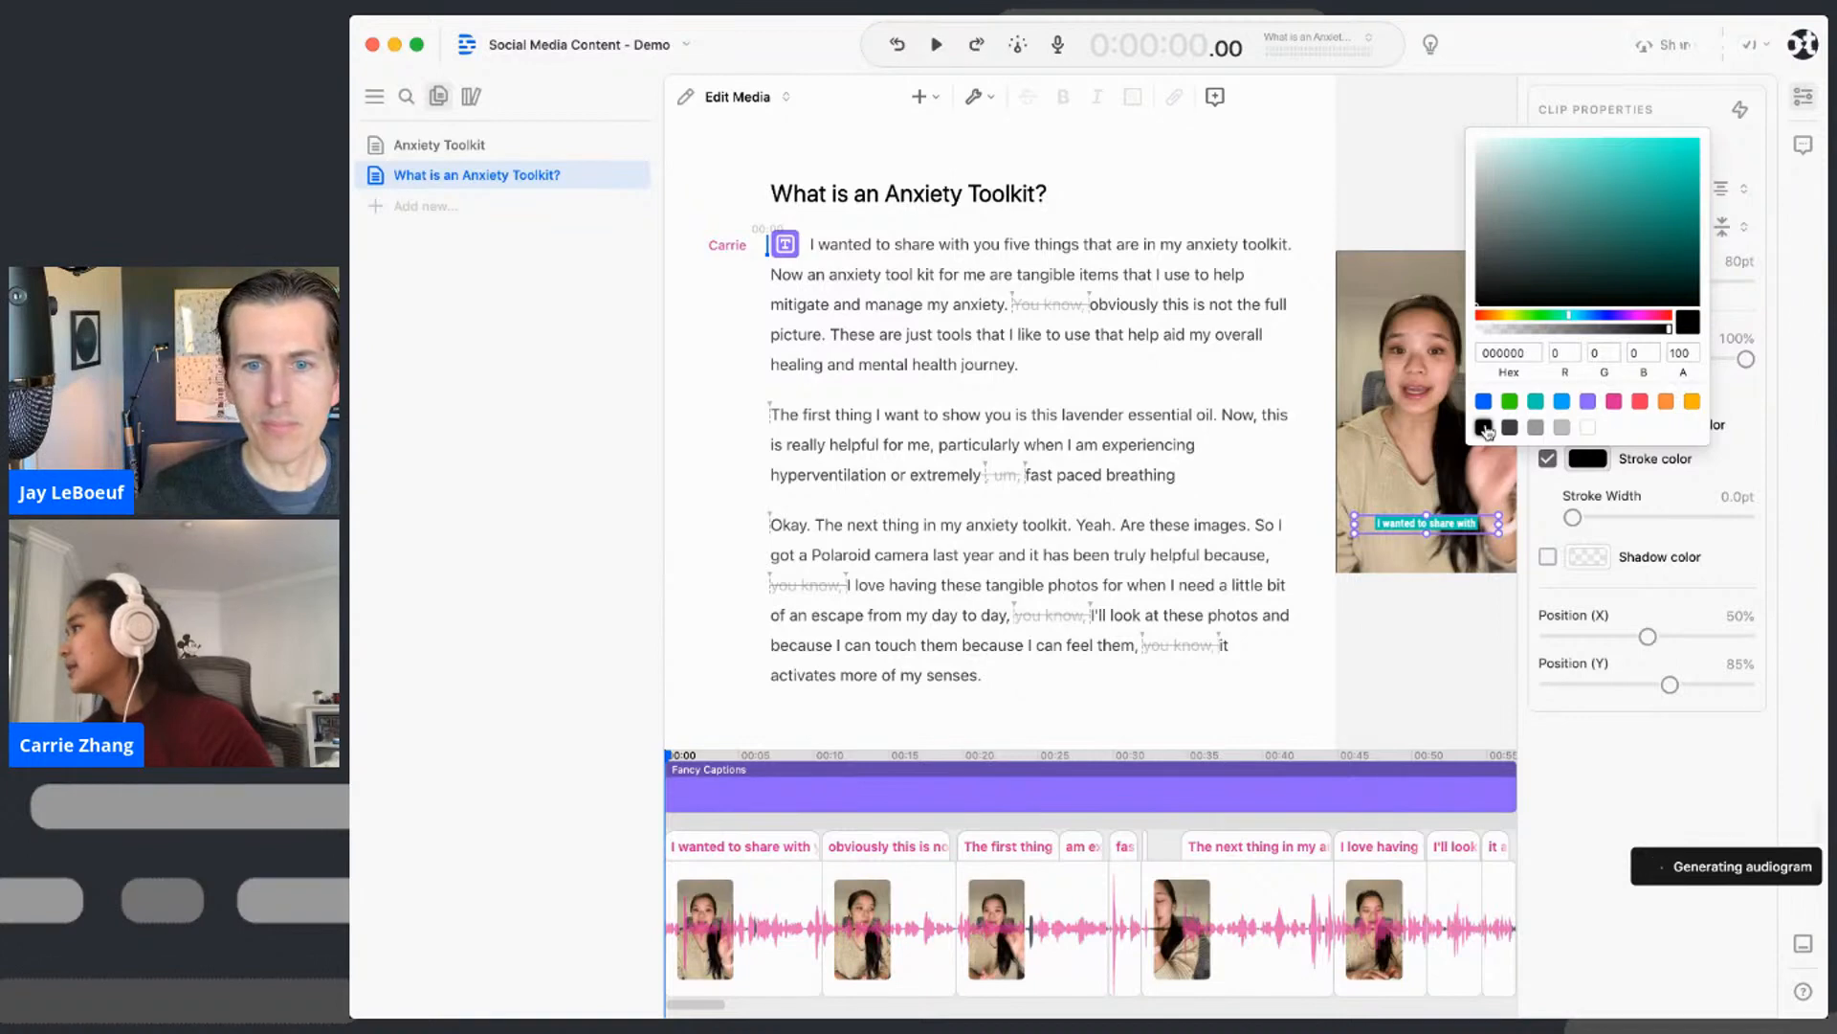
{"action": "left_click", "coordinate": [1660, 490]}
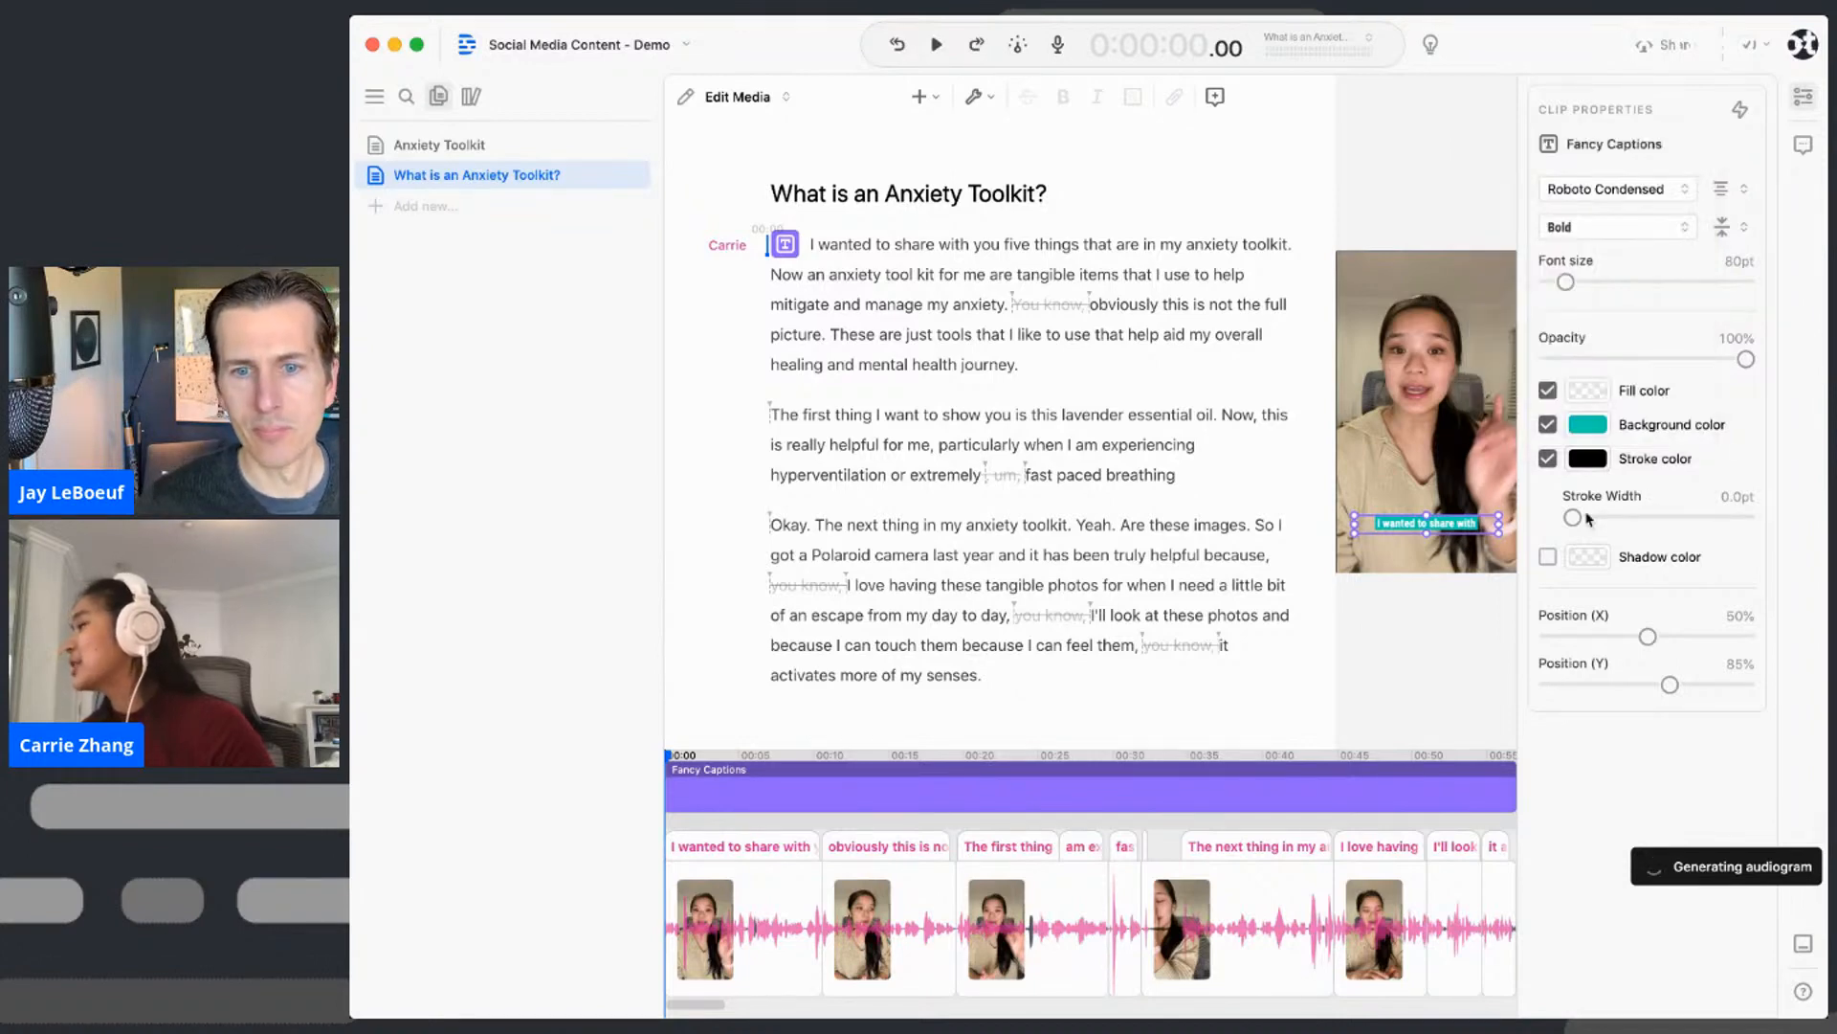
{"action": "left_click_drag", "start_coordinate": [1575, 520], "coordinate": [1590, 522]}
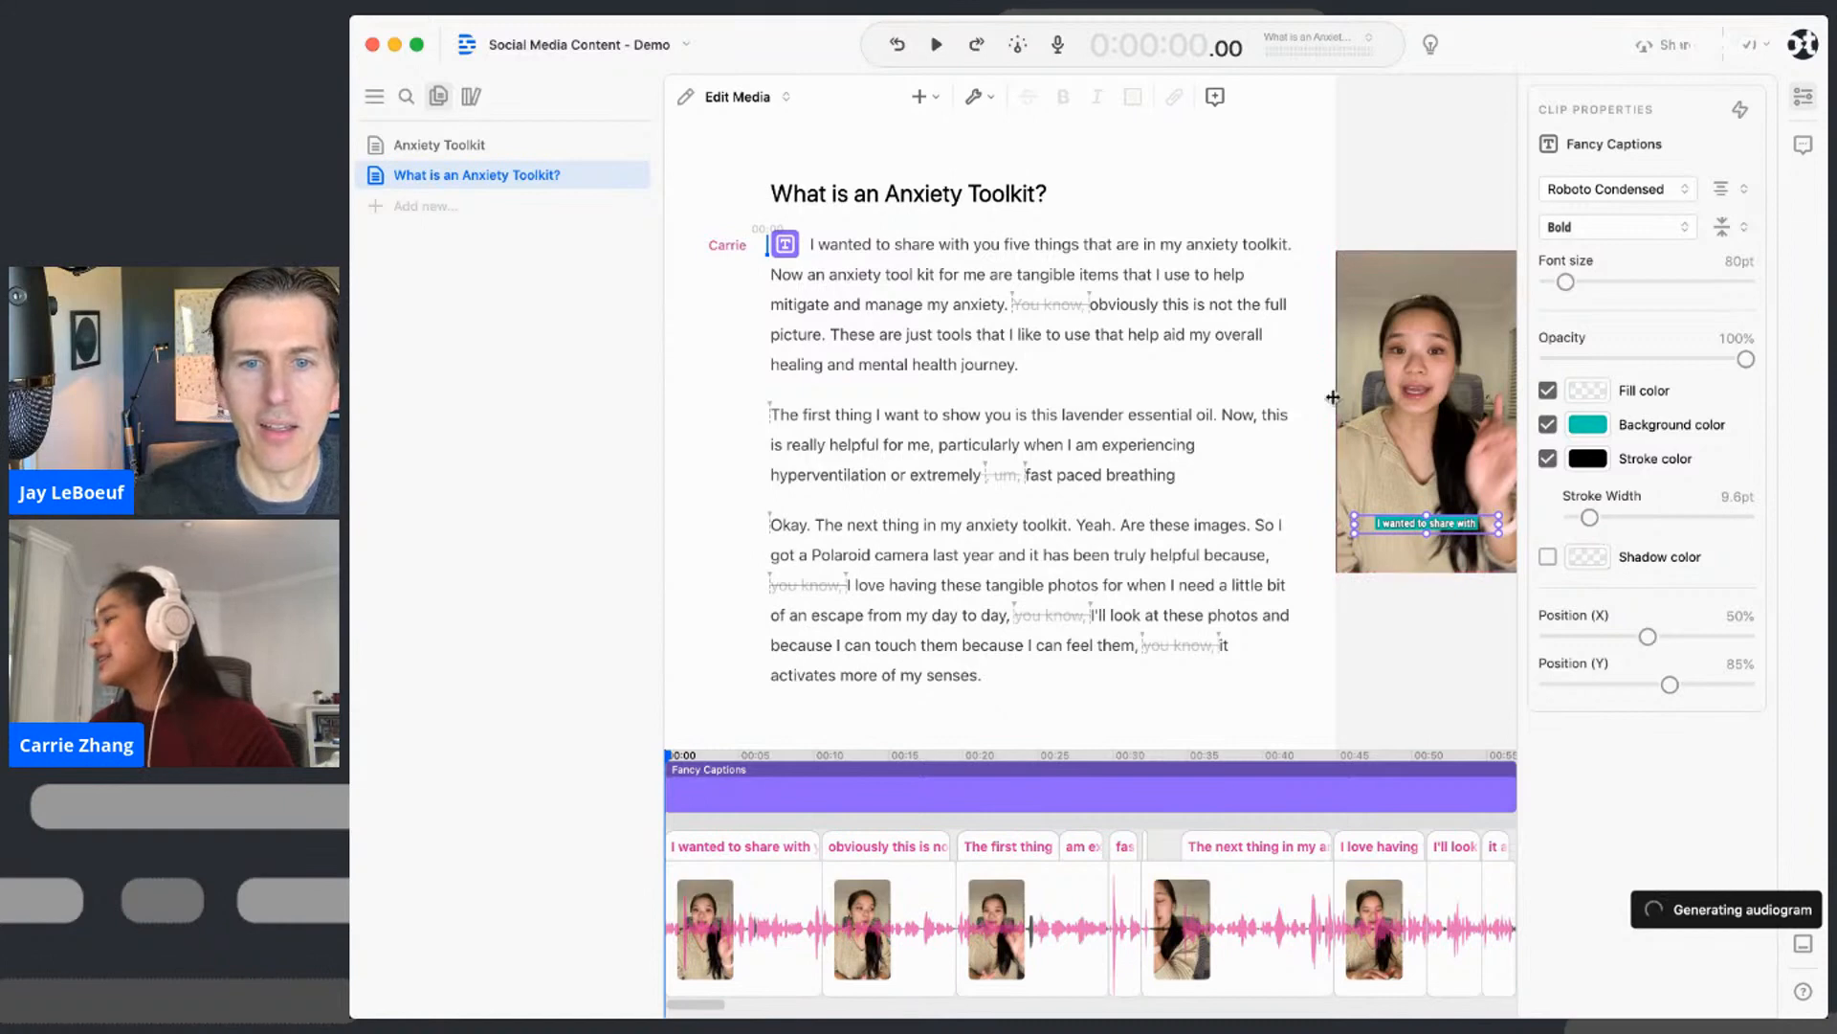
- Enable a shadow on the captions and set its blur to 10.2 pt
{"action": "left_click_drag", "start_coordinate": [1291, 395], "coordinate": [1237, 398]}
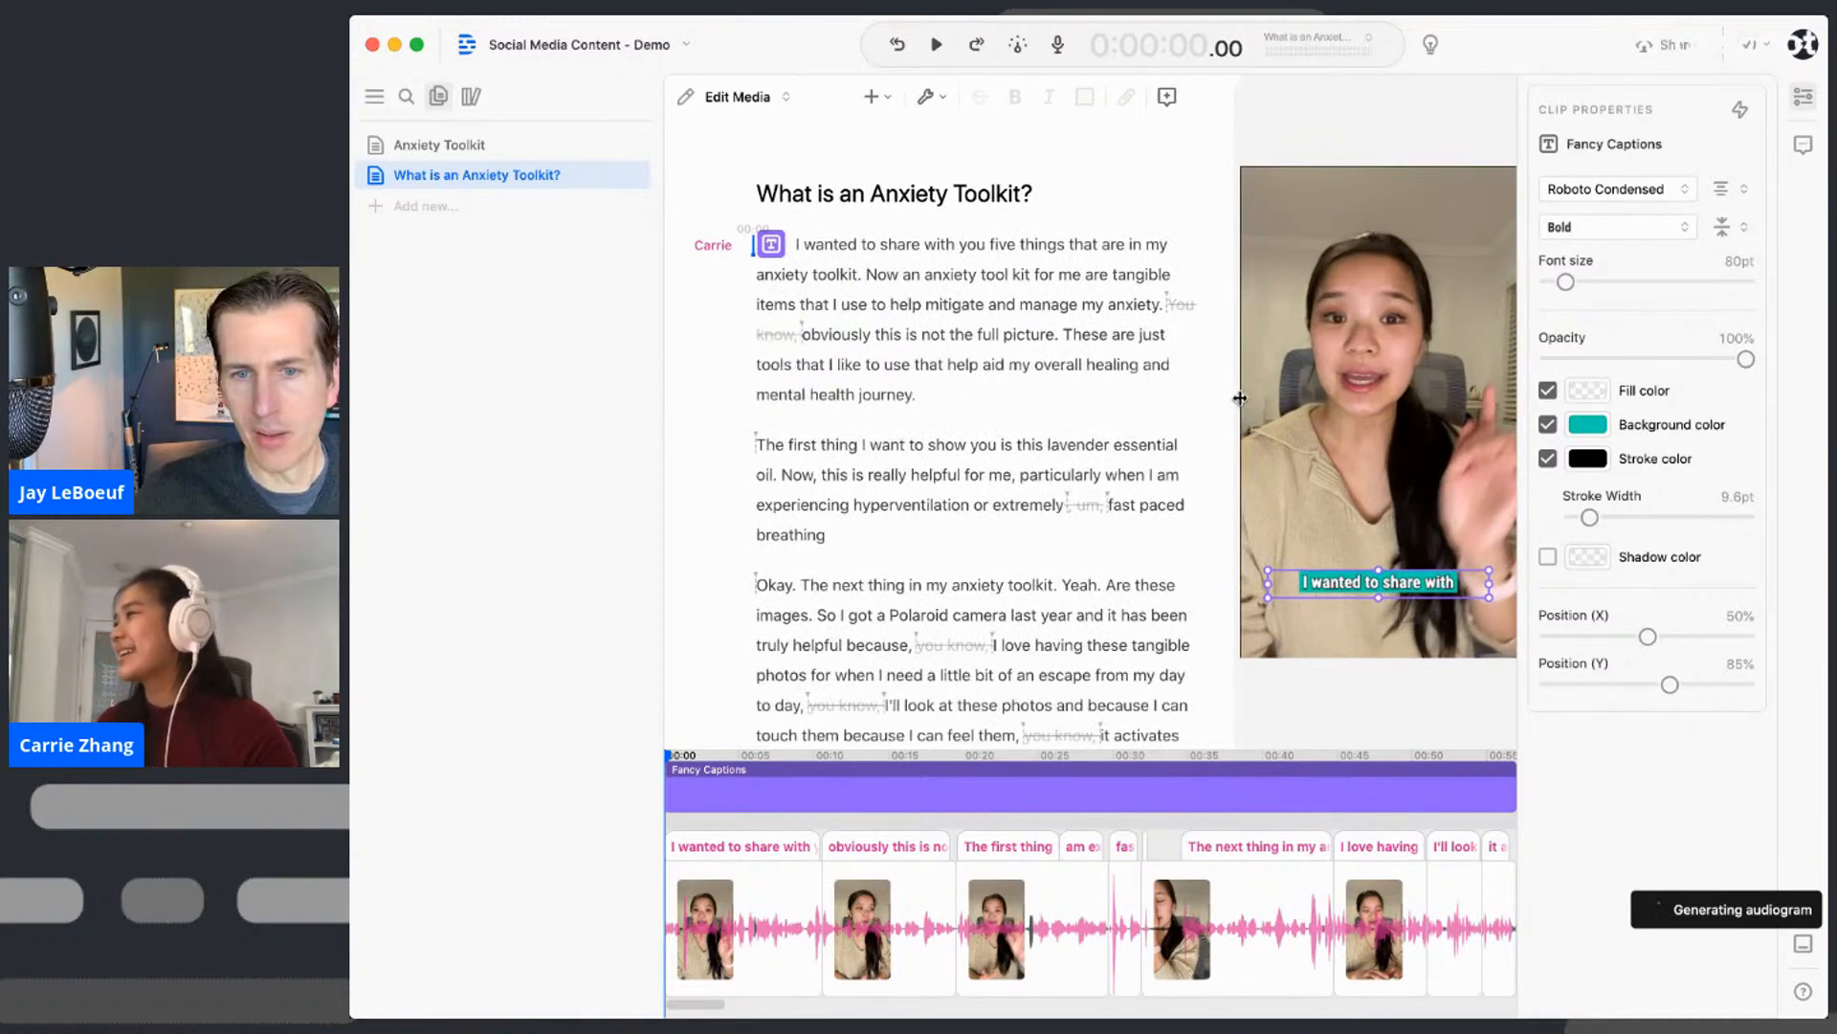
{"action": "left_click", "coordinate": [1548, 560]}
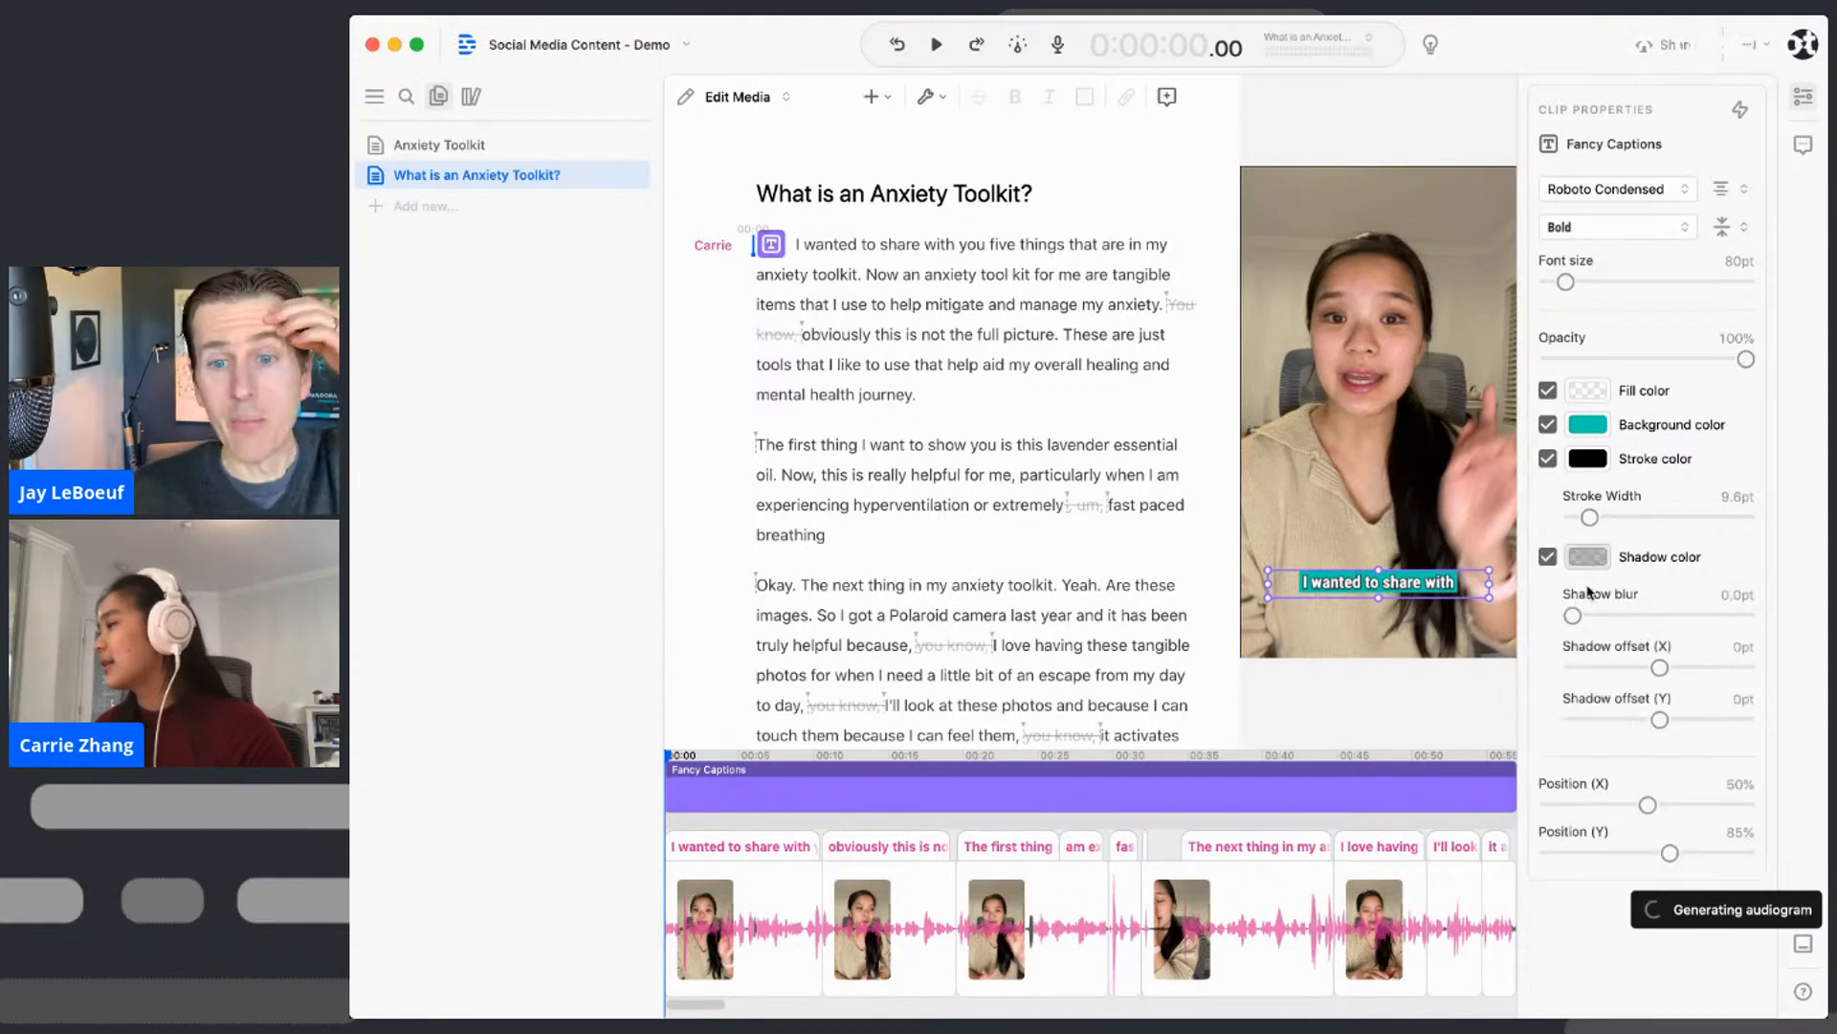
{"action": "left_click_drag", "start_coordinate": [1574, 614], "coordinate": [1592, 618]}
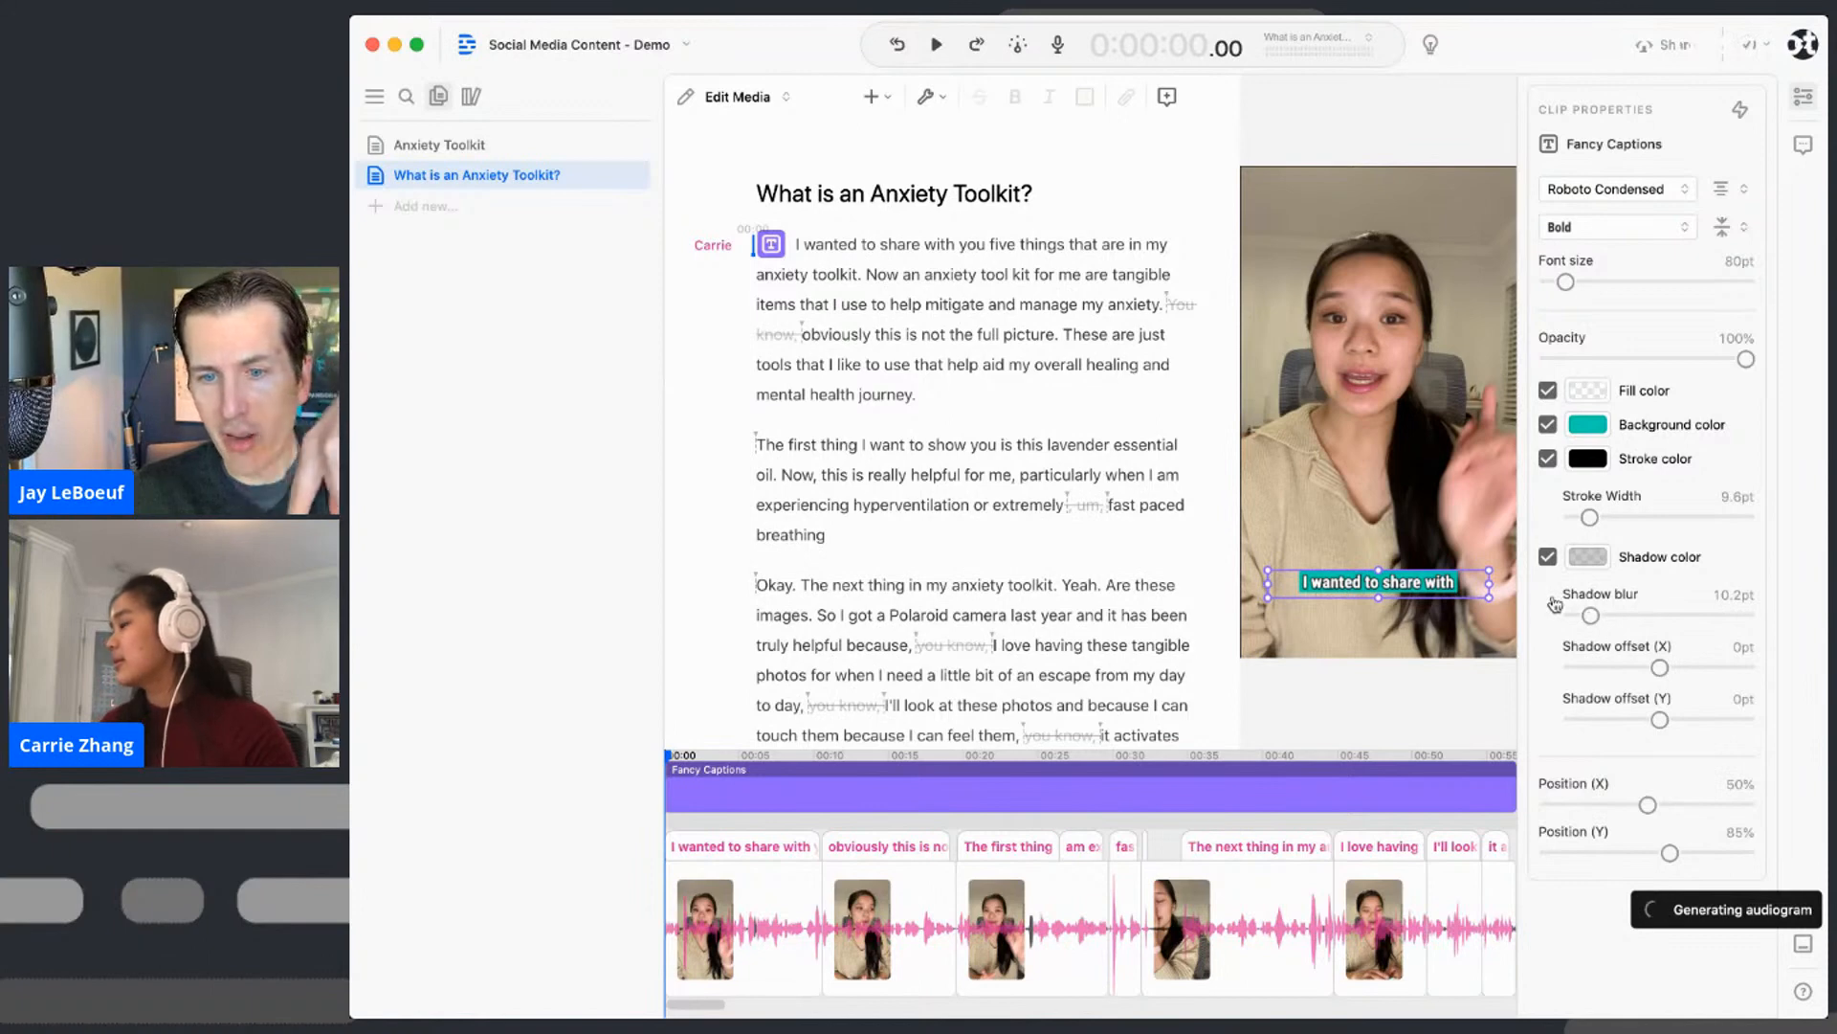
- Try the workspace layout with the video above the script and return the video beside the script
{"action": "left_click", "coordinate": [1805, 947]}
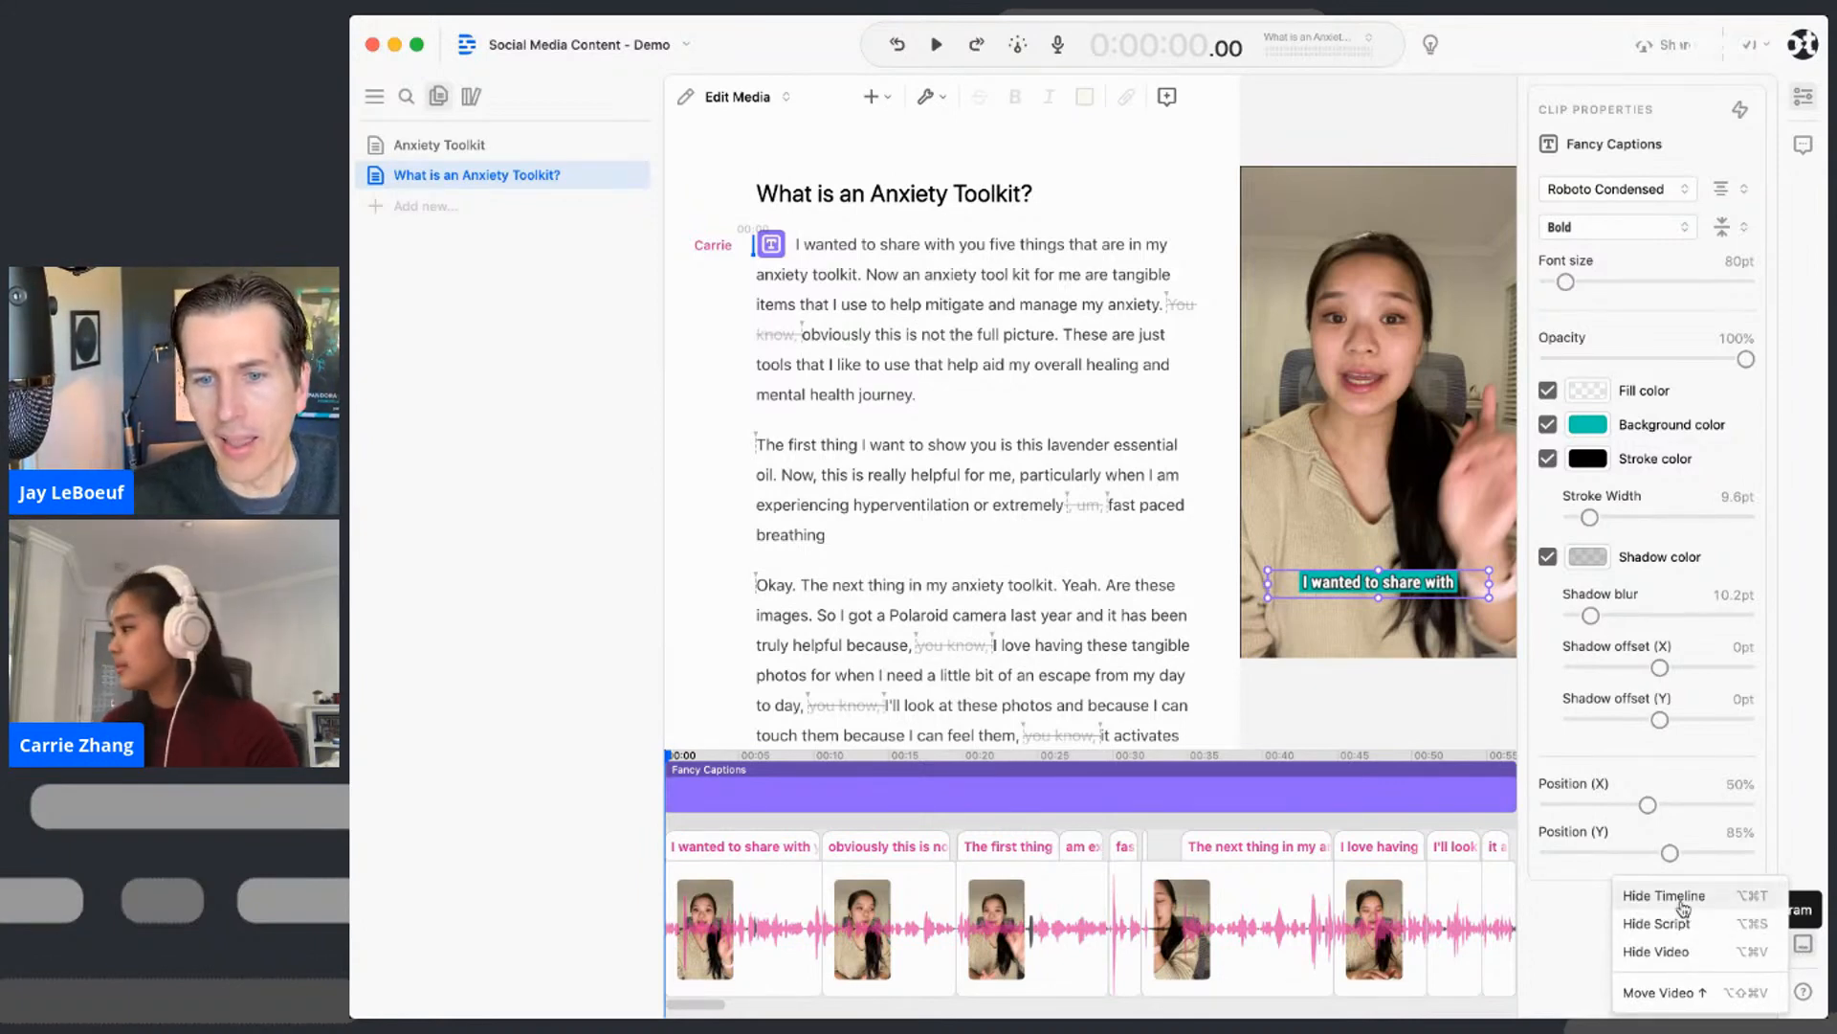
{"action": "left_click", "coordinate": [1697, 995]}
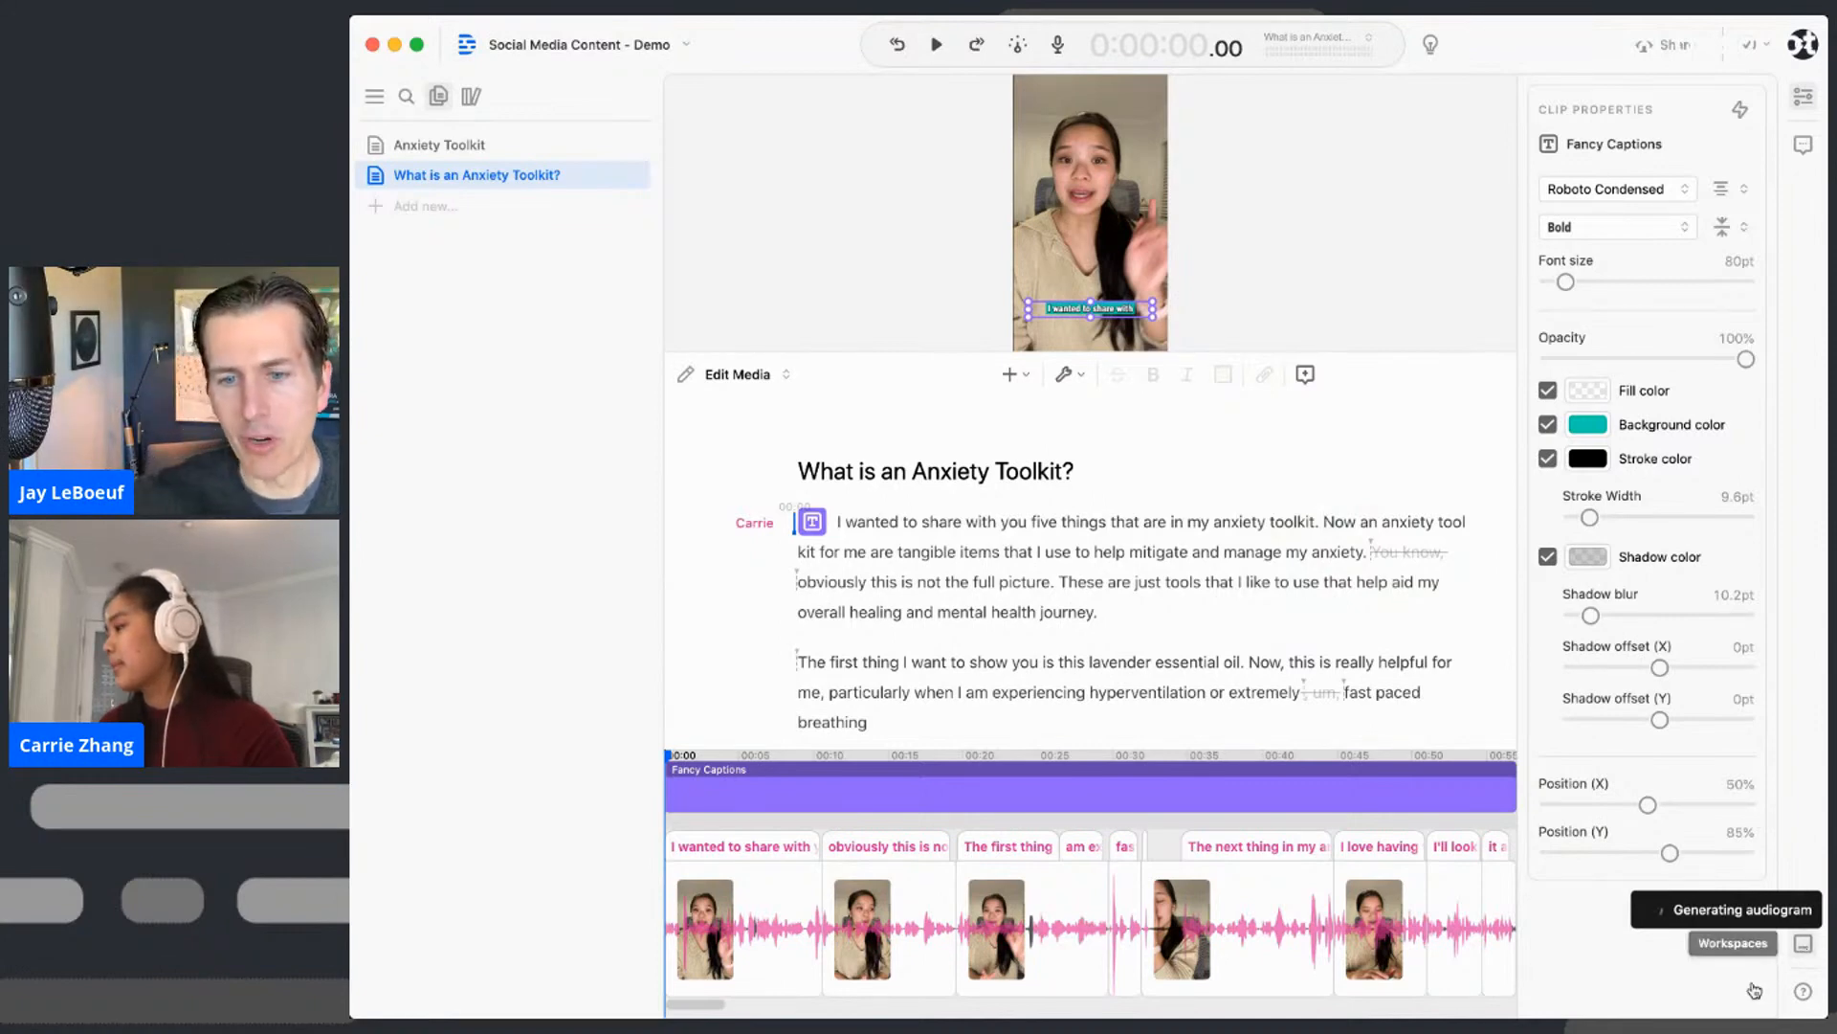
{"action": "left_click", "coordinate": [1803, 945]}
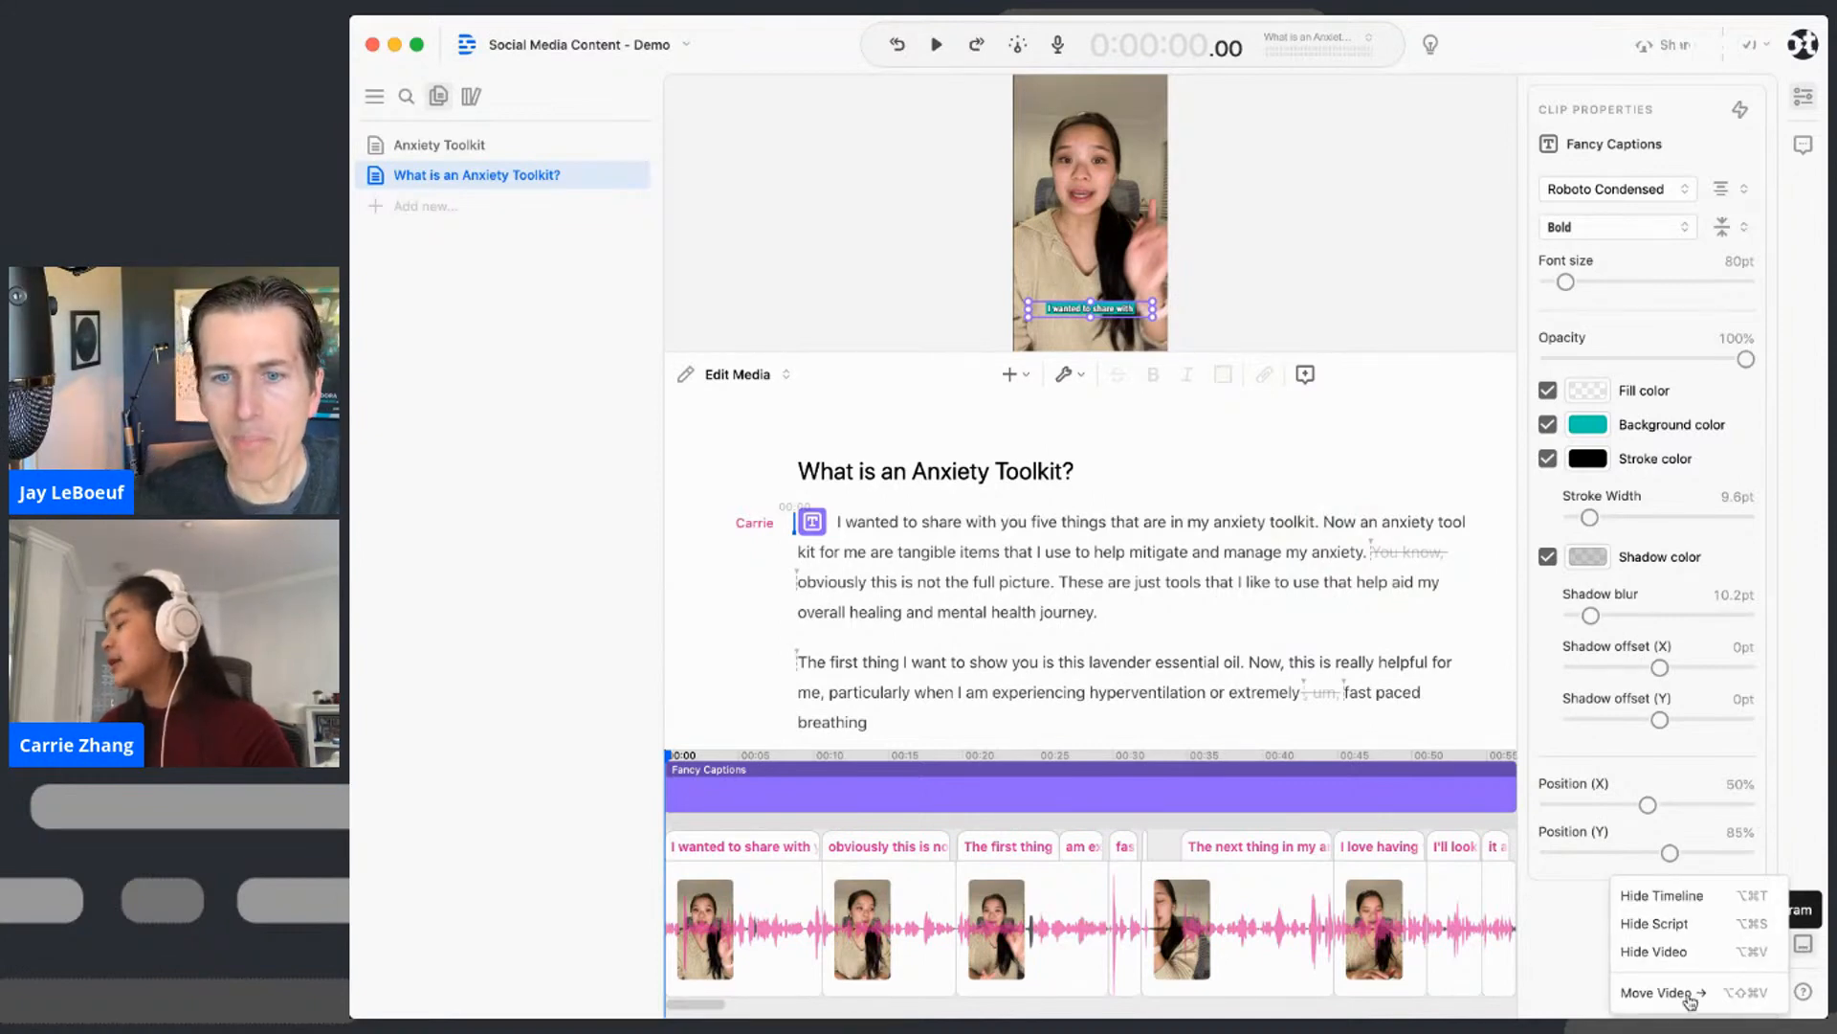
{"action": "left_click", "coordinate": [1690, 1000]}
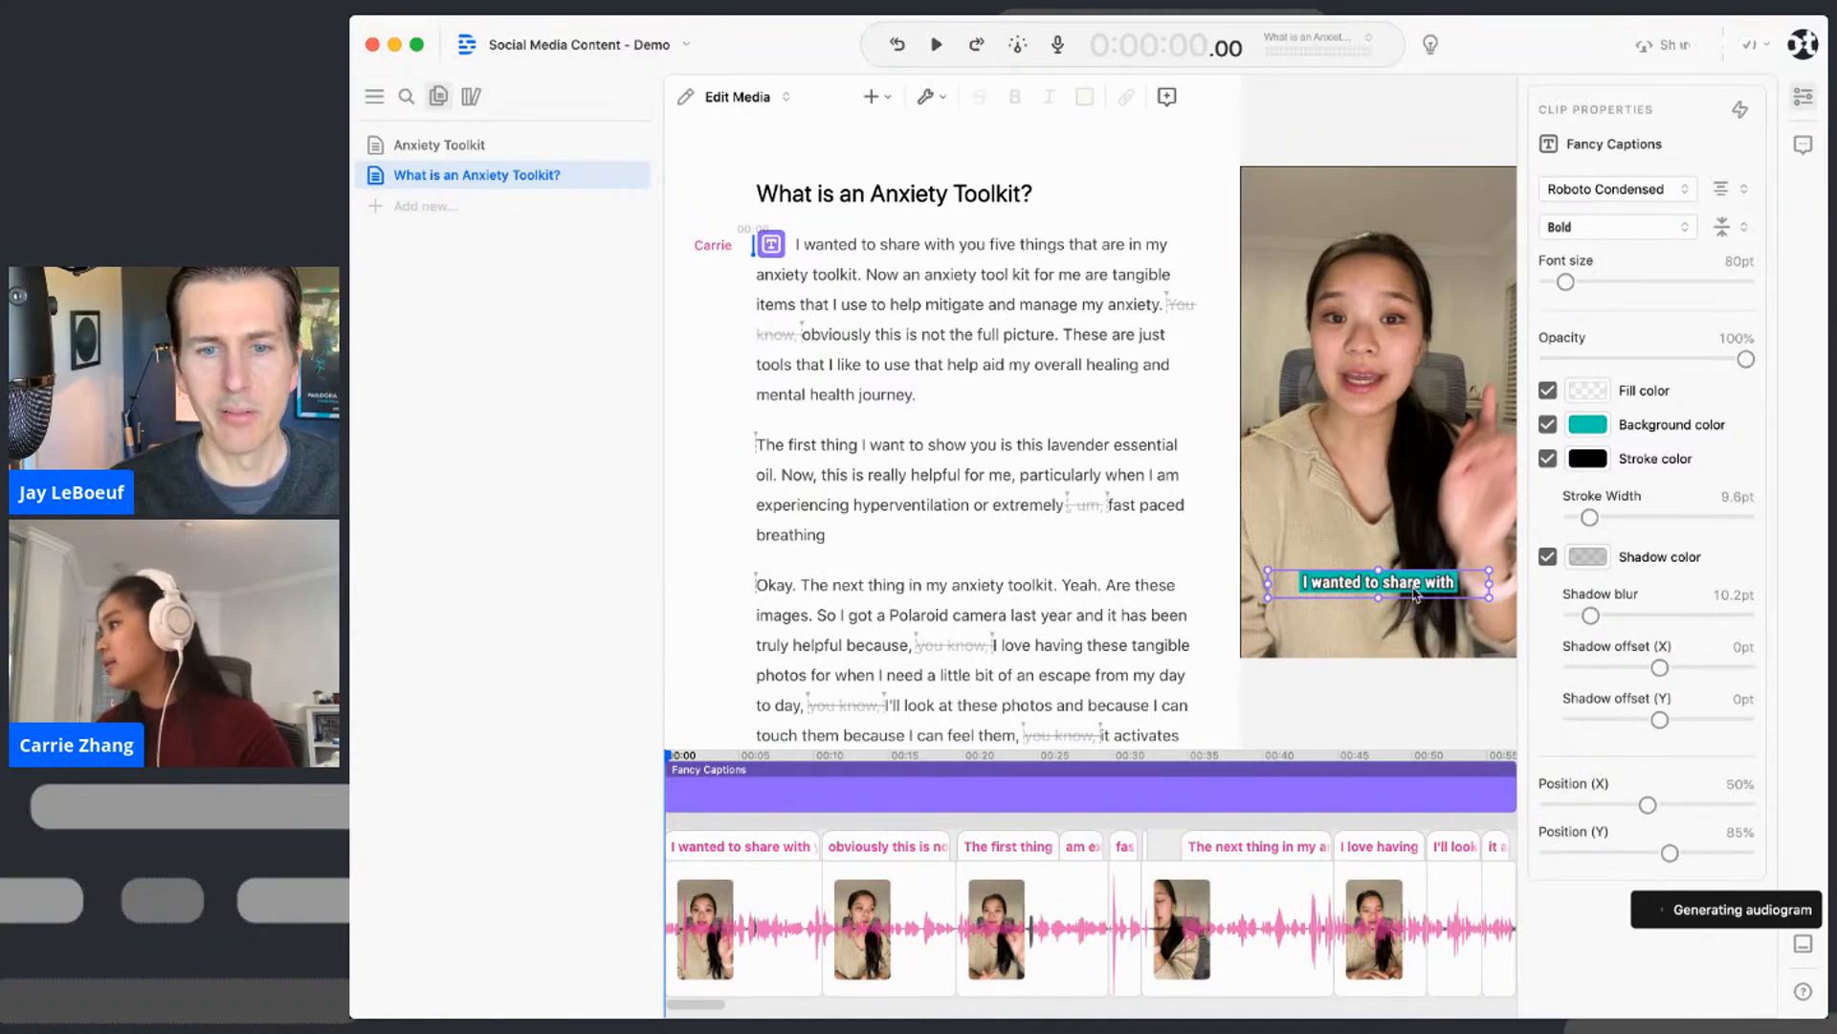
- Widen and heighten the Fancy Captions box to fit two lines, and place it at position X 50%, Y 88%
{"action": "left_click_drag", "start_coordinate": [1415, 593], "coordinate": [1417, 605]}
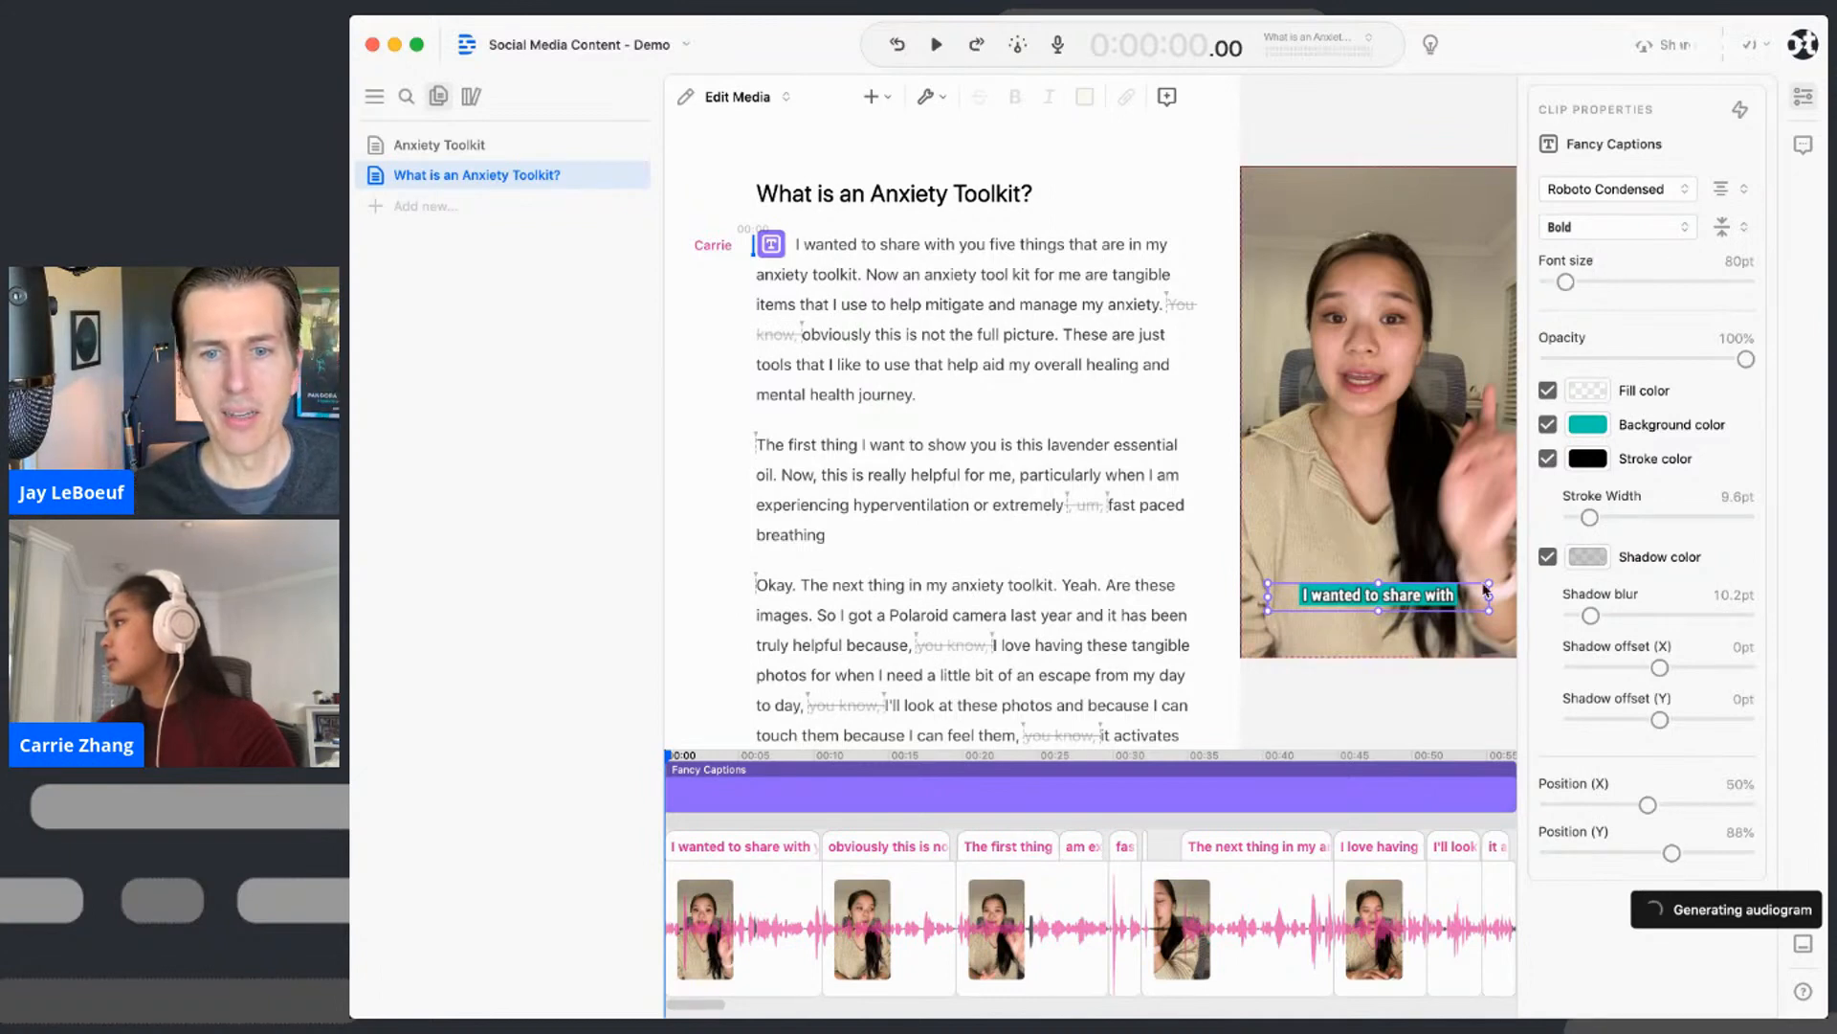
{"action": "left_click_drag", "start_coordinate": [1489, 584], "coordinate": [1508, 574]}
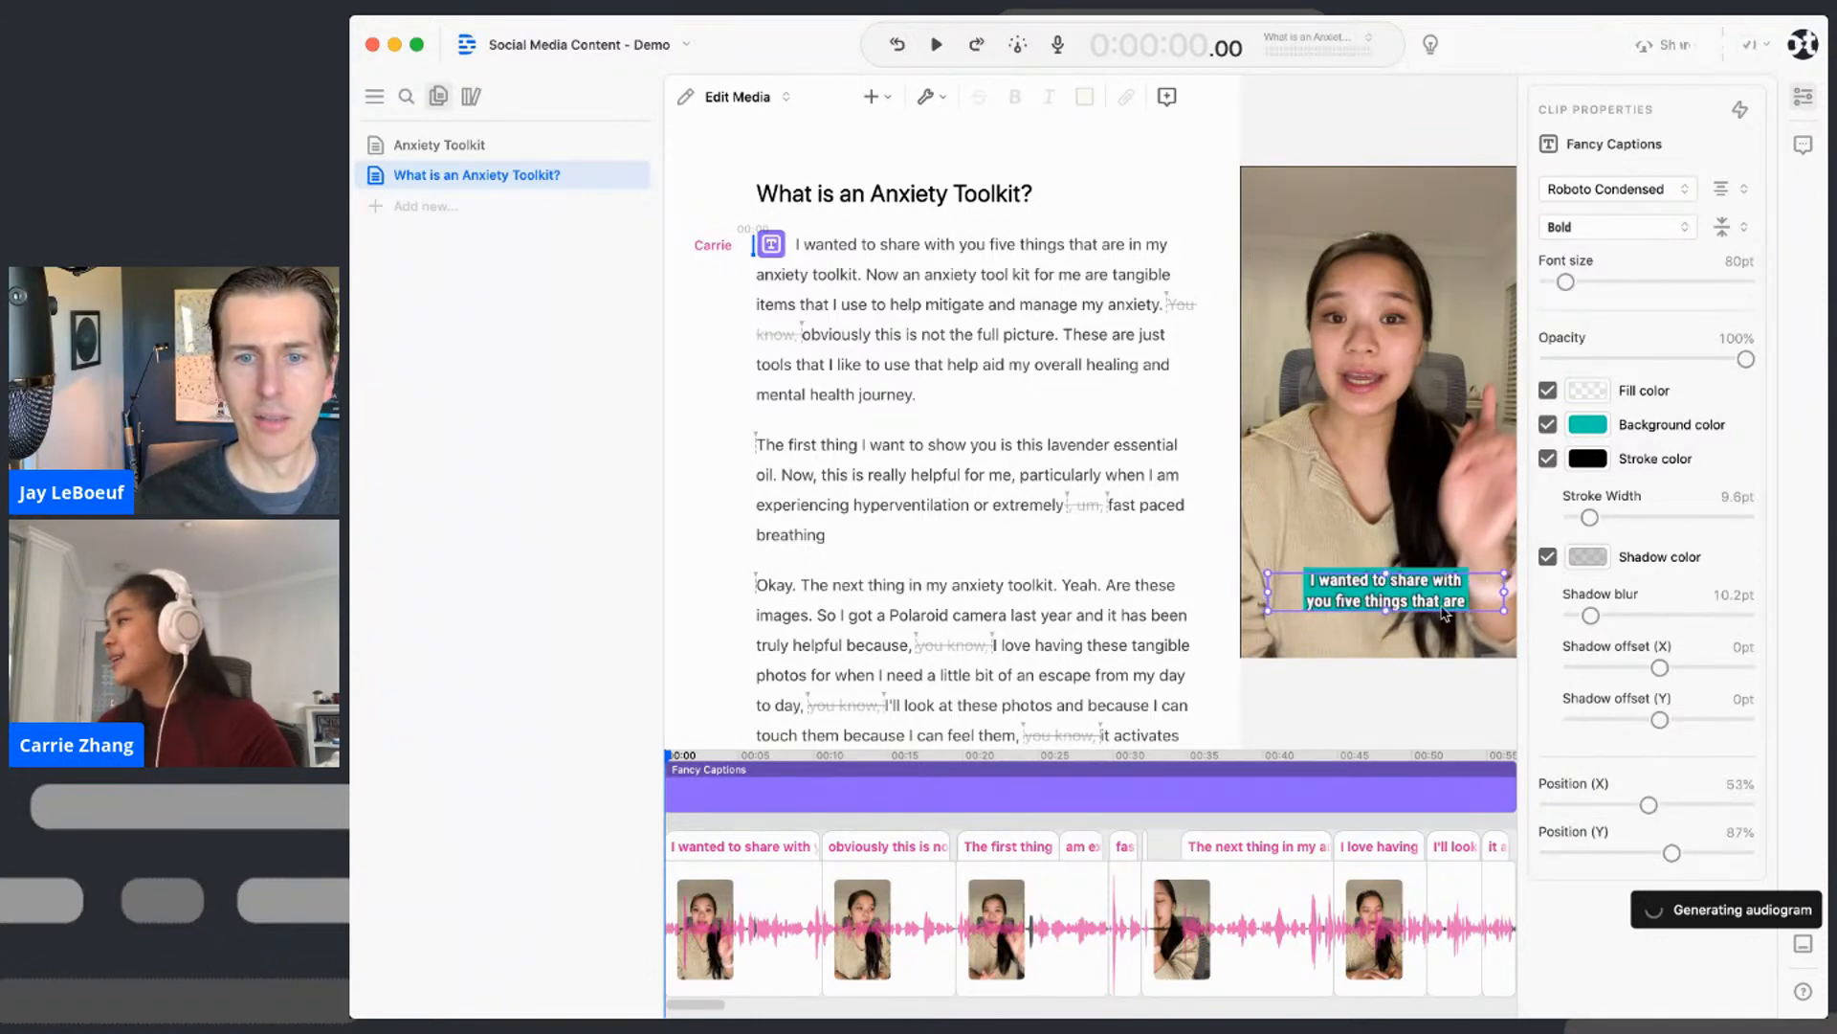
{"action": "left_click_drag", "start_coordinate": [1425, 612], "coordinate": [1419, 615]}
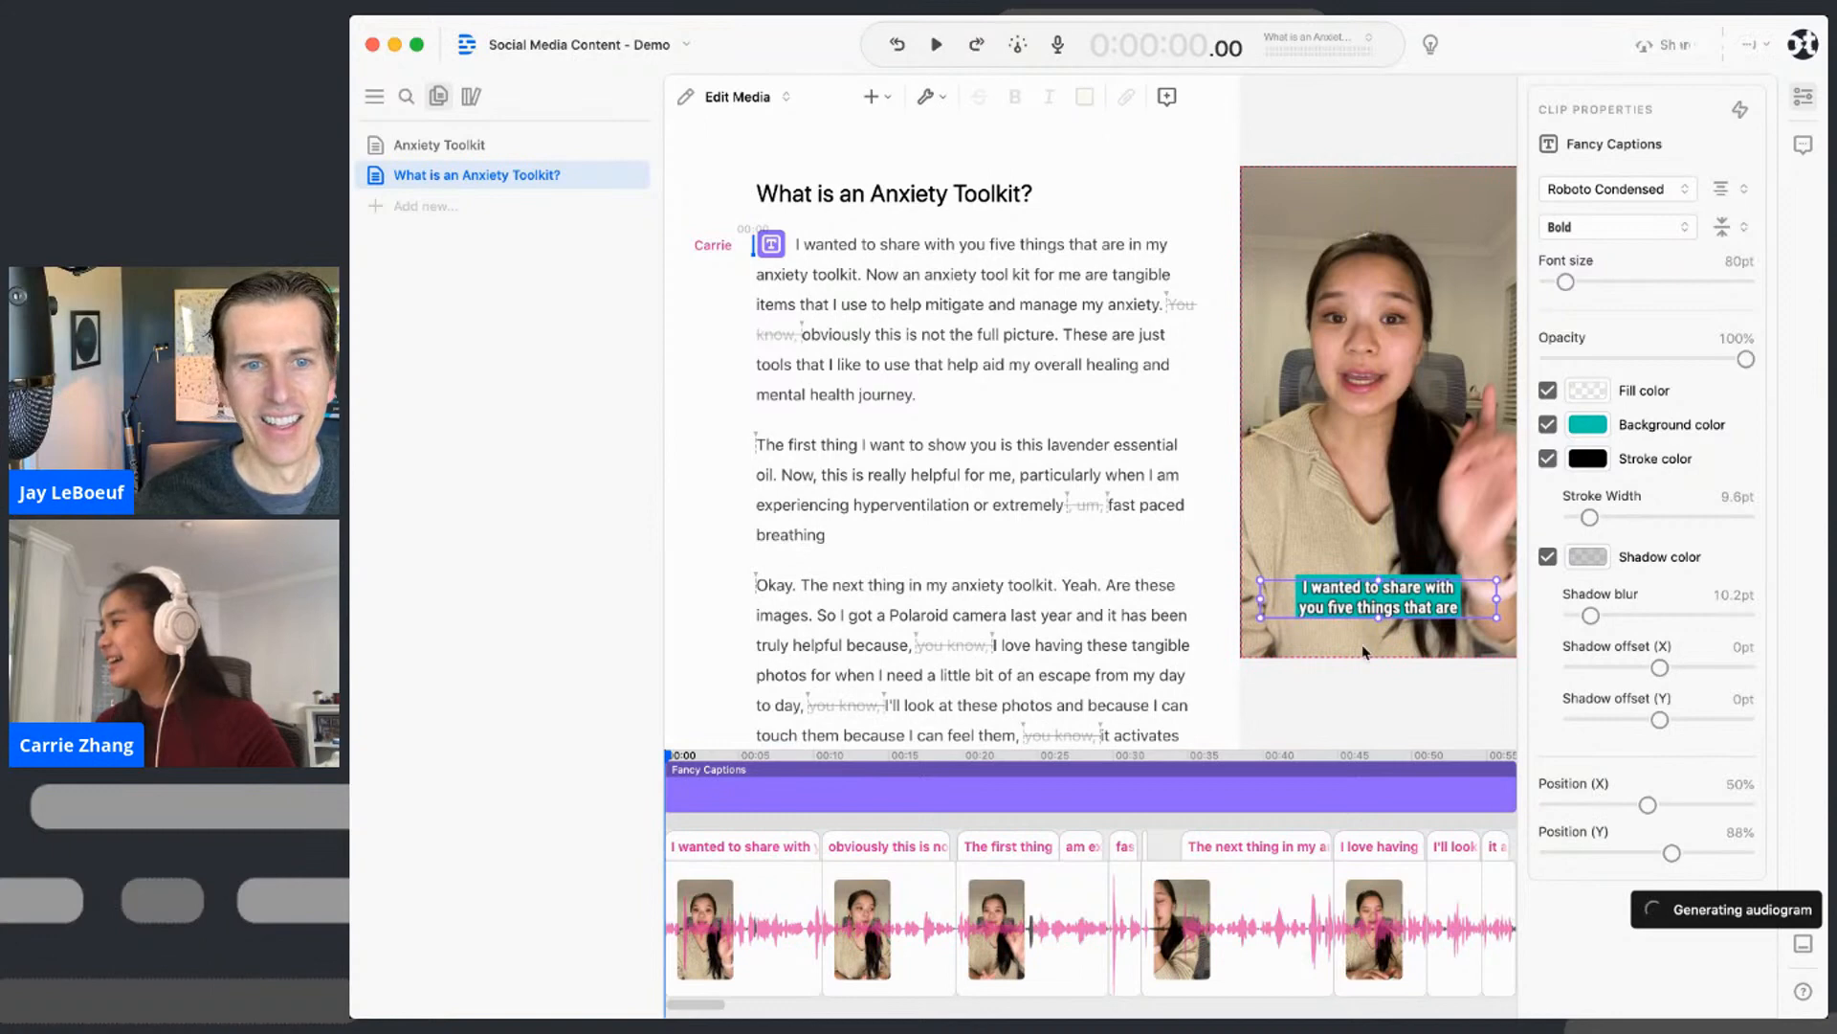
- Deselect the captions and play the composition from the start to preview the styled captions
{"action": "left_click", "coordinate": [1424, 673]}
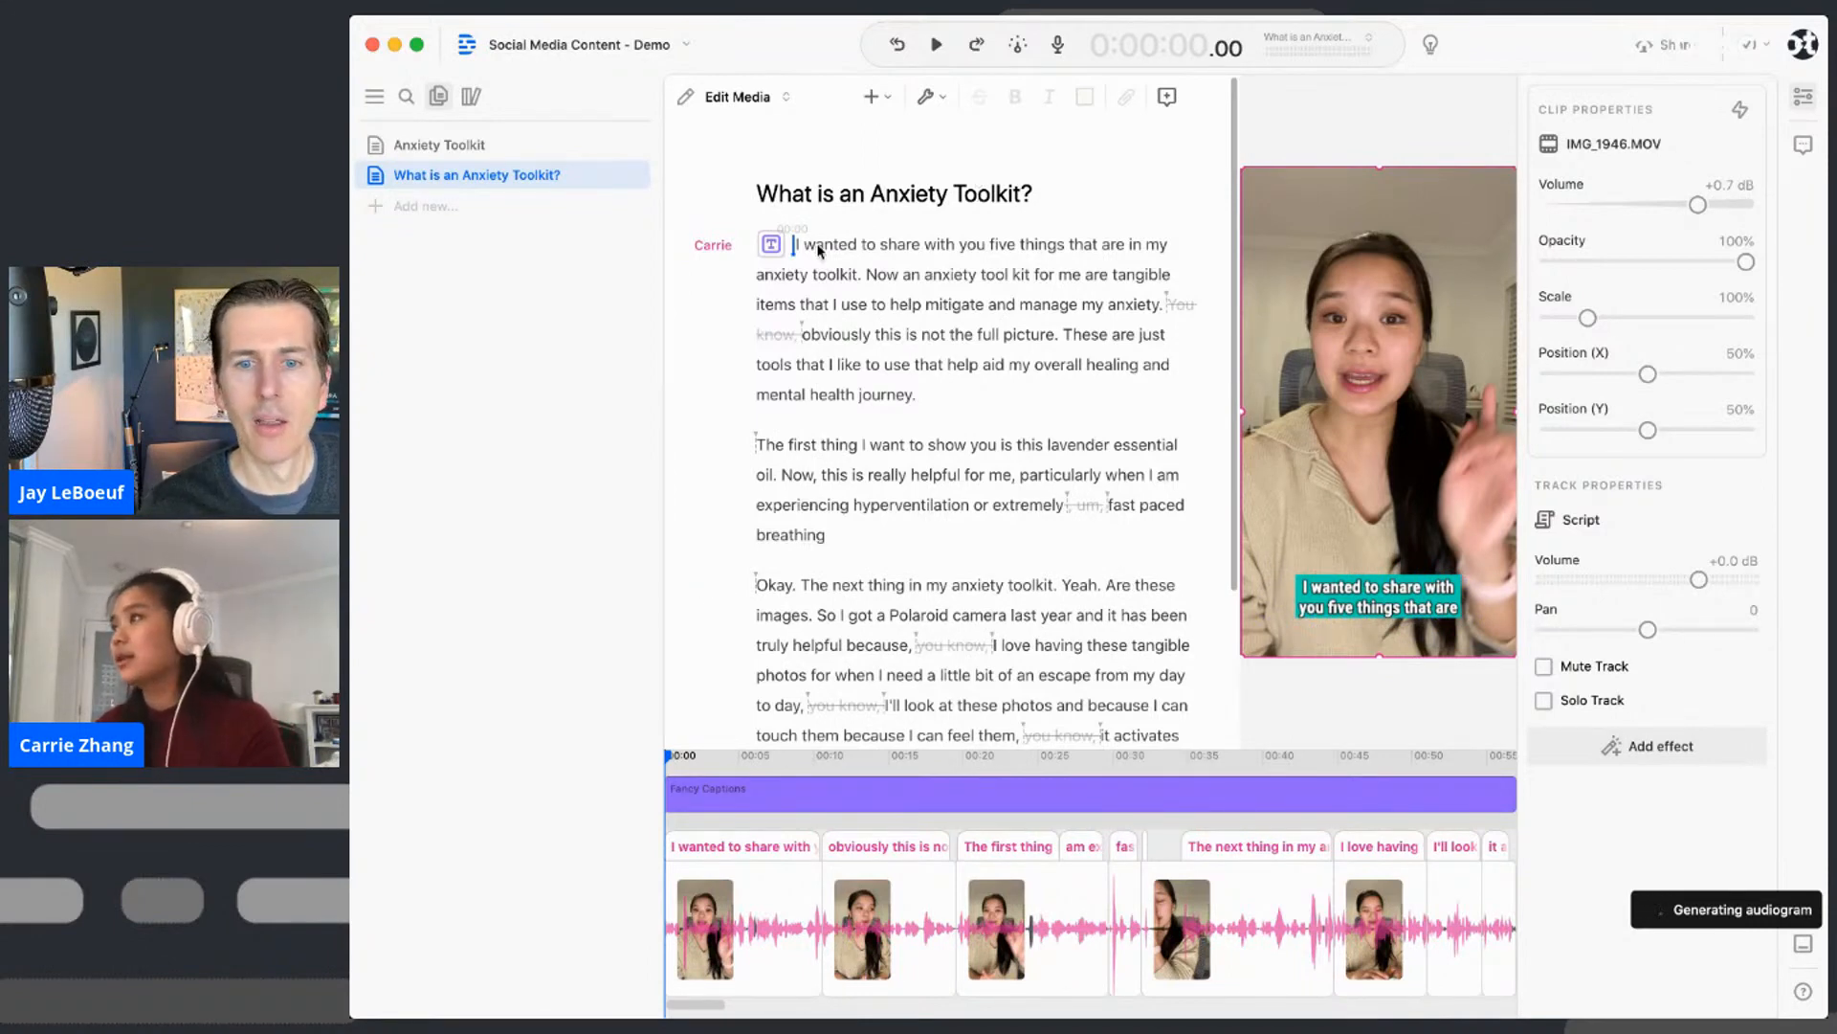
{"action": "left_click", "coordinate": [937, 45]}
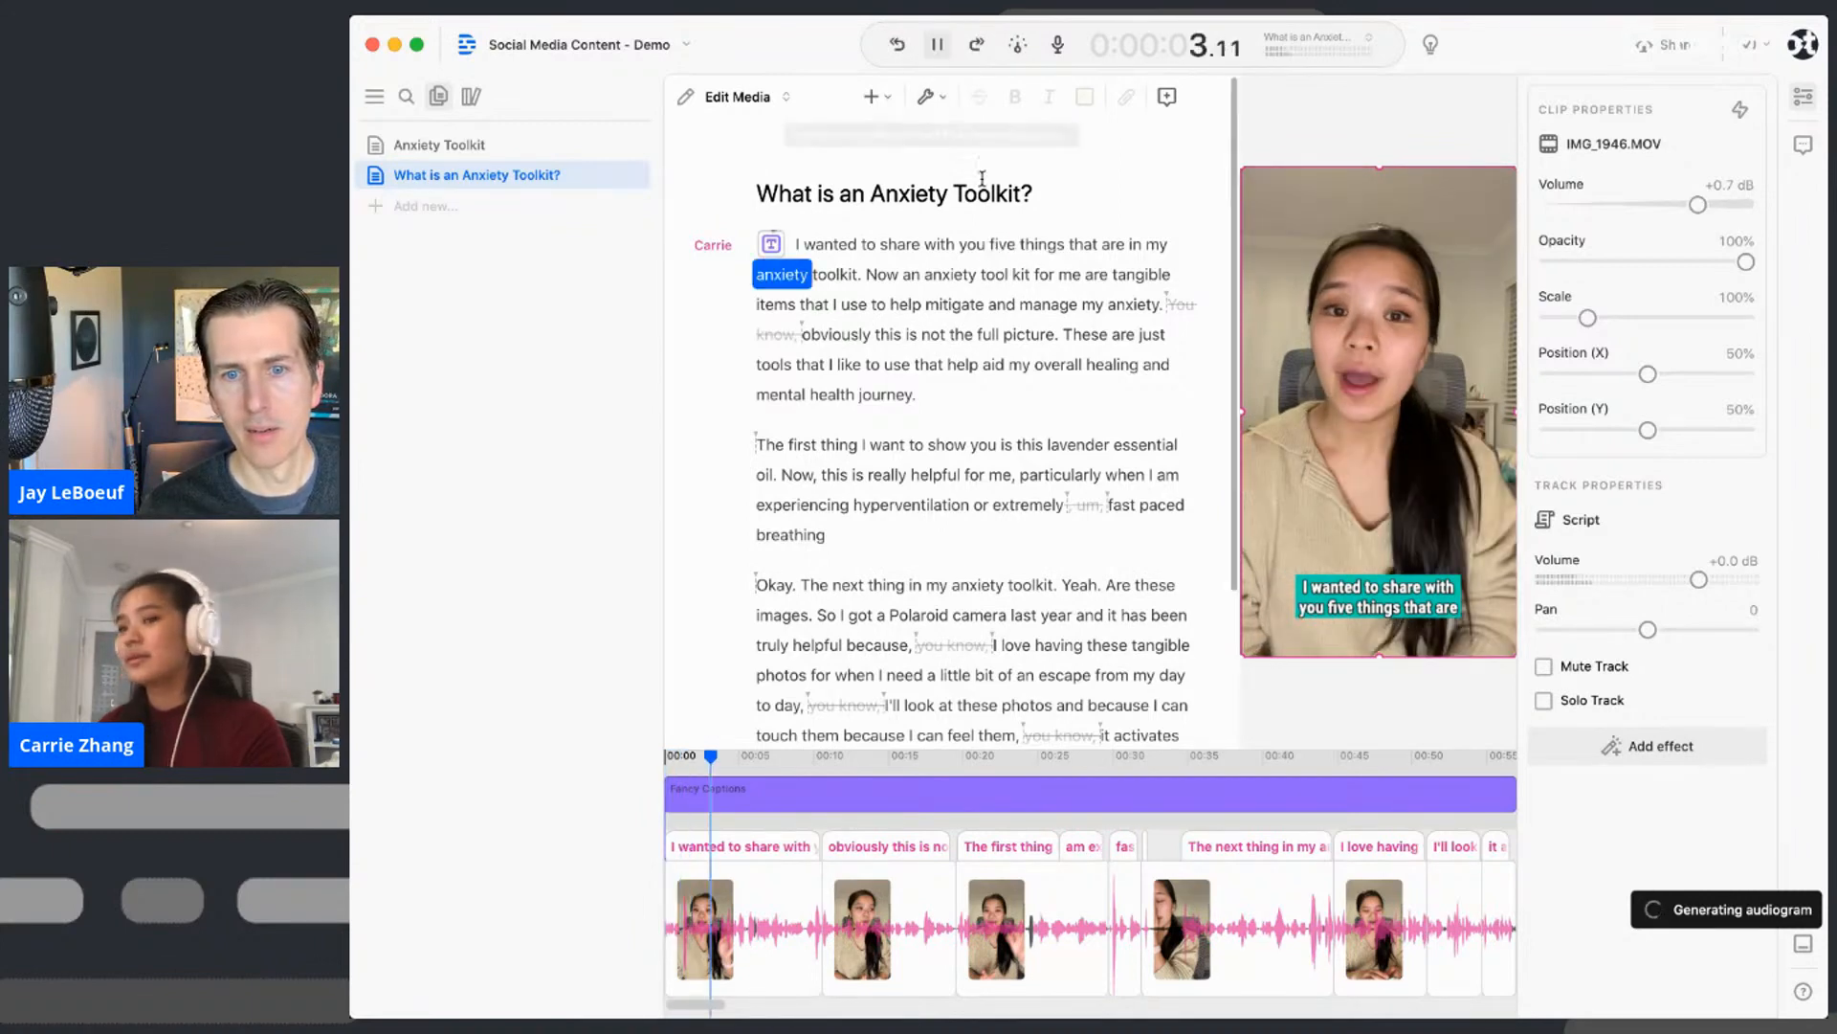
{"action": "left_click", "coordinate": [938, 47]}
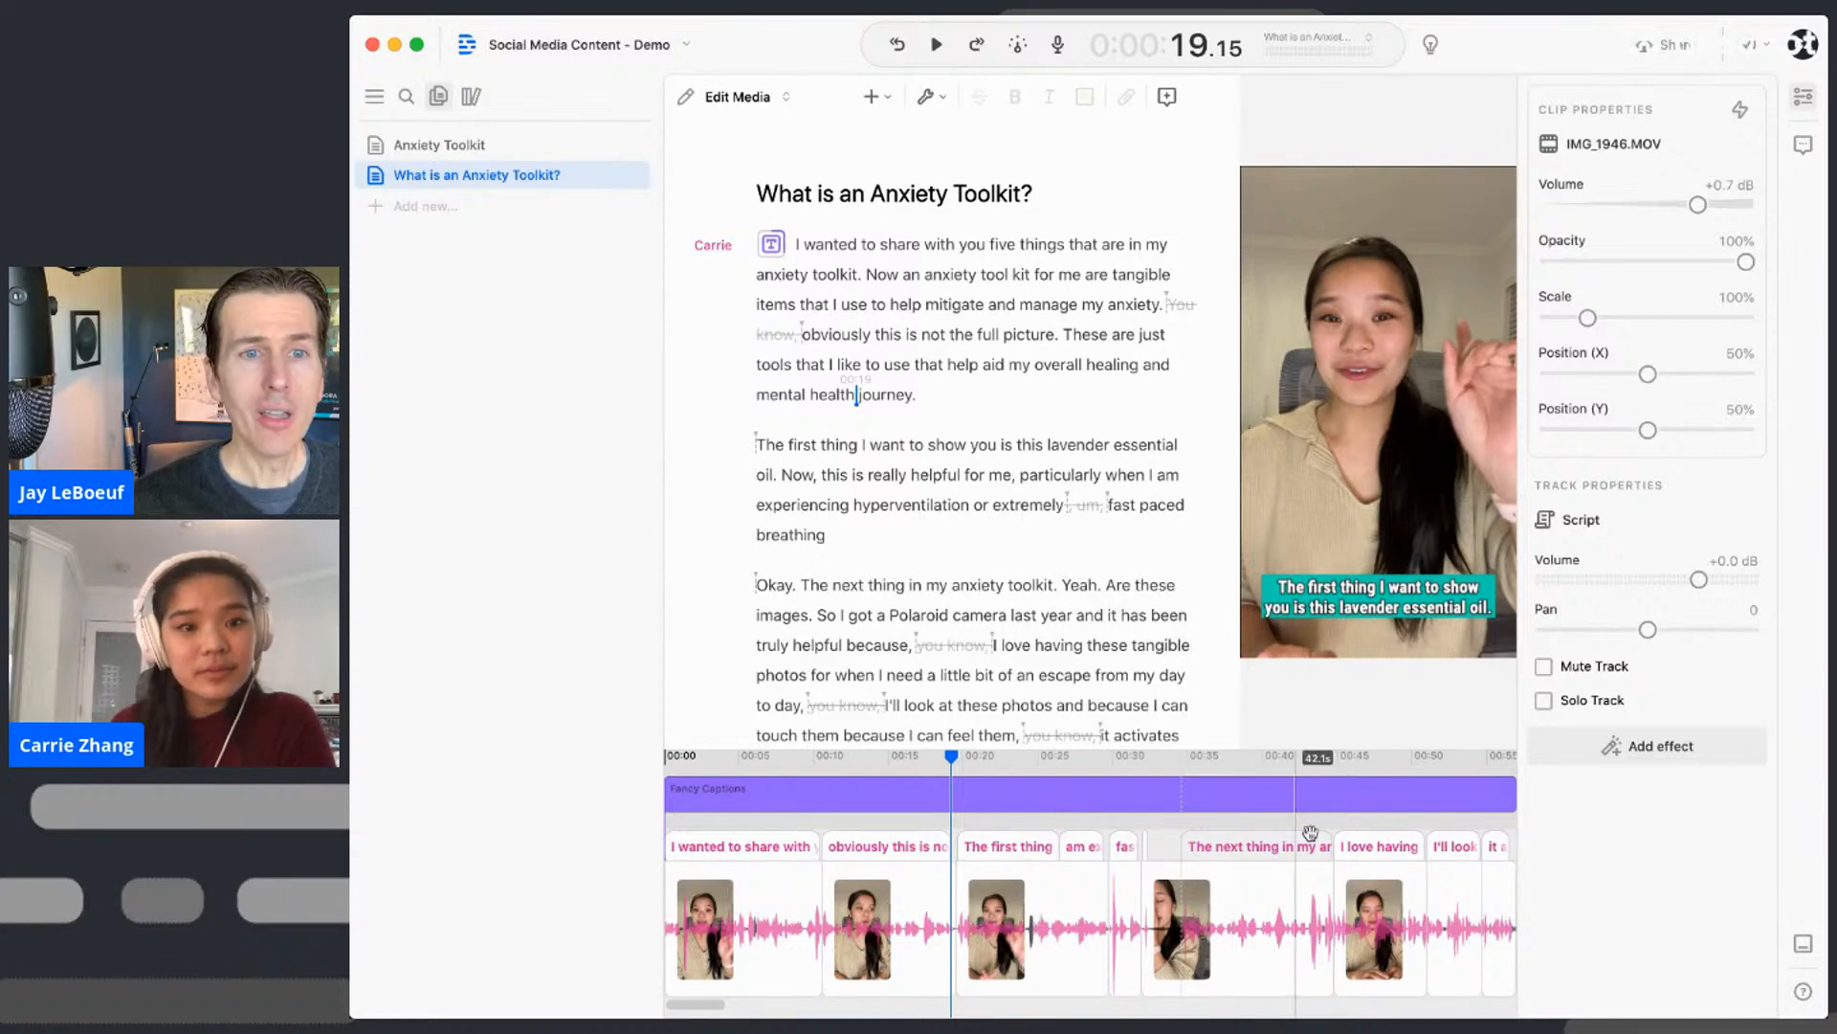
- Insert a title at the very beginning of the What is an Anxiety Toolkit? script
{"action": "left_click", "coordinate": [795, 249]}
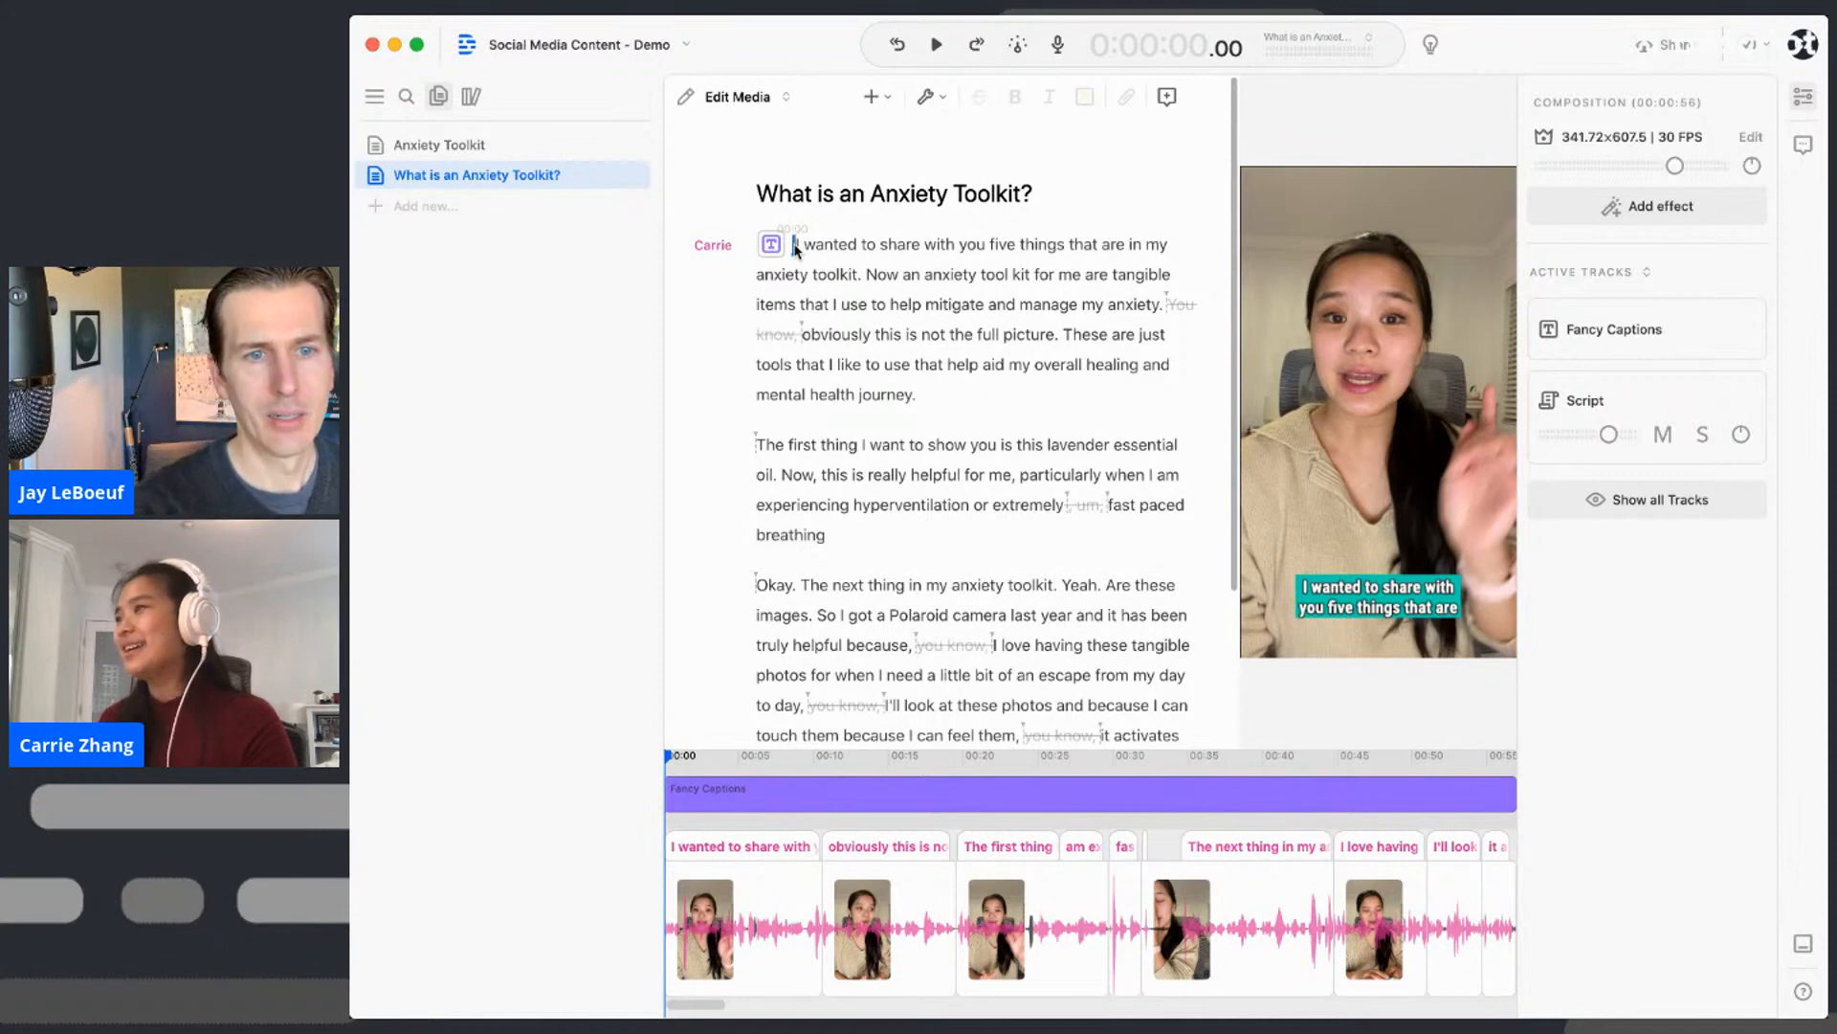
{"action": "key", "text": "super+j"}
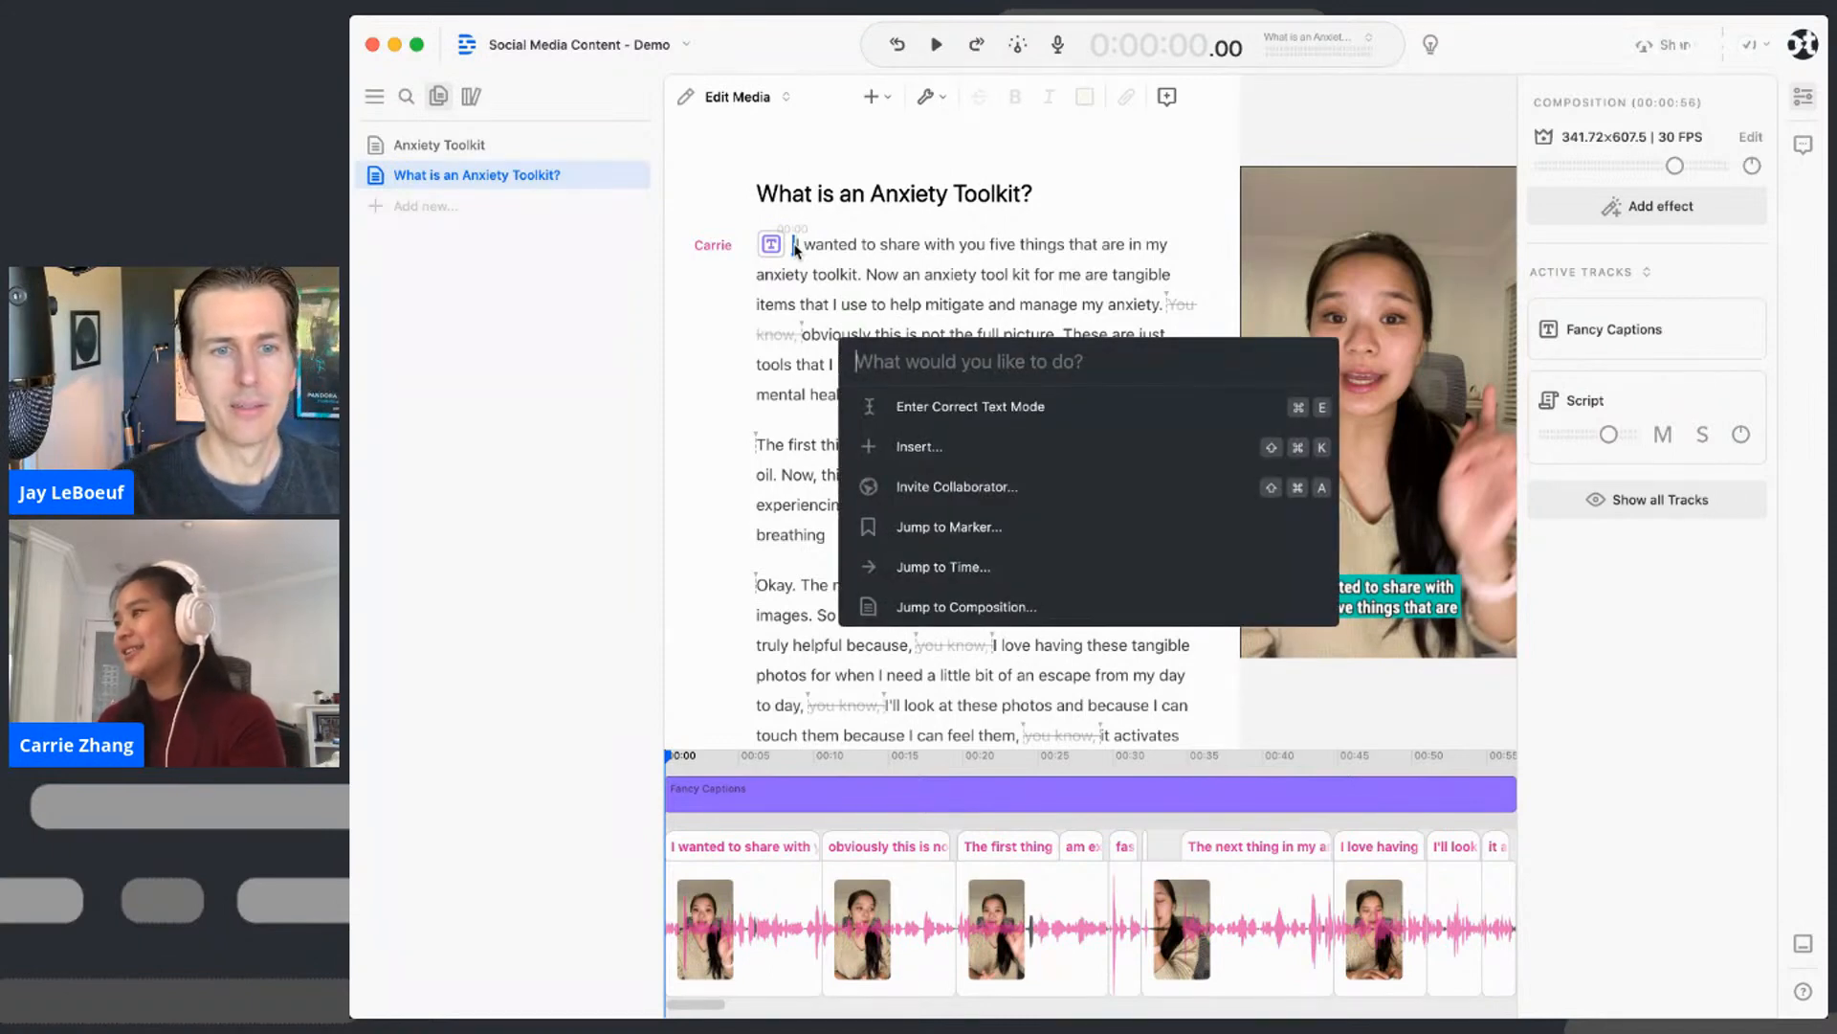
{"action": "type", "text": "title"}
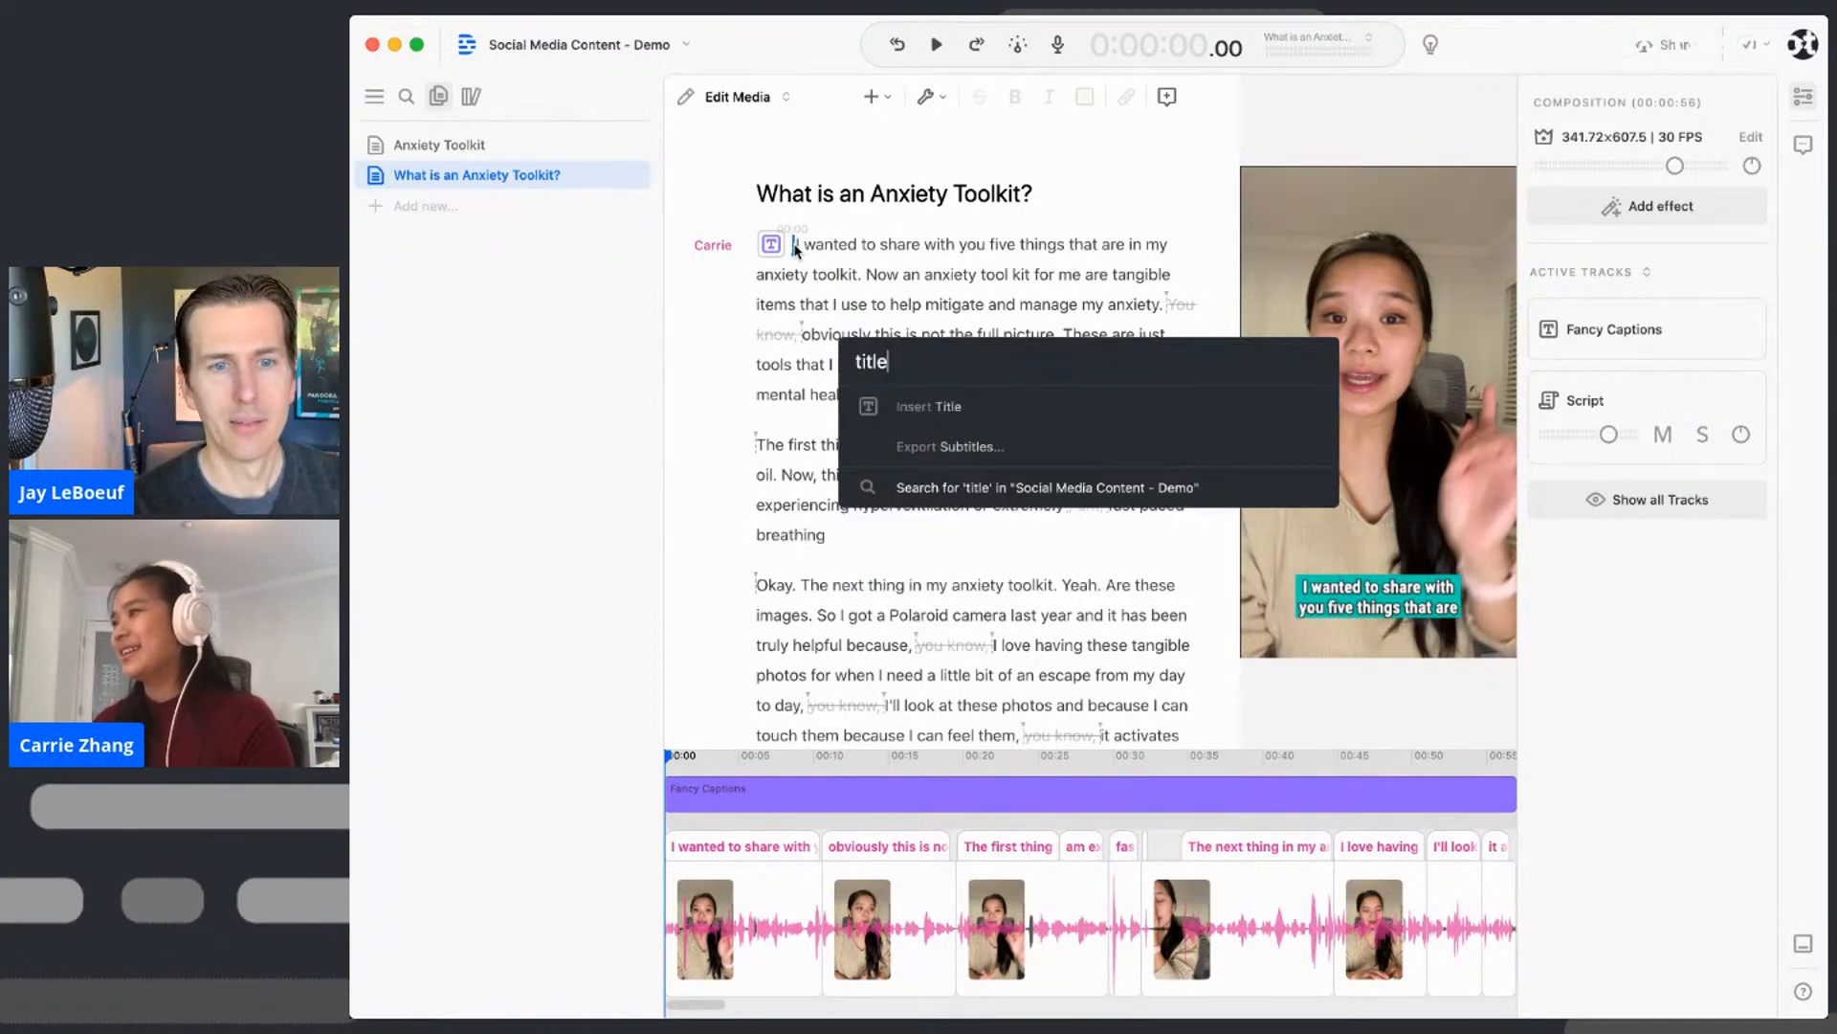
{"action": "left_click", "coordinate": [971, 419]}
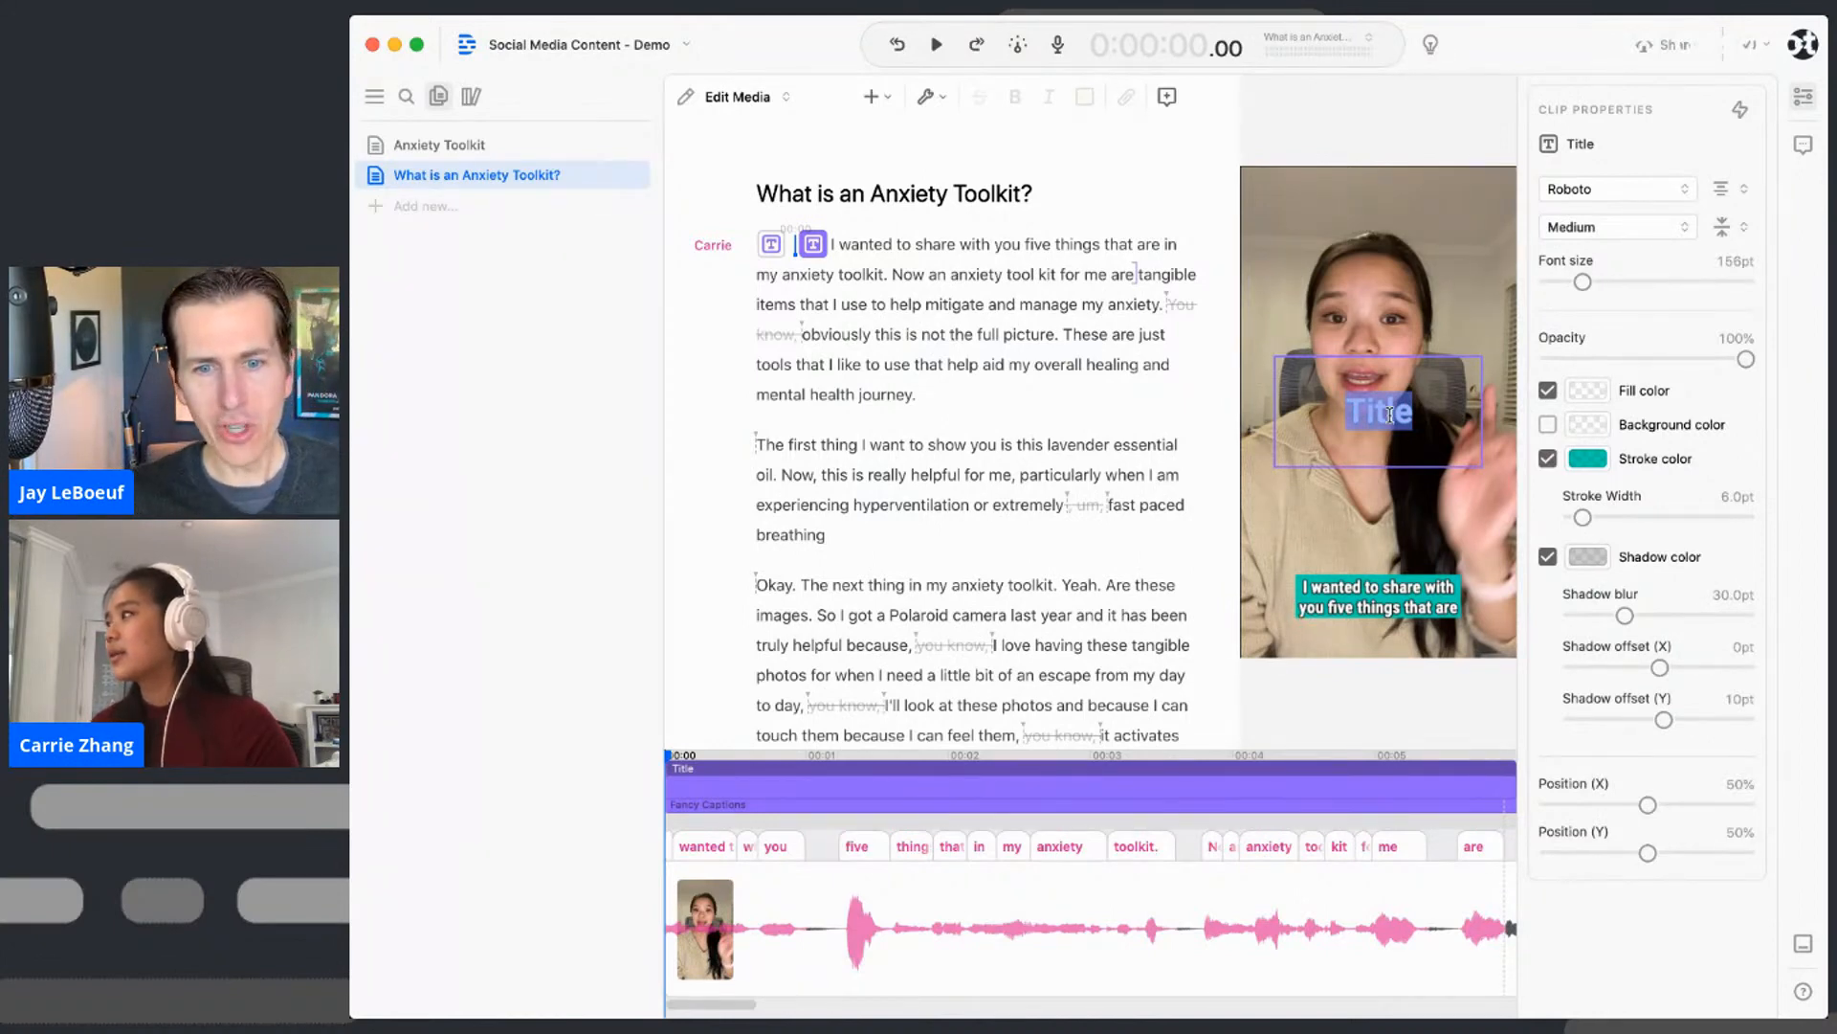
- Try a background color behind the title text and switch it off again
{"action": "left_click", "coordinate": [1548, 425]}
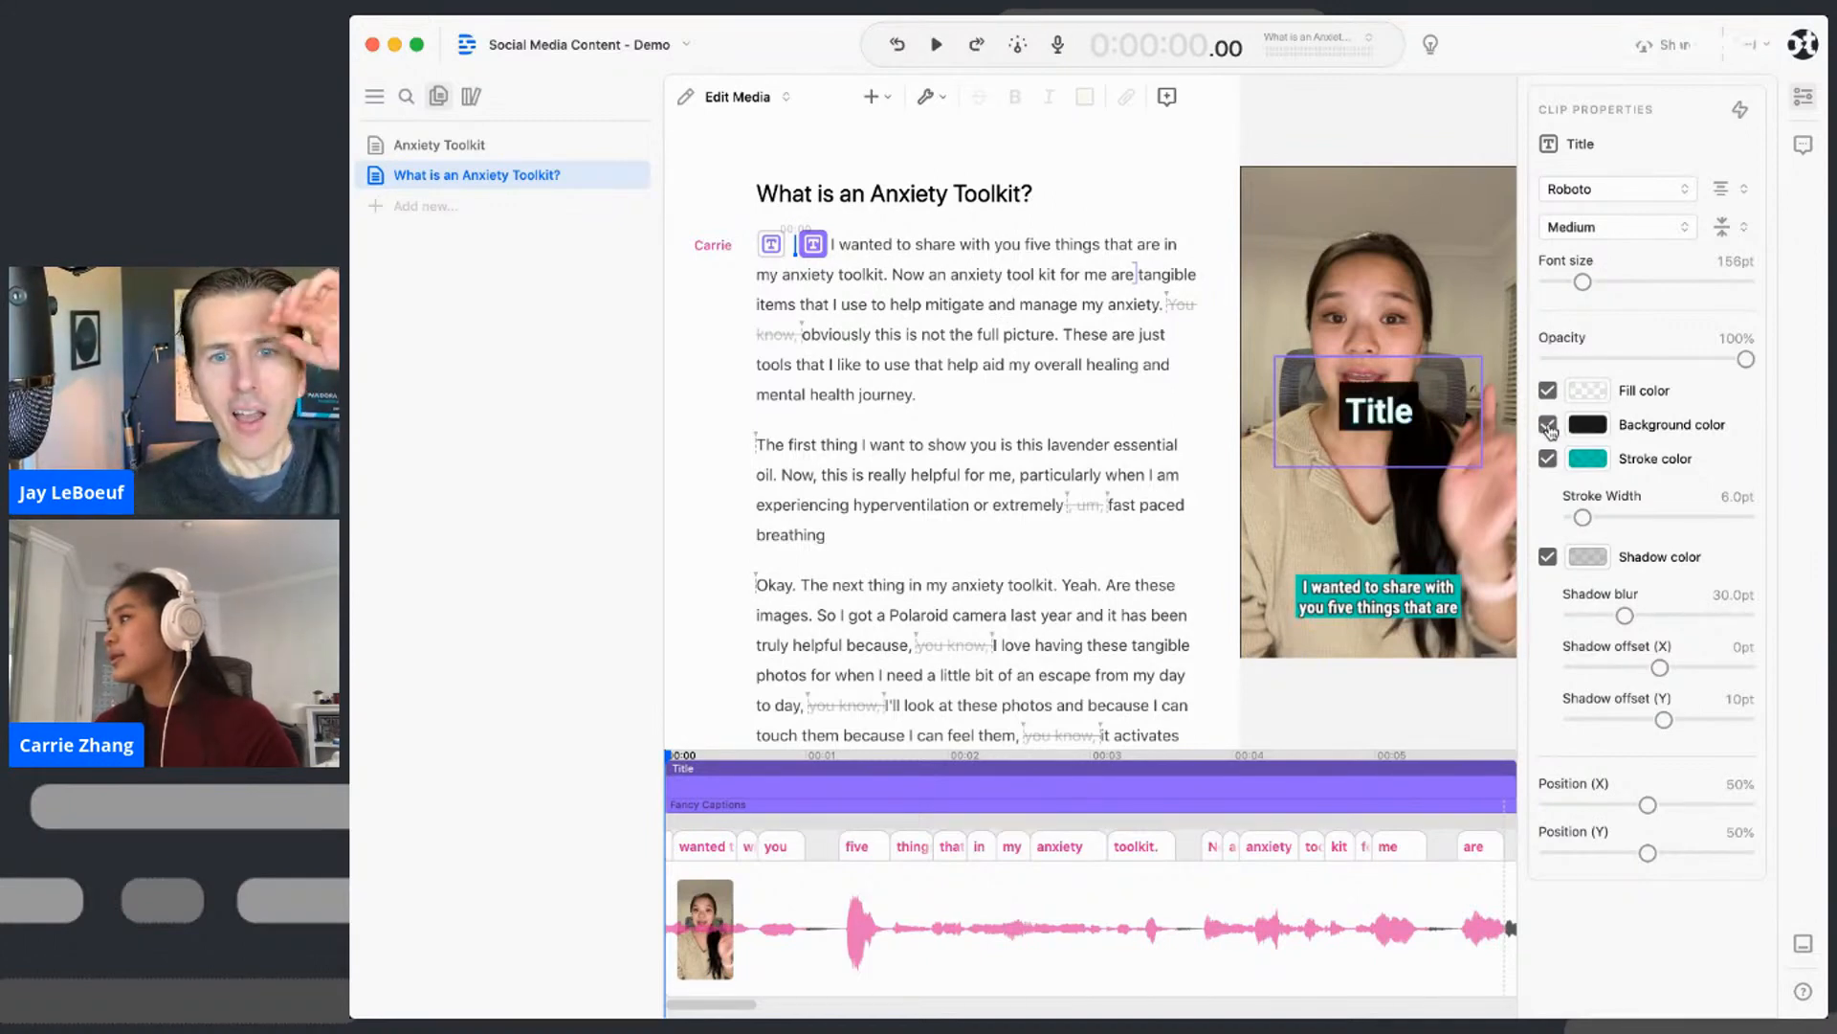
{"action": "left_click", "coordinate": [1548, 425]}
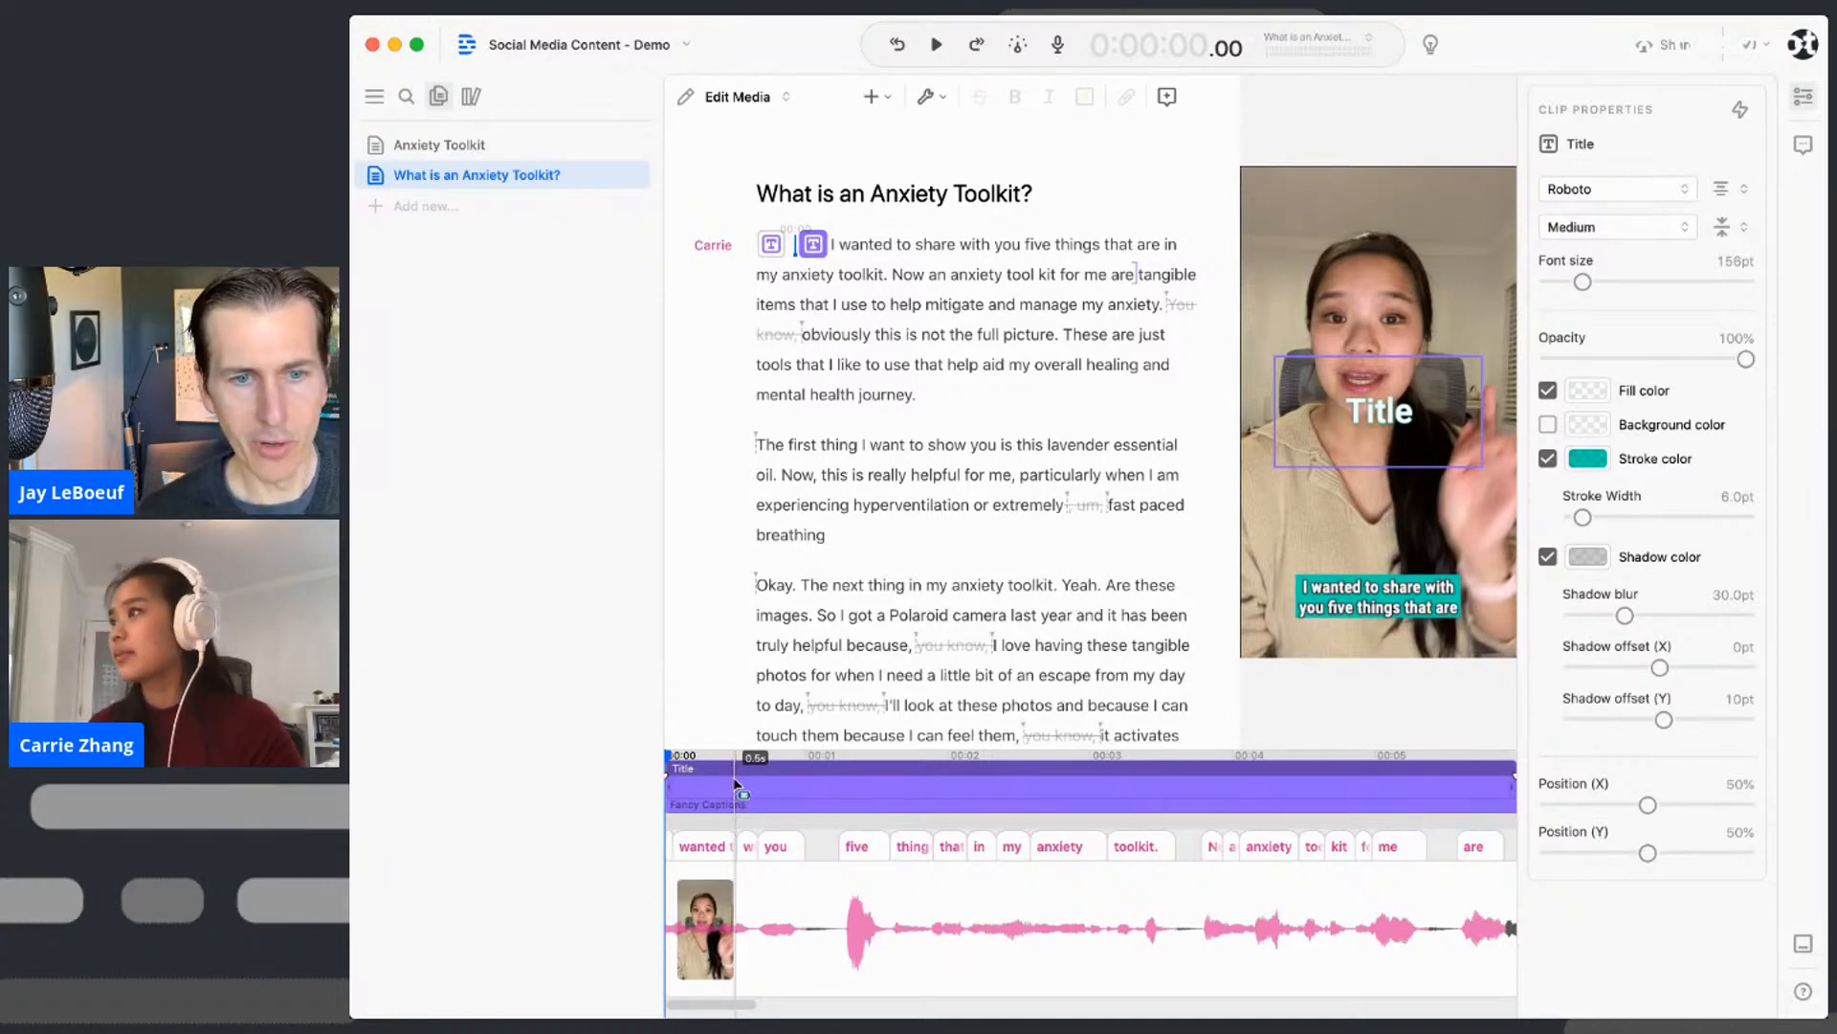
- Move the title clip ahead of the spoken script, leaving a gap of about 2.4 s before the speech
{"action": "left_click", "coordinate": [805, 790]}
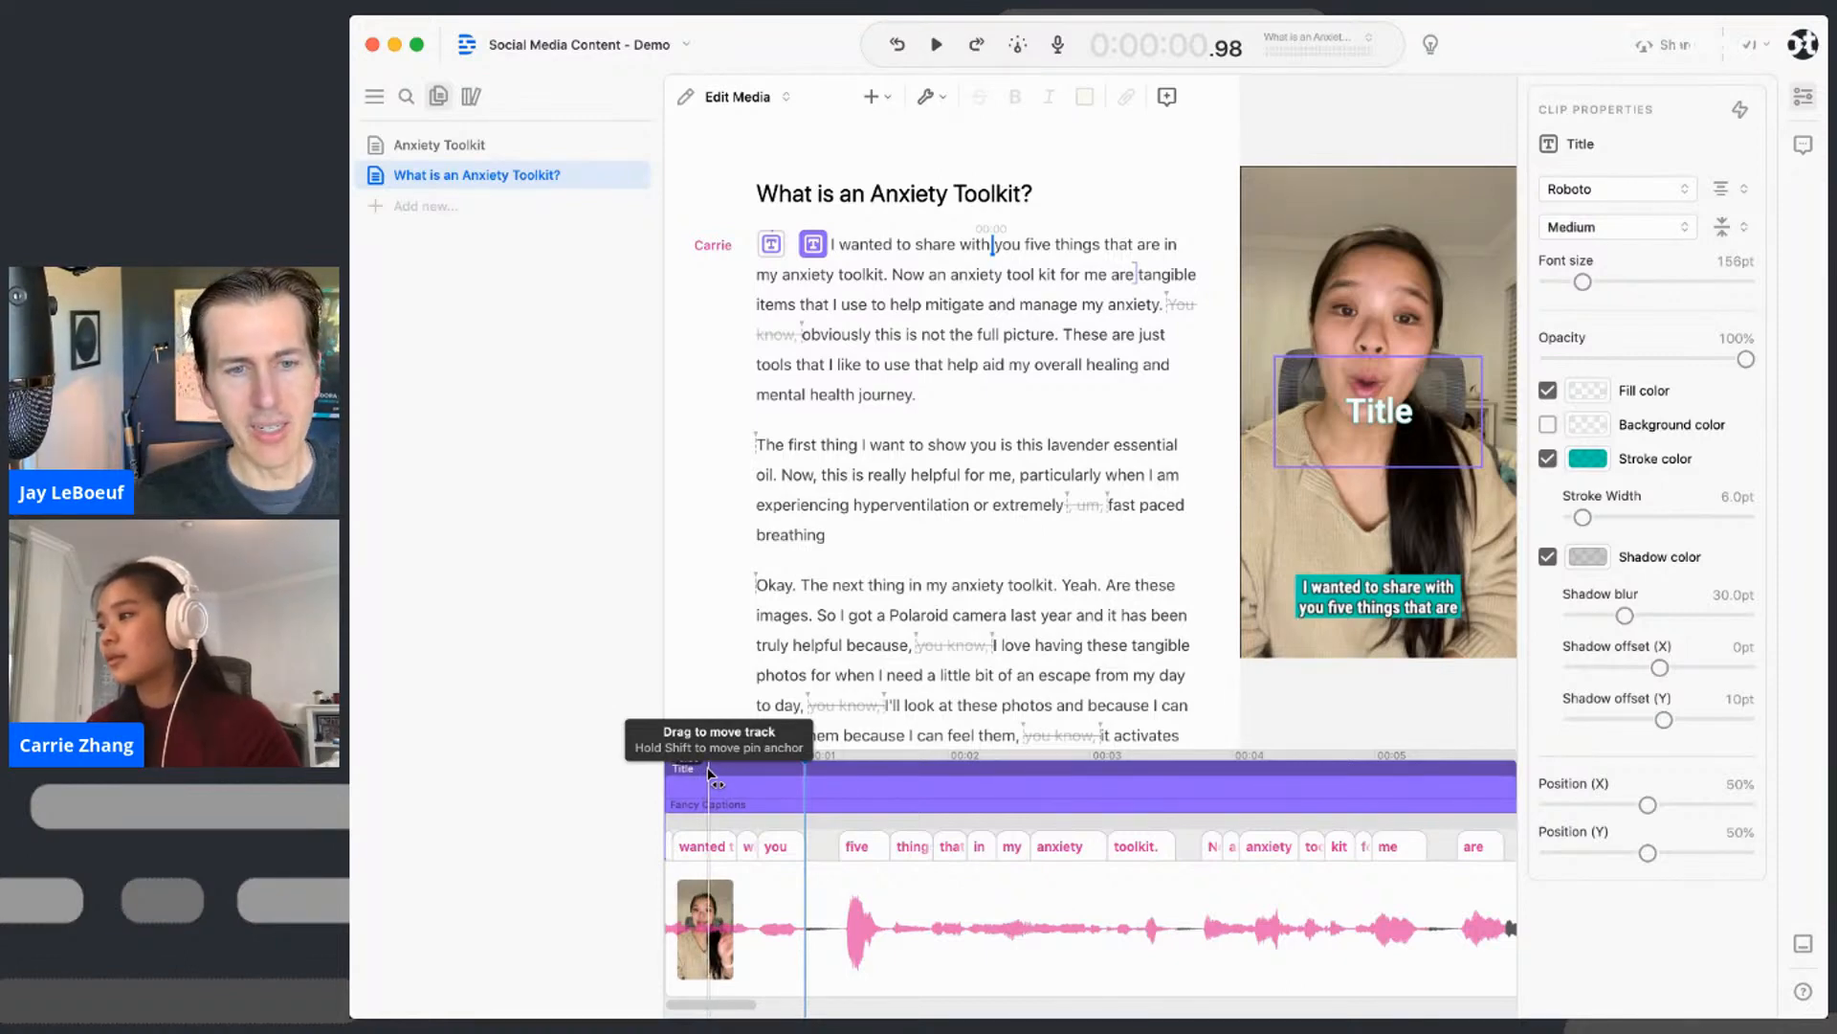
{"action": "left_click_drag", "start_coordinate": [710, 773], "coordinate": [785, 799]}
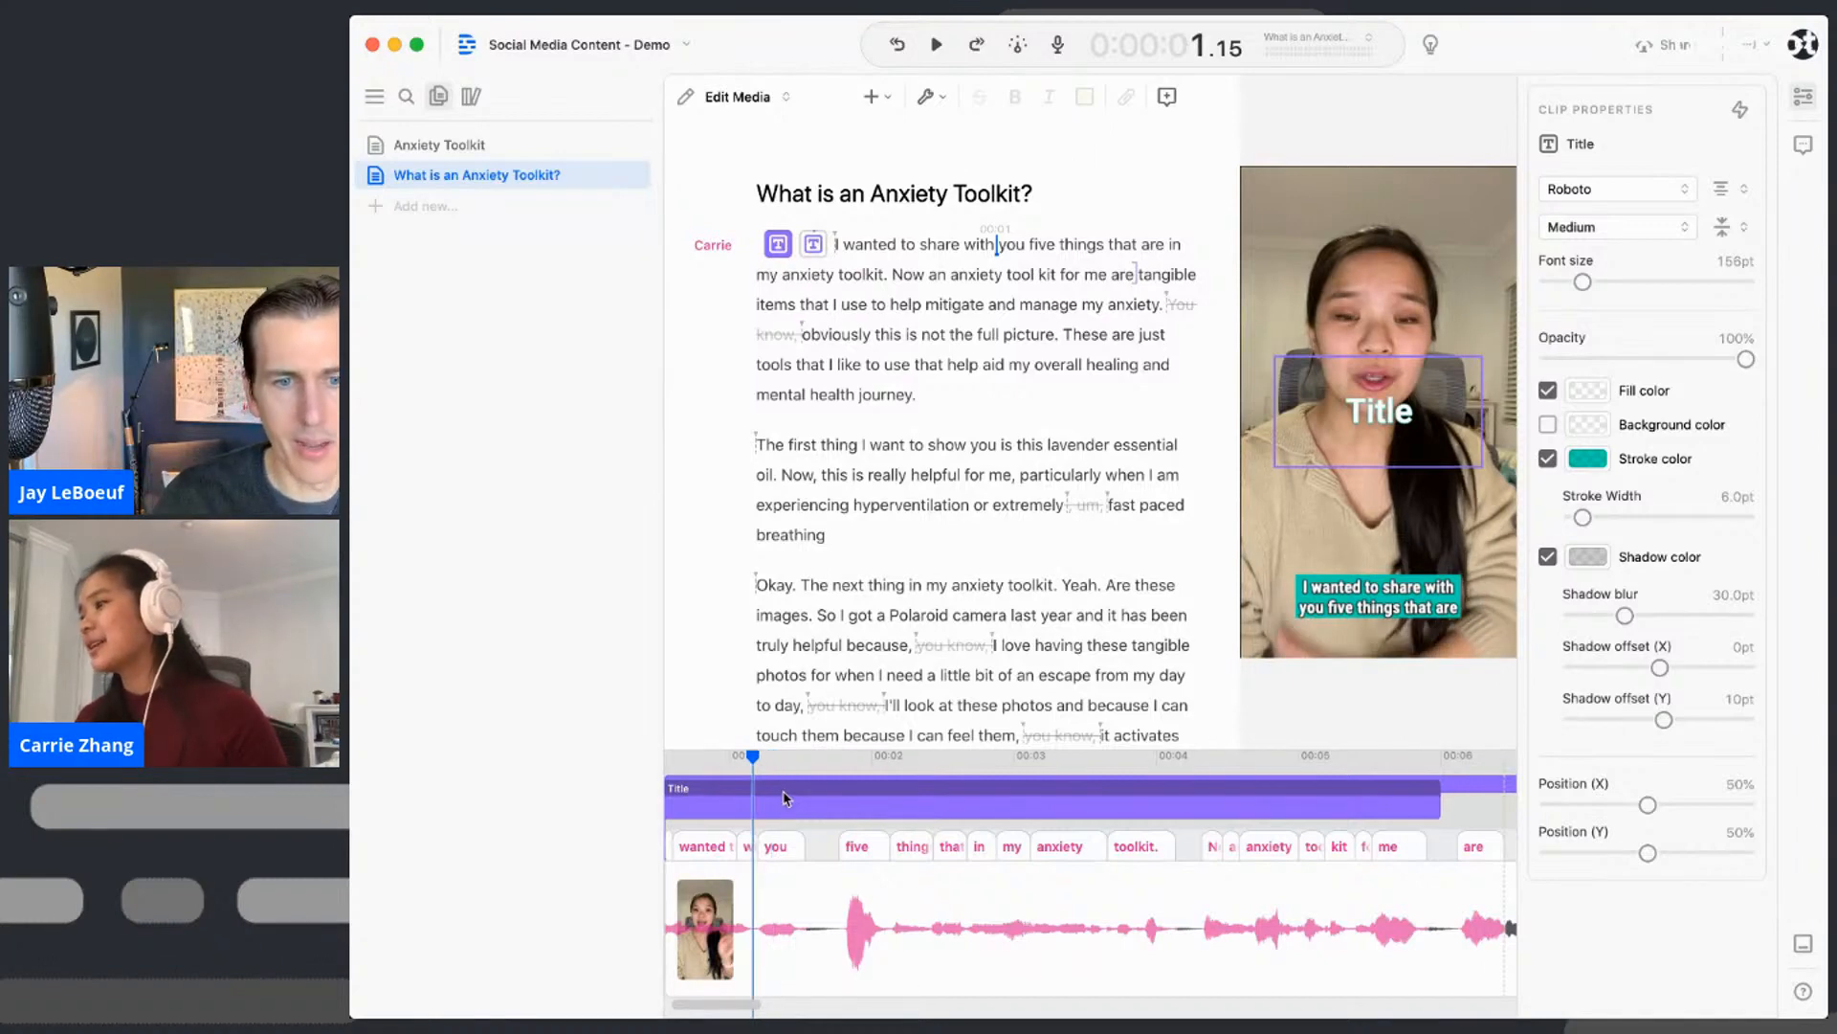
{"action": "left_click_drag", "start_coordinate": [838, 804], "coordinate": [723, 931]}
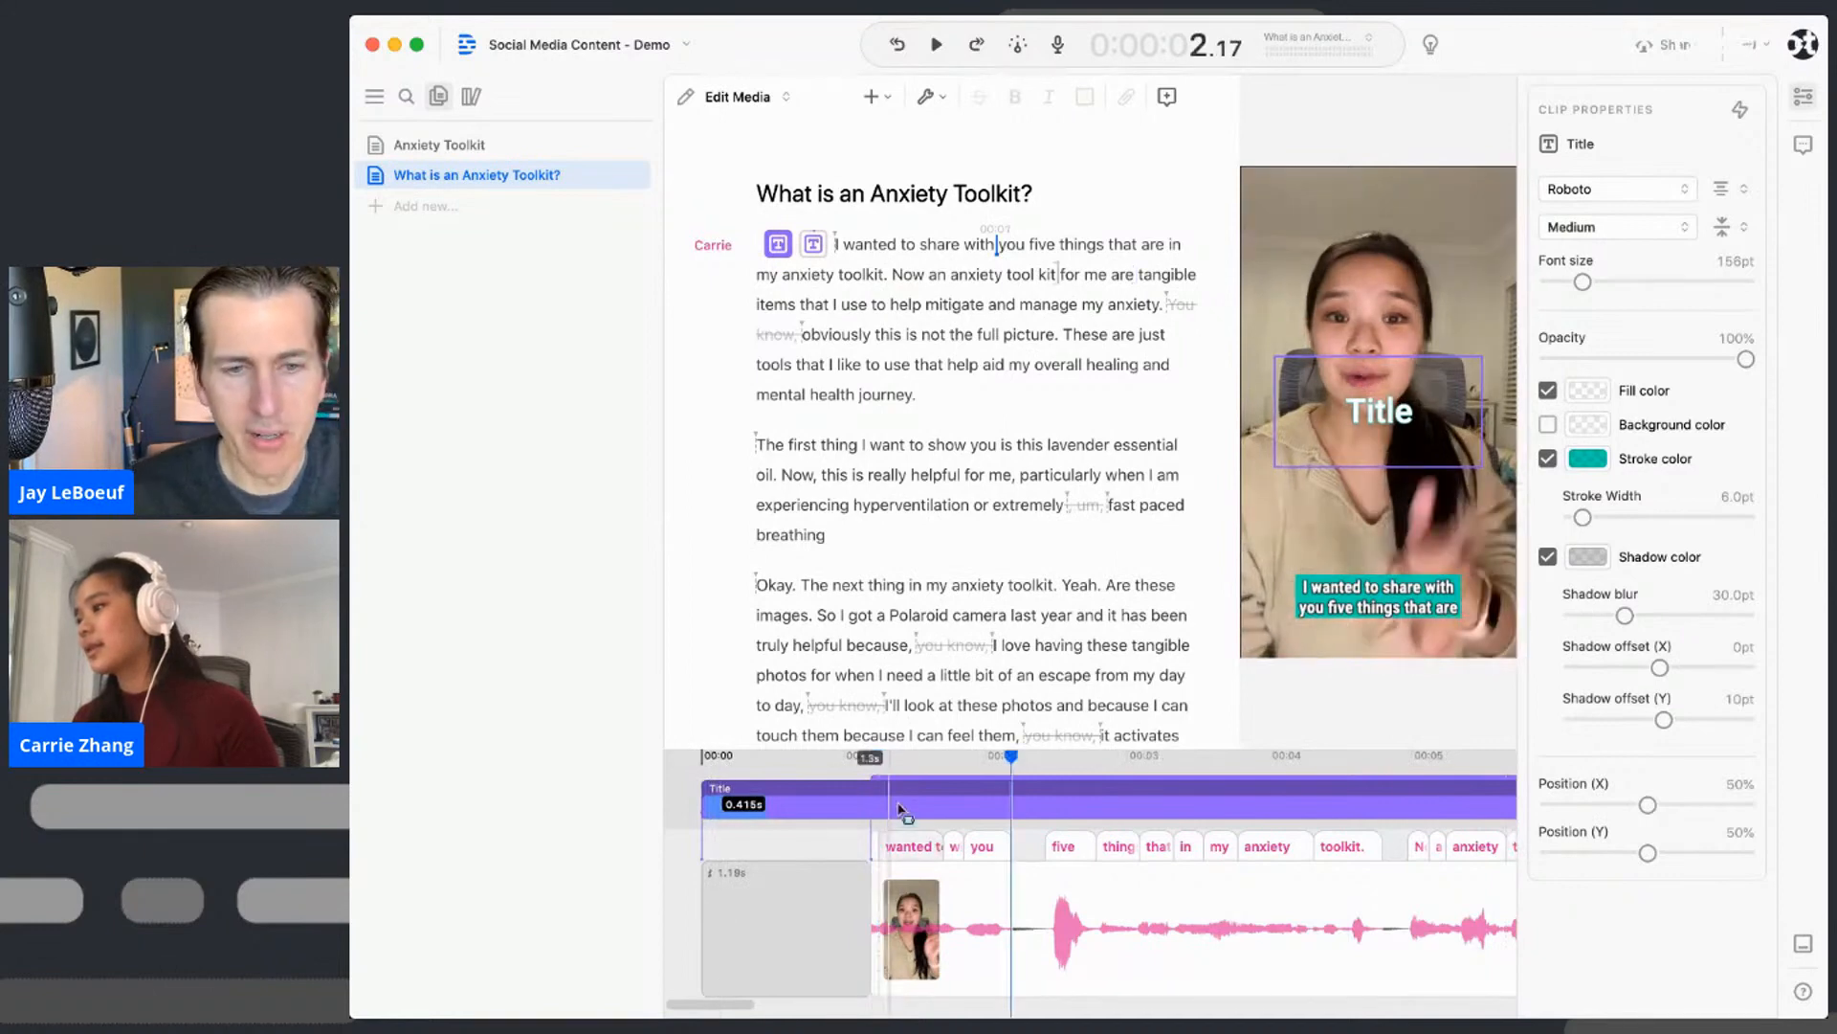
{"action": "scroll", "coordinate": [820, 826], "scroll_direction": "left", "scroll_amount": 1}
{"action": "scroll", "coordinate": [819, 826], "scroll_direction": "left", "scroll_amount": 3}
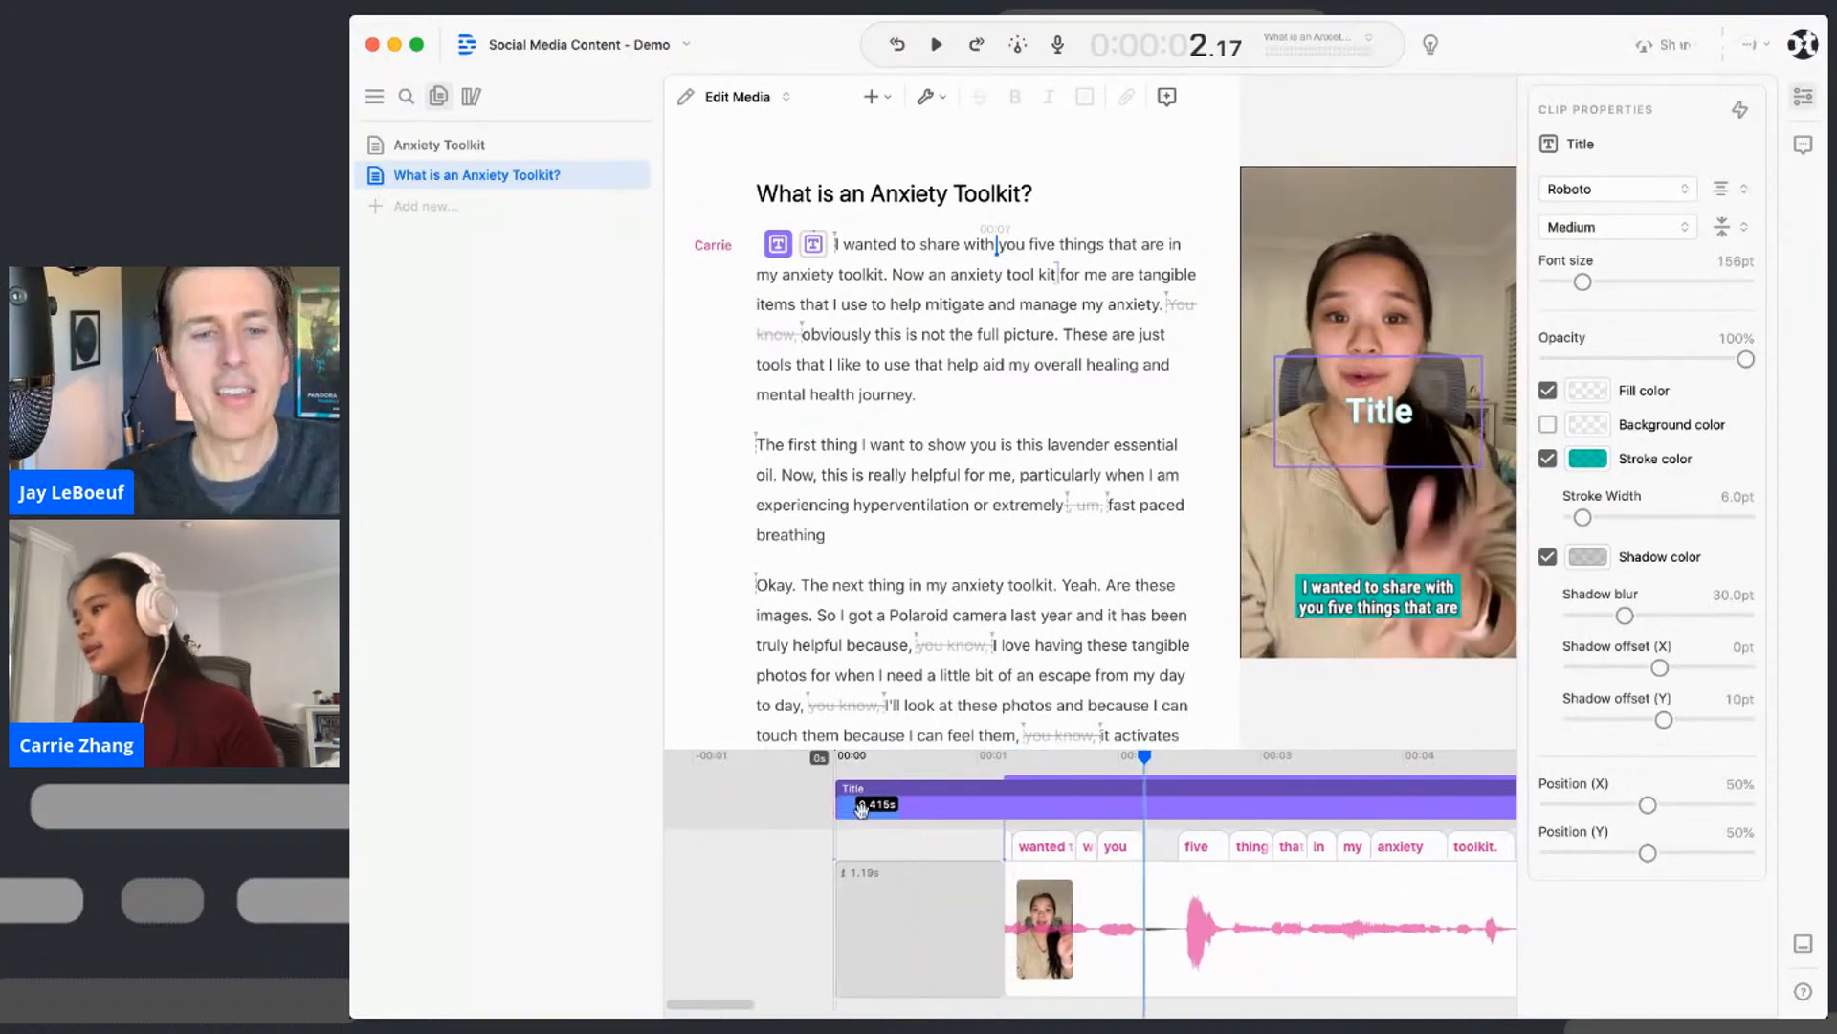
{"action": "scroll", "coordinate": [876, 794], "scroll_direction": "right", "scroll_amount": 3}
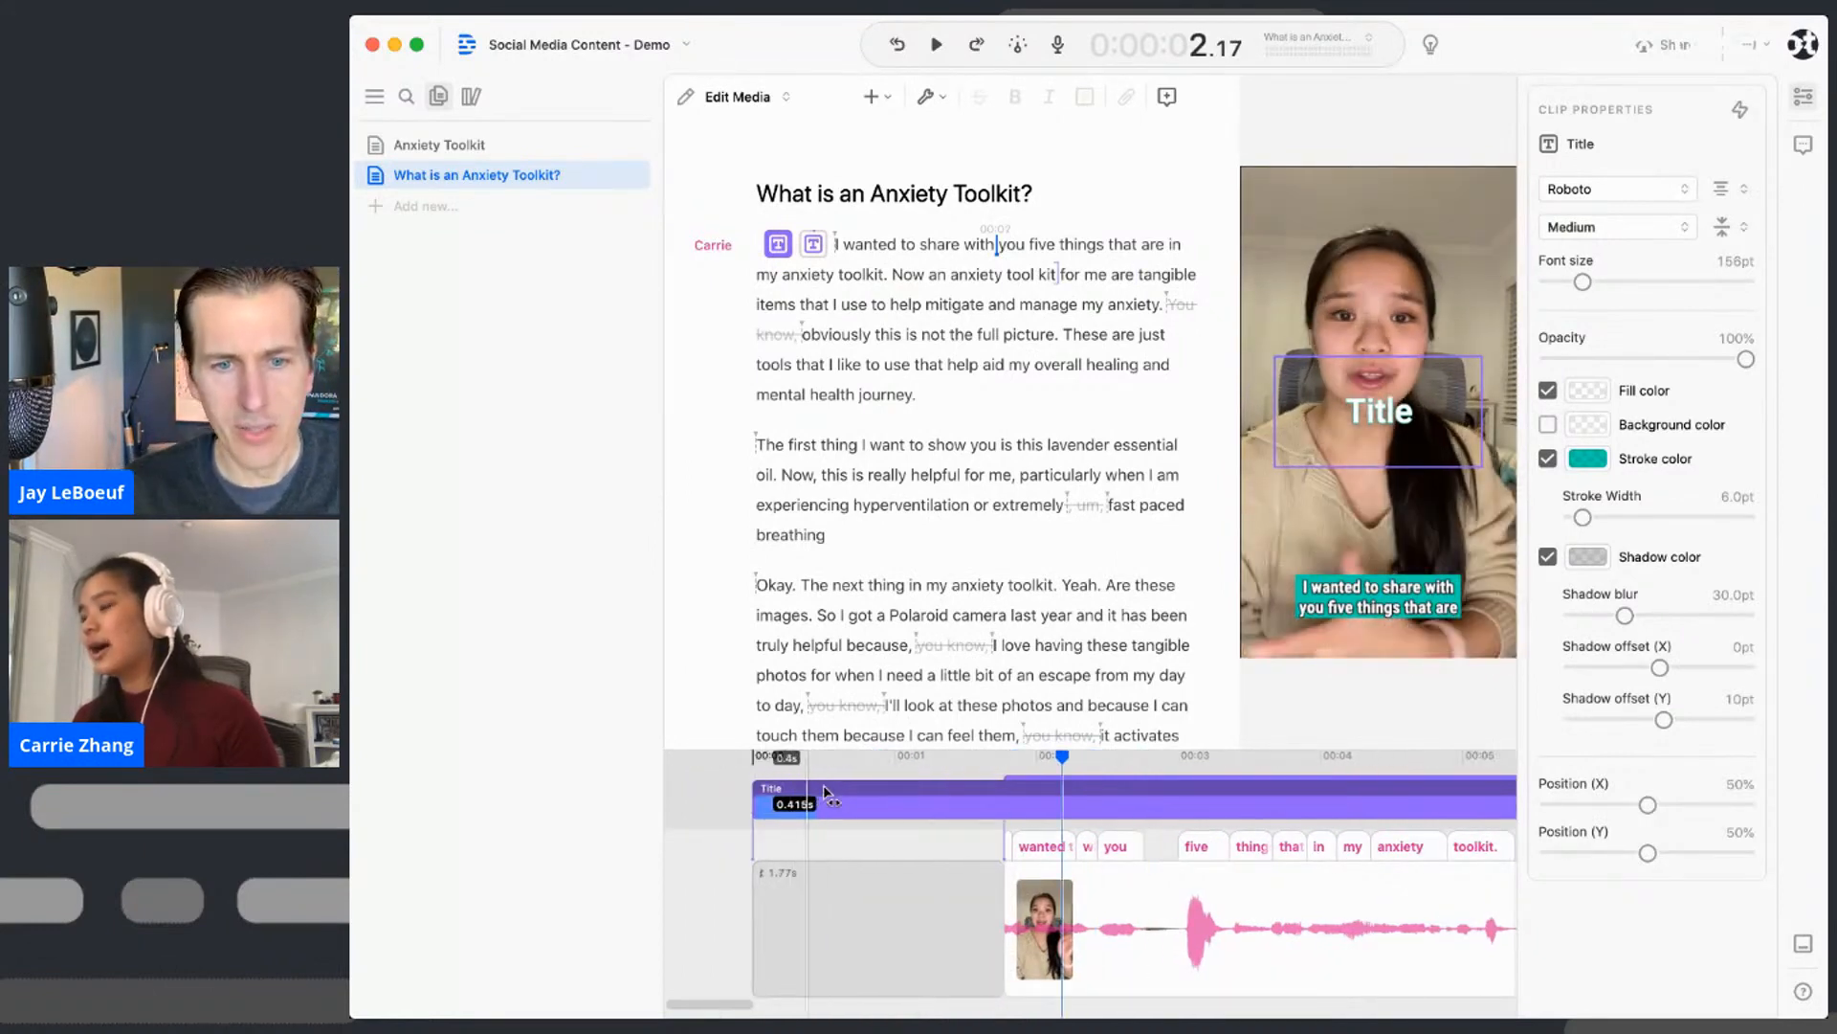
{"action": "left_click_drag", "start_coordinate": [810, 791], "coordinate": [770, 795]}
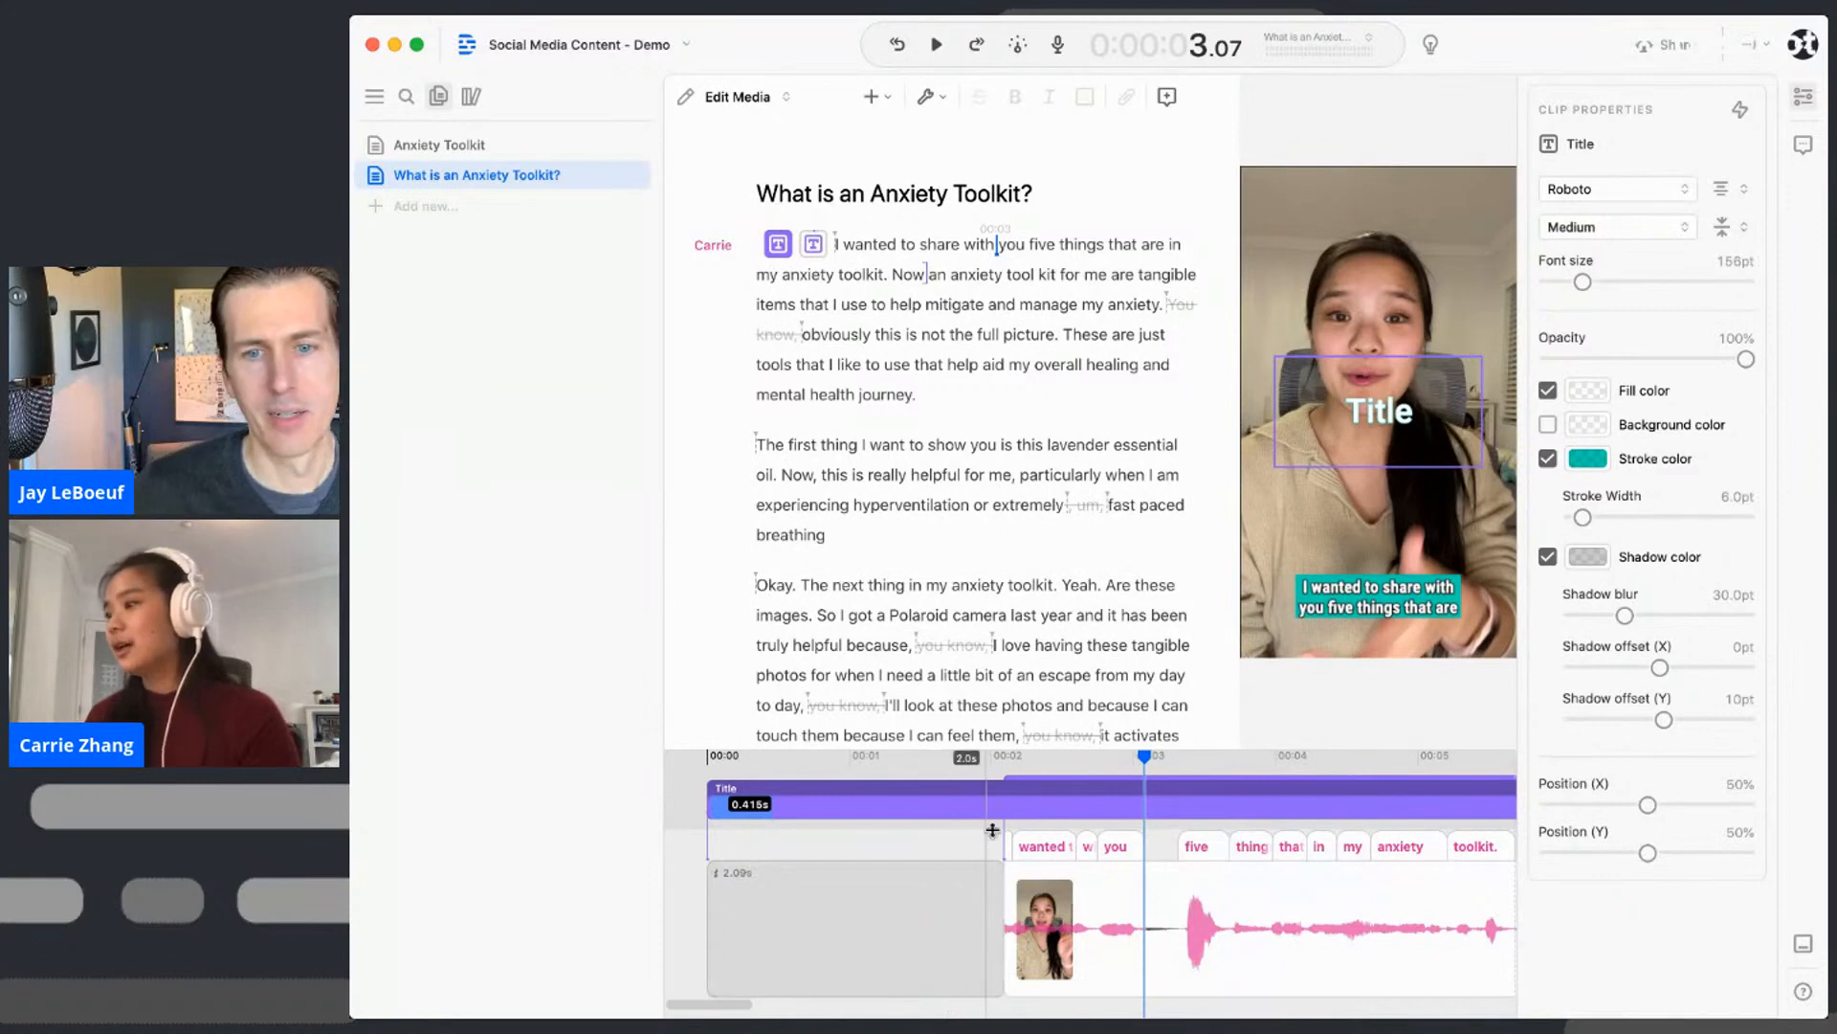
{"action": "left_click_drag", "start_coordinate": [846, 795], "coordinate": [807, 794]}
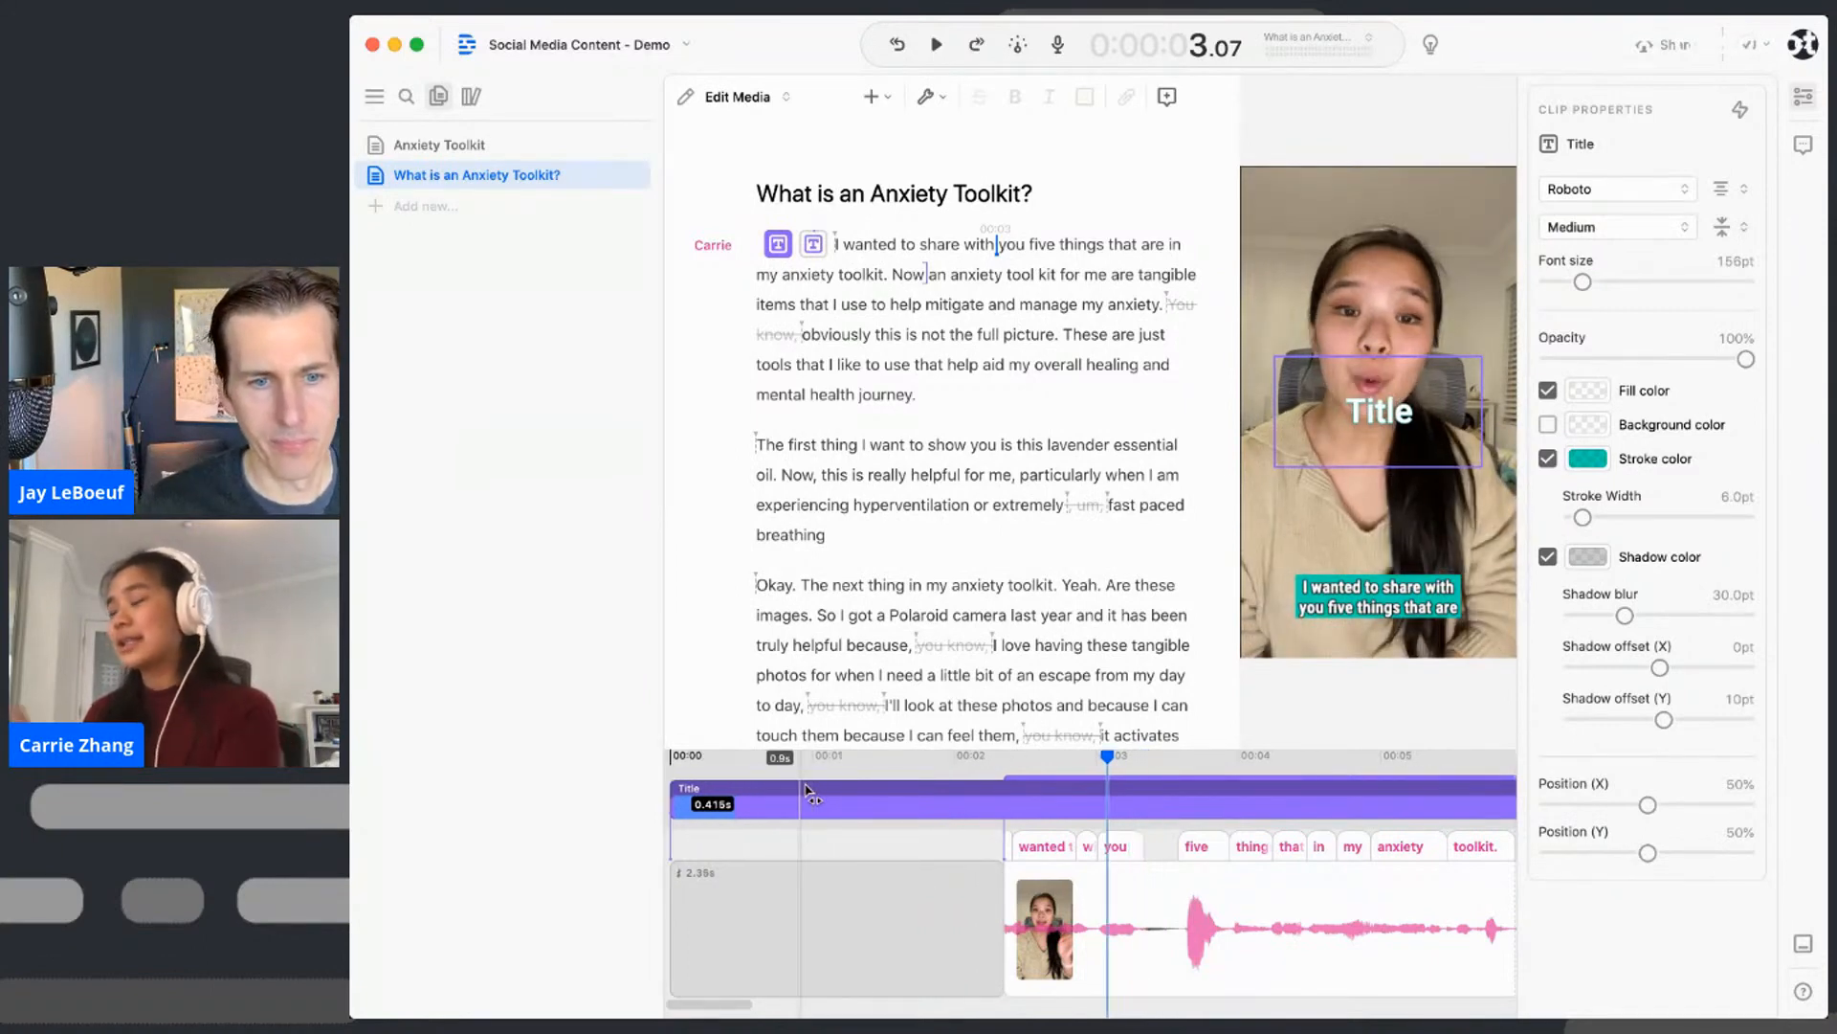
{"action": "left_click", "coordinate": [730, 757]}
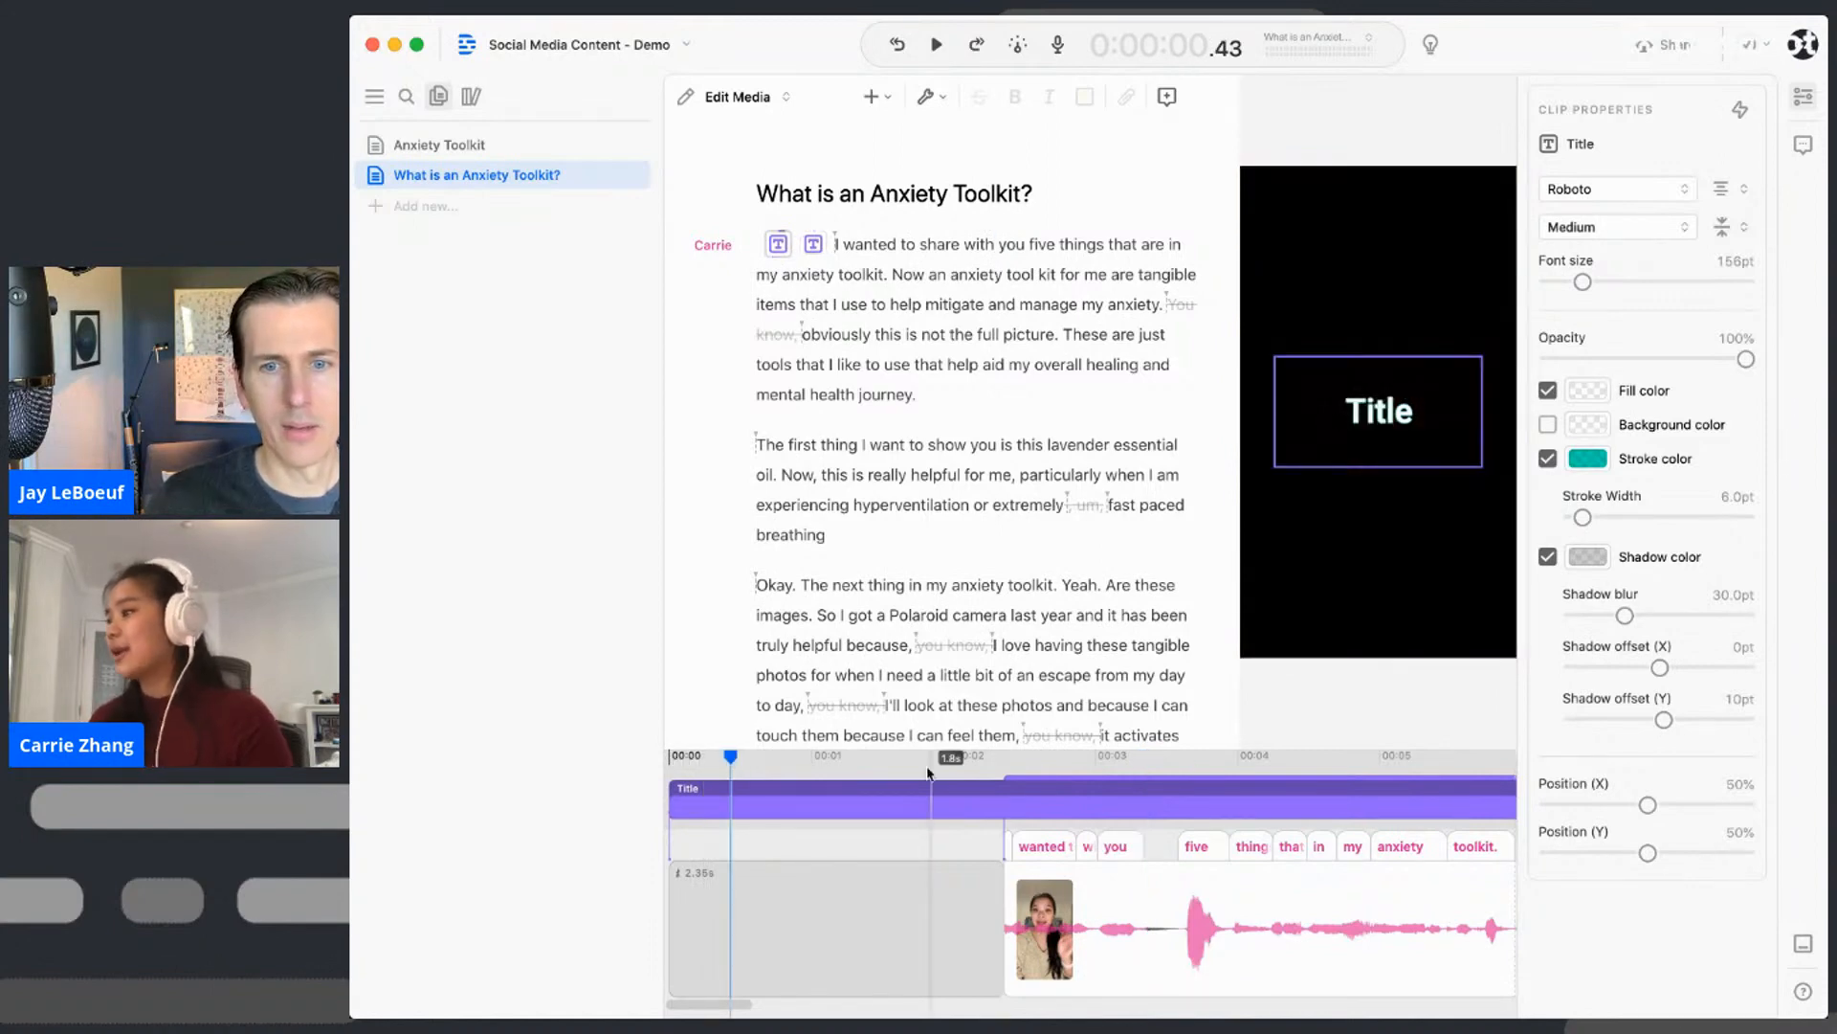
- Trim the end of the title clip to the point where the Fancy Captions clip begins
{"action": "scroll", "coordinate": [985, 766], "scroll_direction": "right", "scroll_amount": 5}
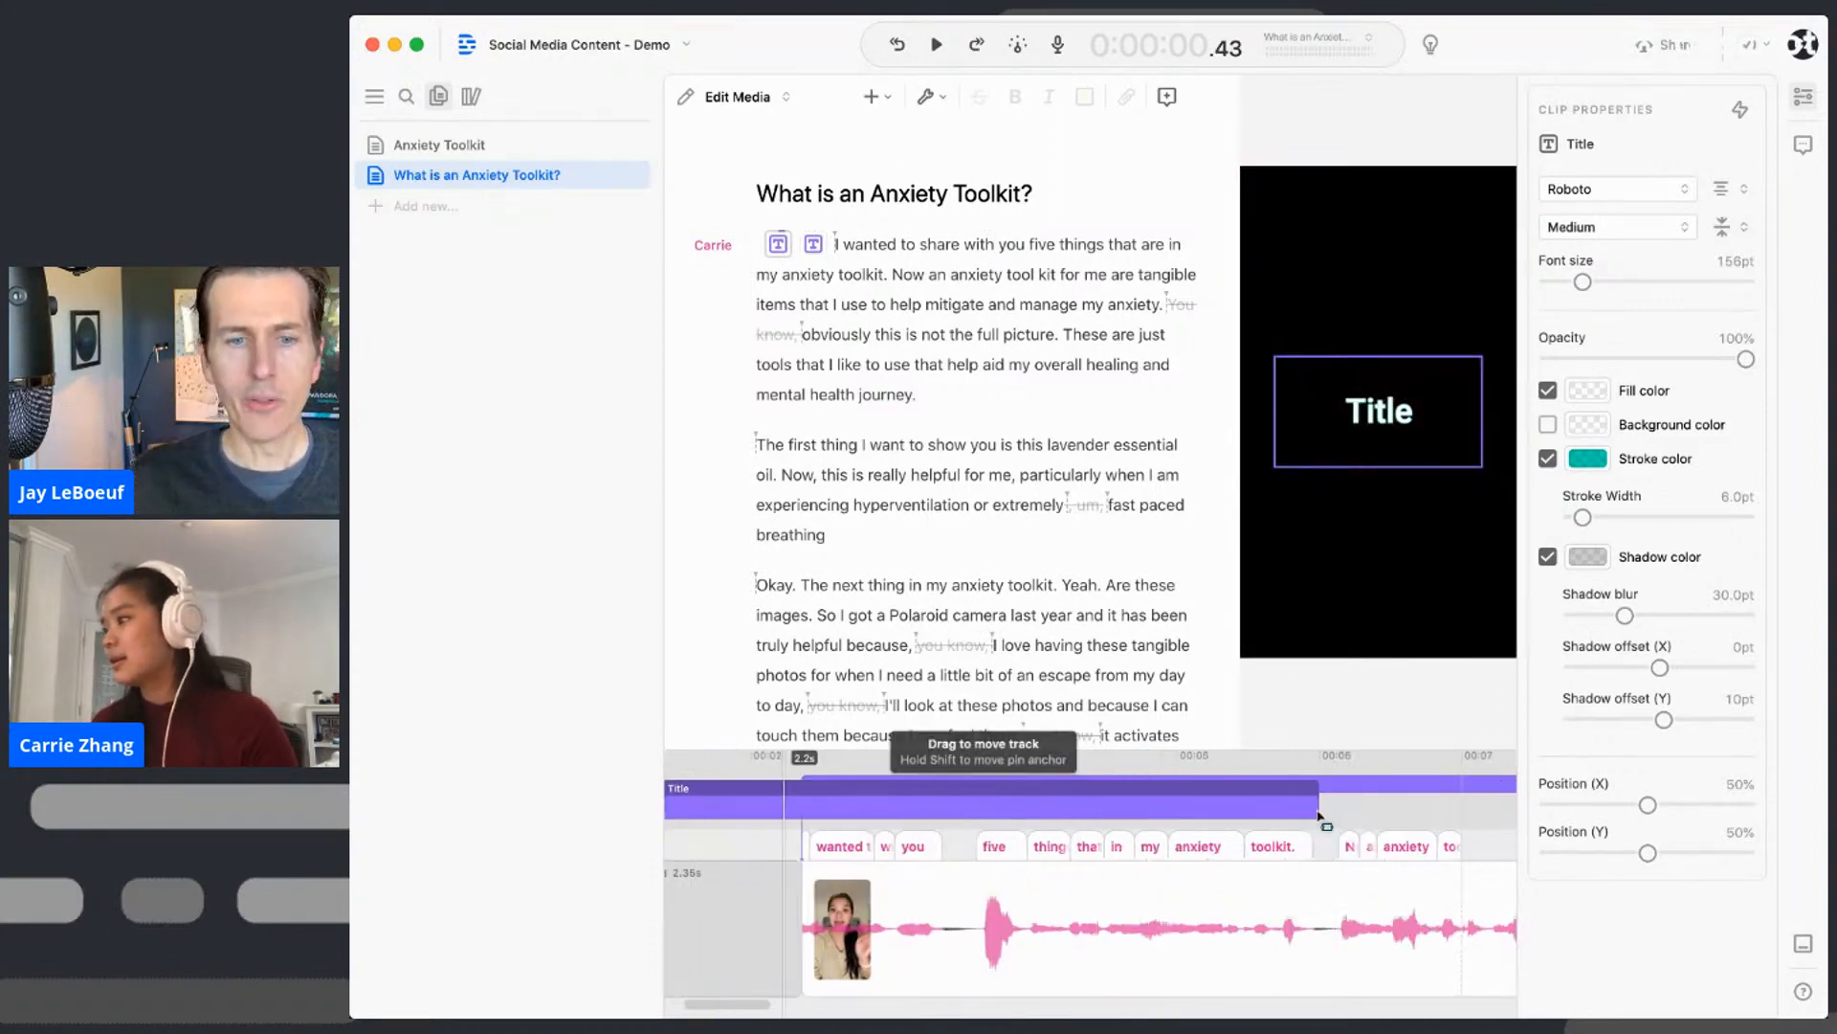
{"action": "left_click_drag", "start_coordinate": [1319, 812], "coordinate": [802, 804]}
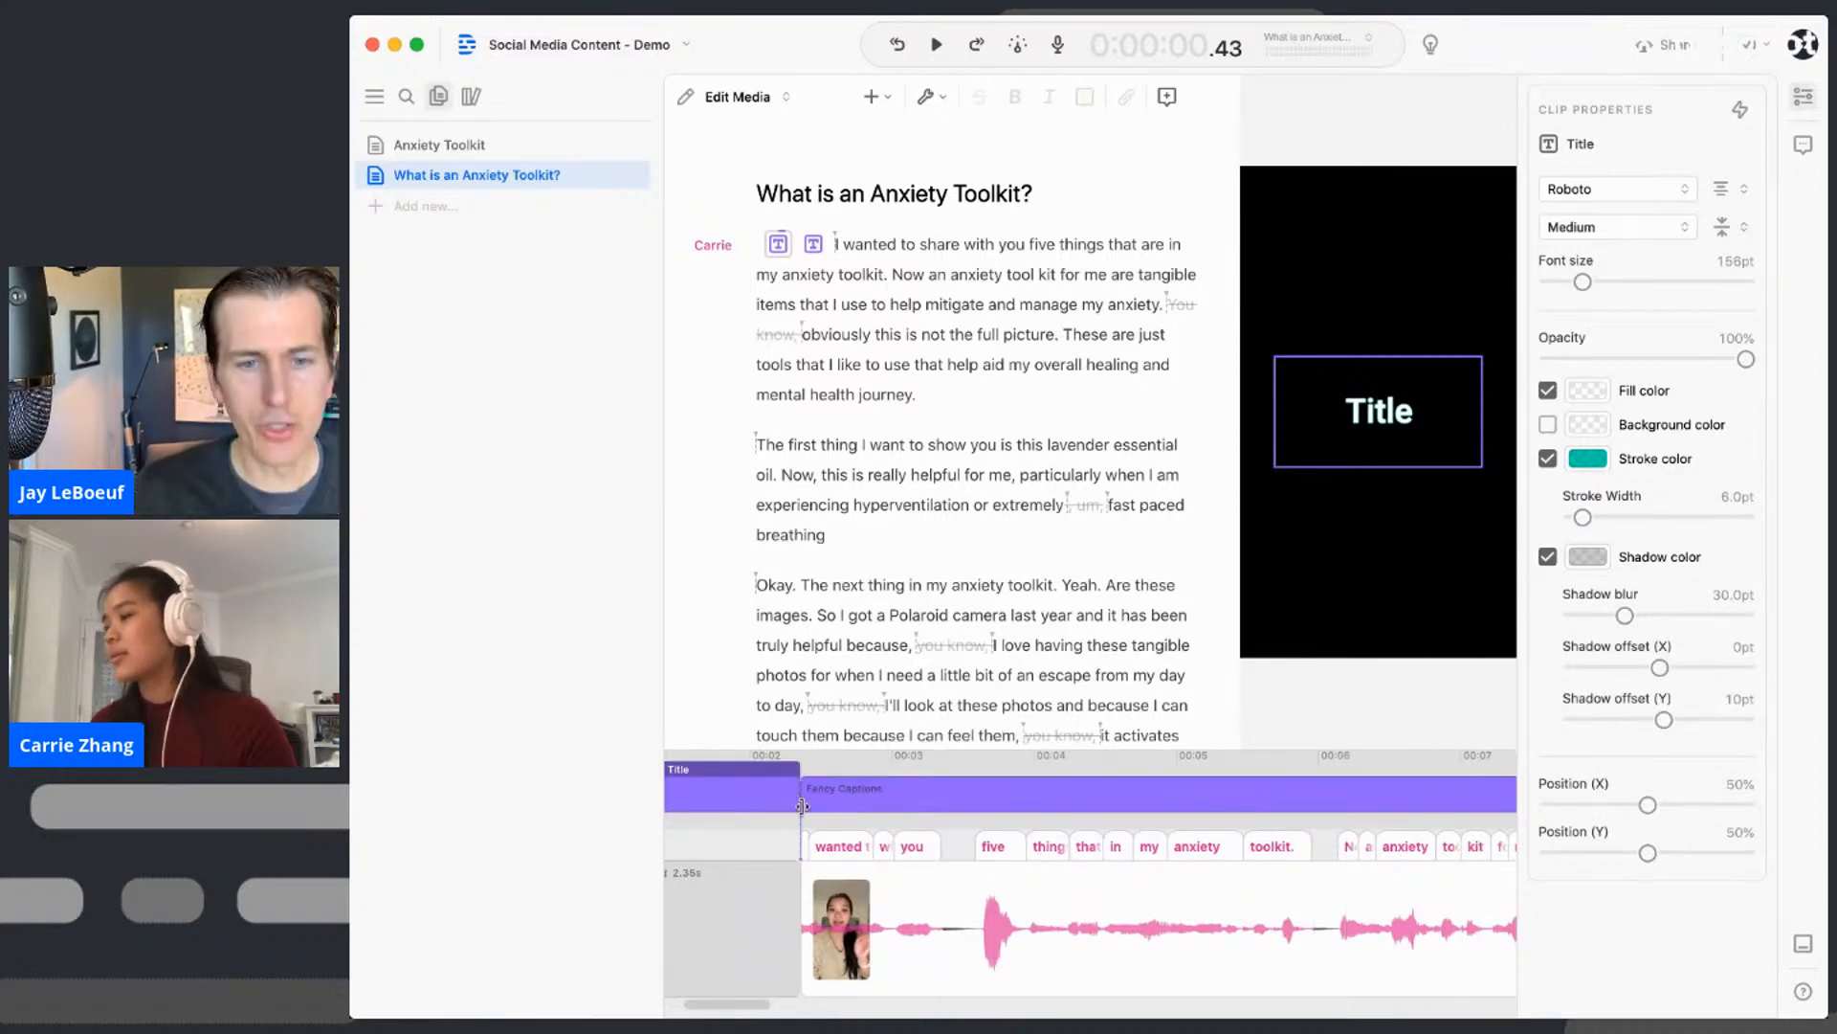
{"action": "scroll", "coordinate": [845, 821], "scroll_direction": "left", "scroll_amount": 4}
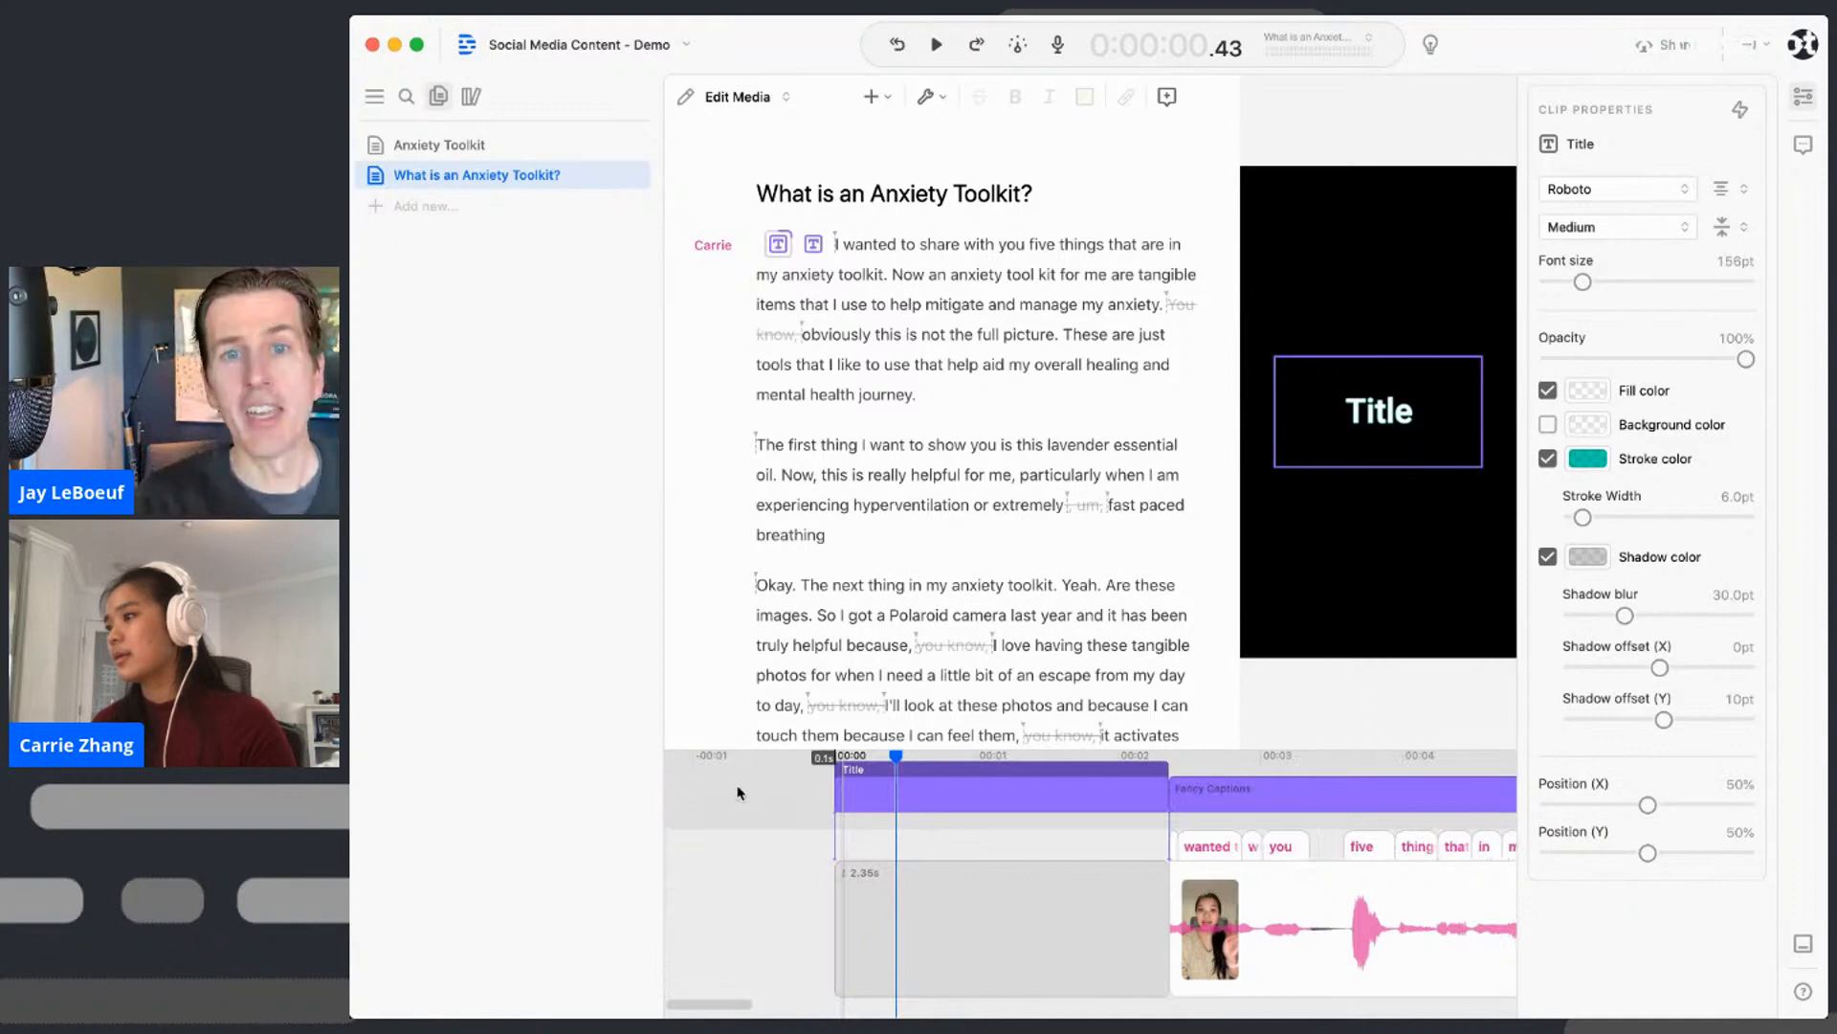
- Replace the title clip's placeholder text with "What is an"
{"action": "left_click", "coordinate": [822, 794]}
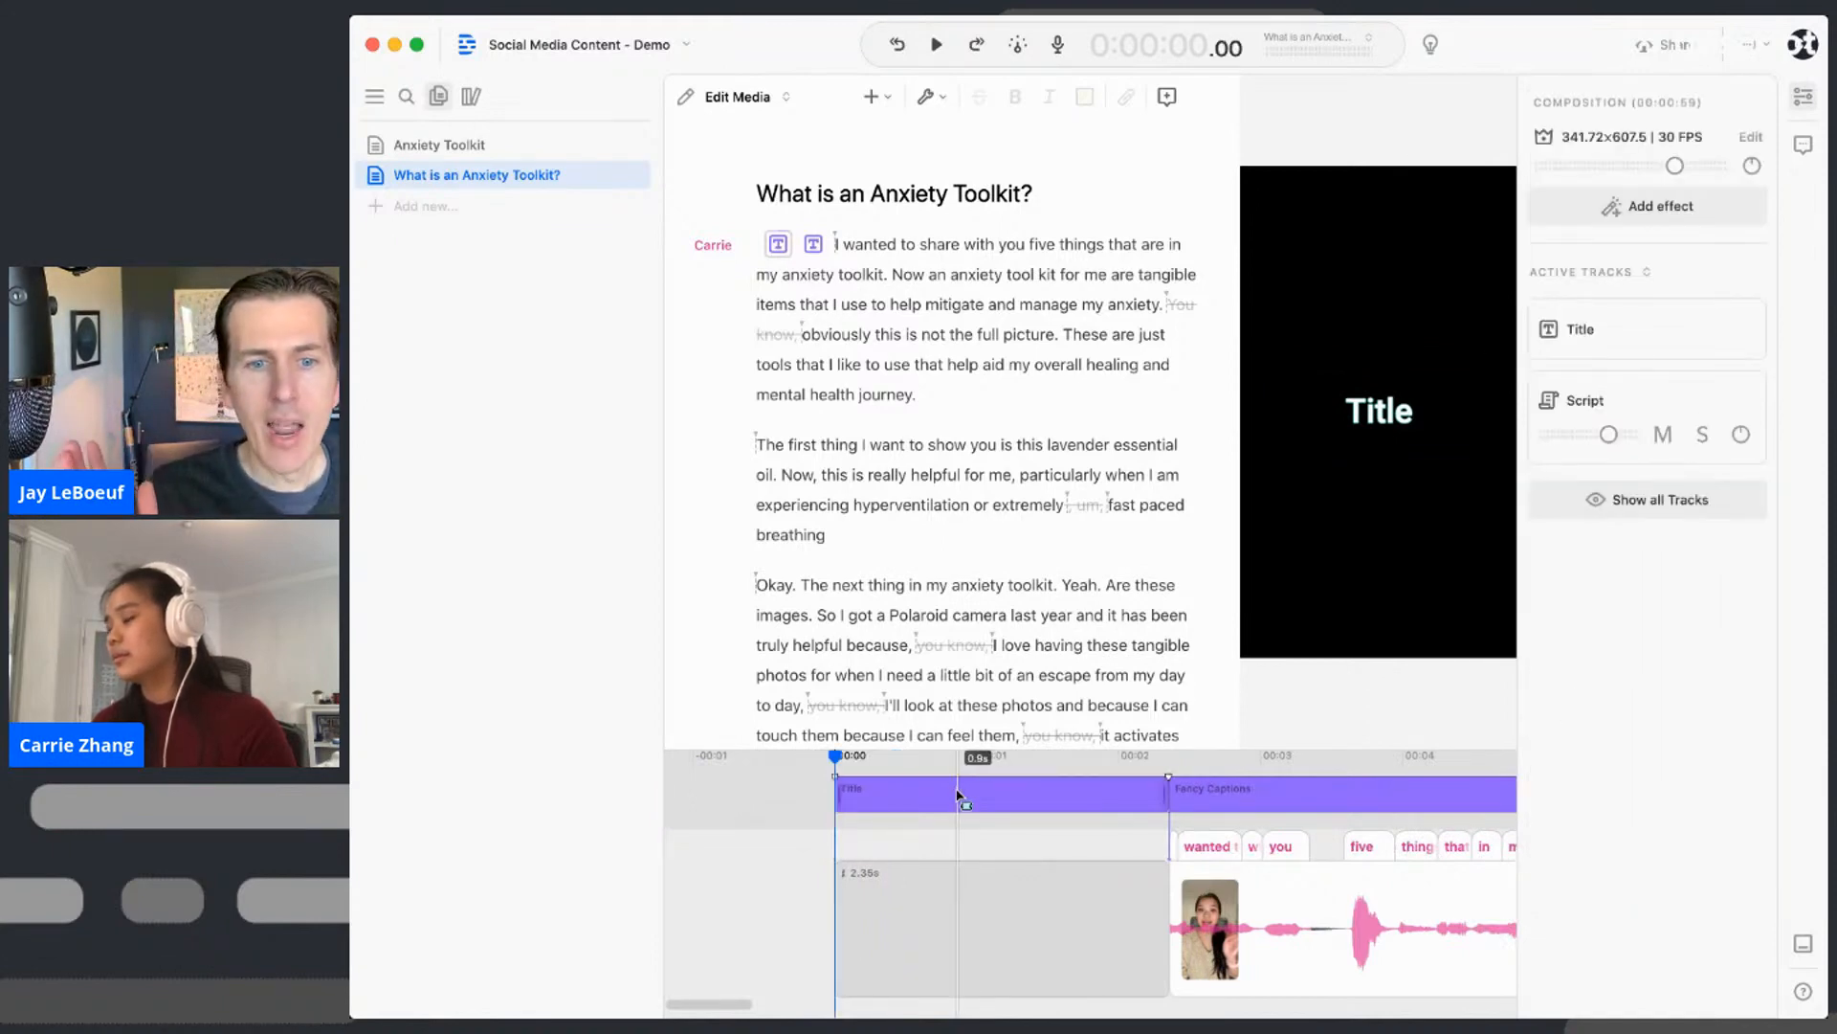
{"action": "left_click", "coordinate": [958, 792]}
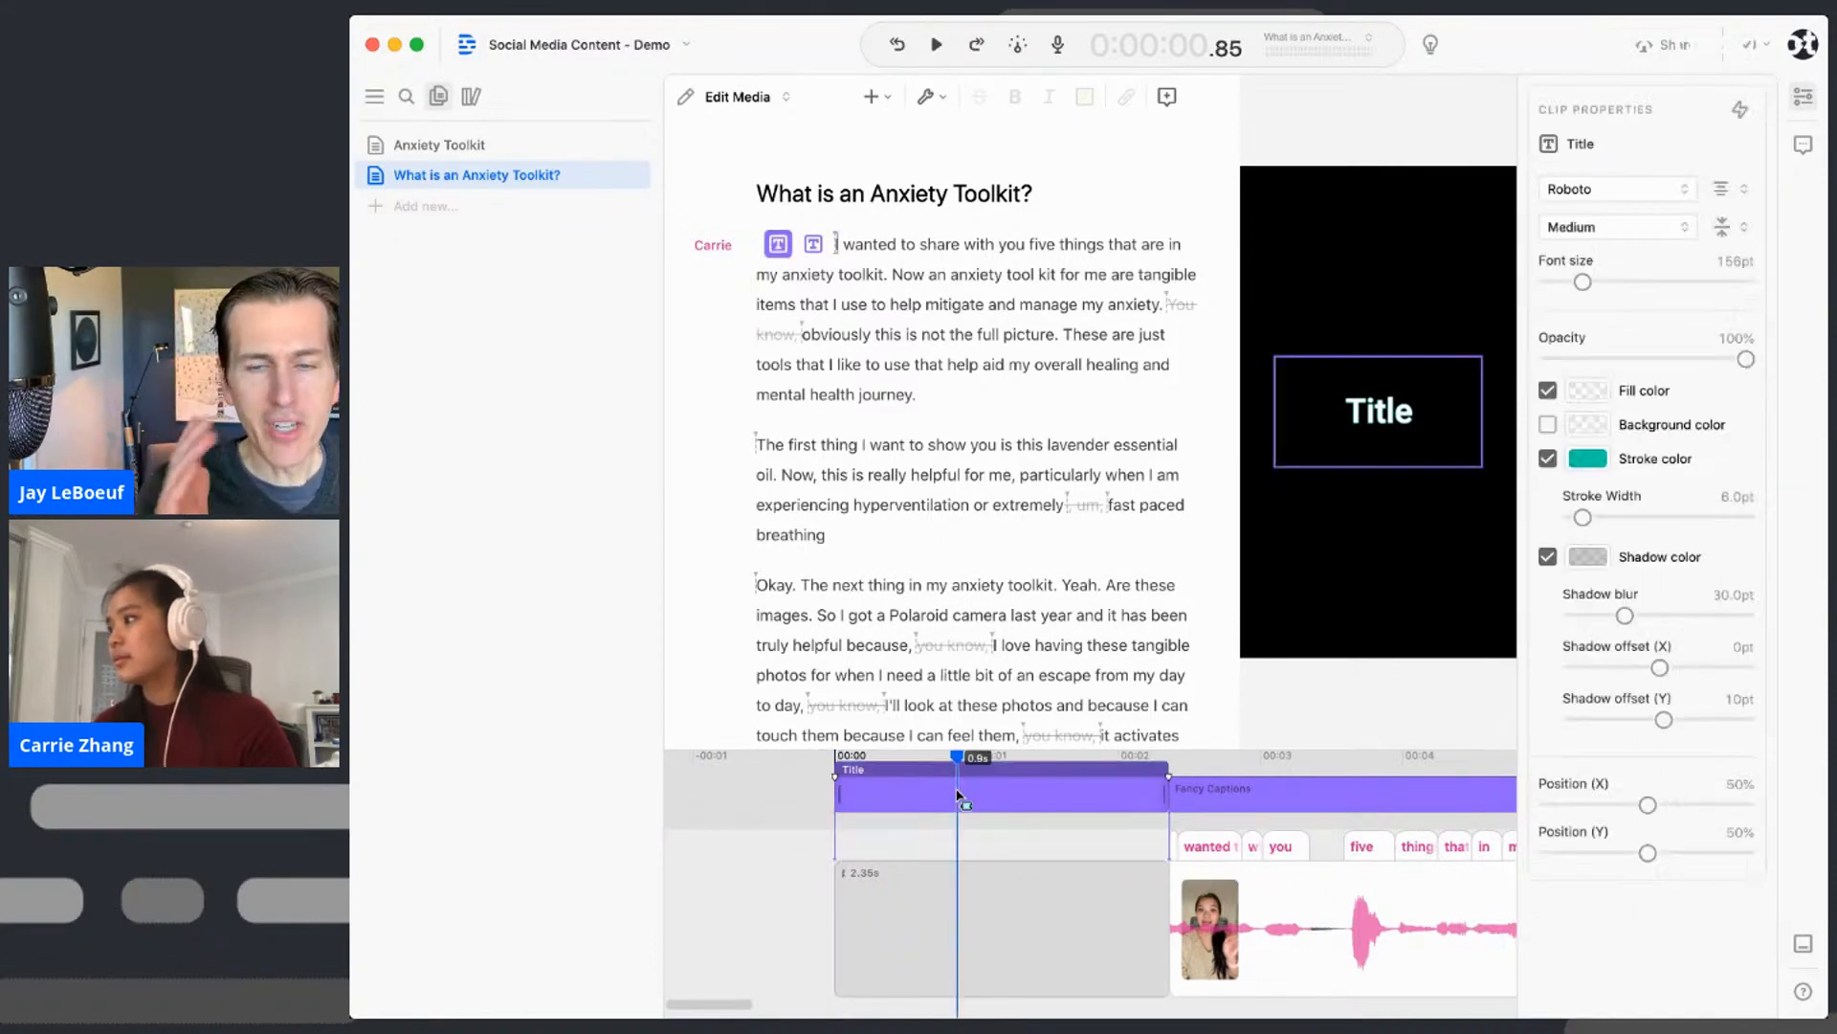
{"action": "double_click", "coordinate": [1388, 418]}
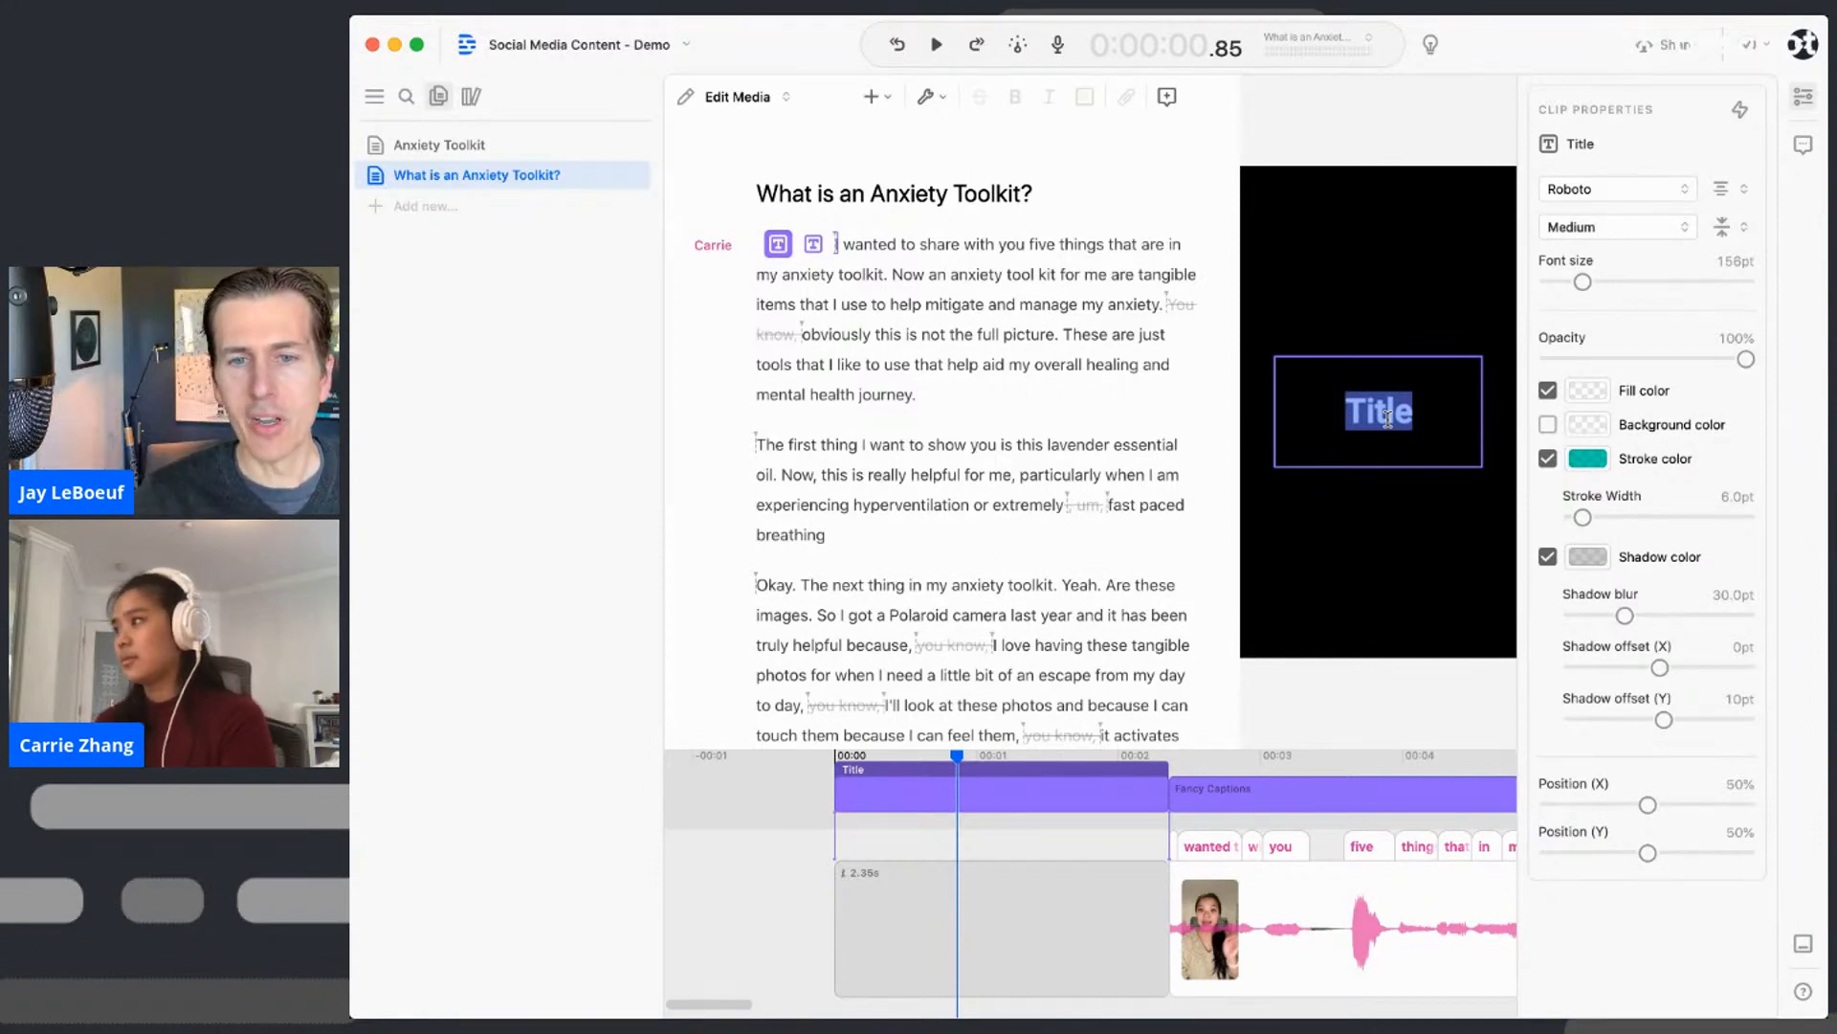
{"action": "type", "text": "What"}
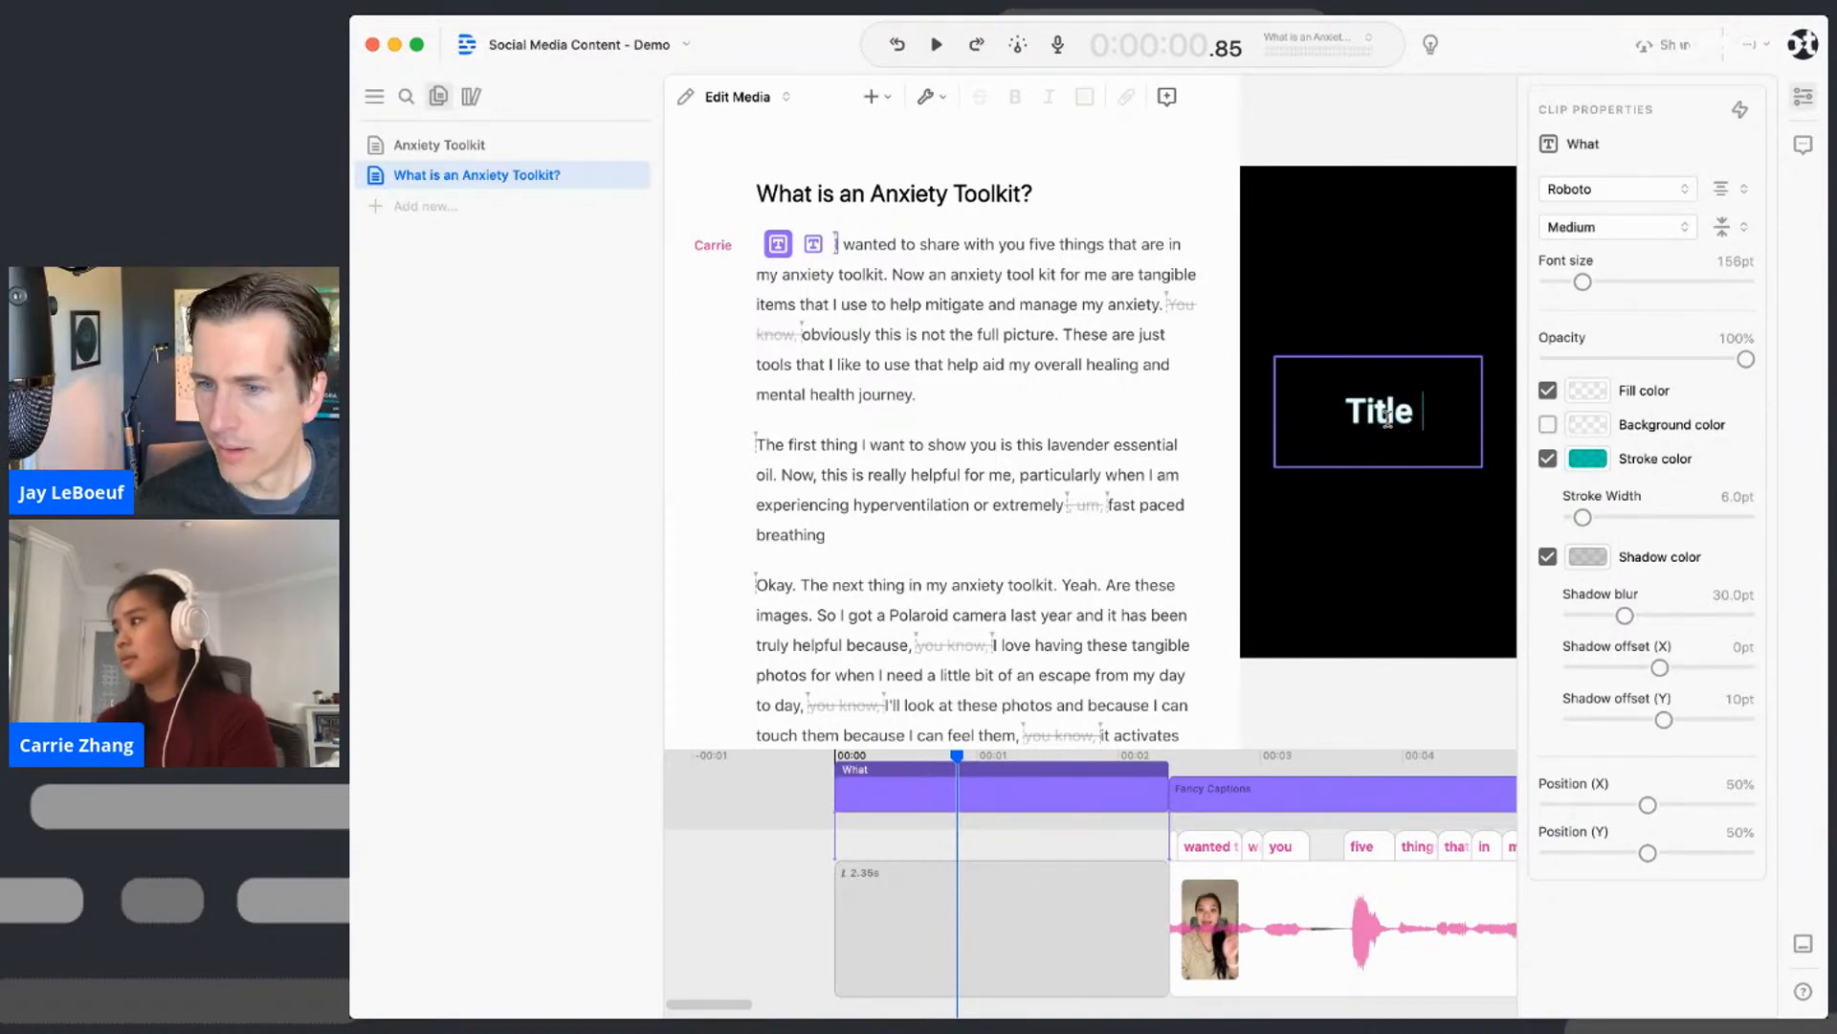
{"action": "type", "text": " is an"}
- Change the title text to "5 Things in my Anxiety Toolkit"
{"action": "left_click_drag", "start_coordinate": [1454, 409], "coordinate": [1303, 416]}
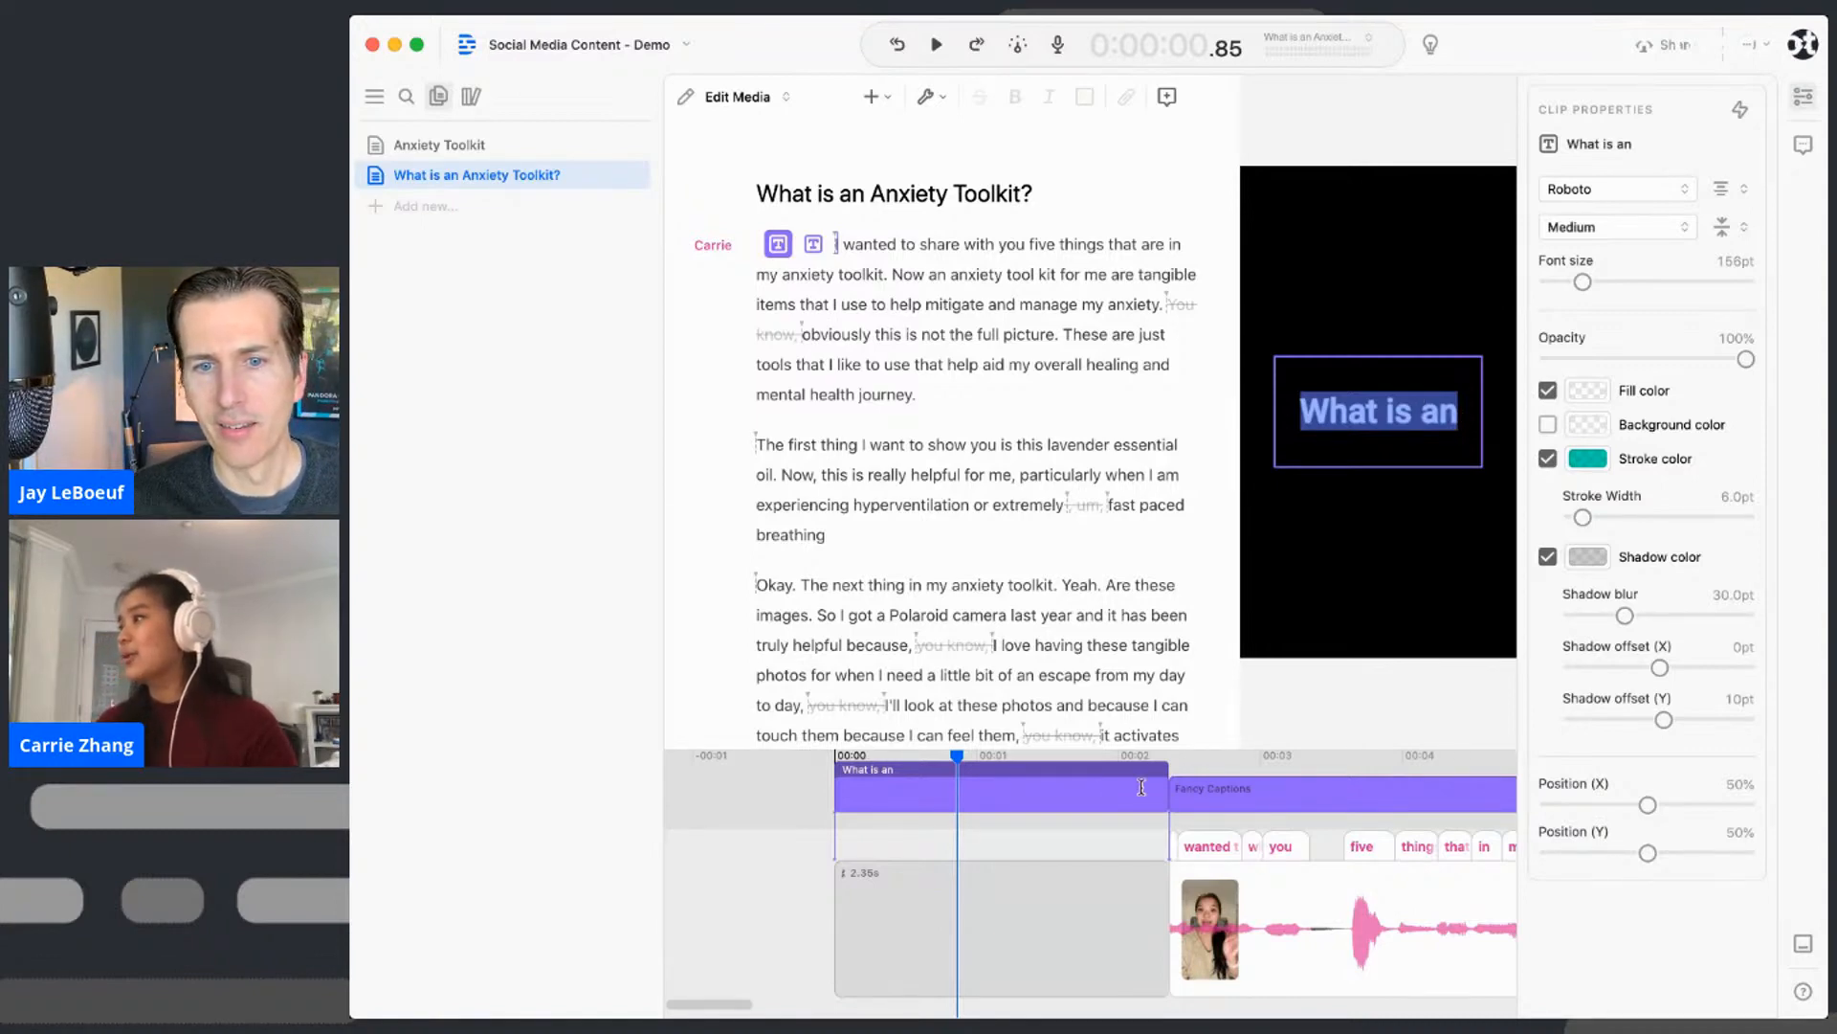
{"action": "type", "text": "5 Things in y Anxiety Toolkit"}
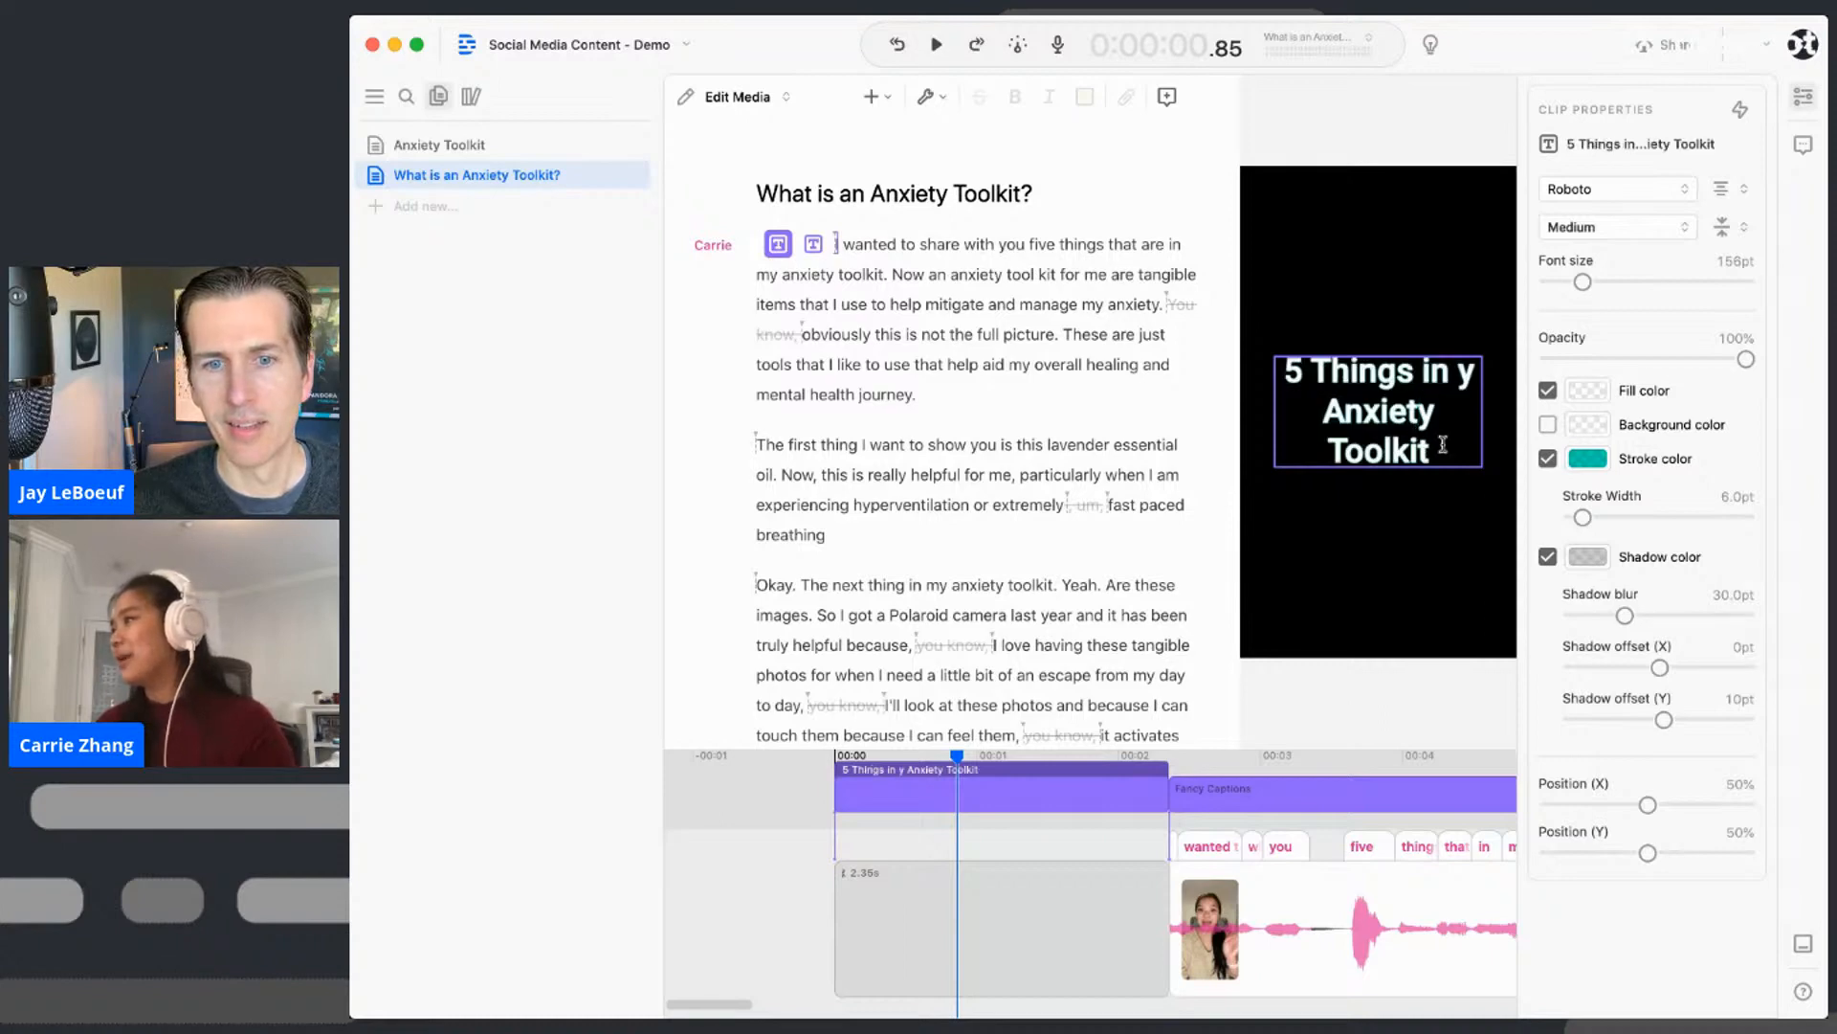
{"action": "left_click", "coordinate": [1459, 371]}
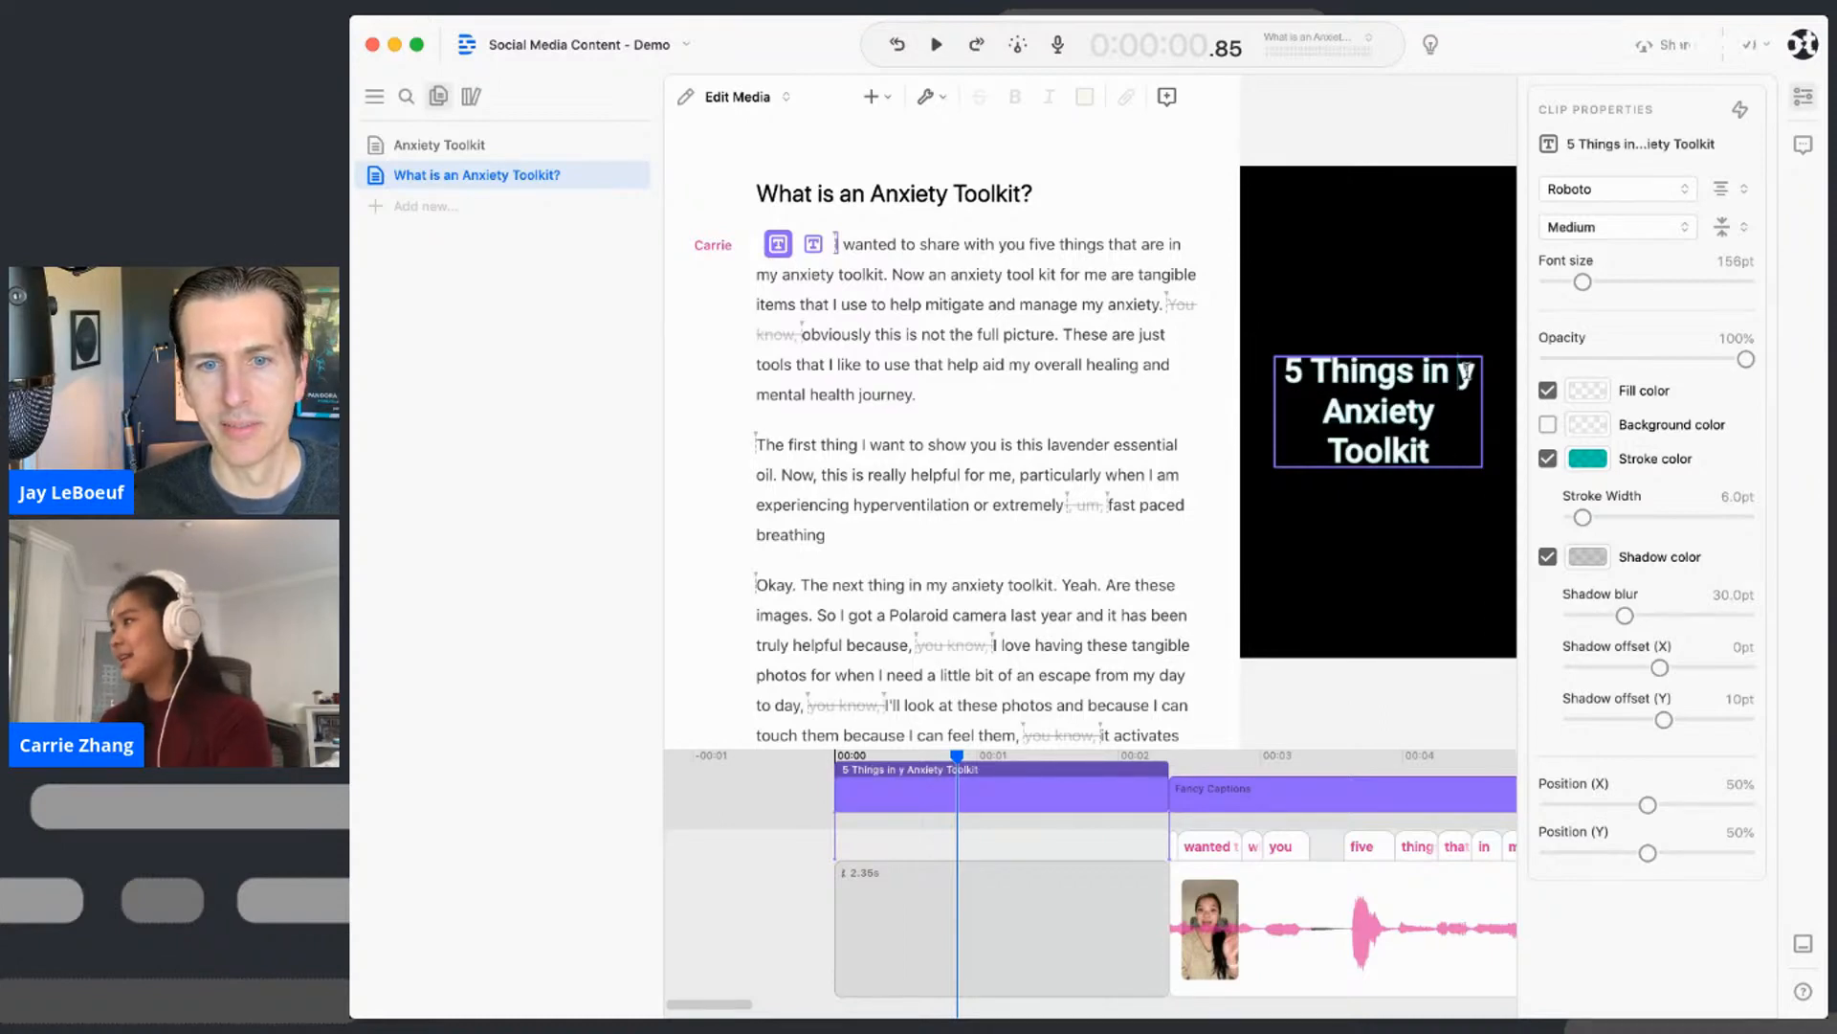
{"action": "type", "text": "m"}
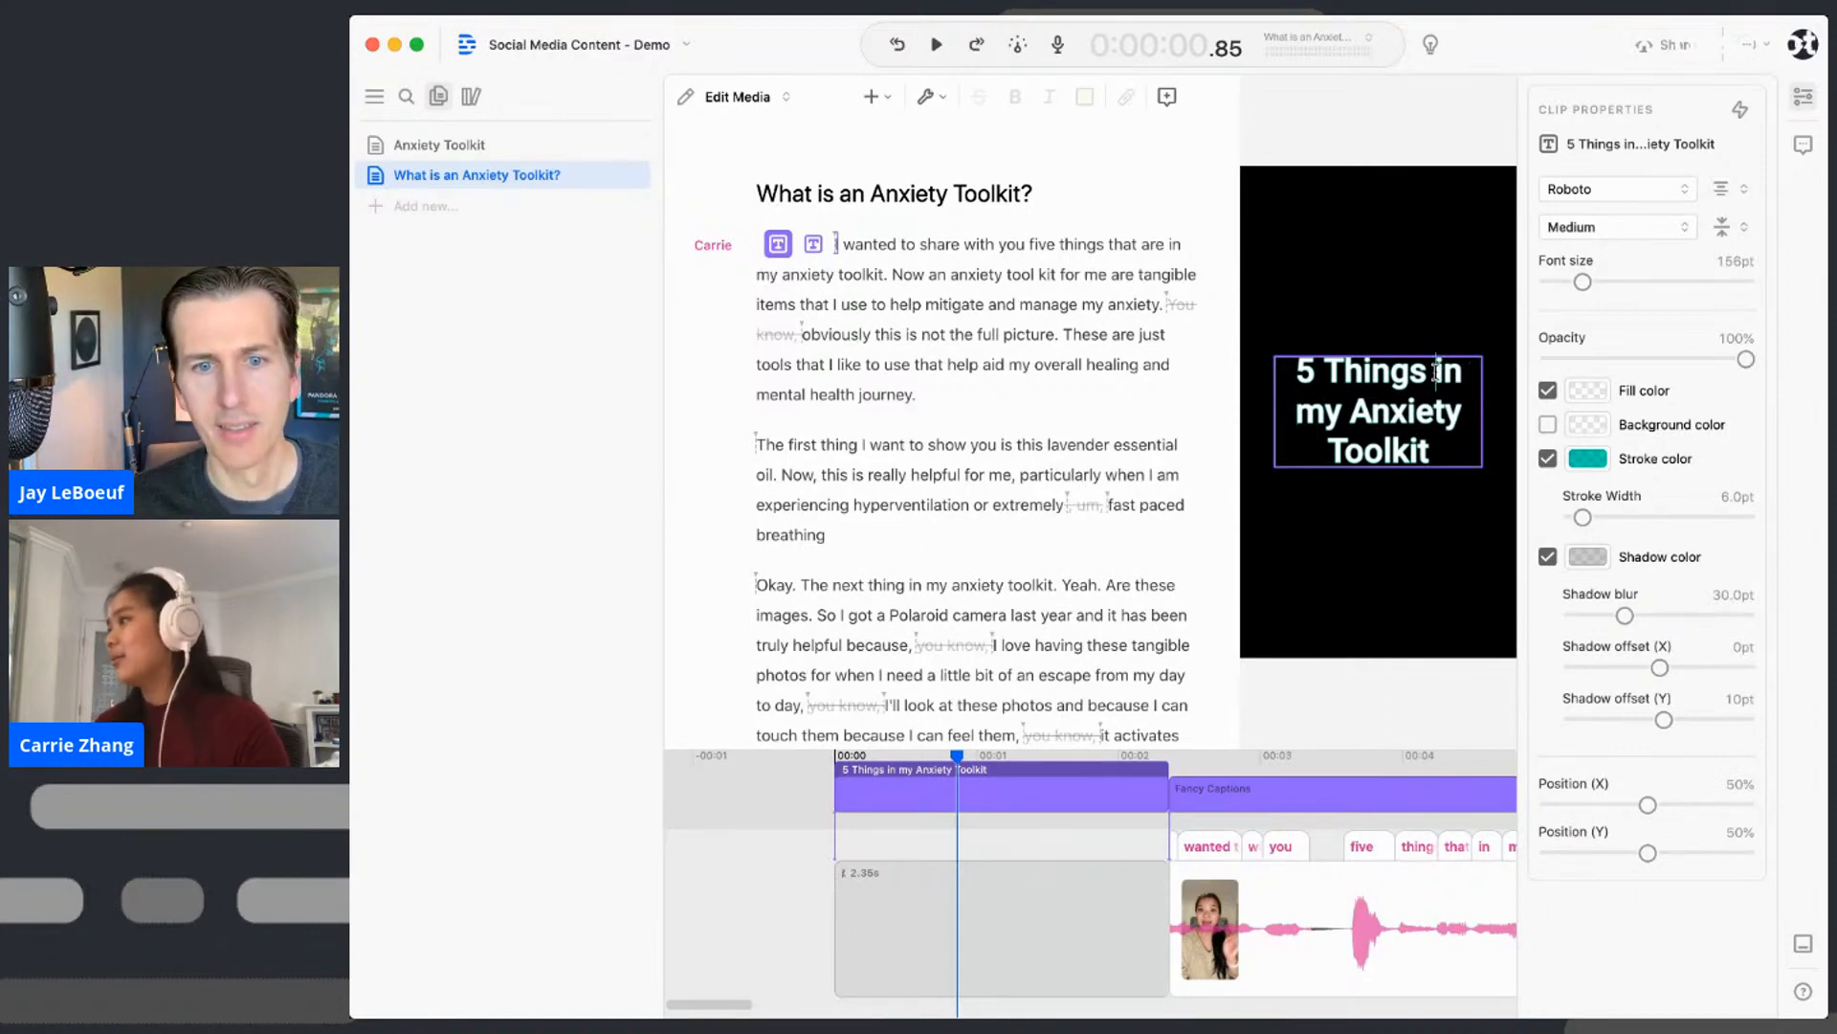
- Break the title text over four lines: "5 Things", "in my", "Anxiety", "Toolkit"
{"action": "left_click", "coordinate": [1435, 370]}
{"action": "key", "text": "Return"}
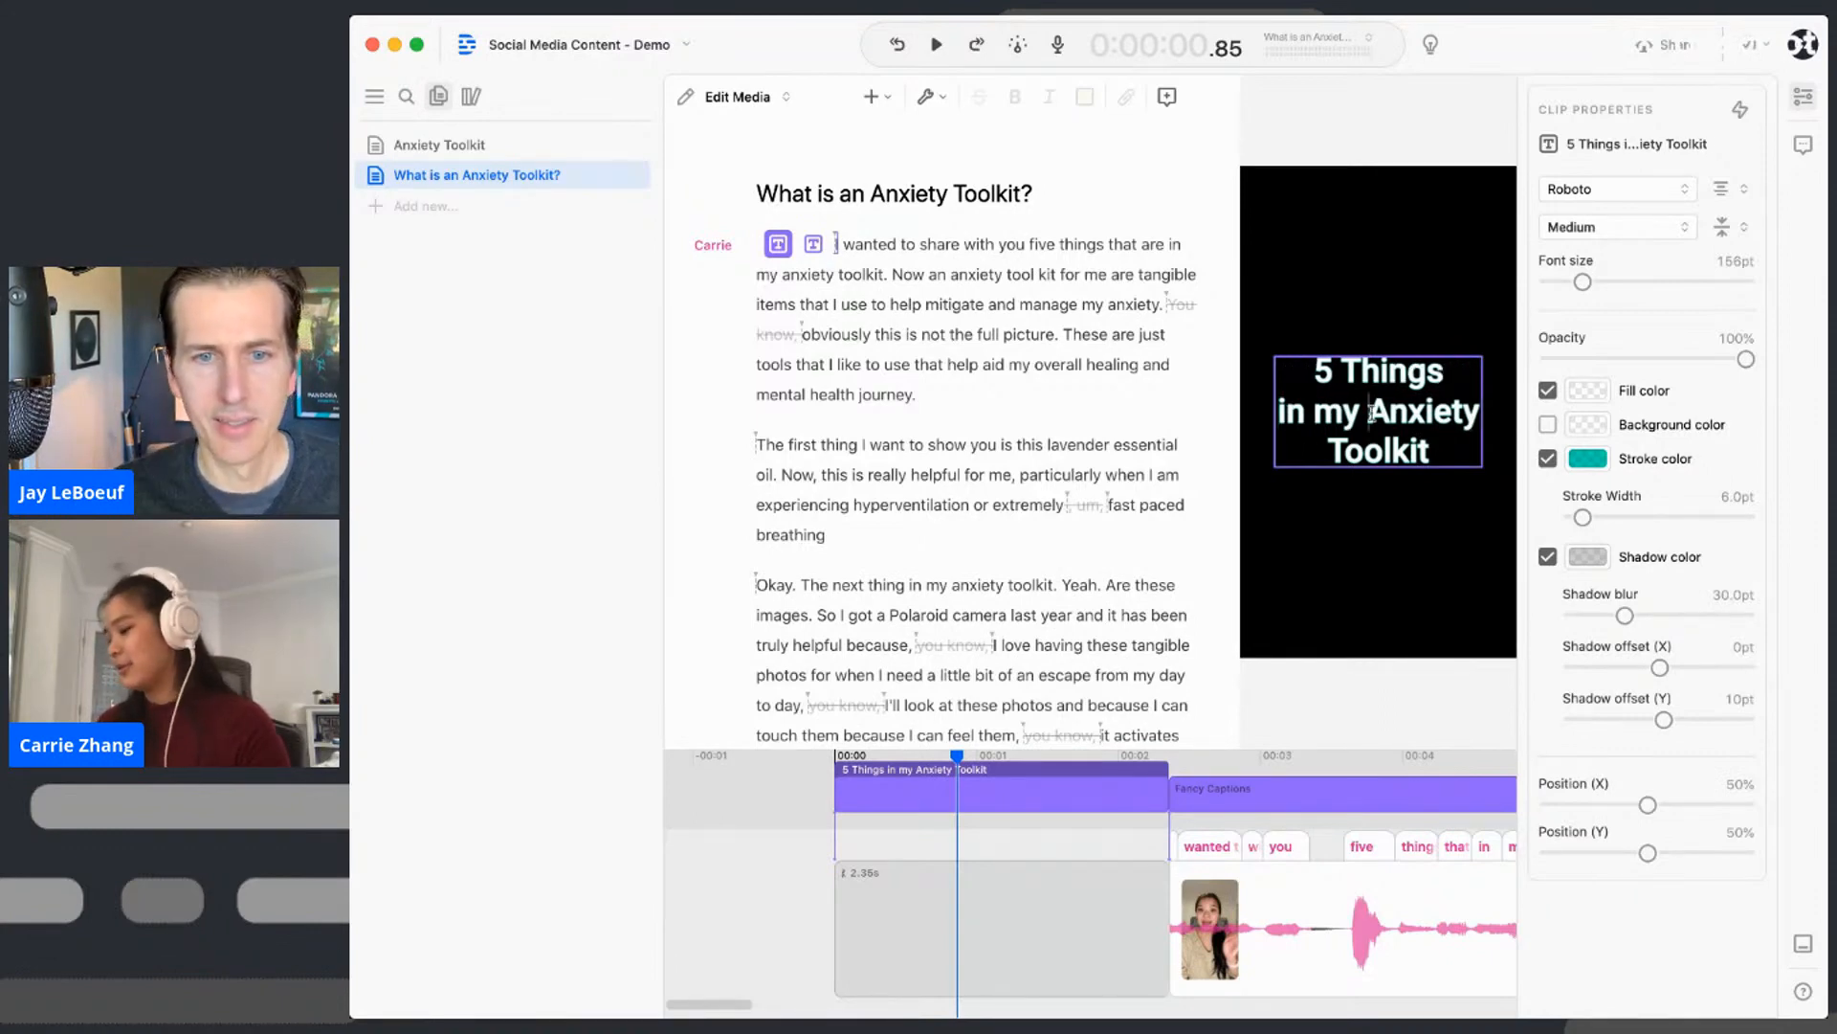
{"action": "left_click", "coordinate": [1374, 413]}
{"action": "key", "text": "Return"}
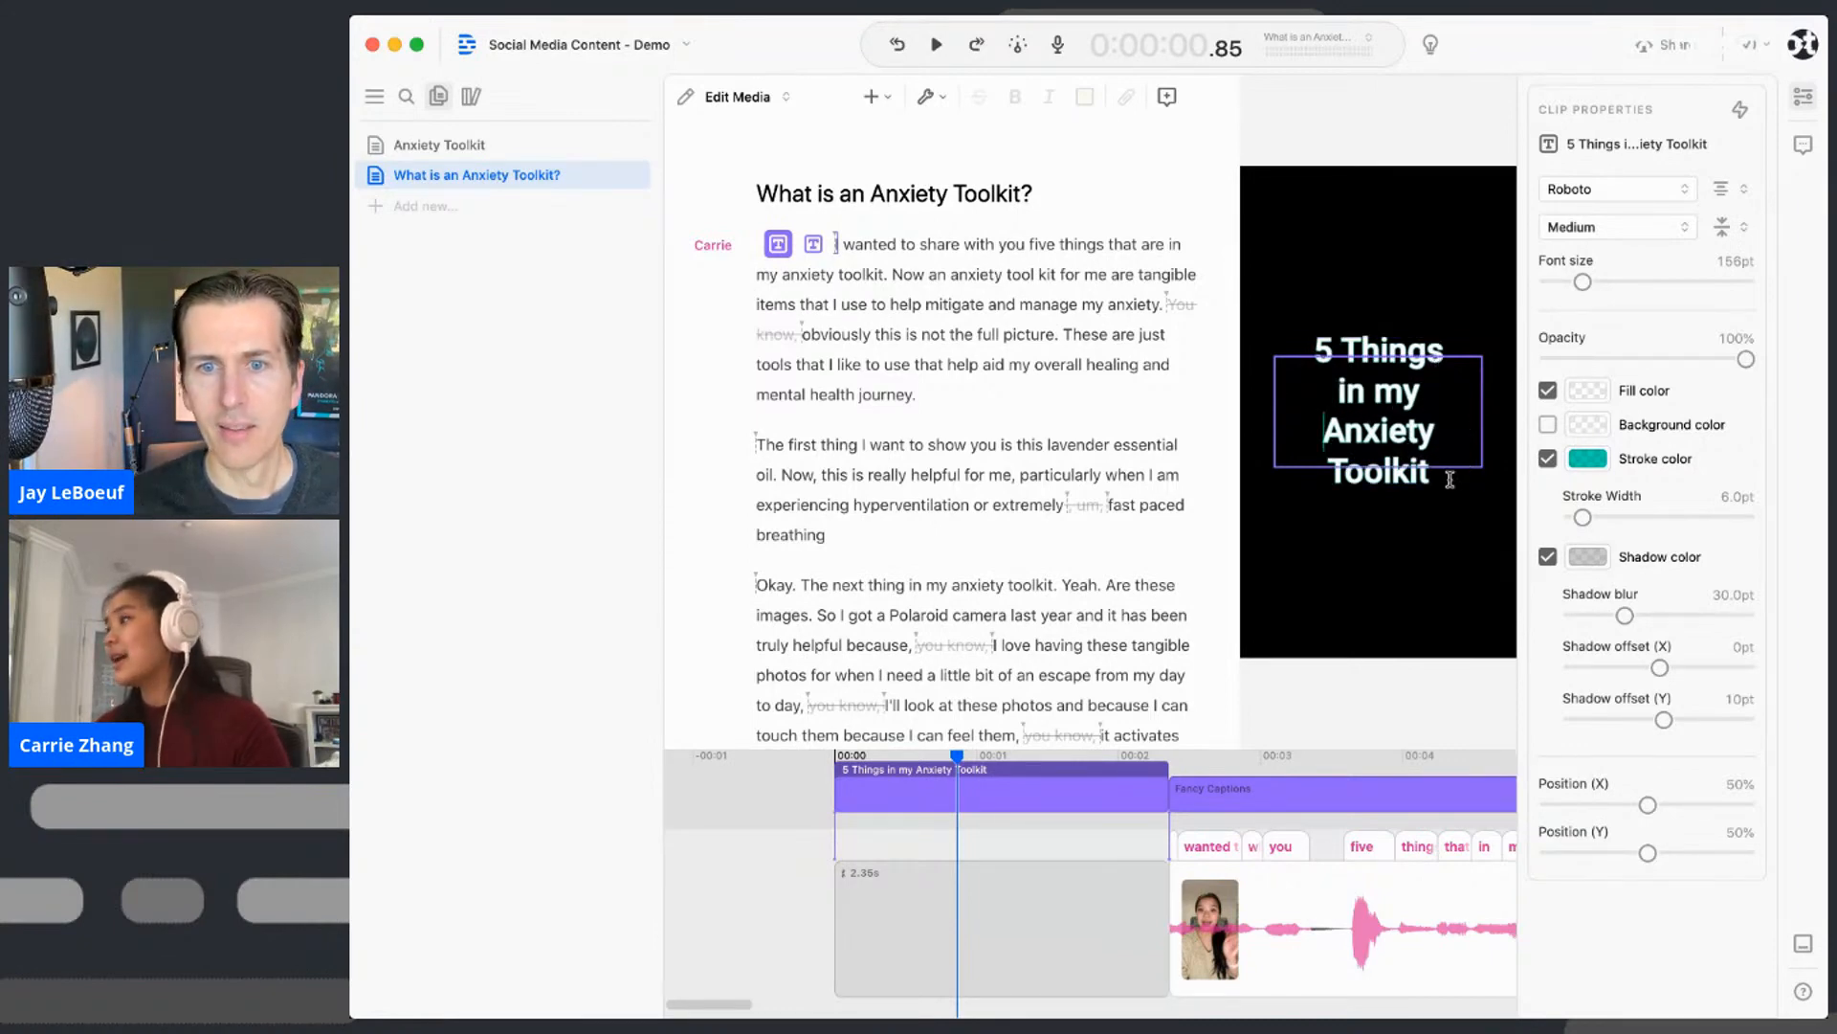
{"action": "left_click_drag", "start_coordinate": [1441, 476], "coordinate": [1305, 347]}
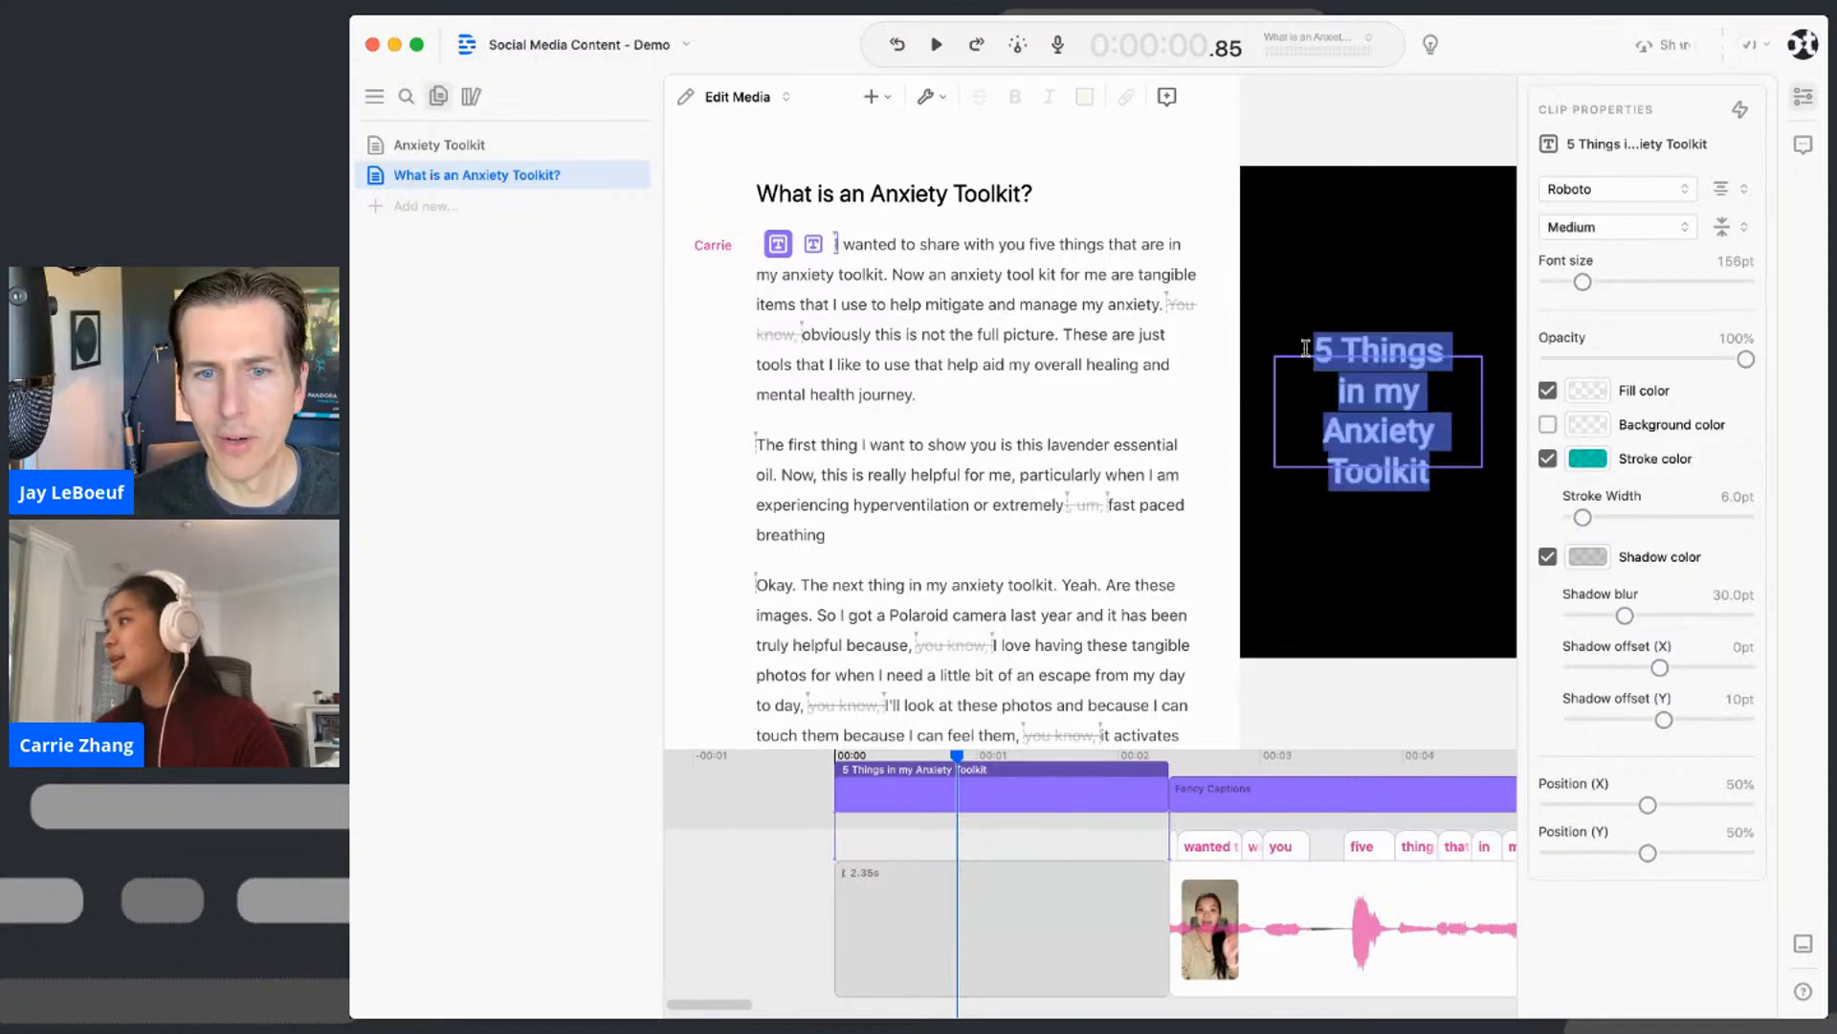
{"action": "left_click", "coordinate": [1340, 392]}
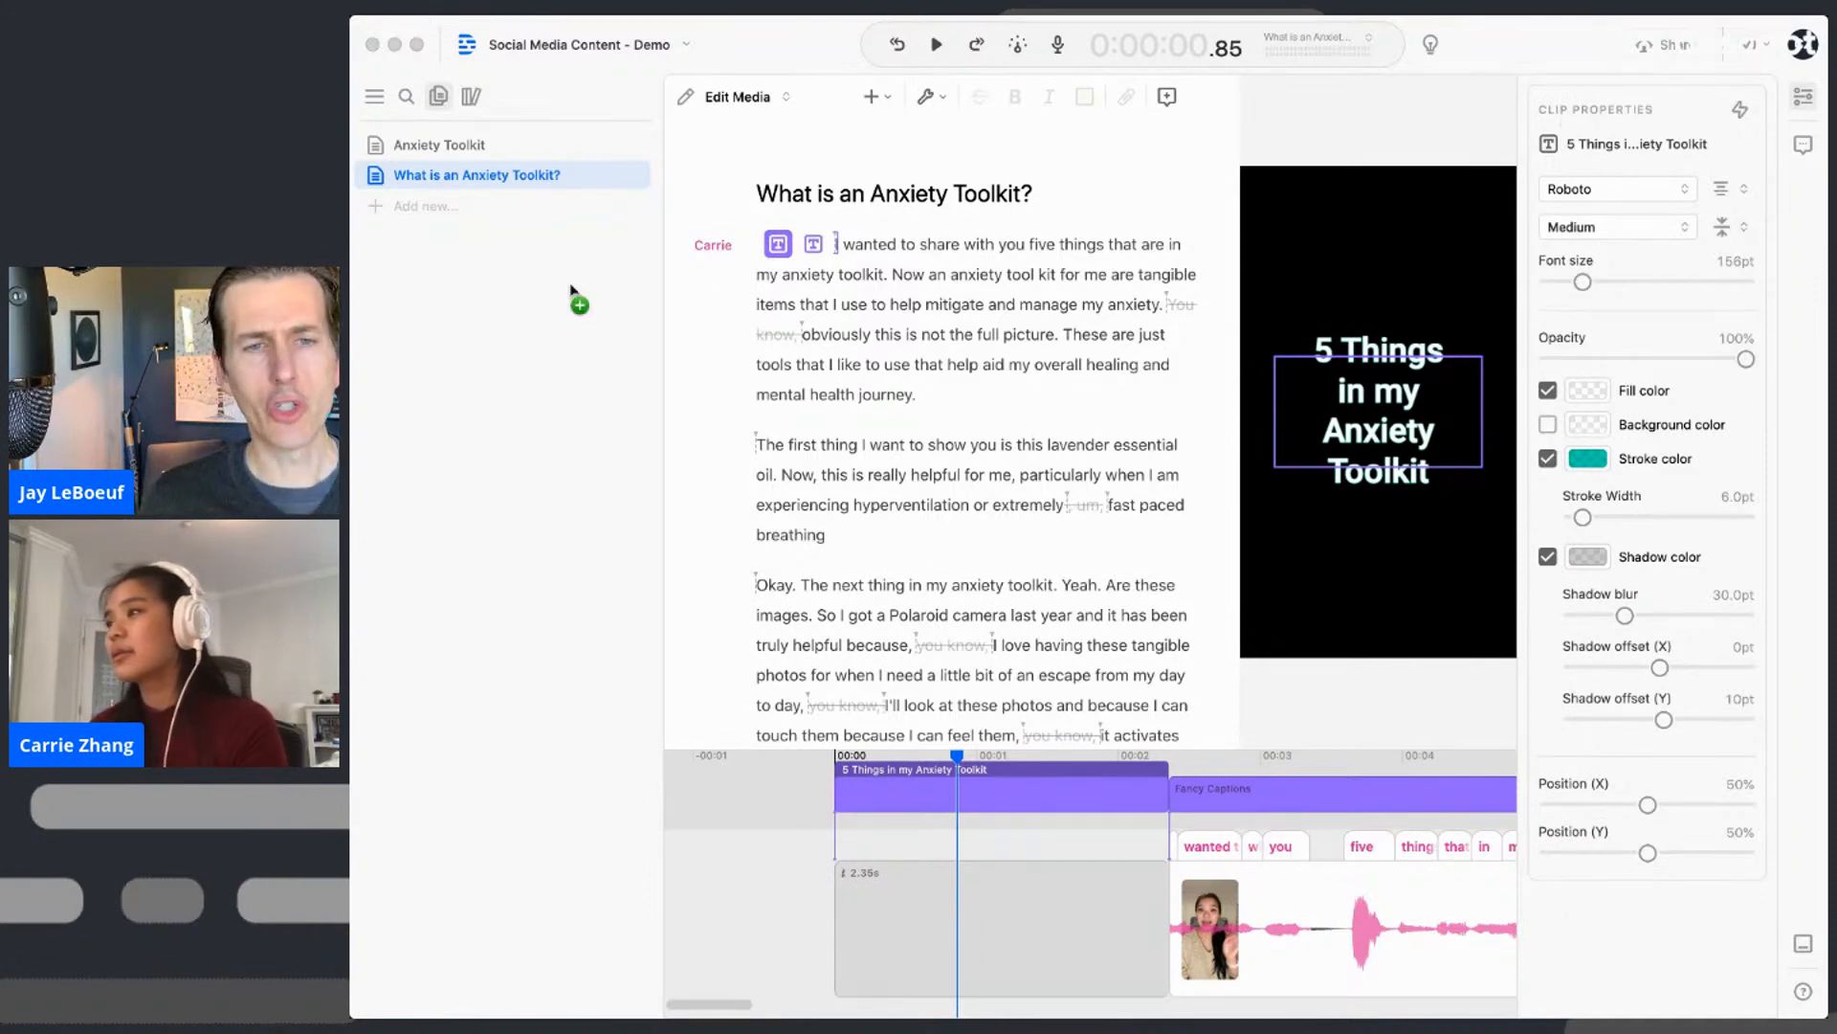
- Add the AMHP Logo image to the timeline and align its start with the beginning of the title clip
{"action": "mouse_move", "coordinate": [536, 175]}
{"action": "left_mouse_down"}
{"action": "mouse_move", "coordinate": [582, 226]}
{"action": "mouse_move", "coordinate": [554, 328]}
{"action": "mouse_move", "coordinate": [932, 837]}
{"action": "mouse_move", "coordinate": [1203, 780]}
{"action": "left_mouse_up"}
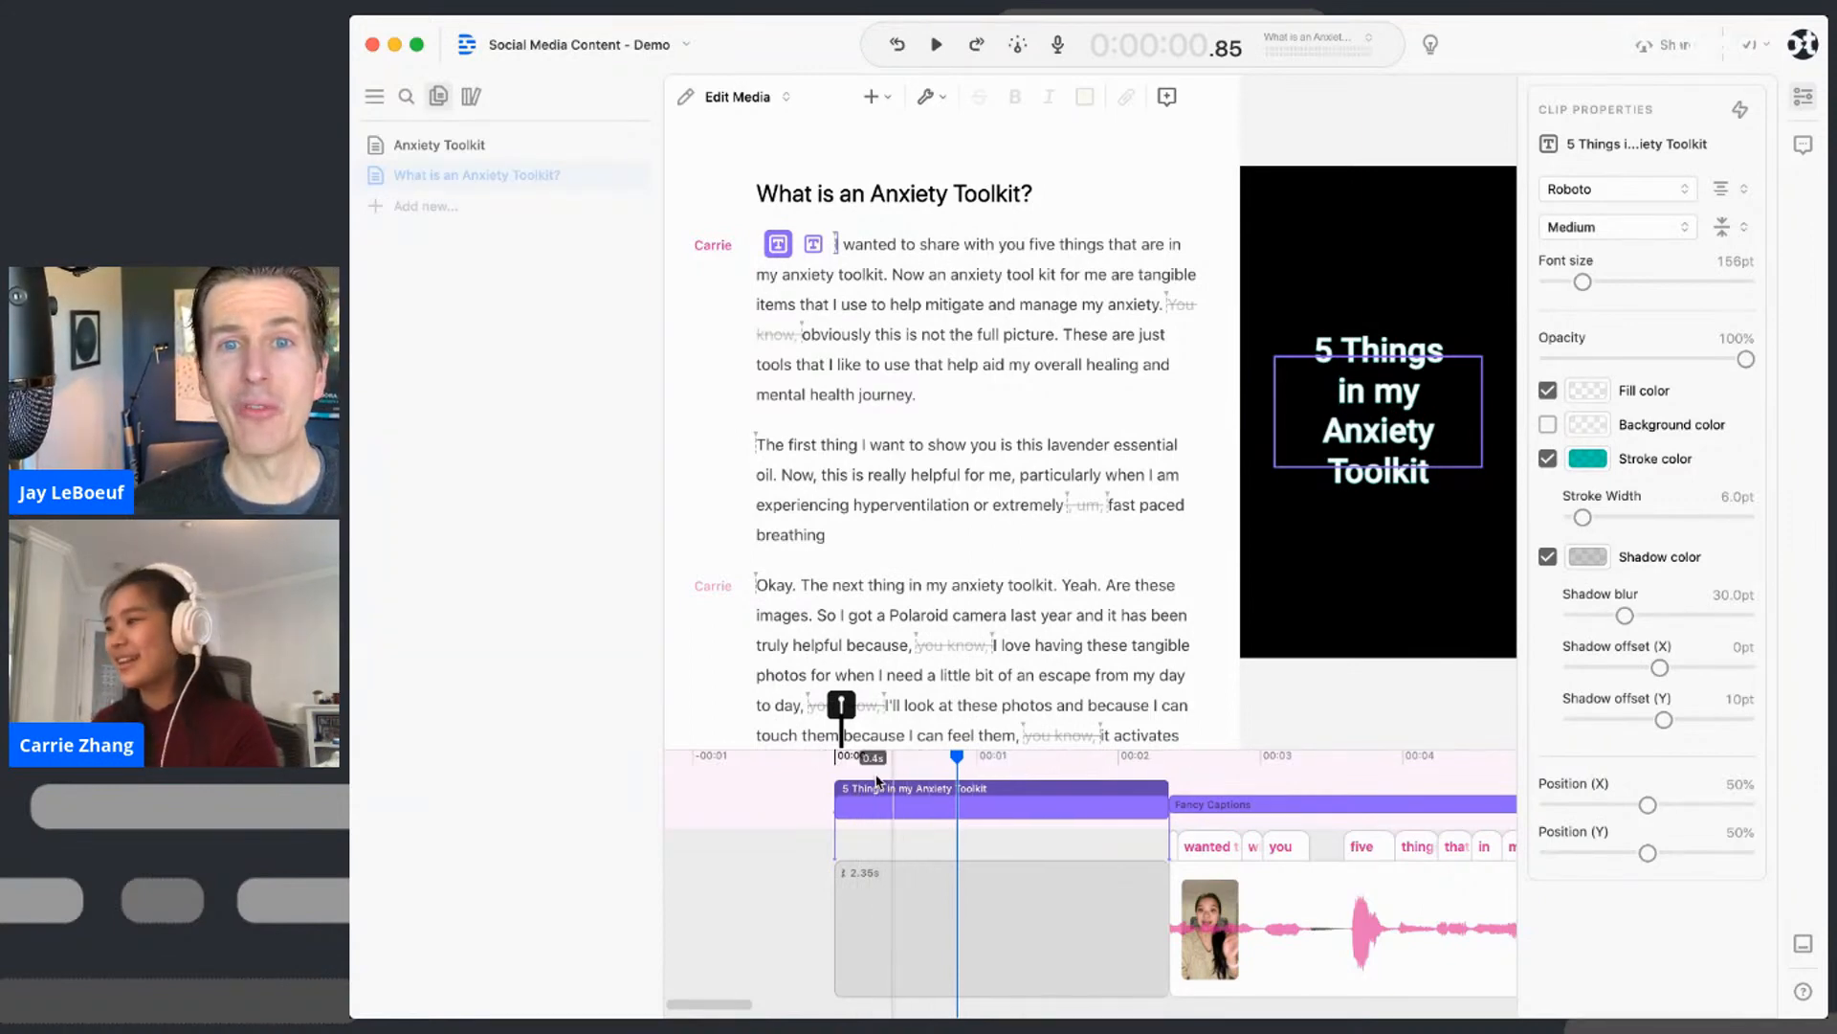
{"action": "left_click", "coordinate": [934, 756]}
{"action": "left_click", "coordinate": [851, 758]}
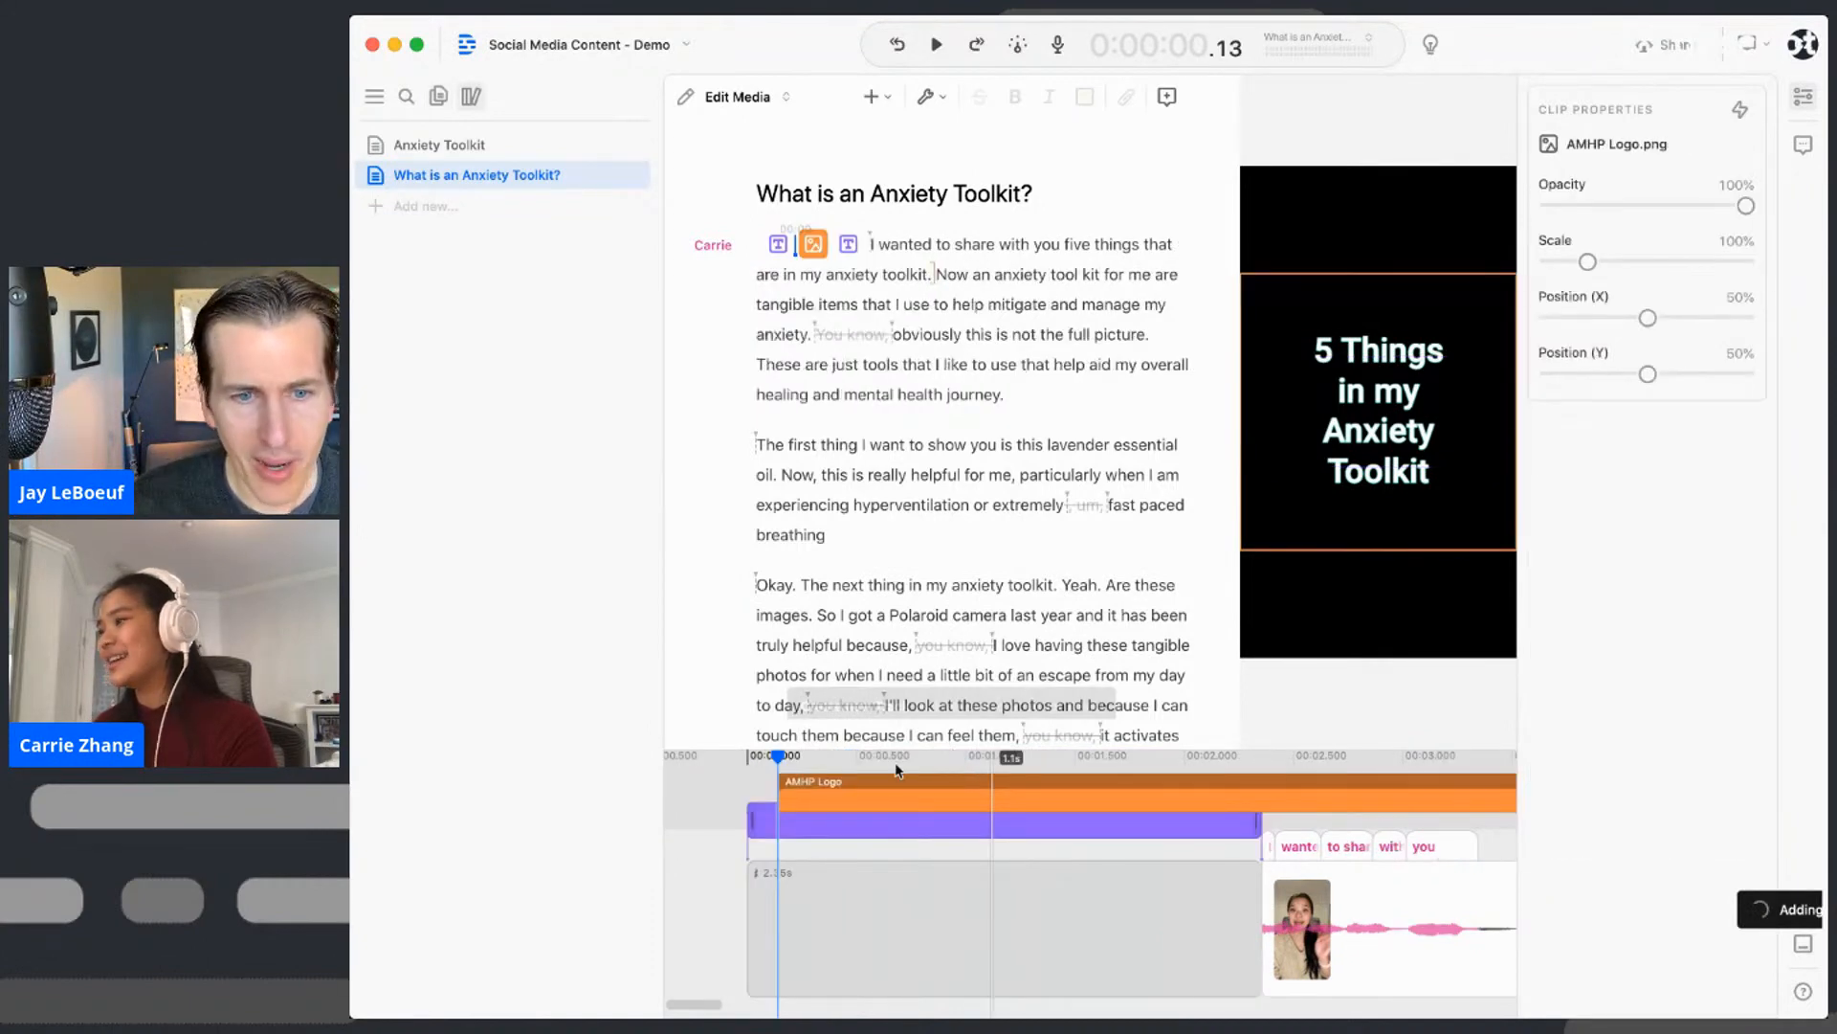
{"action": "left_click_drag", "start_coordinate": [898, 769], "coordinate": [1251, 778]}
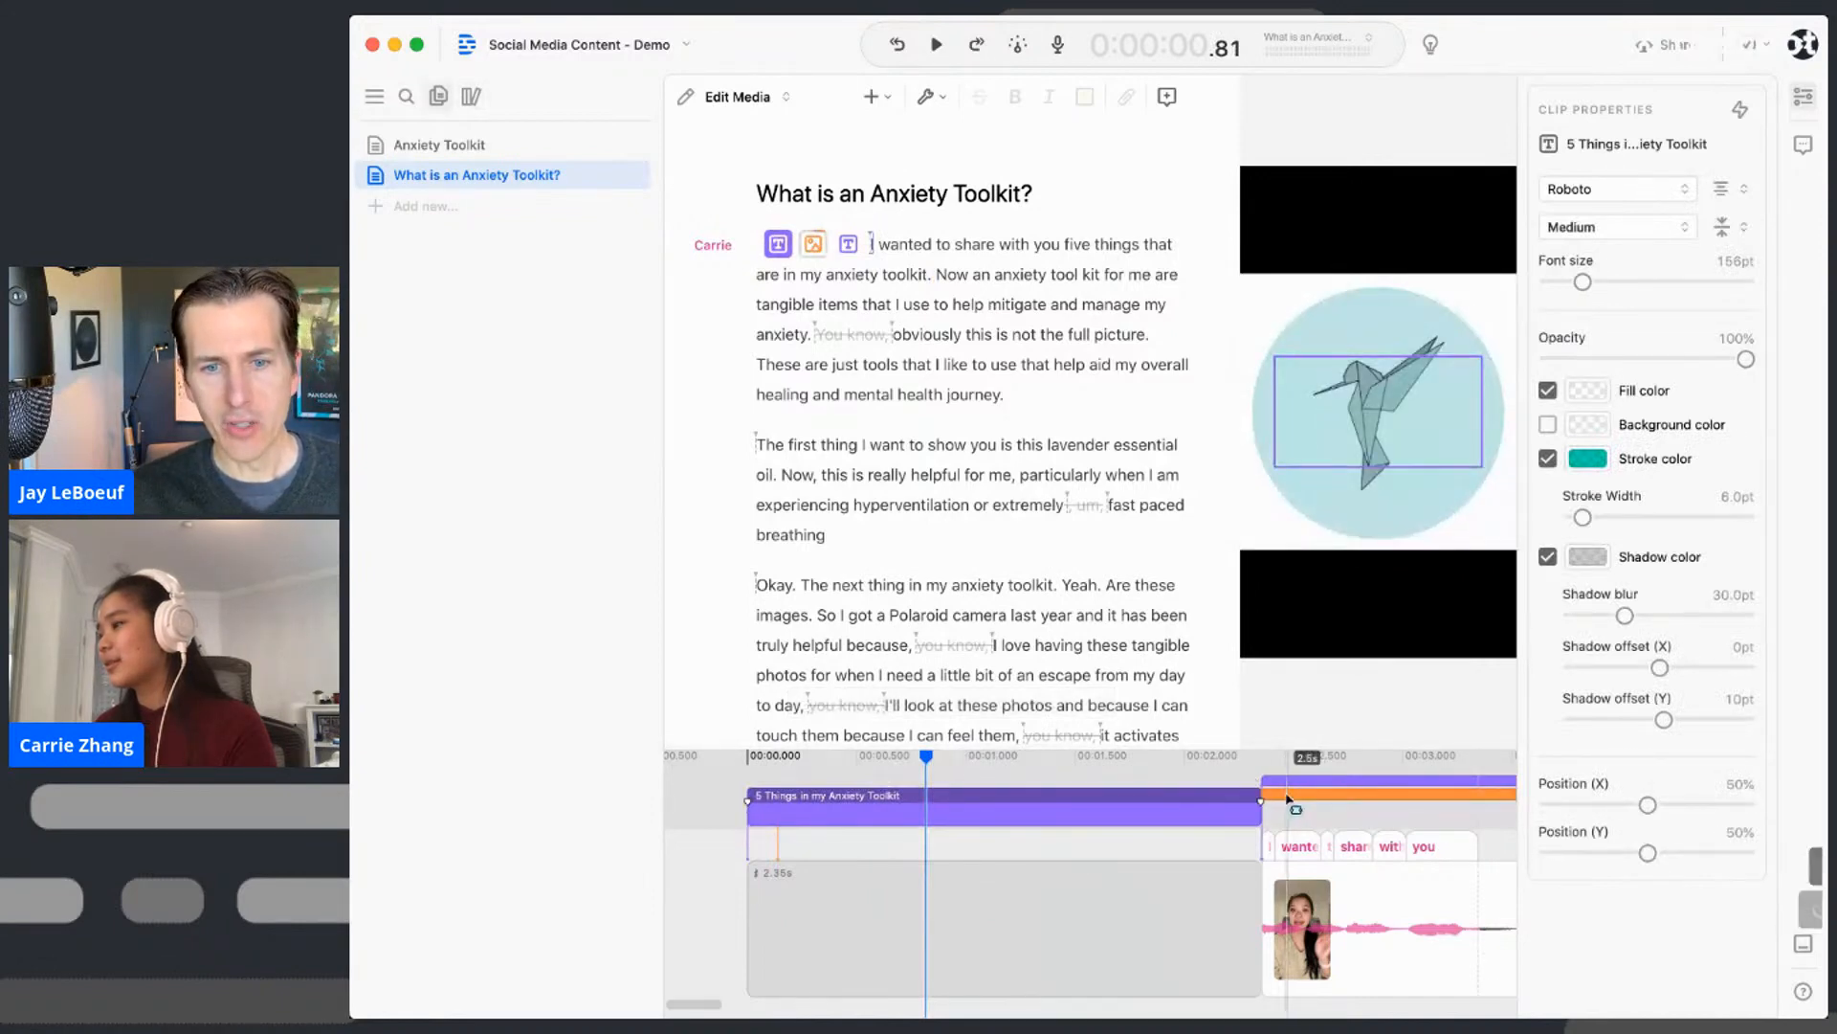
{"action": "left_click_drag", "start_coordinate": [1244, 794], "coordinate": [913, 786]}
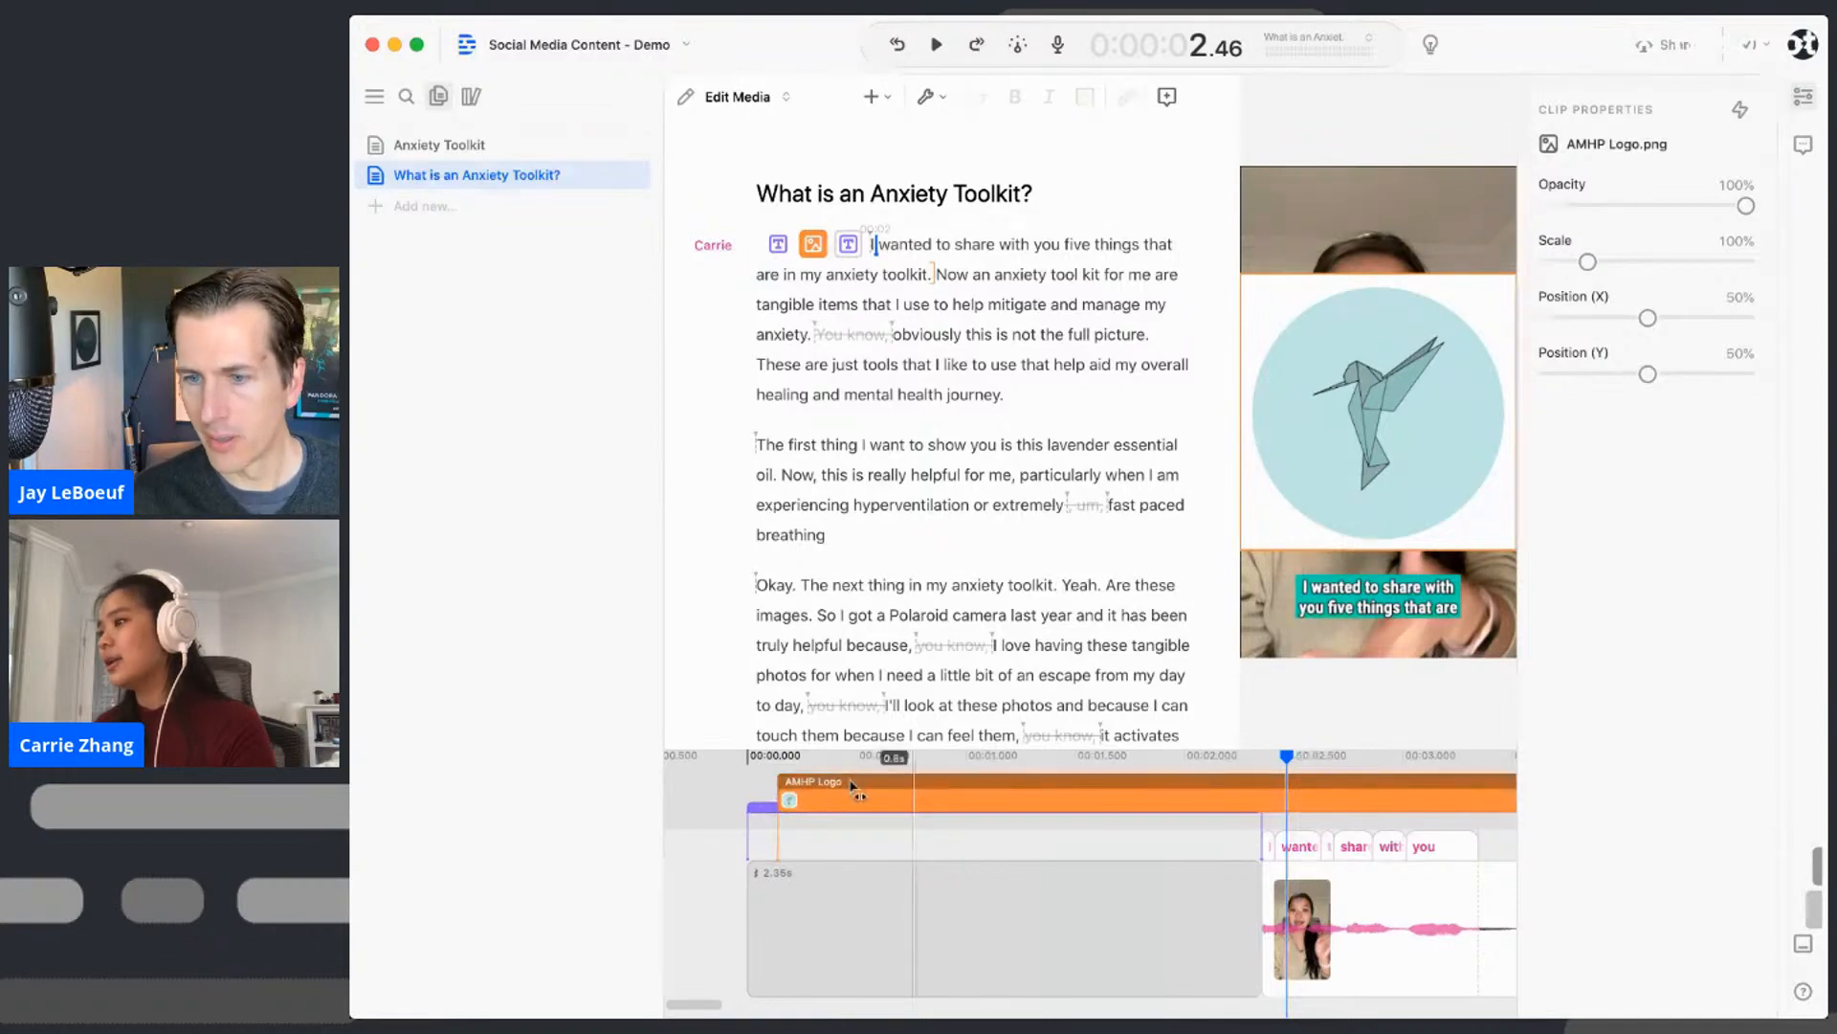
{"action": "left_click_drag", "start_coordinate": [854, 790], "coordinate": [800, 787]}
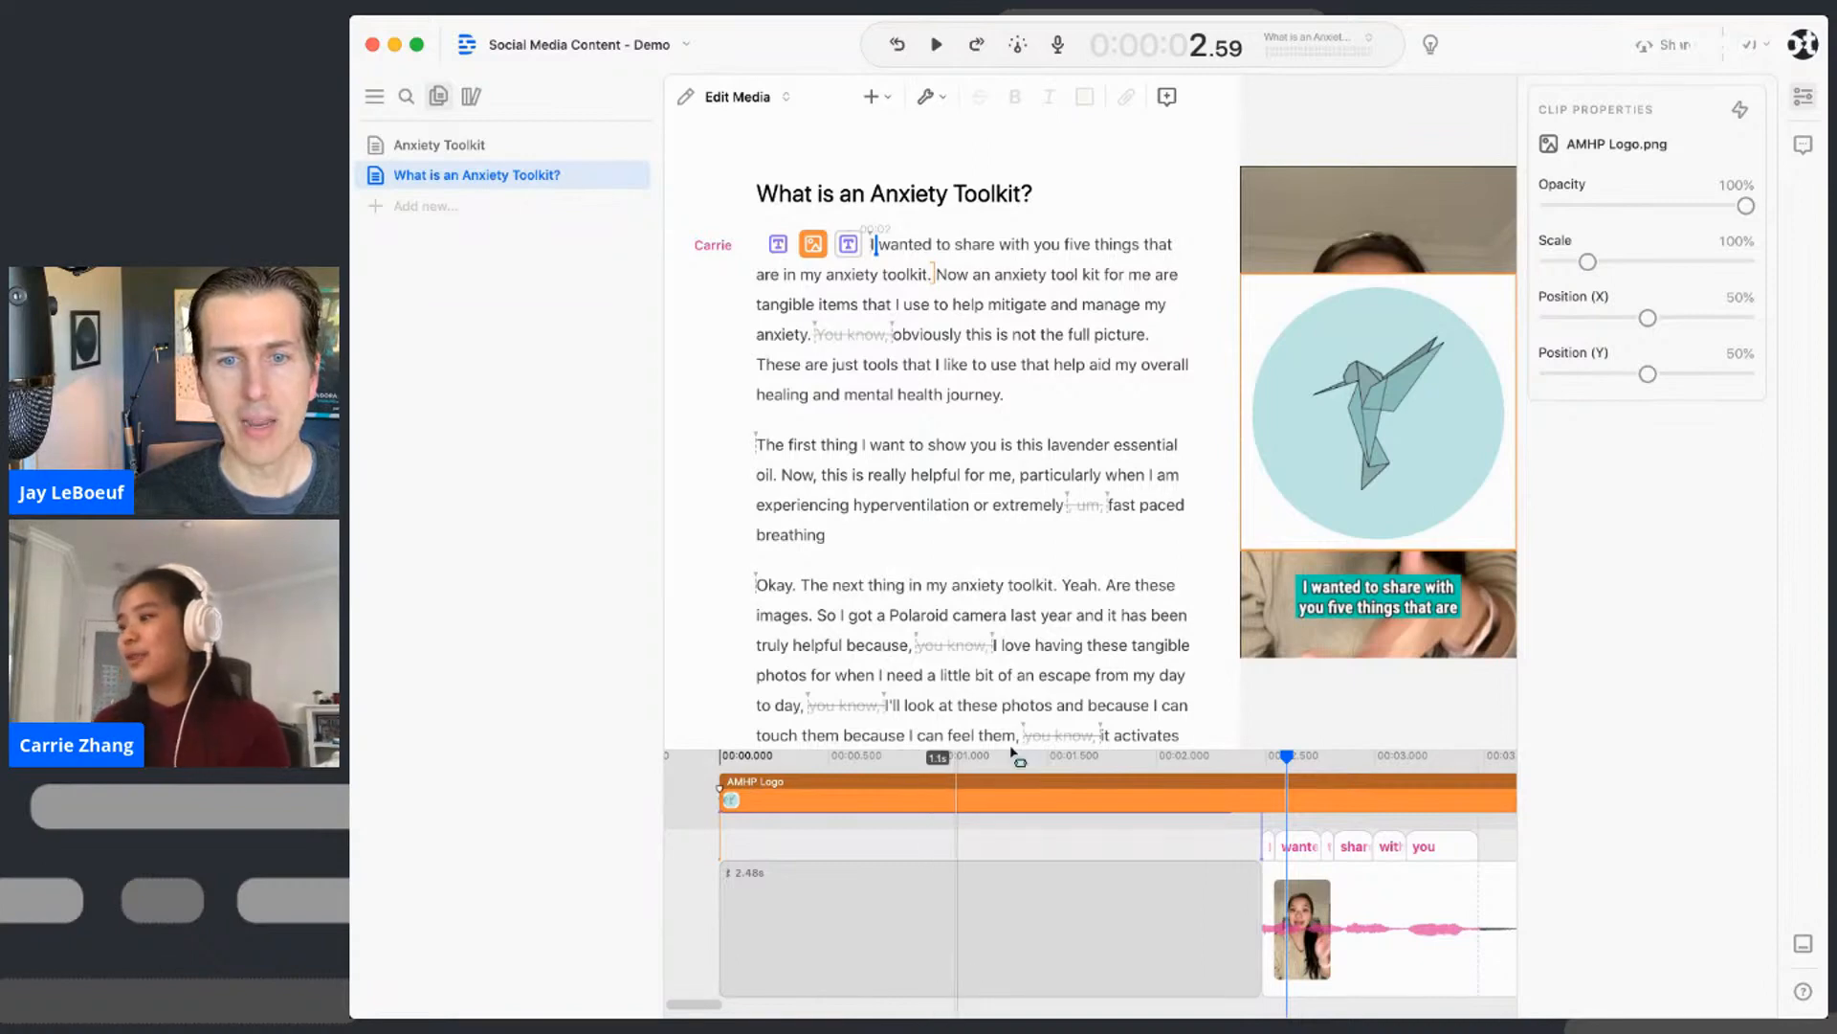
{"action": "left_click", "coordinate": [771, 819]}
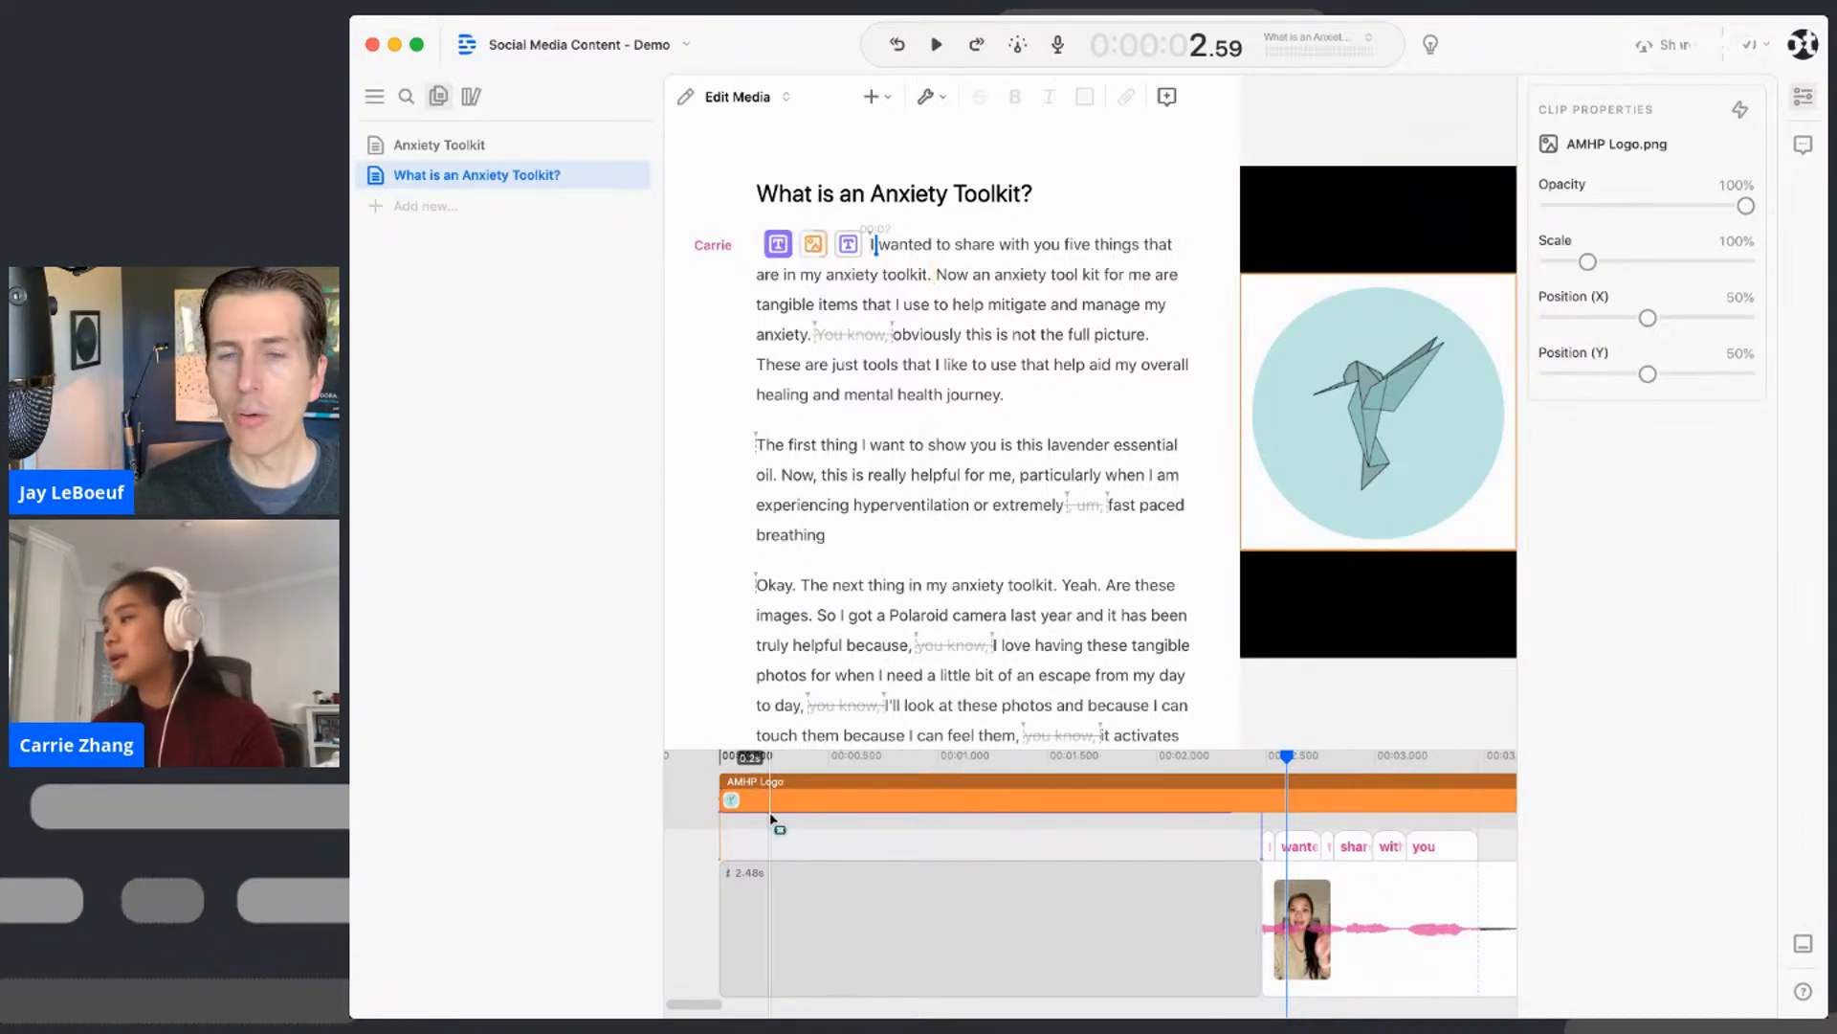
{"action": "left_click", "coordinate": [867, 807]}
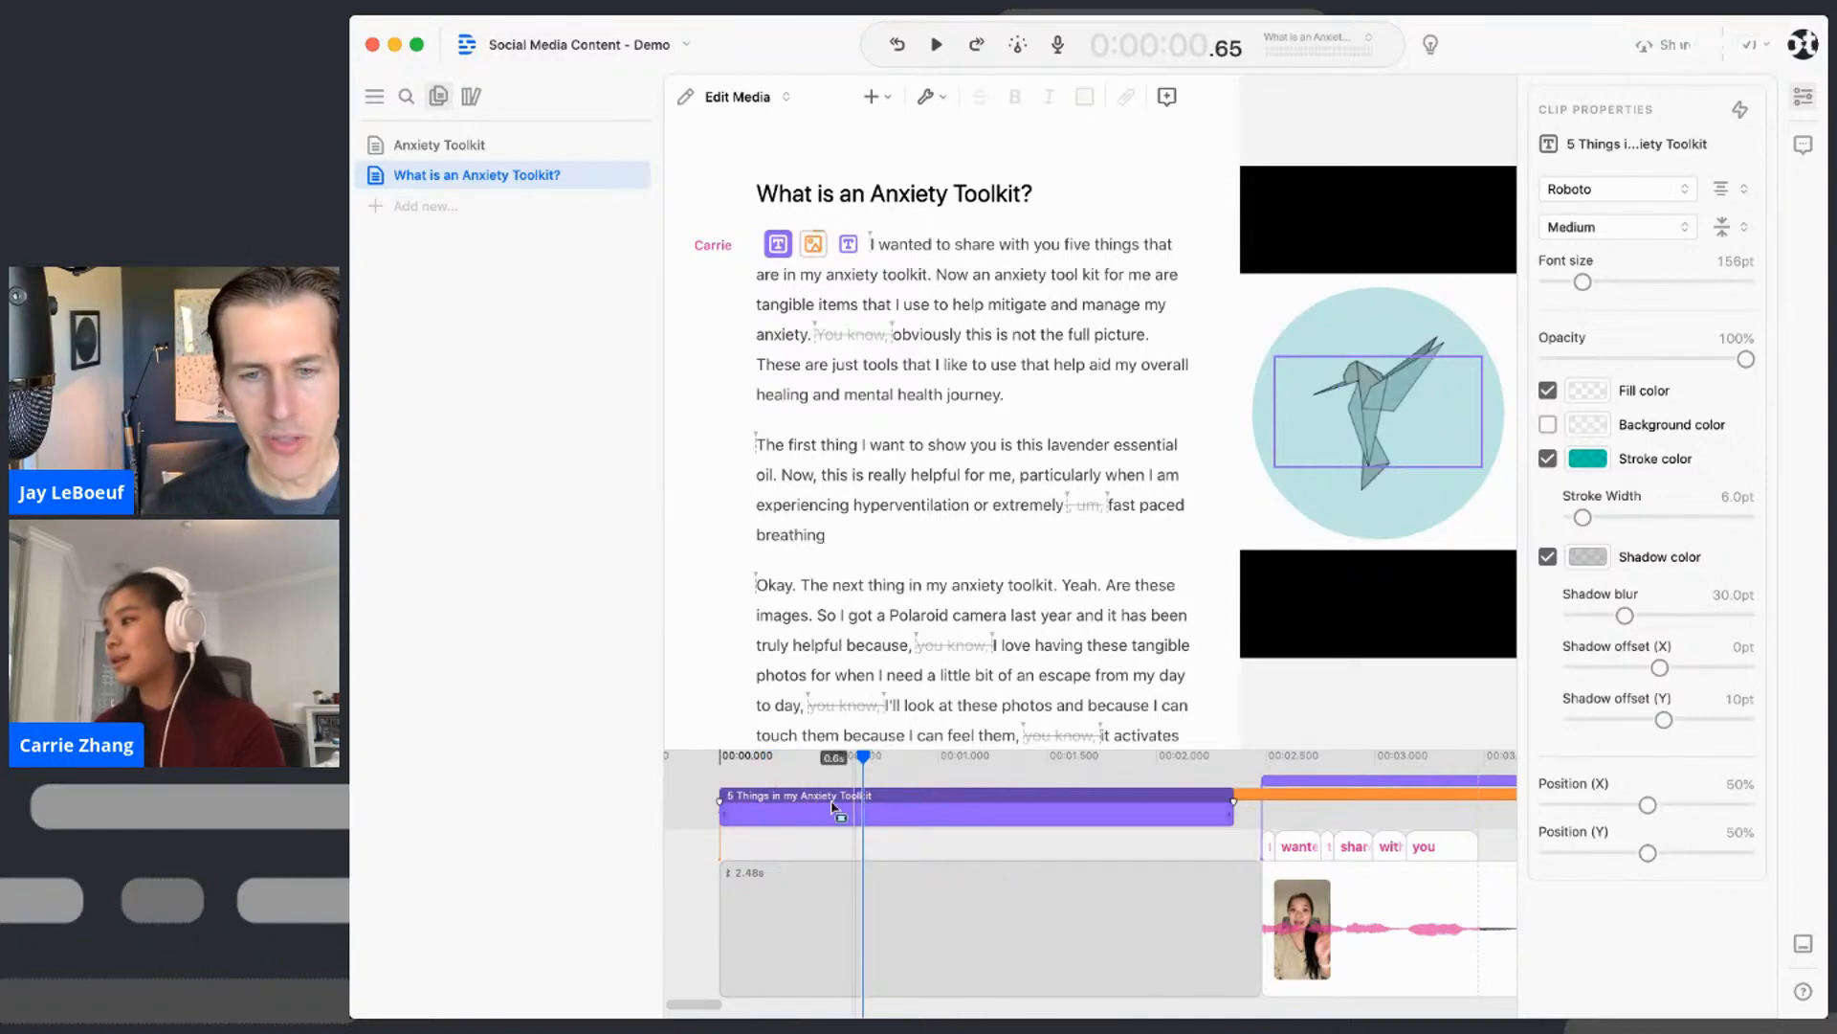
{"action": "left_click", "coordinate": [1247, 795]}
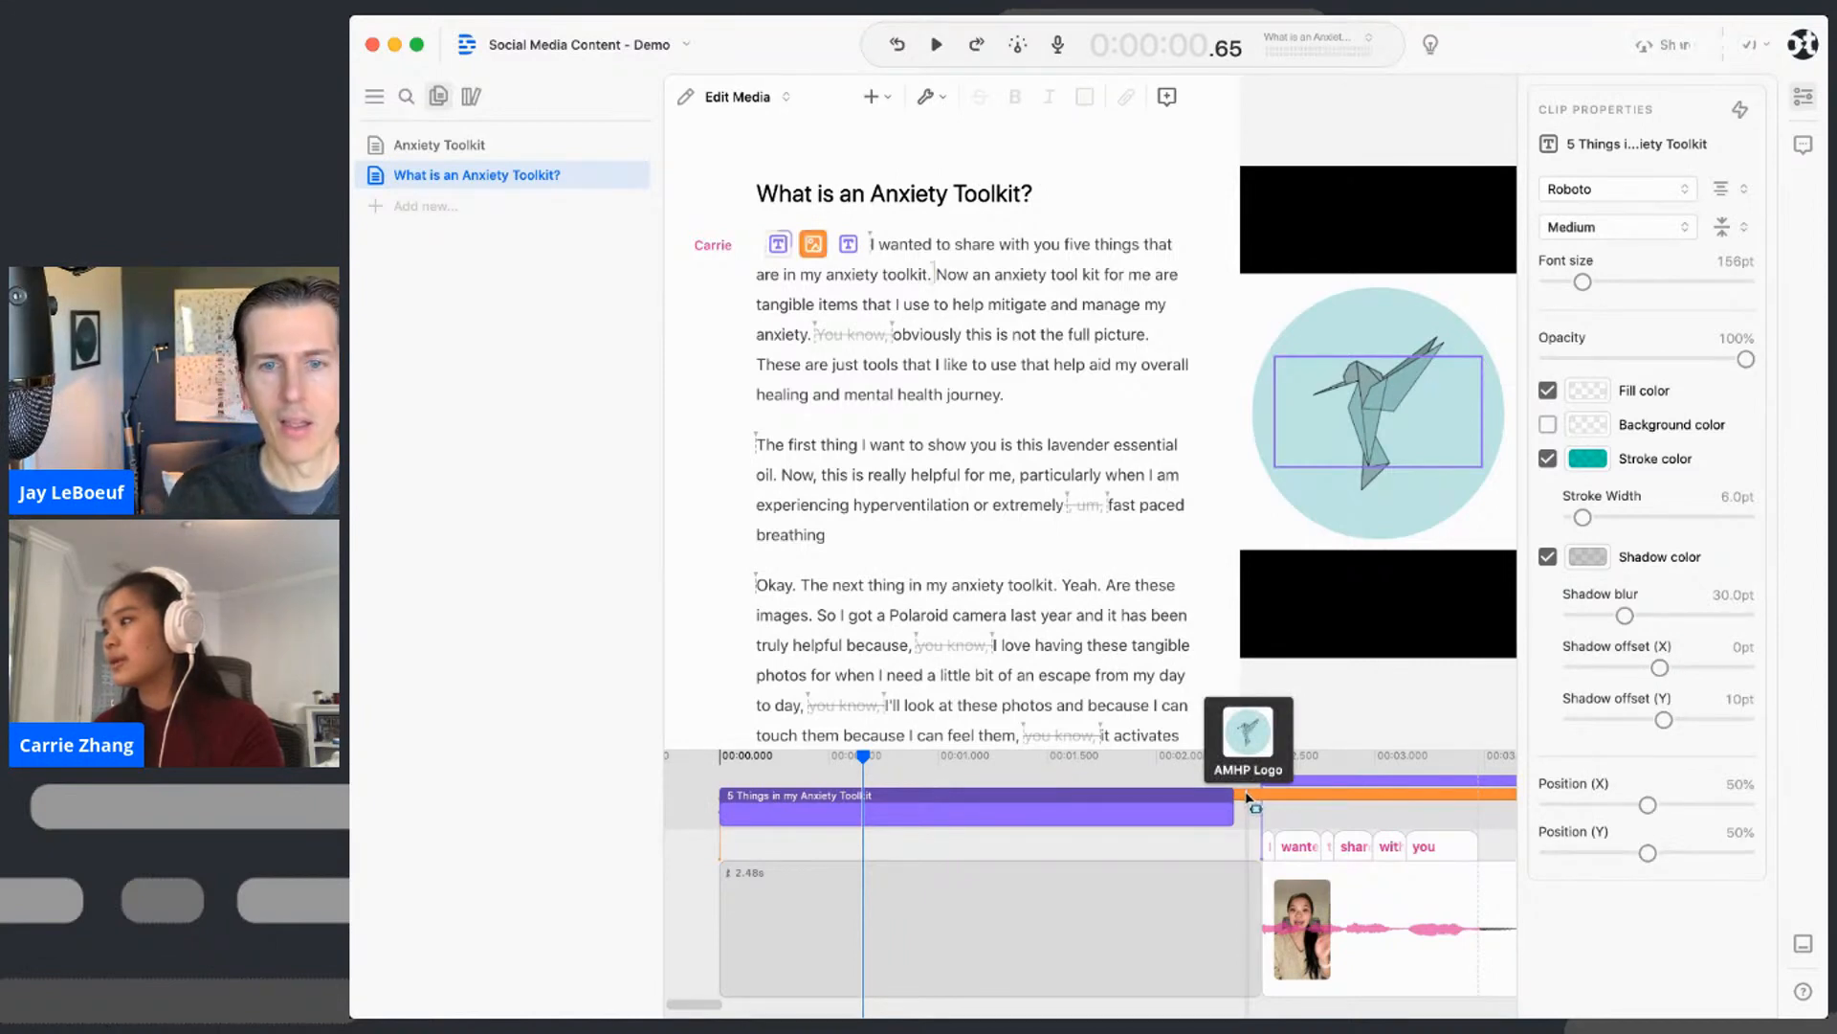
{"action": "left_click", "coordinate": [1192, 816]}
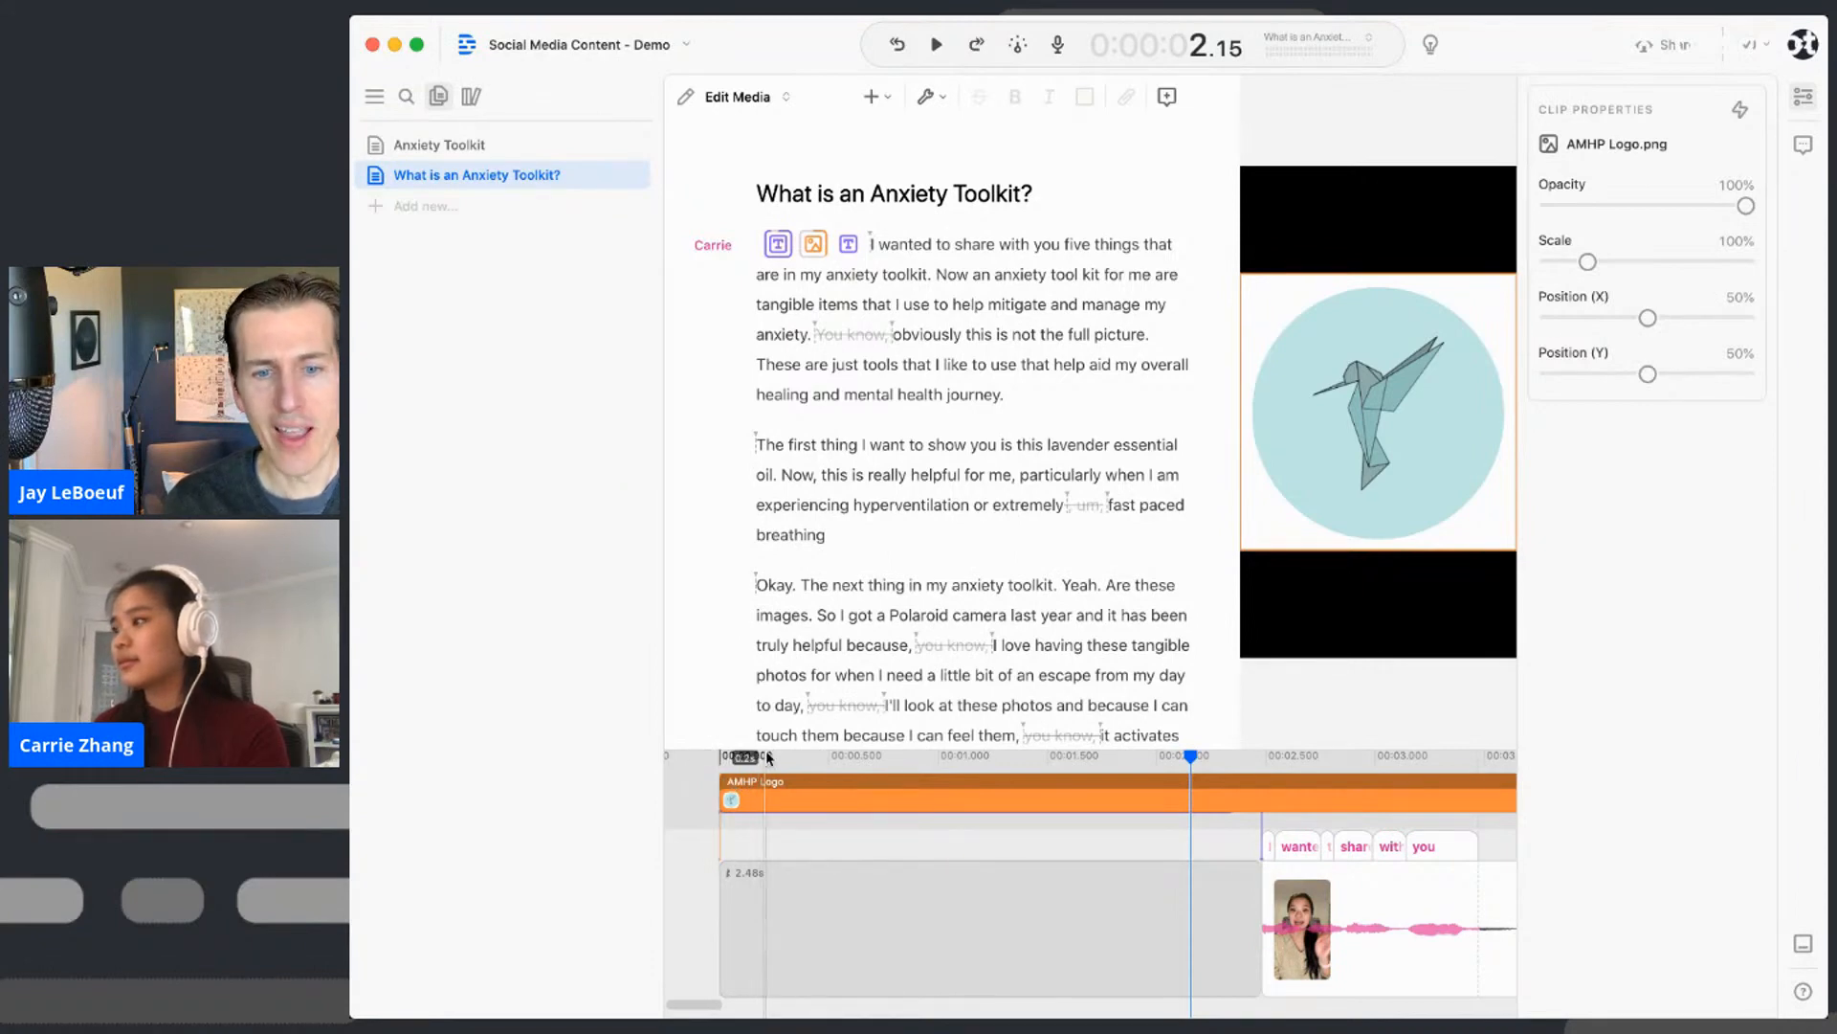
- Insert a rectangle shape at time 0, the very start of the composition
{"action": "left_click", "coordinate": [873, 245]}
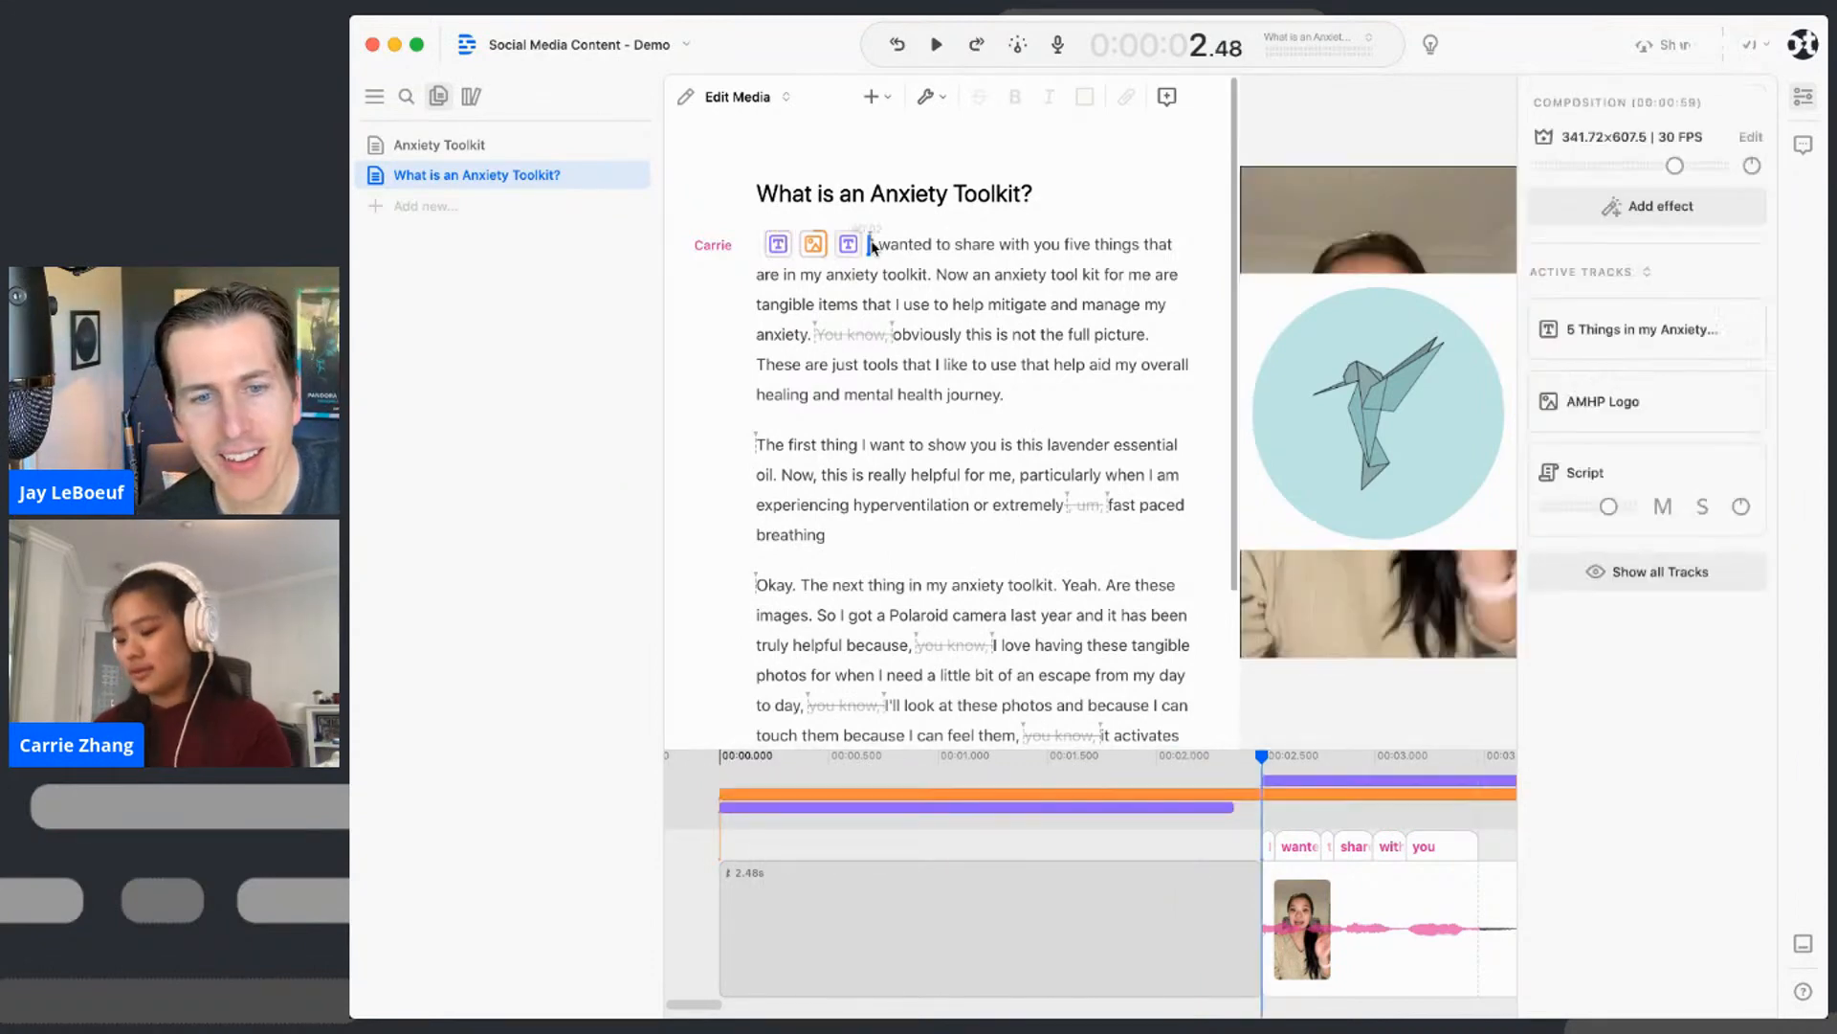
{"action": "key", "text": "super+j"}
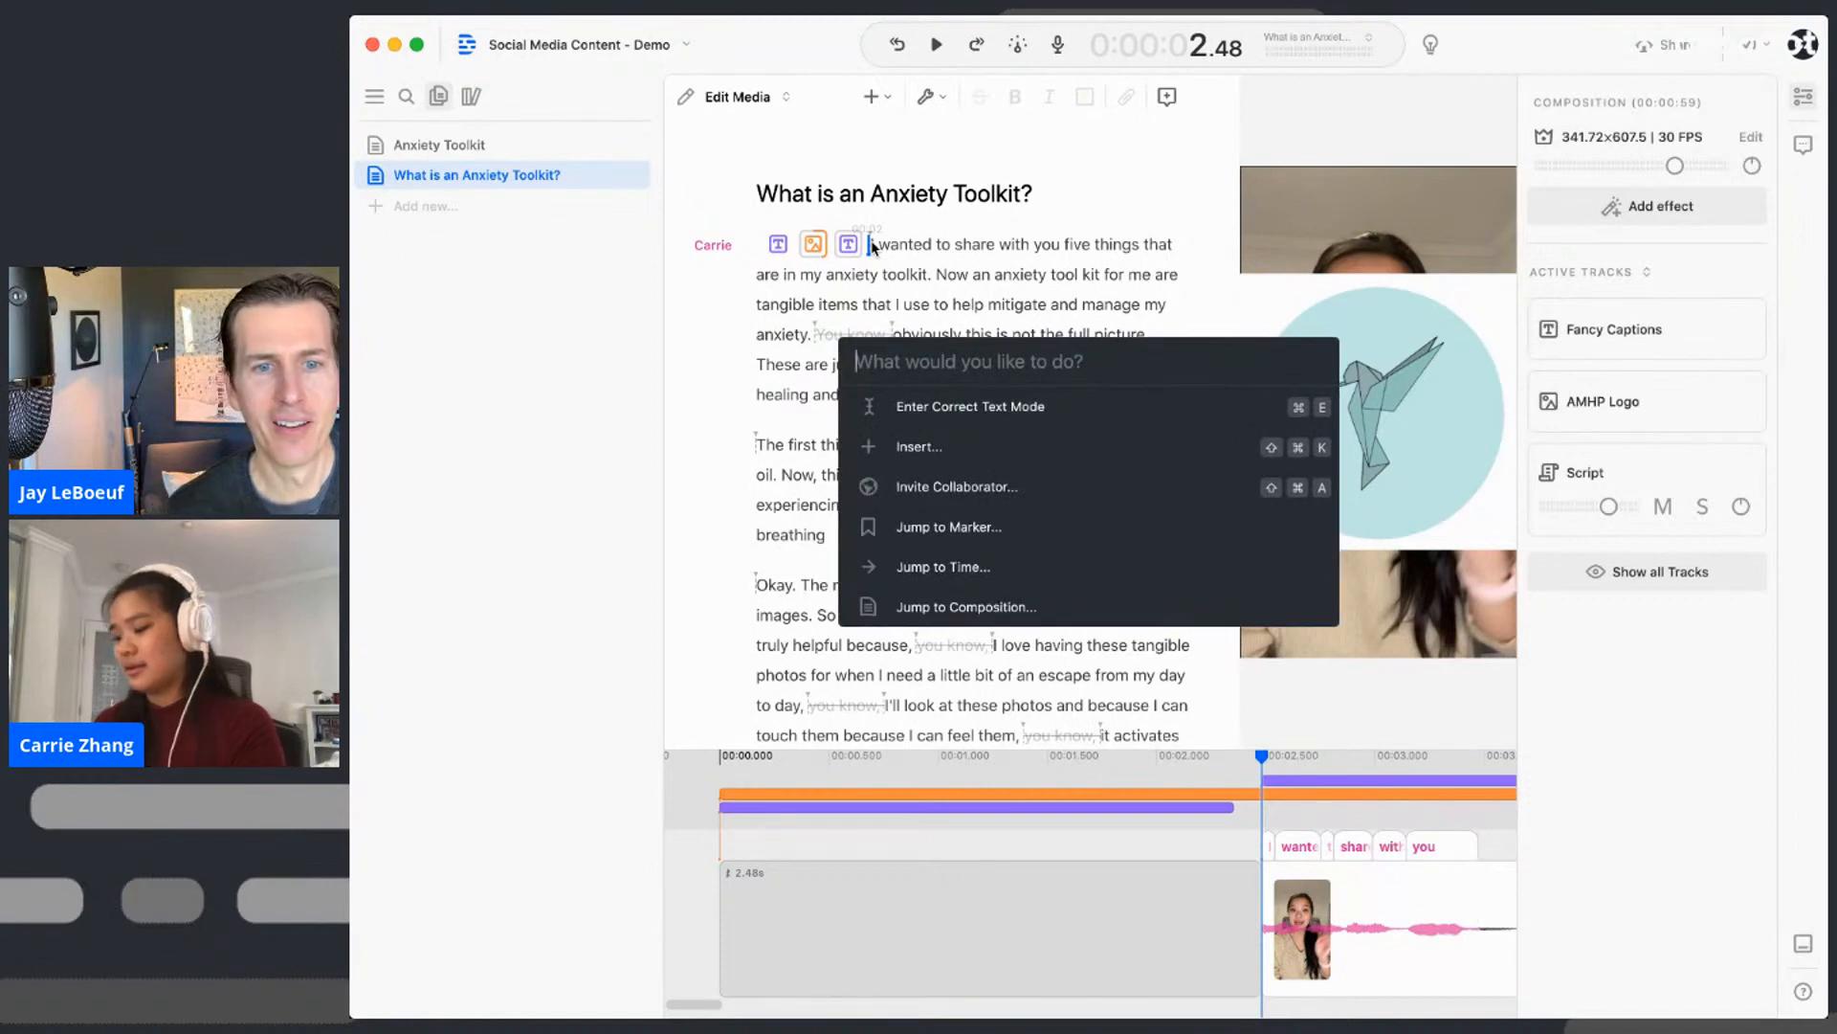
{"action": "type", "text": "0"}
{"action": "key", "text": "Return"}
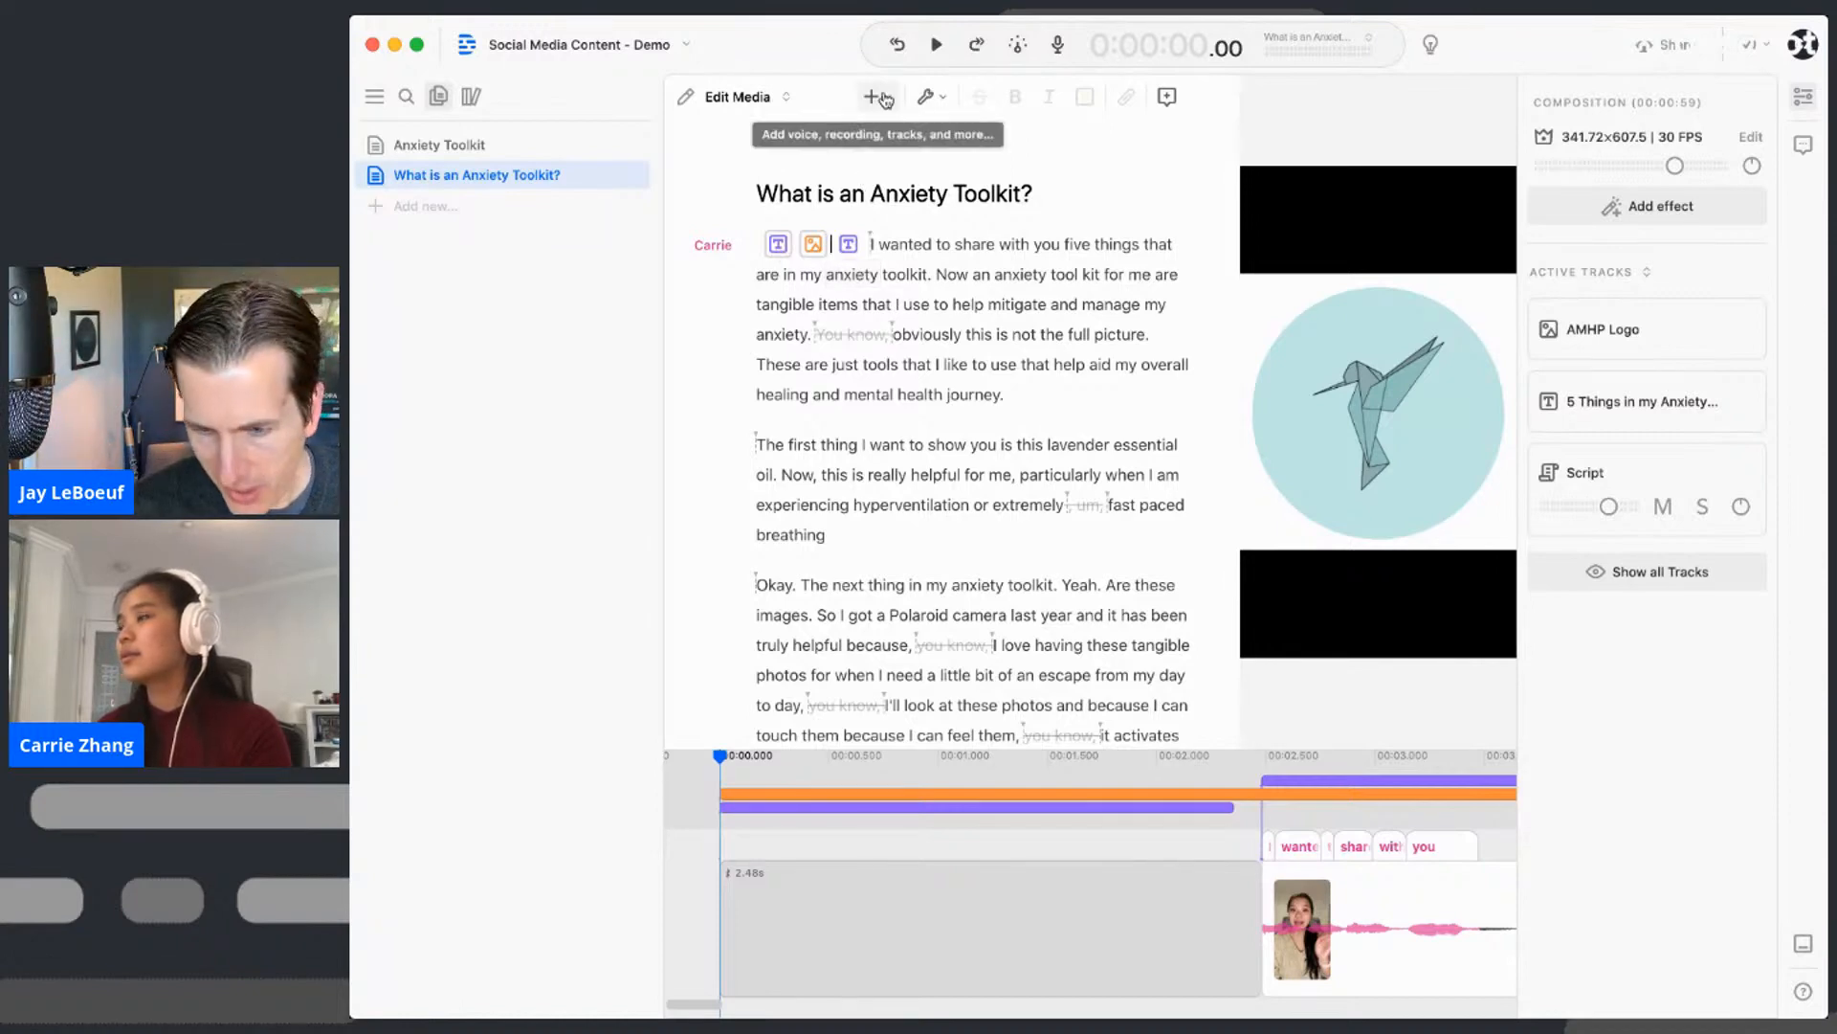
{"action": "key", "text": "super+k"}
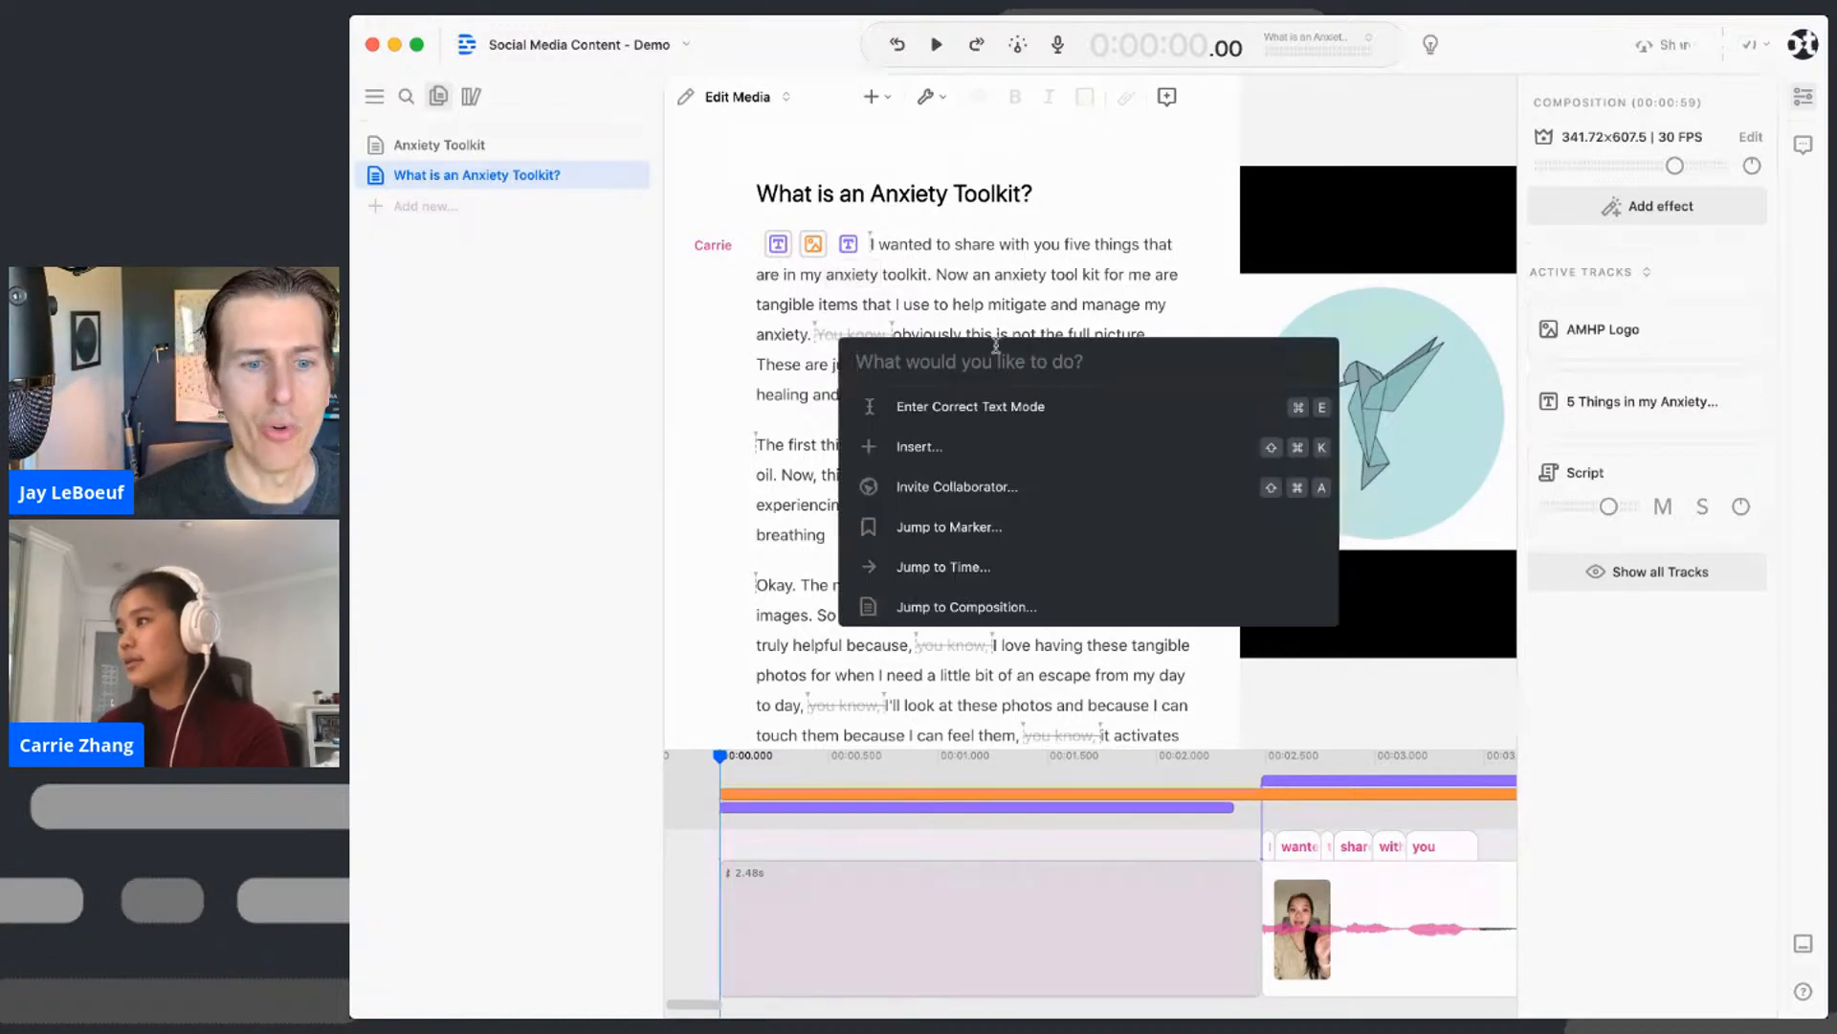
{"action": "type", "text": "rect"}
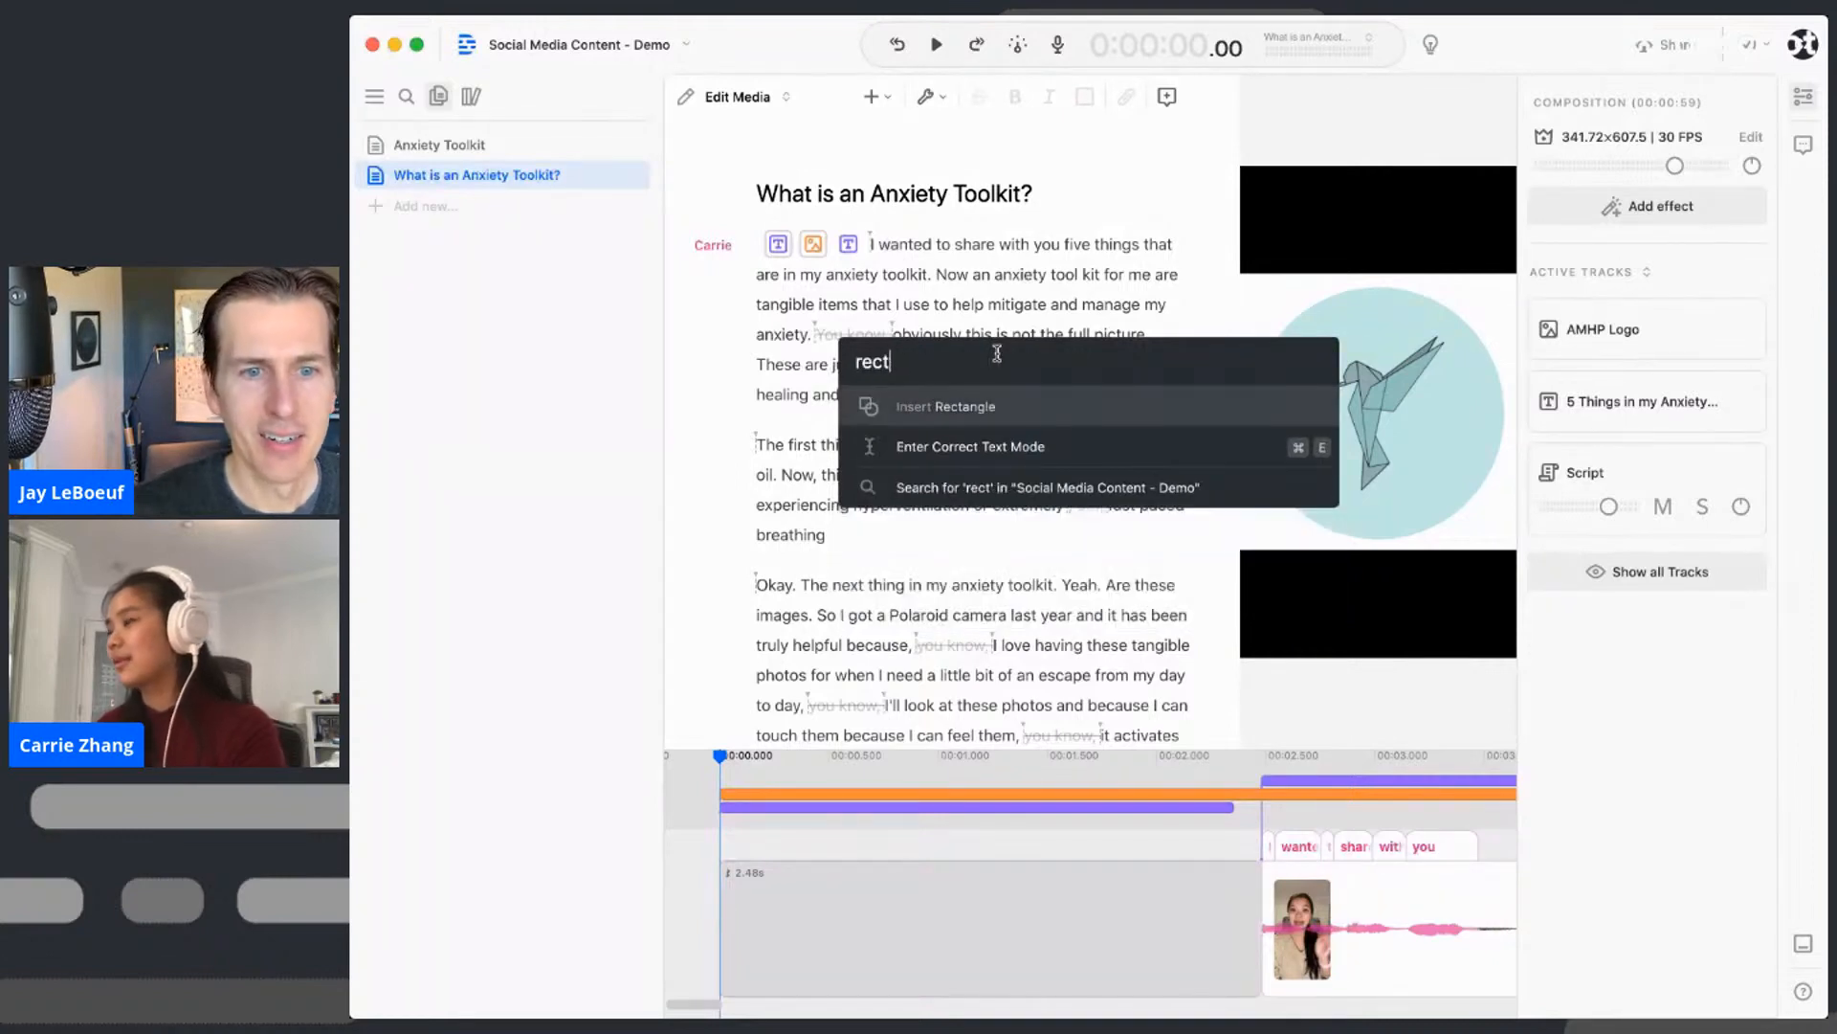
{"action": "left_click", "coordinate": [1011, 415]}
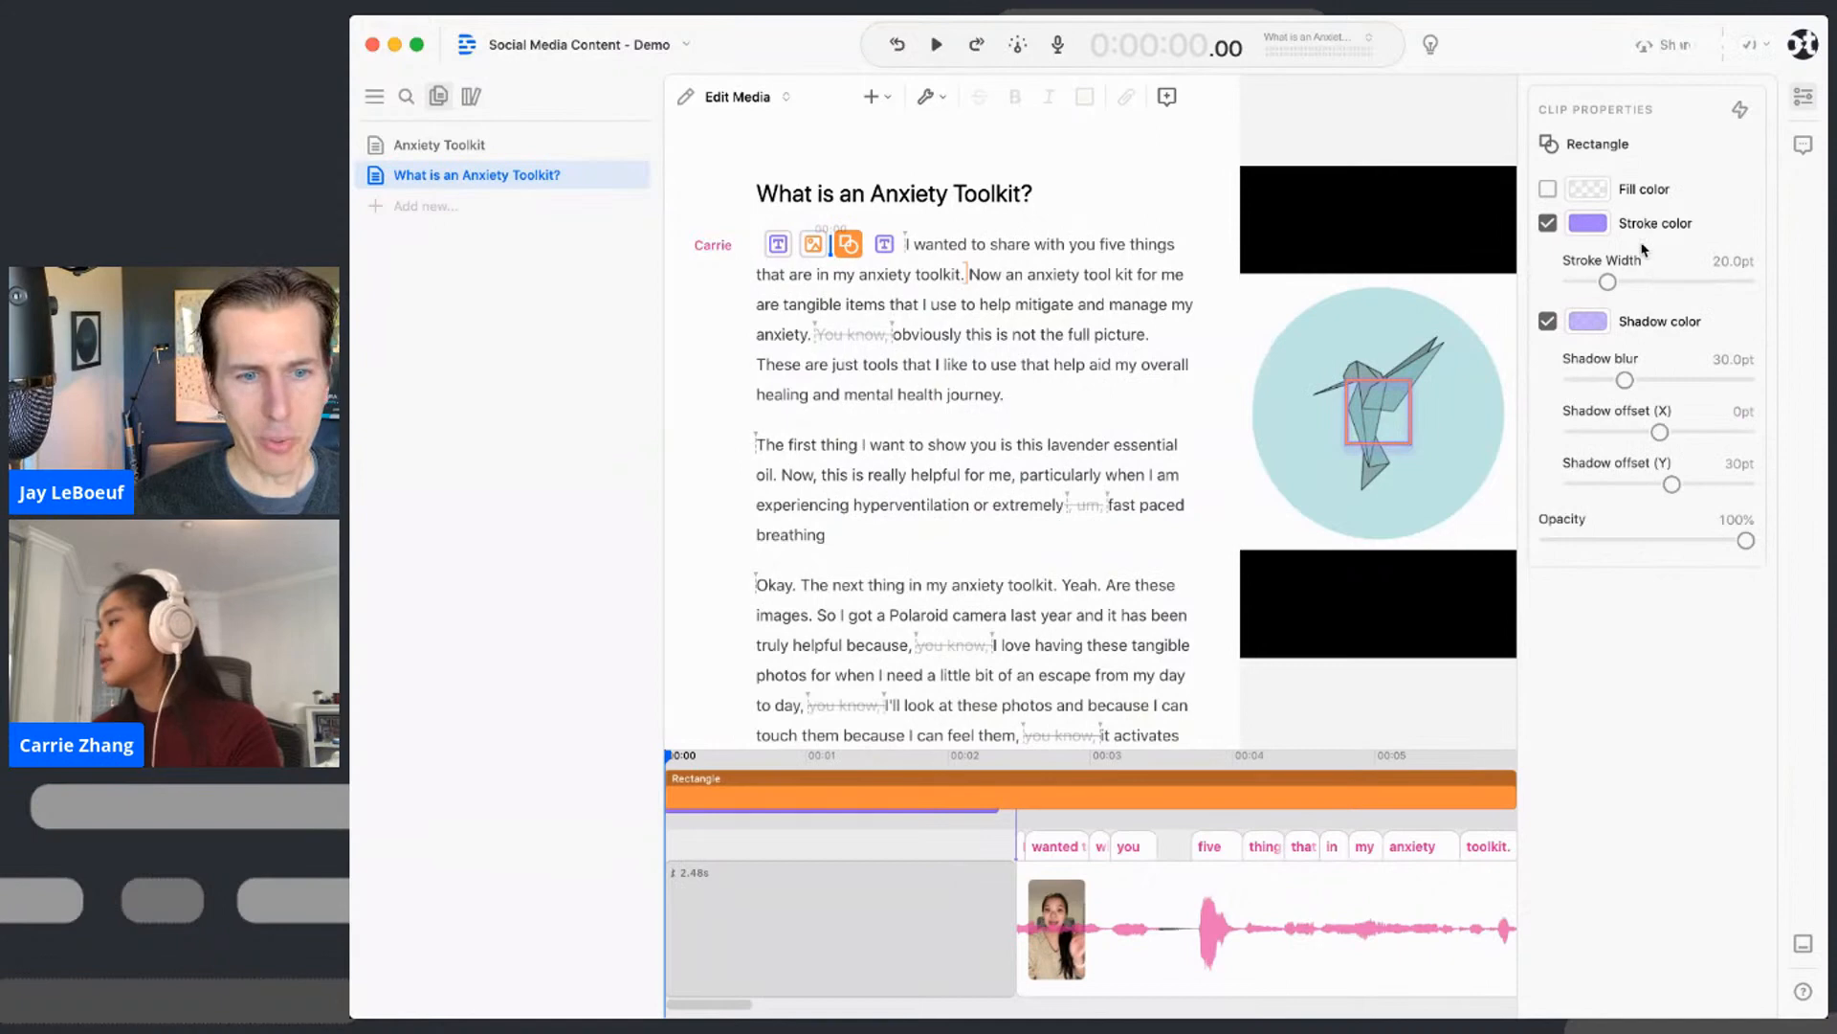
- Give the rectangle a white FFFFFF fill without stroke or shadow, and enlarge it to cover the whole video frame
{"action": "left_click", "coordinate": [1548, 223]}
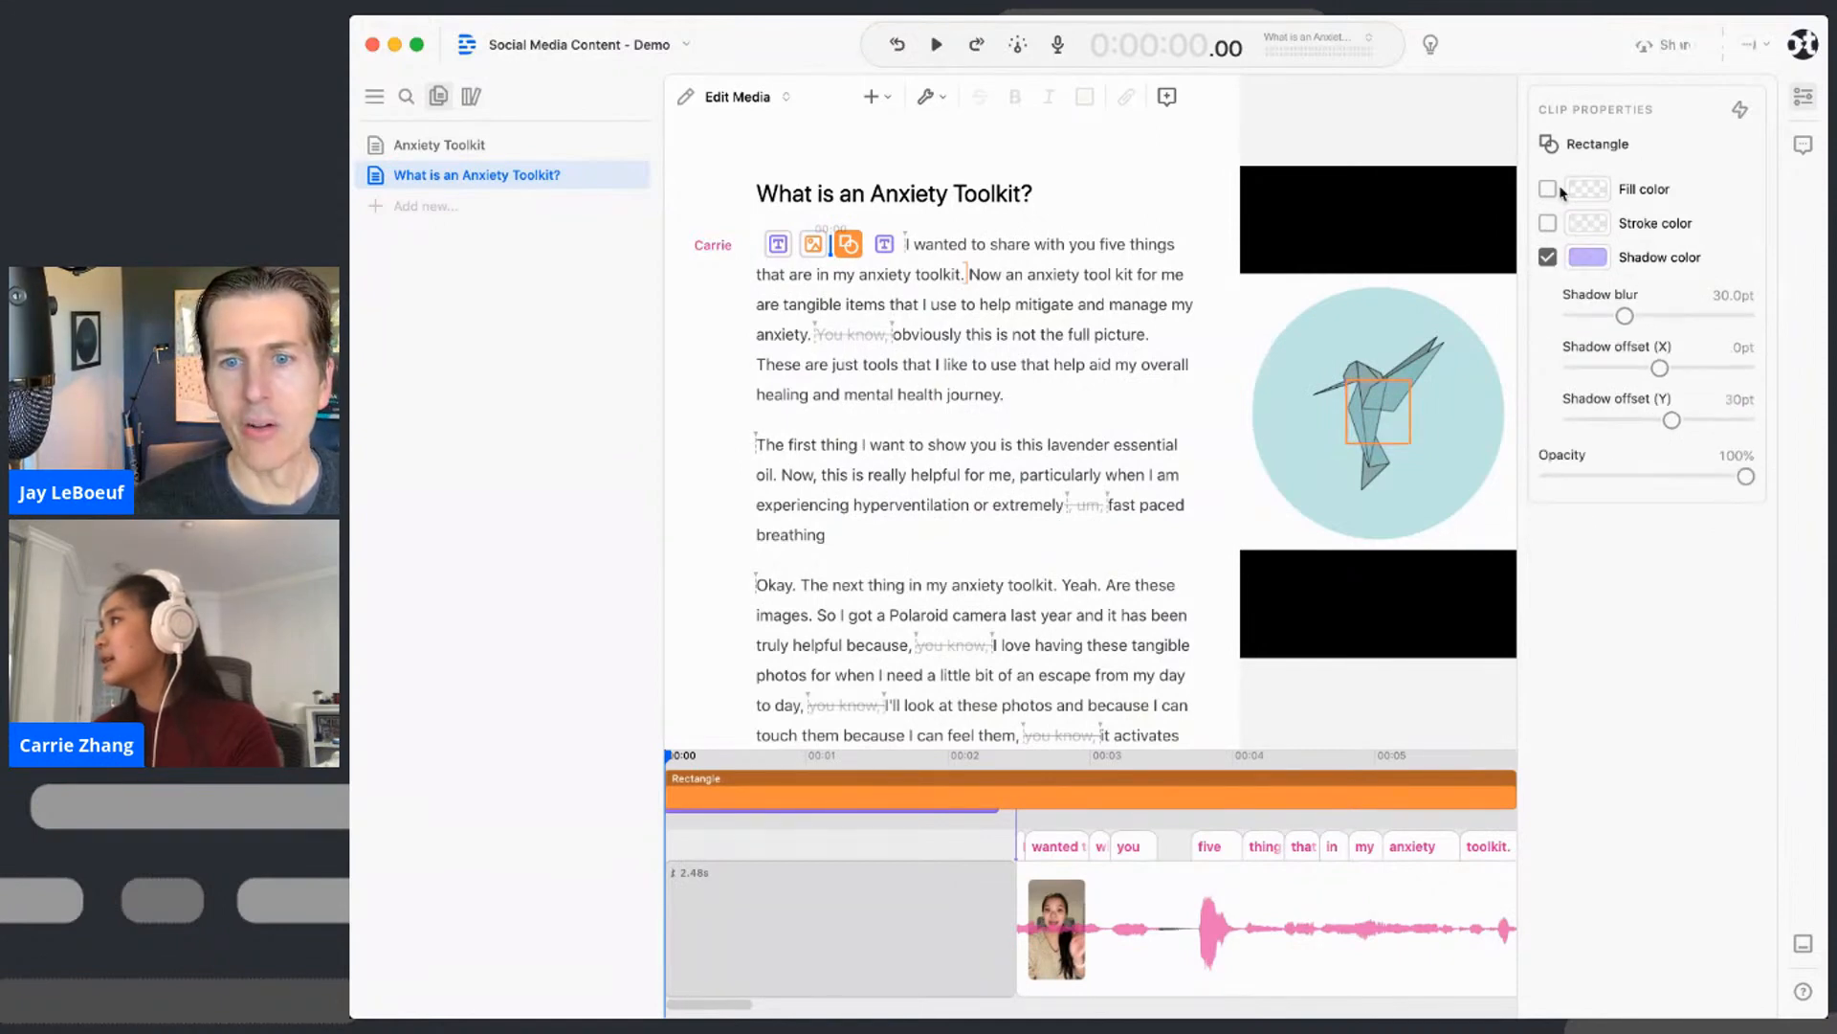
{"action": "left_click", "coordinate": [1547, 257]}
{"action": "left_click", "coordinate": [1587, 188]}
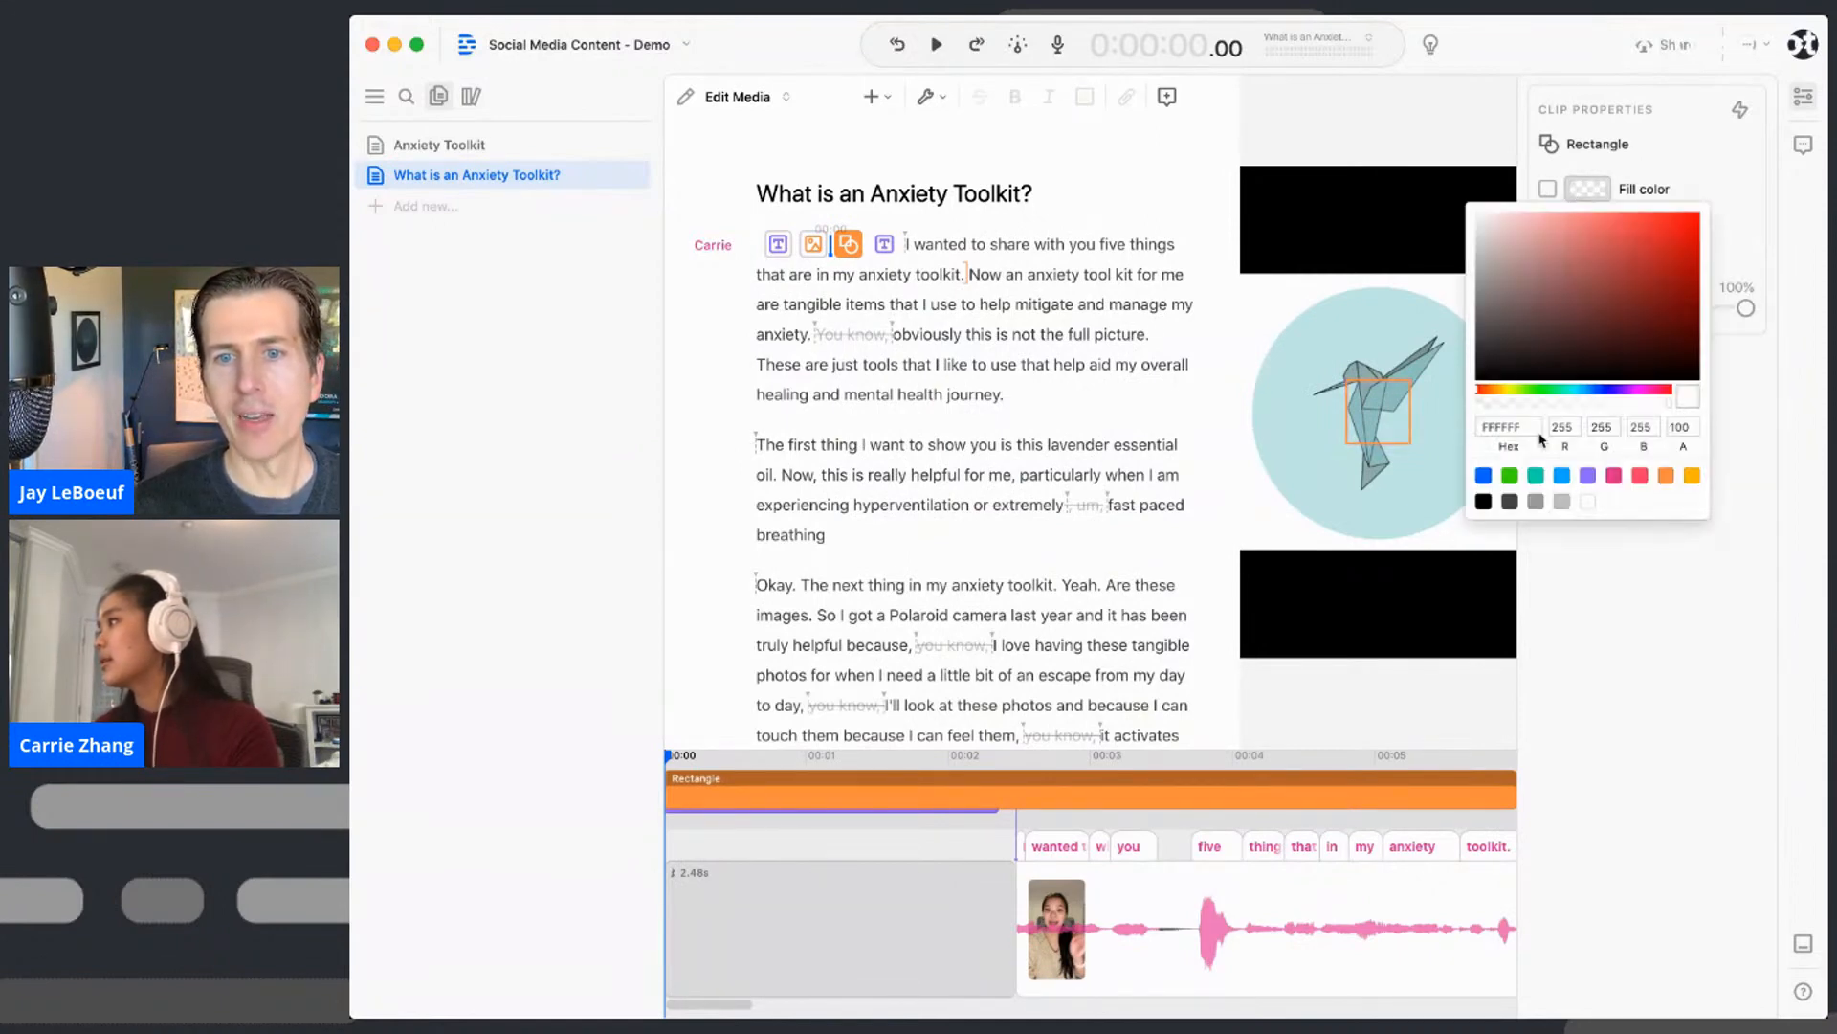
{"action": "left_click", "coordinate": [1588, 502]}
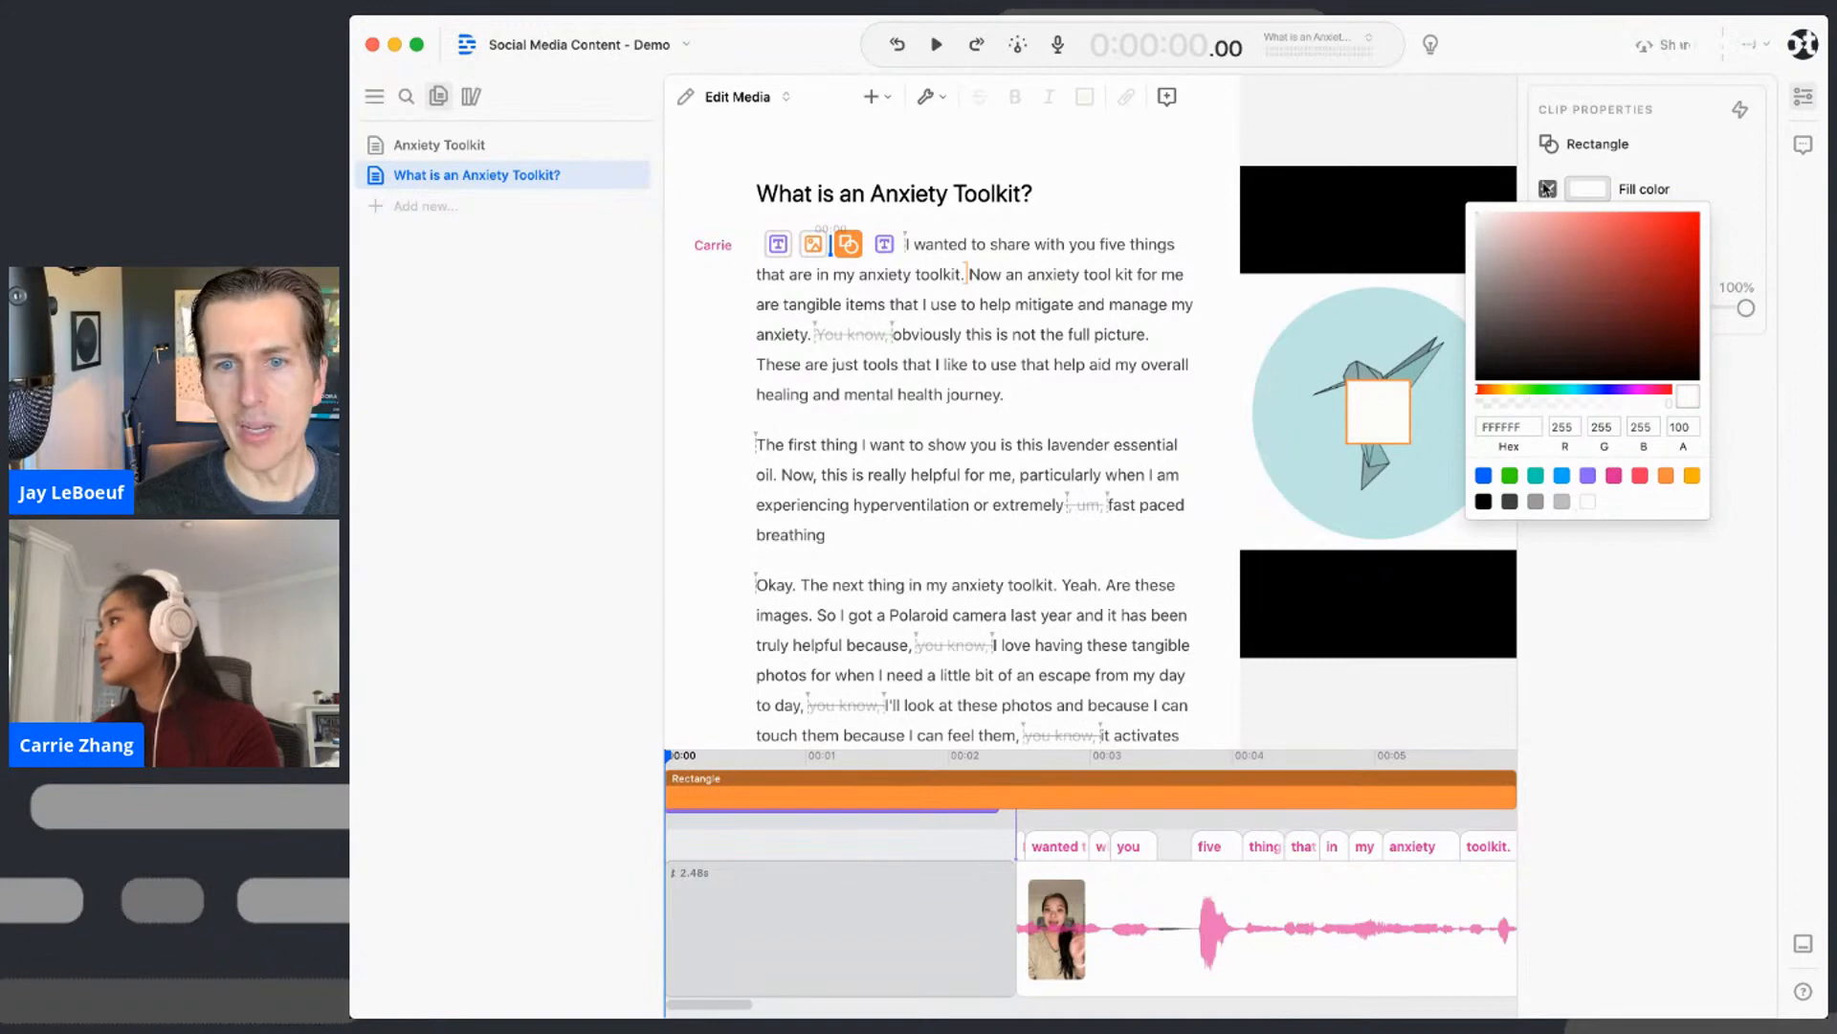
{"action": "left_click", "coordinate": [1643, 153]}
{"action": "left_click", "coordinate": [1644, 149]}
{"action": "left_click_drag", "start_coordinate": [1375, 406], "coordinate": [1538, 677]}
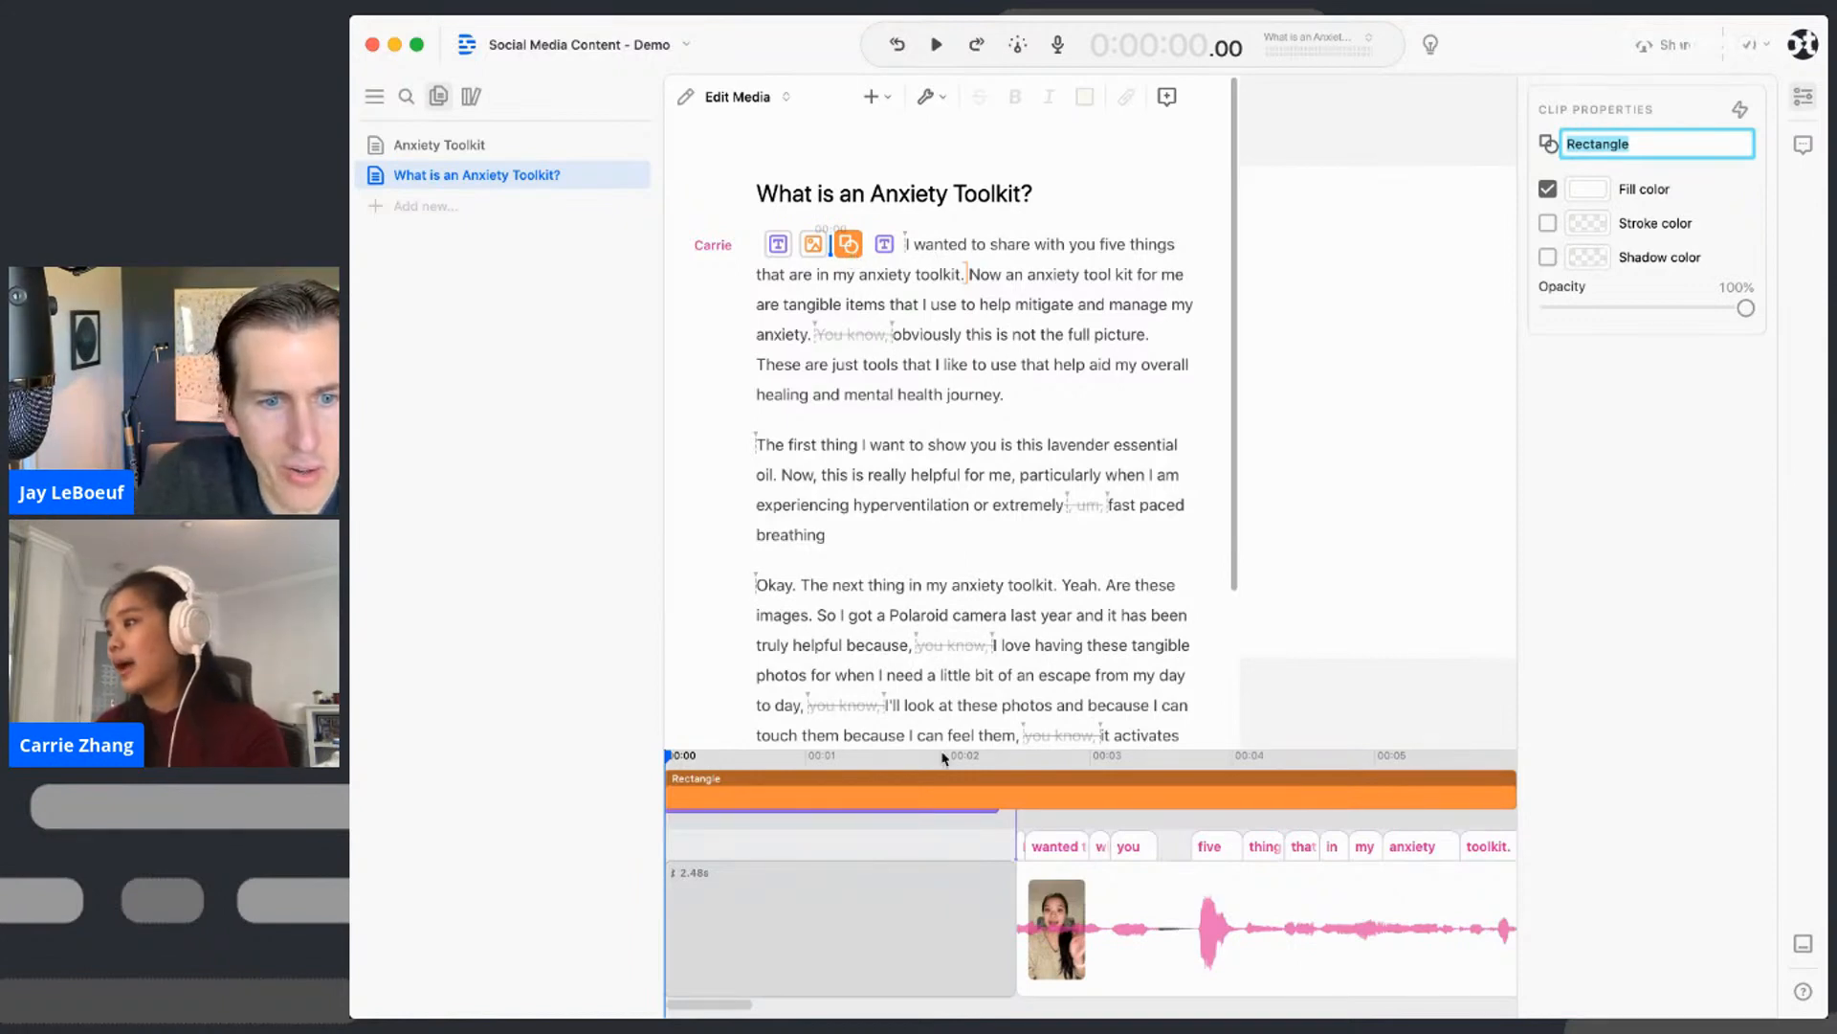
- Enlarge the timeline area and move the rectangle one layer down, behind the AMHP Logo clip
{"action": "left_click_drag", "start_coordinate": [956, 738], "coordinate": [911, 511]}
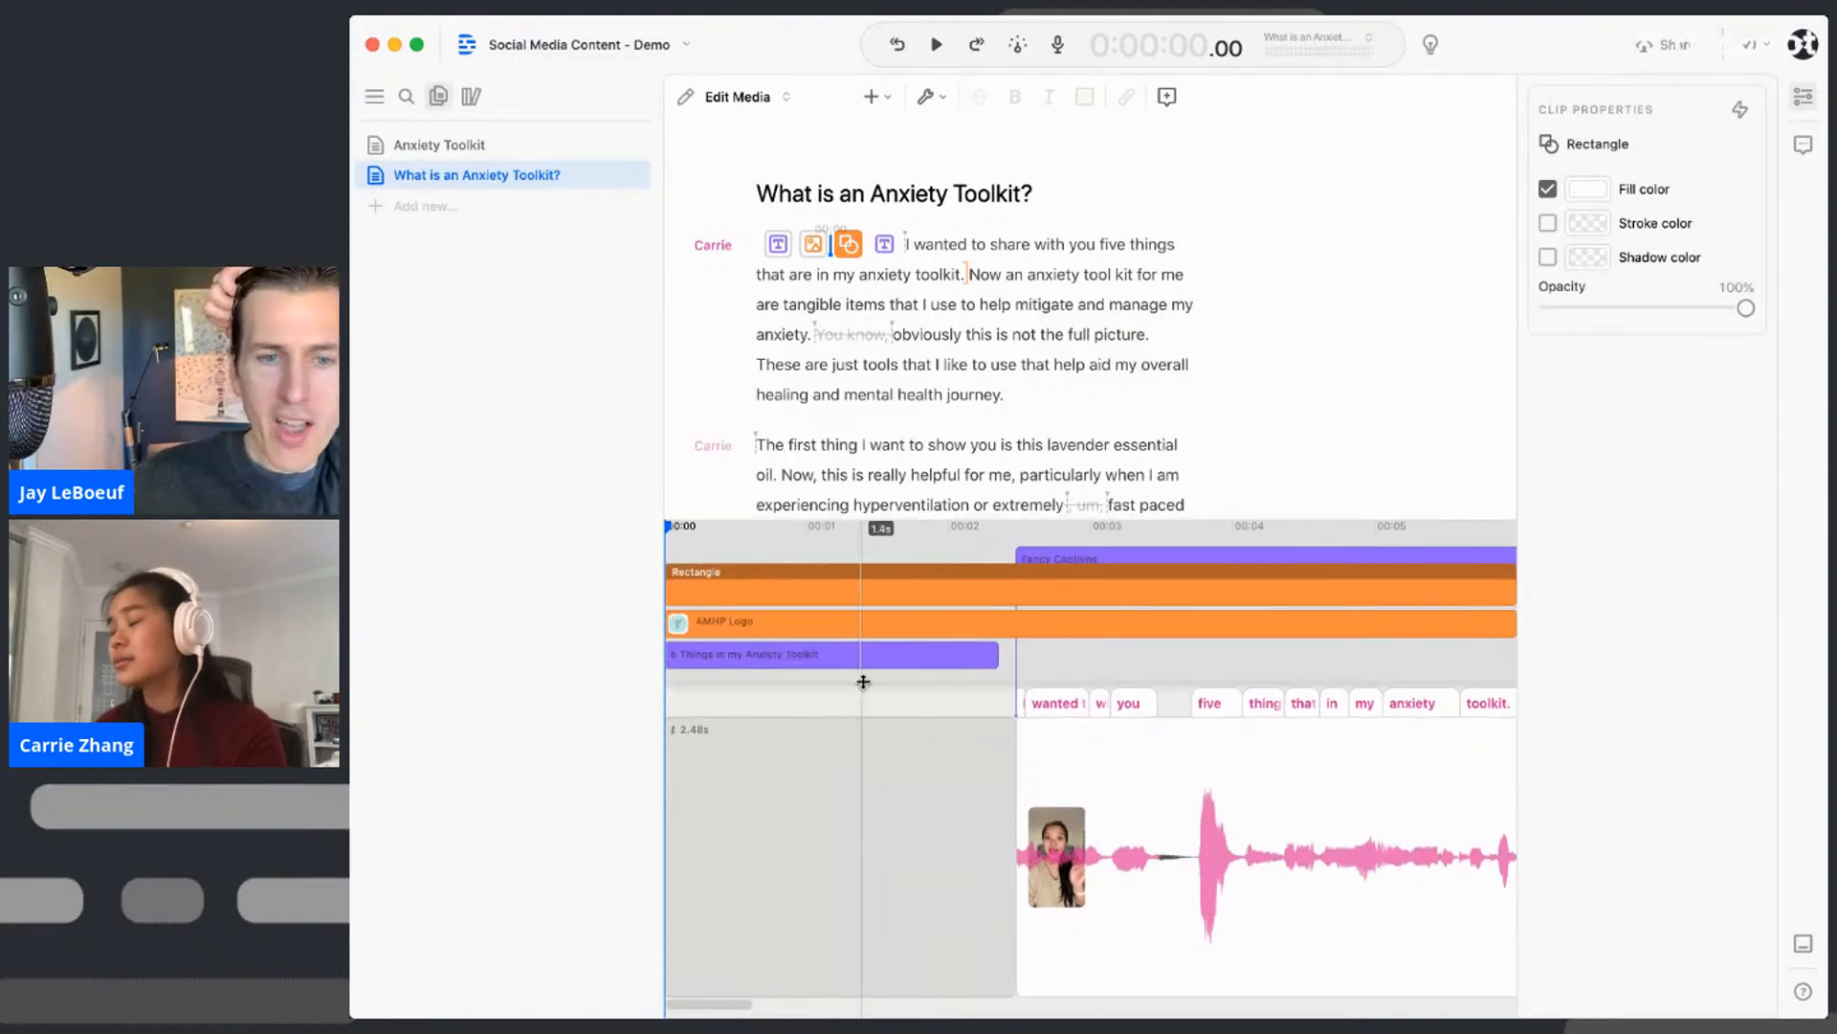
{"action": "left_click", "coordinate": [758, 592]}
{"action": "key", "text": "super+minus"}
{"action": "key", "text": "super+minus"}
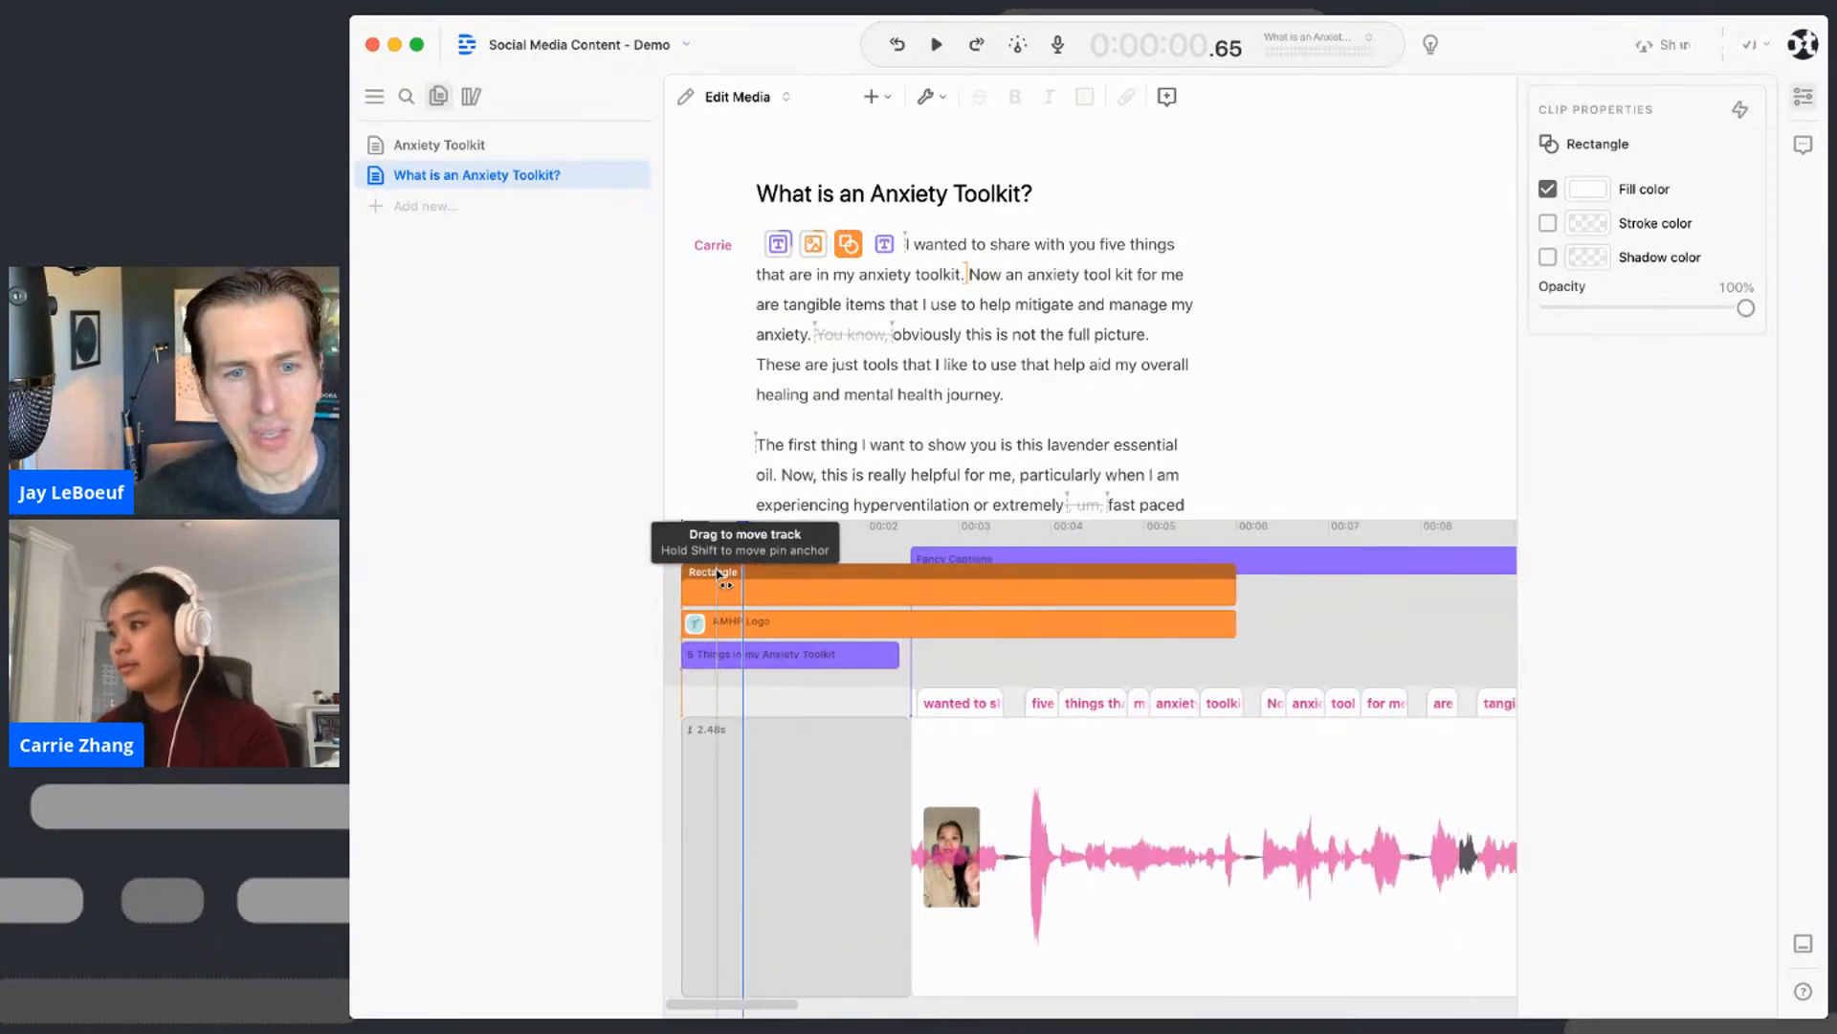
{"action": "scroll", "coordinate": [723, 576], "scroll_direction": "up", "scroll_amount": 1}
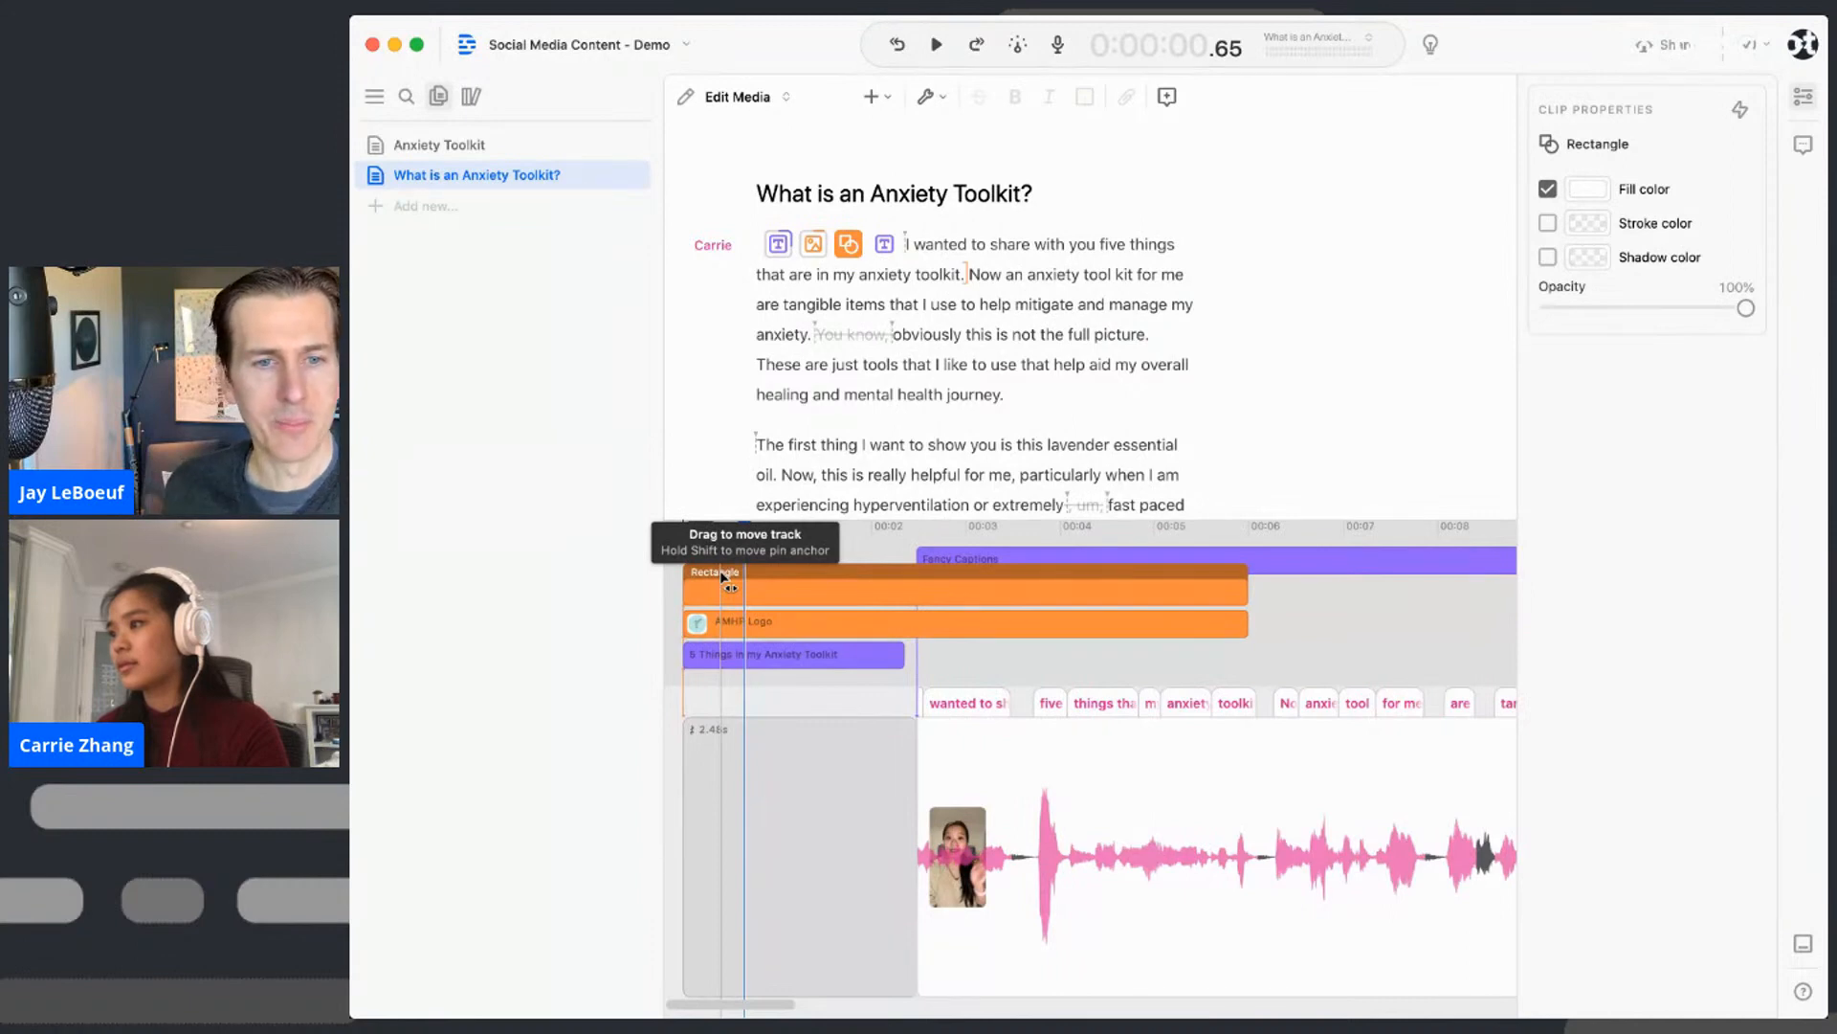
{"action": "scroll", "coordinate": [726, 576], "scroll_direction": "up", "scroll_amount": 1}
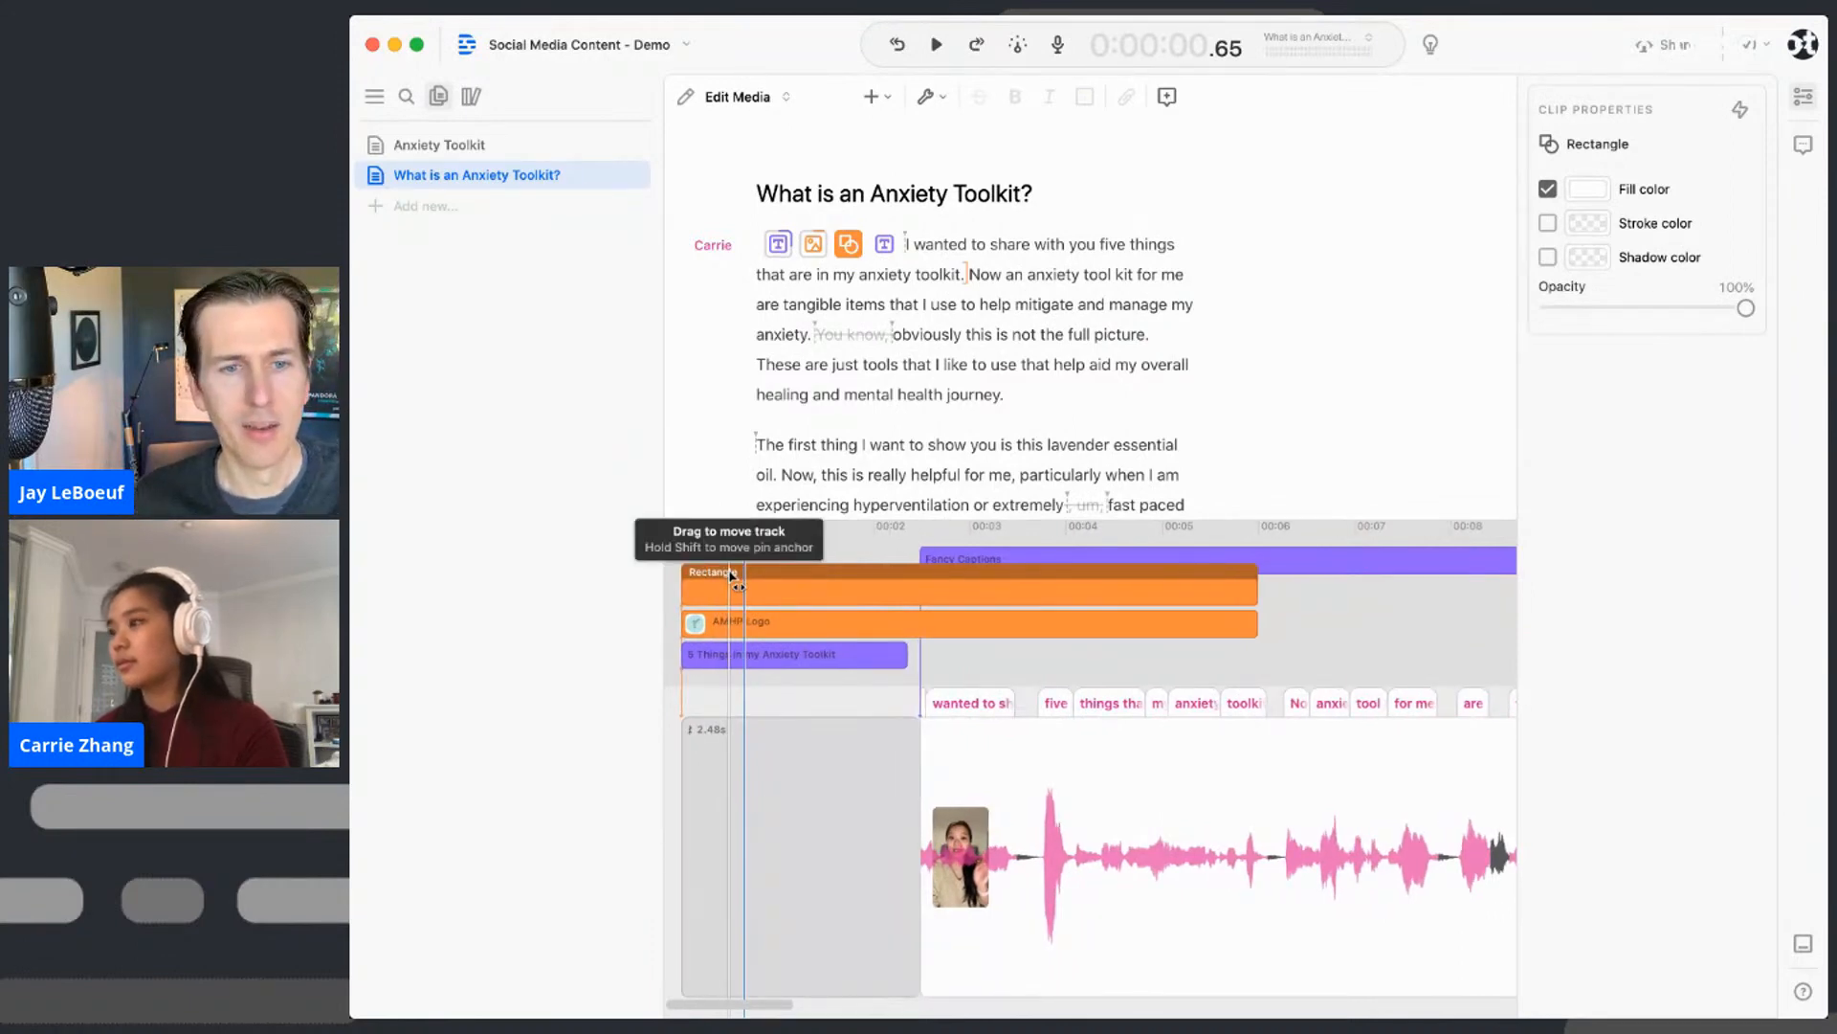
{"action": "scroll", "coordinate": [732, 574], "scroll_direction": "down", "scroll_amount": 2}
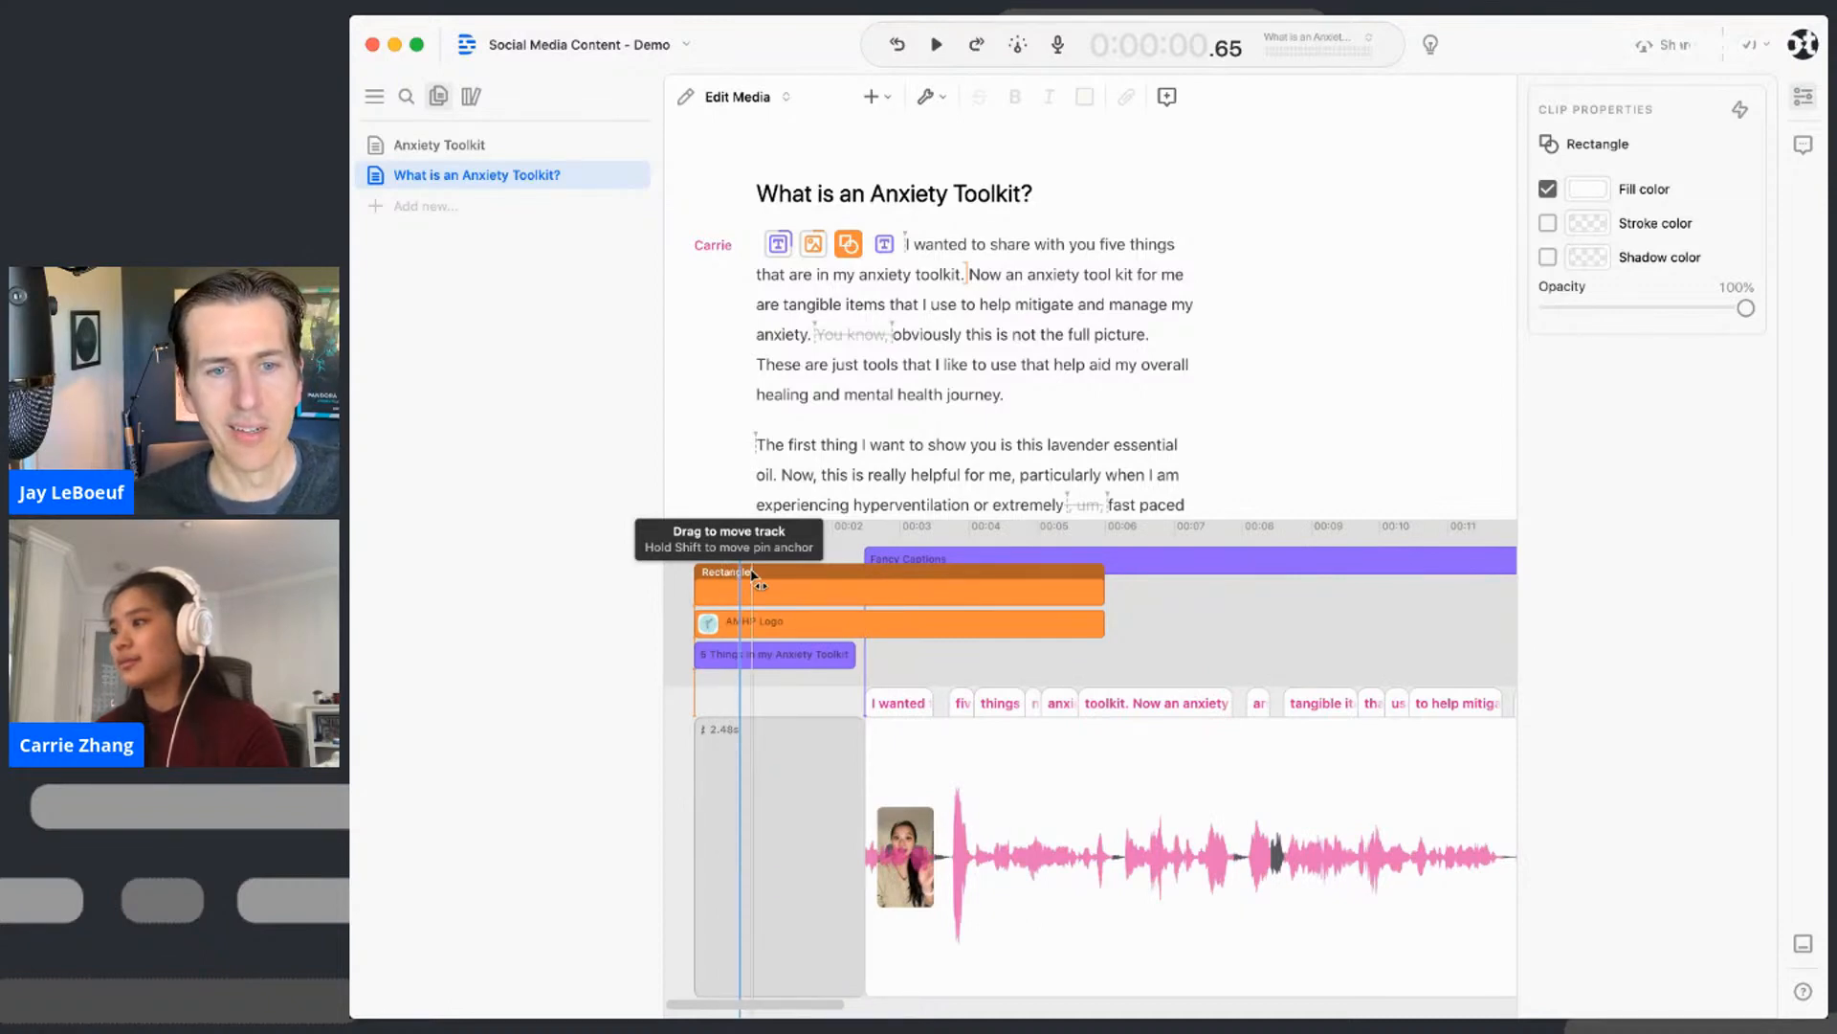
{"action": "left_click", "coordinate": [740, 590]}
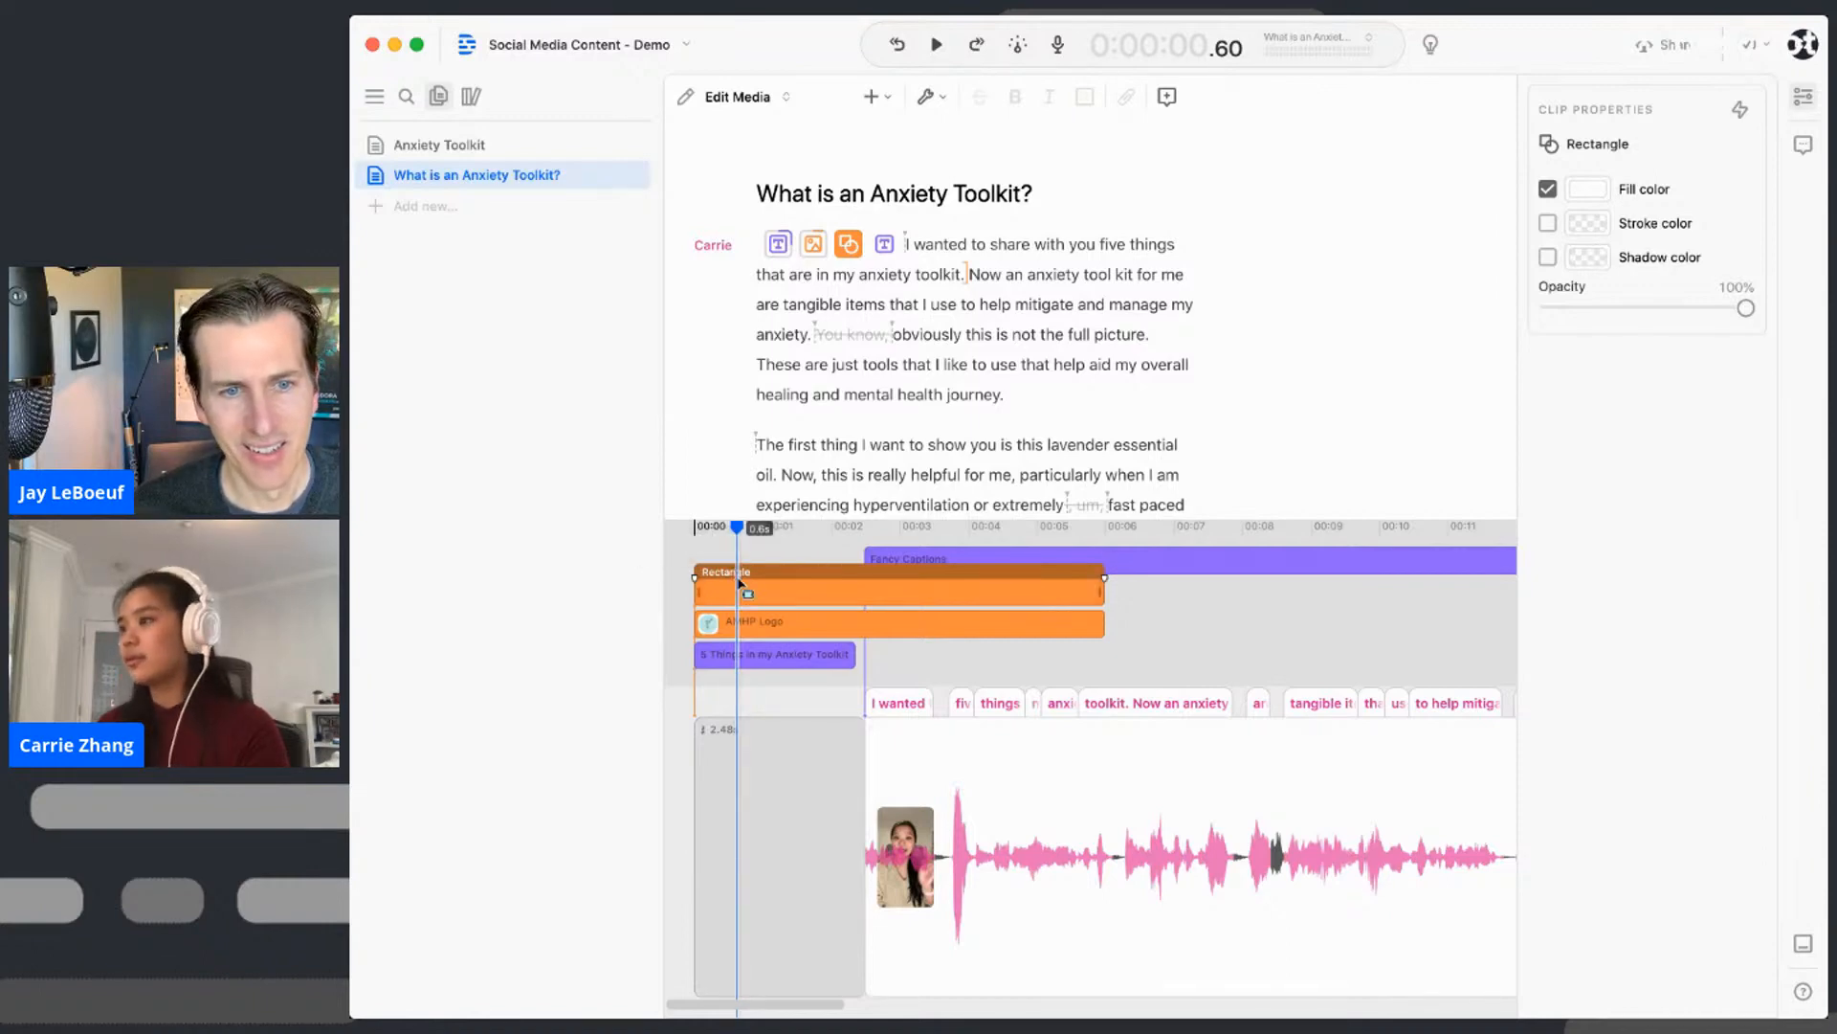
{"action": "right_click", "coordinate": [739, 581]}
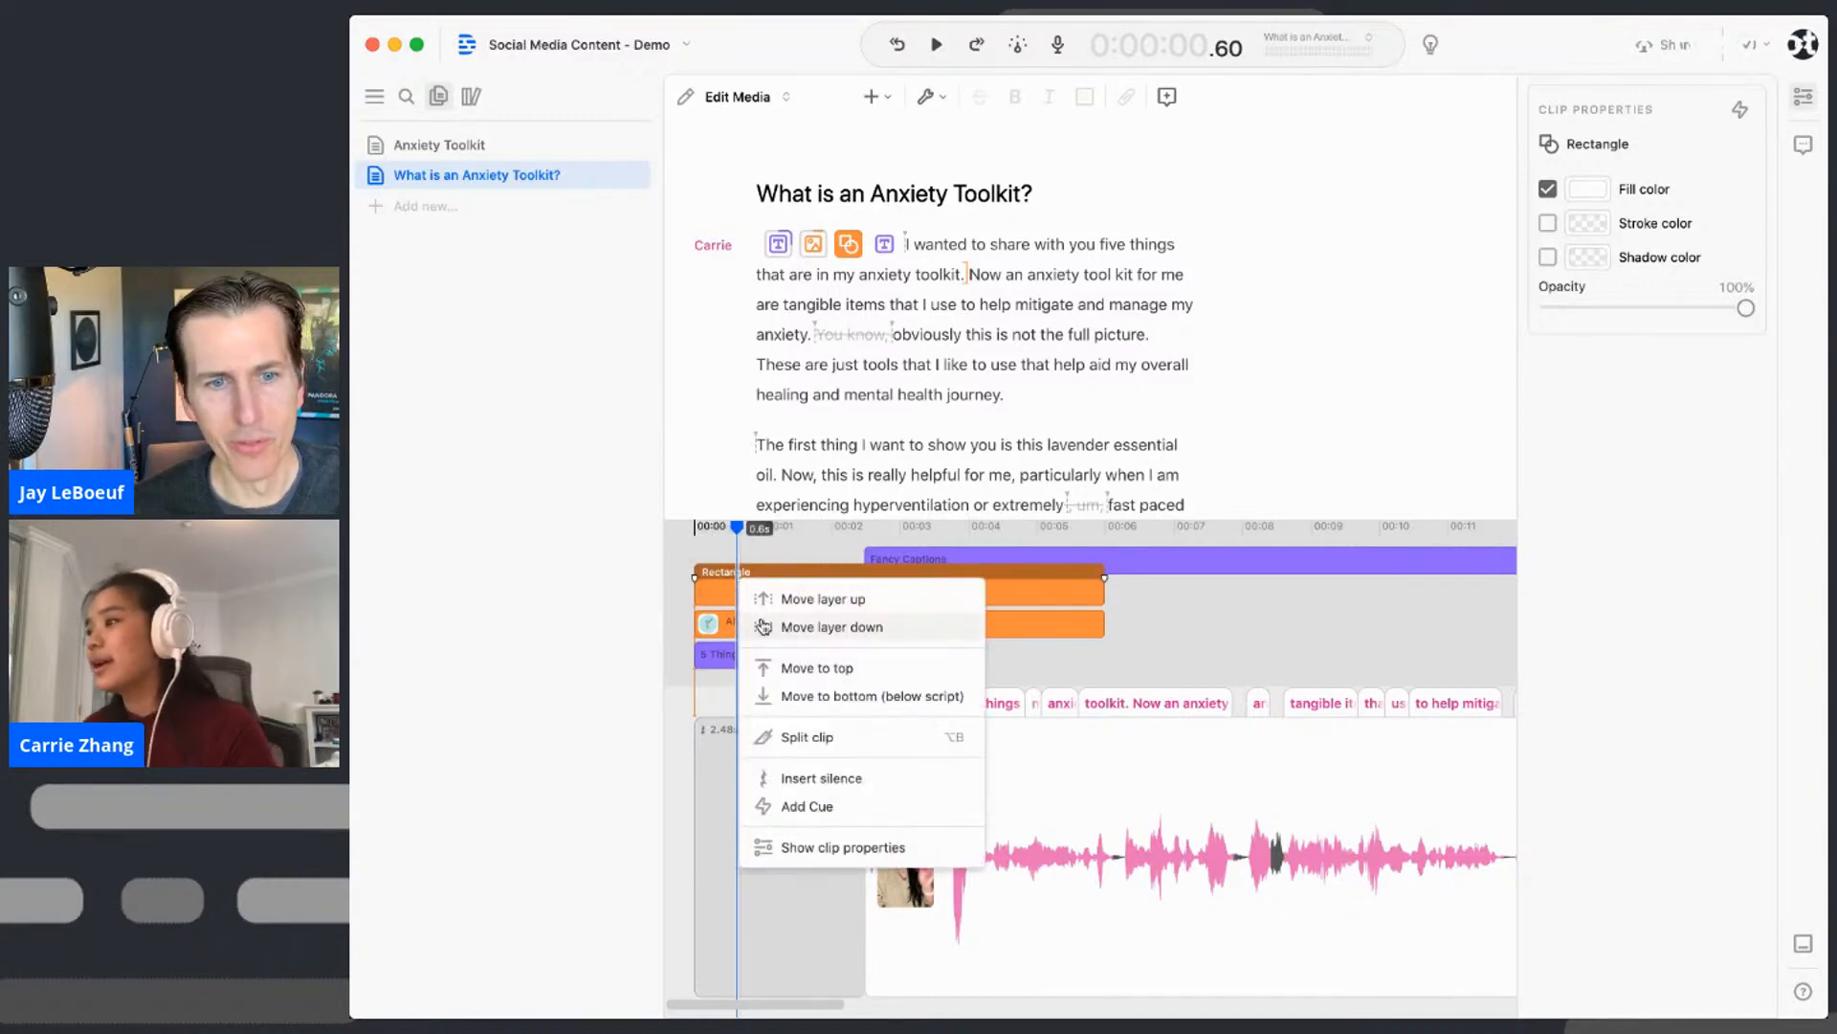
{"action": "left_click", "coordinate": [797, 628]}
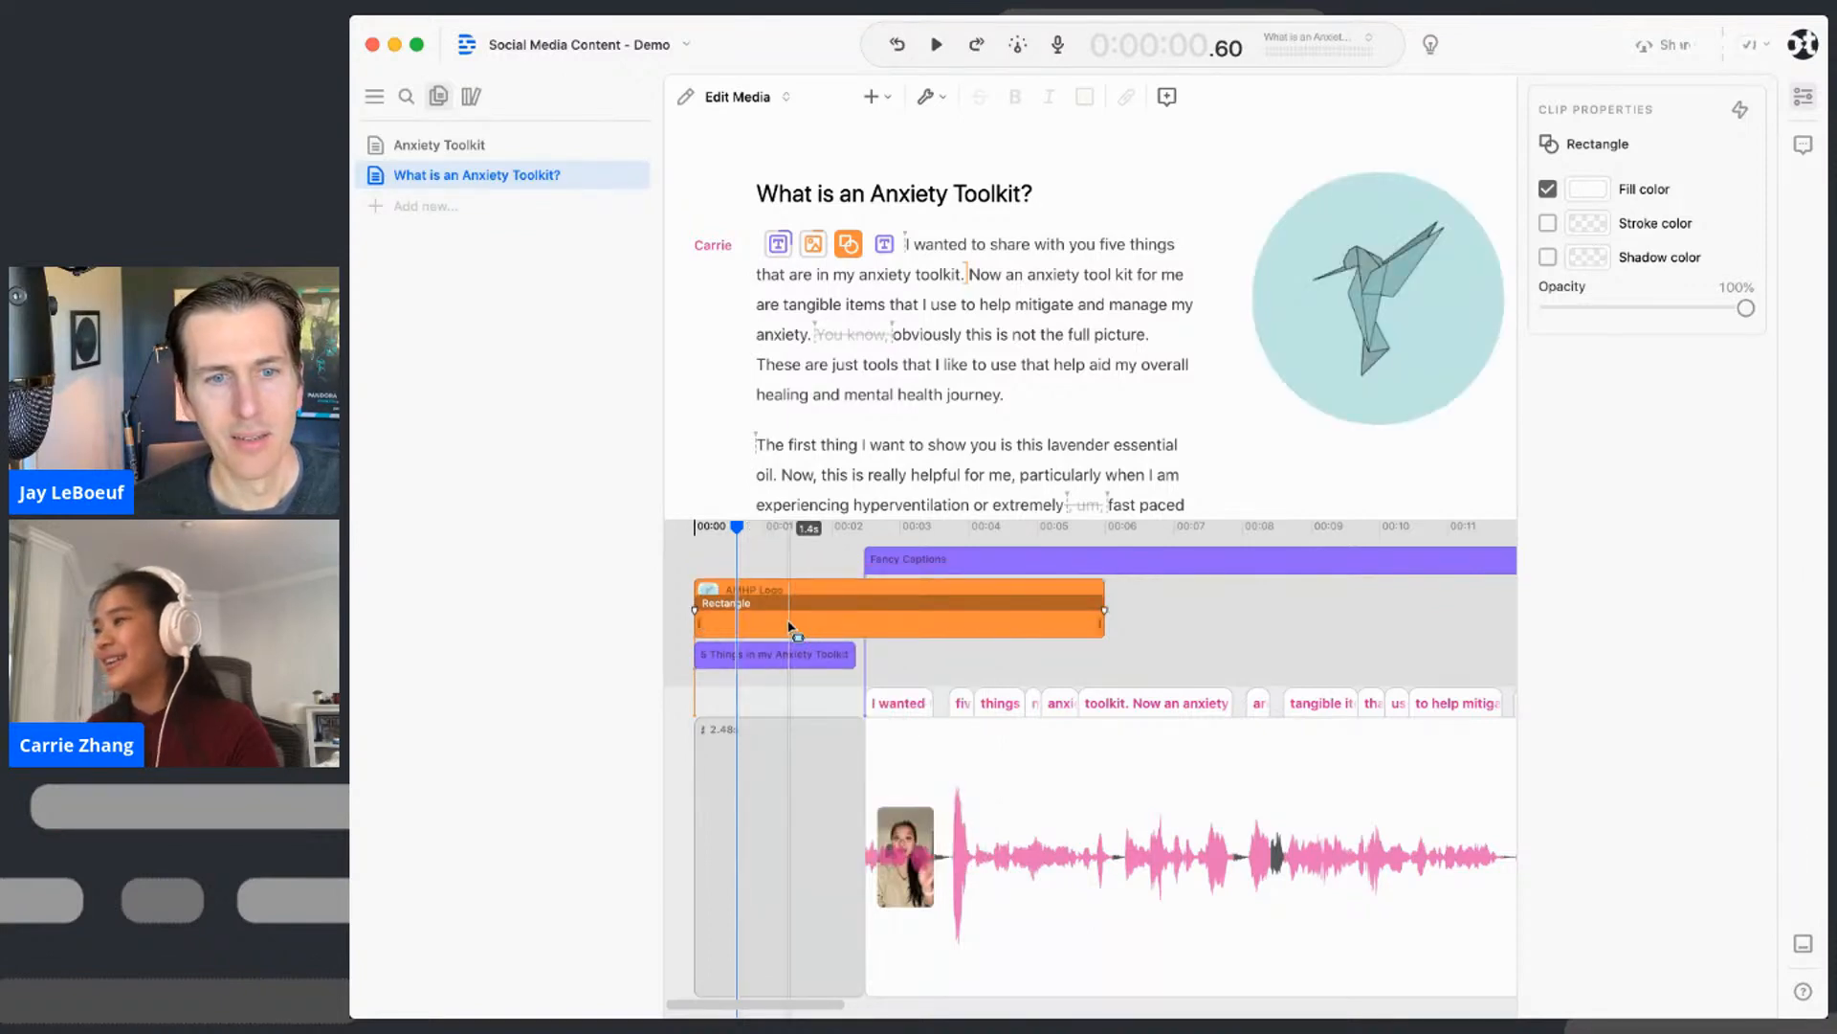
{"action": "left_click", "coordinate": [790, 628]}
{"action": "left_click", "coordinate": [758, 627]}
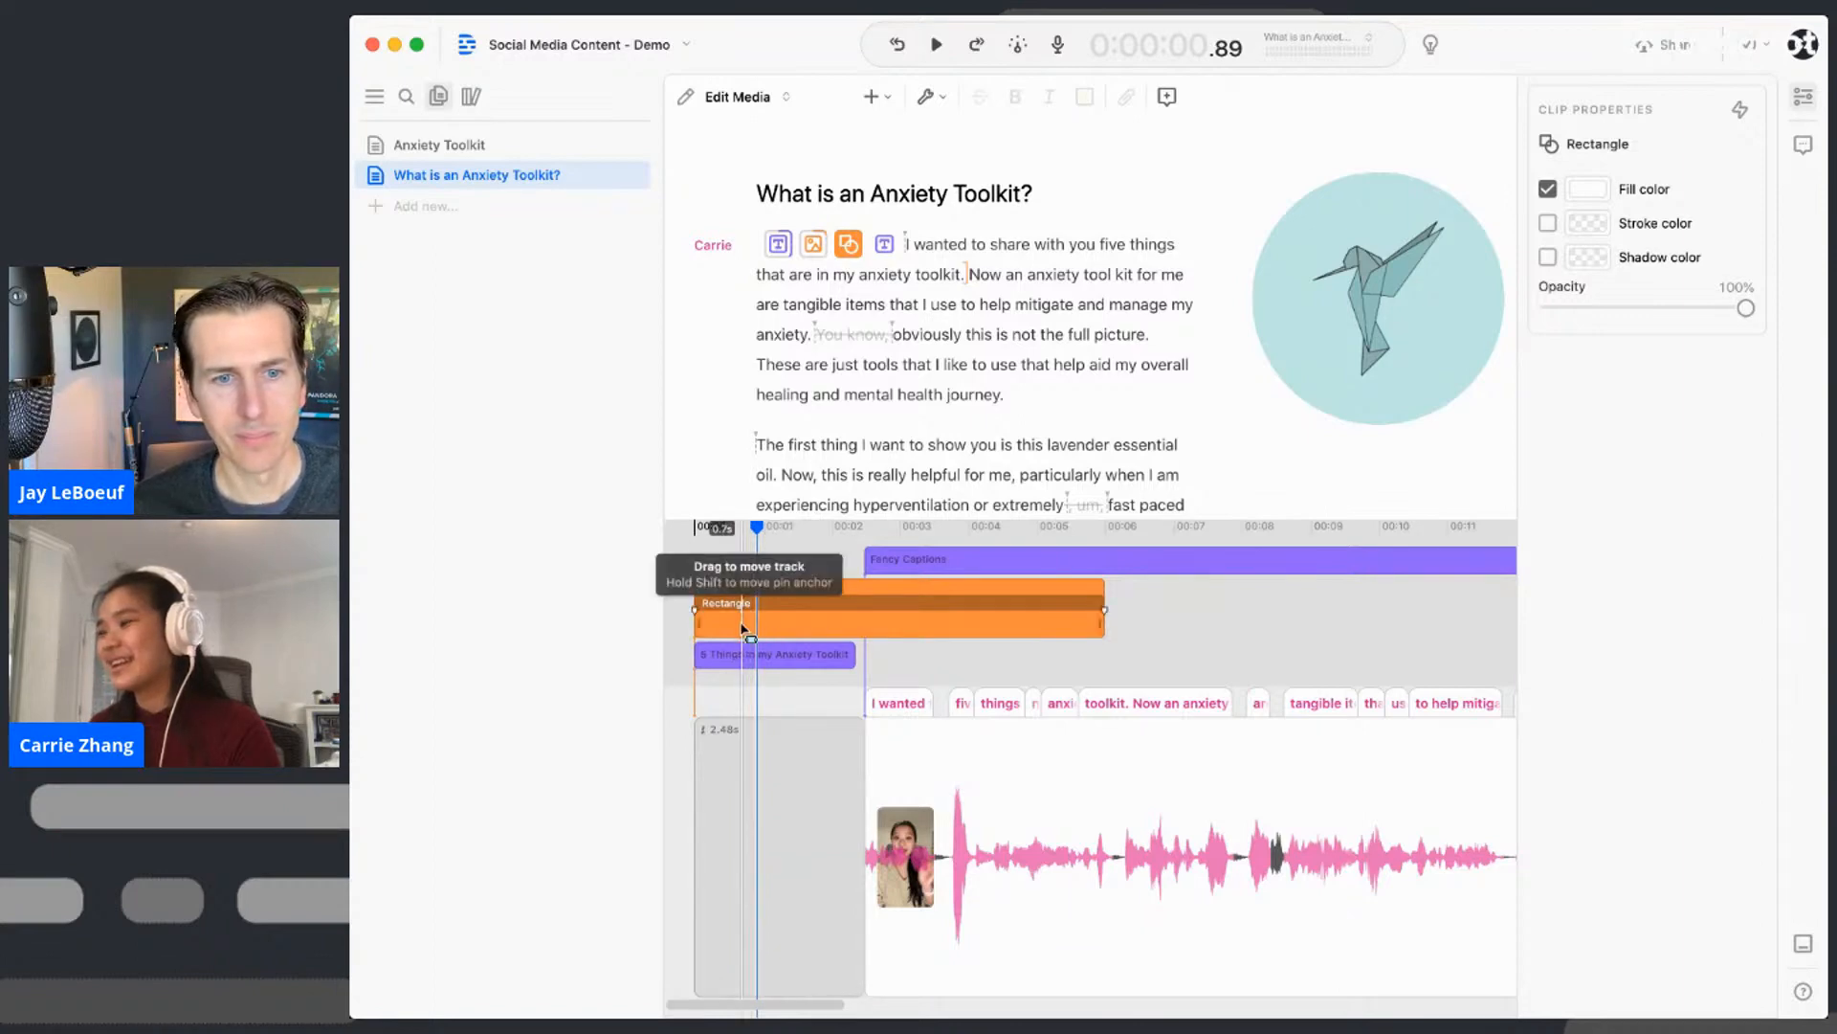
{"action": "left_click", "coordinate": [717, 632]}
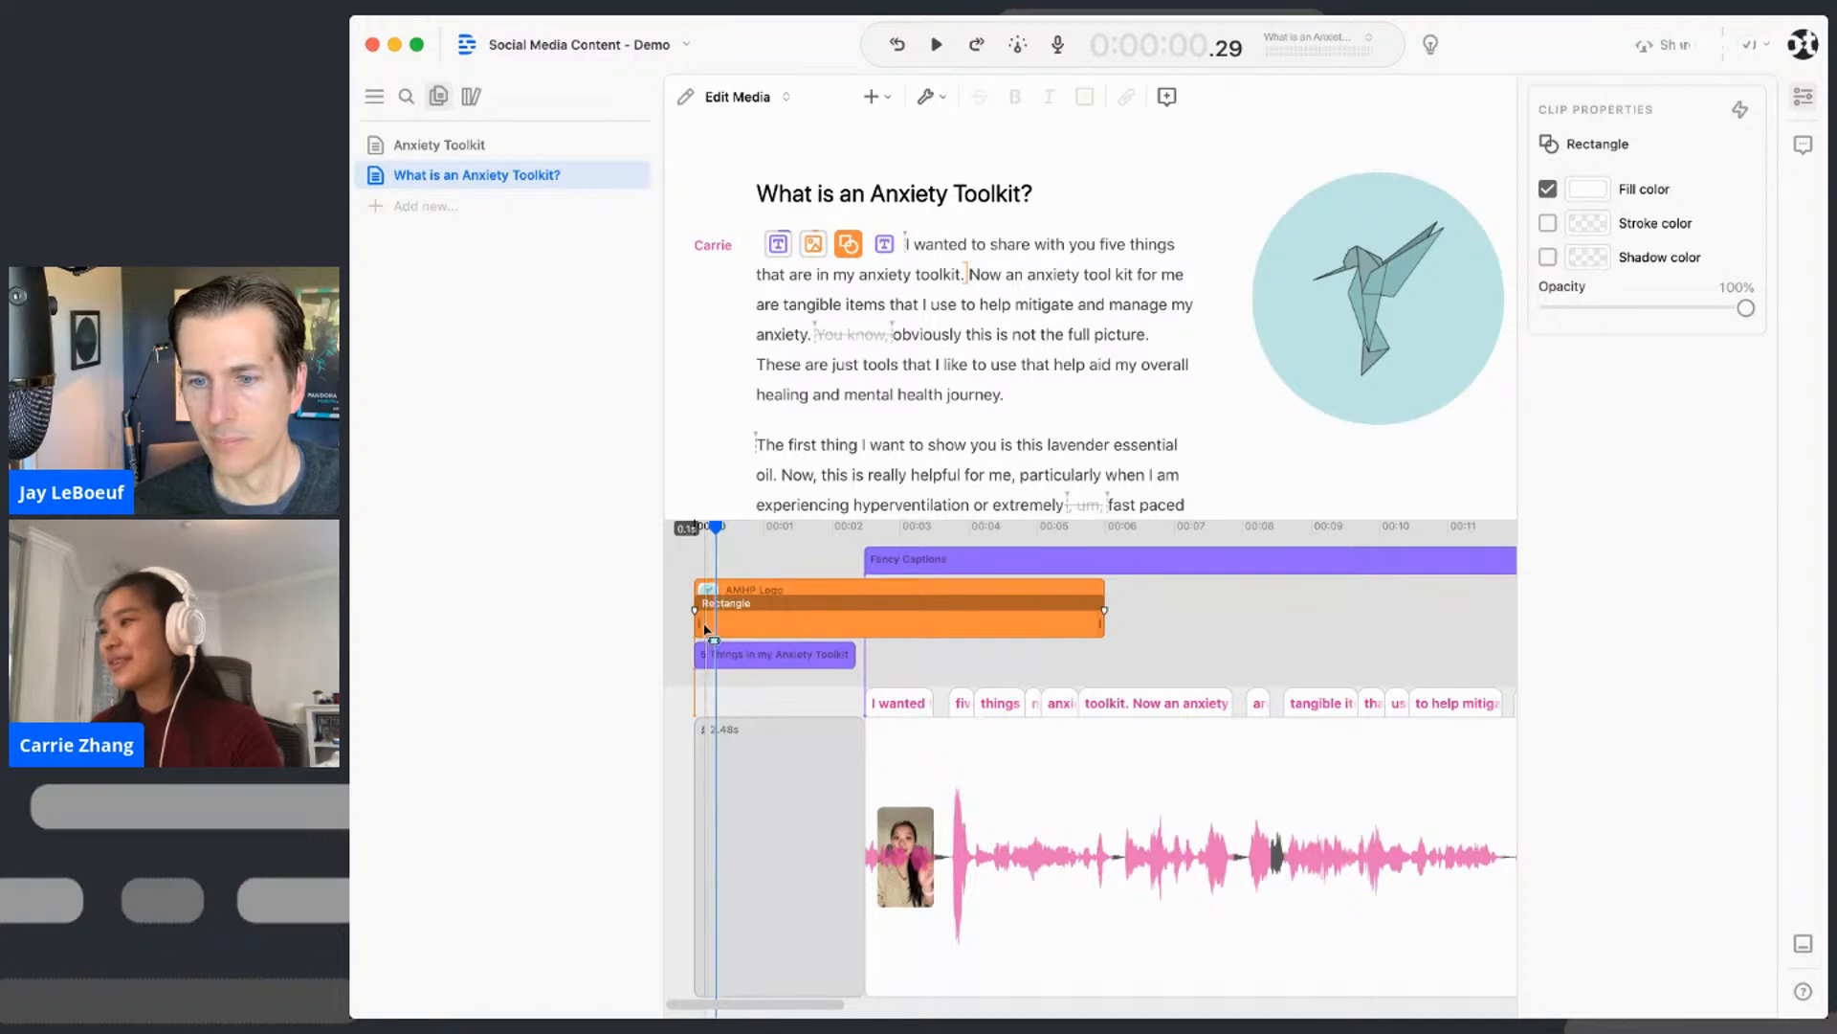
{"action": "left_click", "coordinate": [732, 629]}
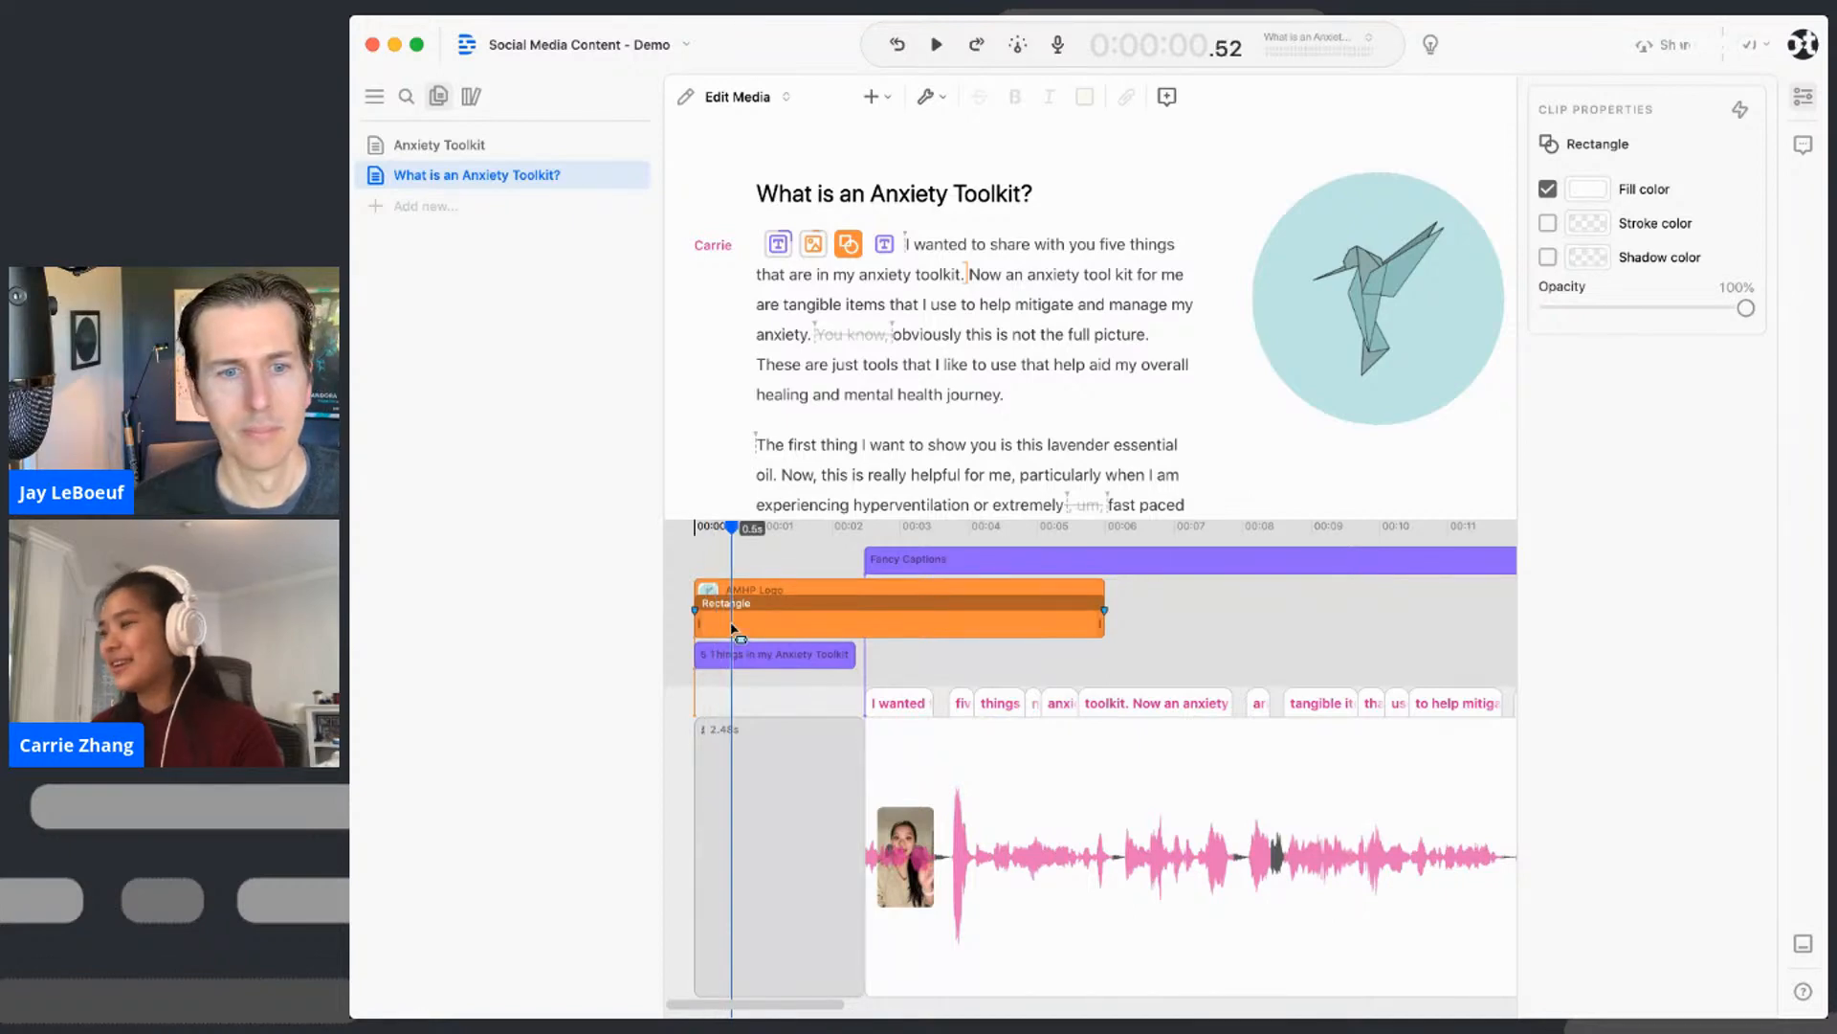
{"action": "left_click", "coordinate": [731, 629]}
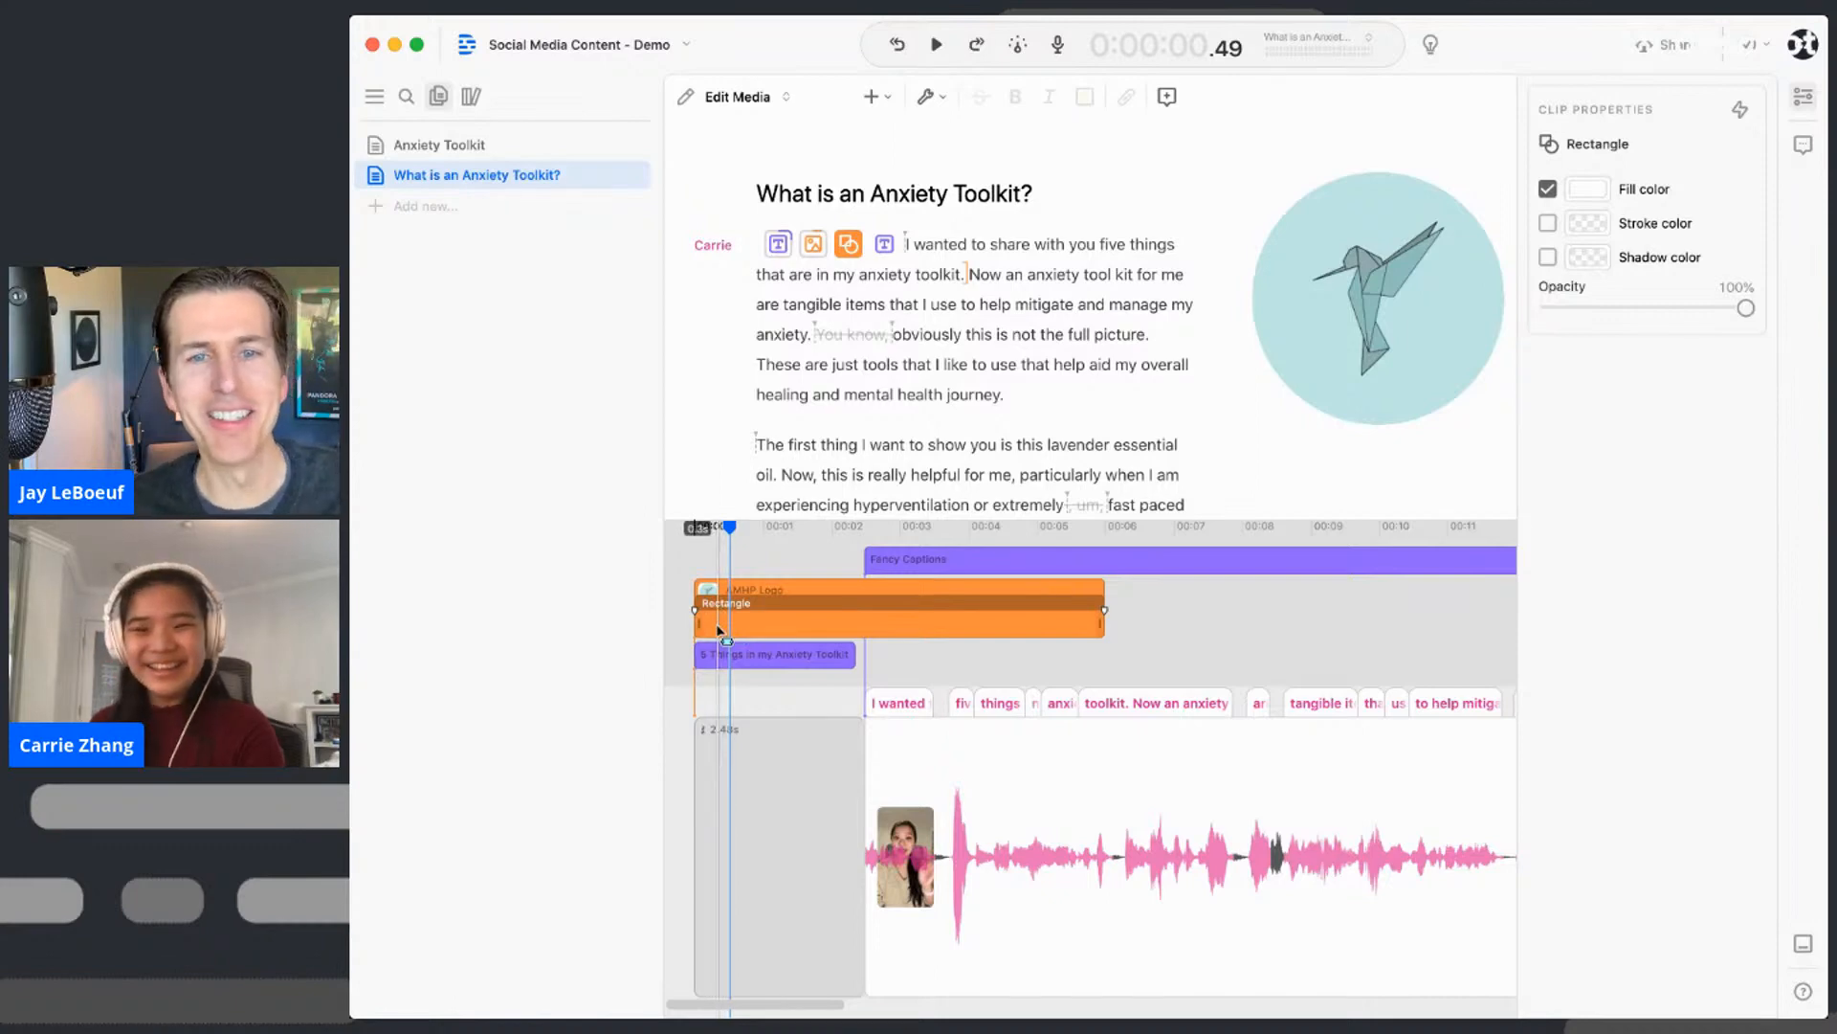
- Try to move the rectangle clip below the title clip in the timeline, and undo its accidental sideways shift
{"action": "left_click", "coordinate": [718, 626]}
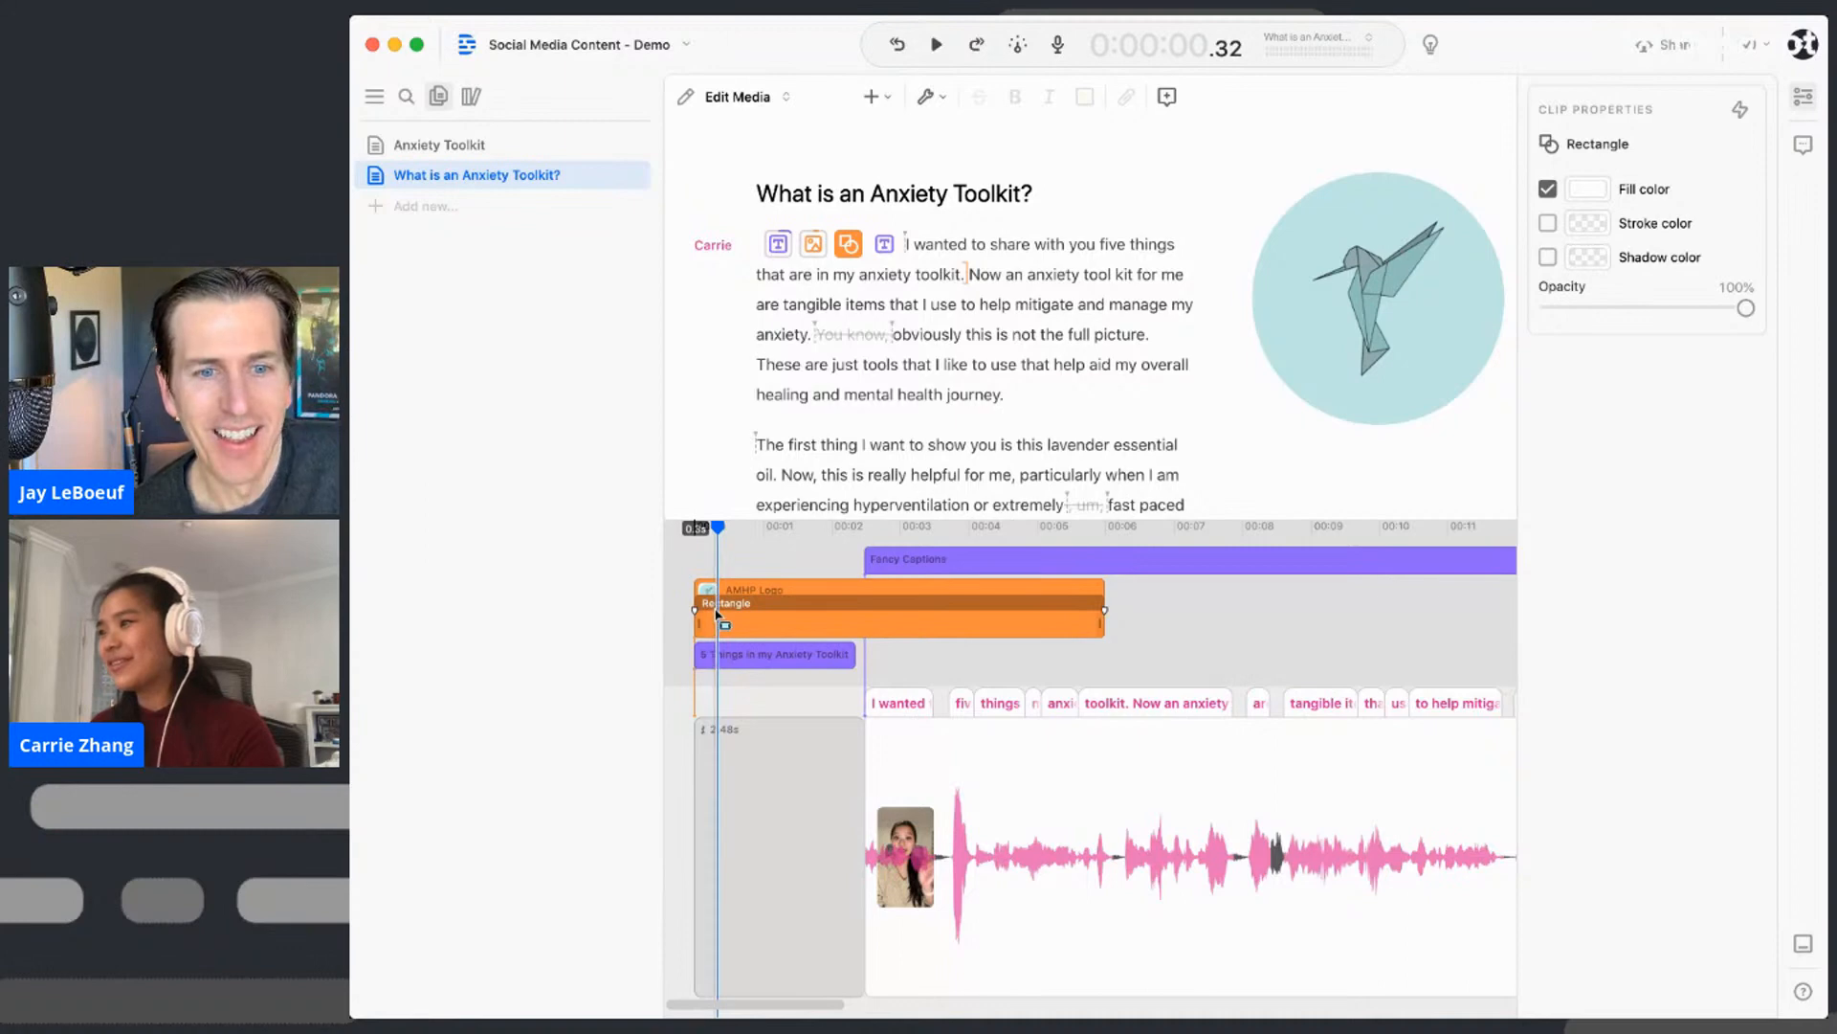
{"action": "left_click", "coordinate": [716, 616]}
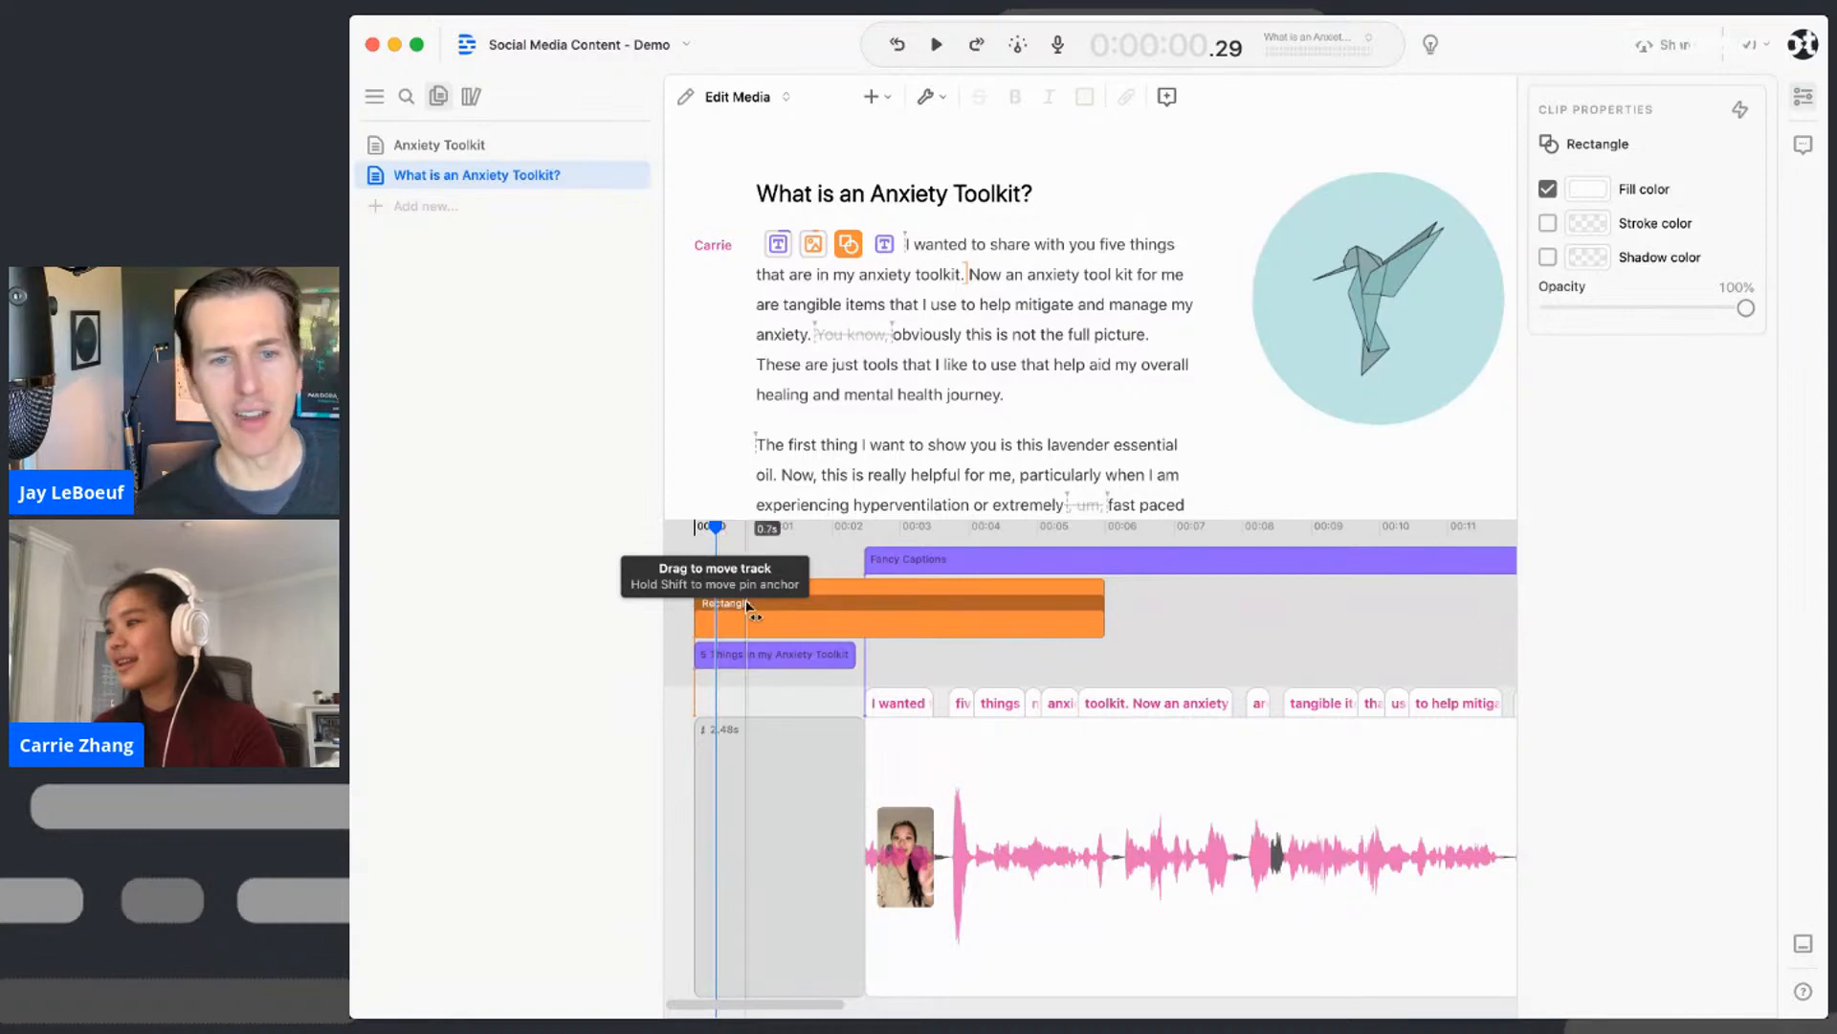
{"action": "left_click", "coordinate": [749, 624]}
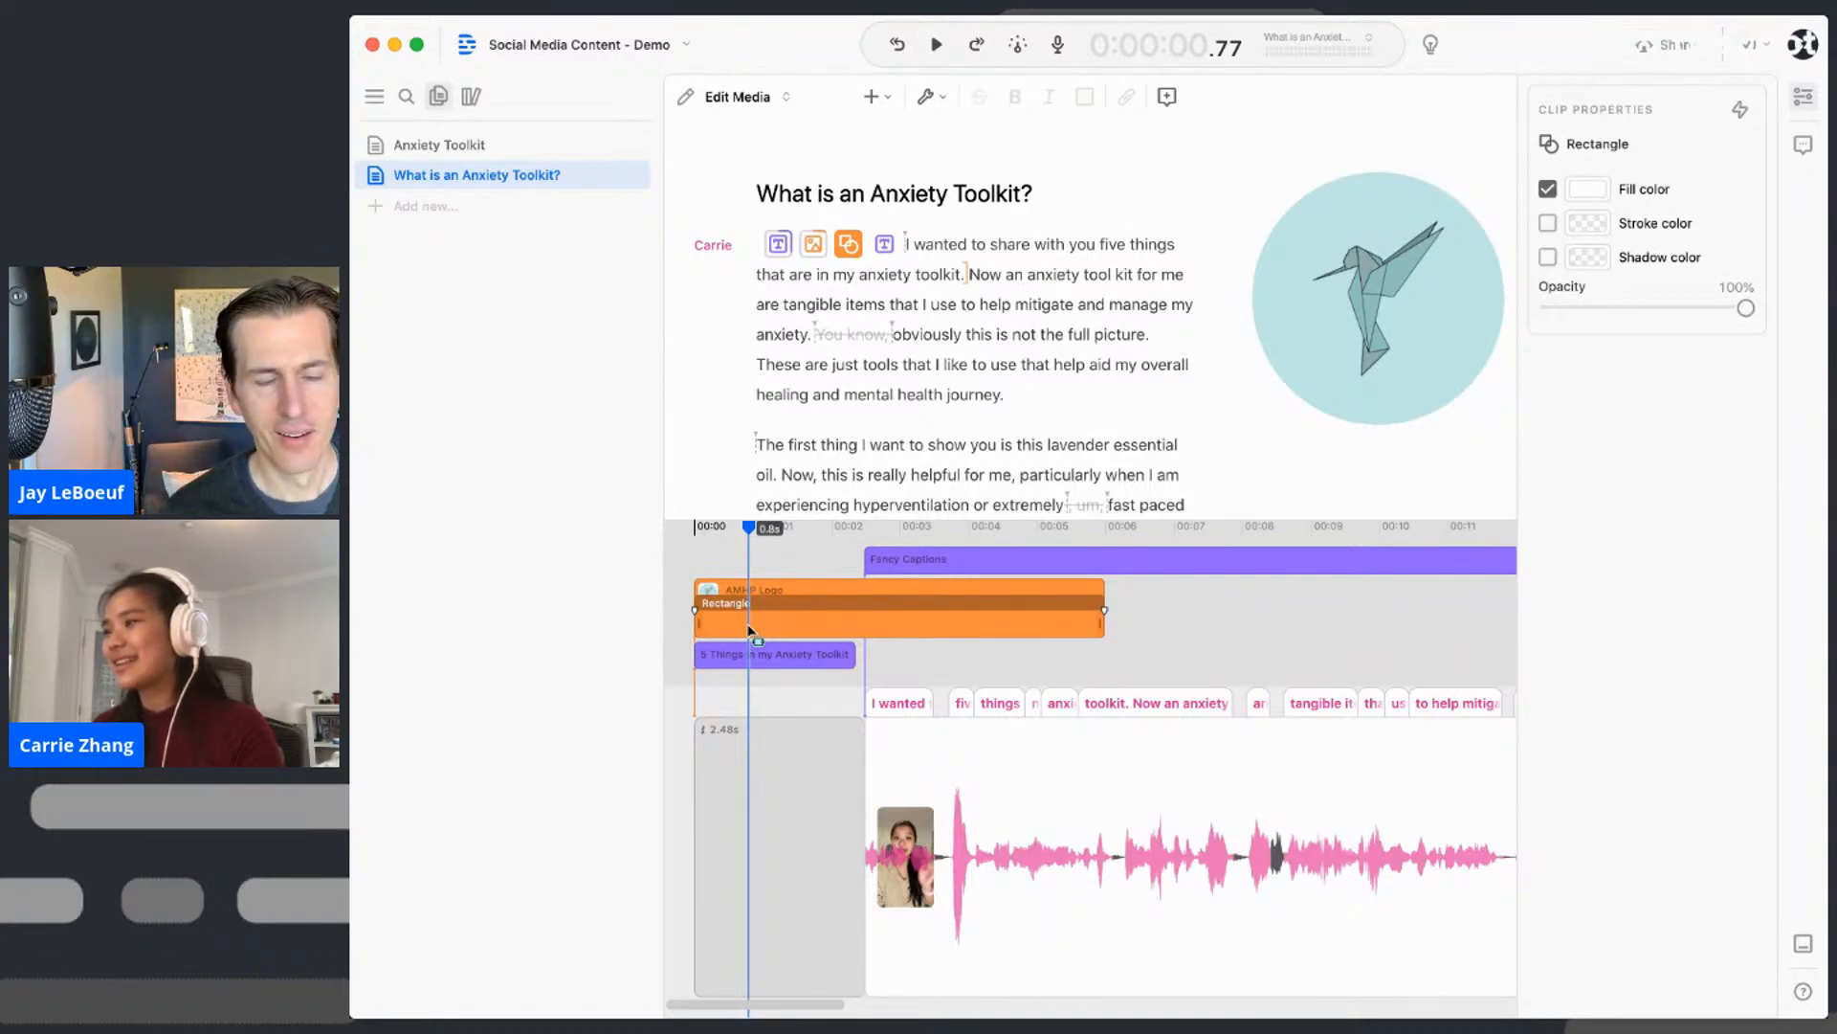
{"action": "left_click", "coordinate": [748, 627]}
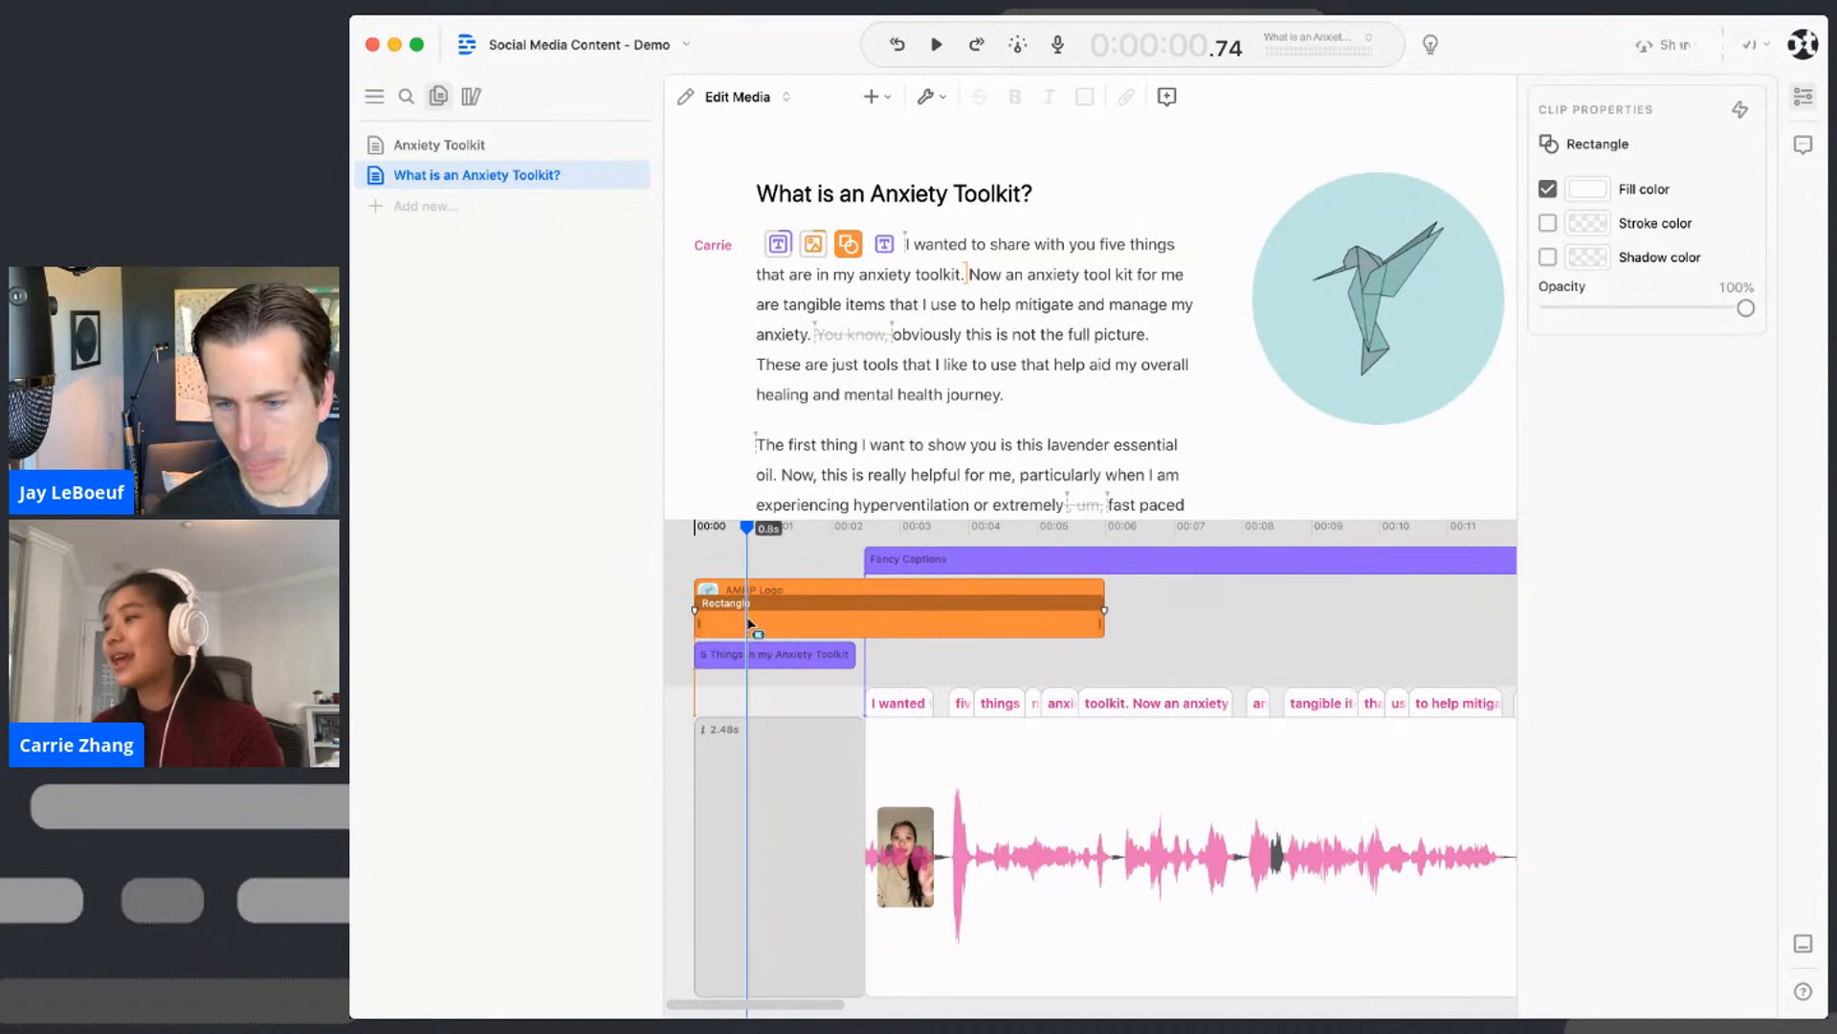
{"action": "left_click_drag", "start_coordinate": [751, 606], "coordinate": [754, 698]}
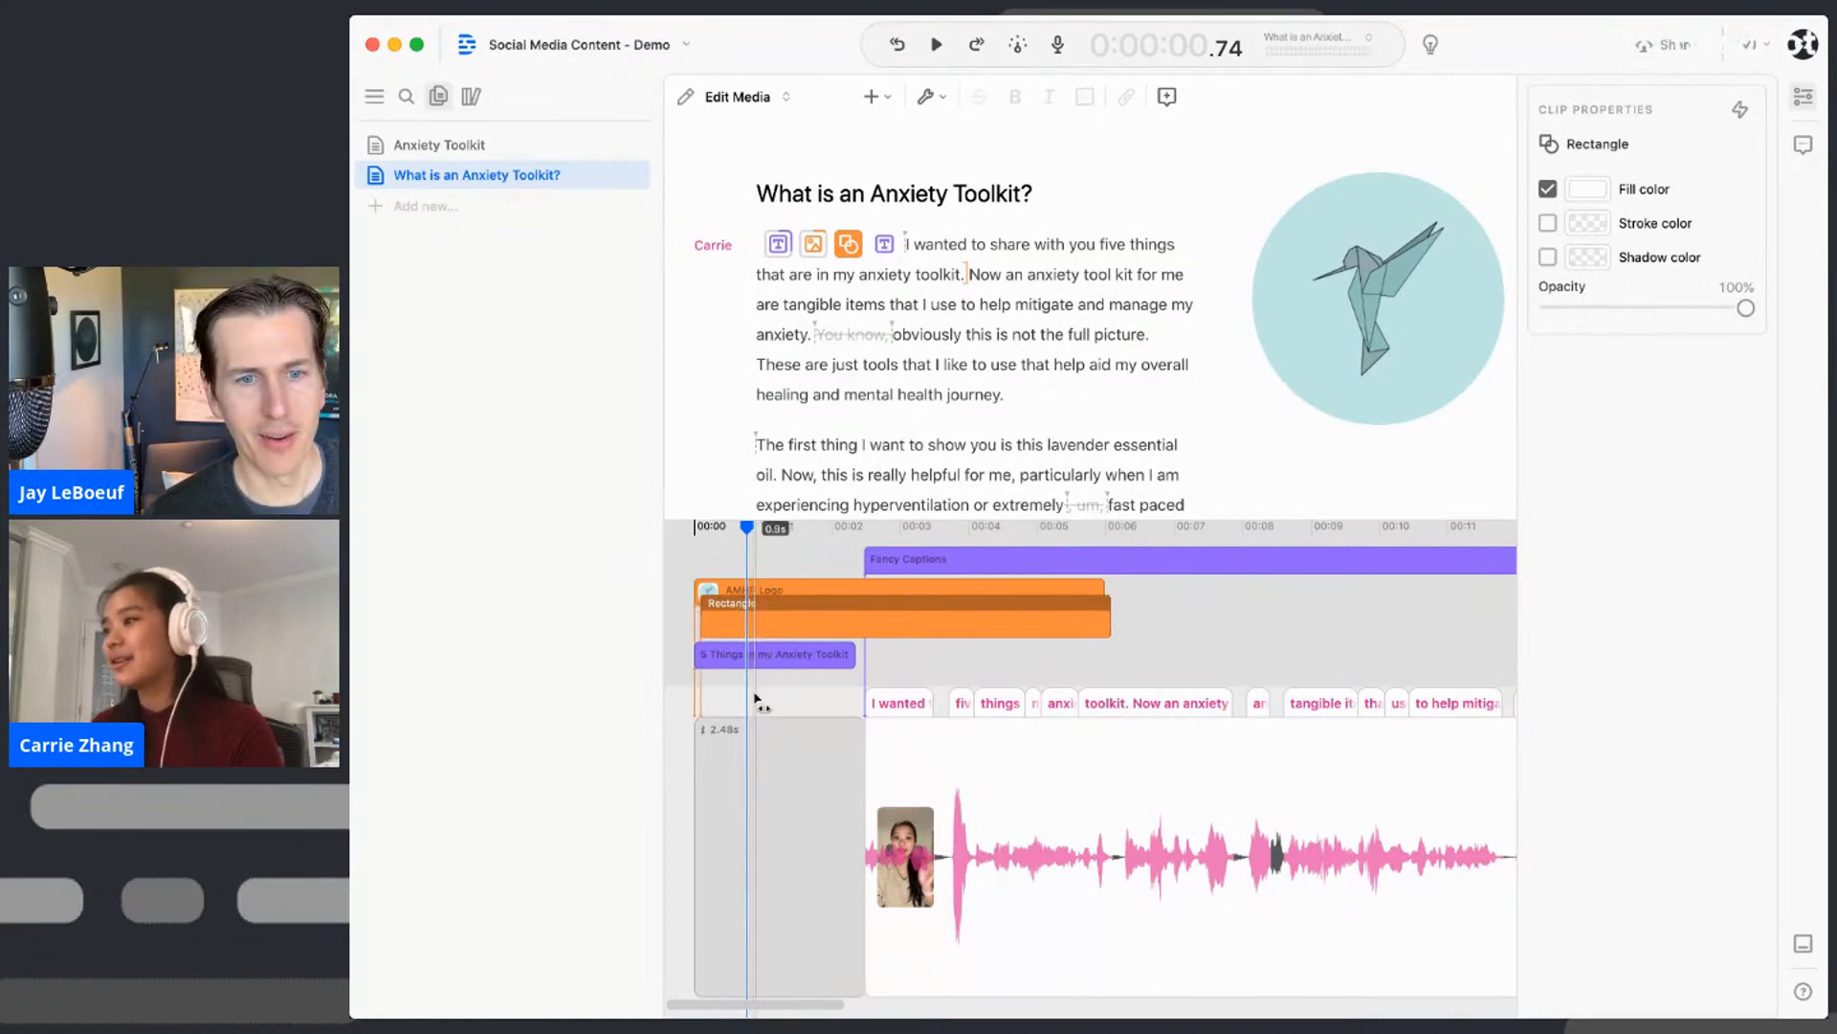
{"action": "key", "text": "super+z"}
{"action": "left_click_drag", "start_coordinate": [729, 620], "coordinate": [727, 689]}
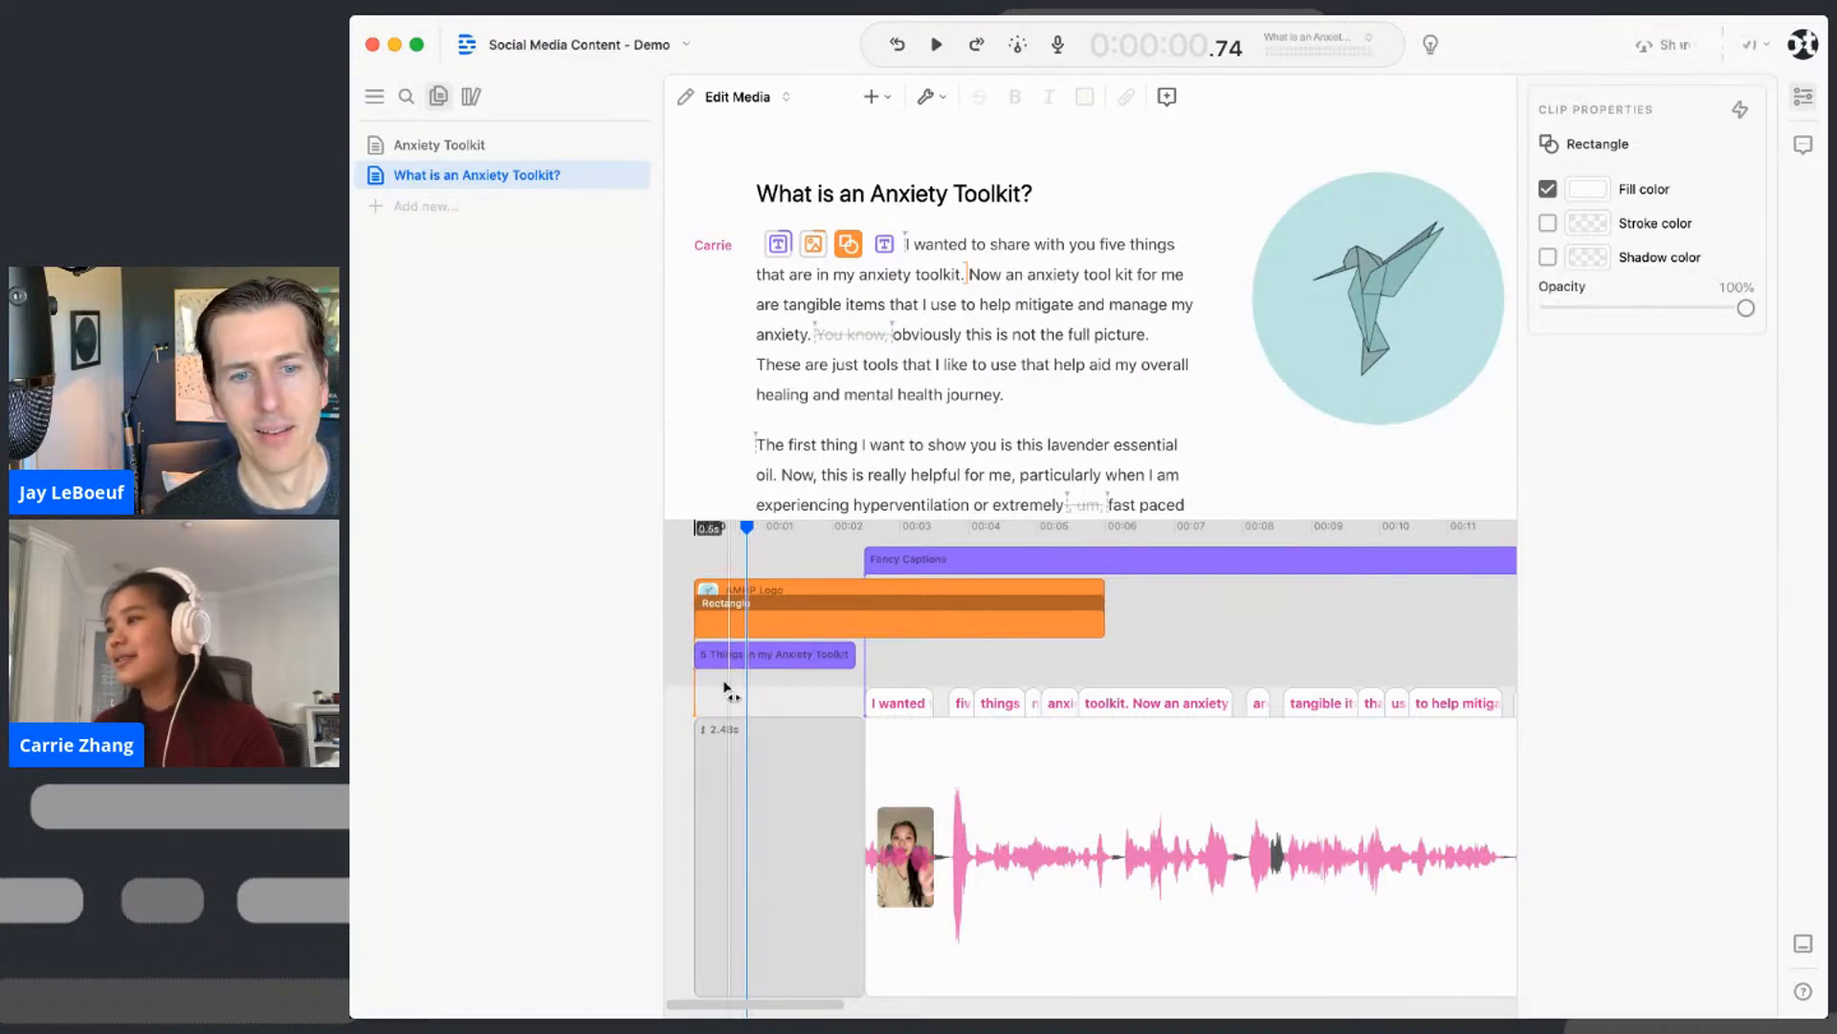
- Move the rectangle one layer down, behind the title clip, and shorten it to end where the Fancy Captions begin
{"action": "right_click", "coordinate": [742, 609]}
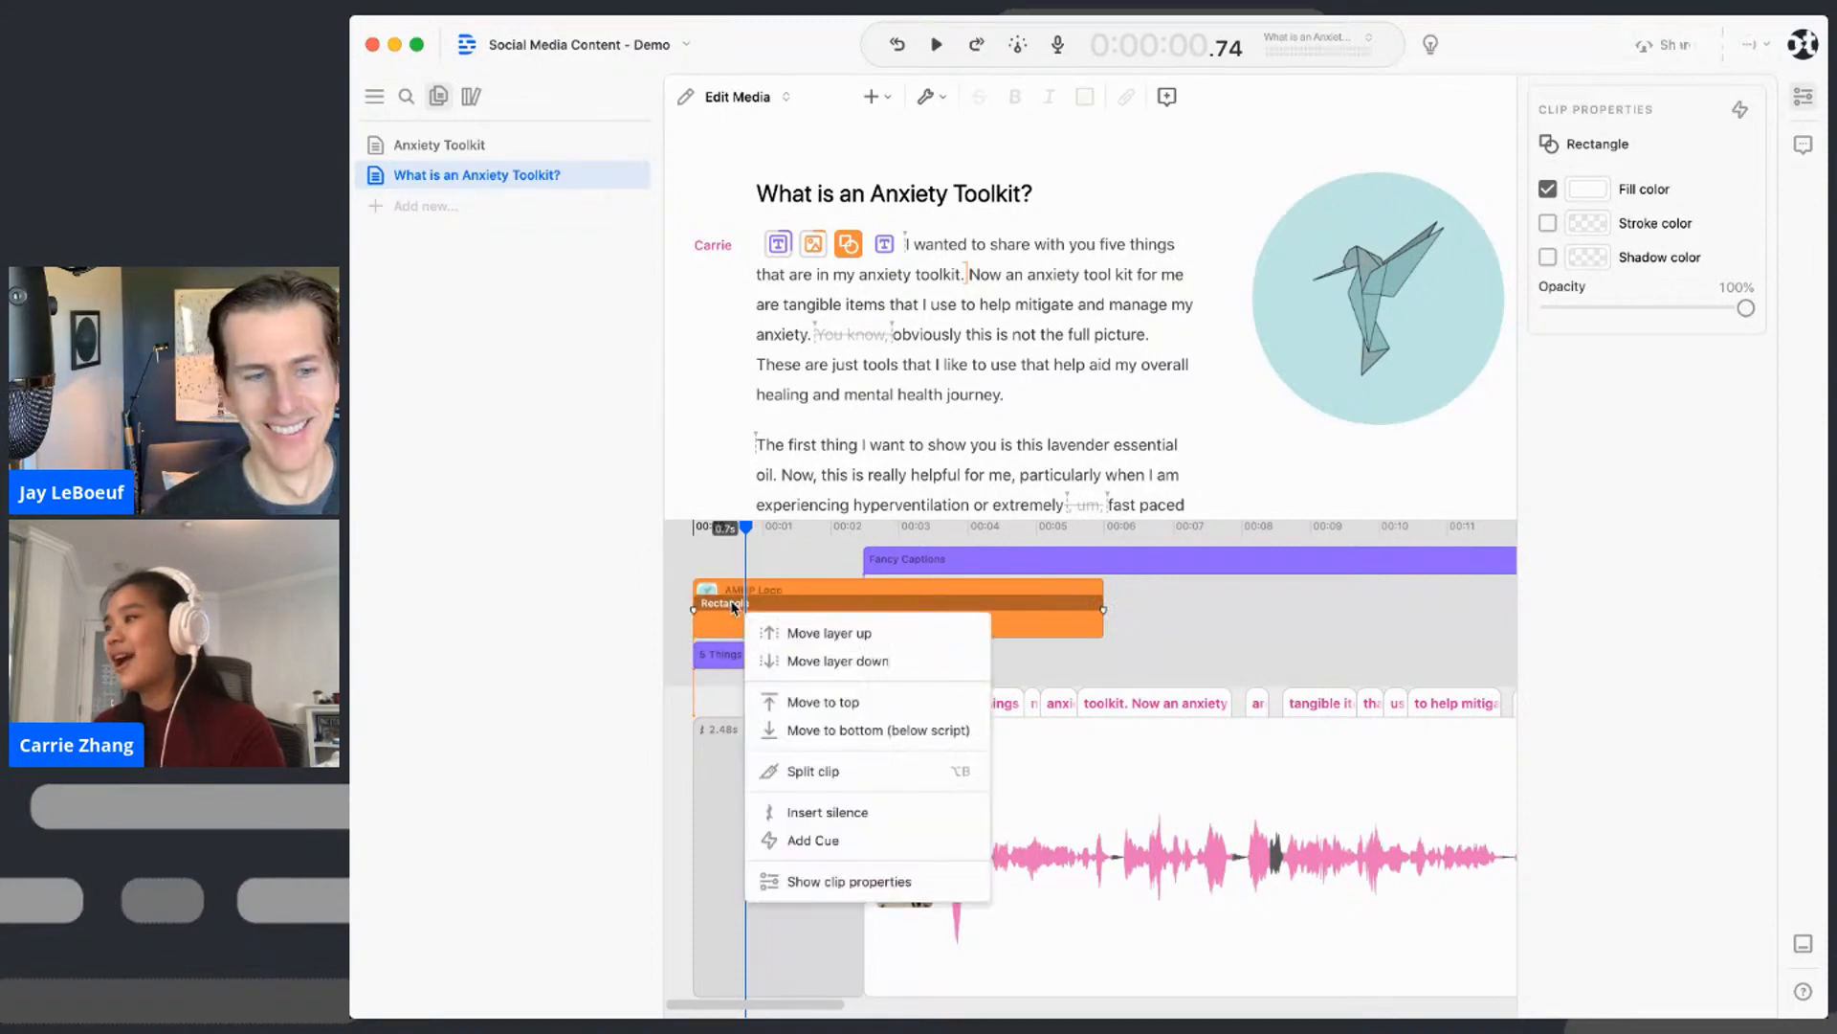
{"action": "left_click", "coordinate": [824, 662]}
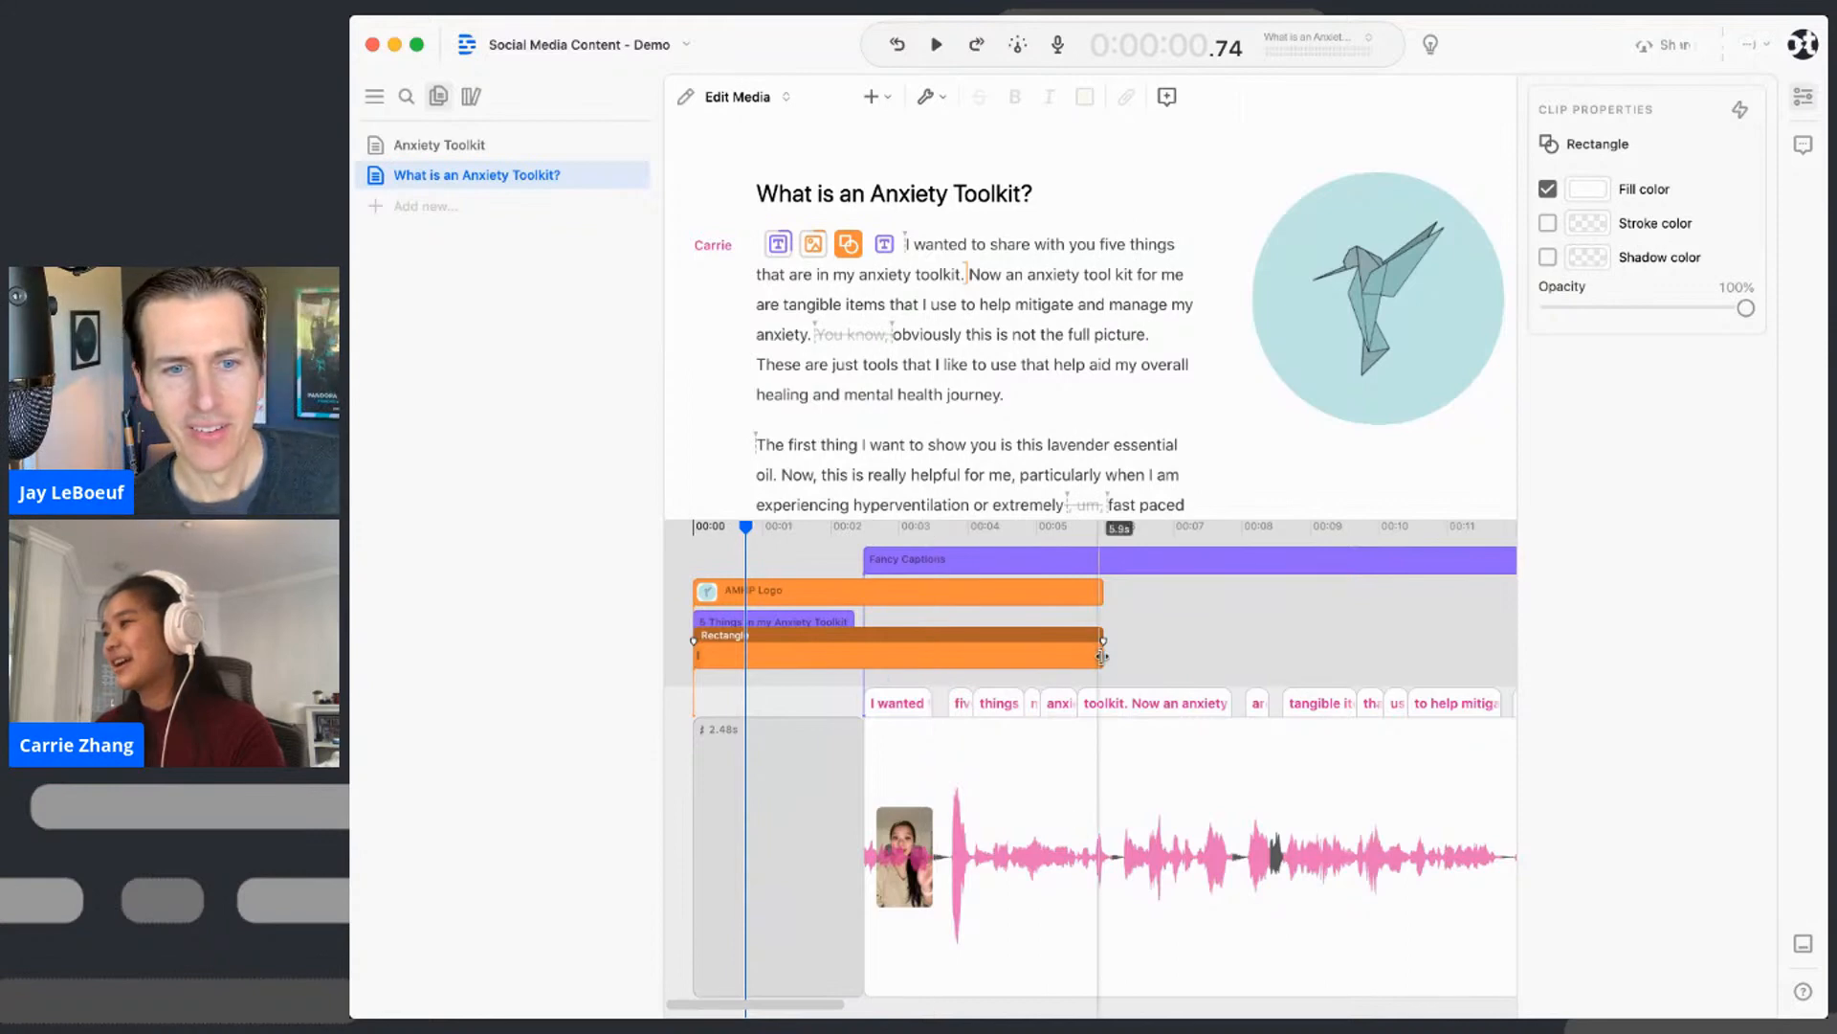
{"action": "left_click_drag", "start_coordinate": [1103, 656], "coordinate": [856, 649]}
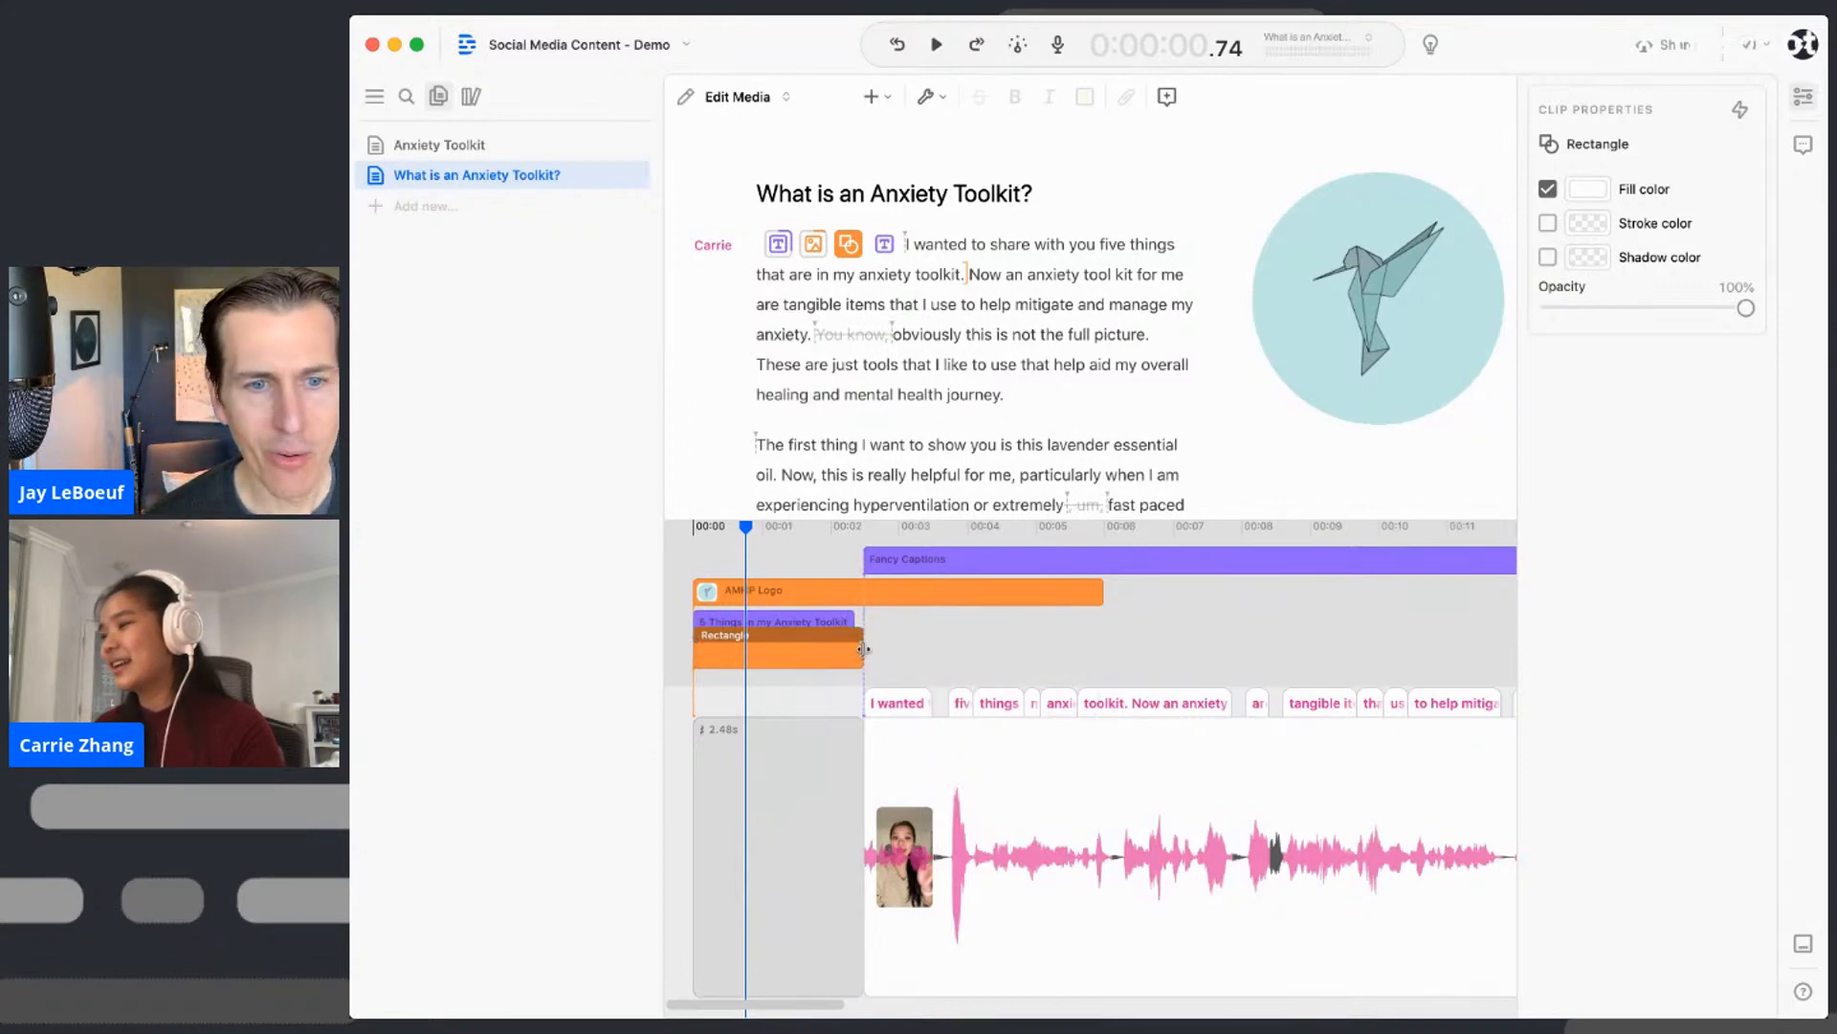
- Shorten the AMHP Logo clip so it ends together with the title clip
{"action": "left_click", "coordinate": [1101, 591]}
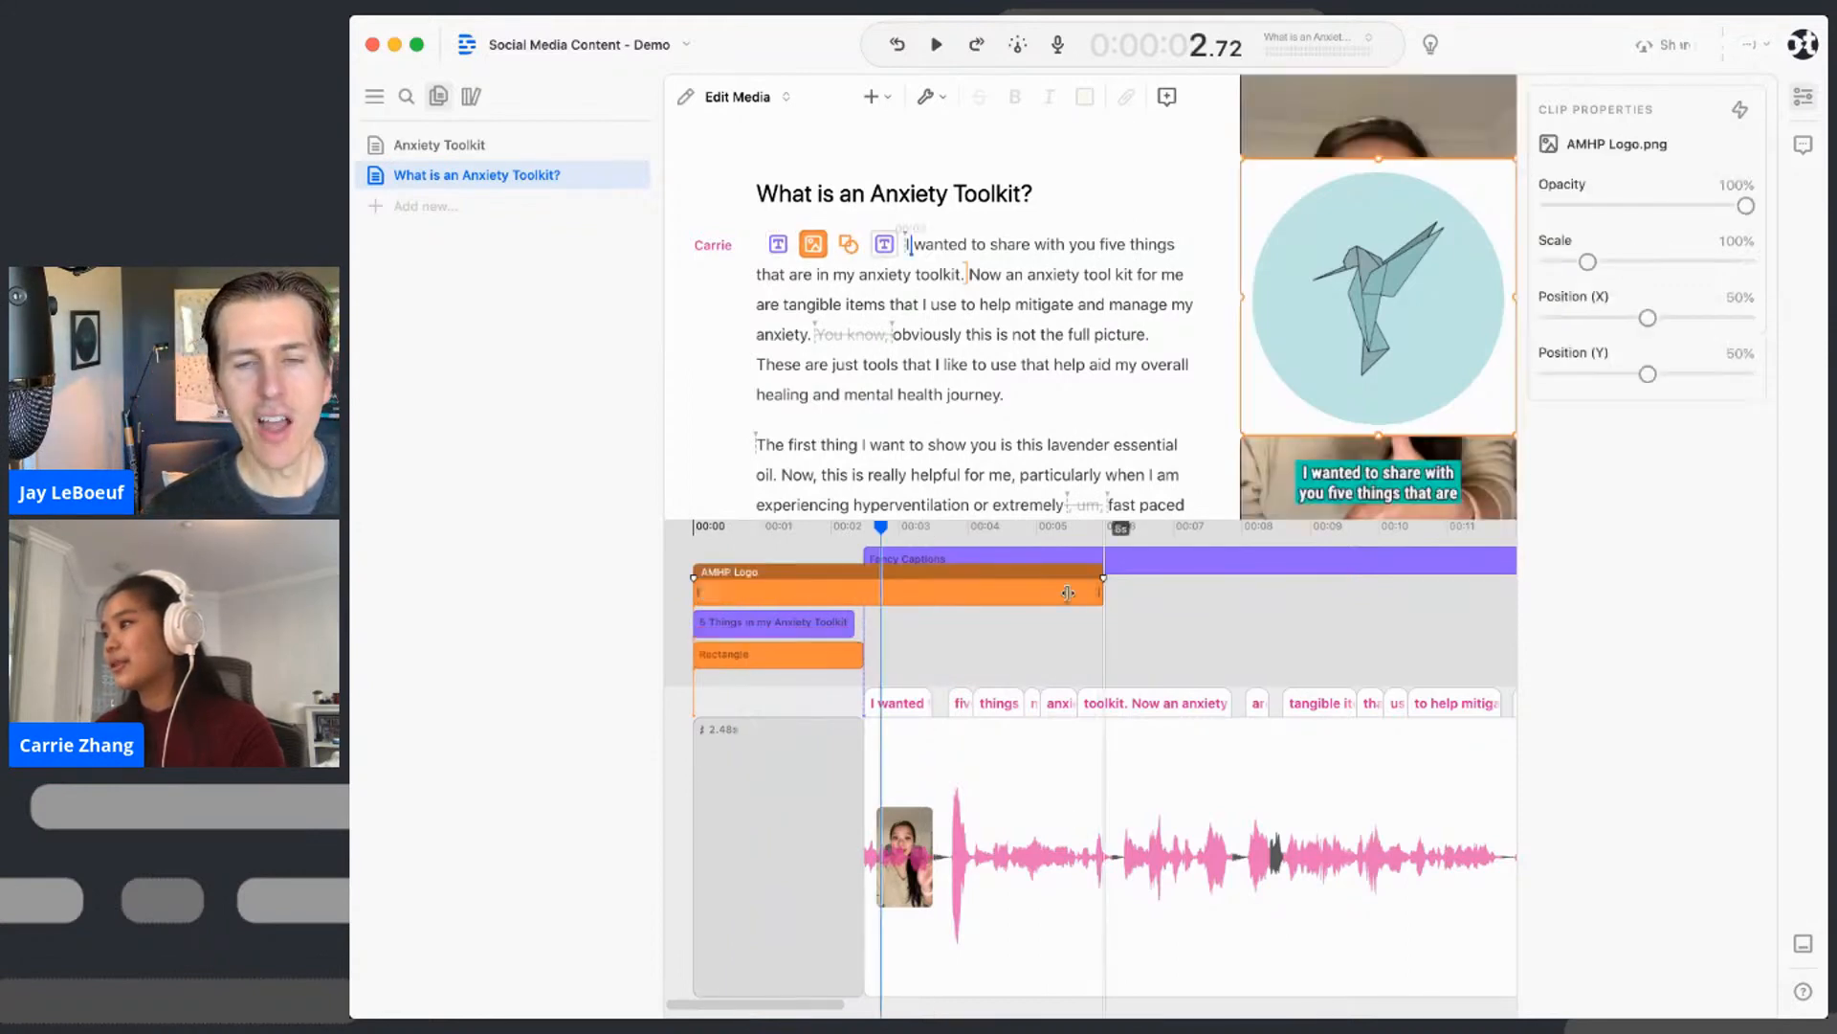
{"action": "left_click_drag", "start_coordinate": [1102, 591], "coordinate": [854, 590]}
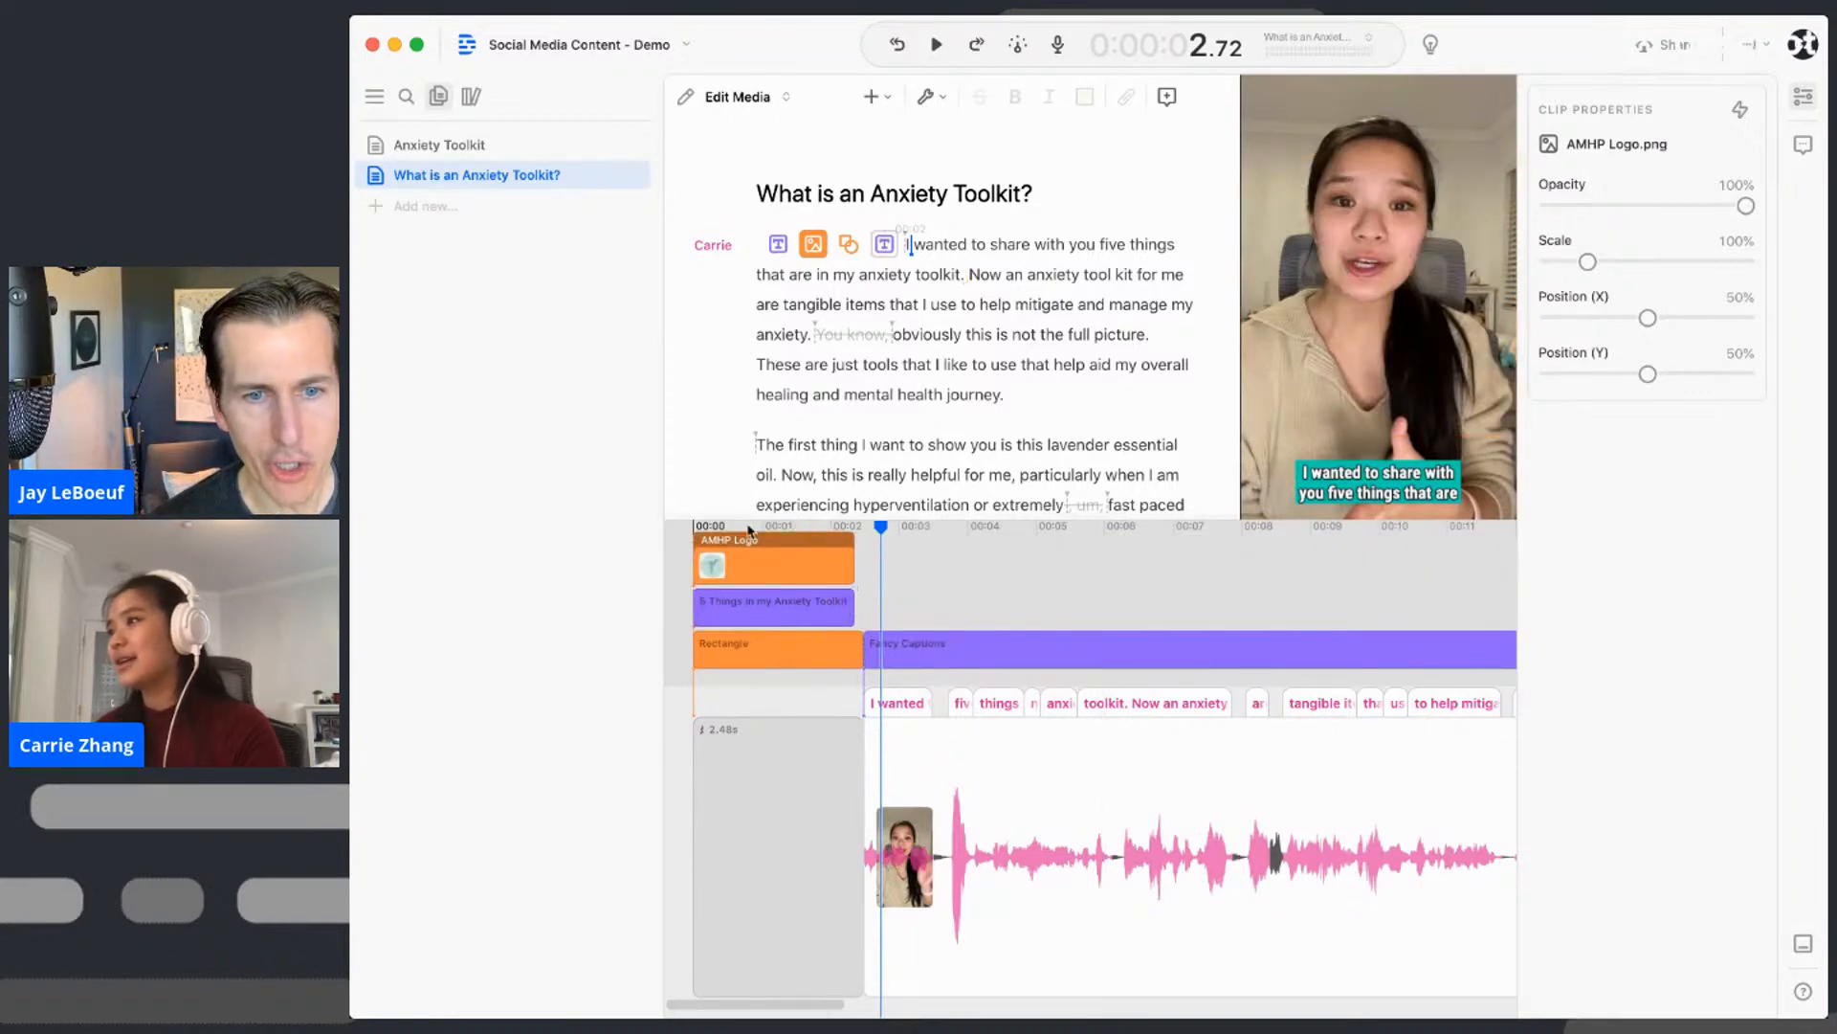
- Scale the AMHP Logo to 19% and centre it beneath the title at 50% X, 71% Y, raising the title to 45% Y
{"action": "left_click", "coordinate": [847, 245]}
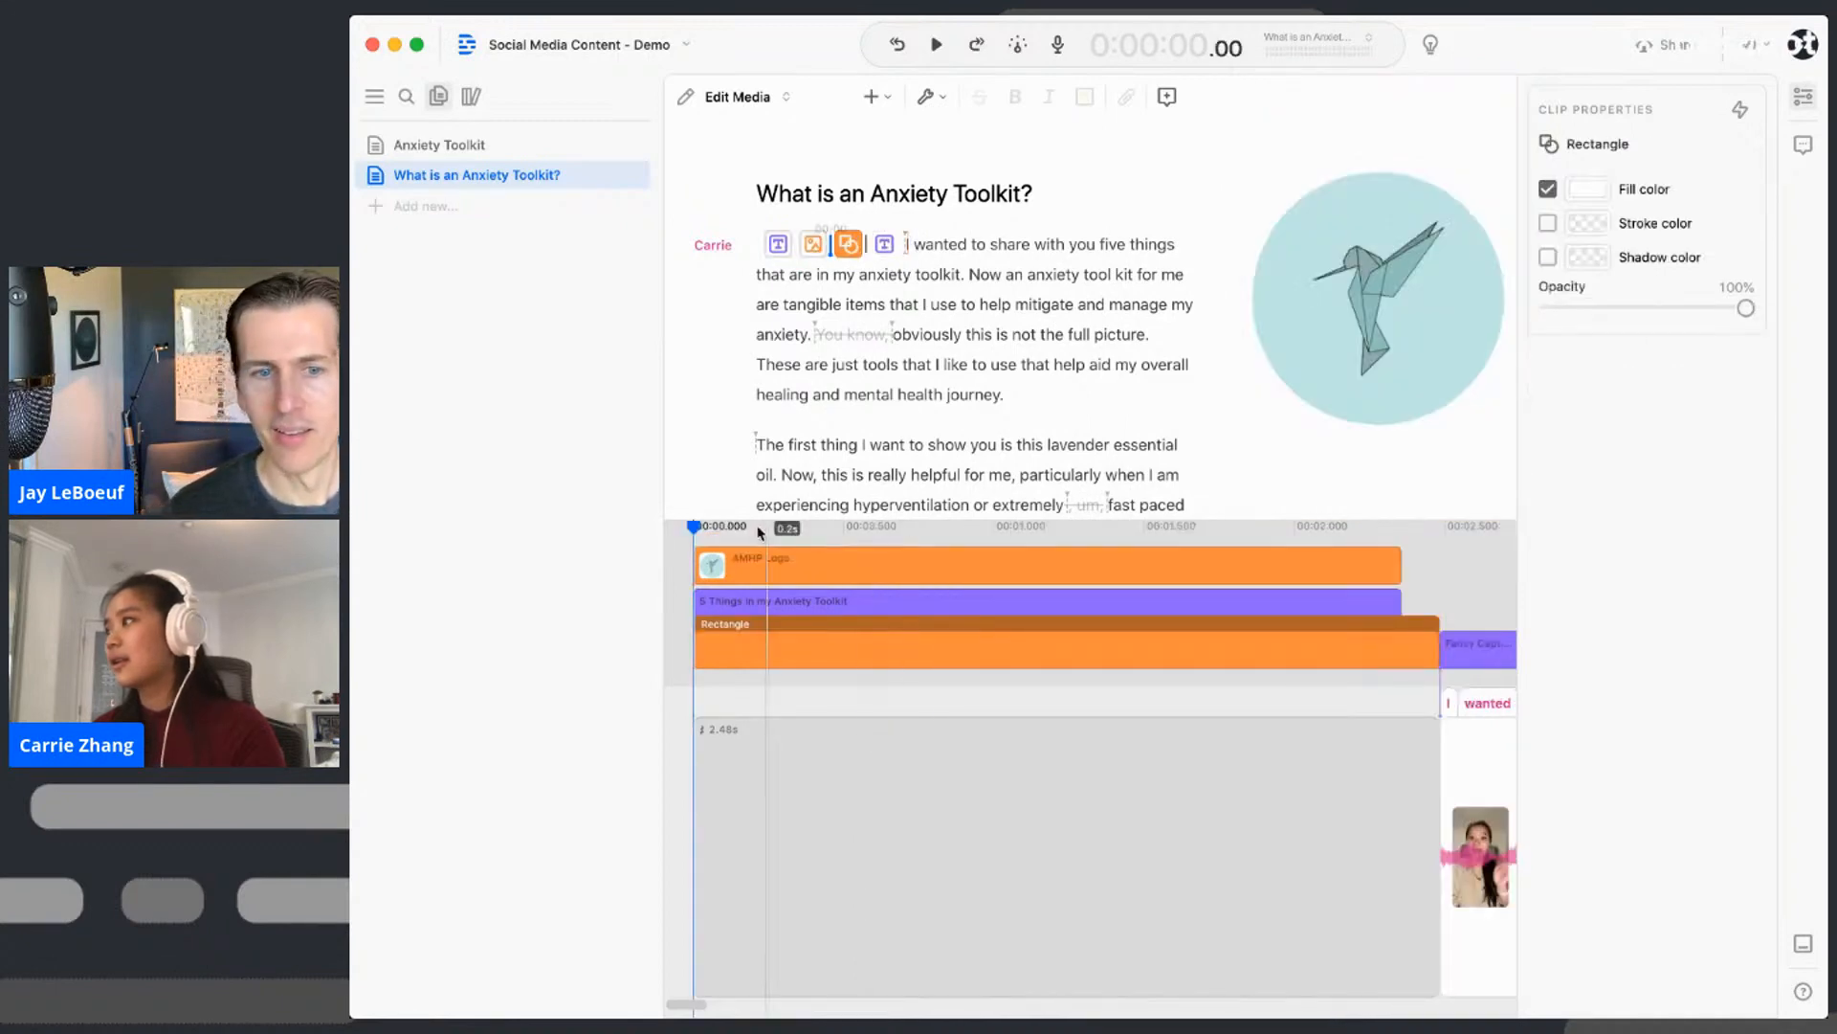
{"action": "left_click", "coordinate": [1341, 379]}
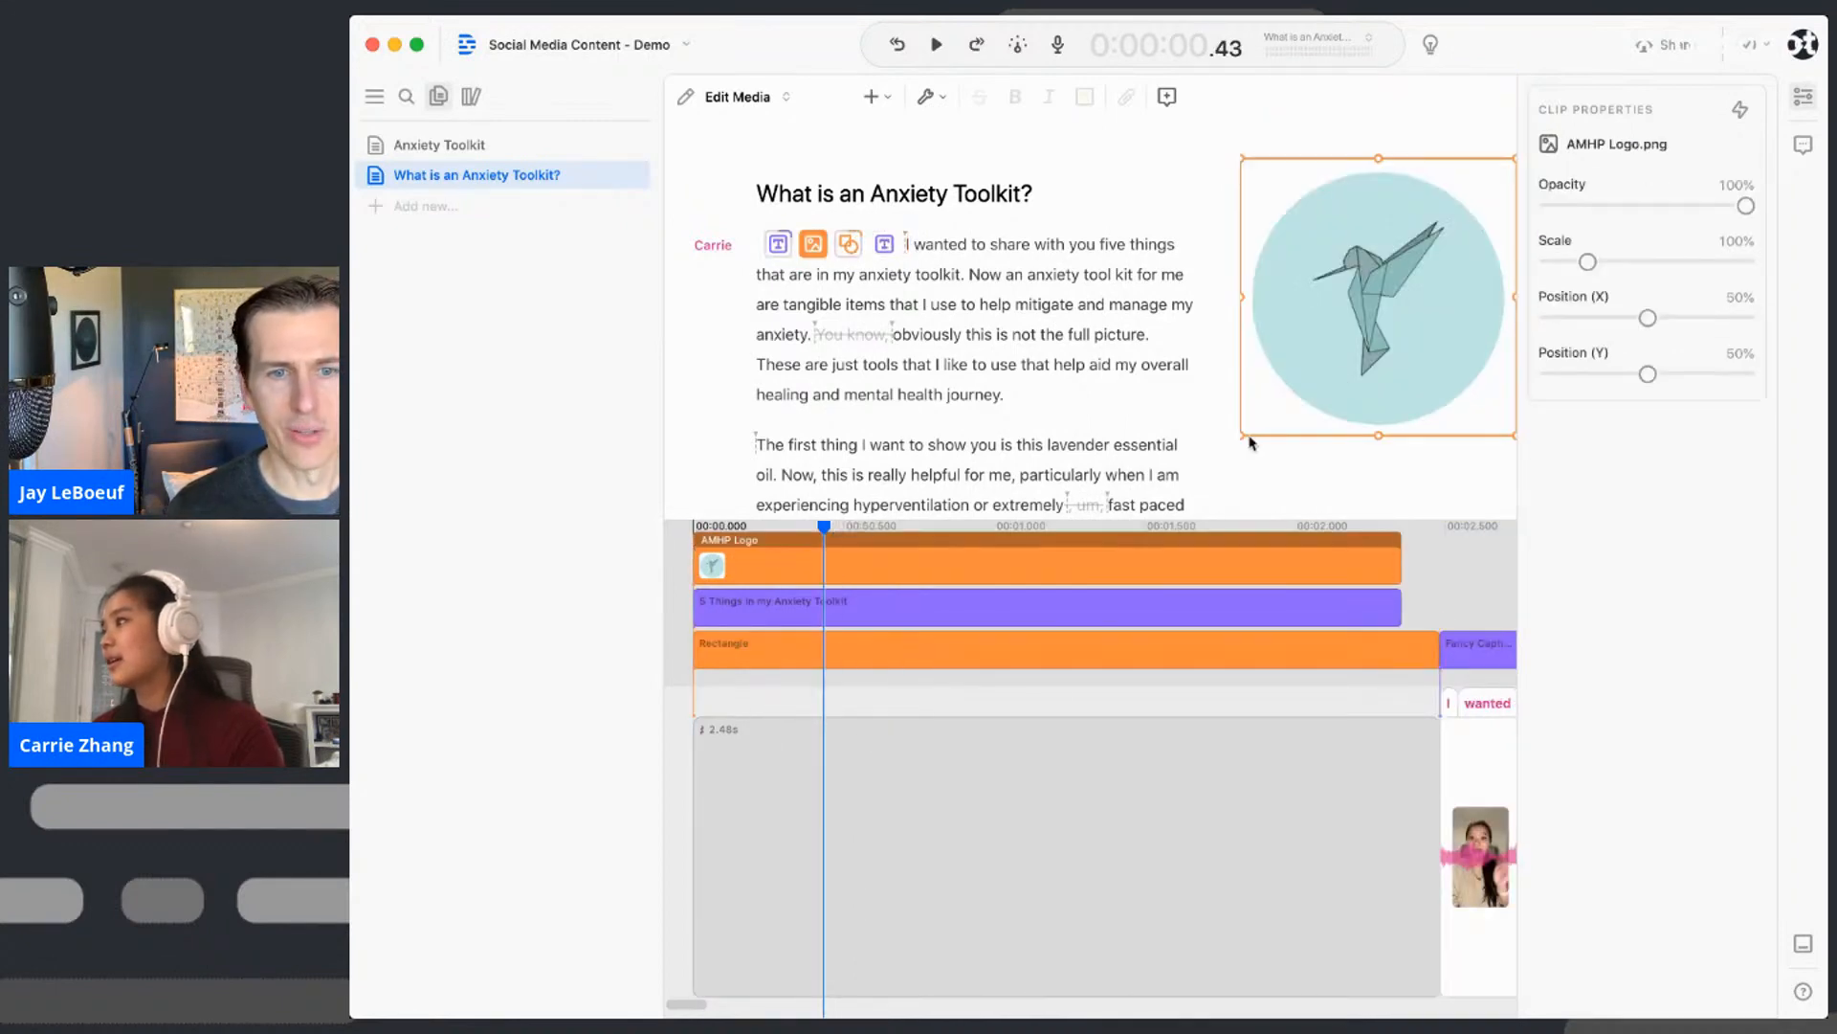
{"action": "left_click_drag", "start_coordinate": [1243, 436], "coordinate": [1382, 425]}
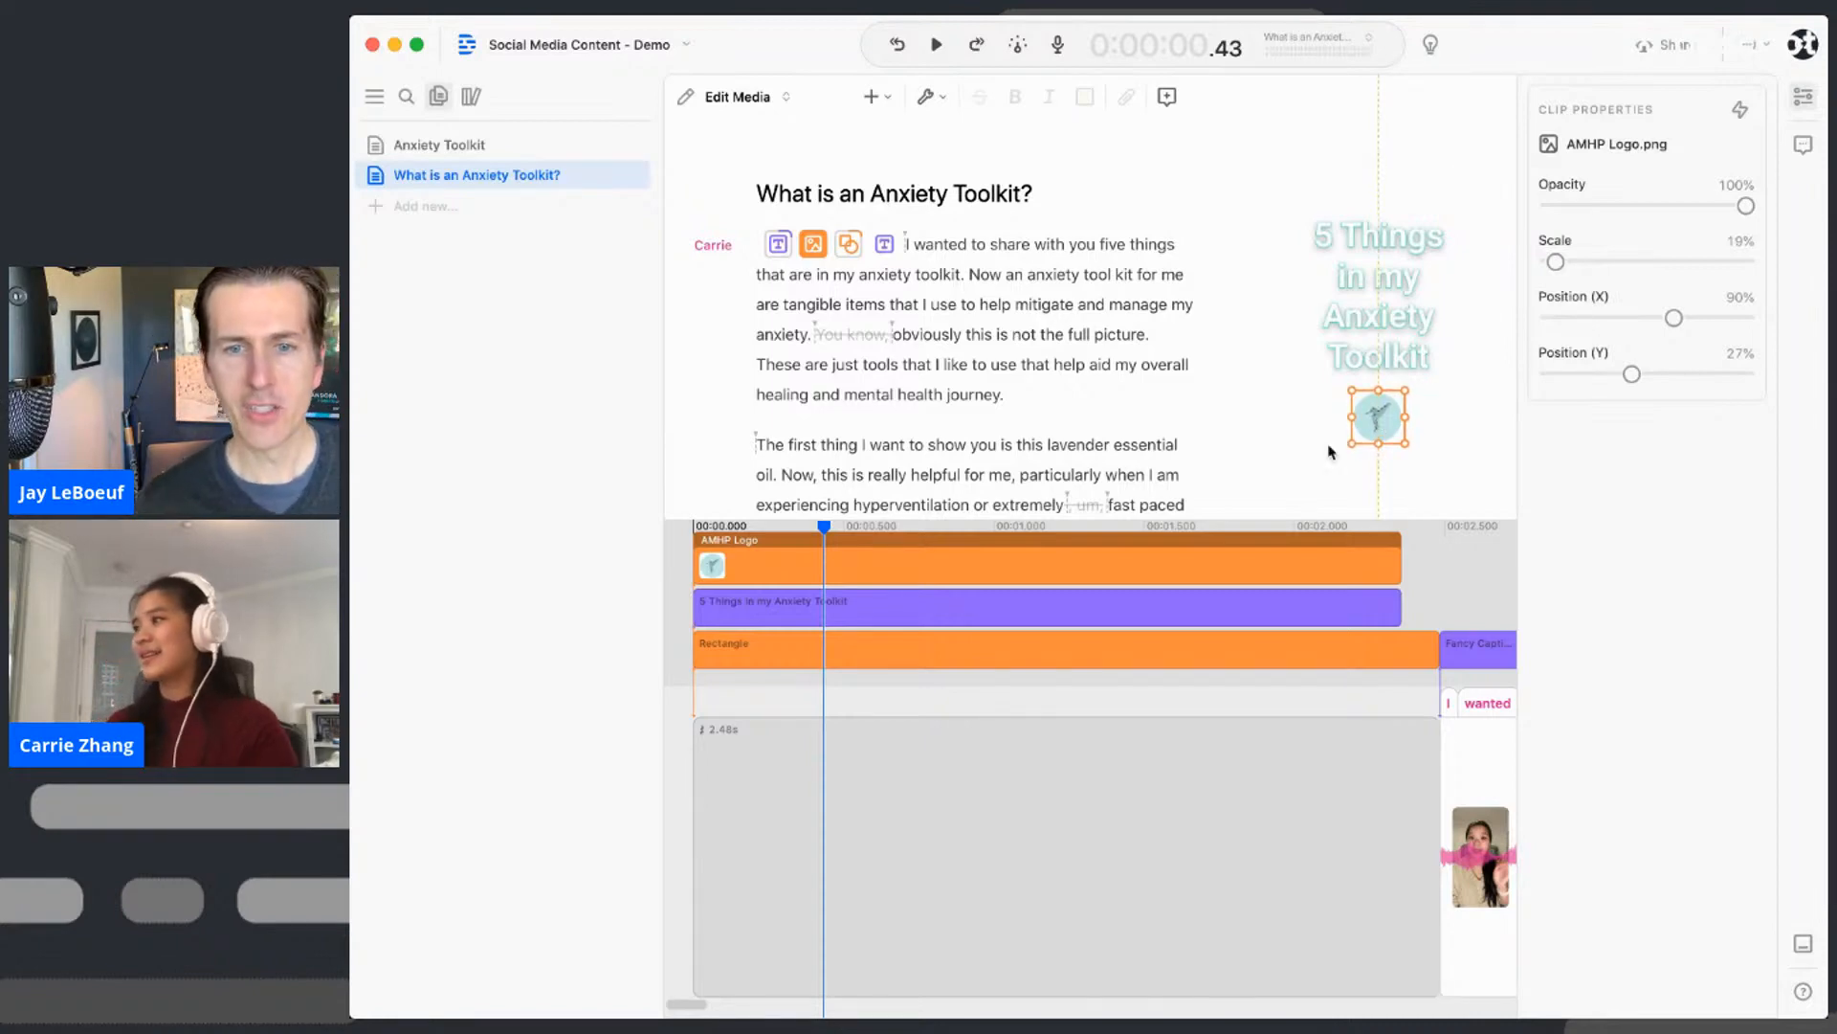
{"action": "left_click_drag", "start_coordinate": [1378, 323], "coordinate": [1378, 302]}
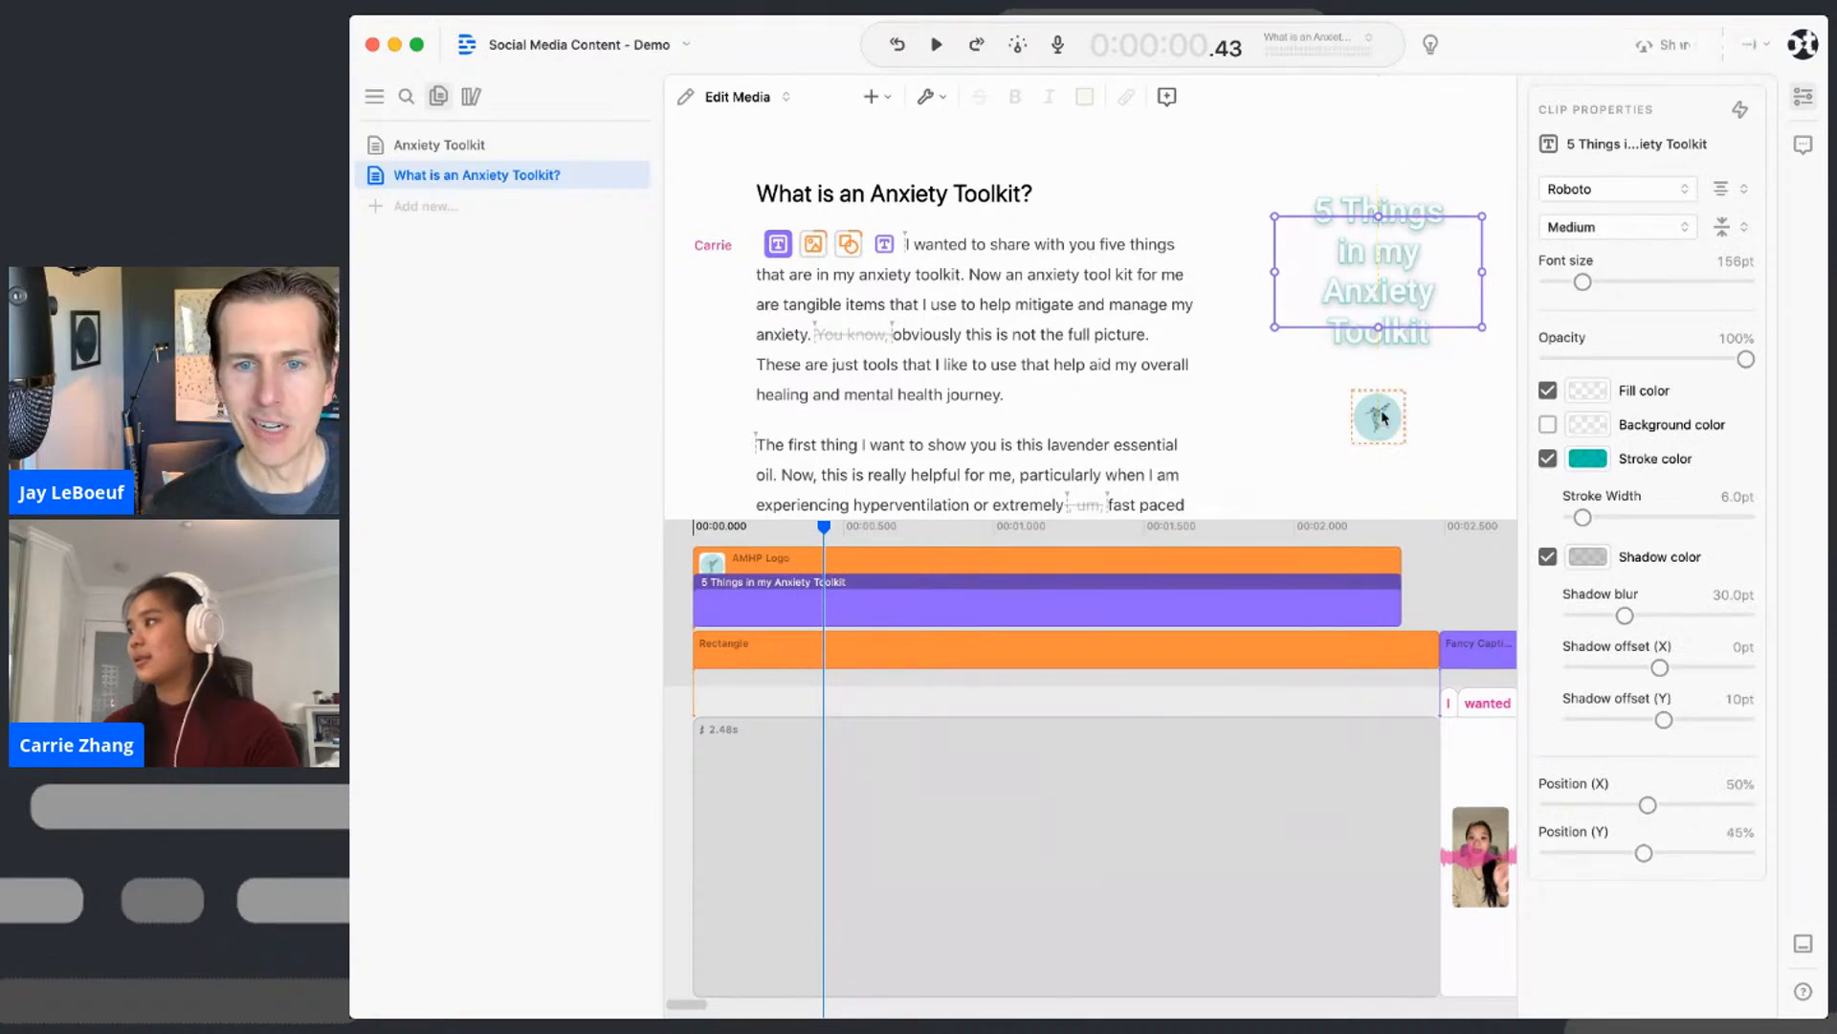
{"action": "left_click_drag", "start_coordinate": [1381, 417], "coordinate": [1380, 392]}
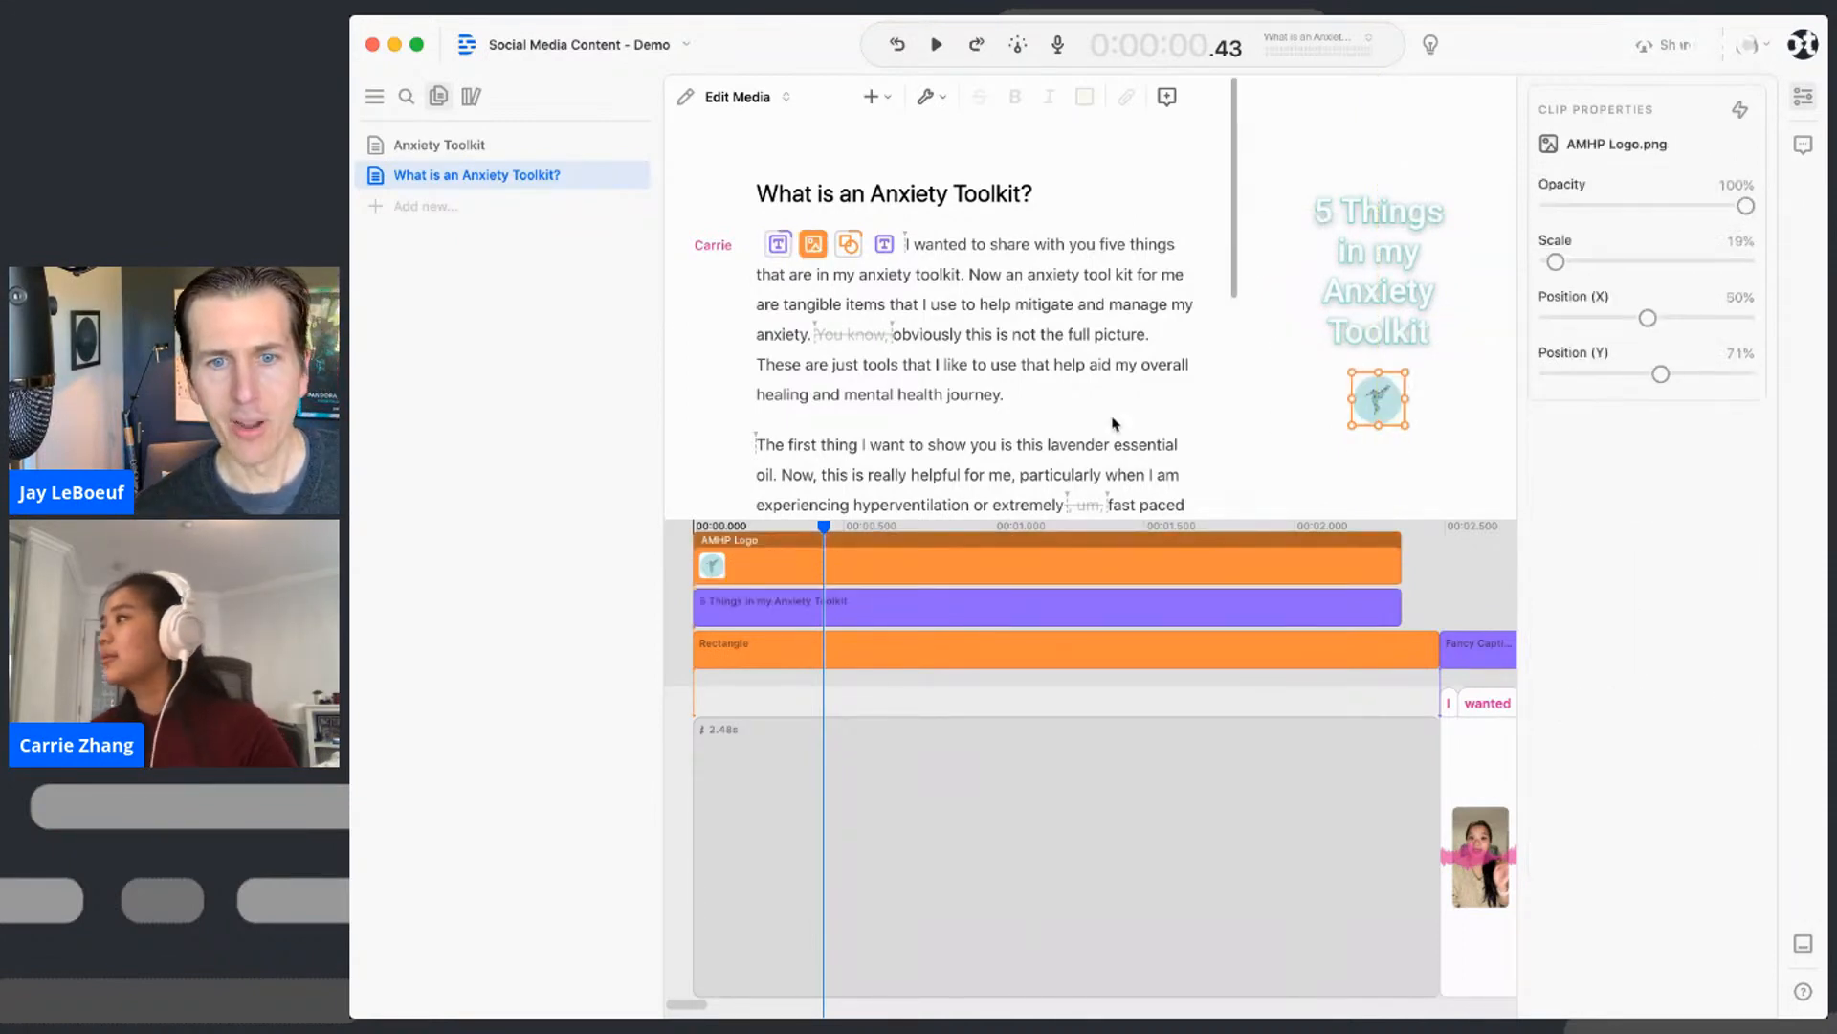
- Preview Lavendar Oil B-Roll.MOV in the media library and place the script cursor just before "lavender" in the second paragraph
{"action": "scroll", "coordinate": [938, 367], "scroll_direction": "down", "scroll_amount": 2}
{"action": "scroll", "coordinate": [939, 369], "scroll_direction": "down", "scroll_amount": 1}
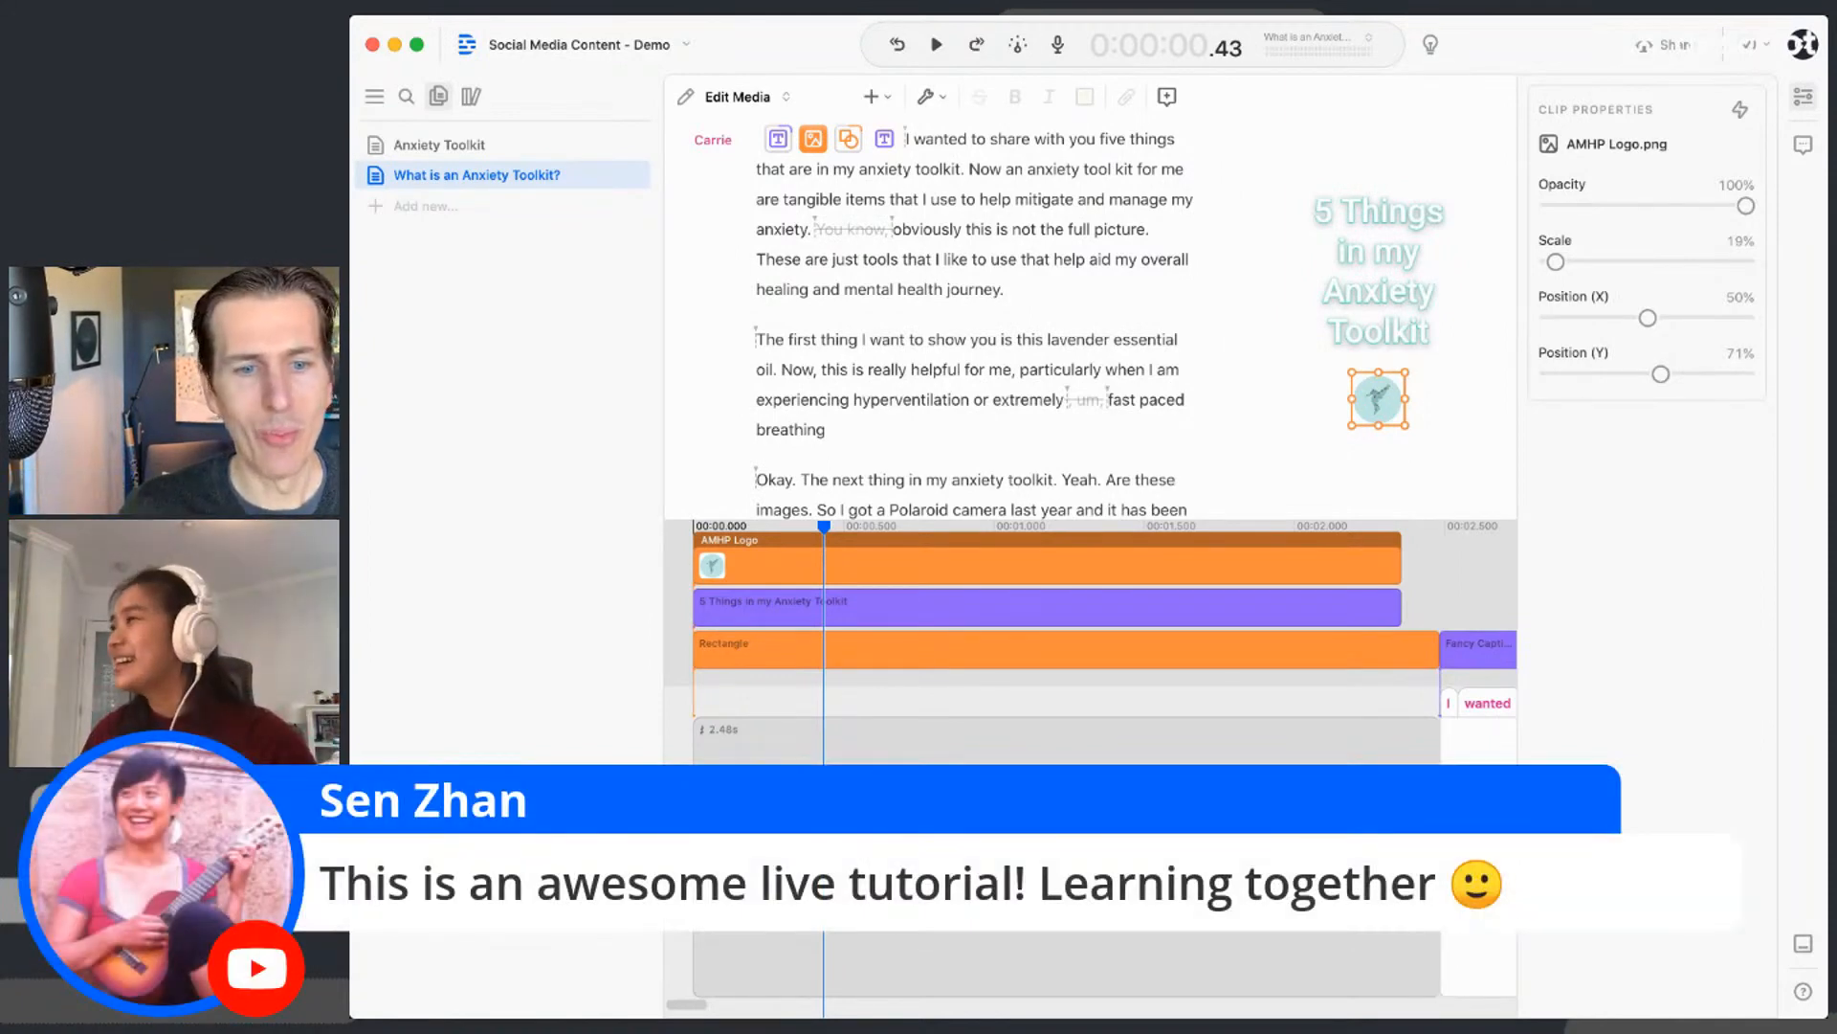
{"action": "left_click", "coordinate": [463, 101]}
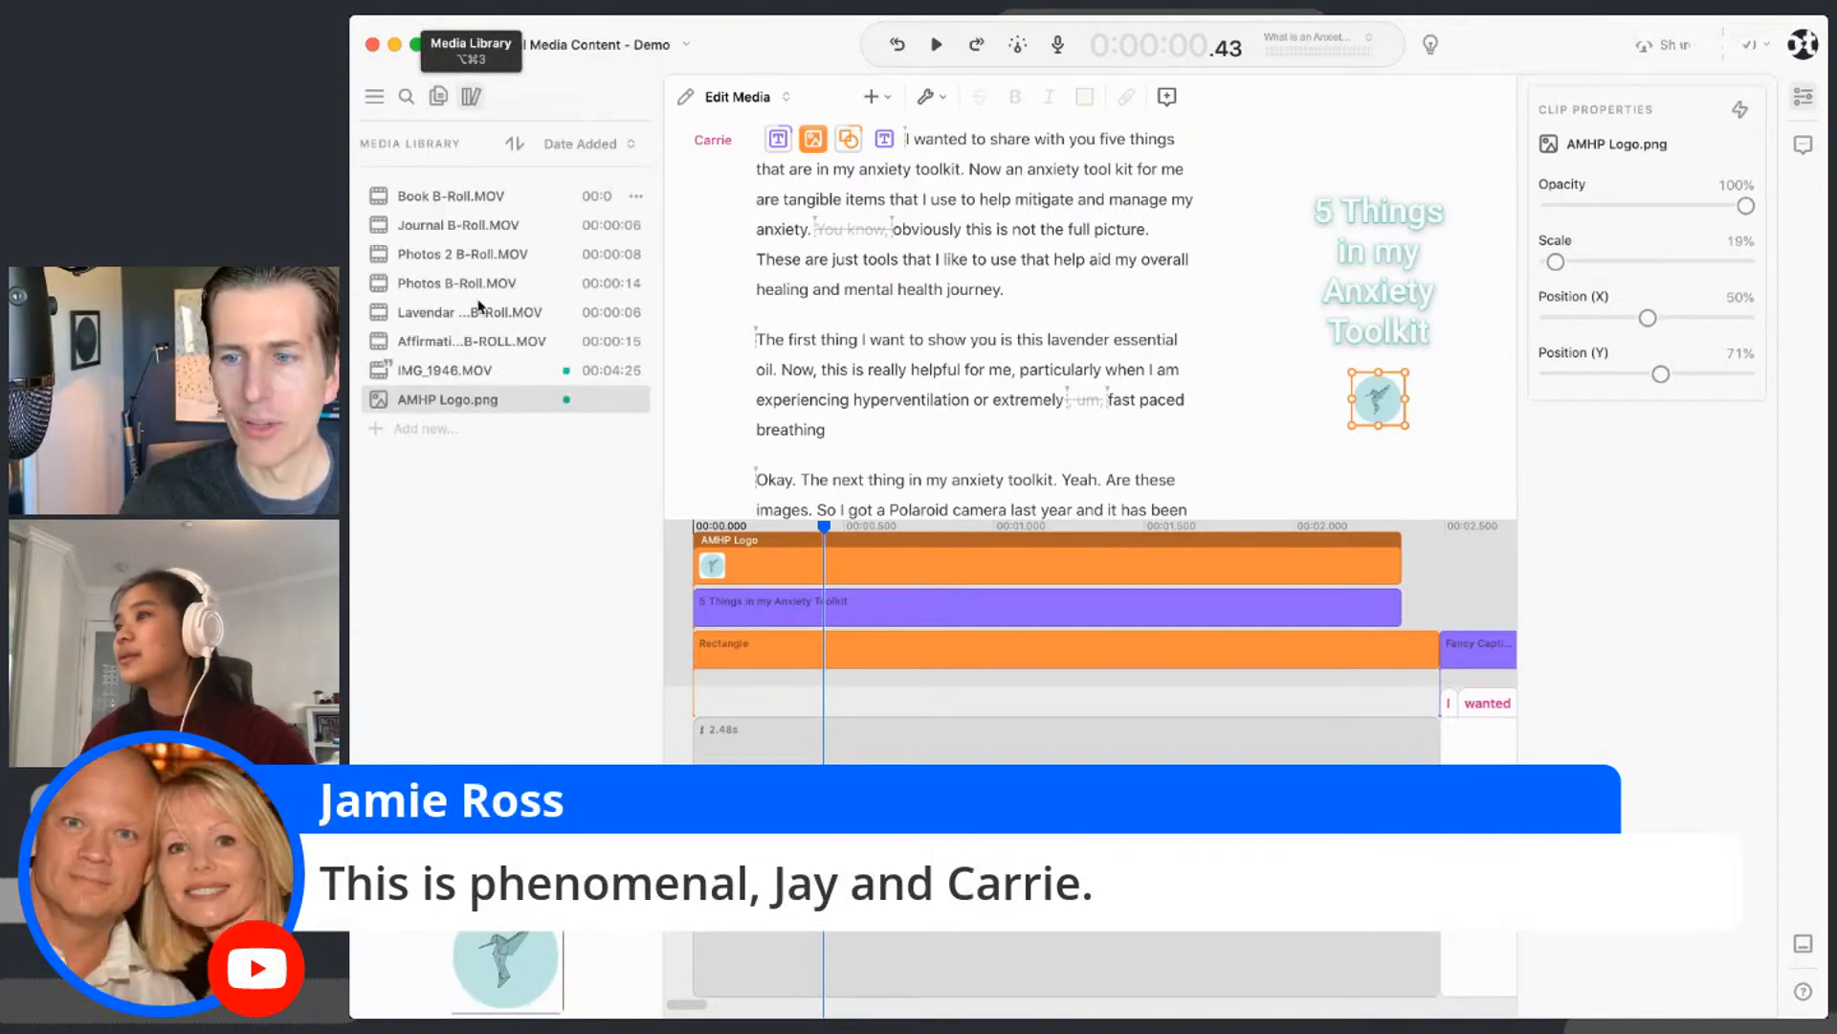
{"action": "left_click", "coordinate": [476, 311]}
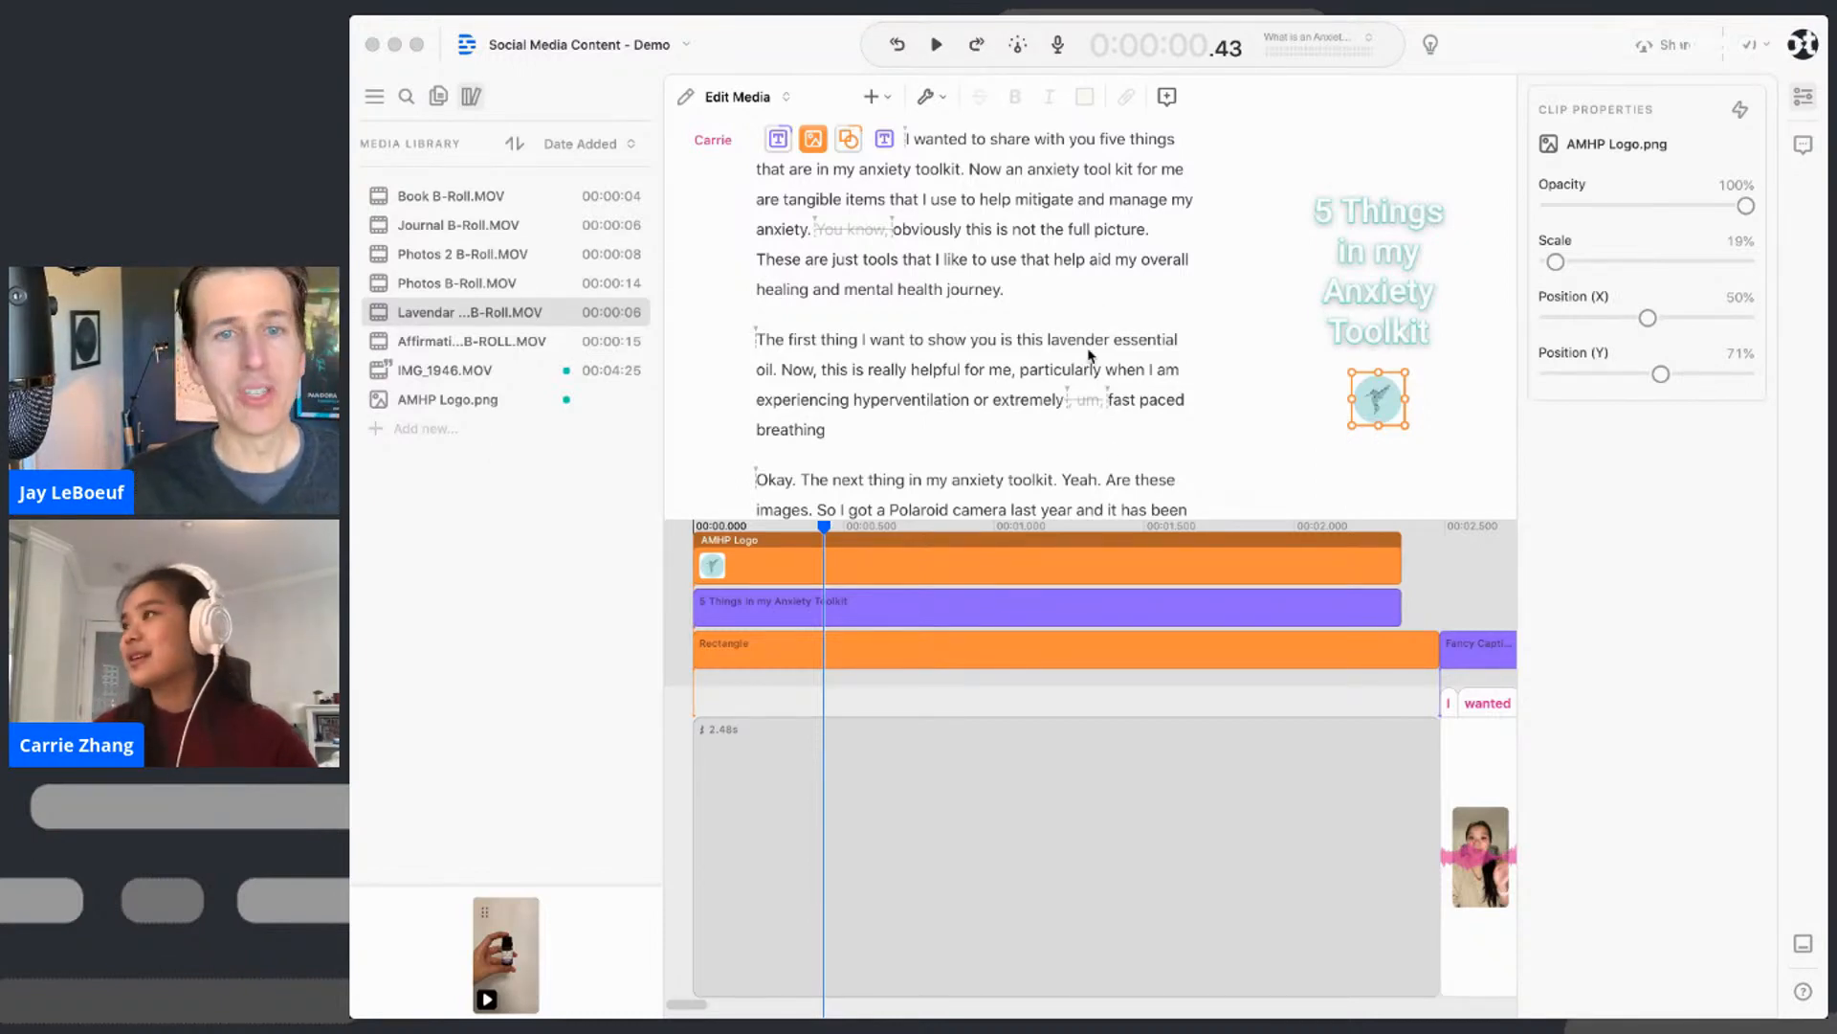
{"action": "scroll", "coordinate": [1075, 275], "scroll_direction": "up", "scroll_amount": 2}
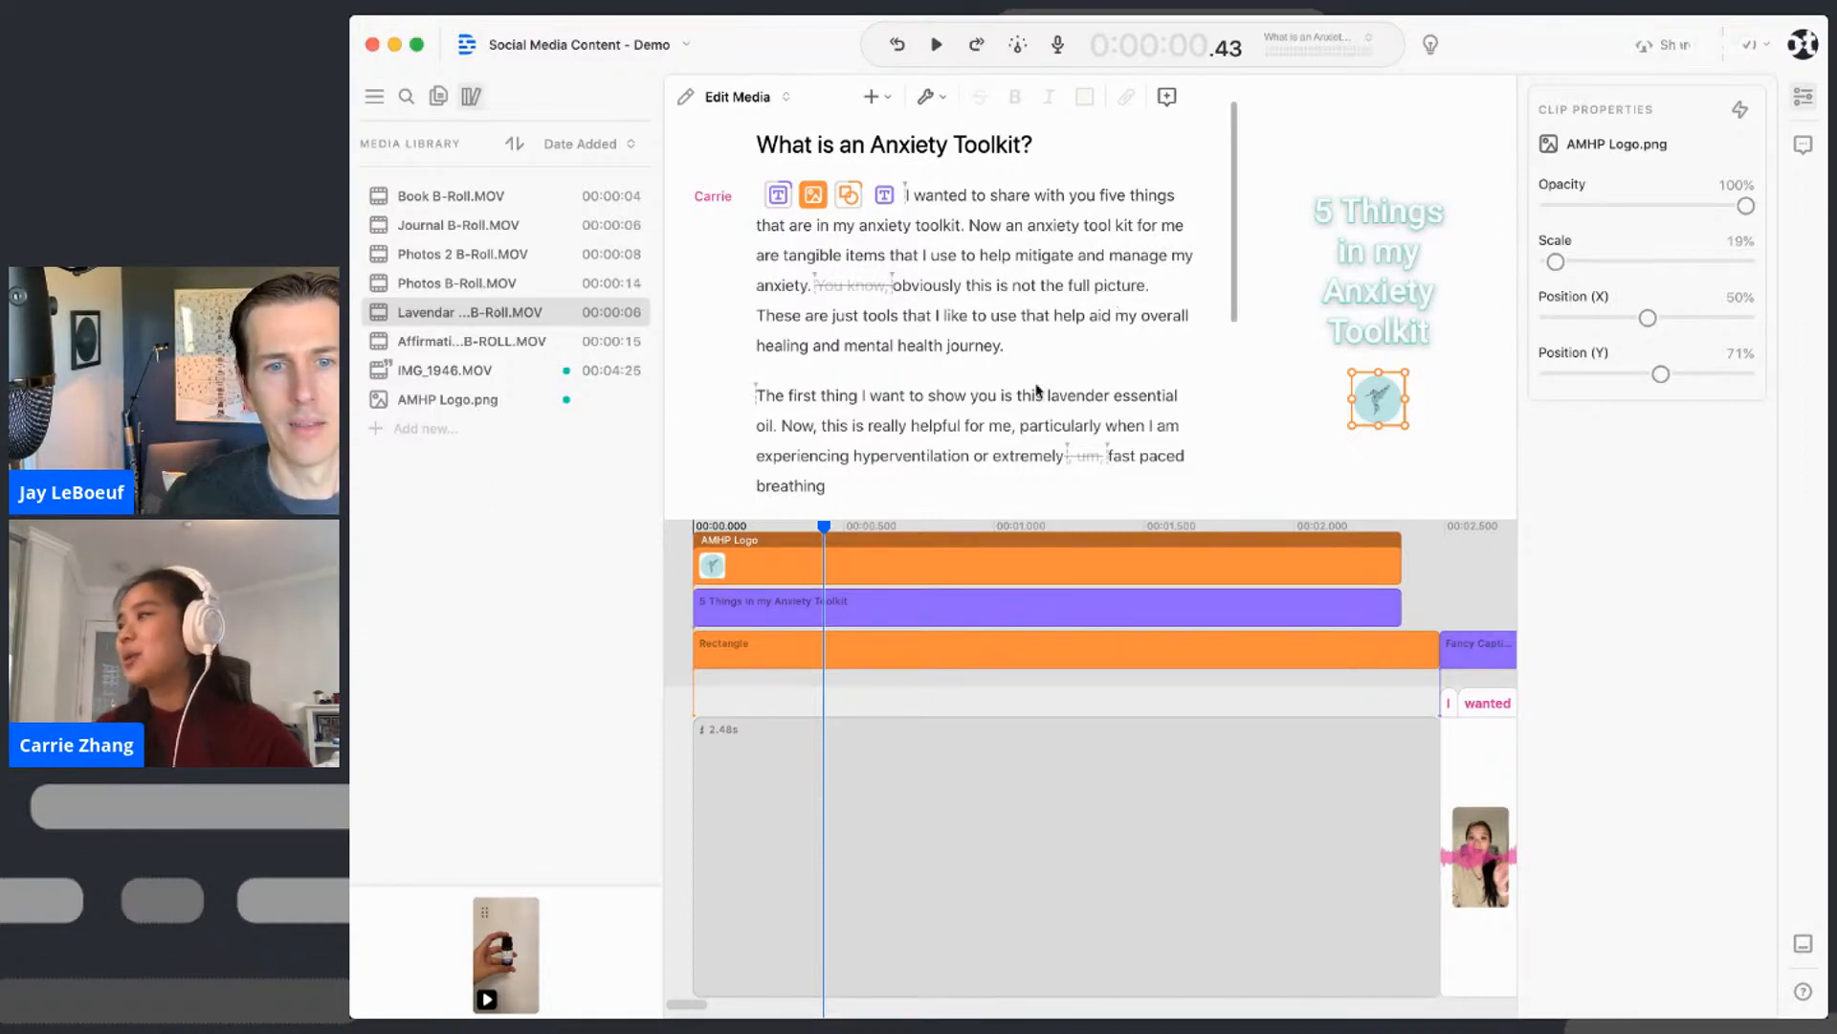
{"action": "scroll", "coordinate": [1036, 390], "scroll_direction": "down", "scroll_amount": 2}
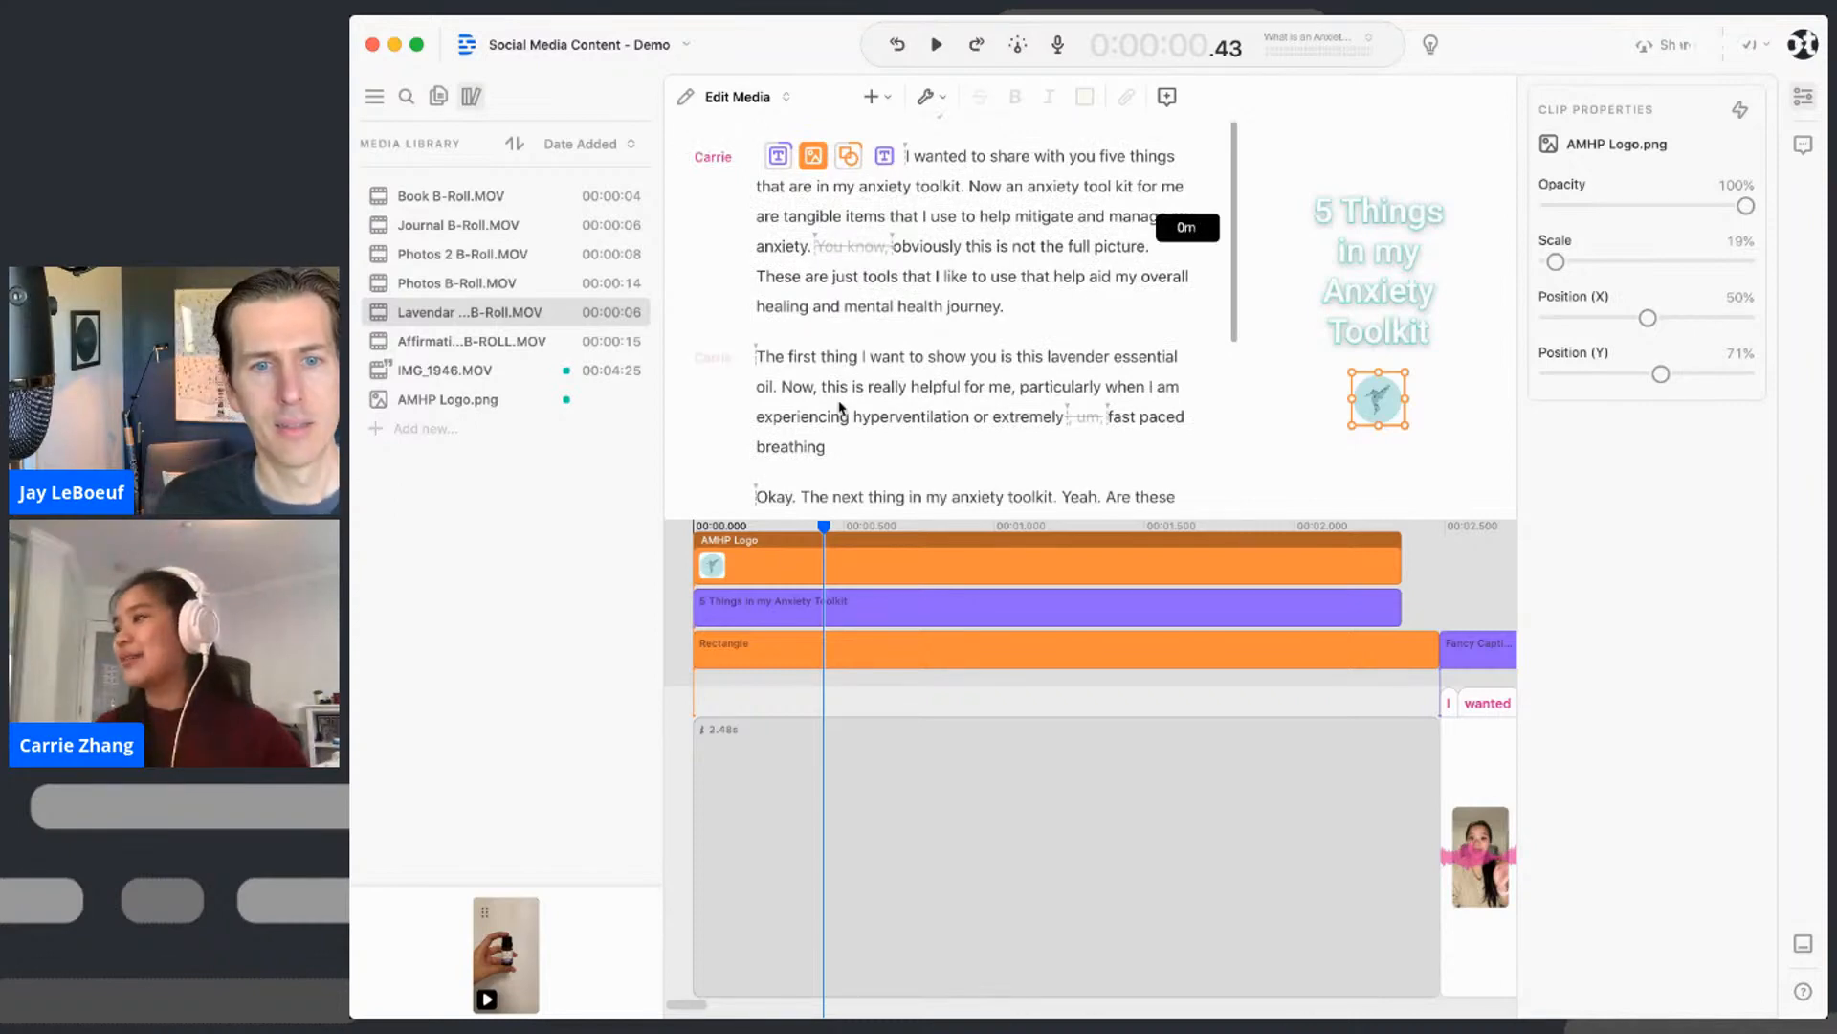
{"action": "left_click", "coordinate": [1050, 362]}
{"action": "scroll", "coordinate": [1050, 362], "scroll_direction": "down", "scroll_amount": 1}
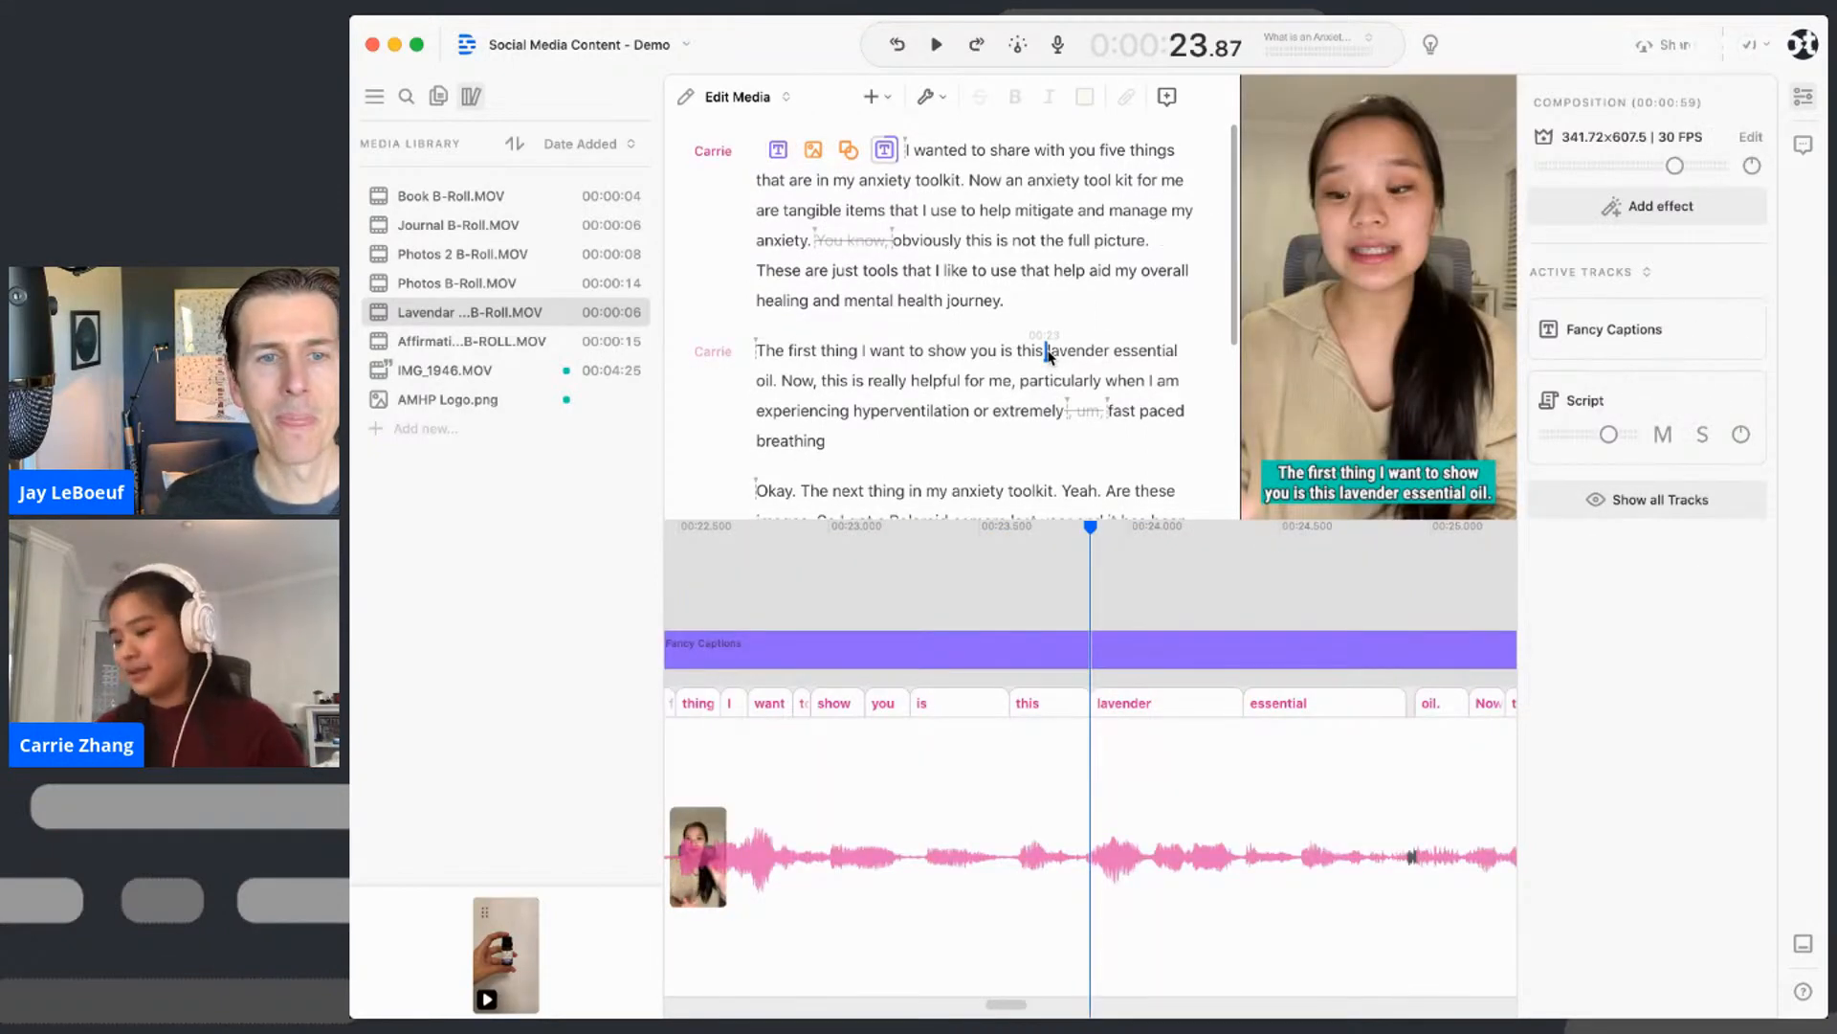
- Try to insert a video file before "lavender" by searching the insert options for "add video file"
{"action": "left_click", "coordinate": [885, 99]}
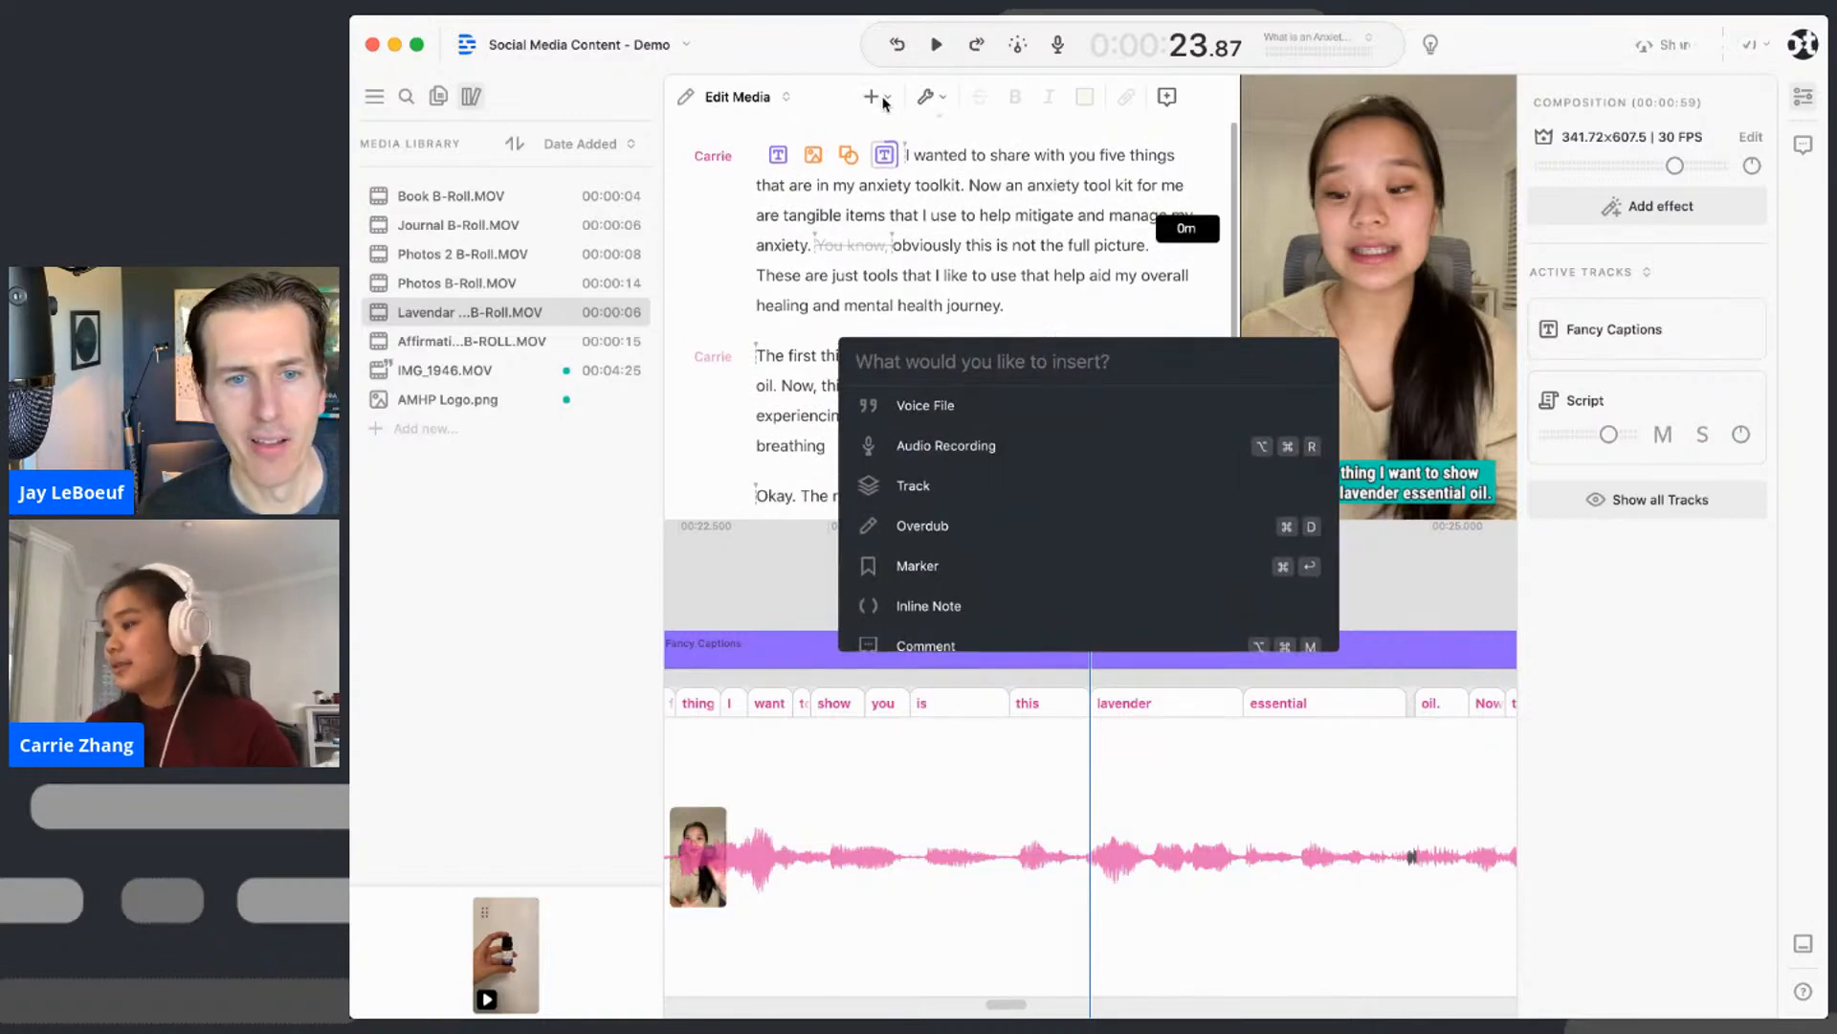
{"action": "type", "text": "add video file"}
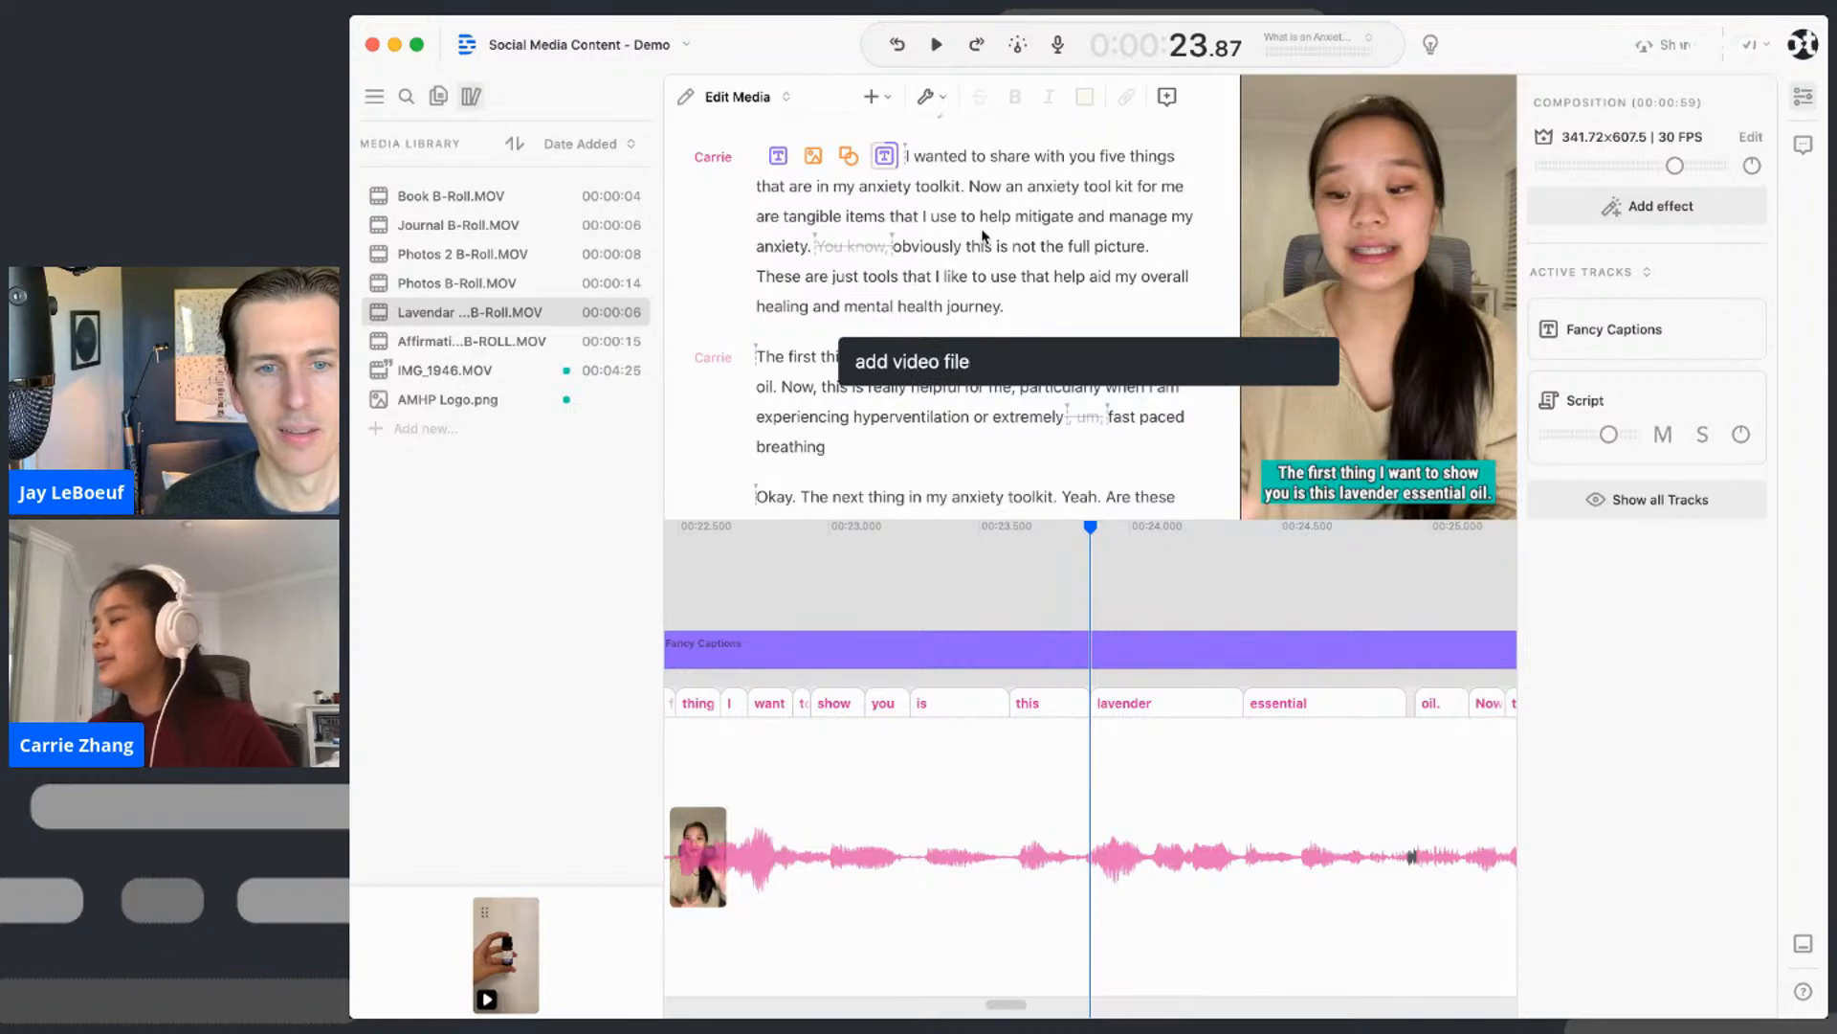
{"action": "key", "text": "Return"}
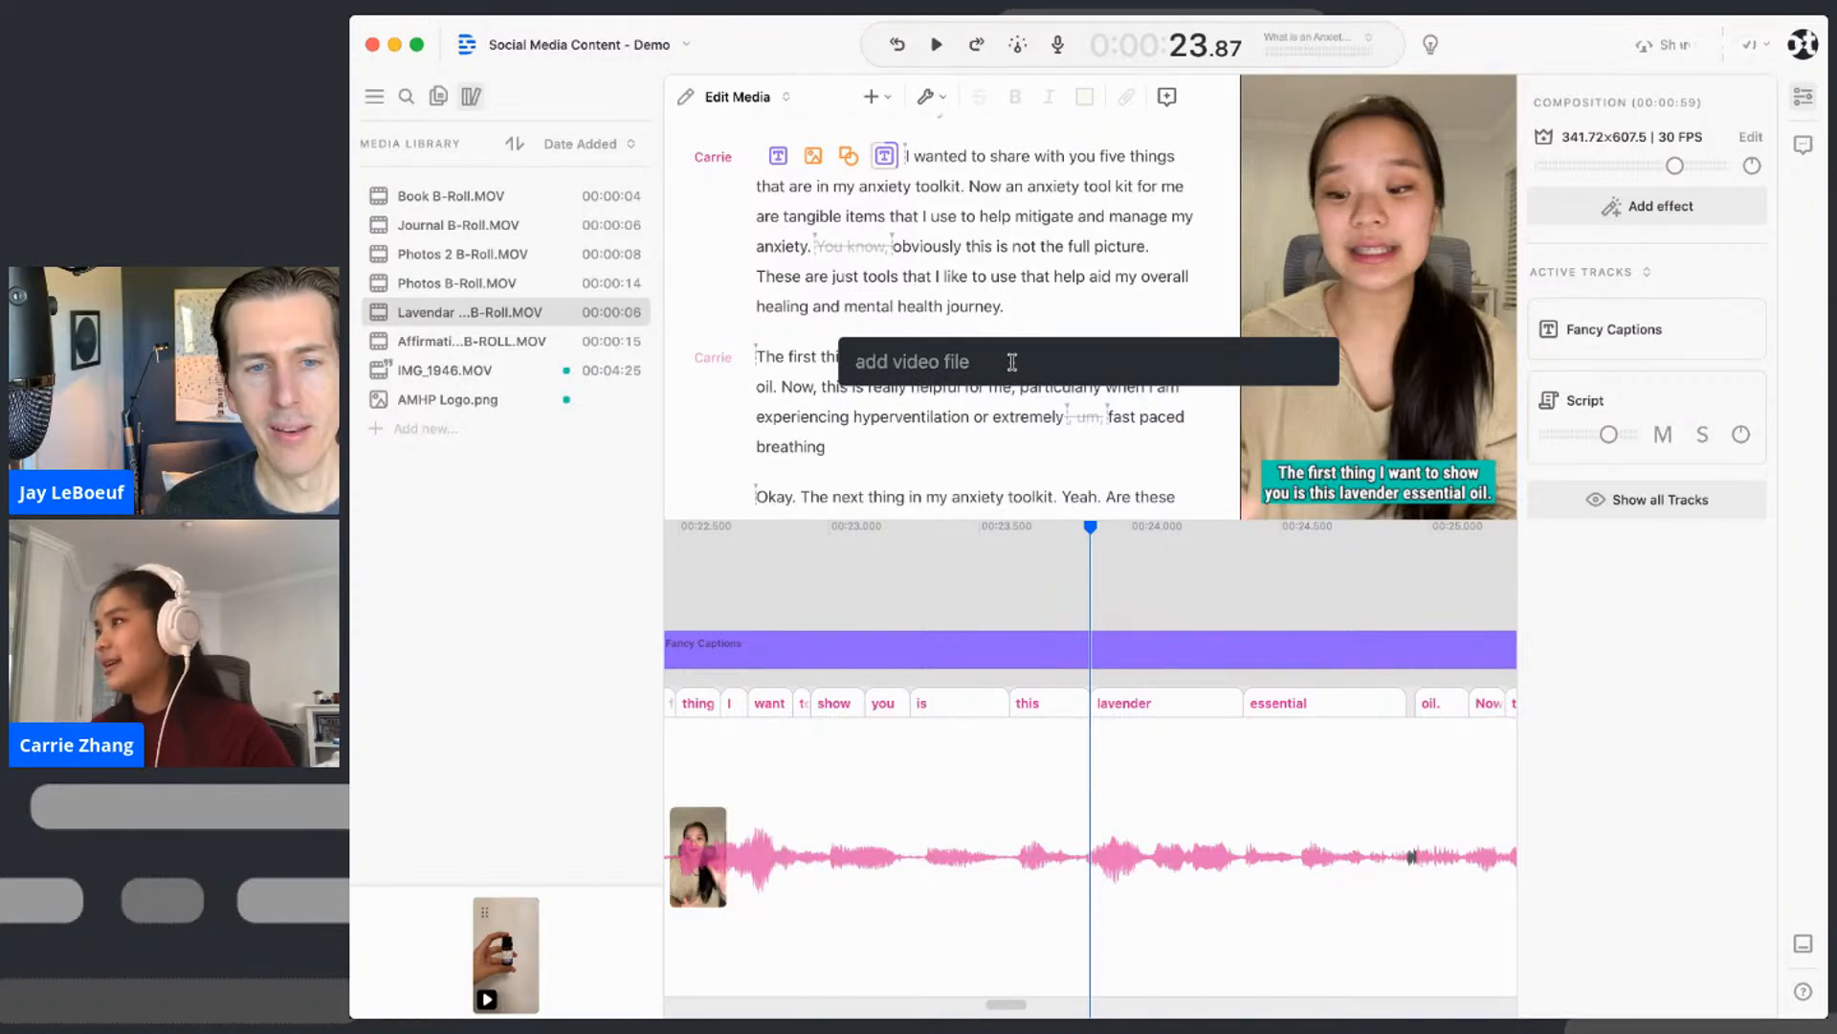
{"action": "left_click_drag", "start_coordinate": [1005, 361], "coordinate": [846, 364]}
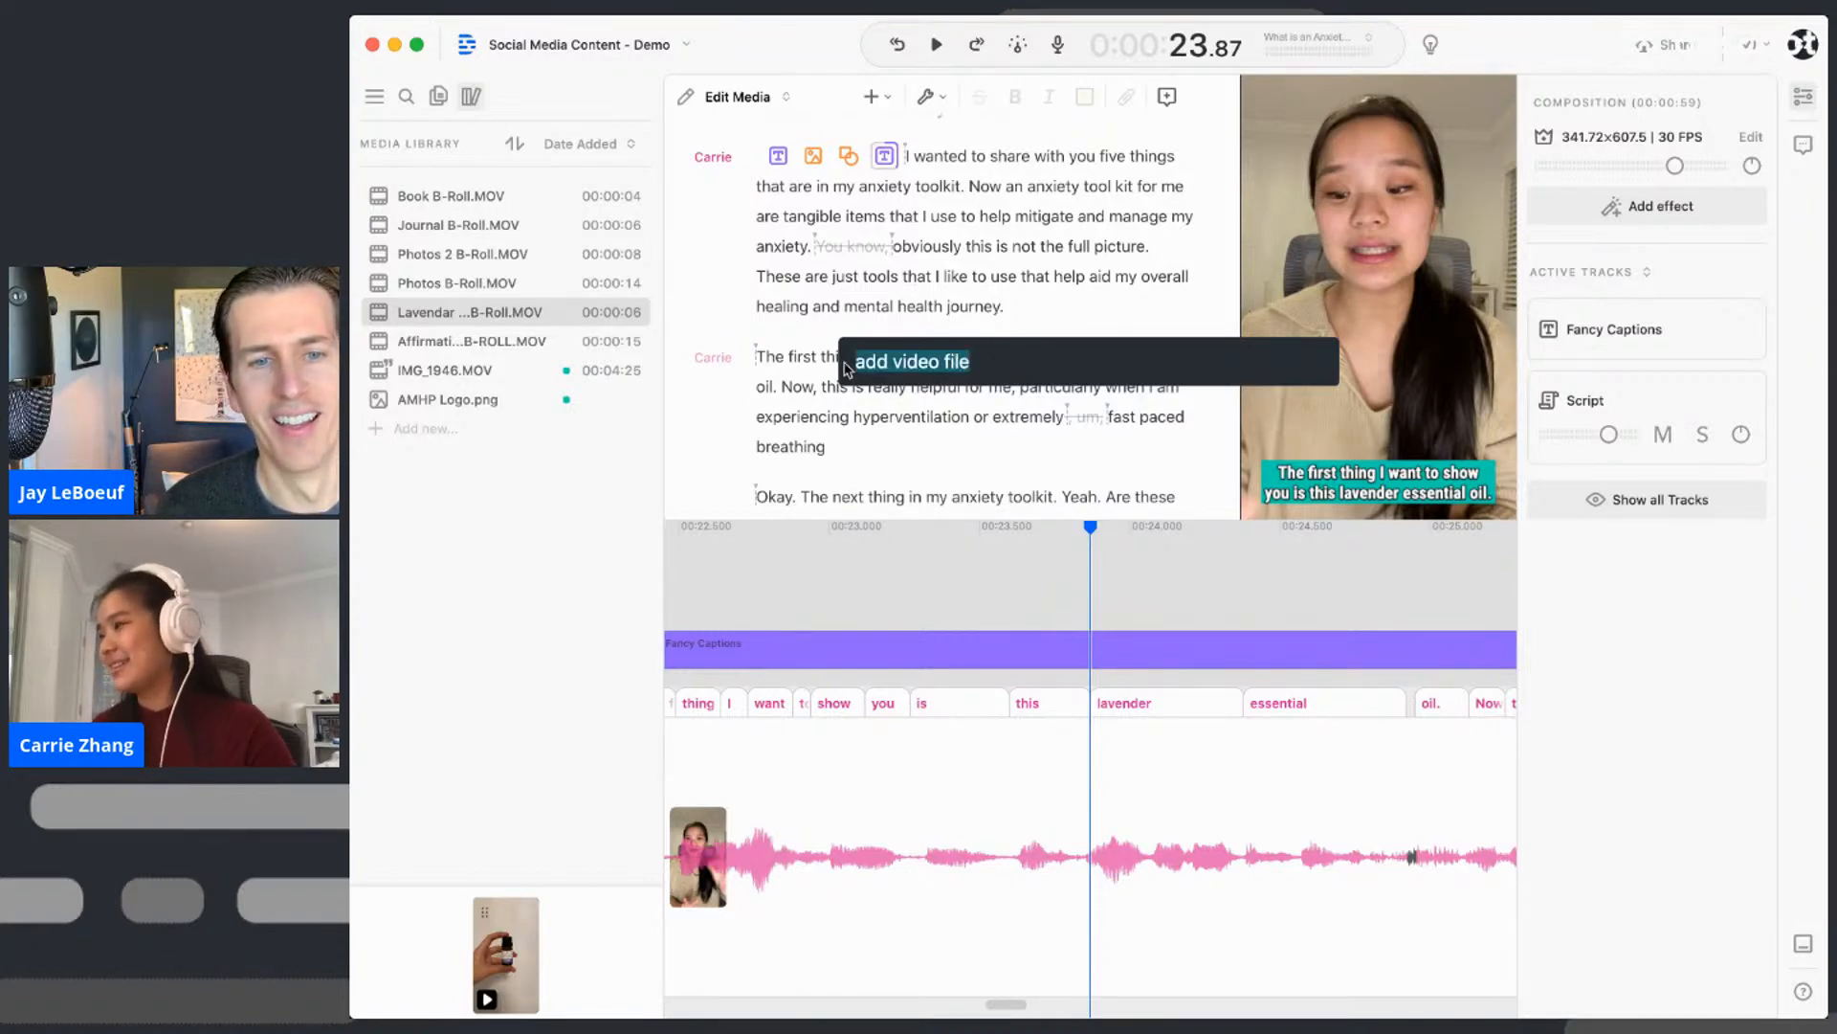
{"action": "key", "text": "BackSpace"}
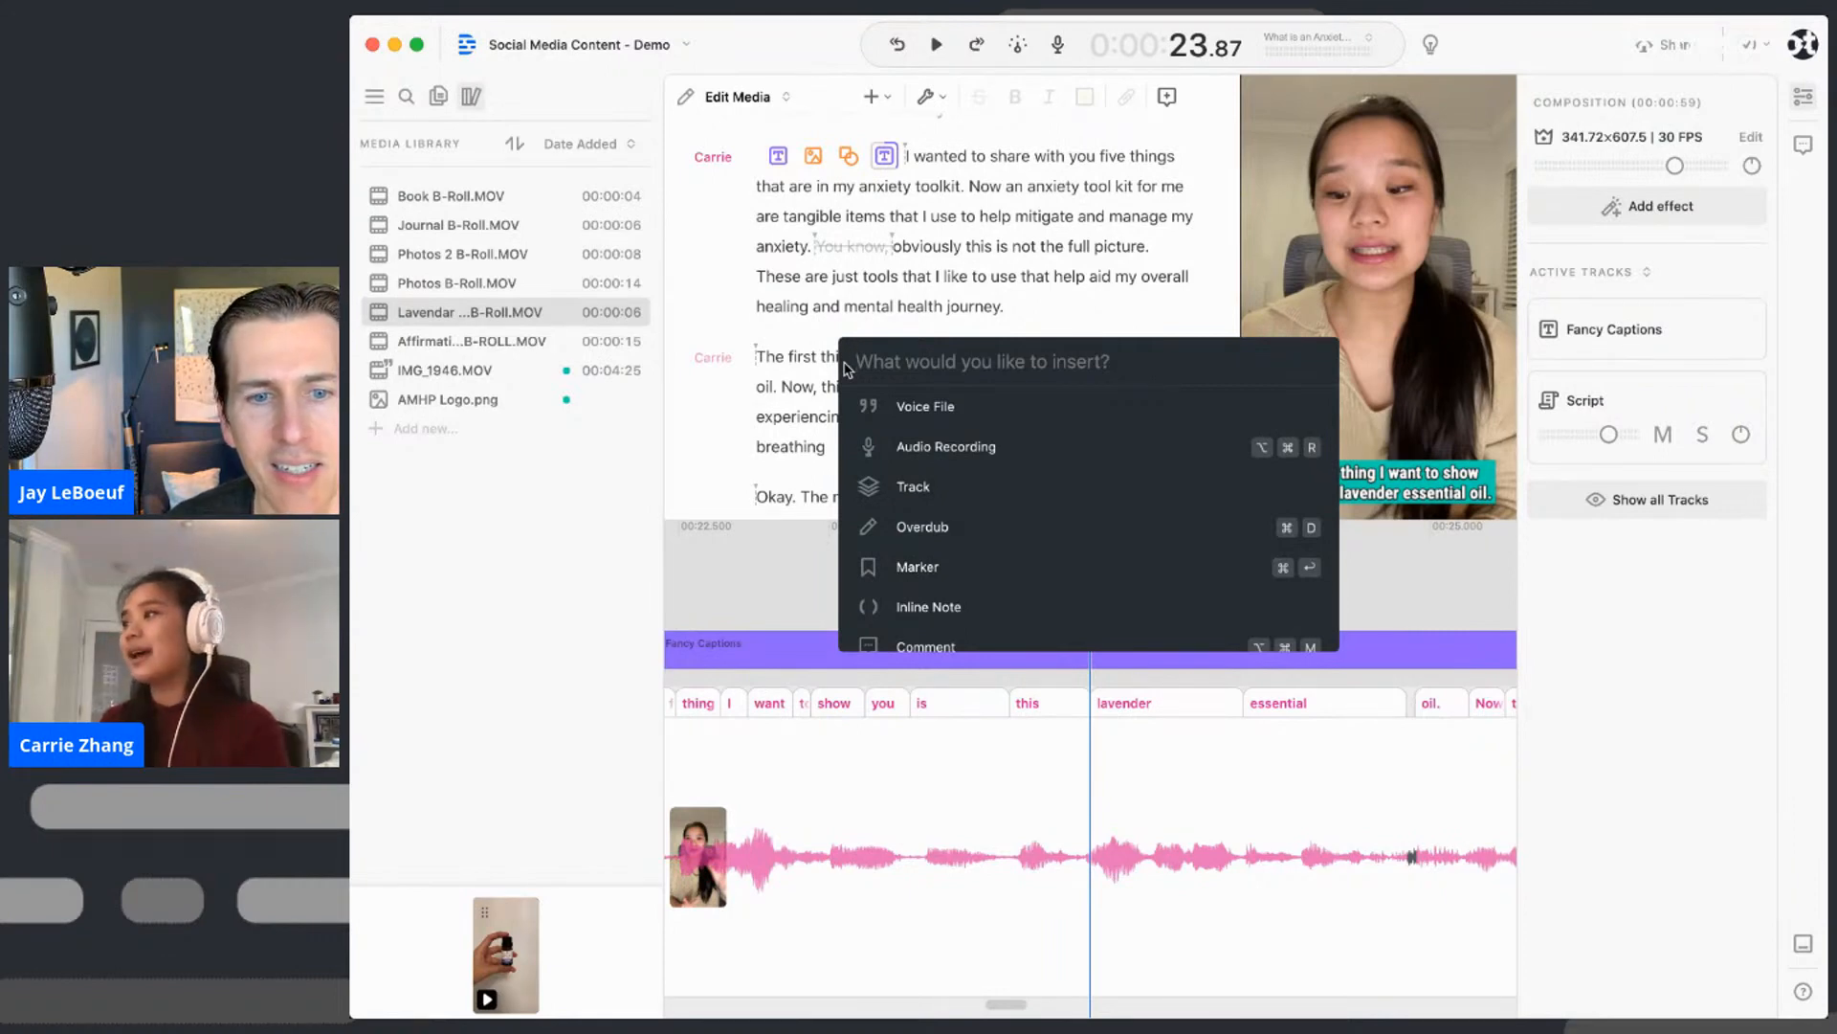
{"action": "type", "text": "add"}
{"action": "key", "text": "BackSpace"}
{"action": "key", "text": "BackSpace"}
{"action": "key", "text": "BackSpace"}
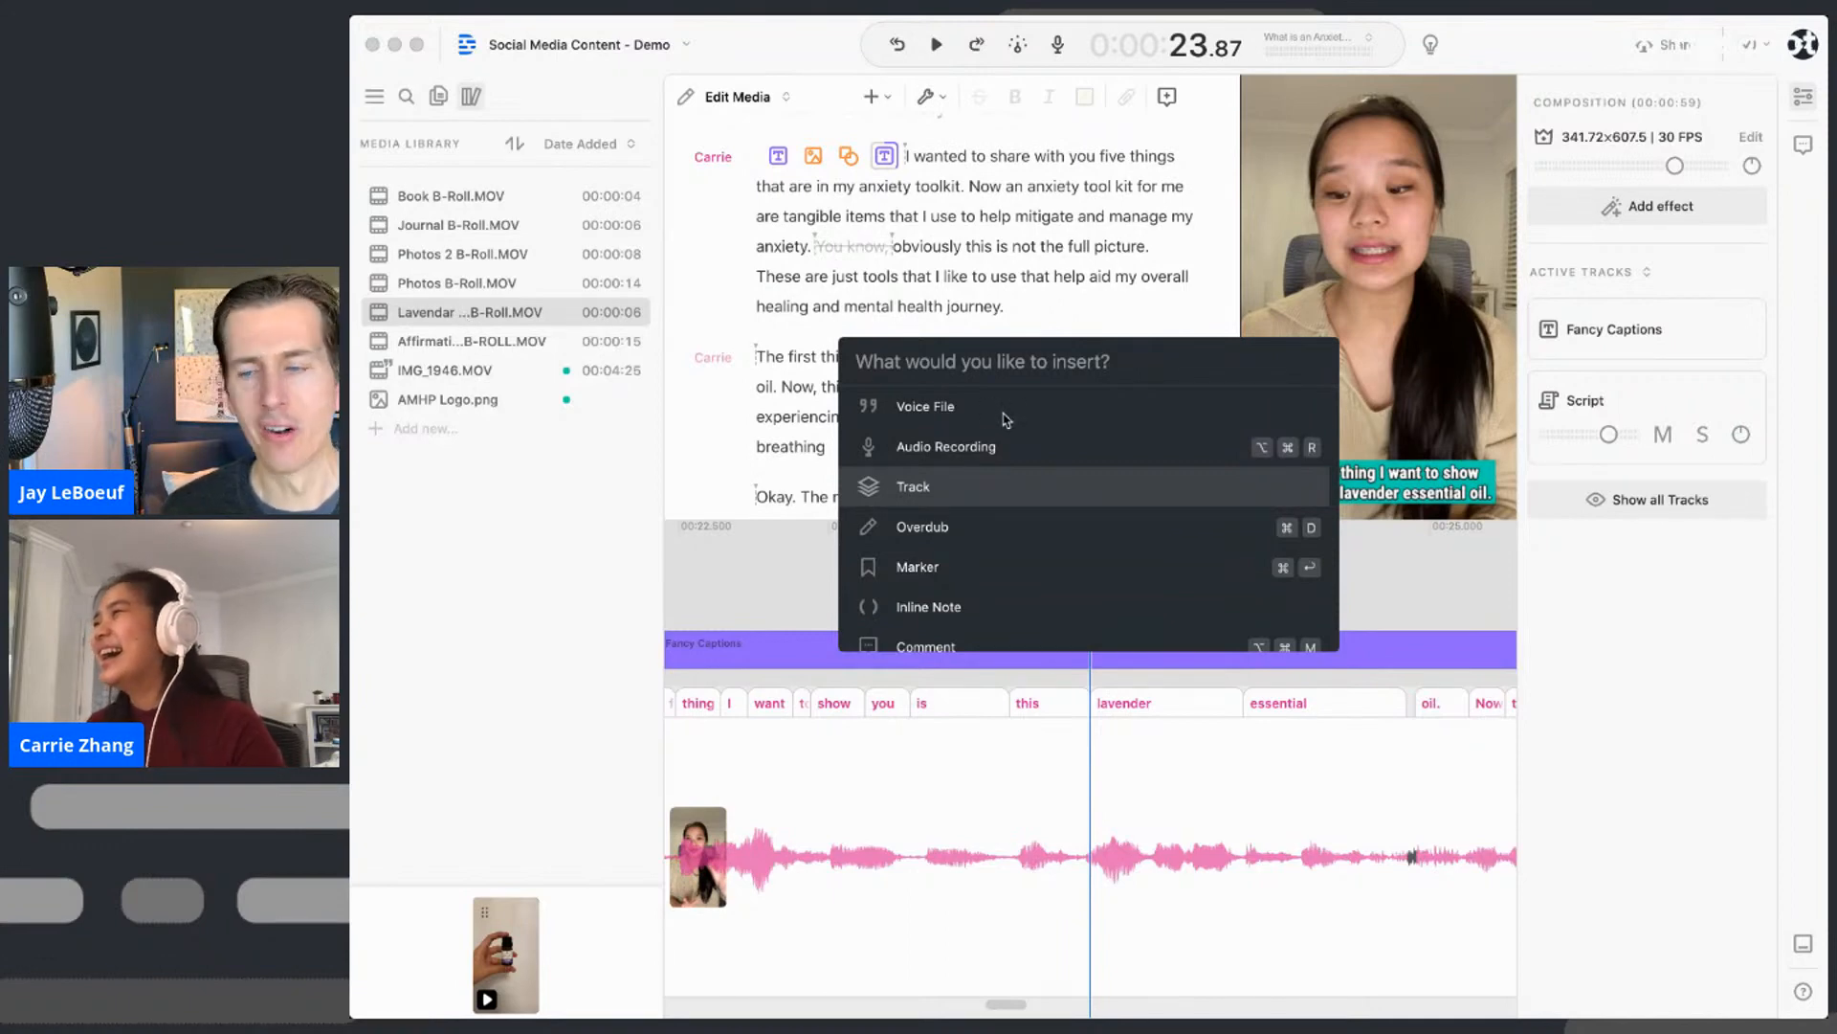
{"action": "left_click", "coordinate": [1018, 328]}
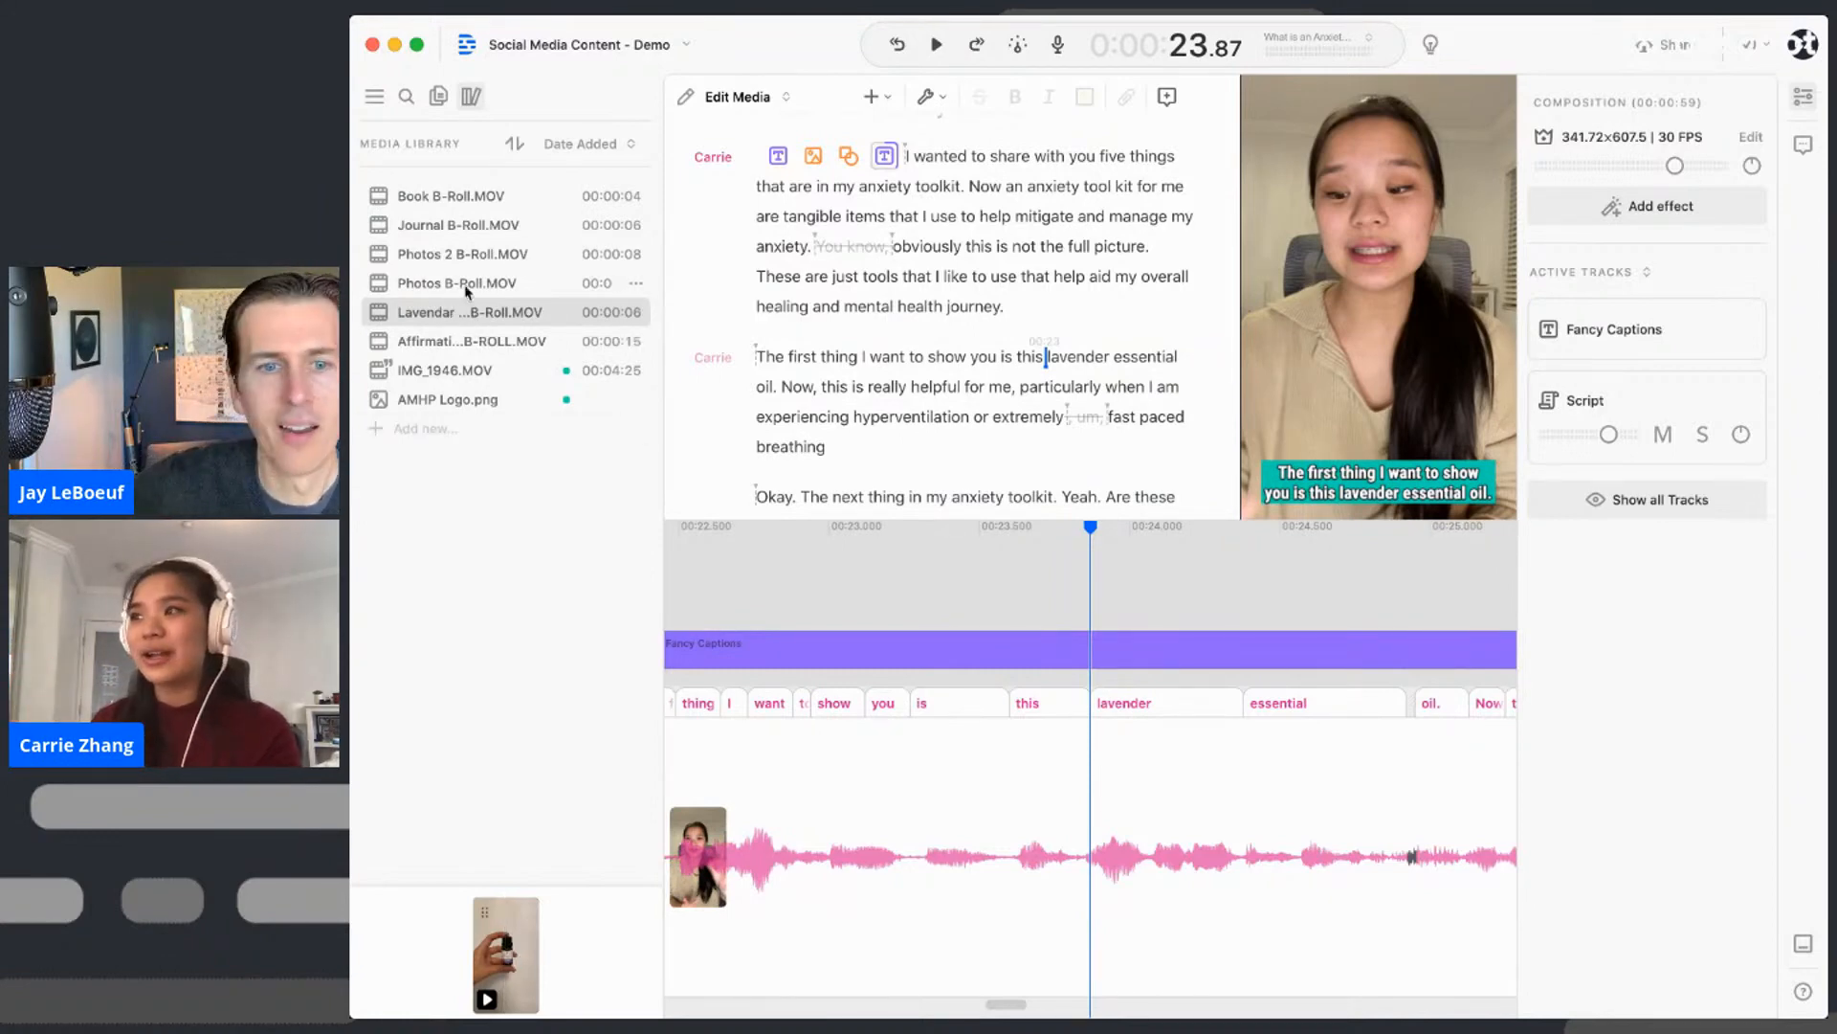
- Add Lavendar Oil B-Roll.MOV from the media library to the script directly before the word "lavender"
{"action": "key", "text": "Up"}
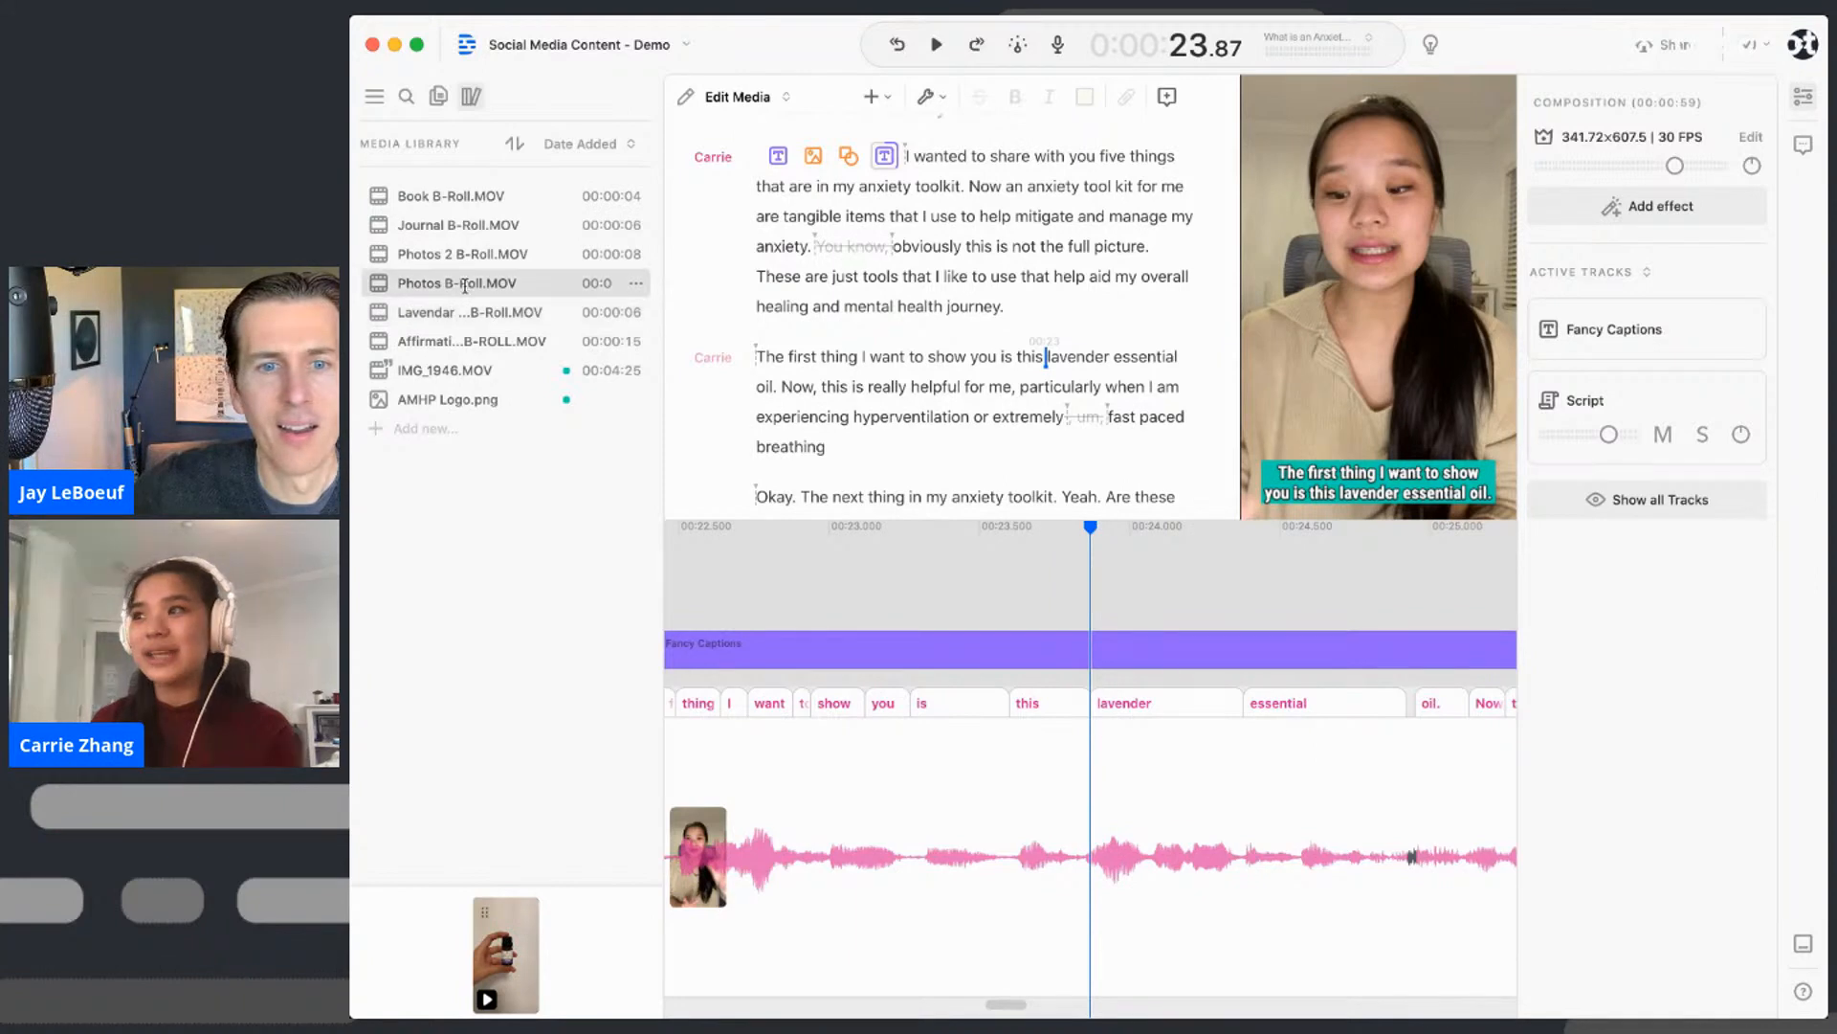
{"action": "left_click", "coordinate": [465, 373]}
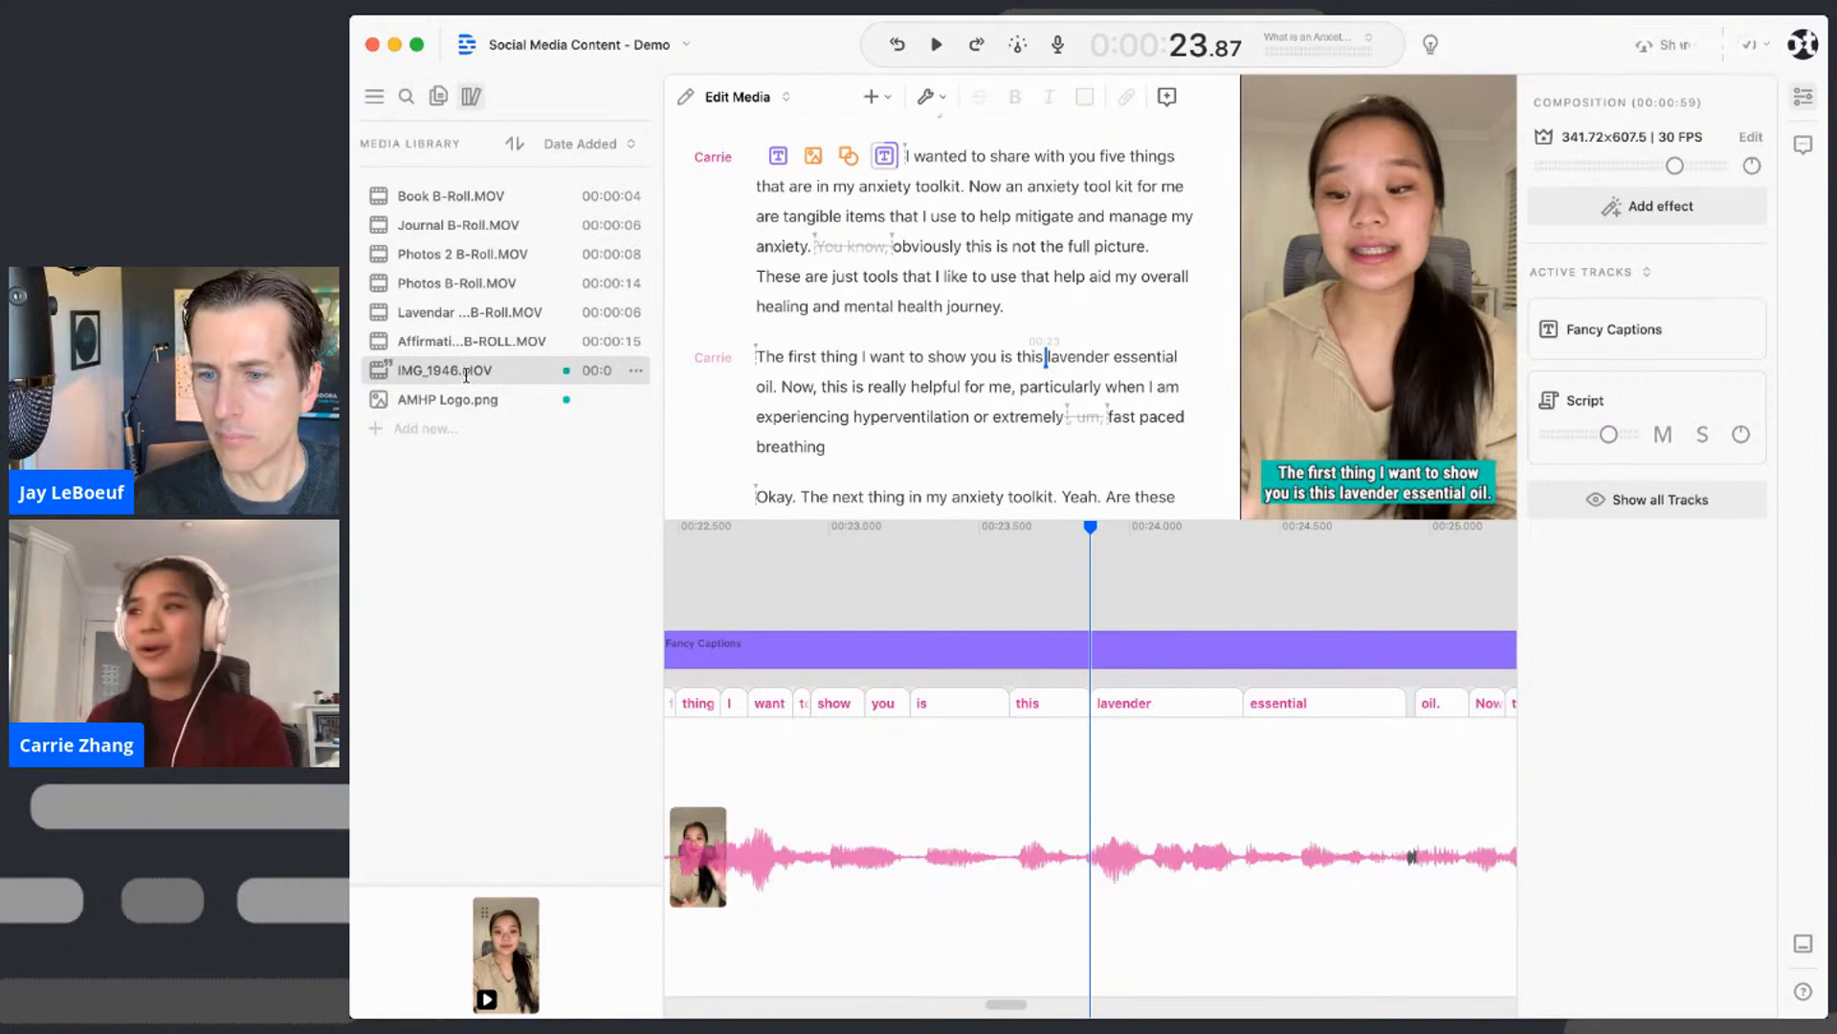
{"action": "left_click", "coordinate": [478, 314]}
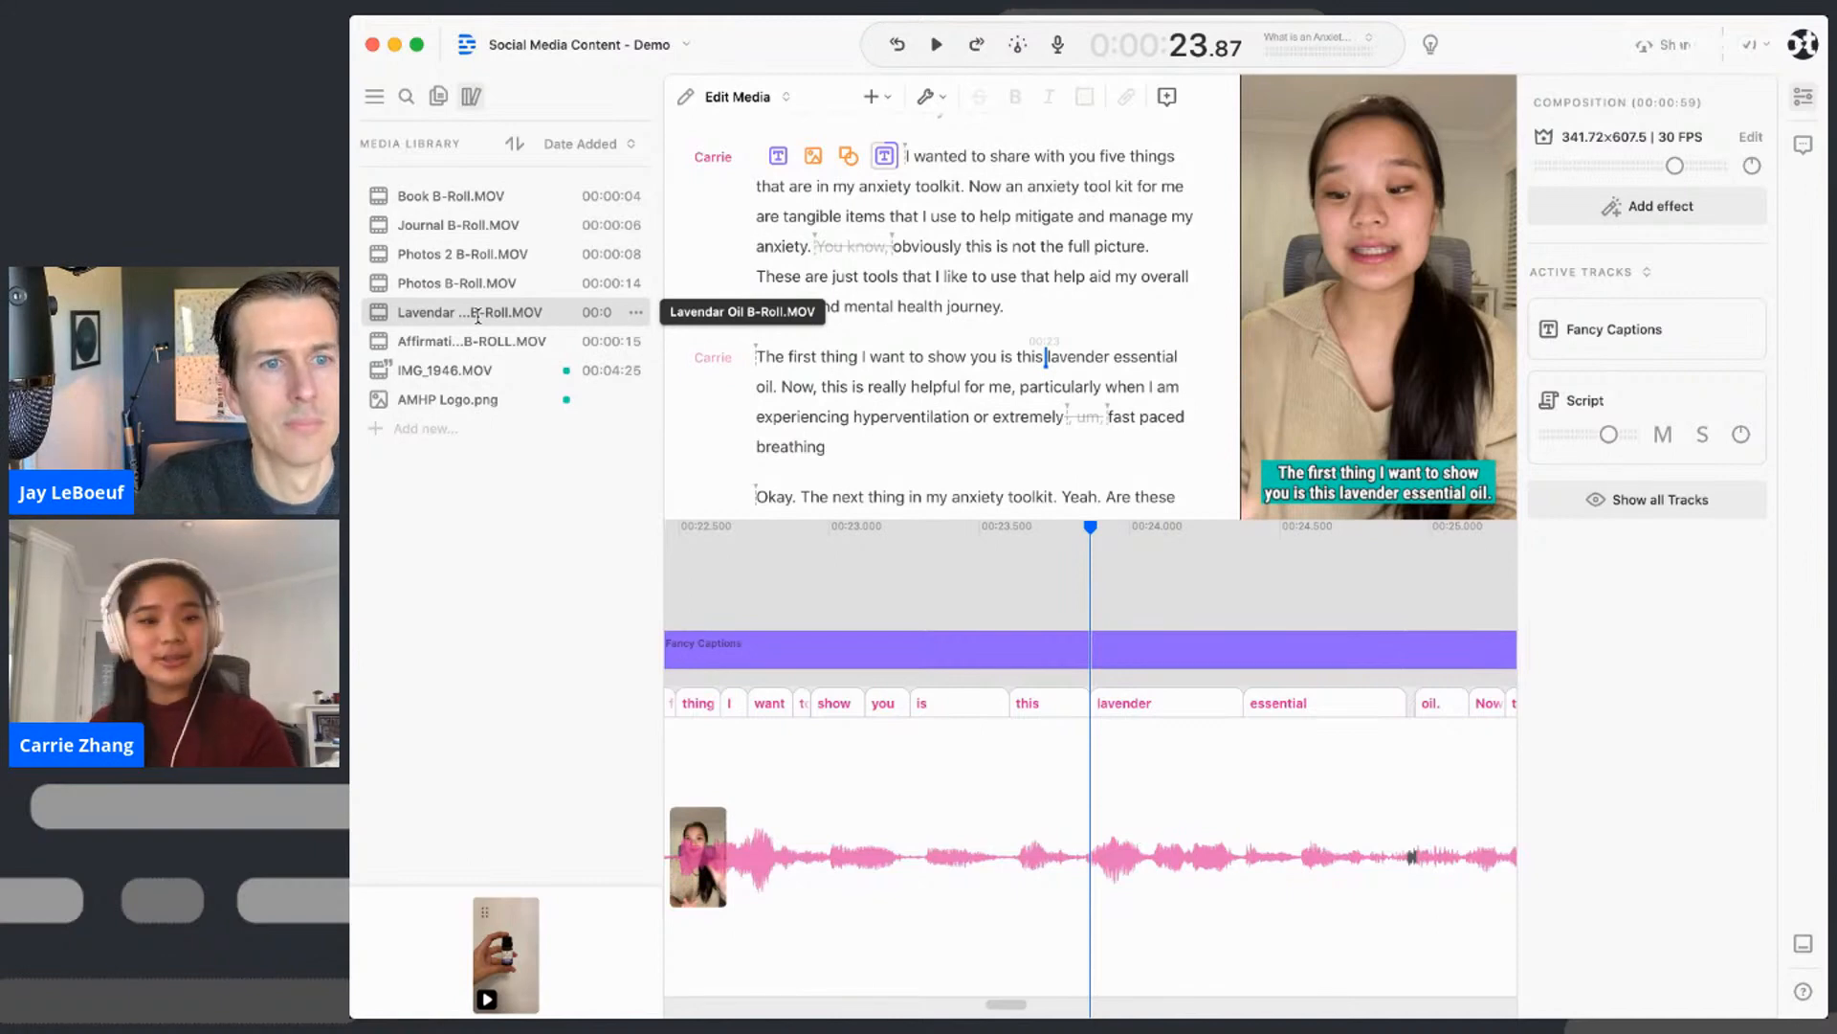
{"action": "mouse_move", "coordinate": [477, 314]}
{"action": "left_mouse_down"}
{"action": "mouse_move", "coordinate": [617, 295]}
{"action": "mouse_move", "coordinate": [588, 296]}
{"action": "mouse_move", "coordinate": [1057, 377]}
{"action": "mouse_move", "coordinate": [1065, 360]}
{"action": "left_mouse_up"}
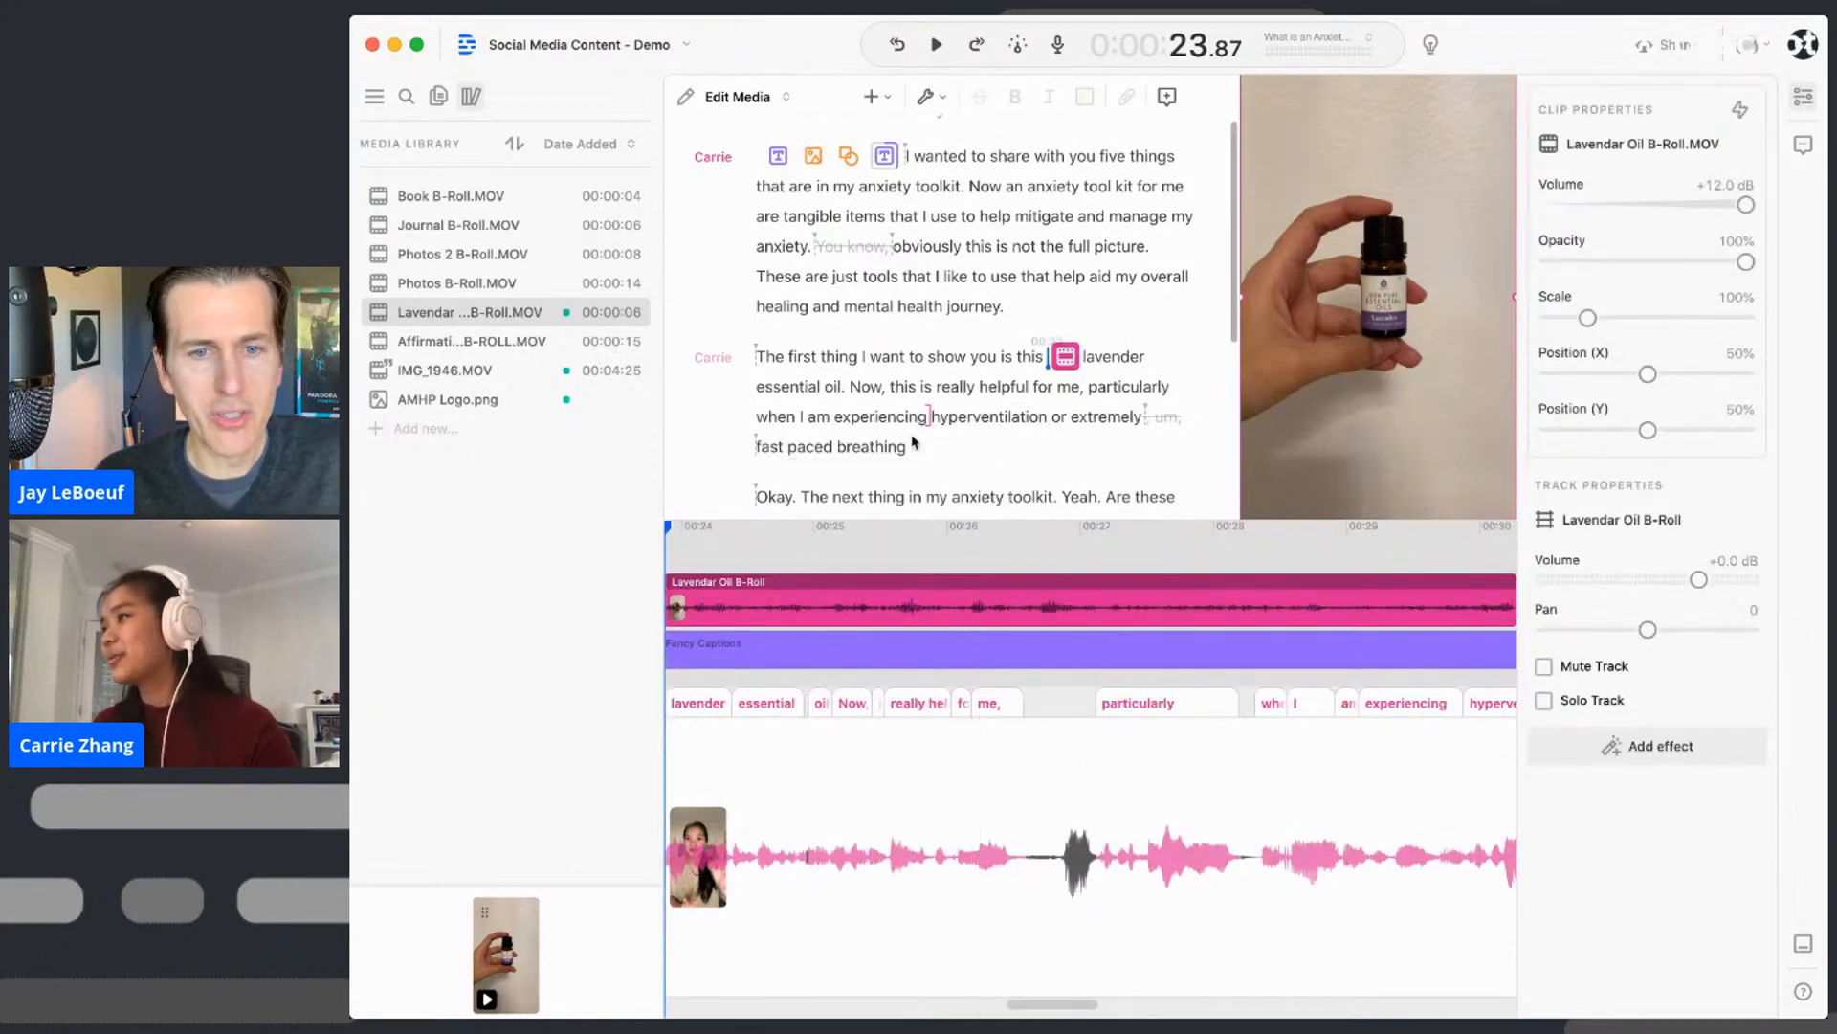
{"action": "scroll", "coordinate": [807, 622], "scroll_direction": "left", "scroll_amount": 1}
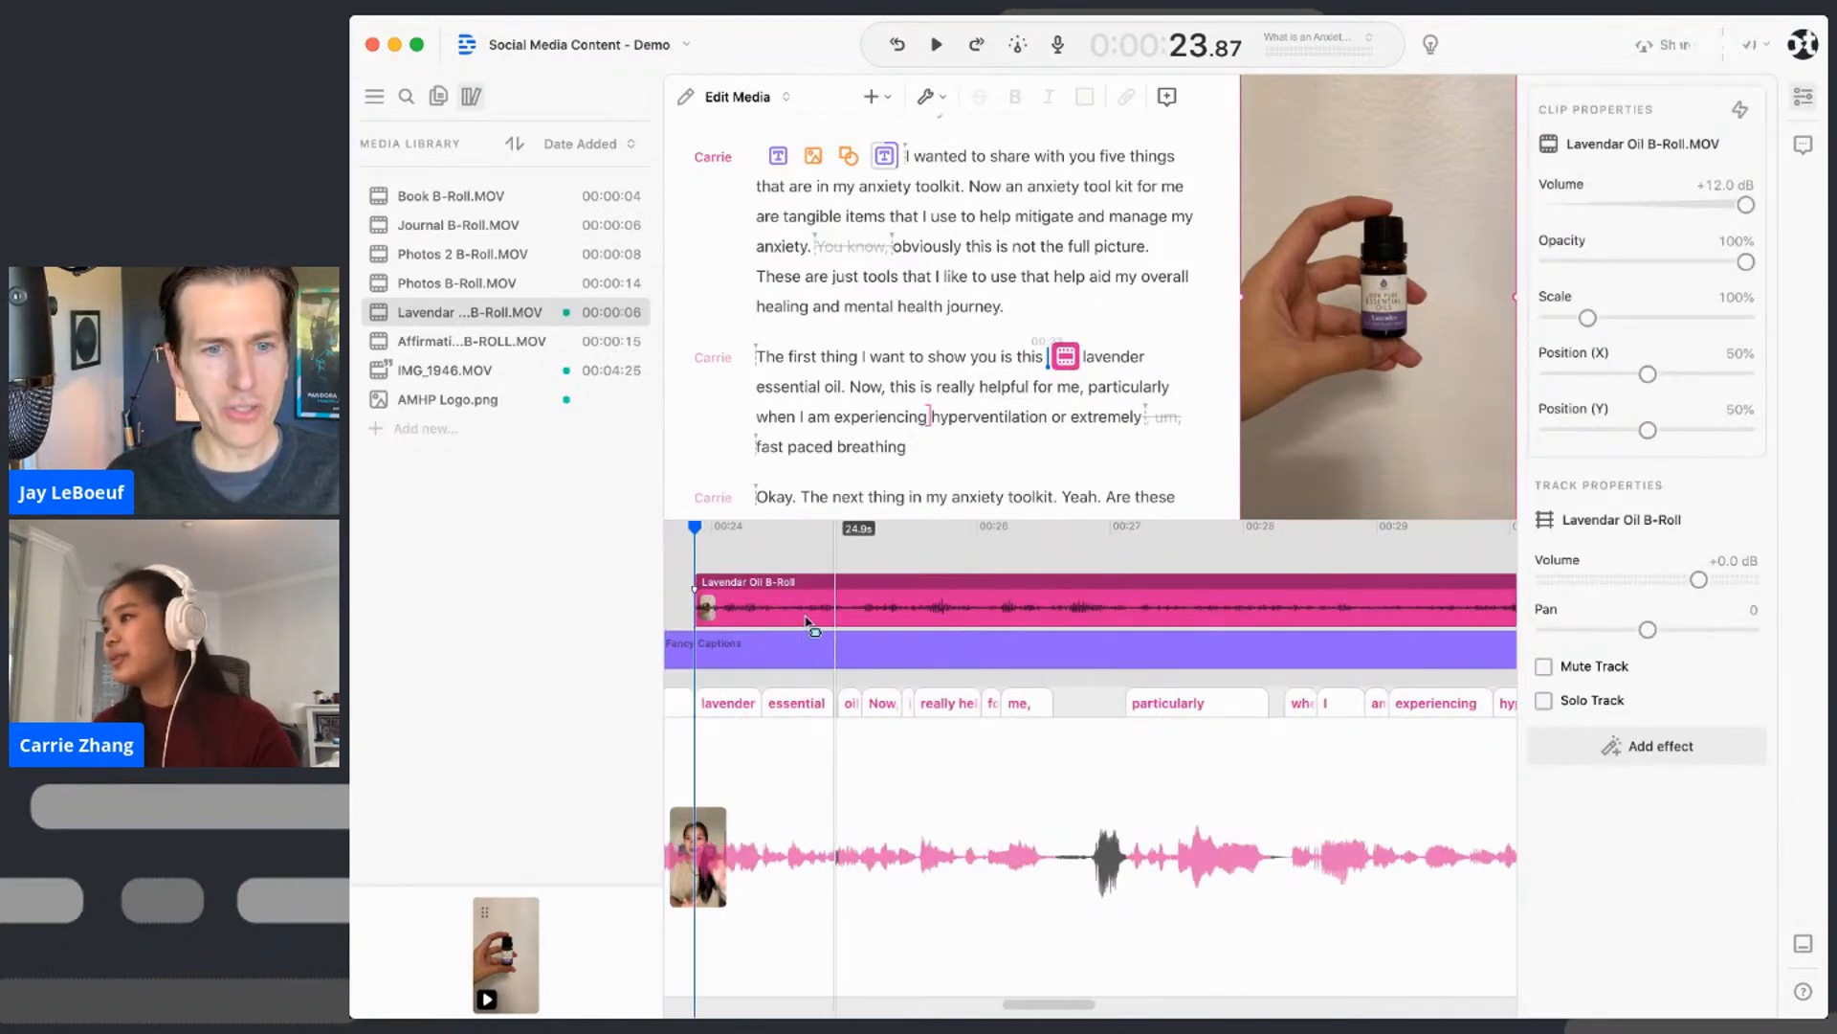
{"action": "scroll", "coordinate": [807, 622], "scroll_direction": "left", "scroll_amount": 4}
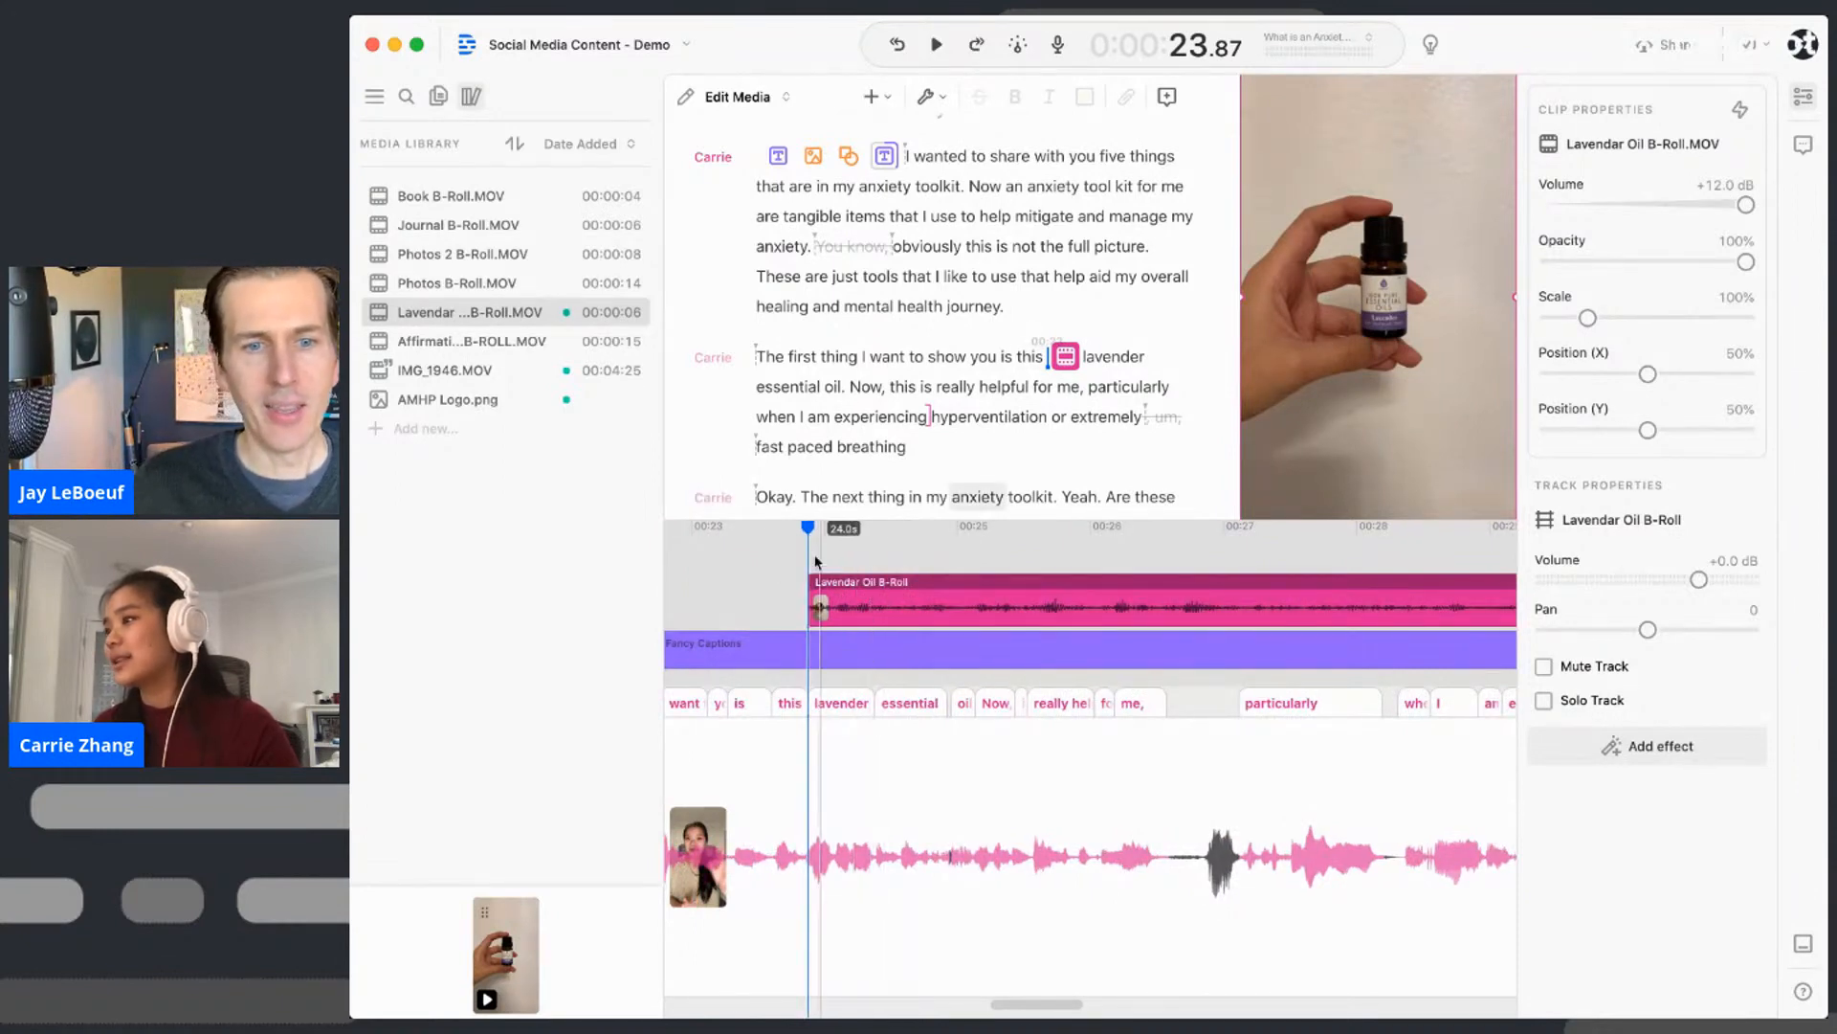
- Review the footage just before the Lavendar Oil B-Roll clip and return the playhead to the start of the "The first thing" paragraph
{"action": "mouse_move", "coordinate": [811, 529]}
{"action": "left_mouse_down"}
{"action": "mouse_move", "coordinate": [842, 536]}
{"action": "mouse_move", "coordinate": [792, 536]}
{"action": "mouse_move", "coordinate": [809, 536]}
{"action": "left_mouse_up"}
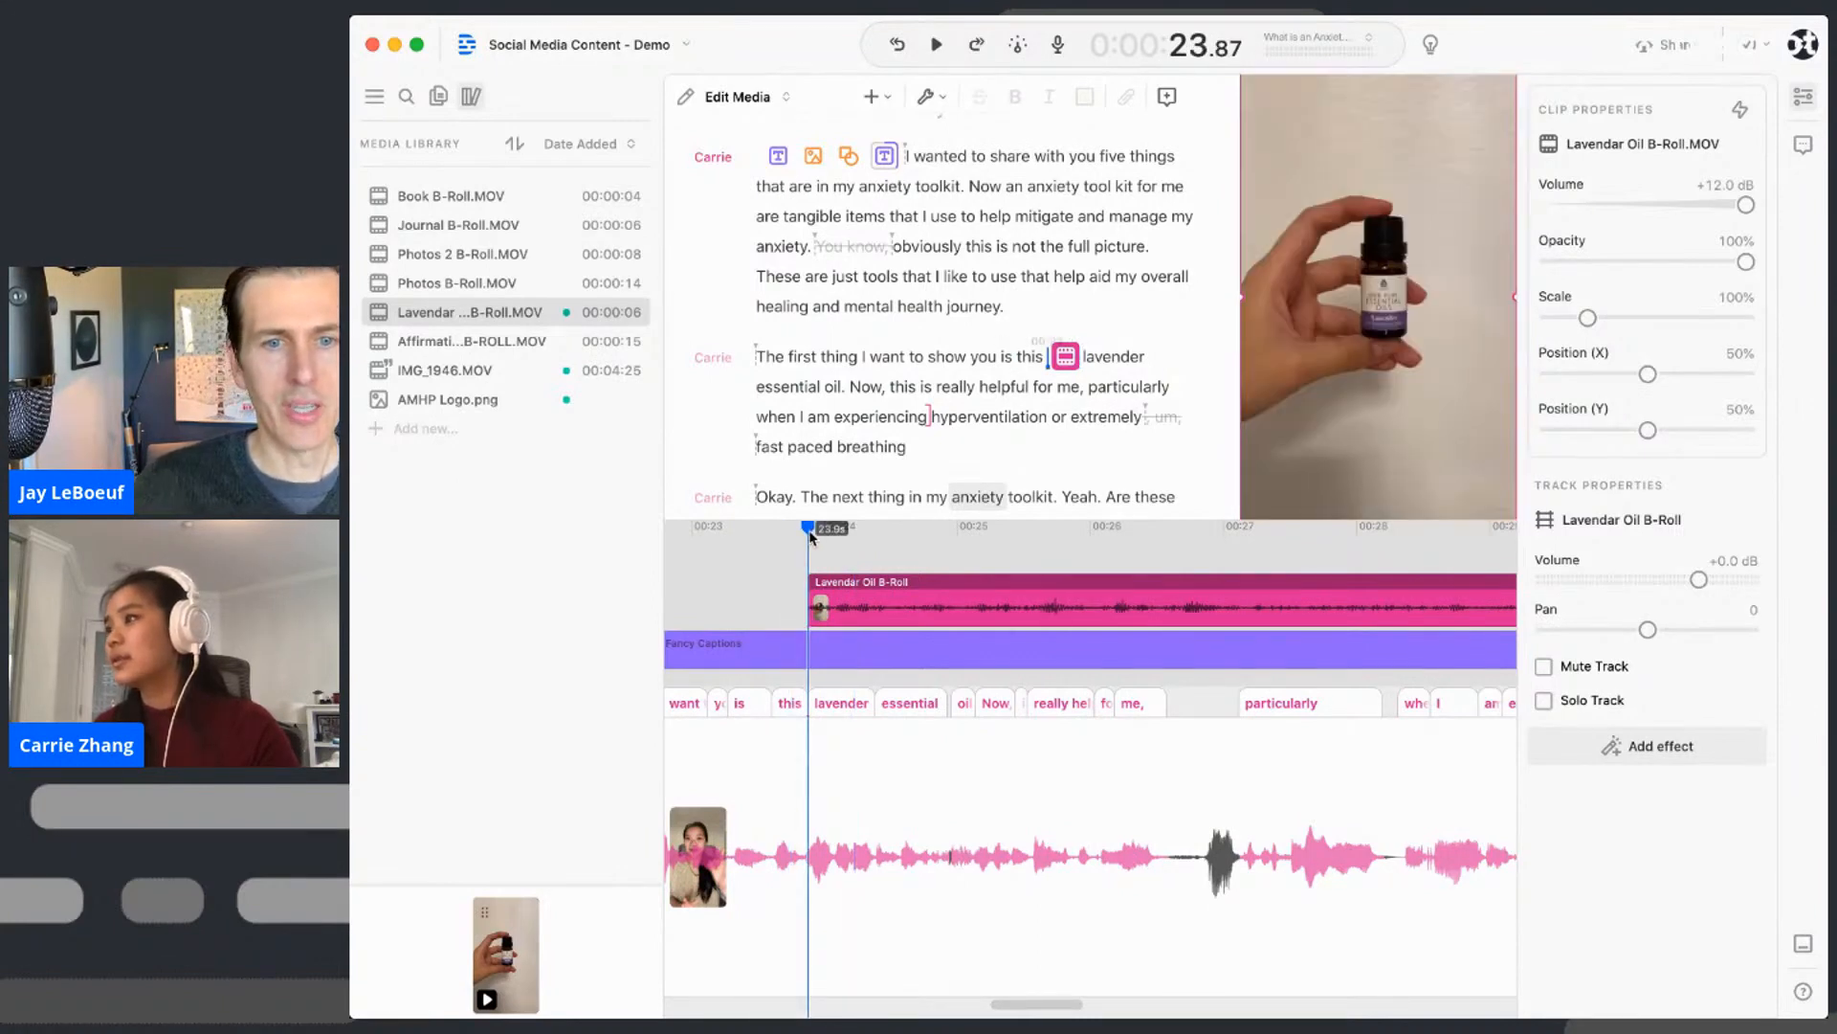
{"action": "left_click_drag", "start_coordinate": [810, 534], "coordinate": [756, 534]}
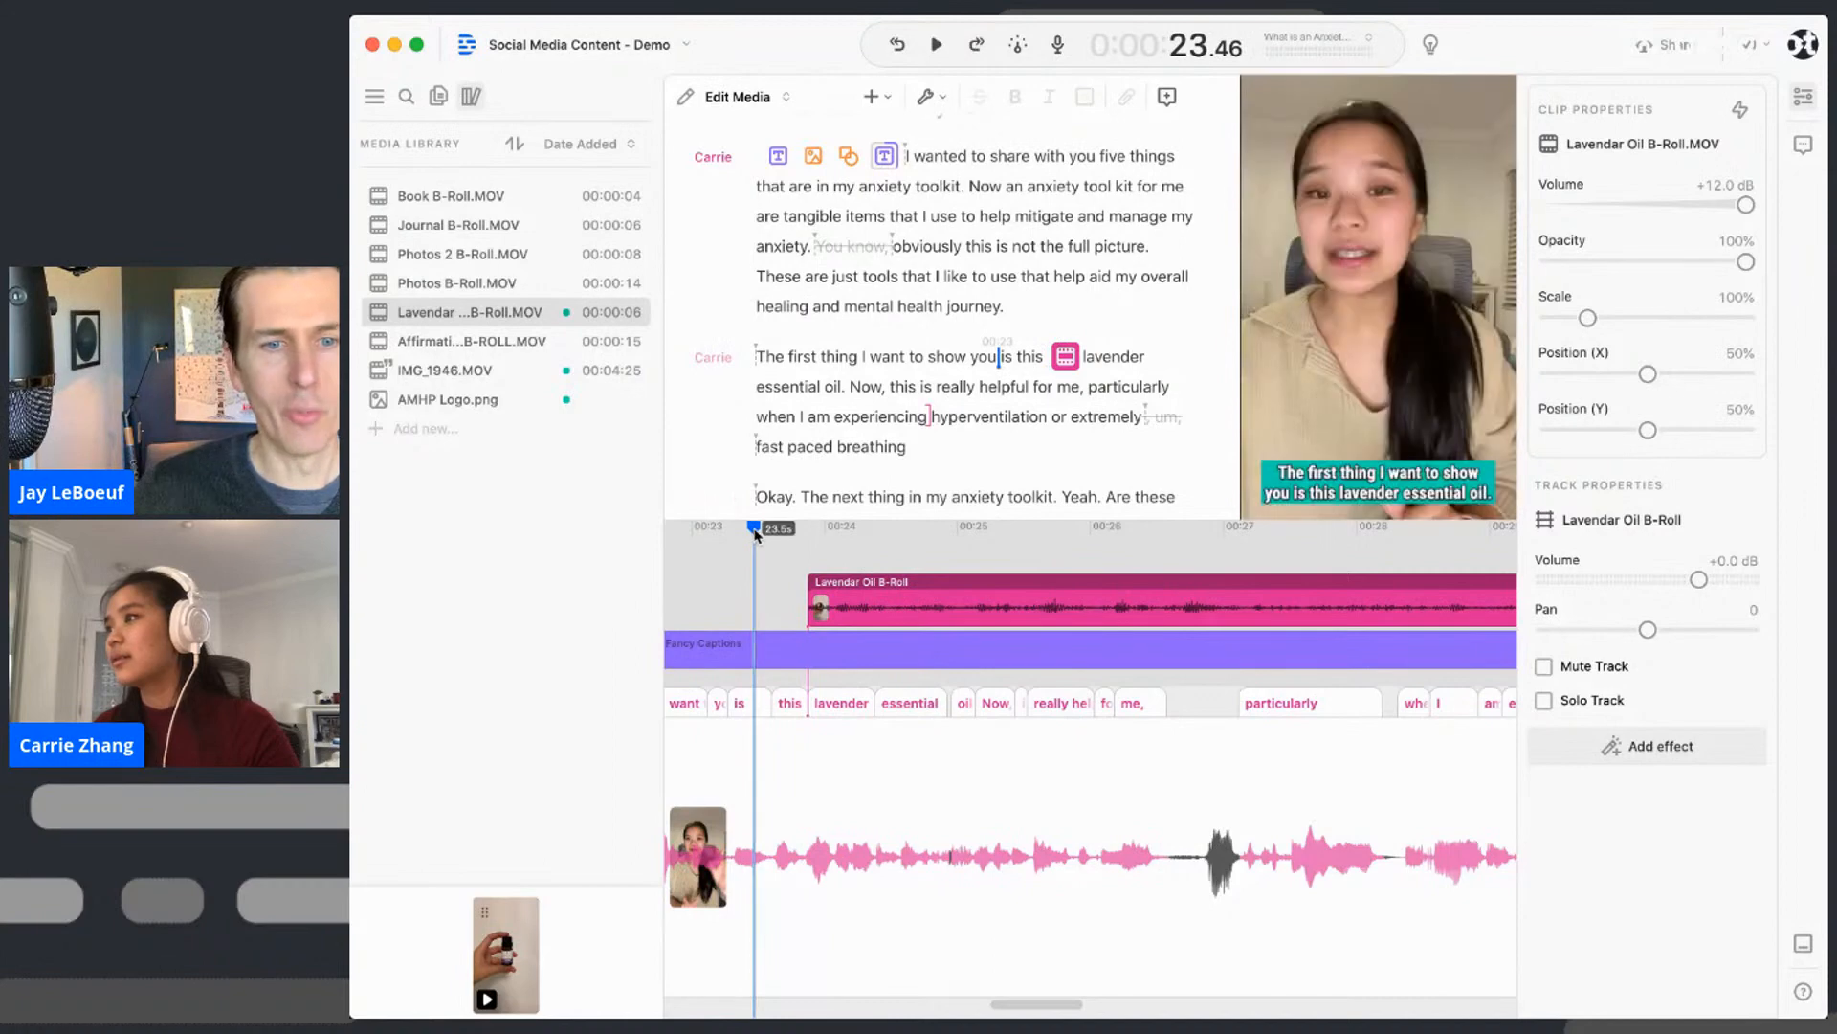
{"action": "left_click", "coordinate": [765, 359]}
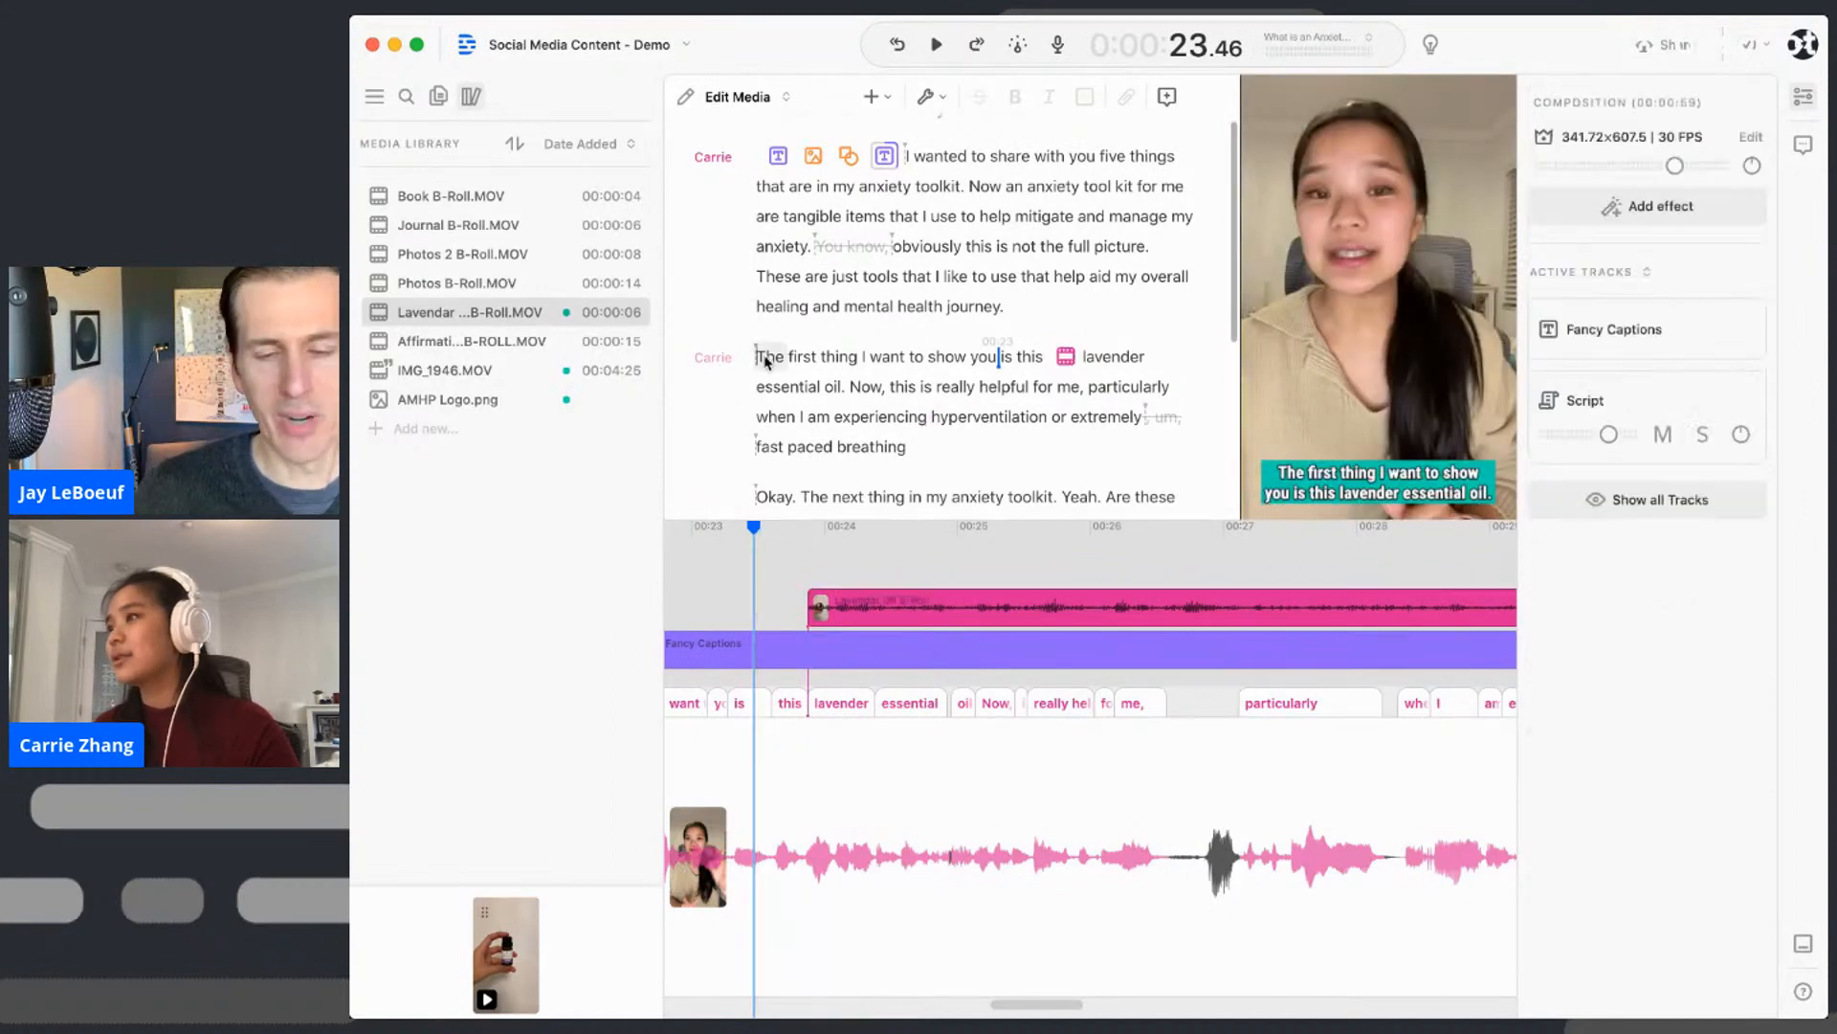
{"action": "left_click", "coordinate": [758, 358]}
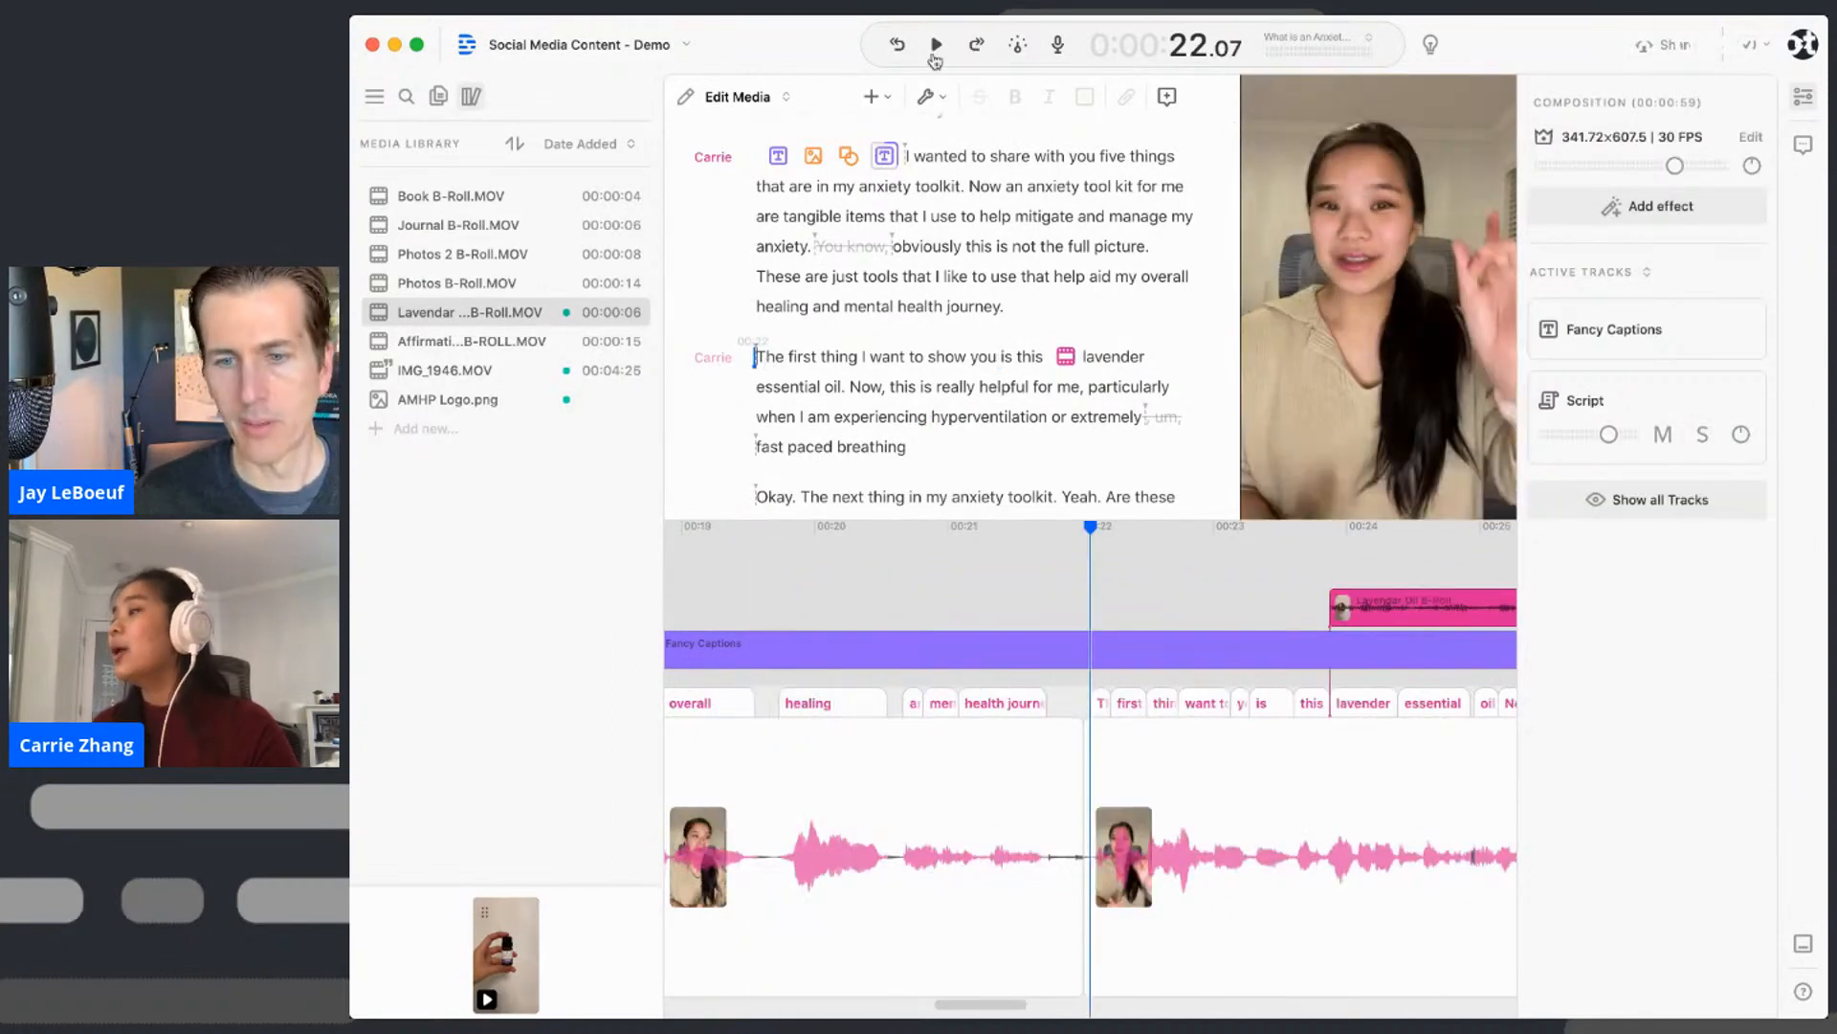
- Mute the Lavendar Oil B-Roll track and play back the second paragraph from its start to check the B-roll
{"action": "left_click", "coordinate": [1426, 607]}
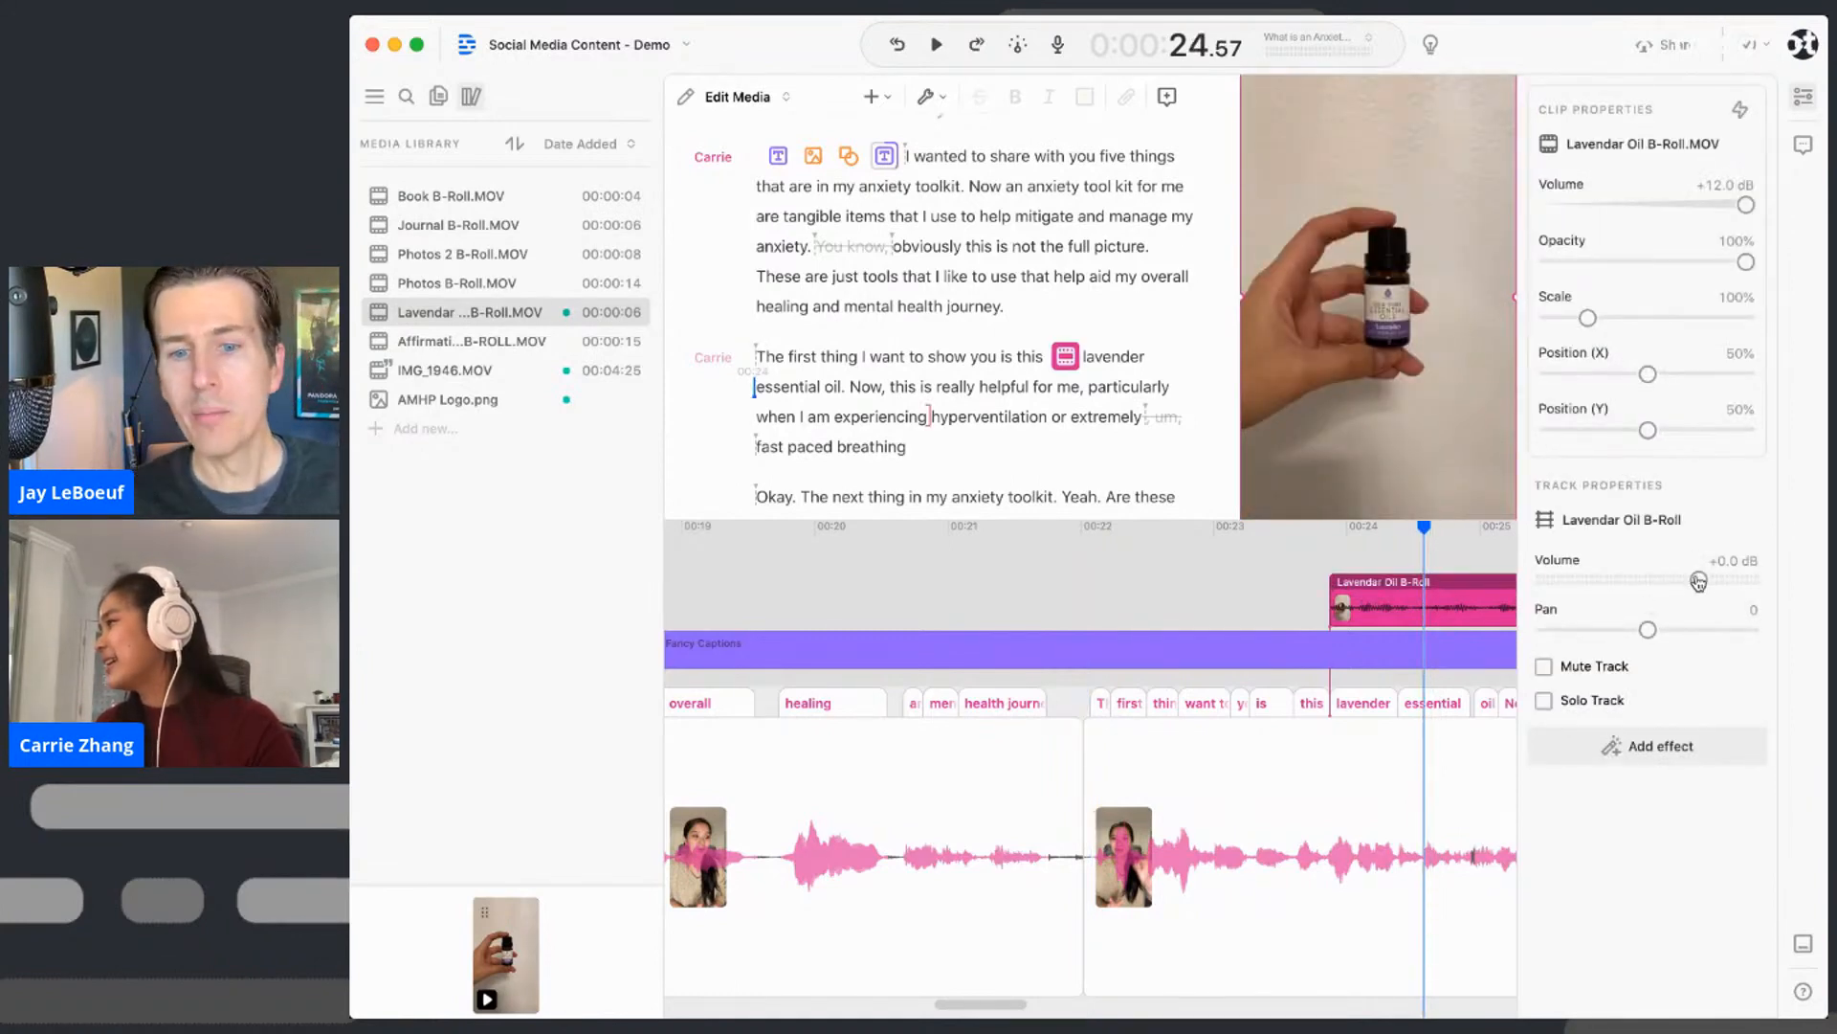
{"action": "left_click", "coordinate": [1544, 667]}
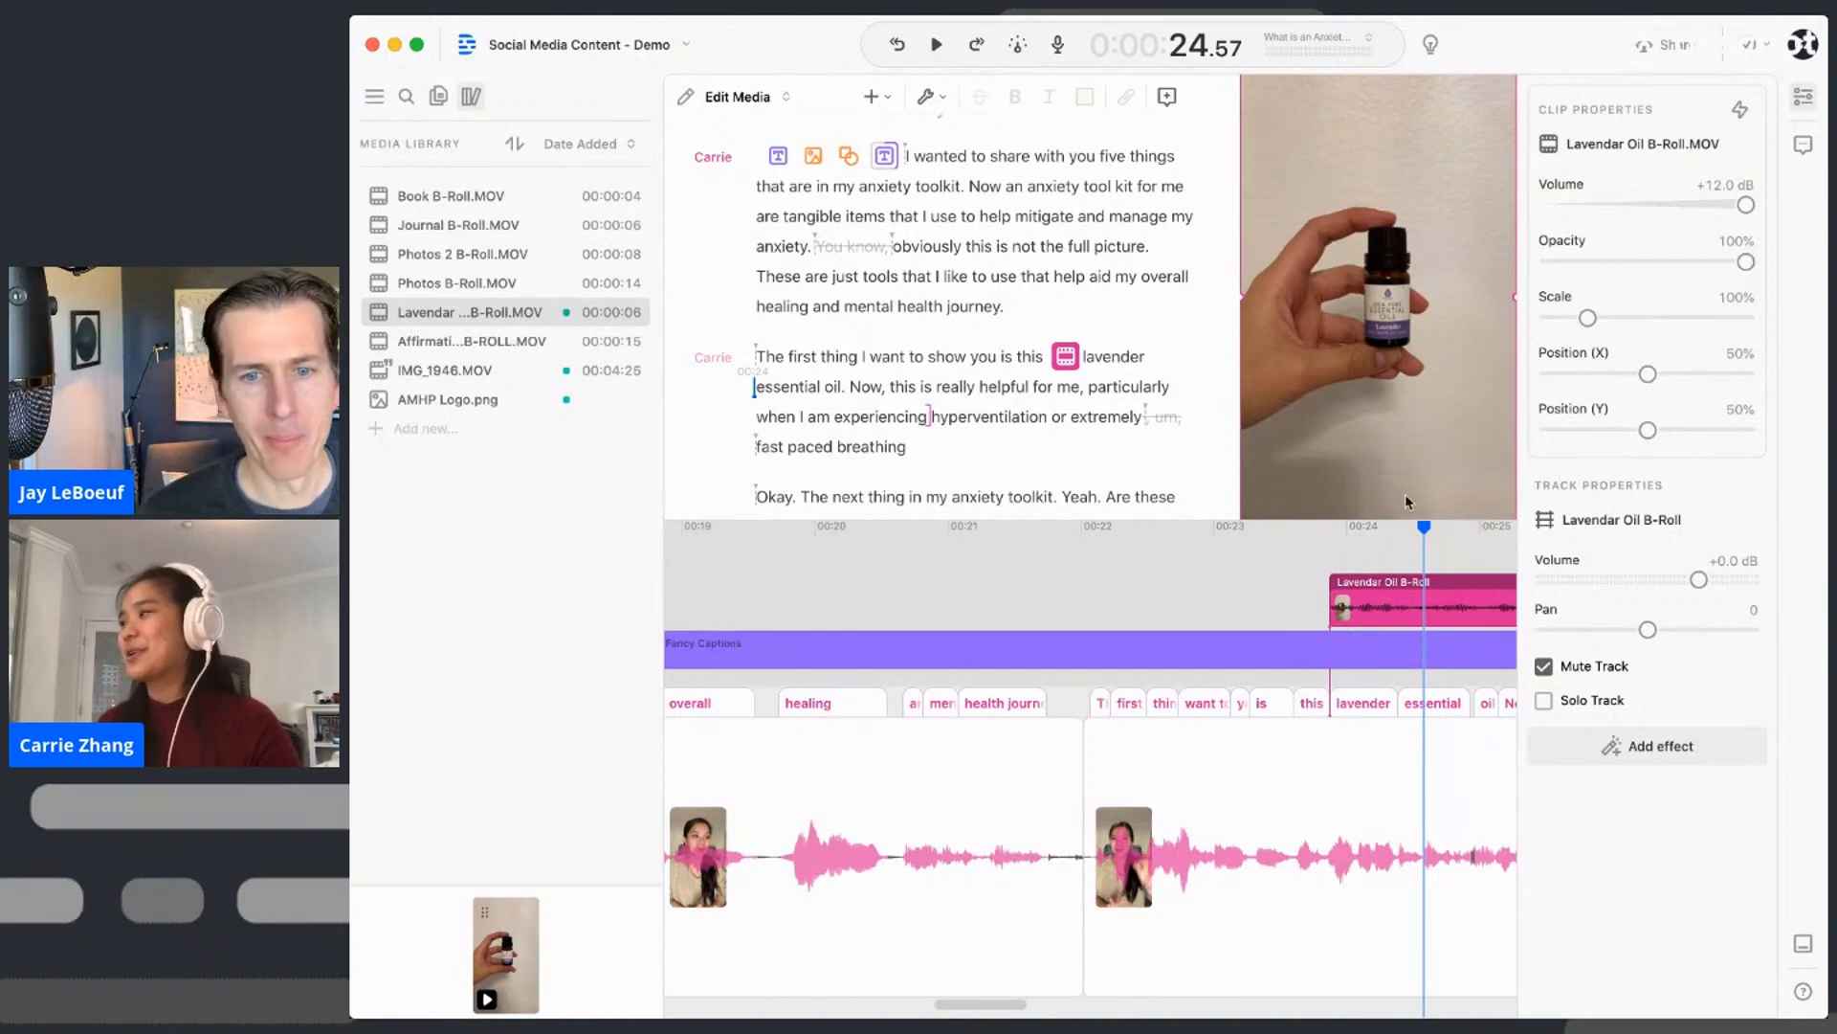
{"action": "left_click", "coordinate": [757, 358]}
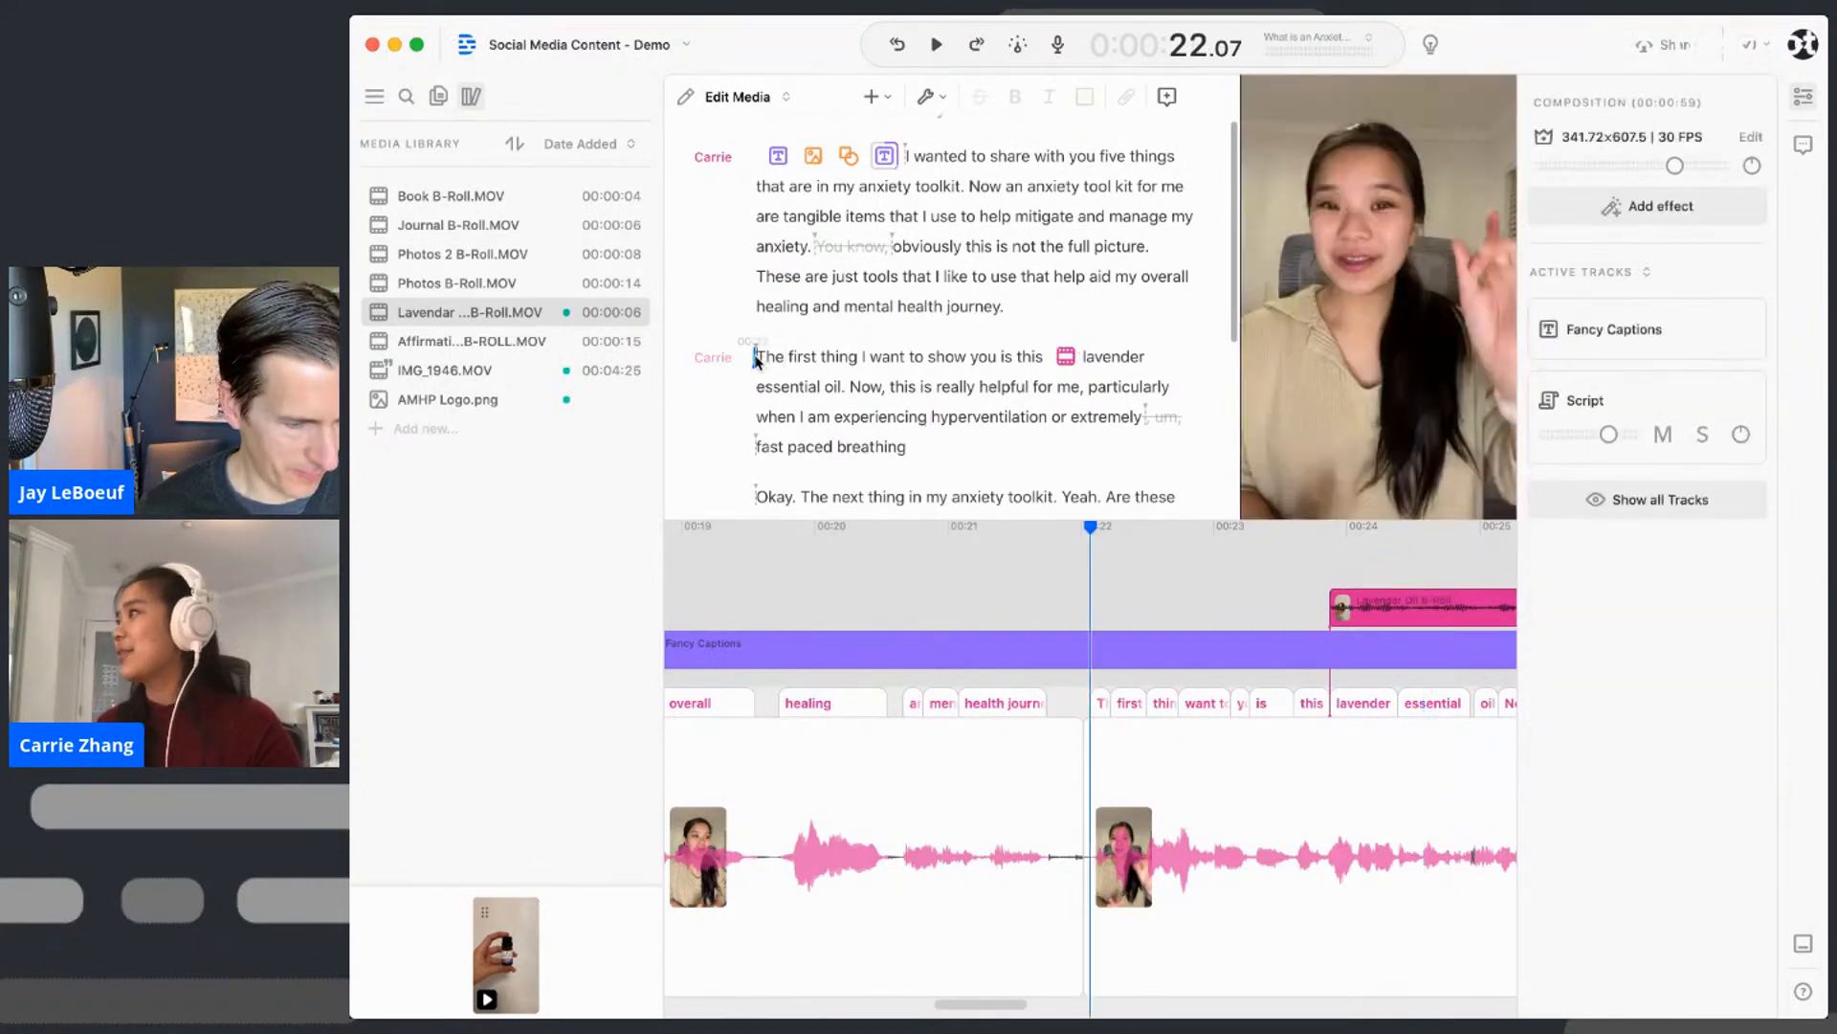
{"action": "left_click", "coordinate": [938, 45]}
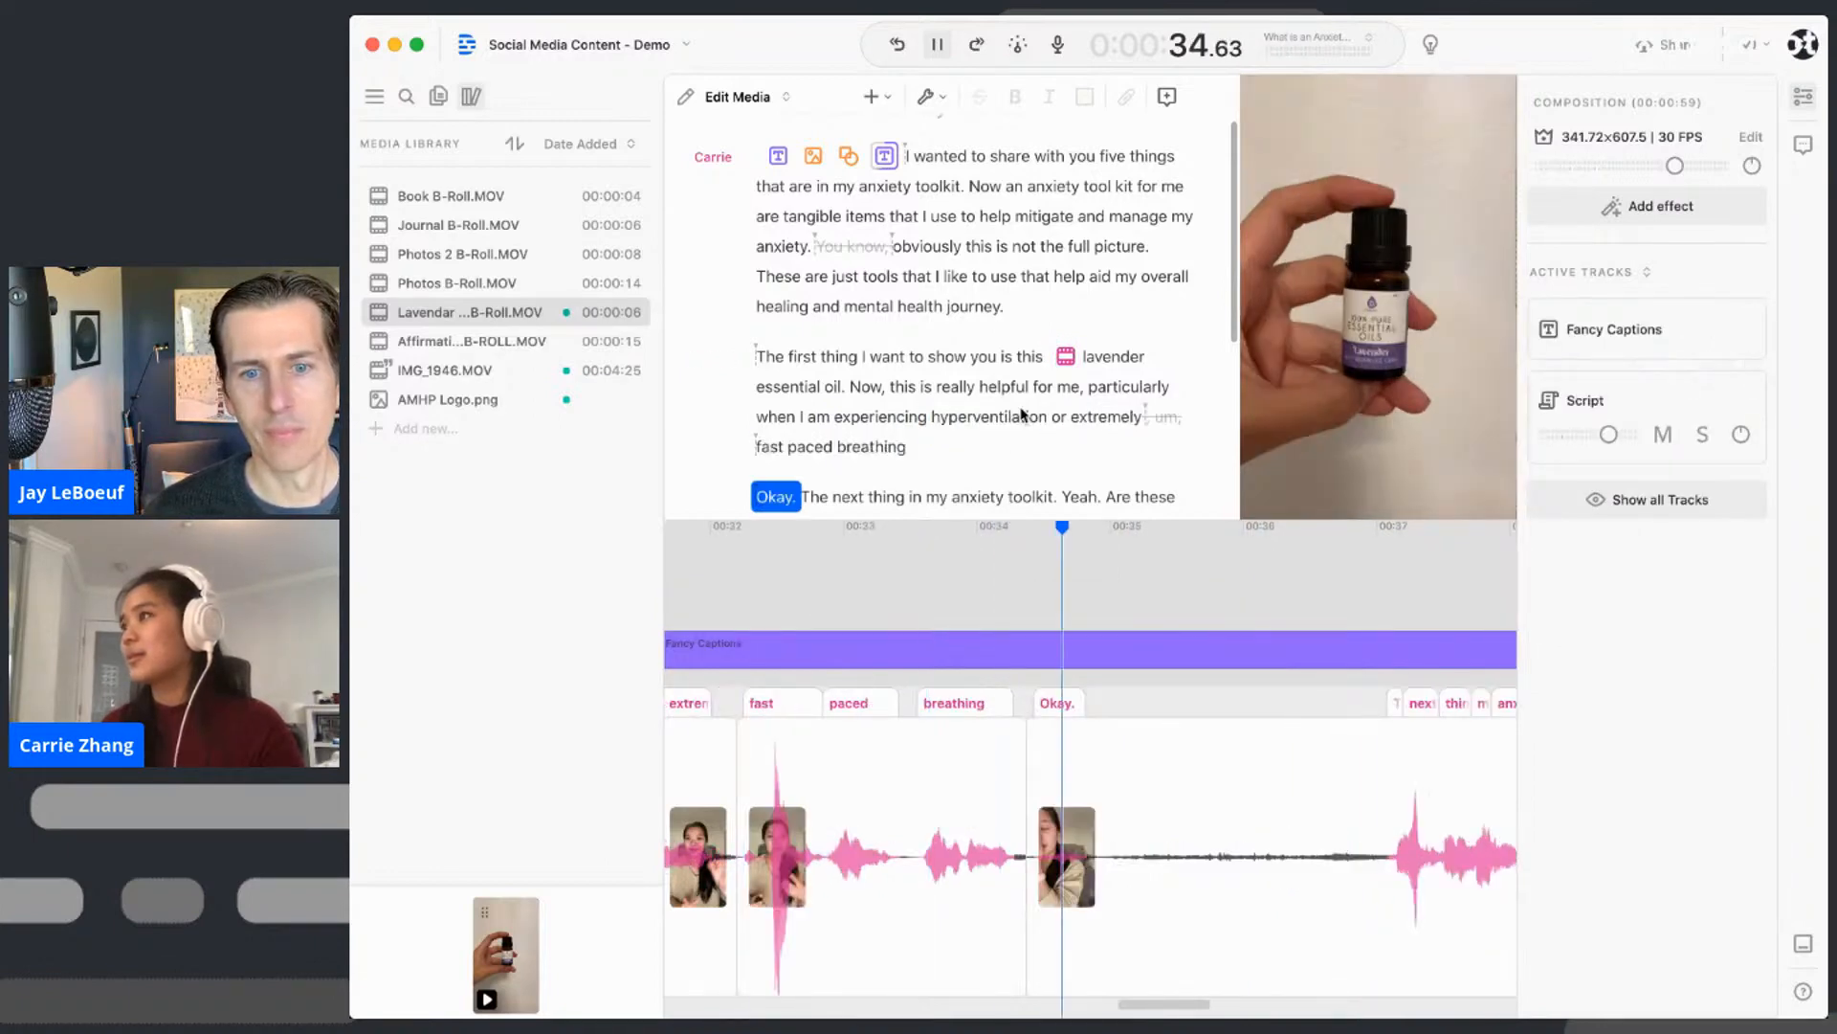
{"action": "left_click", "coordinate": [939, 46]}
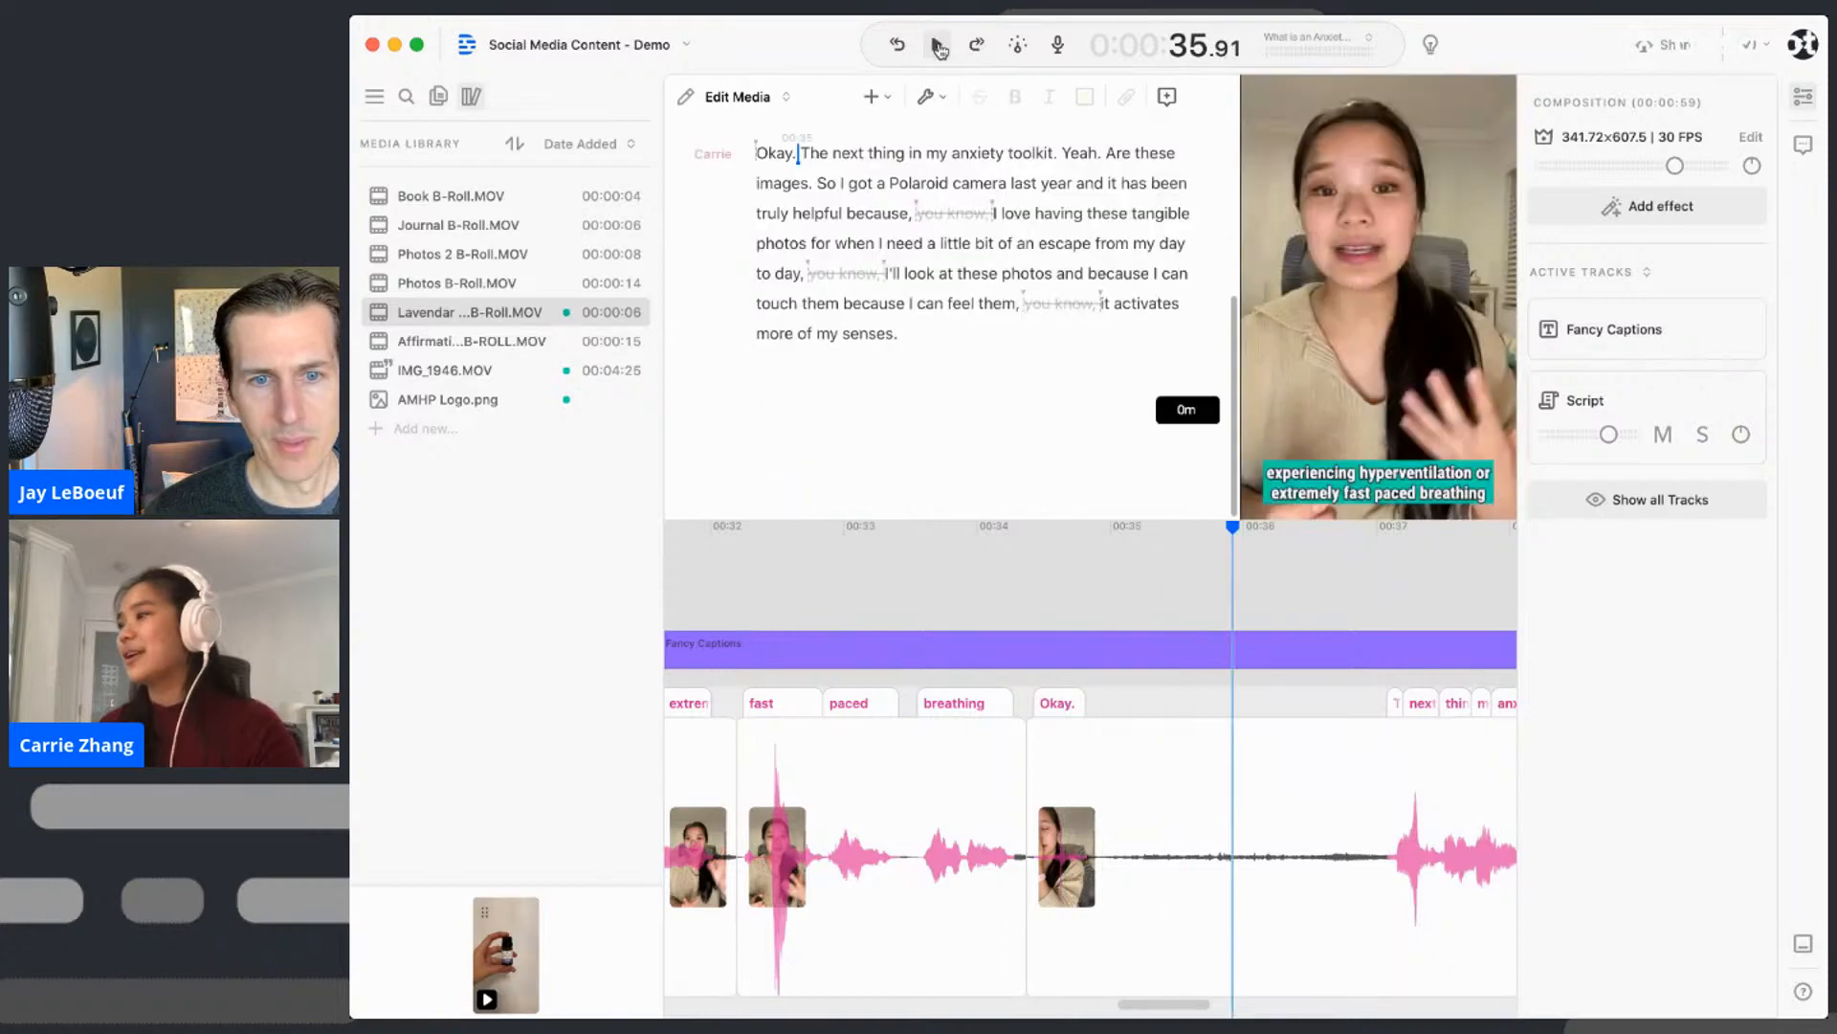
- Move the Fancy Captions layer up one level, above the Lavendar Oil B-Roll clip, and check the captions over the lavender footage
{"action": "scroll", "coordinate": [842, 641], "scroll_direction": "left", "scroll_amount": 4}
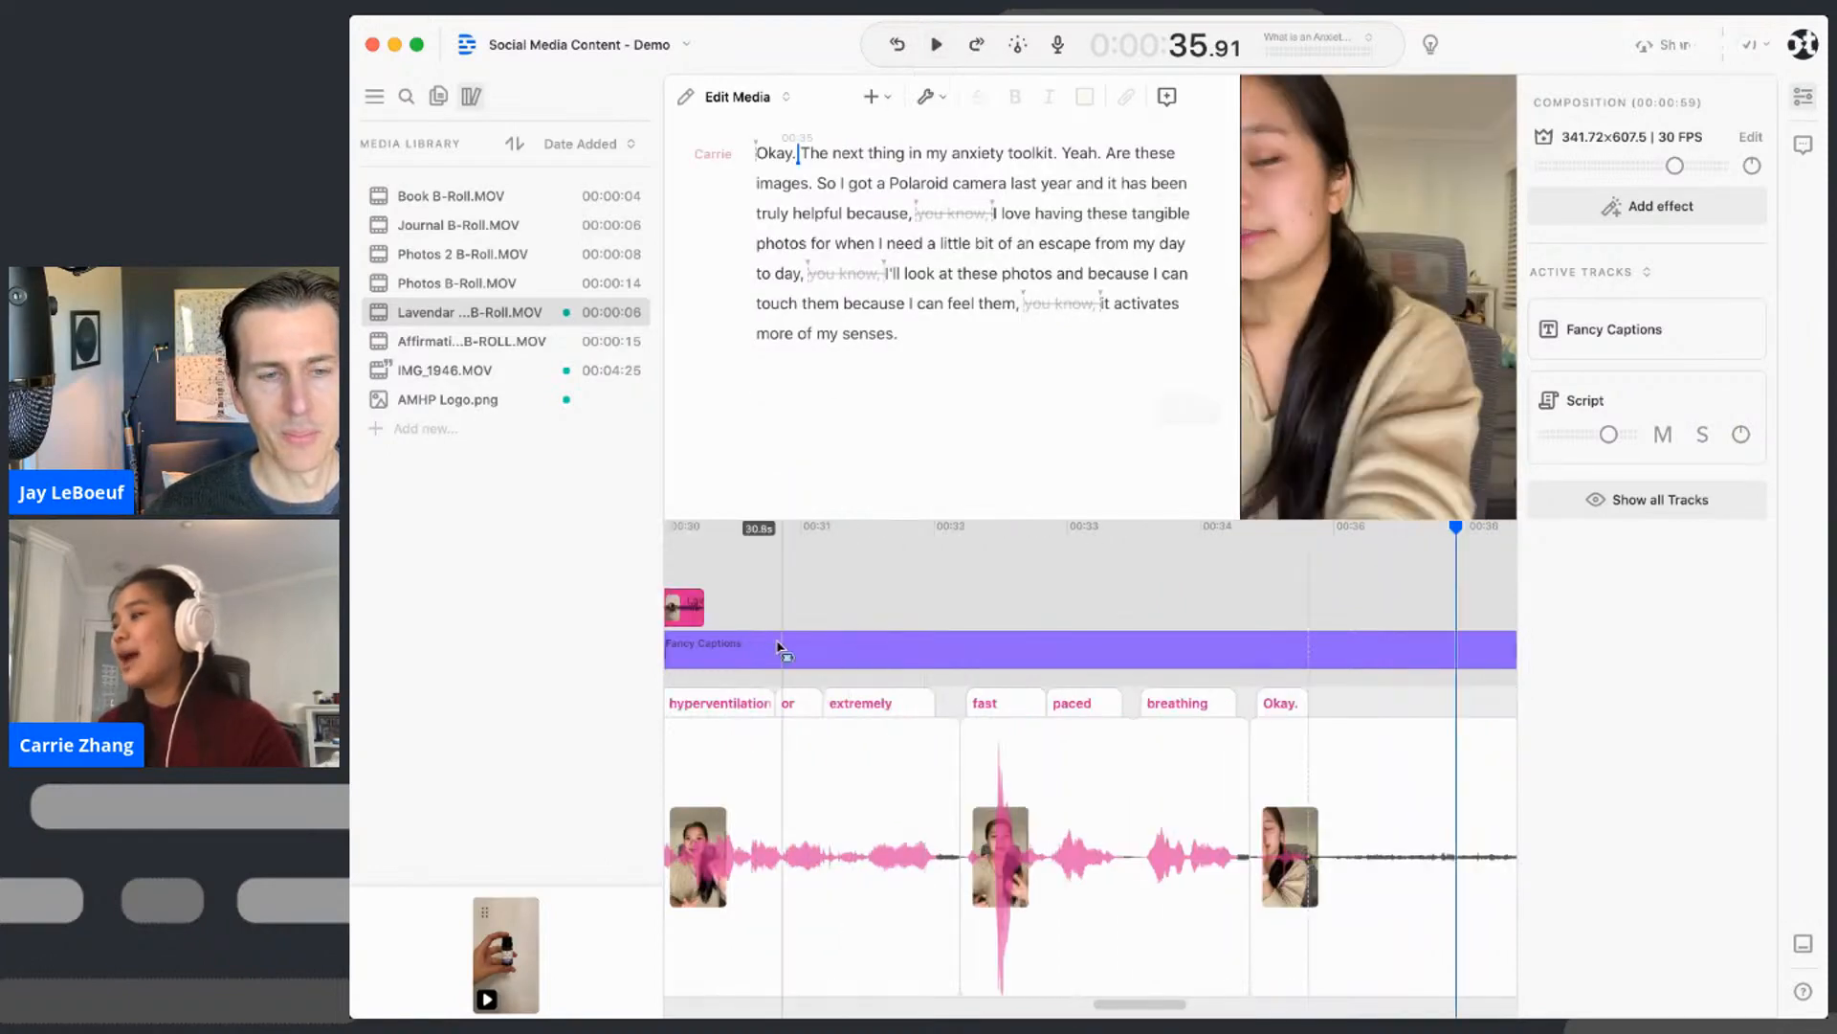
{"action": "scroll", "coordinate": [780, 648], "scroll_direction": "left", "scroll_amount": 6}
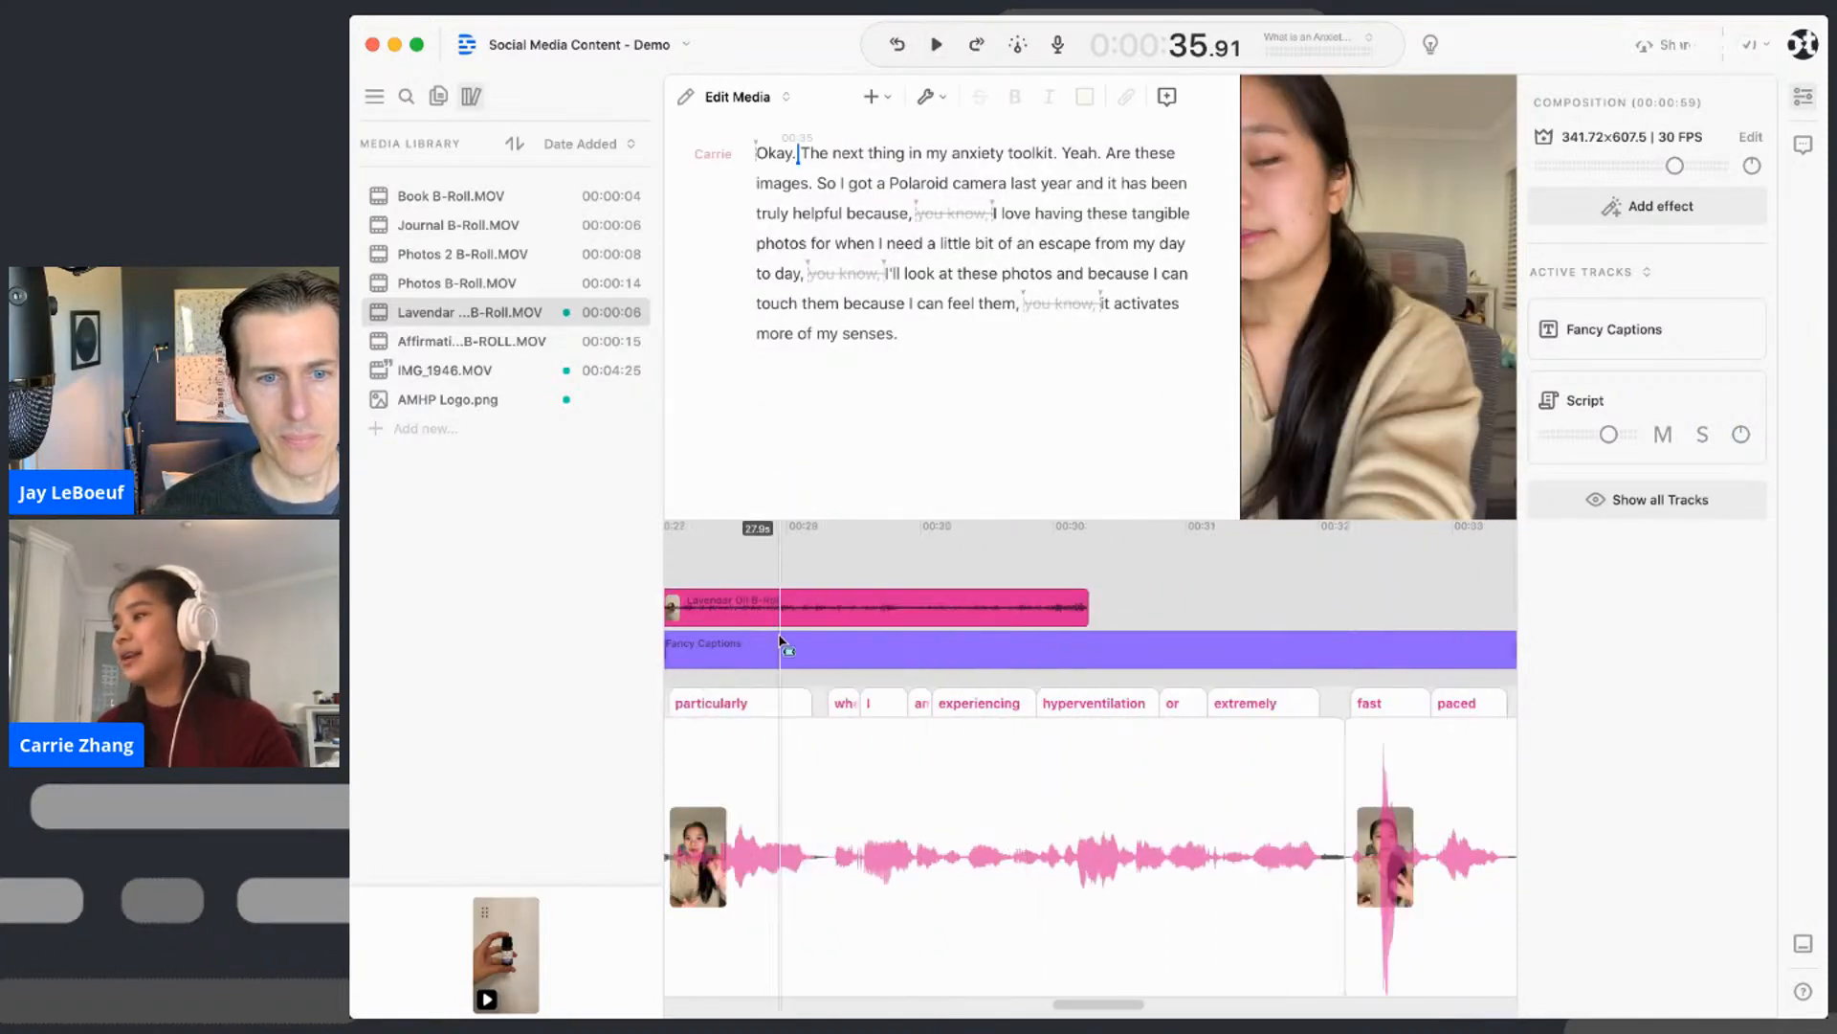
{"action": "scroll", "coordinate": [780, 648], "scroll_direction": "left", "scroll_amount": 8}
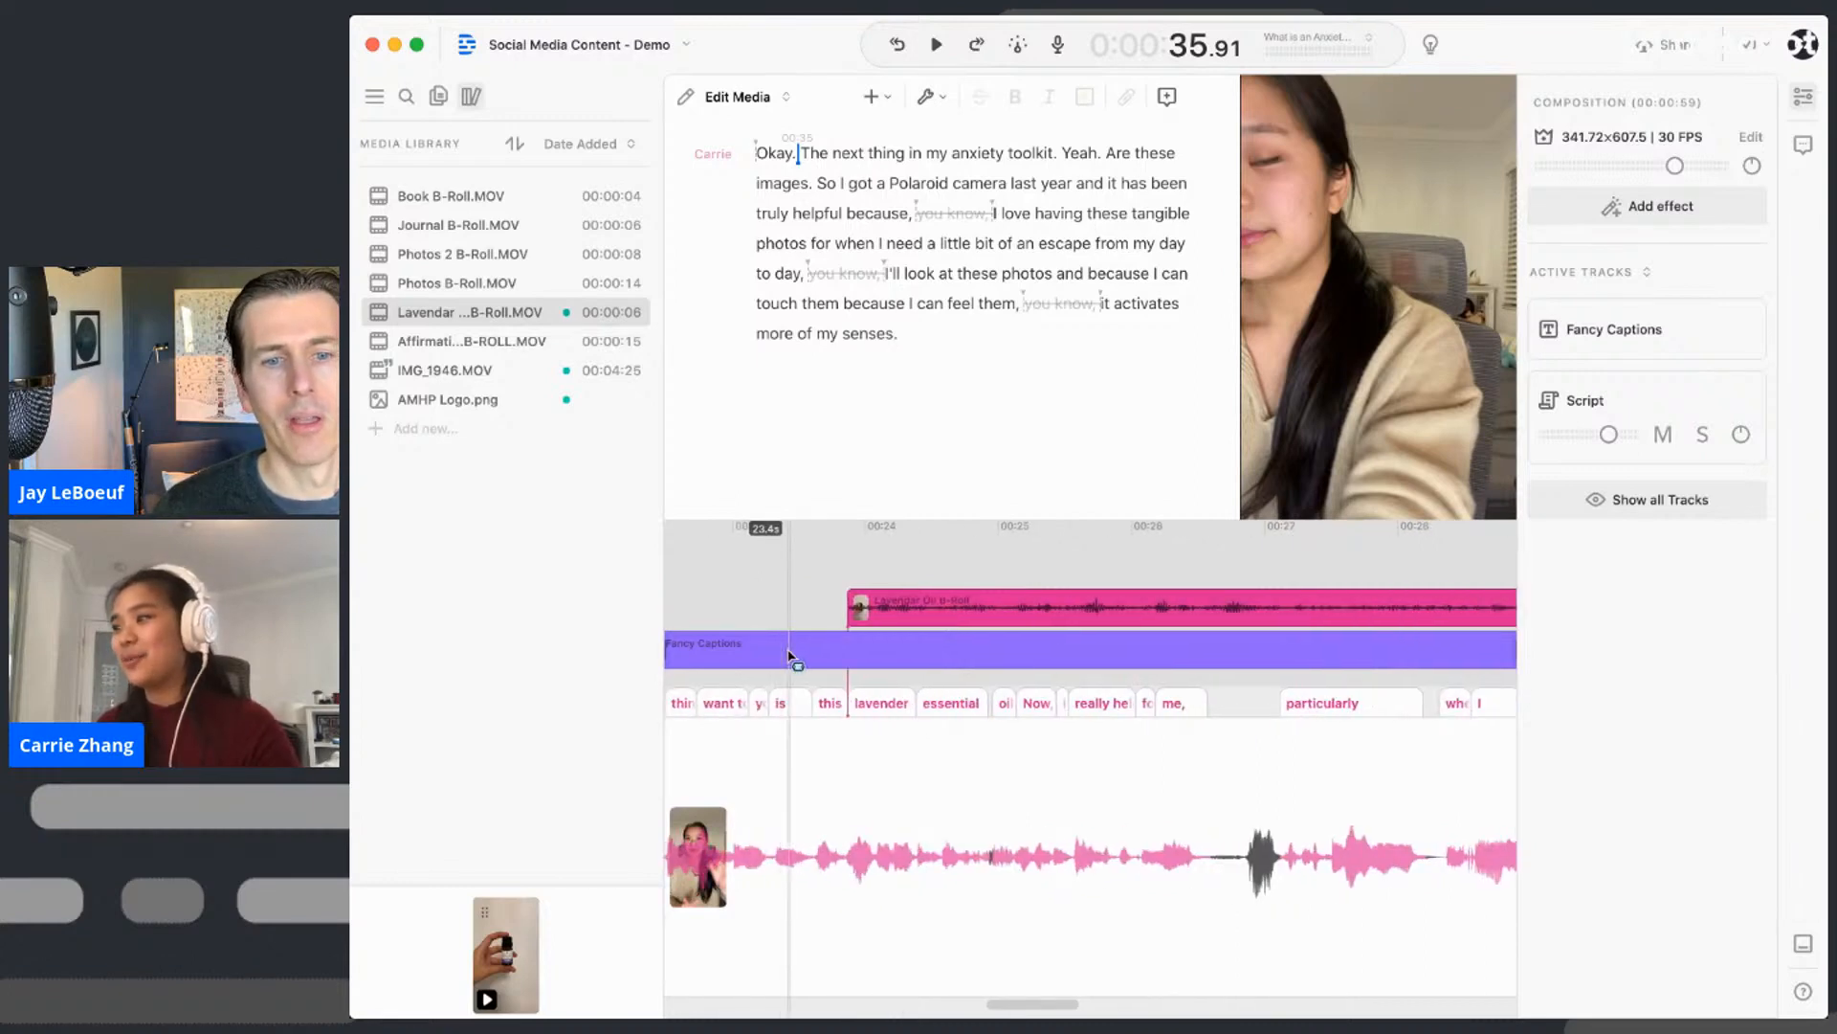
{"action": "left_click", "coordinate": [790, 657]}
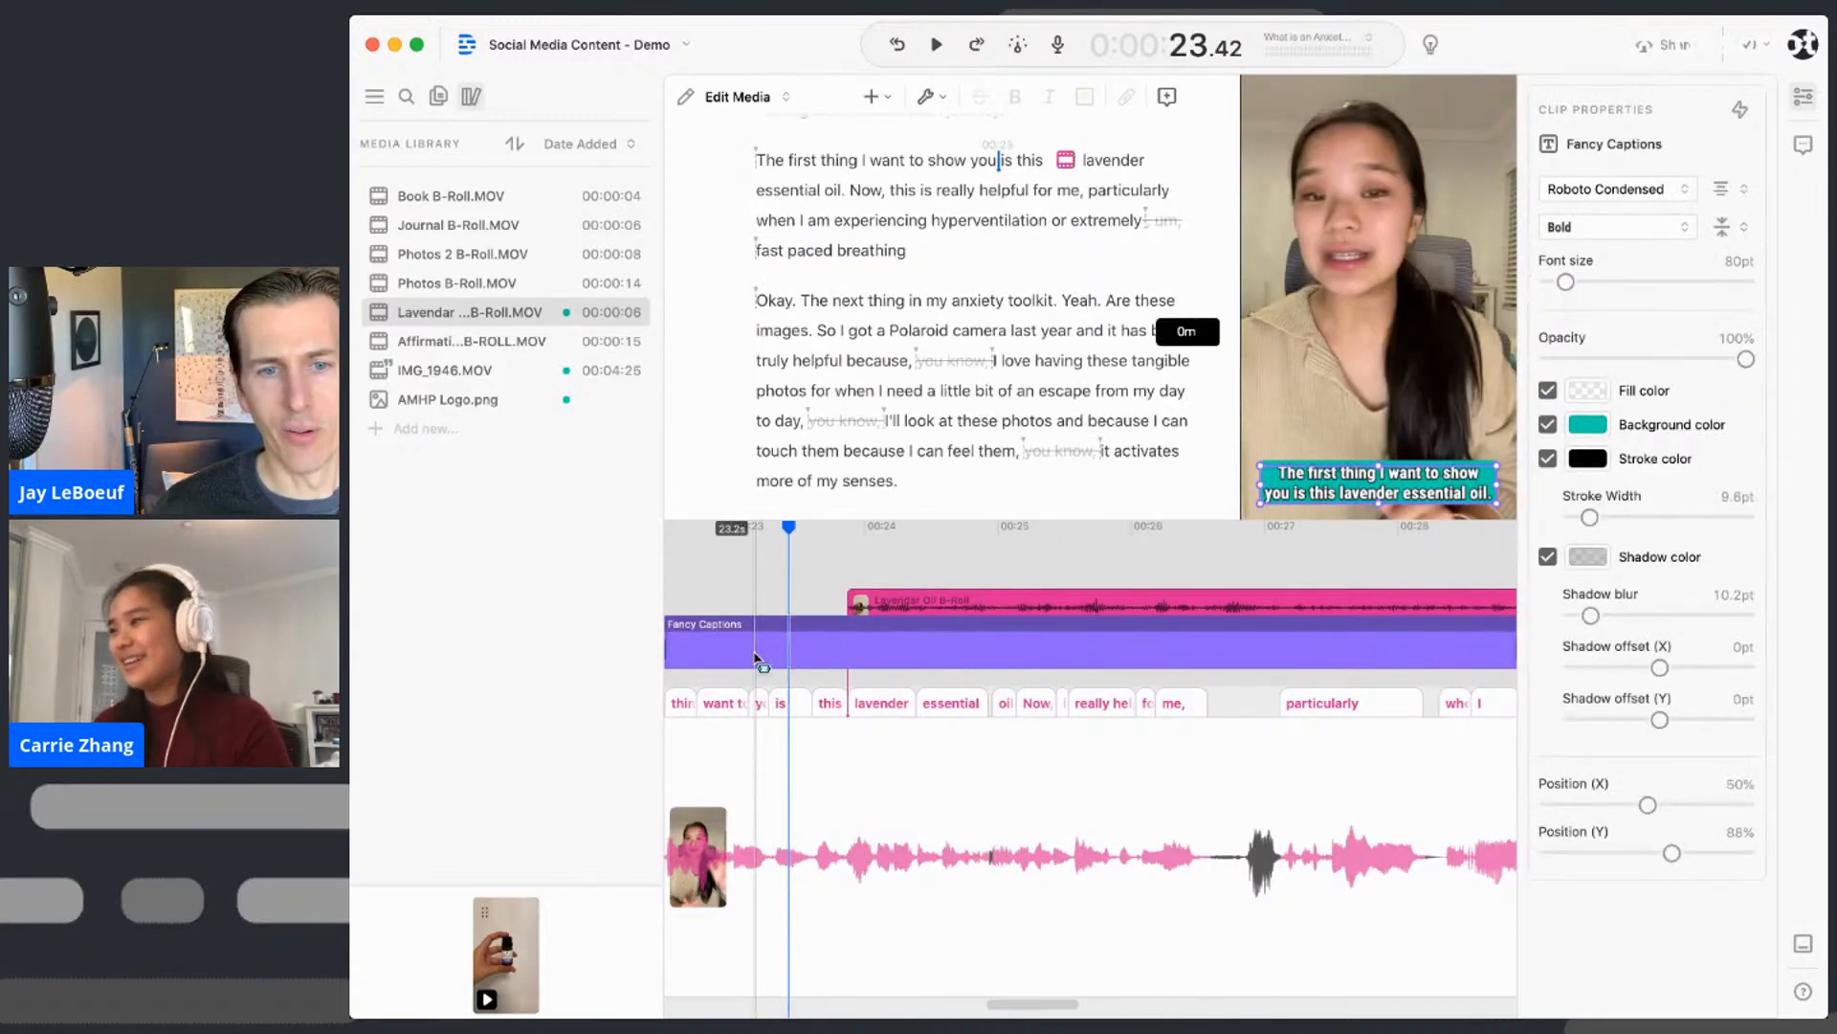
{"action": "right_click", "coordinate": [755, 657]}
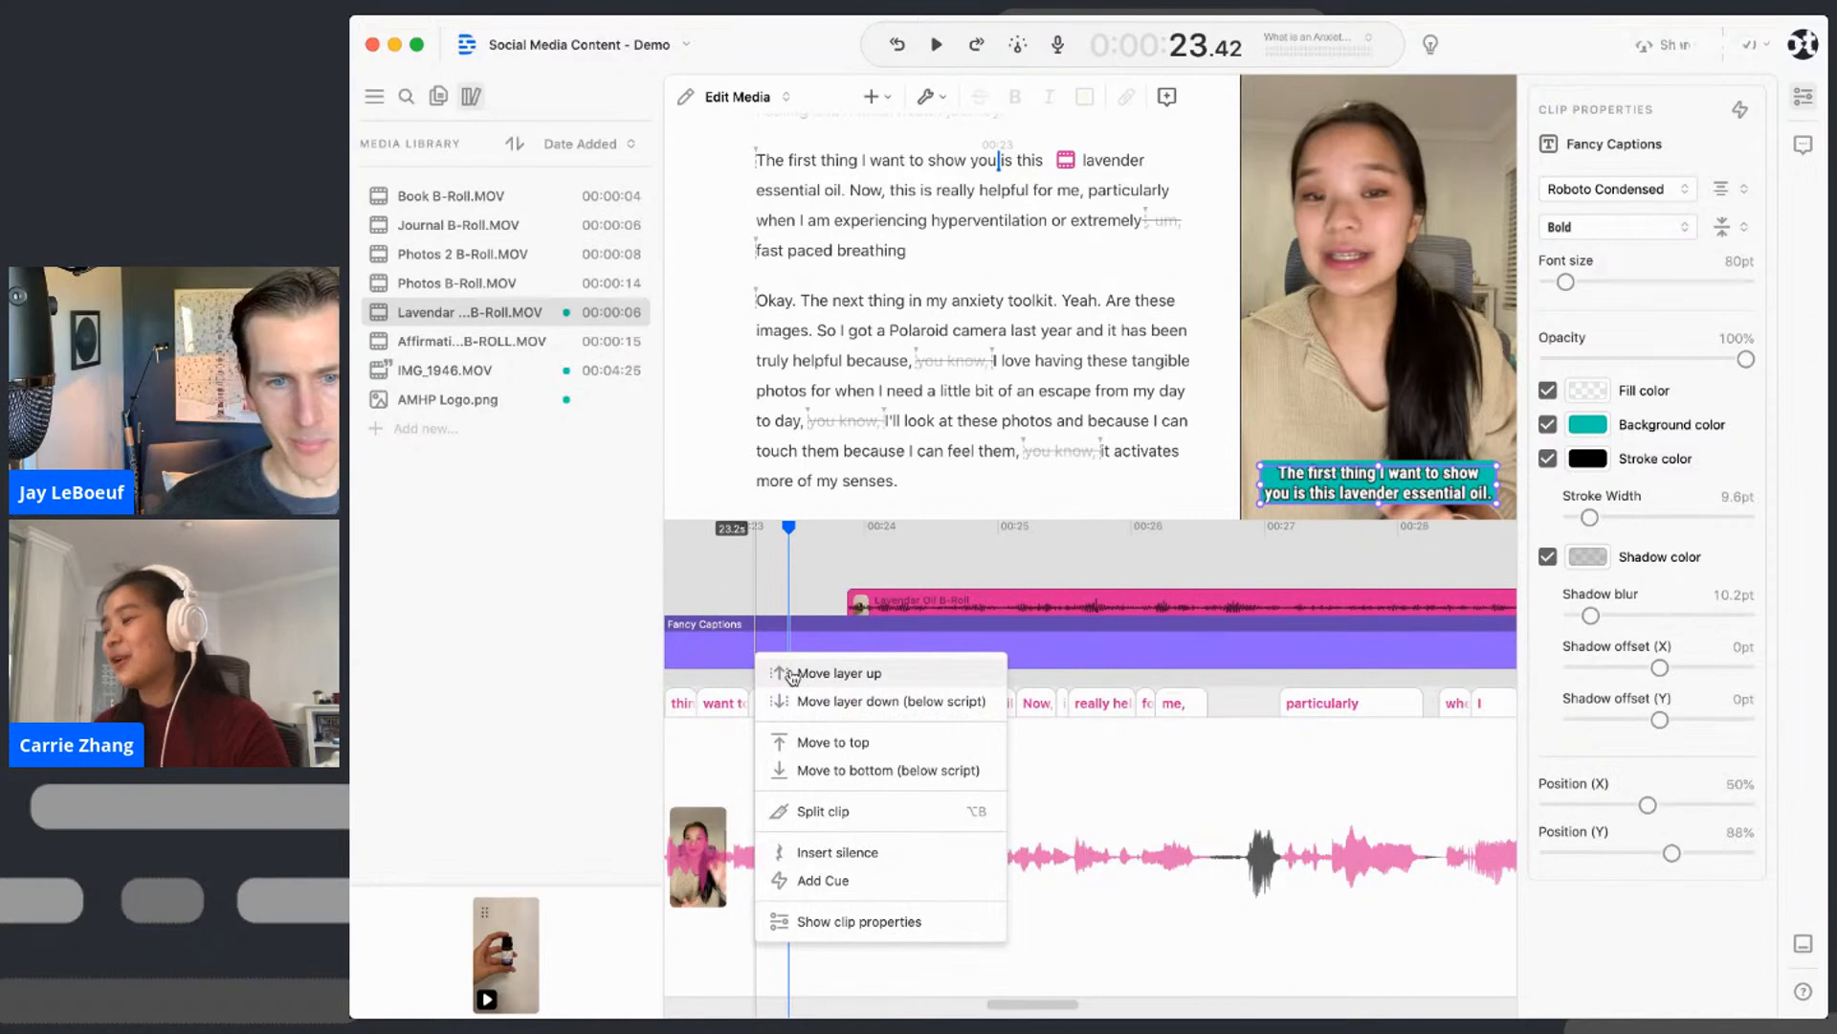
{"action": "left_click", "coordinate": [794, 674]}
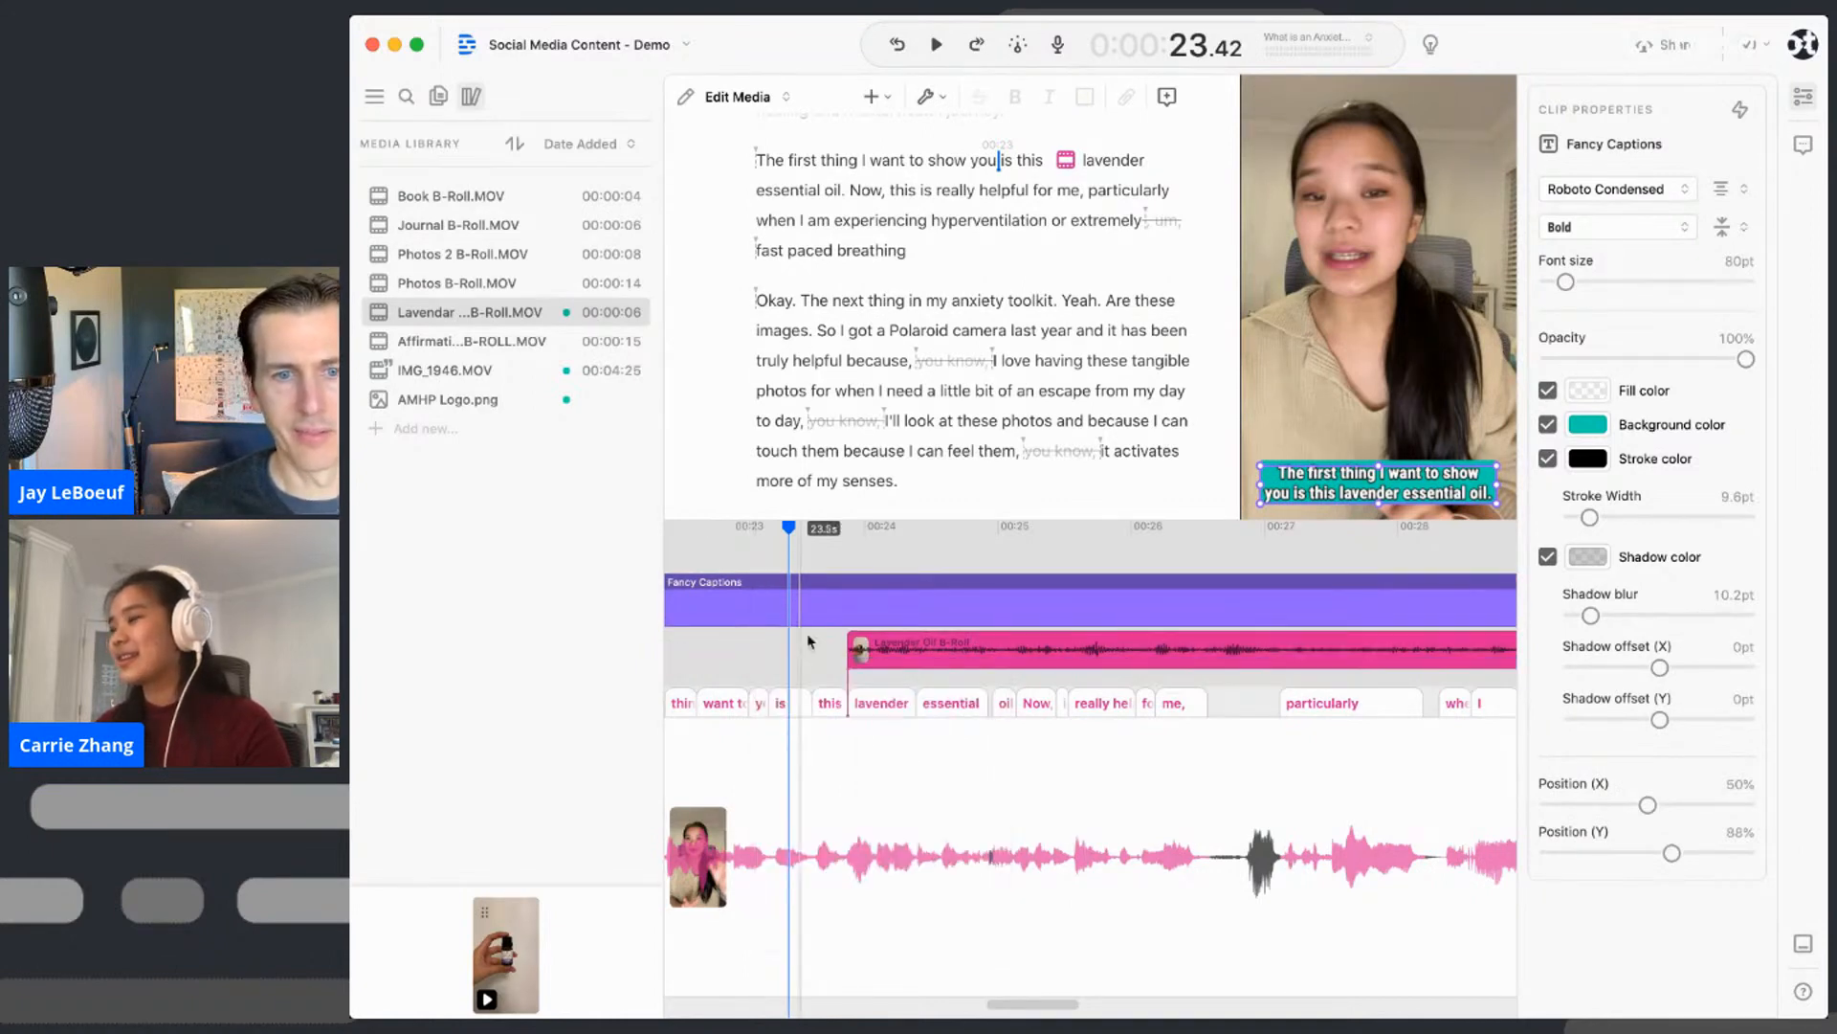
{"action": "left_click", "coordinate": [896, 546]}
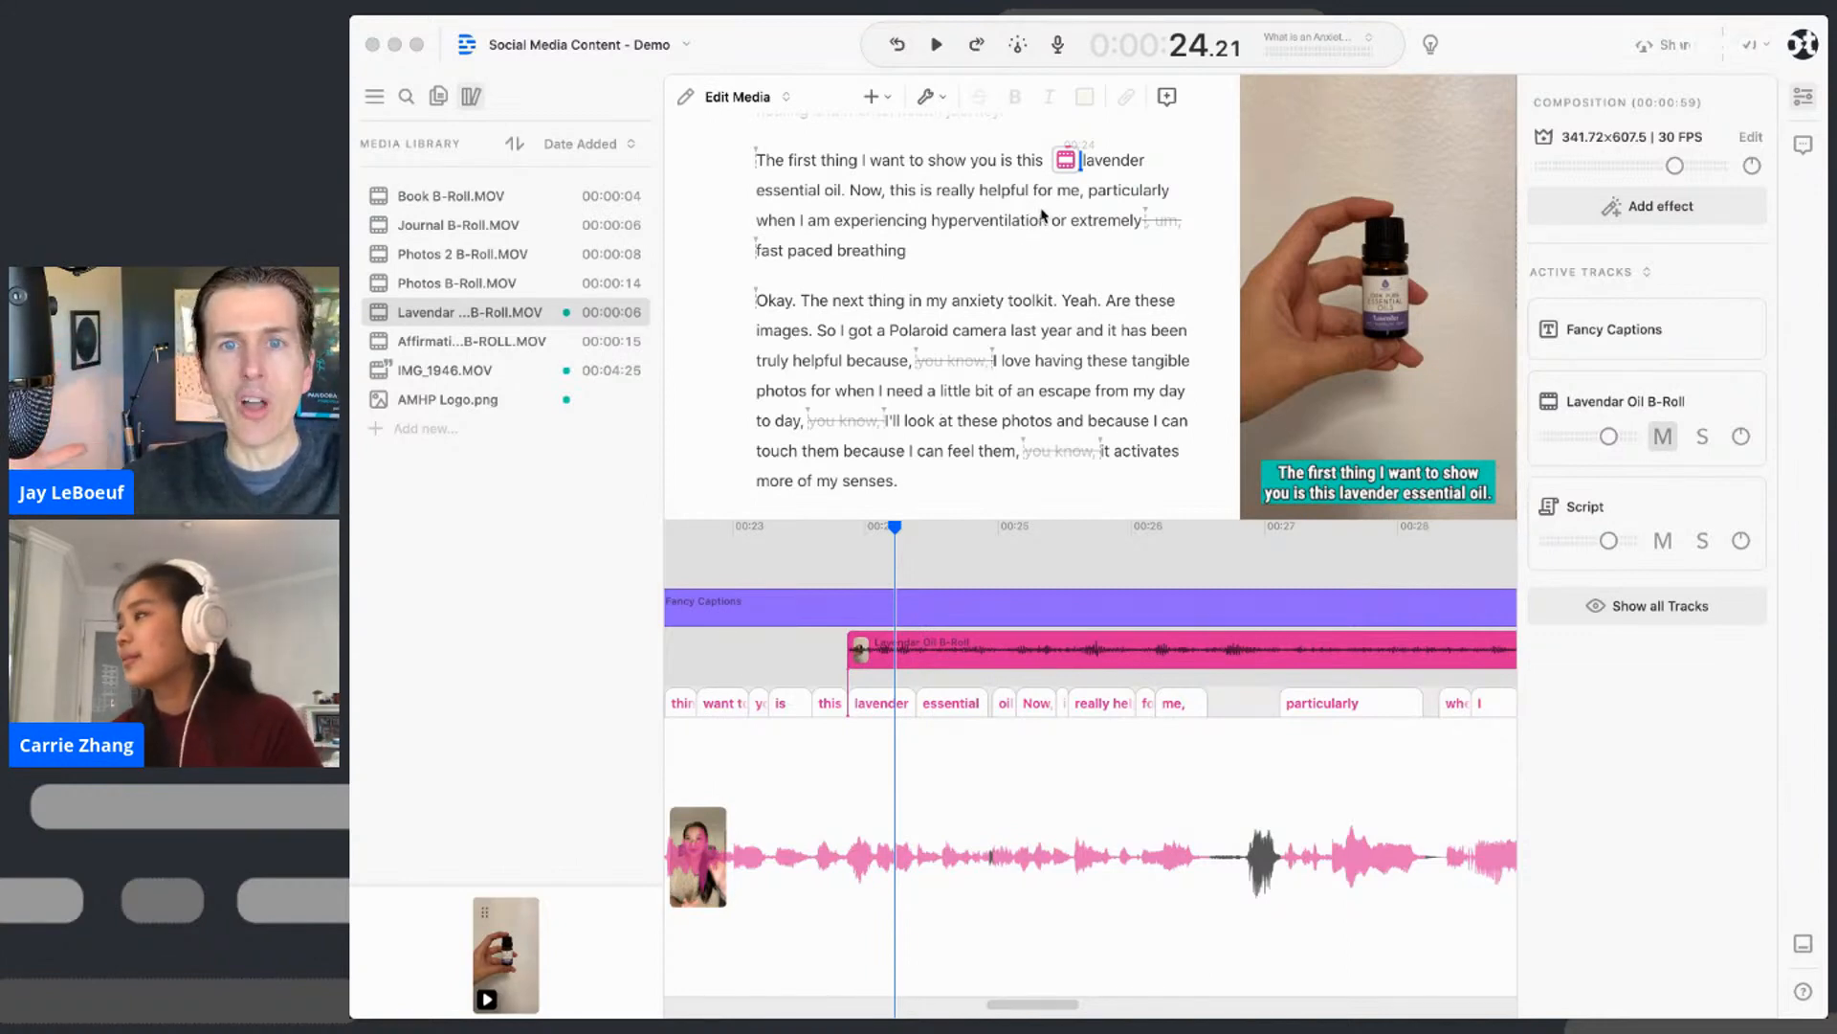
- Show the project's compositions, select What is an Anxiety Toolkit?, and view the earlier part of its timeline
{"action": "scroll", "coordinate": [957, 277], "scroll_direction": "down", "scroll_amount": 1}
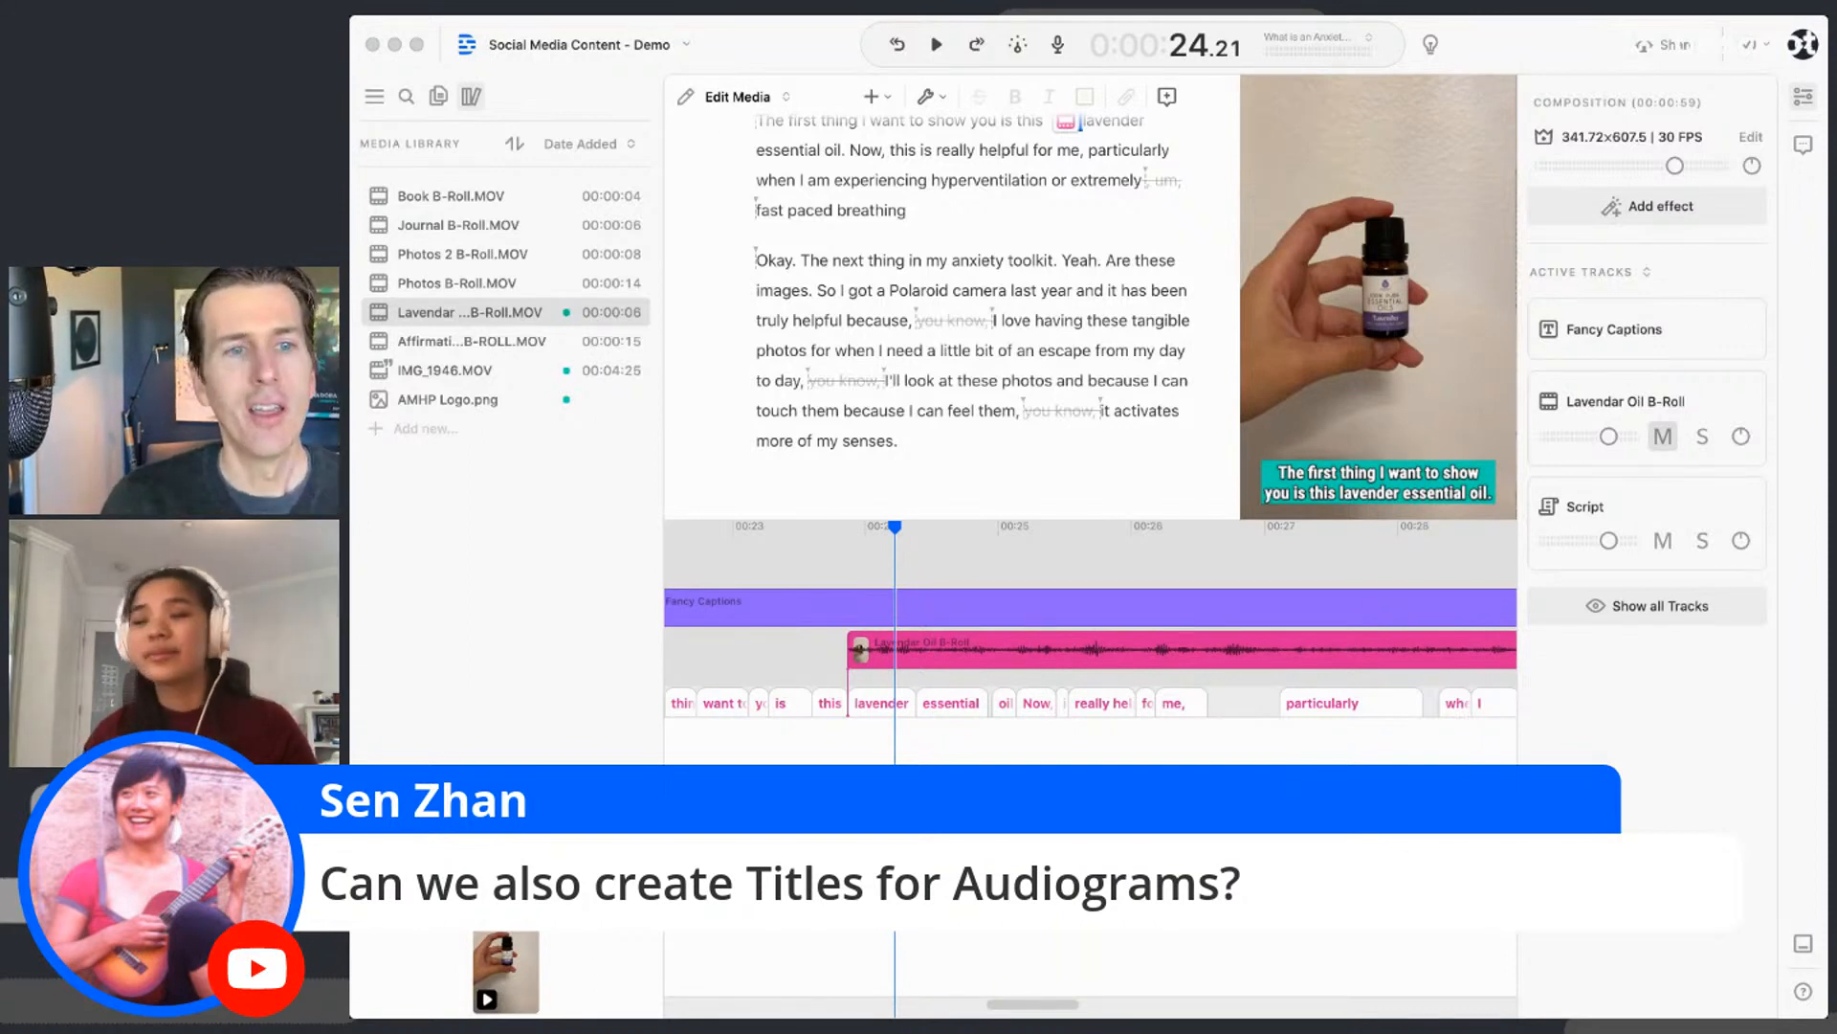
{"action": "left_click", "coordinate": [437, 98]}
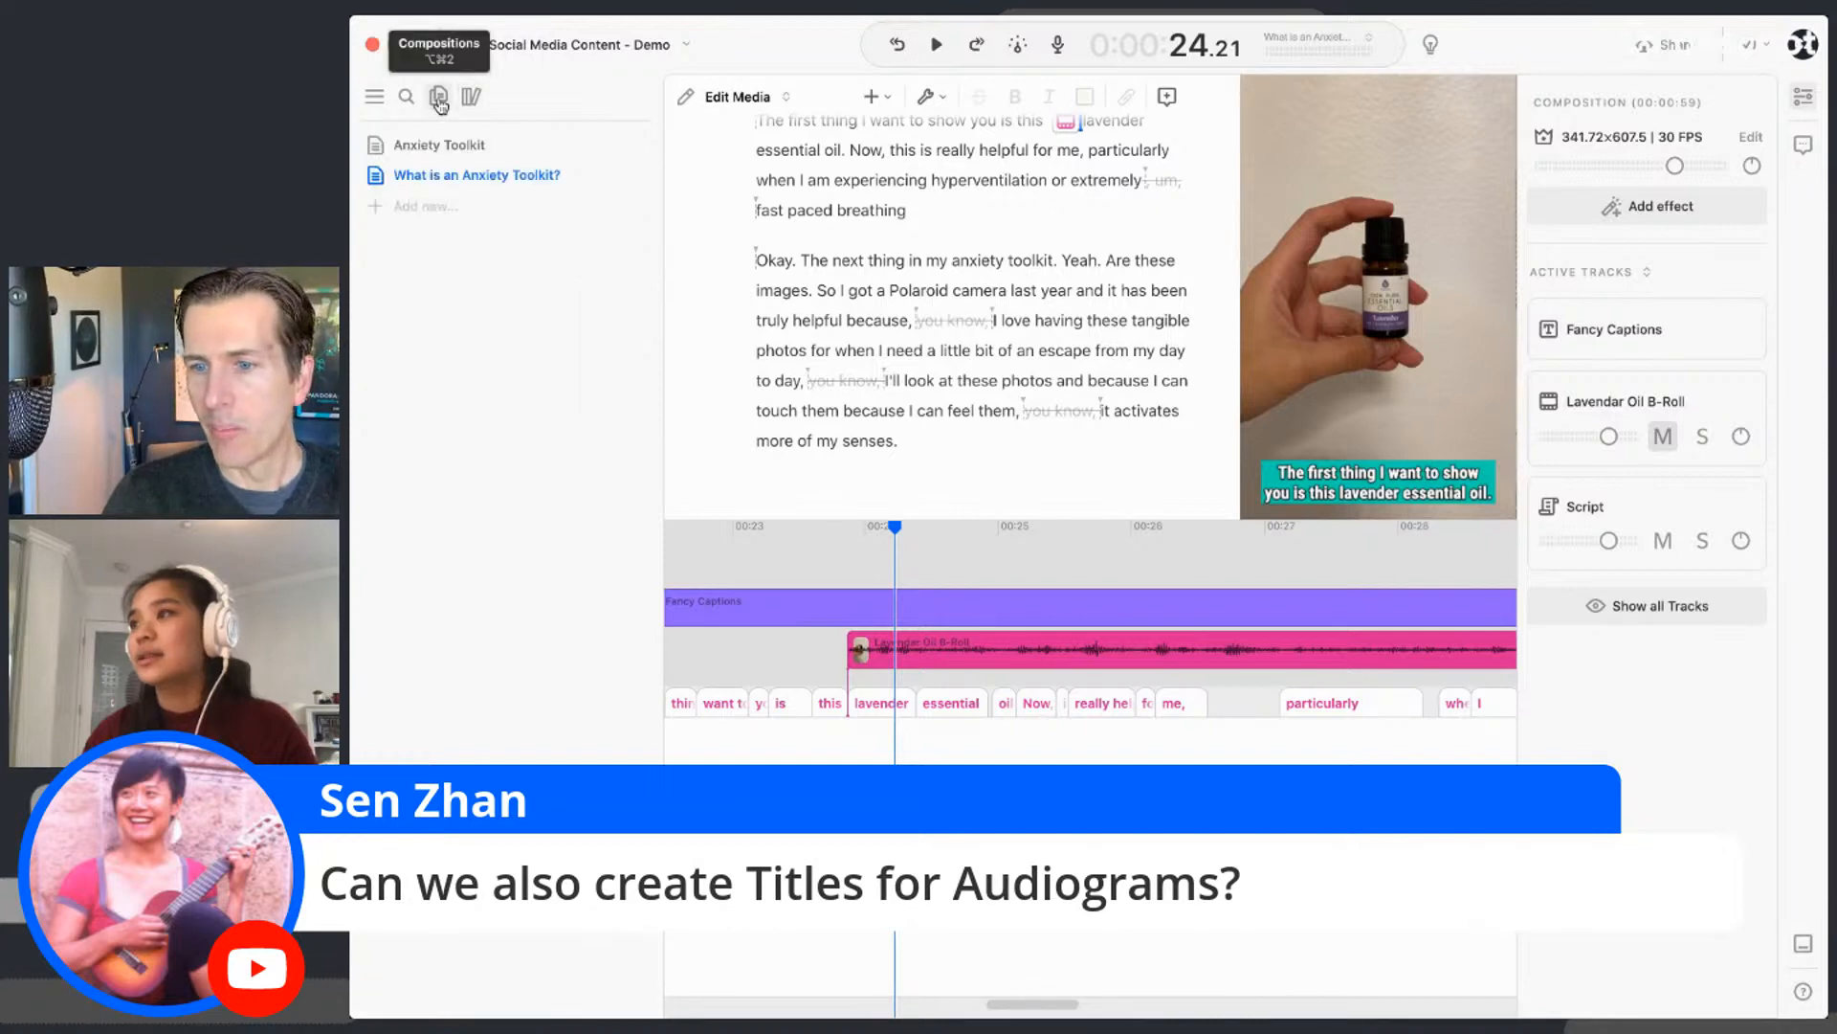
{"action": "left_click", "coordinate": [466, 173]}
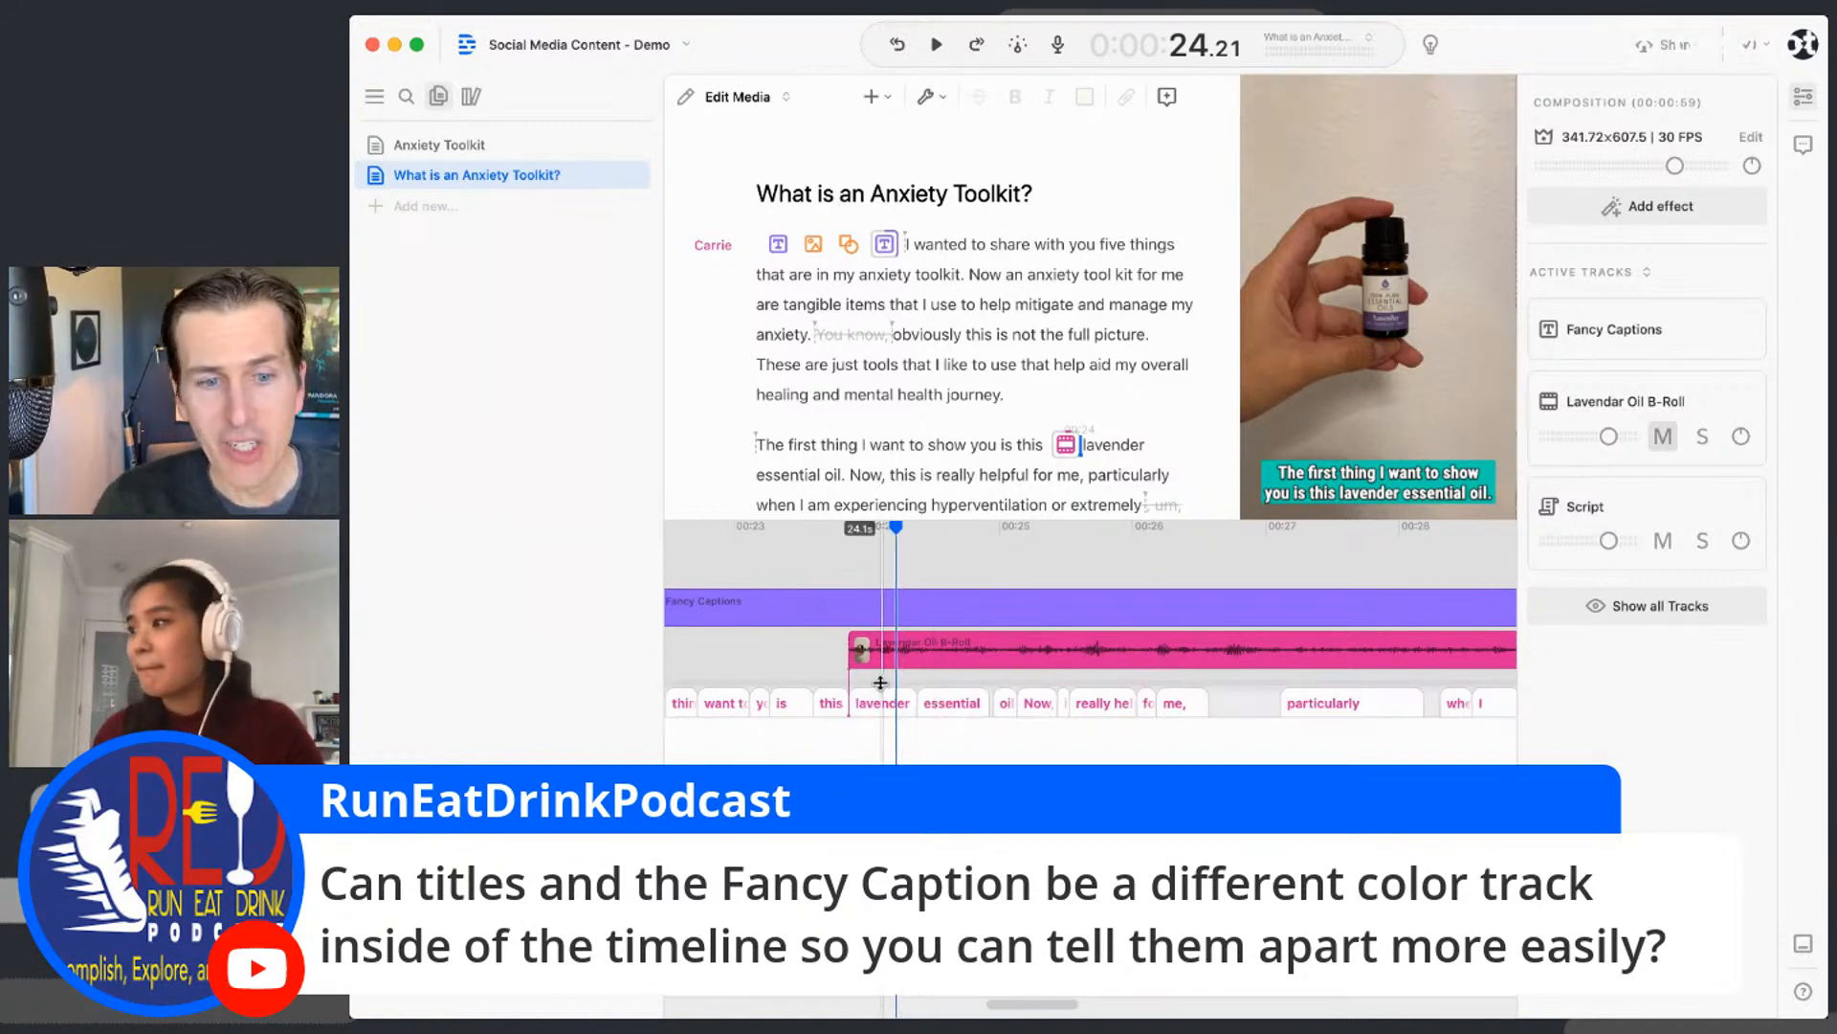
{"action": "scroll", "coordinate": [881, 682], "scroll_direction": "left", "scroll_amount": 3}
{"action": "scroll", "coordinate": [880, 683], "scroll_direction": "left", "scroll_amount": 6}
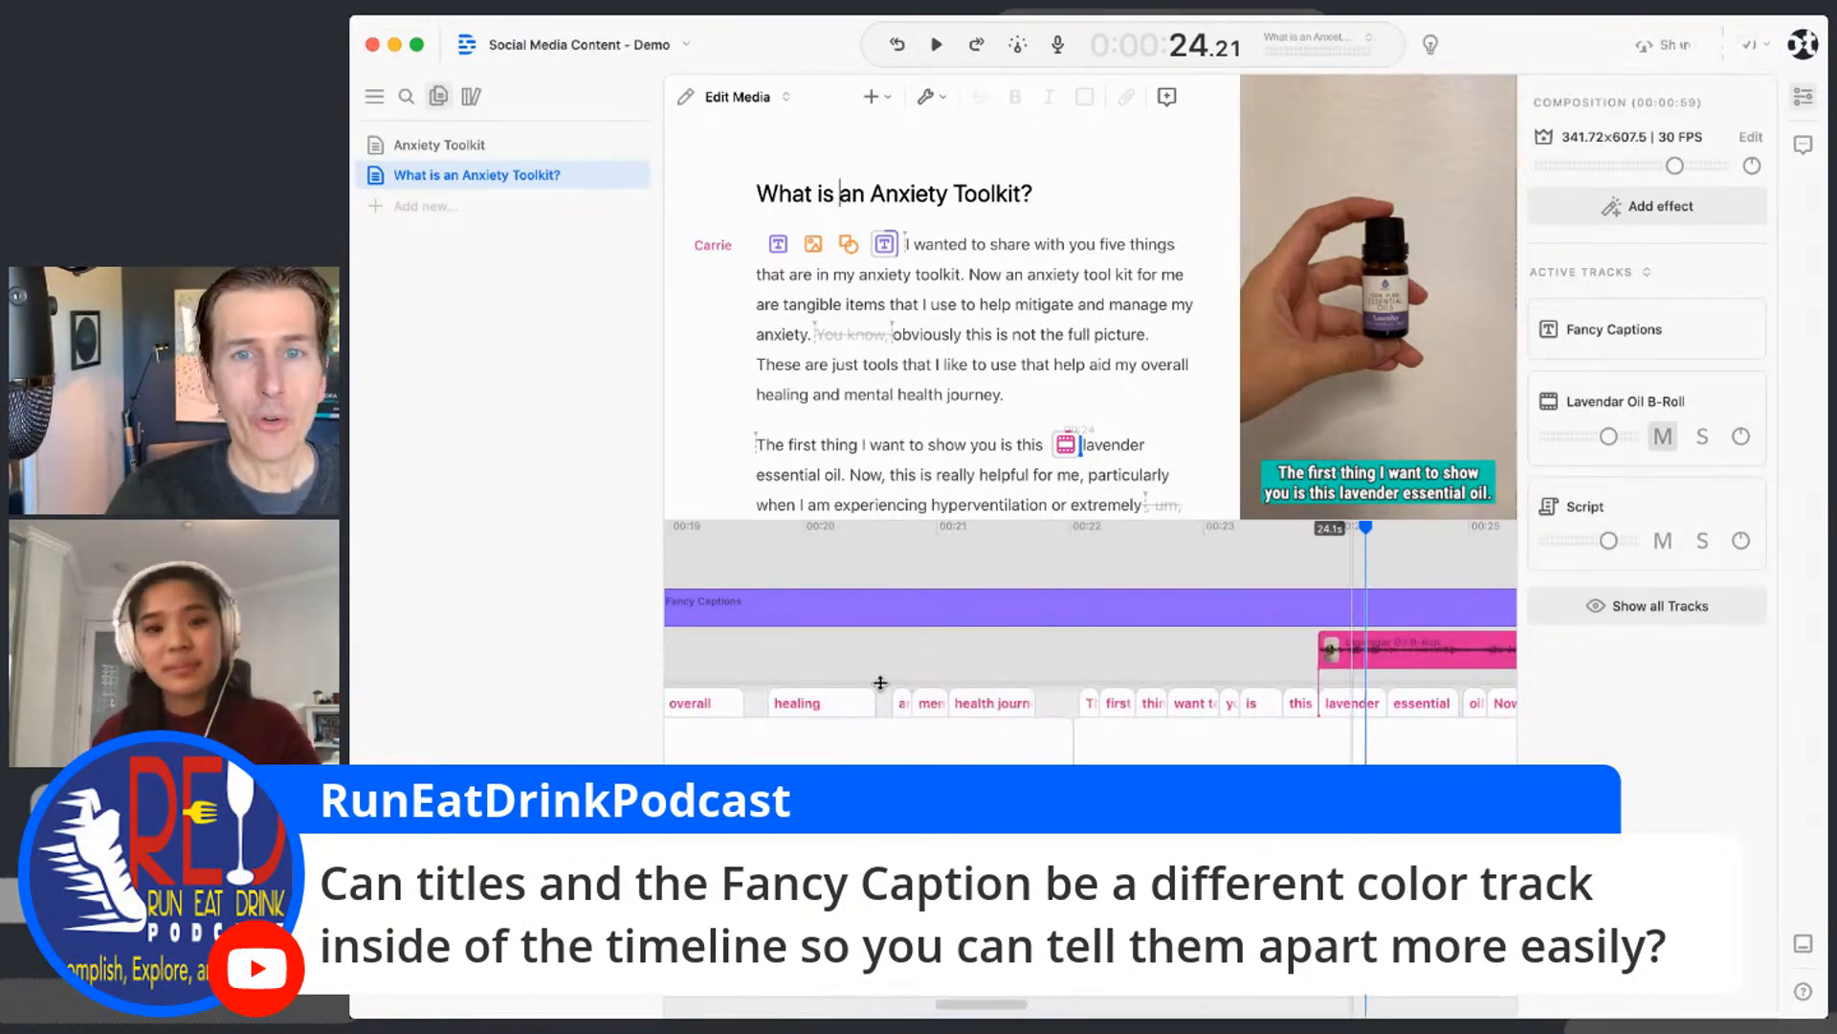